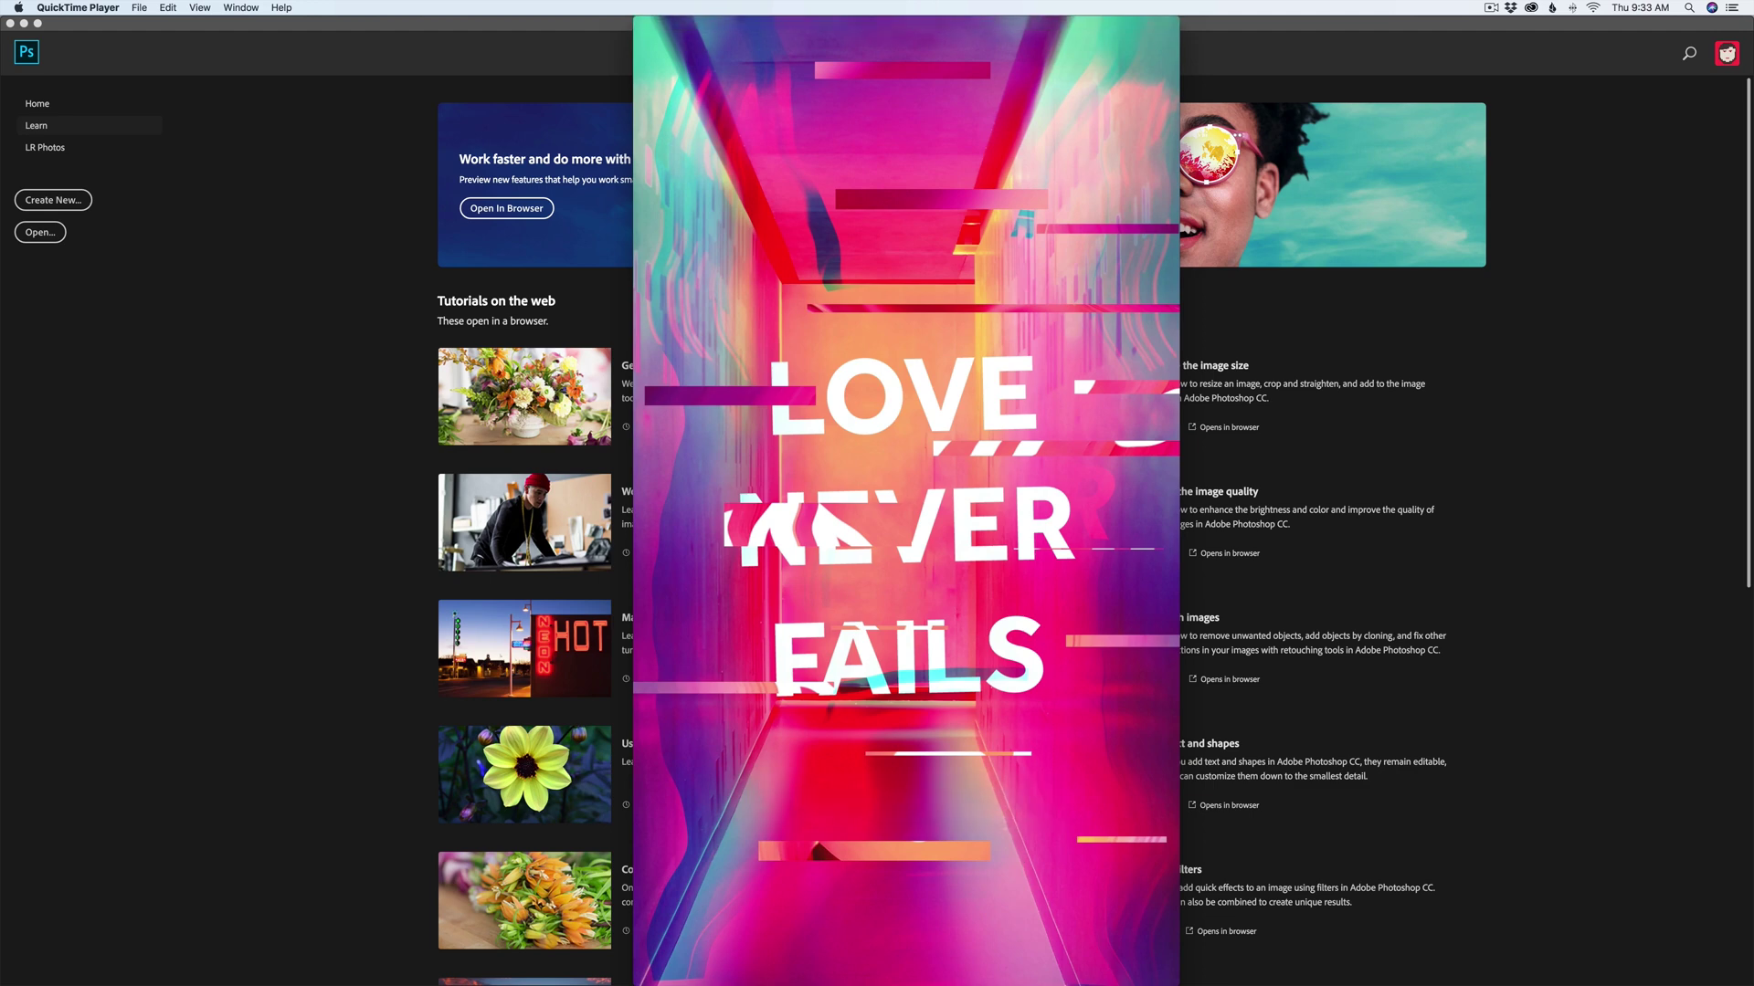
# Step: Switch to Photoshop and create a new 1080 × 1920 px document at 72 pixels/inch in RGB Color with white background contents
pyautogui.moveTo(962, 535)
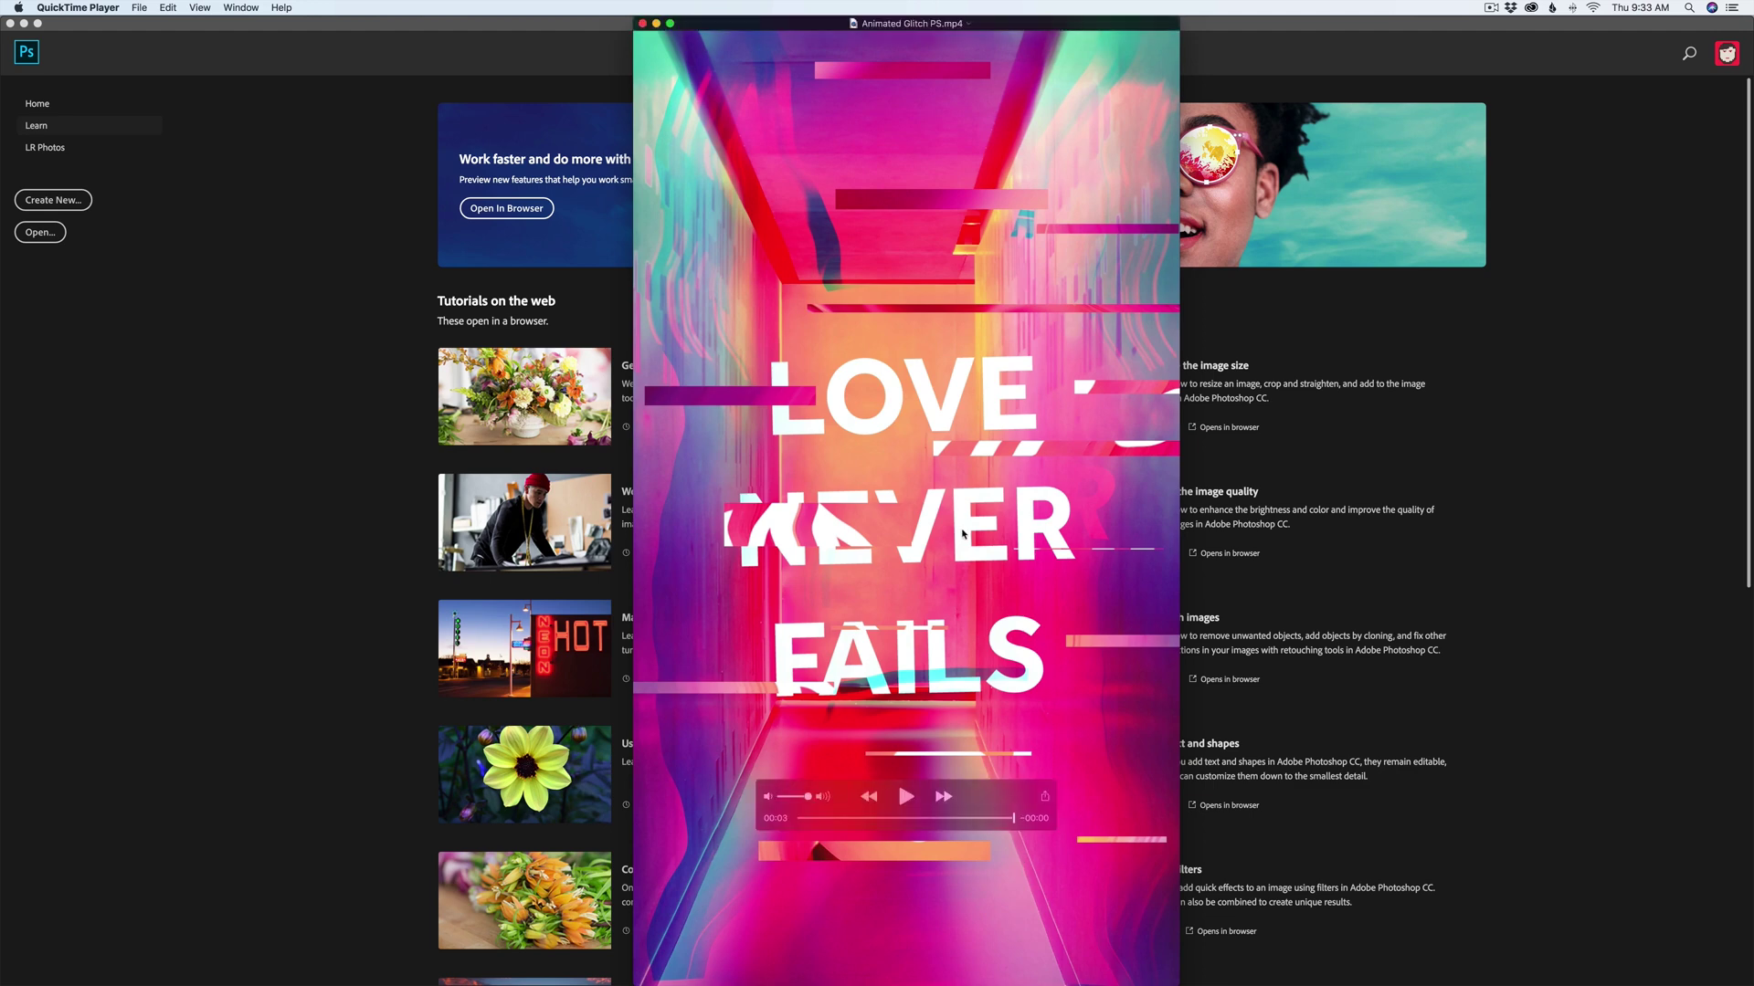
pyautogui.click(315, 402)
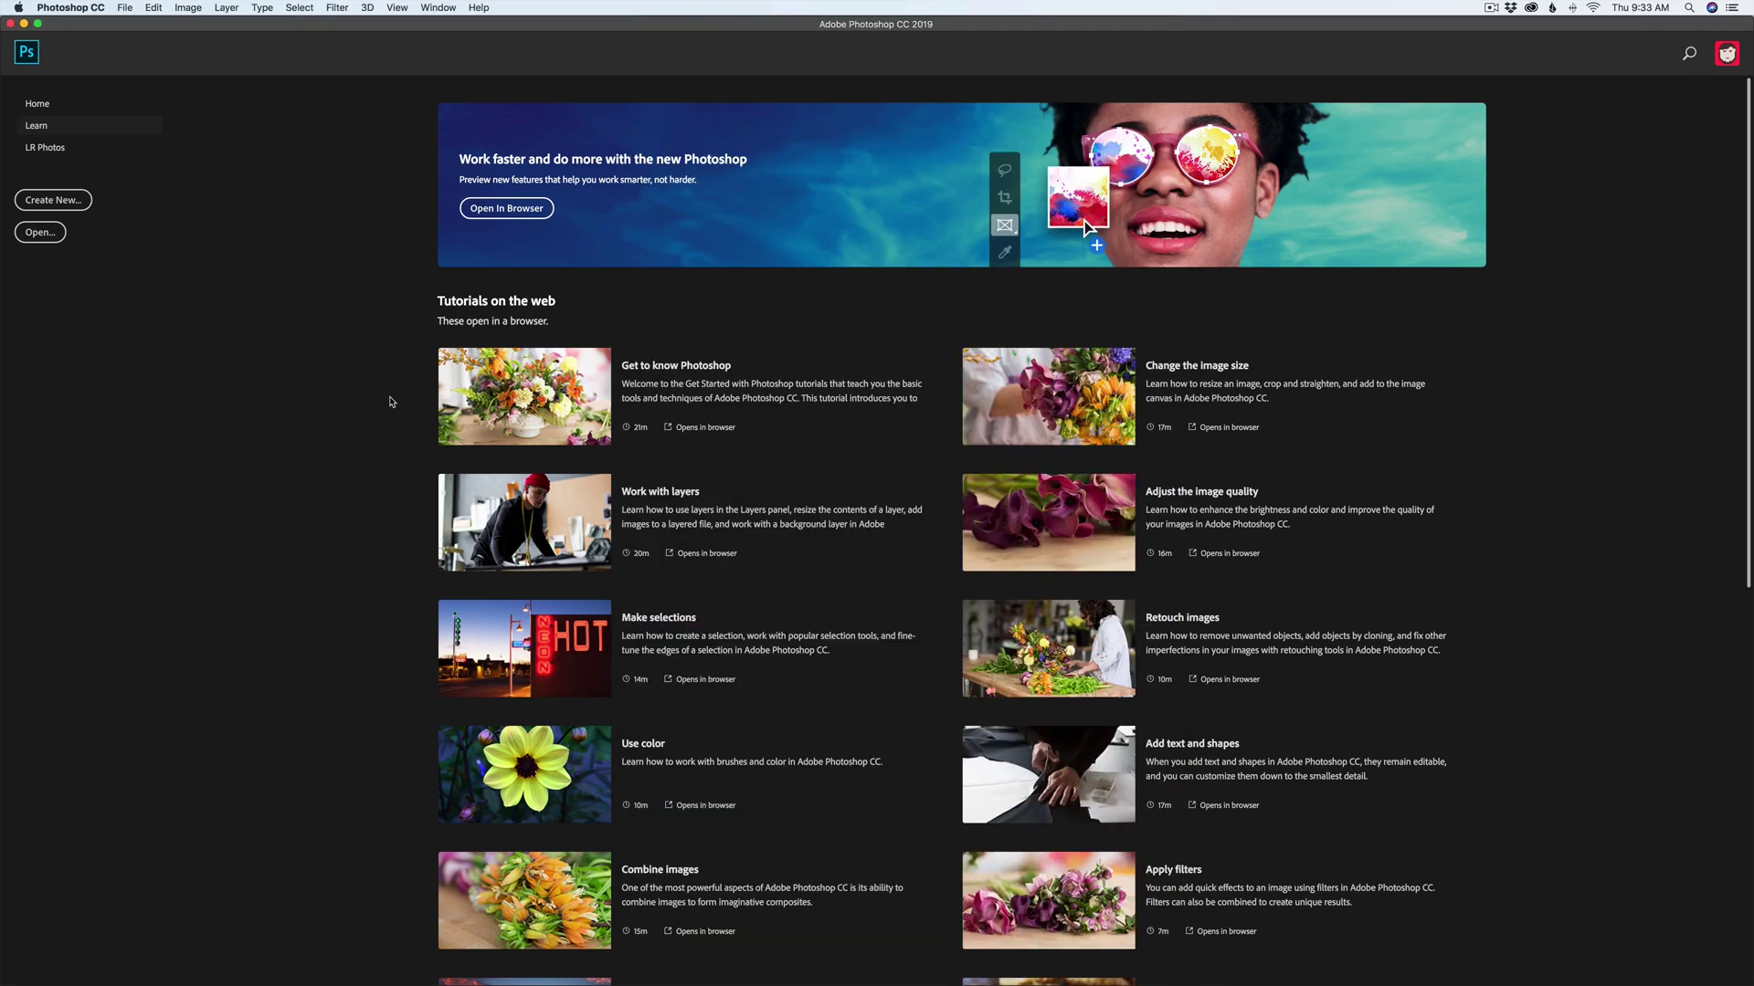
pyautogui.press('super+n')
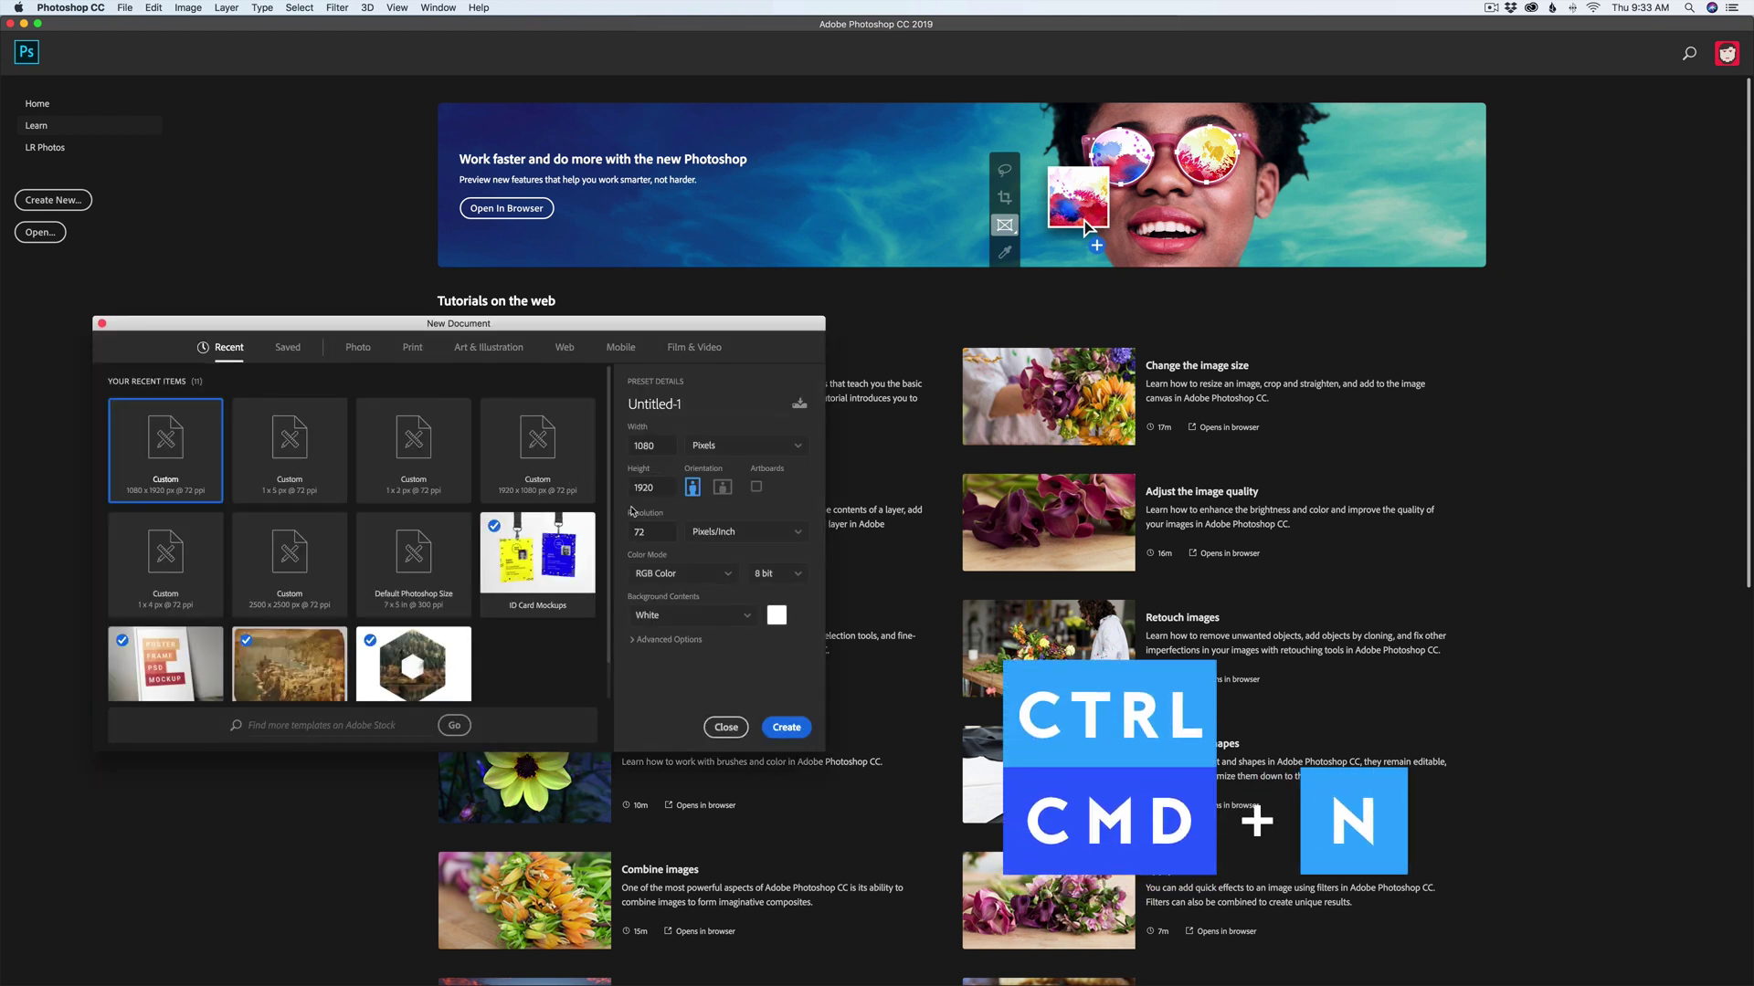
pyautogui.click(786, 727)
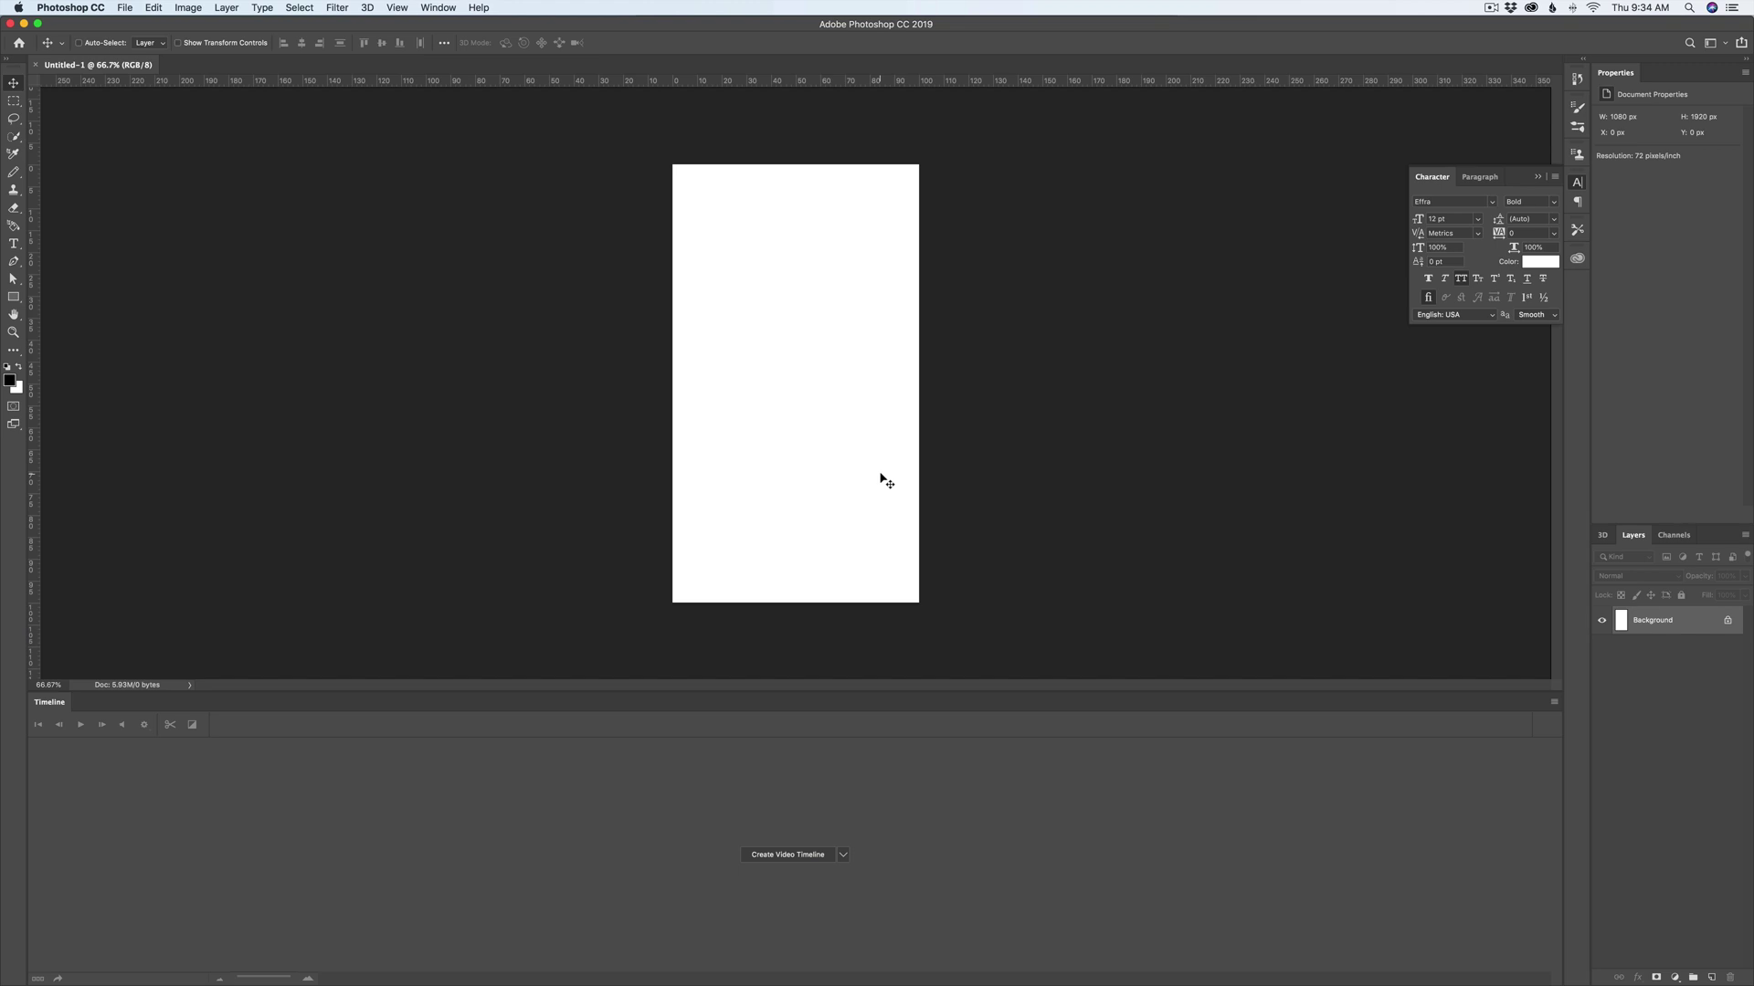
# Step: Browse the photo collections on the prochurchmedia.com/free-church-photos page in the browser, and return to the Photoshop document
pyautogui.hotkey('ctrl', 'Right')
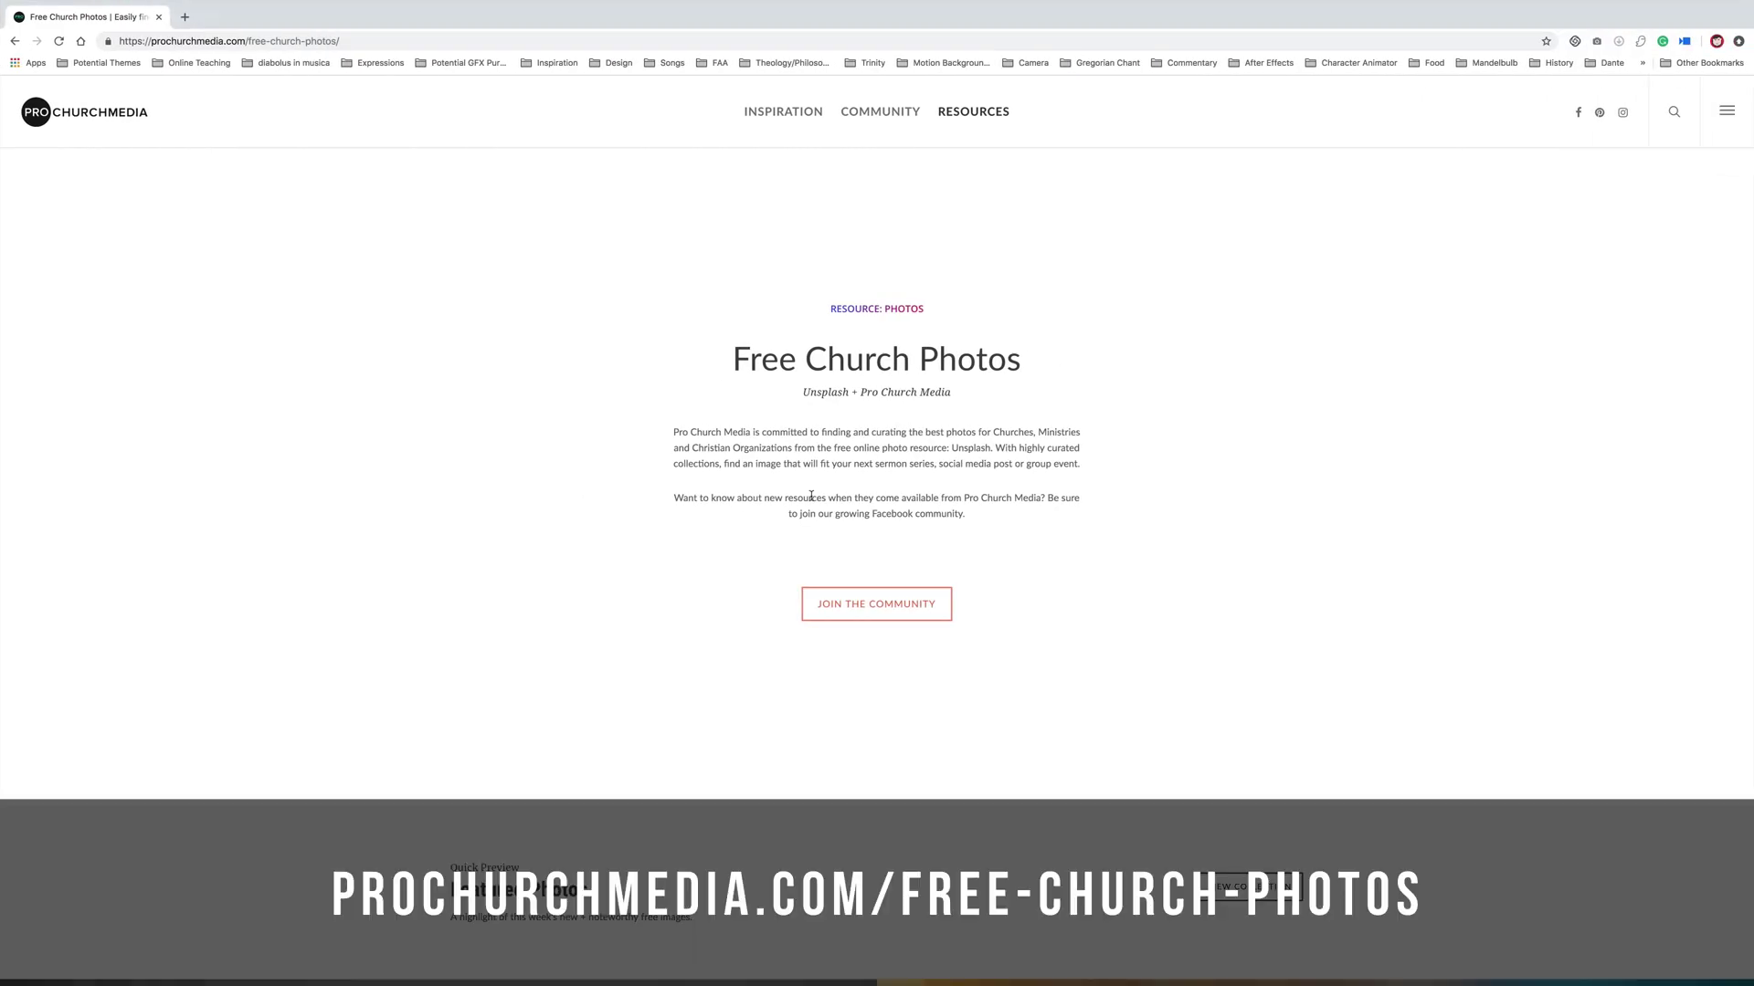
pyautogui.scroll(-7, 824, 359)
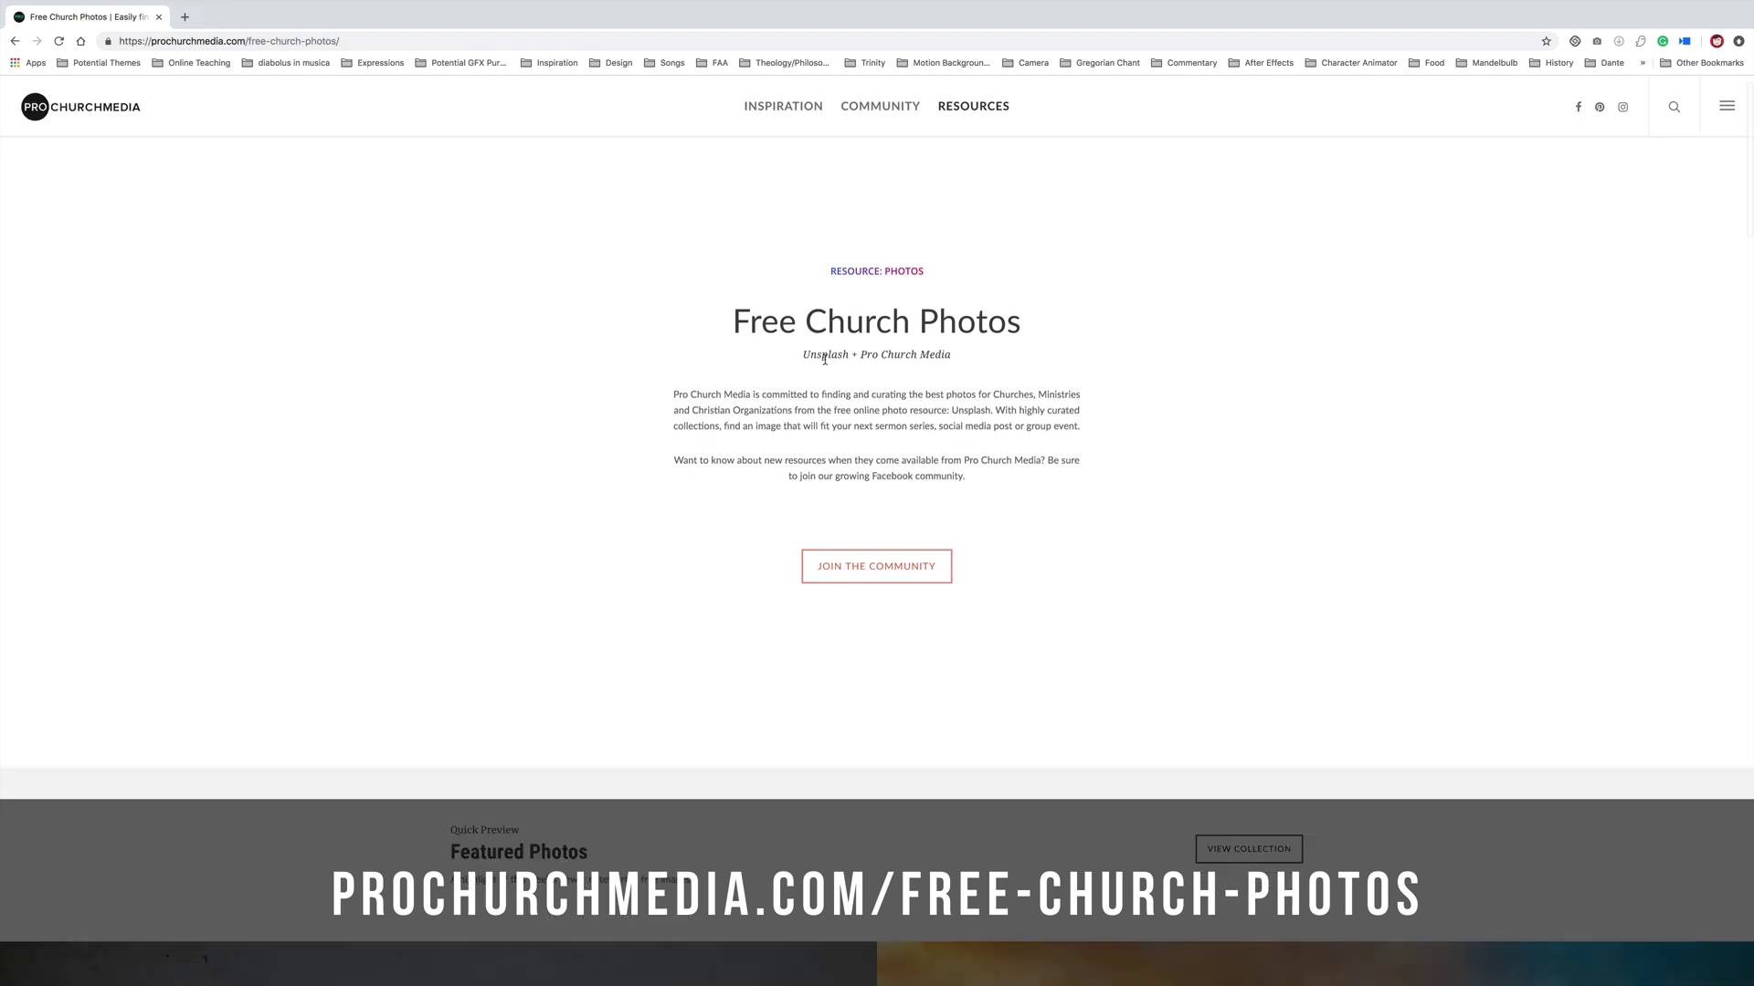
pyautogui.scroll(-5, 821, 375)
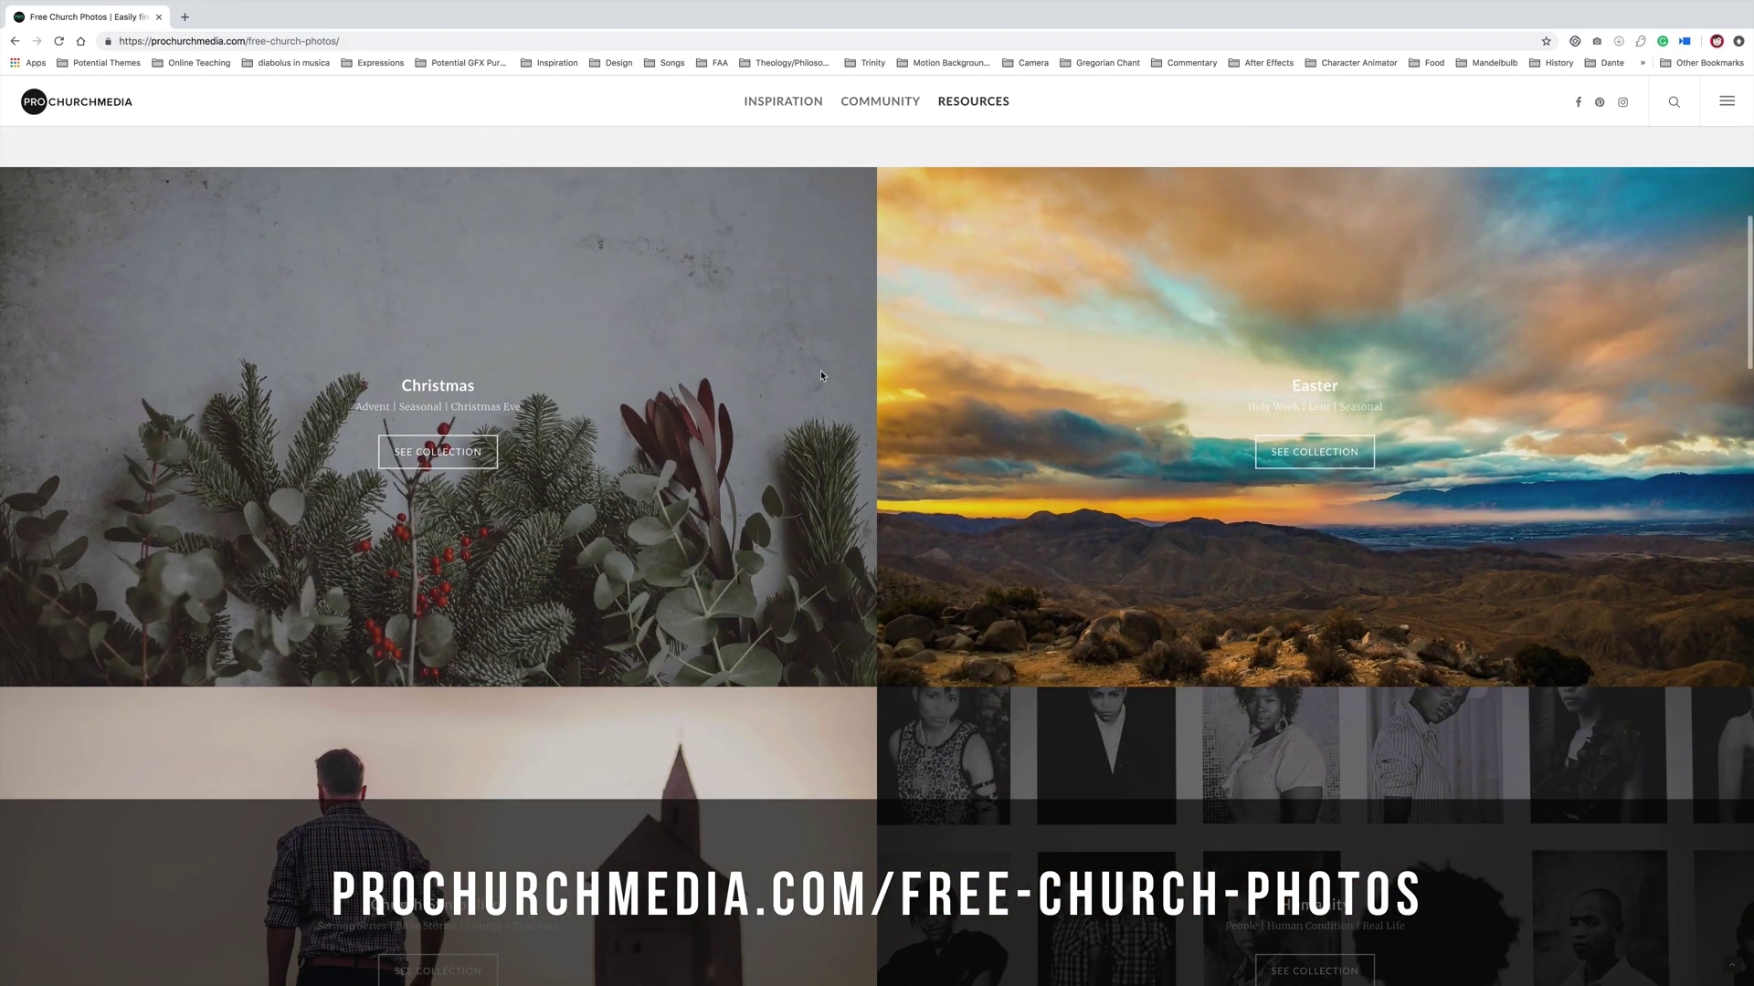
pyautogui.scroll(-5, 821, 376)
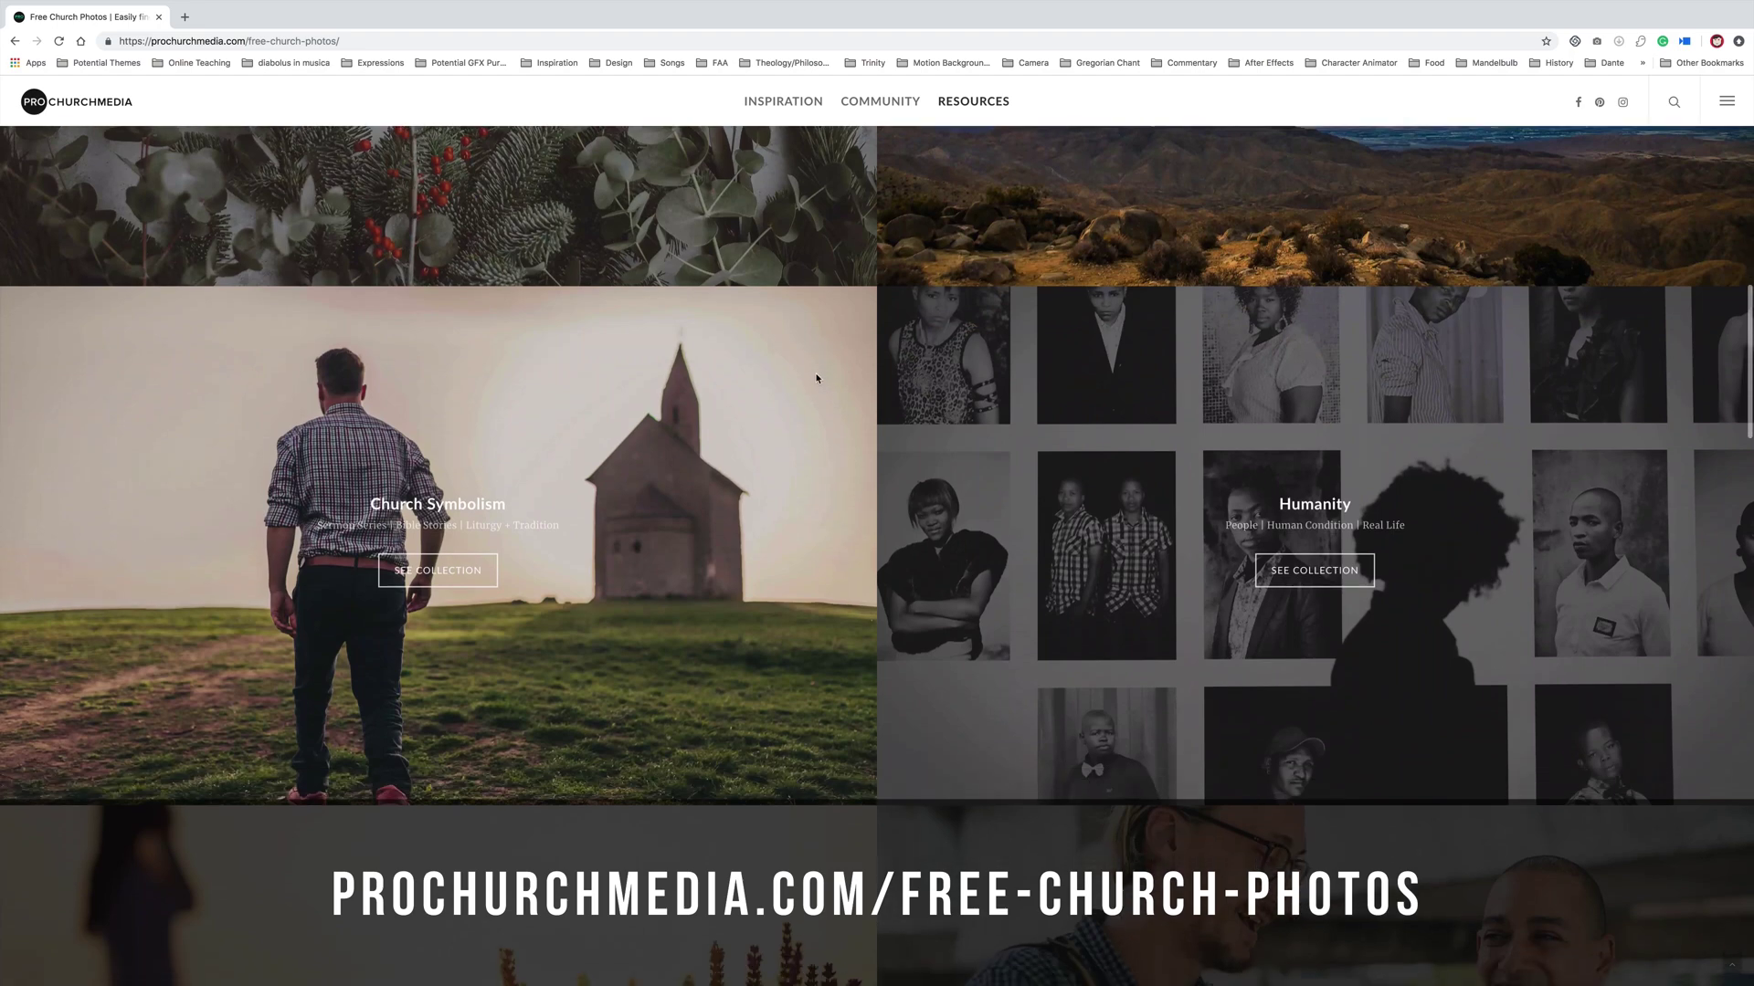
pyautogui.scroll(3, 817, 377)
pyautogui.scroll(-3, 813, 381)
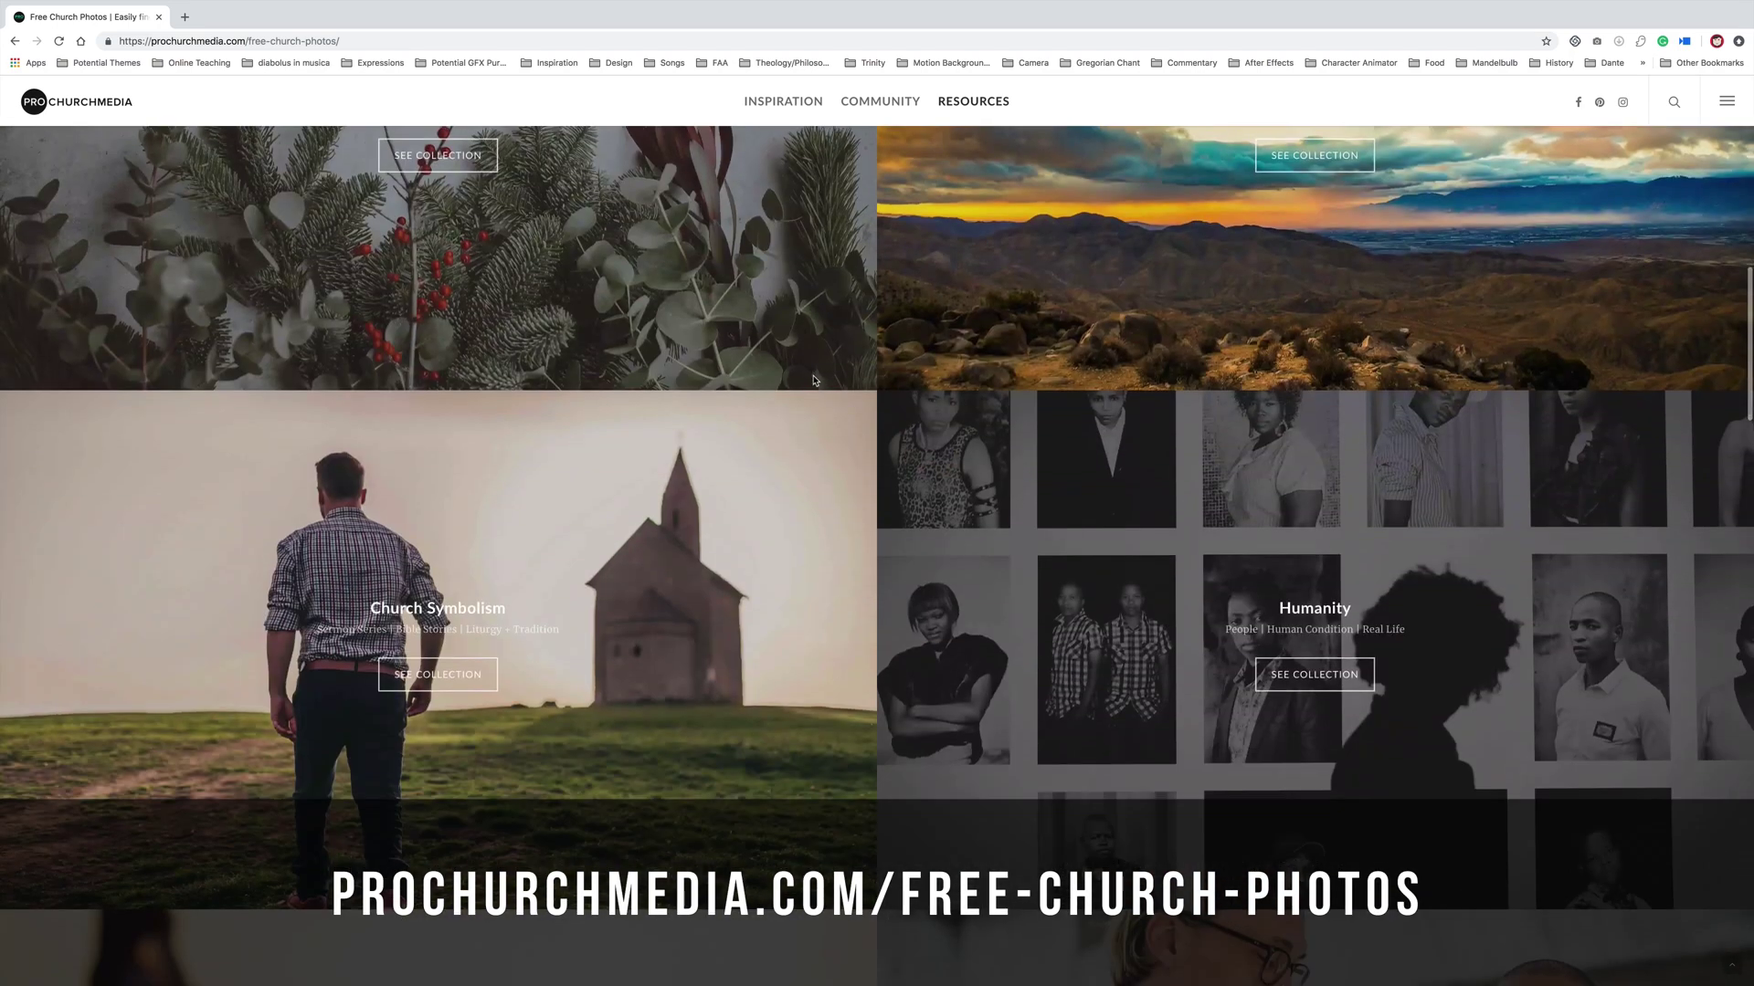
pyautogui.scroll(3, 813, 381)
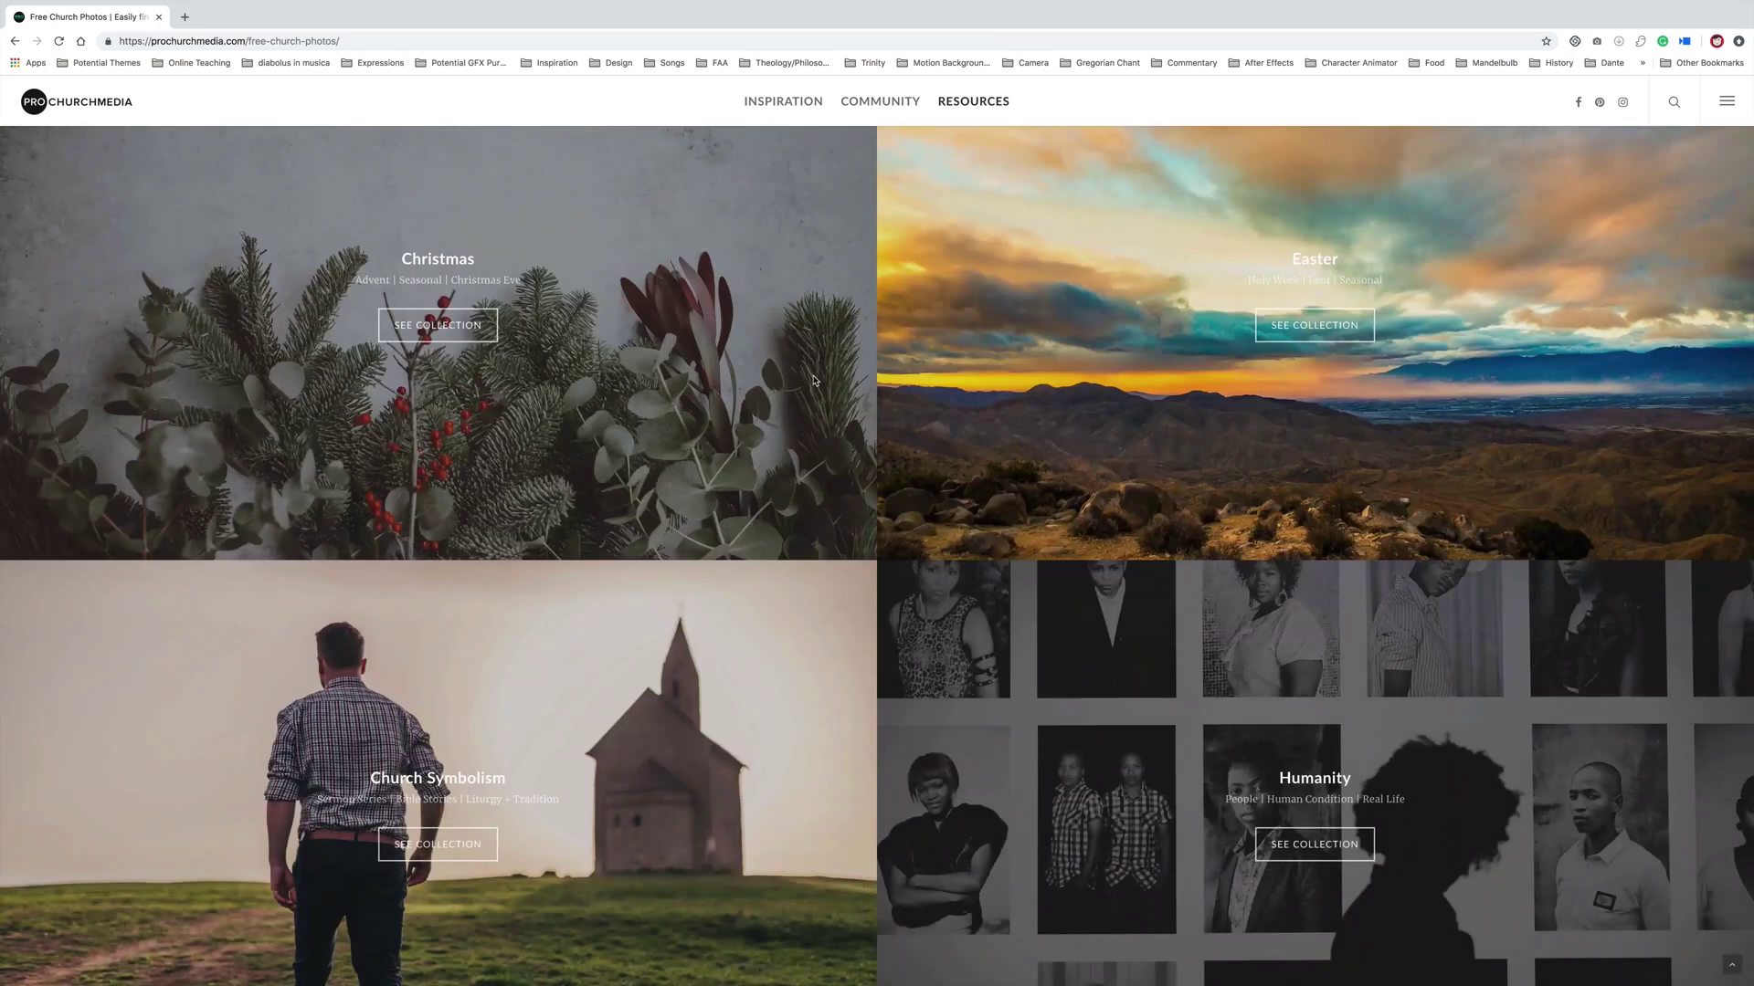
pyautogui.scroll(-1, 813, 381)
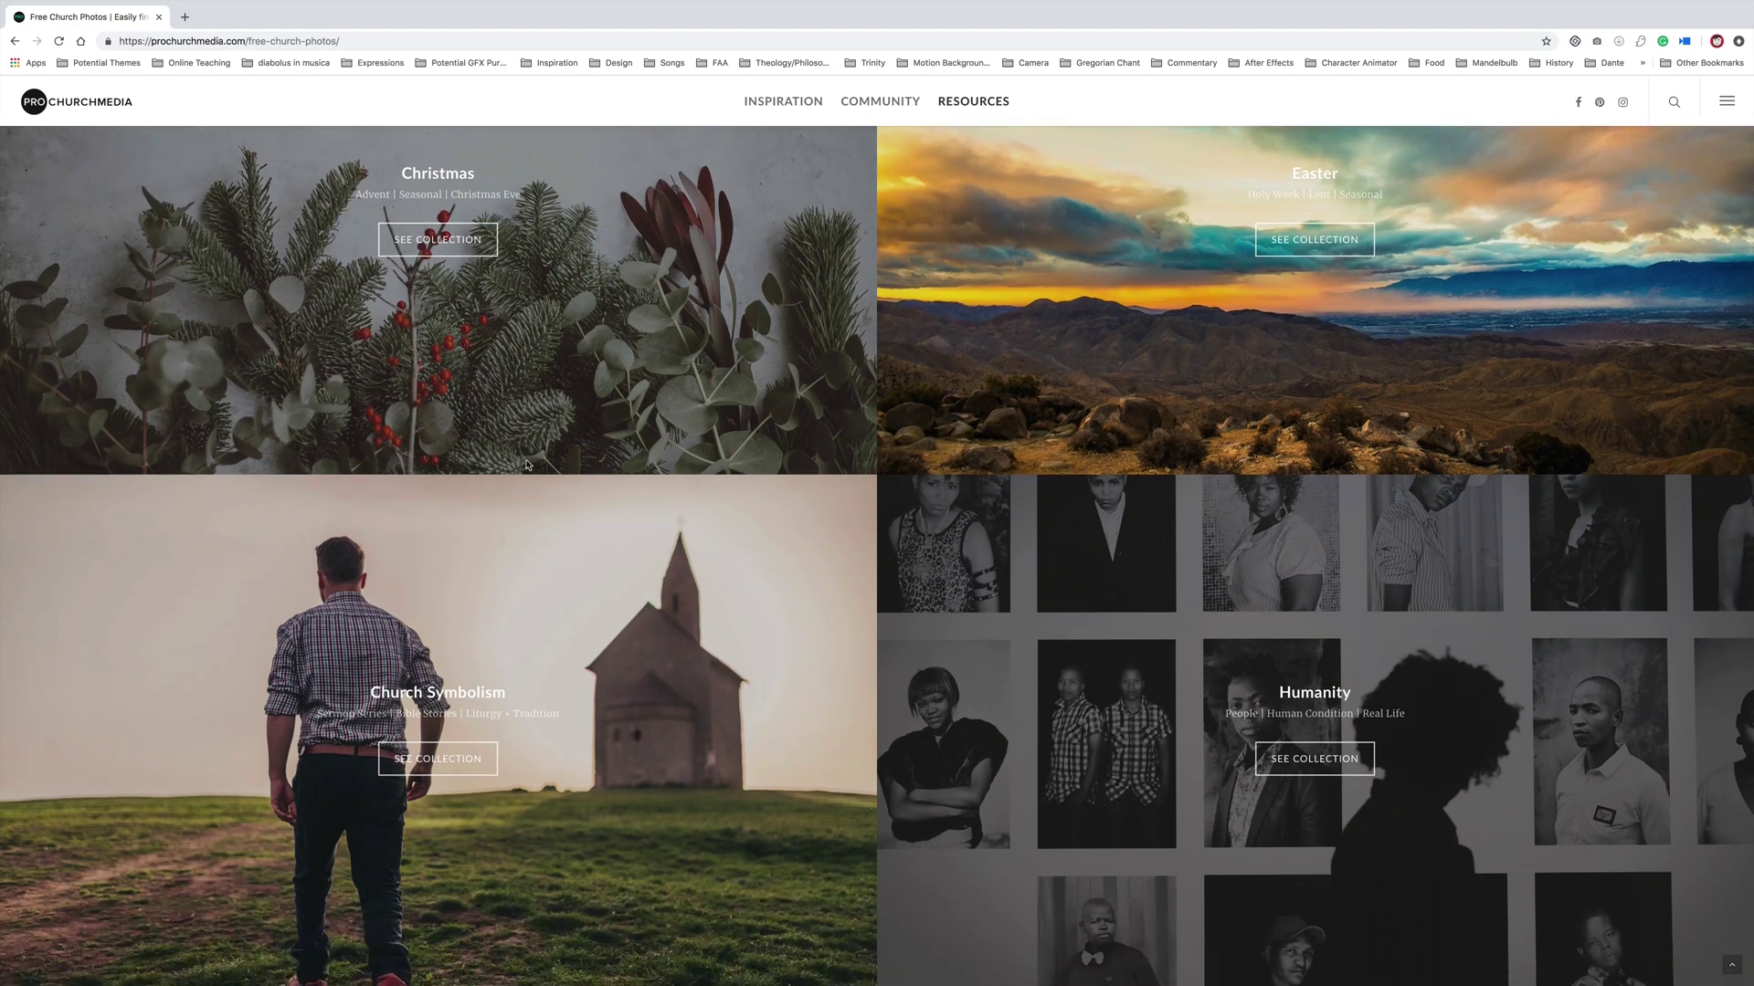
pyautogui.scroll(1, 527, 465)
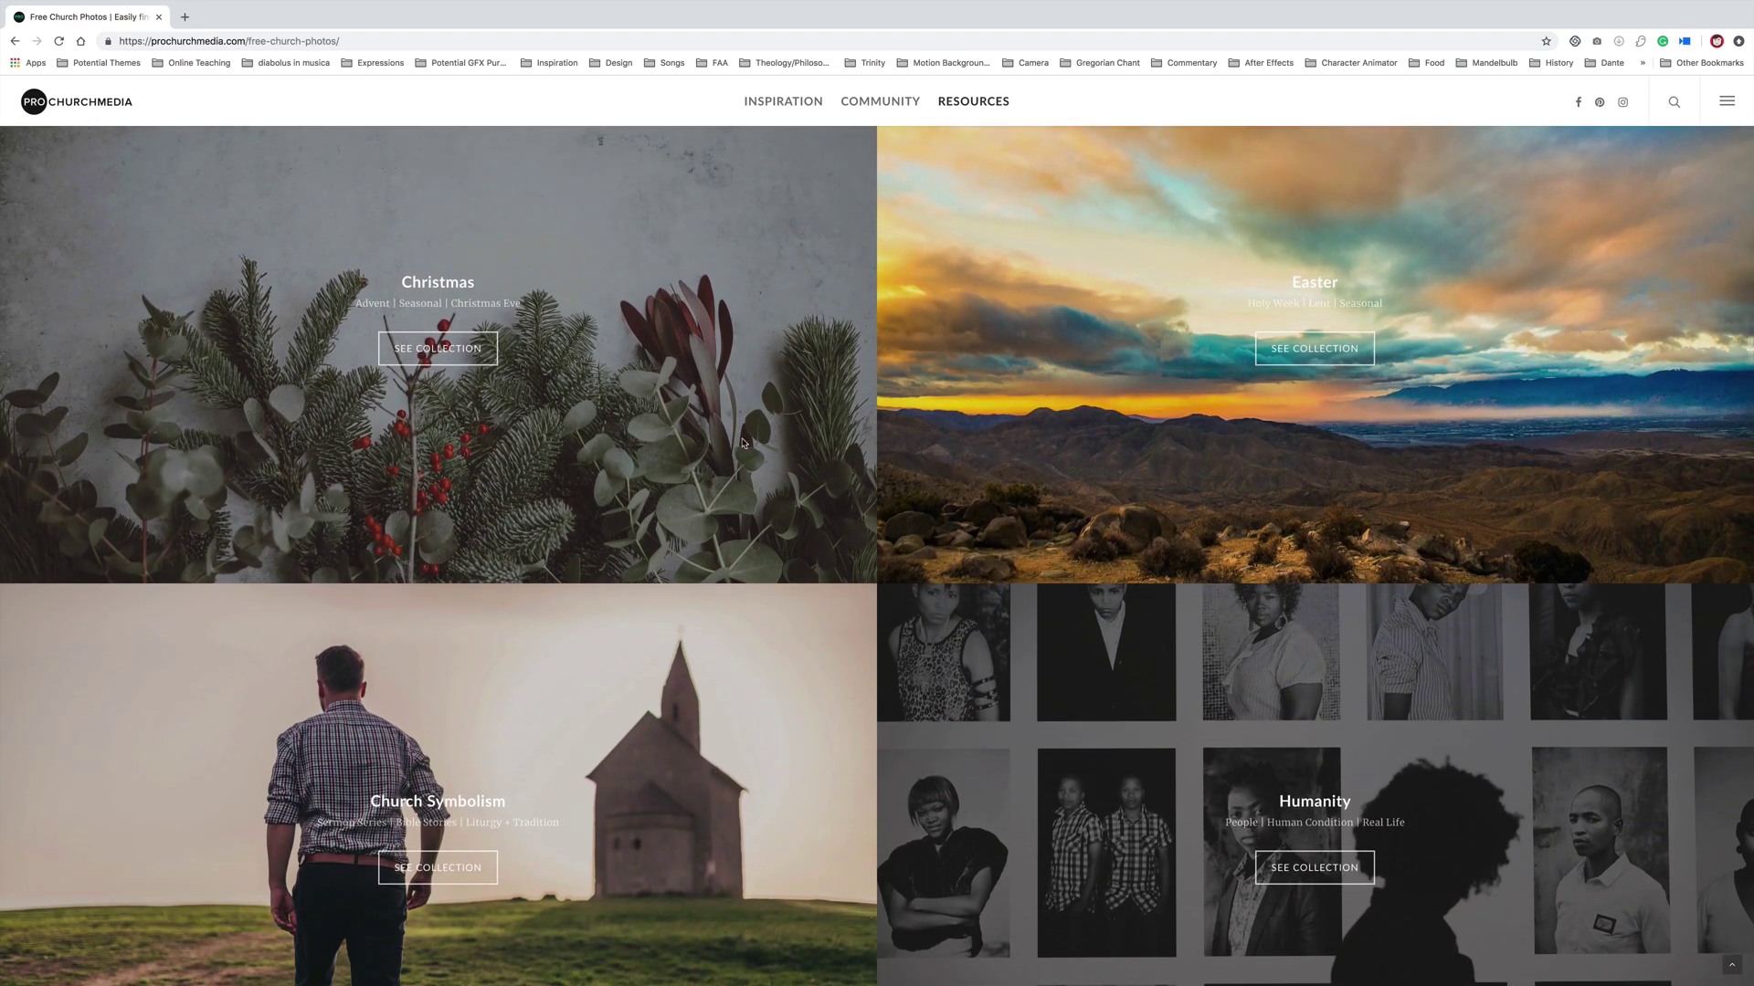
pyautogui.scroll(-2, 742, 442)
pyautogui.scroll(2, 576, 518)
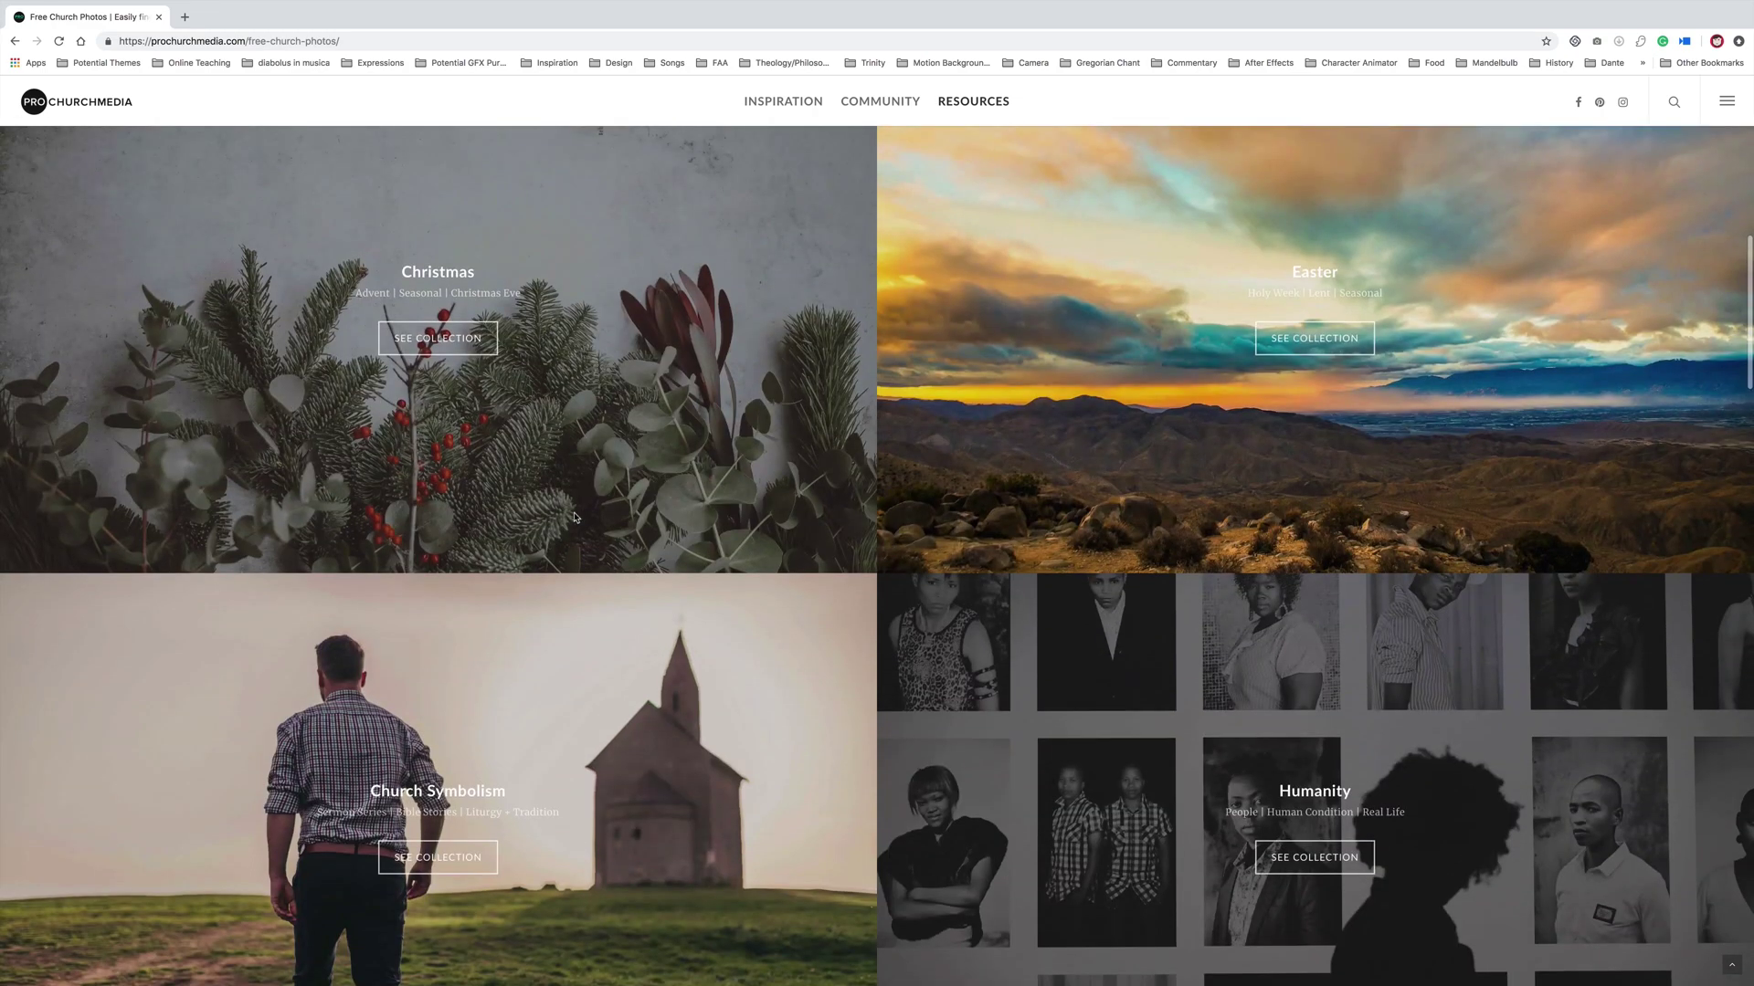
pyautogui.scroll(-4, 487, 552)
pyautogui.scroll(2, 487, 553)
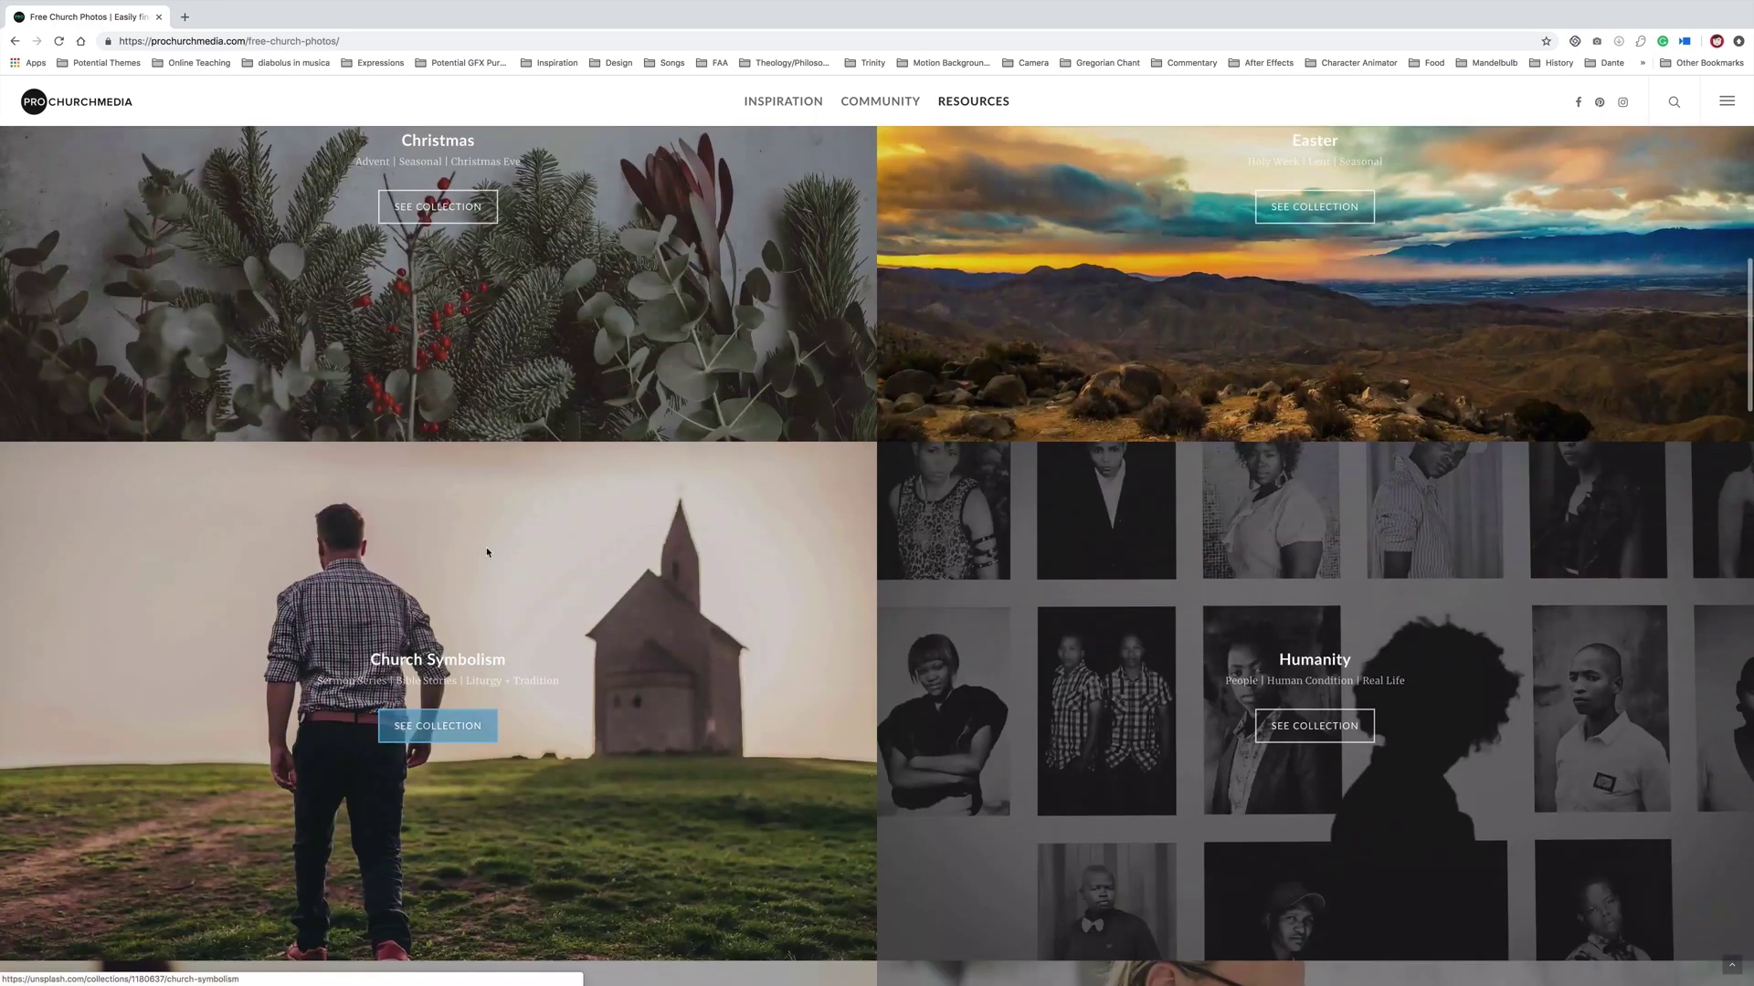
pyautogui.scroll(5, 488, 552)
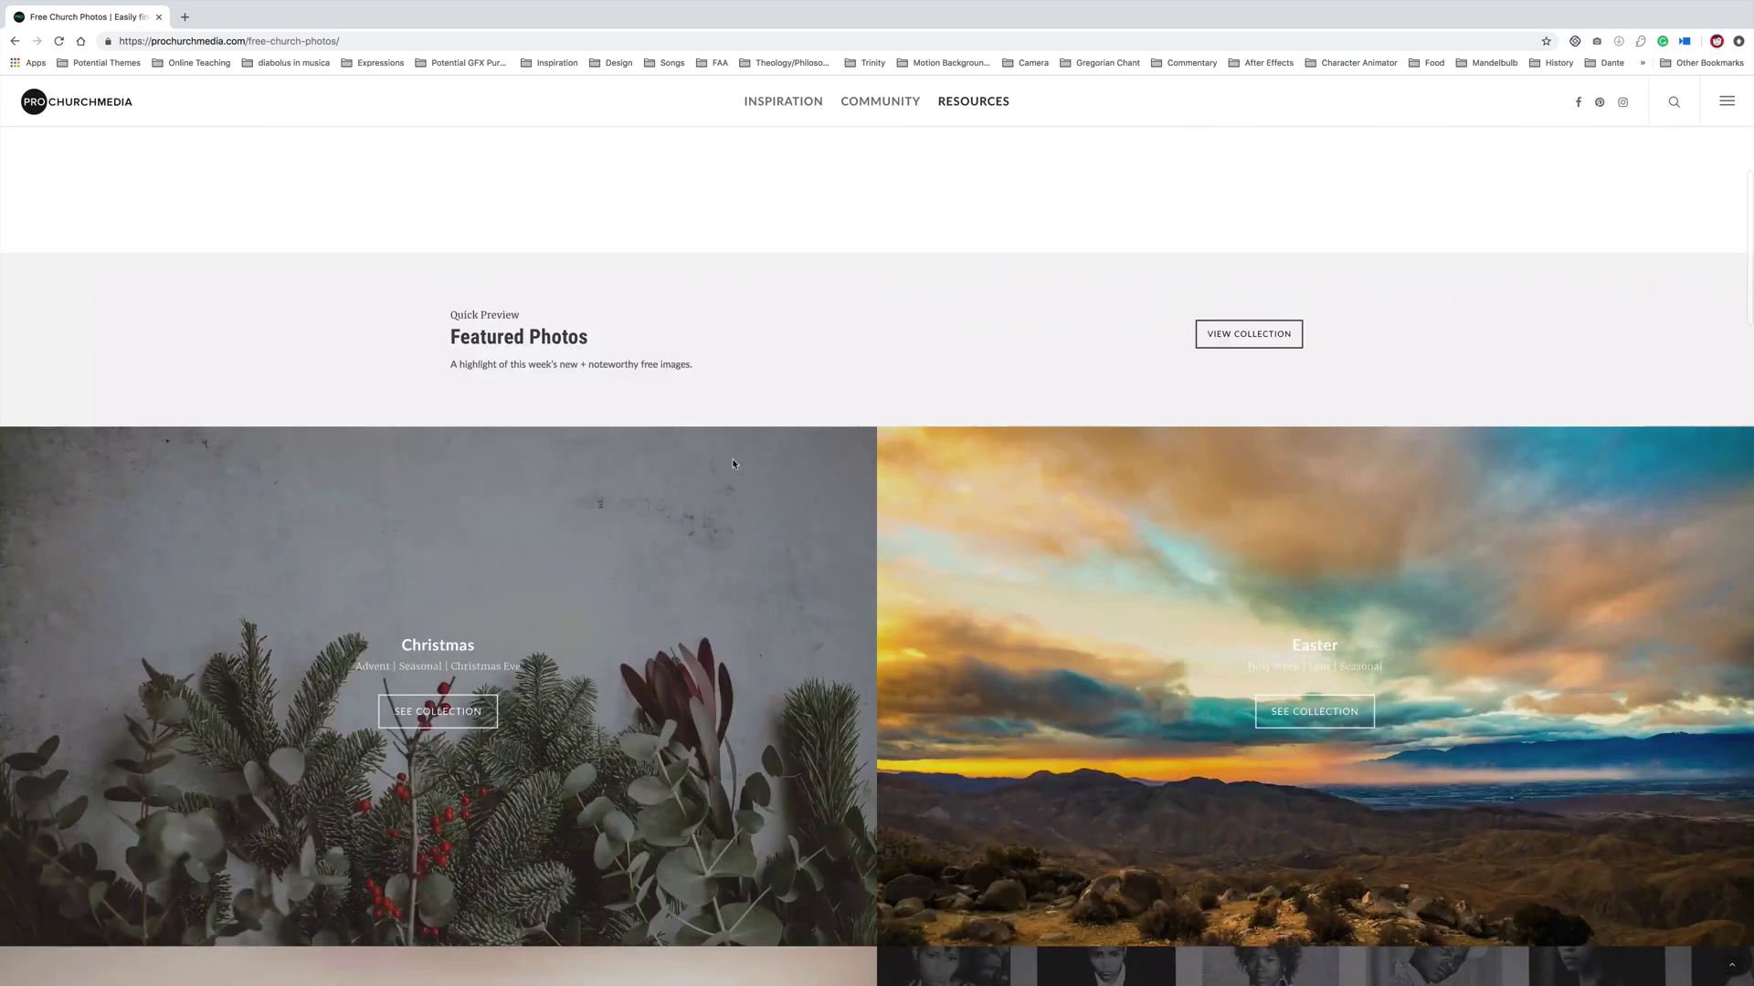
pyautogui.hotkey('ctrl', 'Left')
pyautogui.moveTo(585, 966)
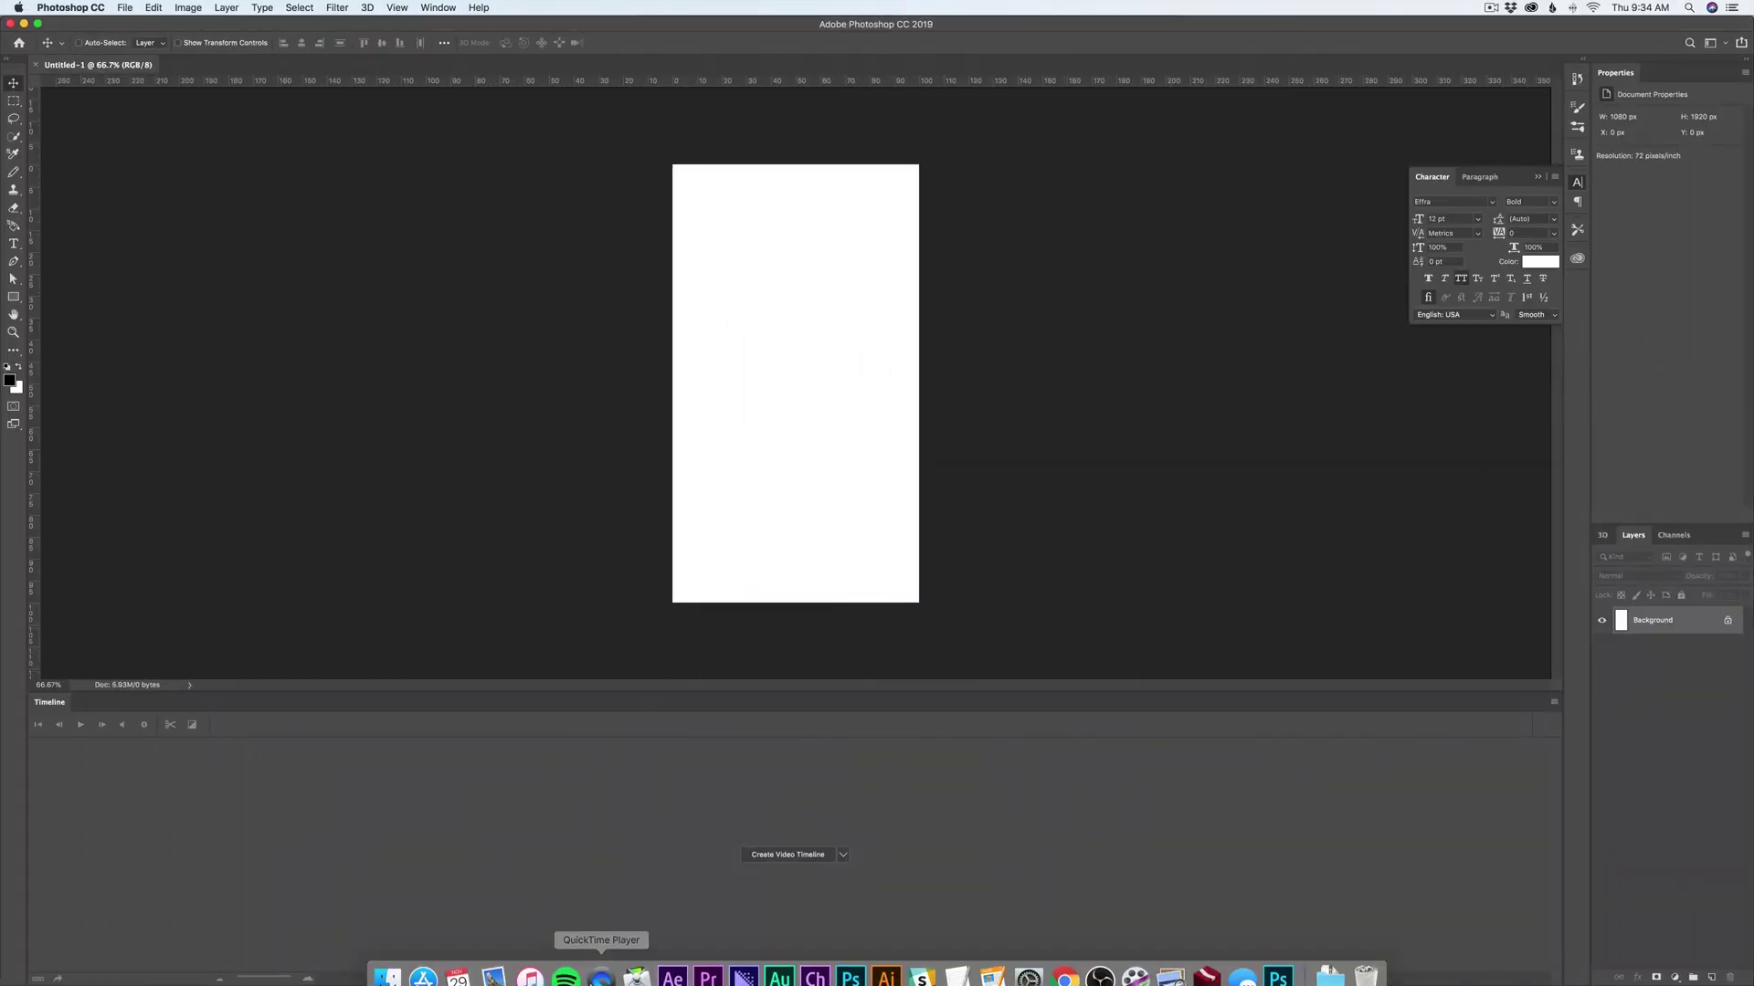
pyautogui.click(392, 964)
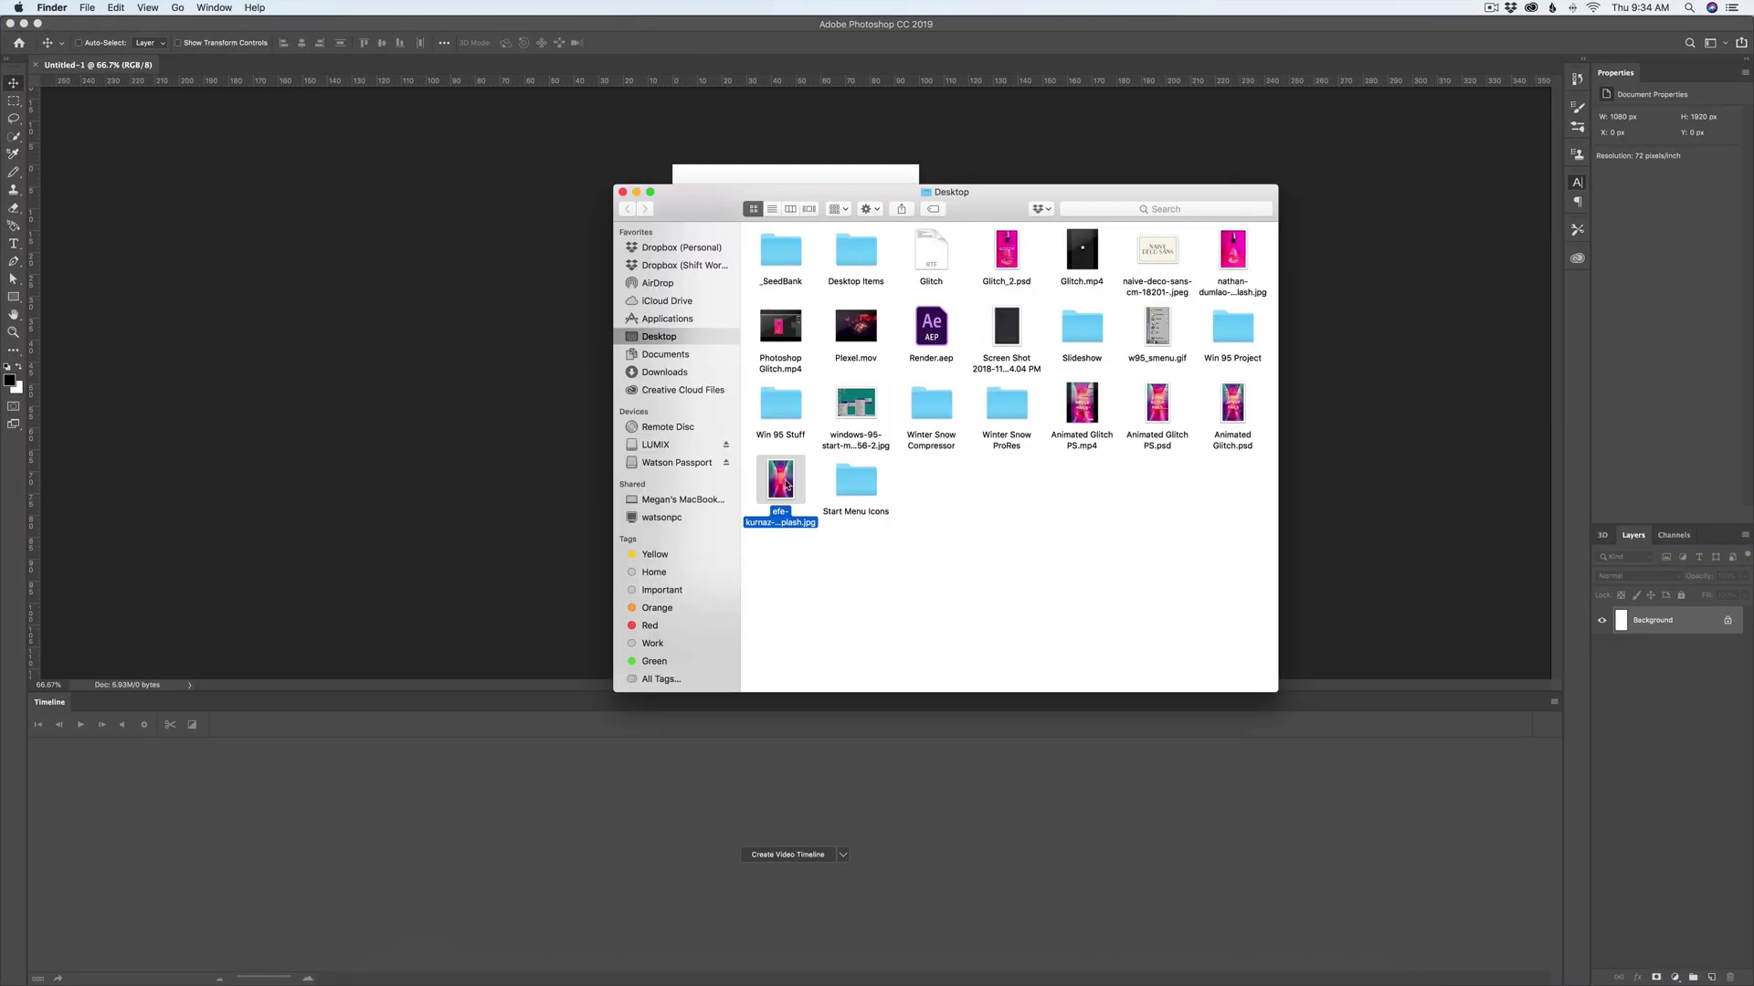
pyautogui.moveTo(786, 484); pyautogui.dragTo(439, 454)
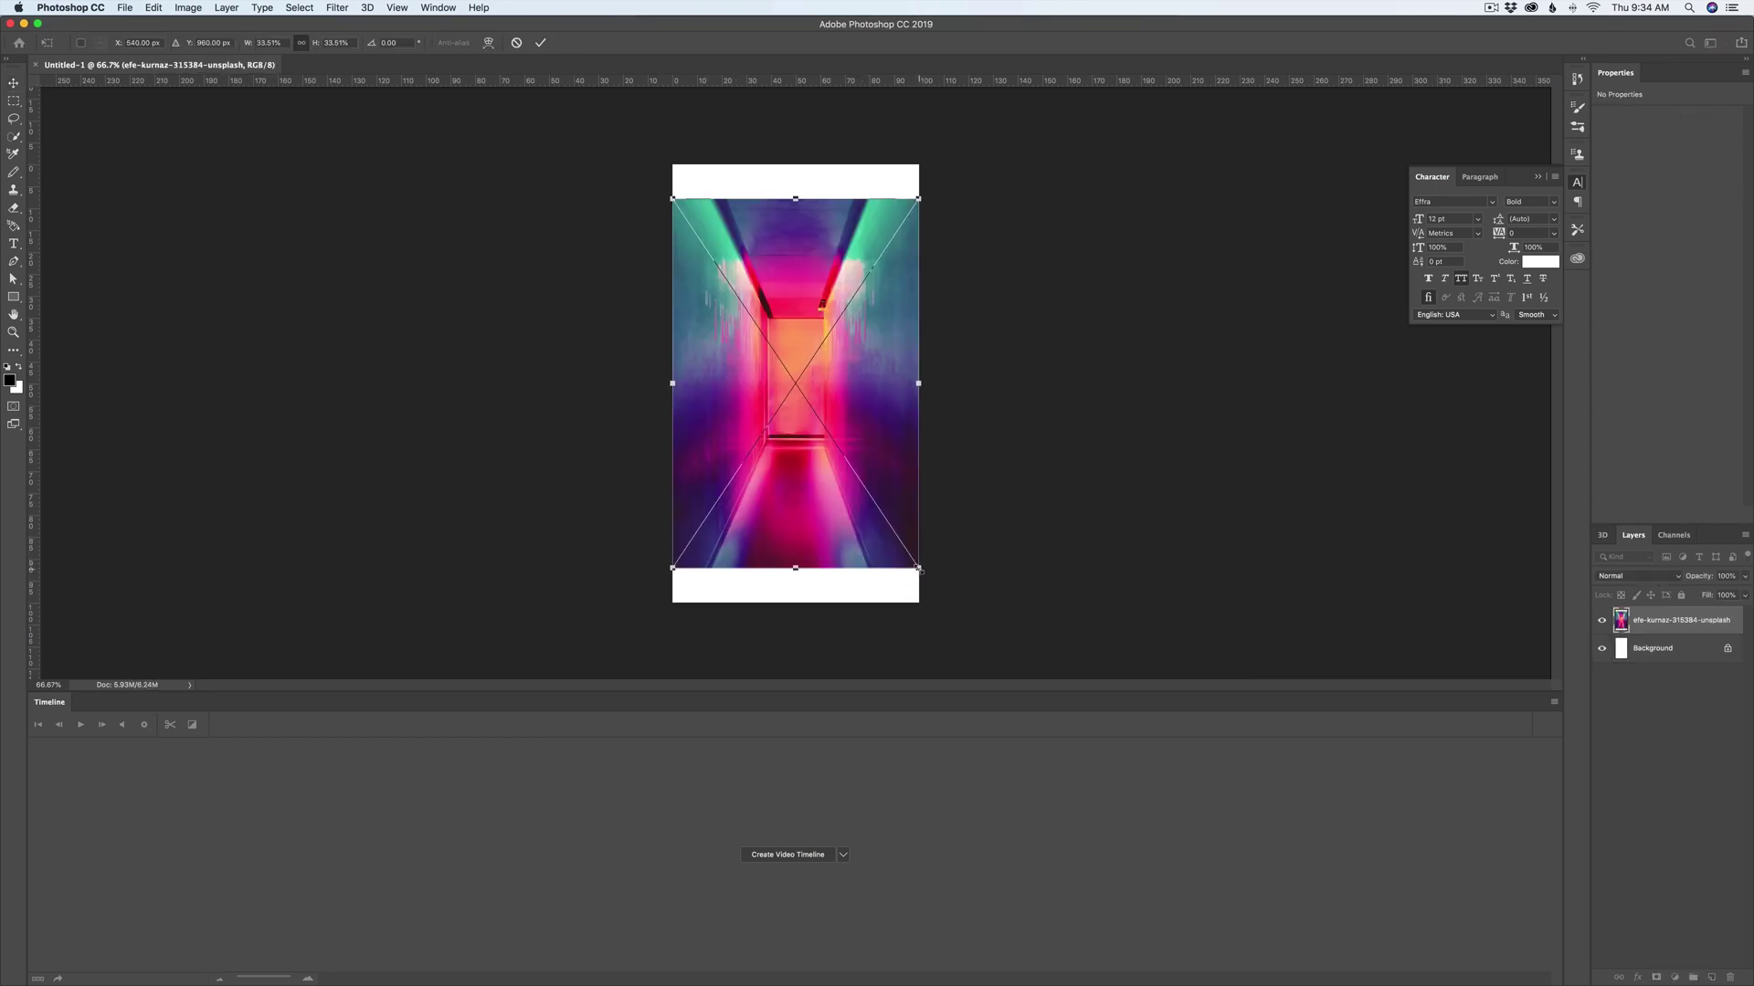
pyautogui.moveTo(919, 568); pyautogui.dragTo(940, 615)
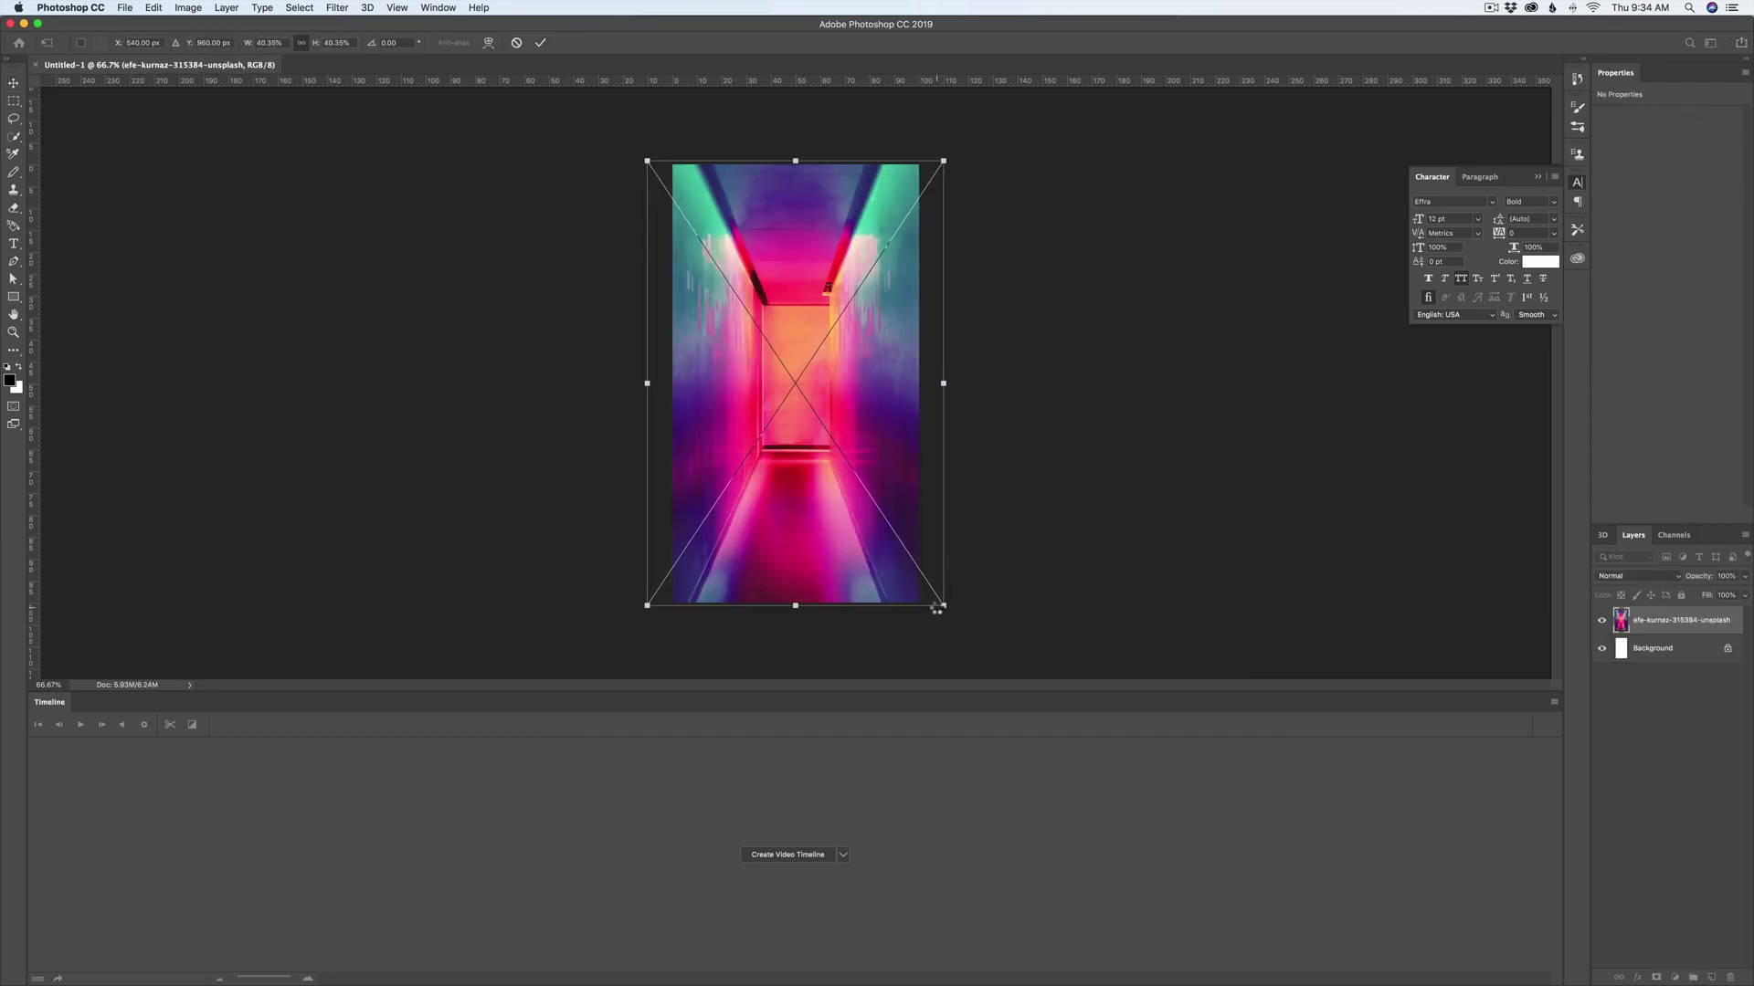
pyautogui.press('Escape')
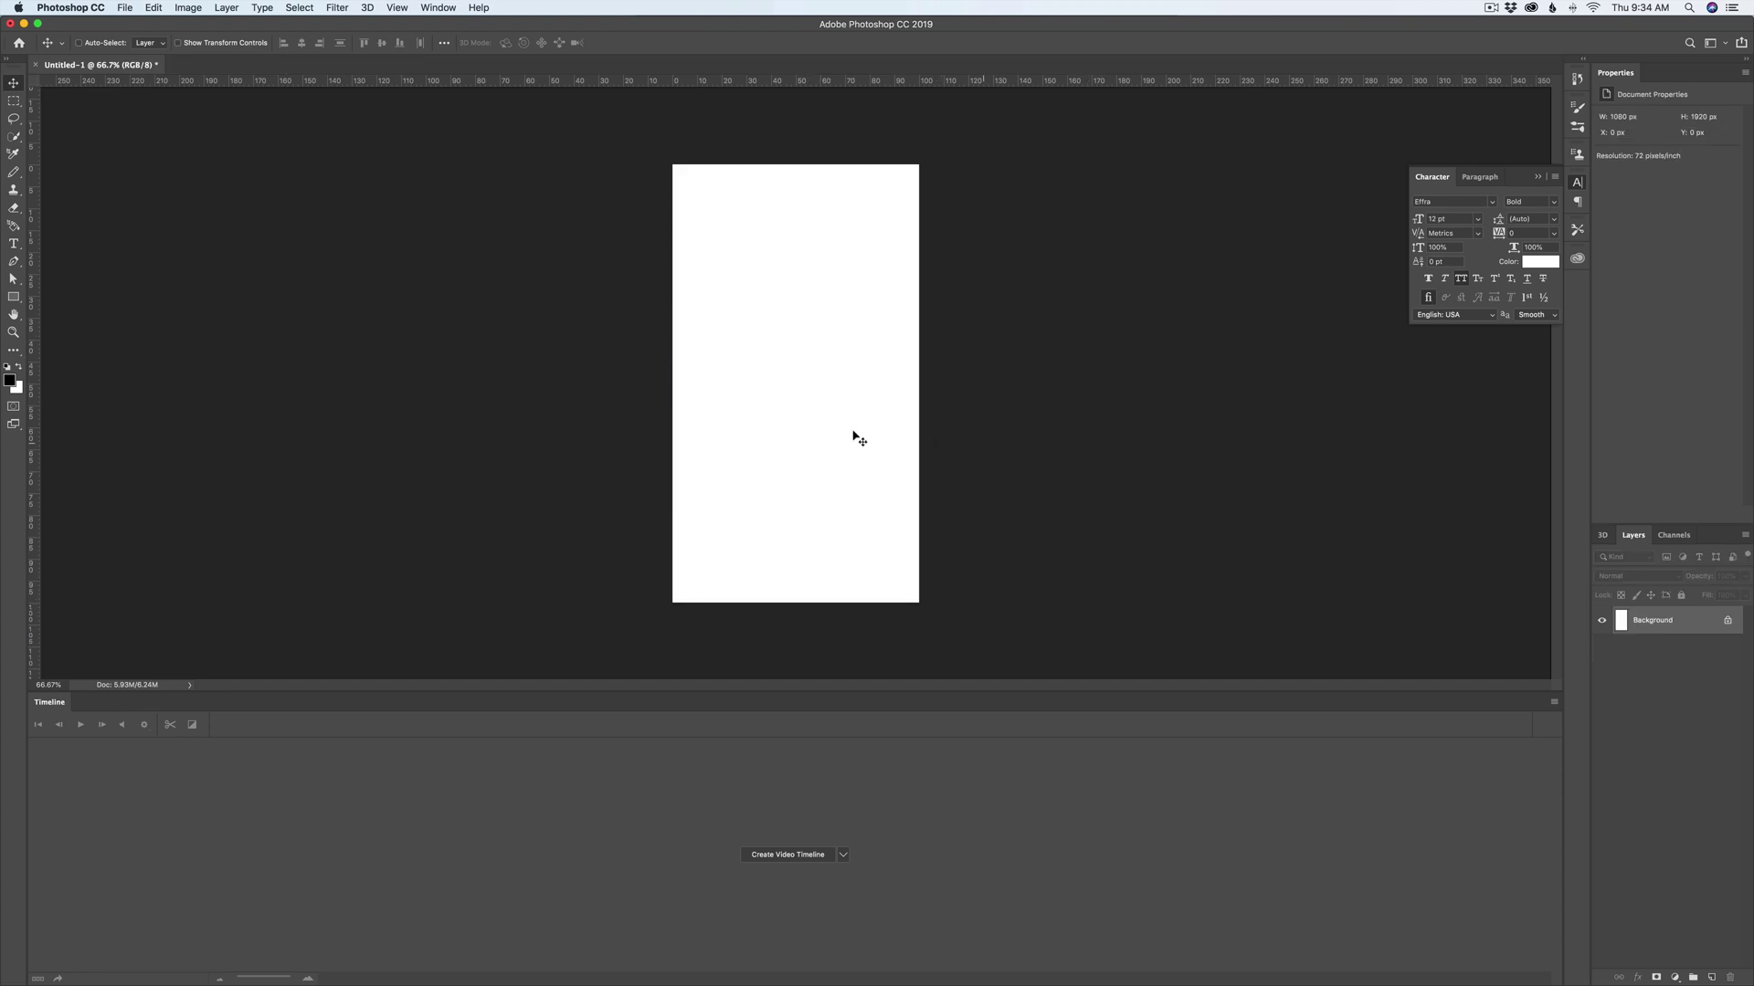
# Step: Unlock the Background as a regular layer named Layer 0 and convert it to a smart object
pyautogui.doubleClick(1690, 625)
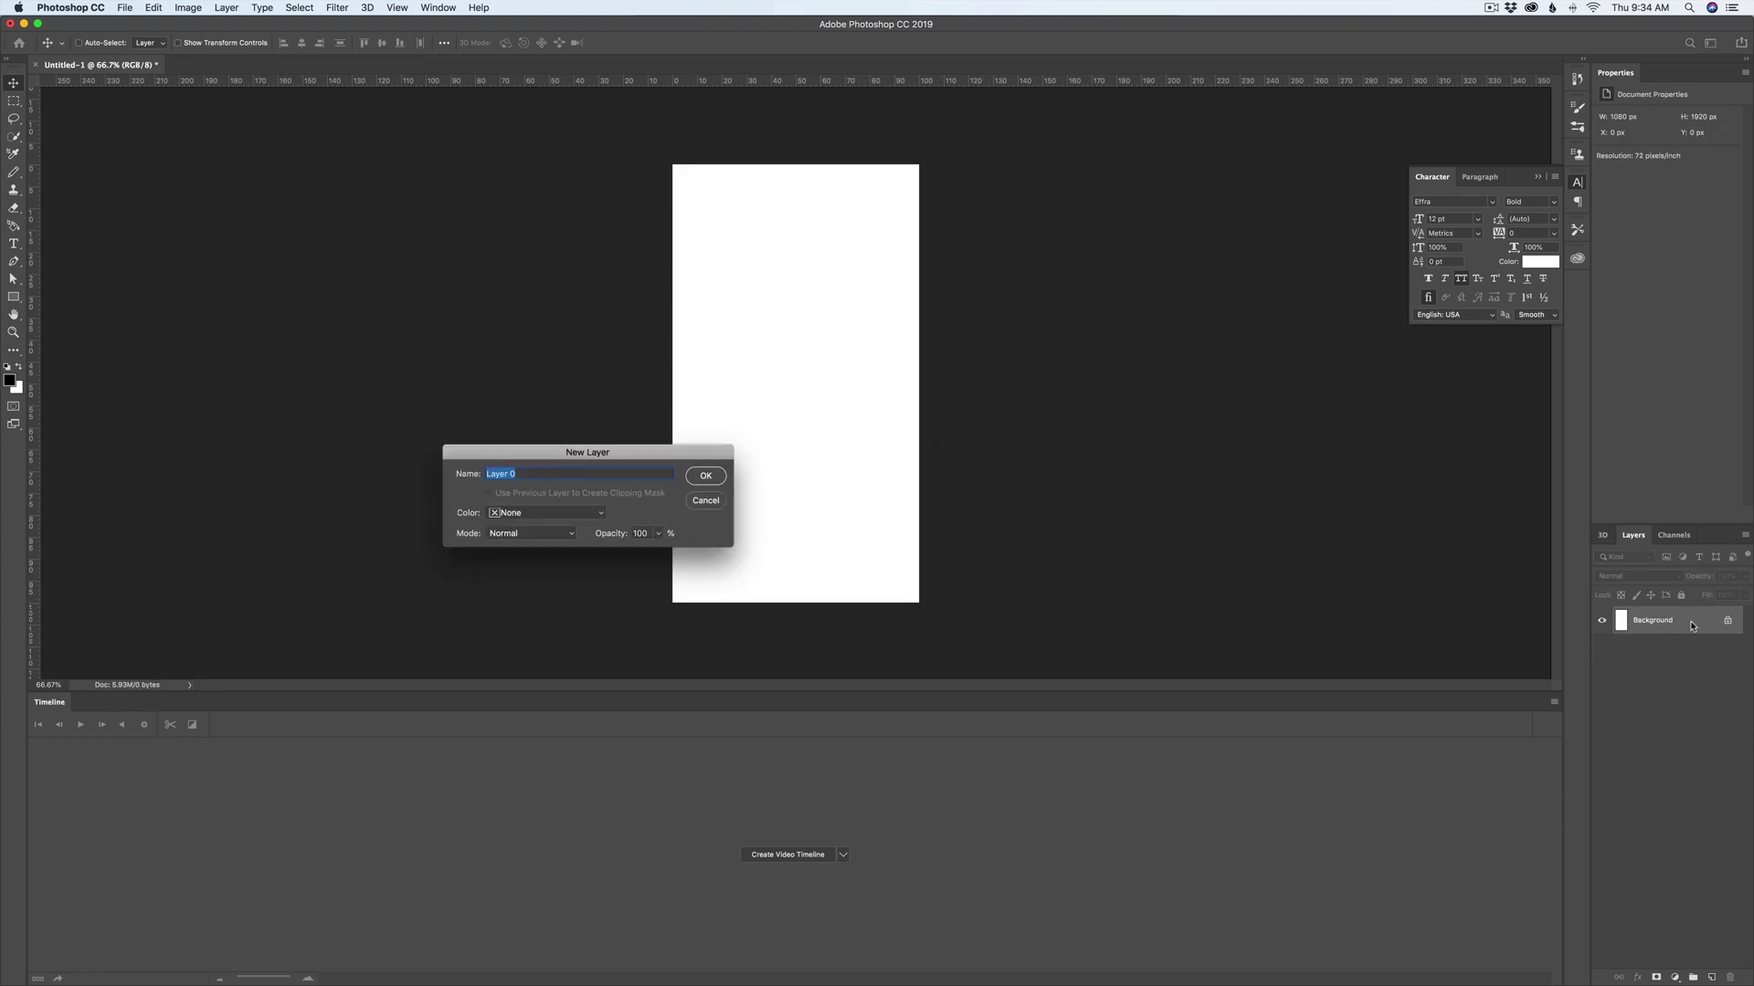
pyautogui.press('Return')
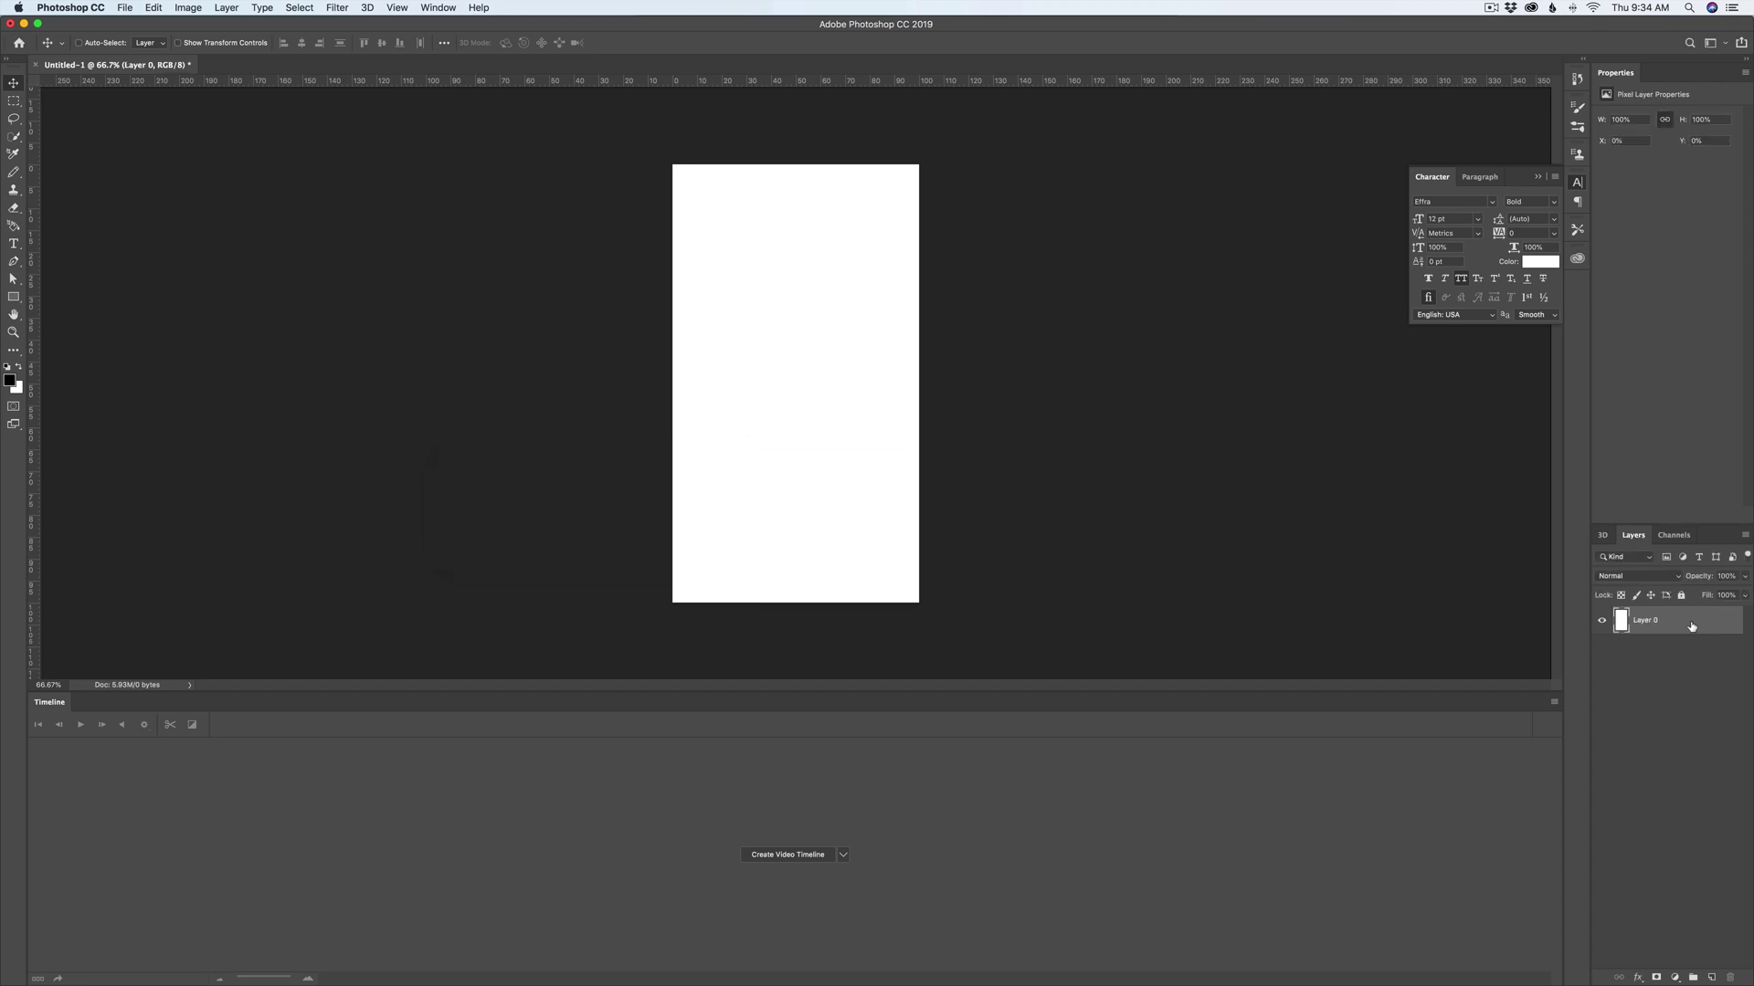
pyautogui.rightClick(1680, 623)
pyautogui.click(1550, 573)
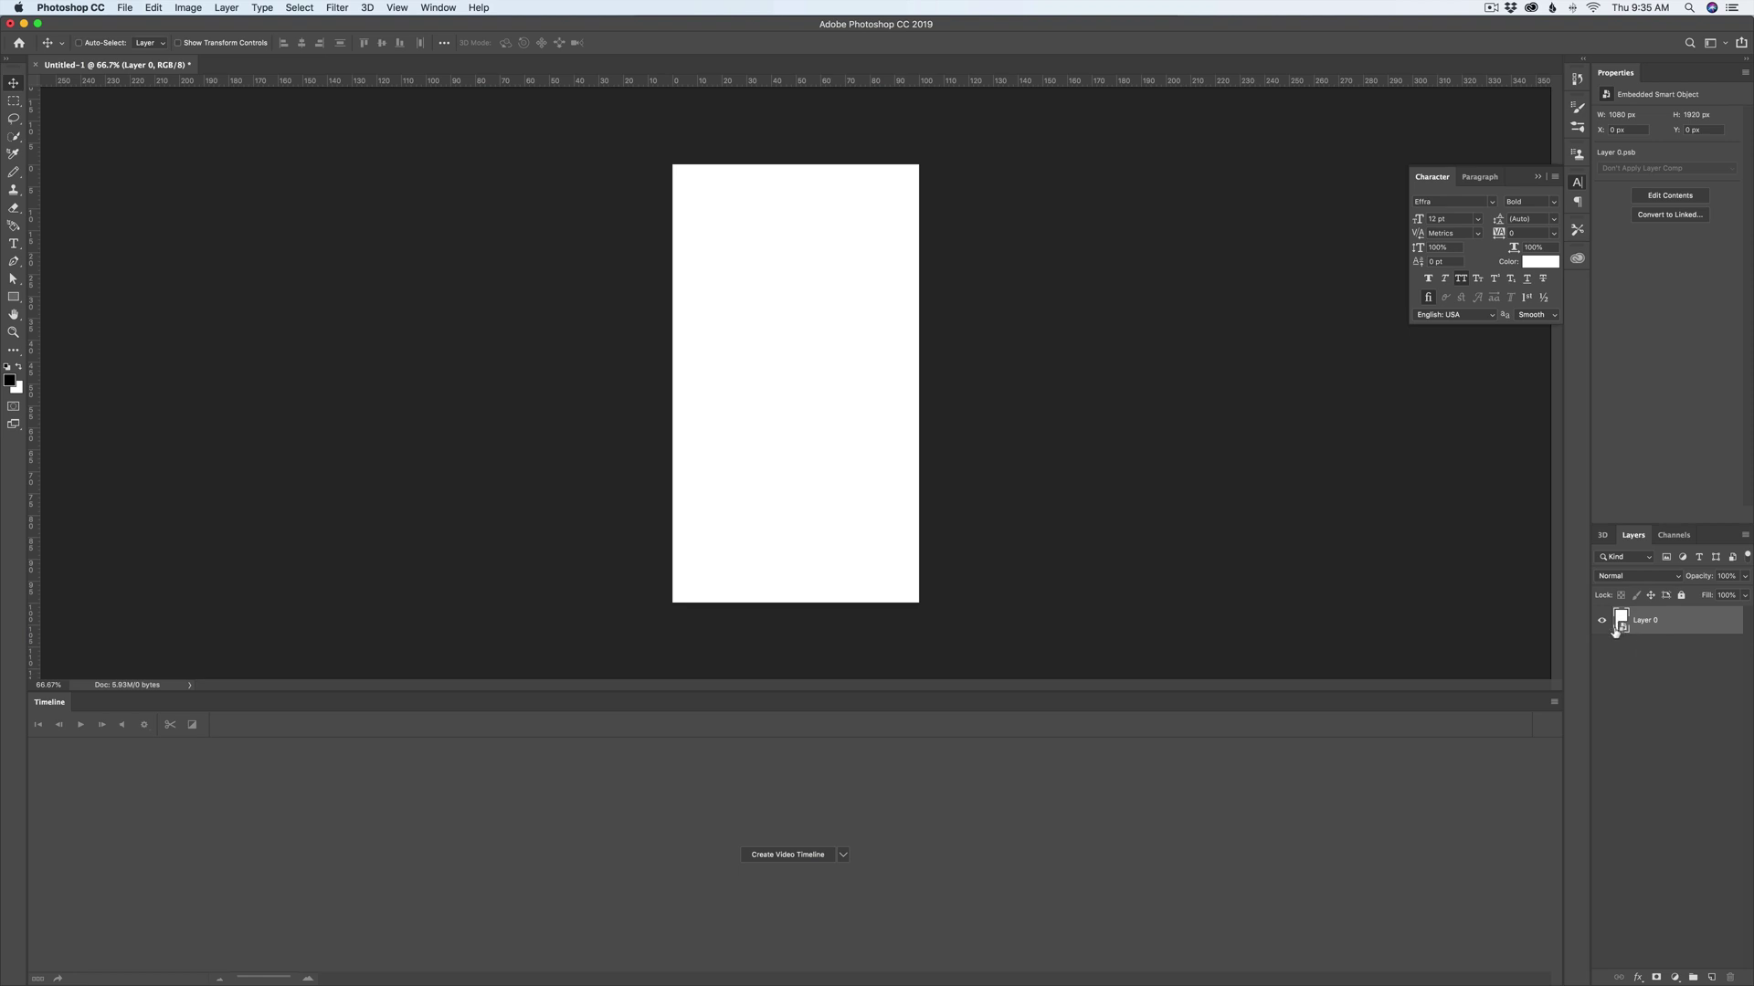
# Step: Inside Layer 0's smart object, place the Desktop's Unsplash corridor photo scaled to about 48% to cover the canvas, and save before returning to Untitled-1
pyautogui.doubleClick(1621, 622)
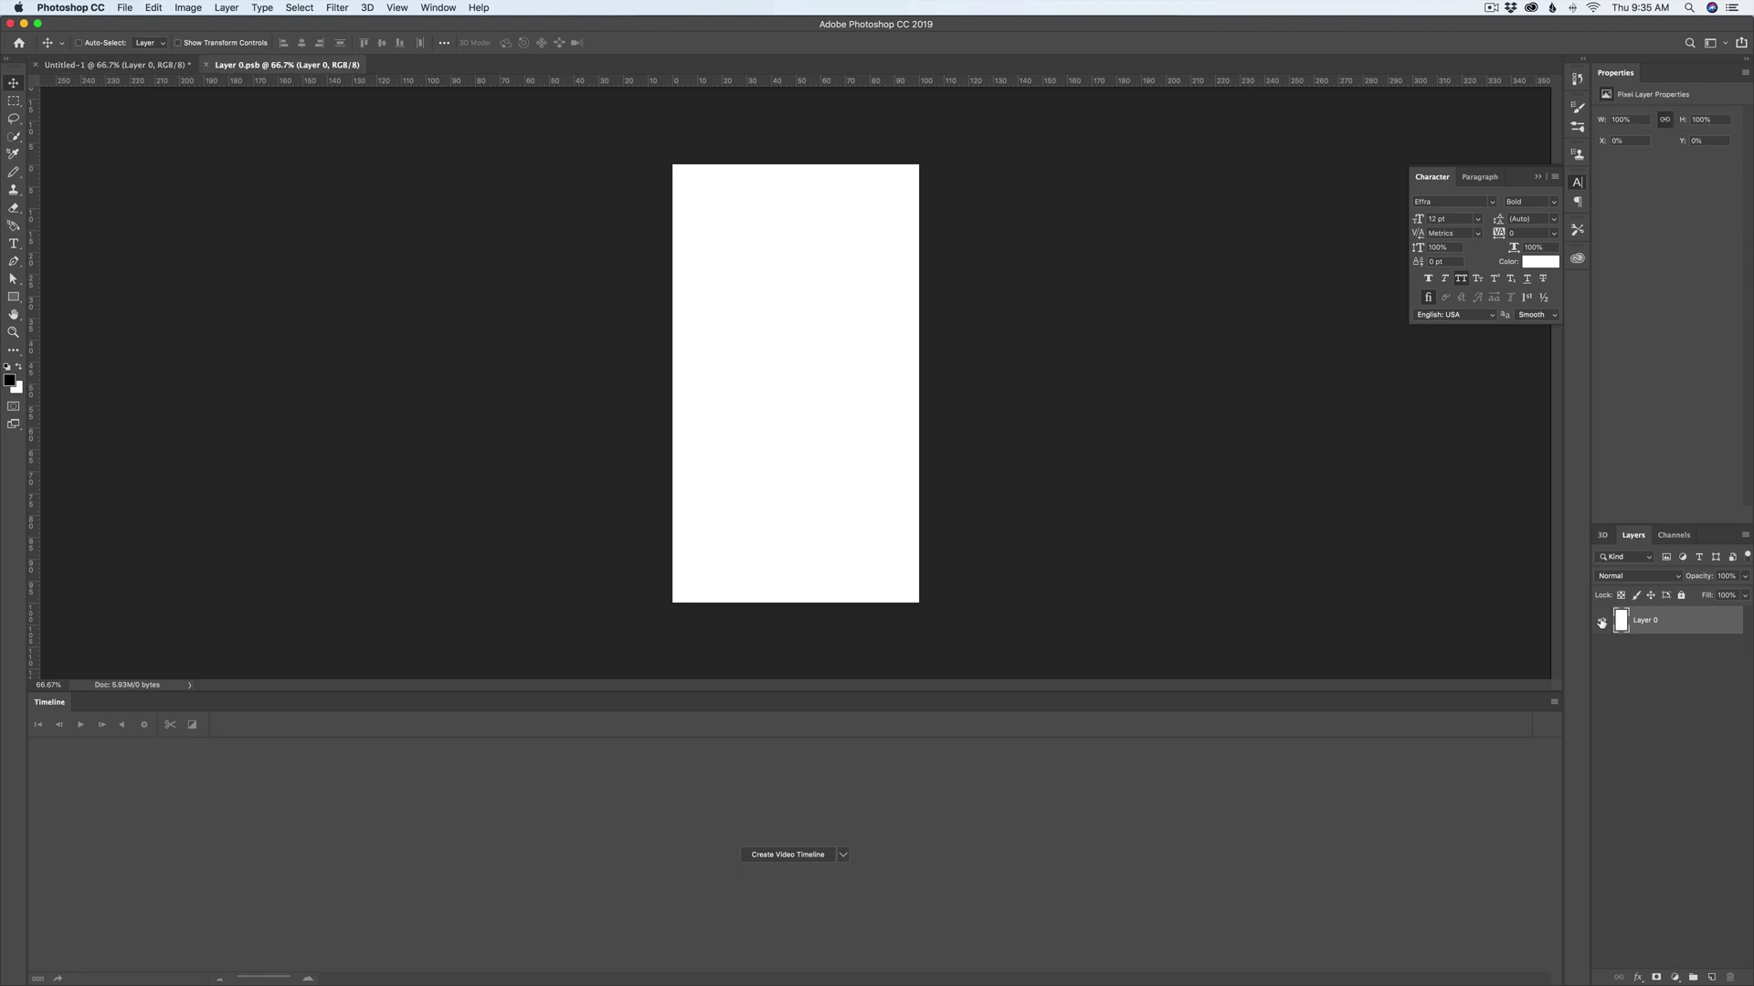
pyautogui.moveTo(598, 982)
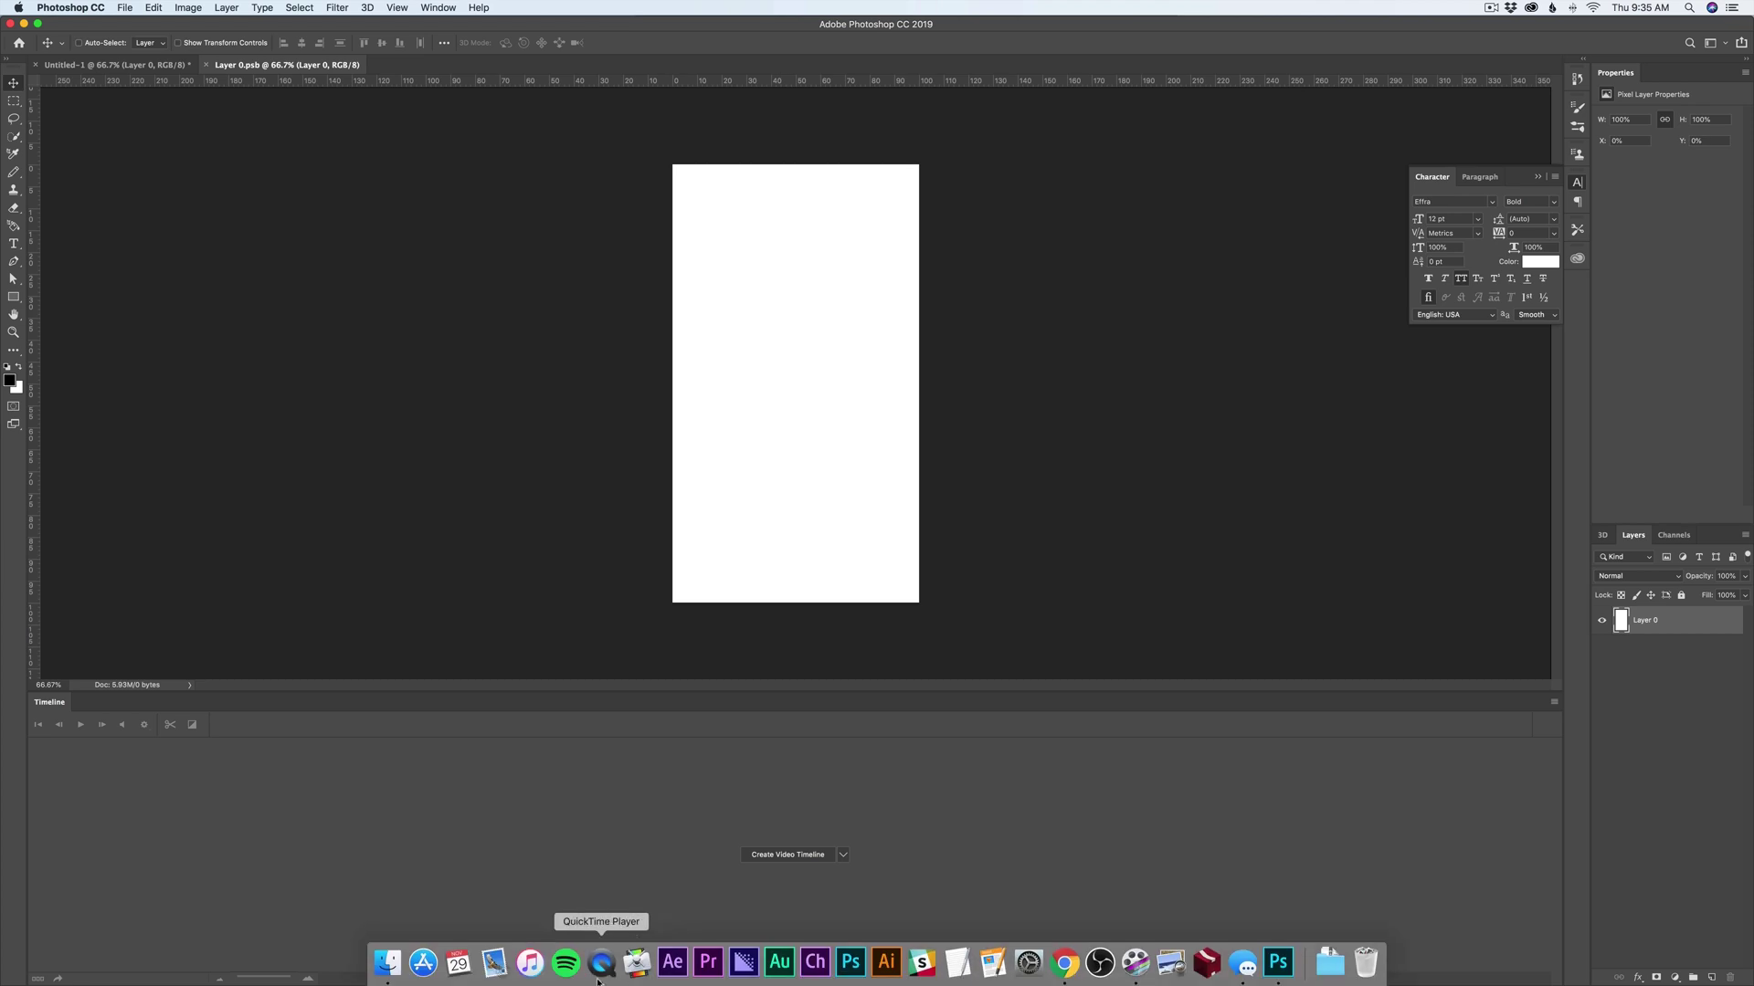
pyautogui.click(387, 964)
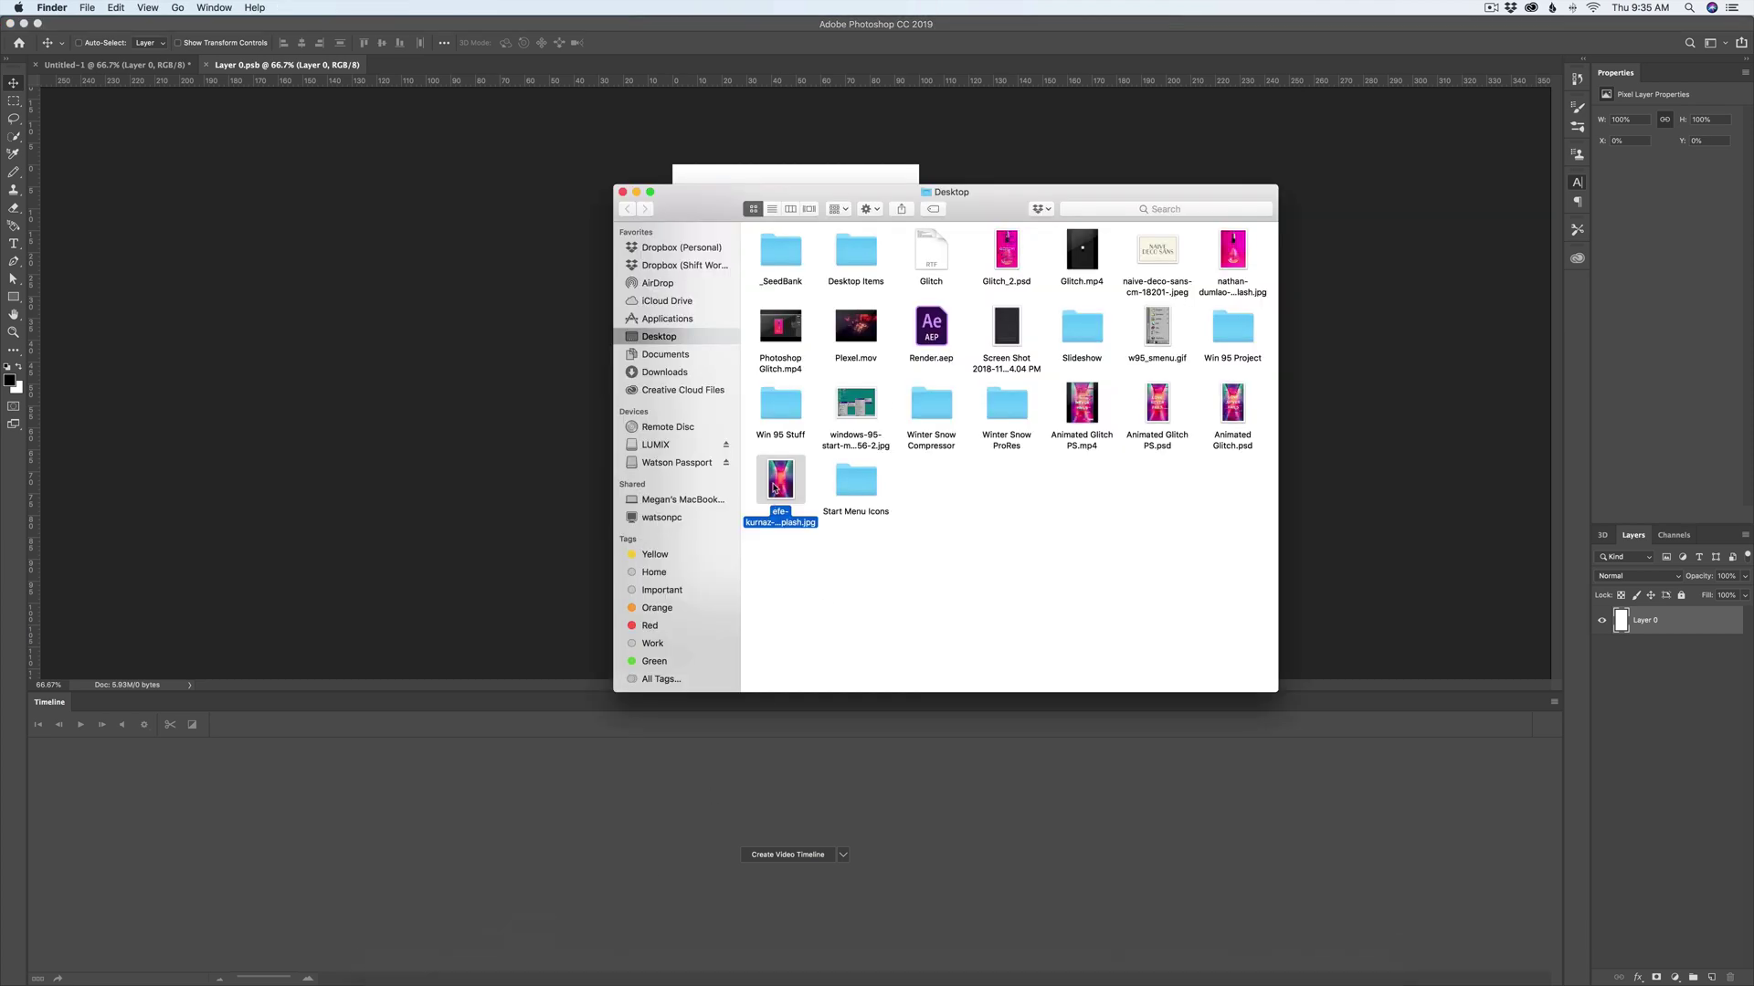
pyautogui.moveTo(775, 489); pyautogui.dragTo(482, 513)
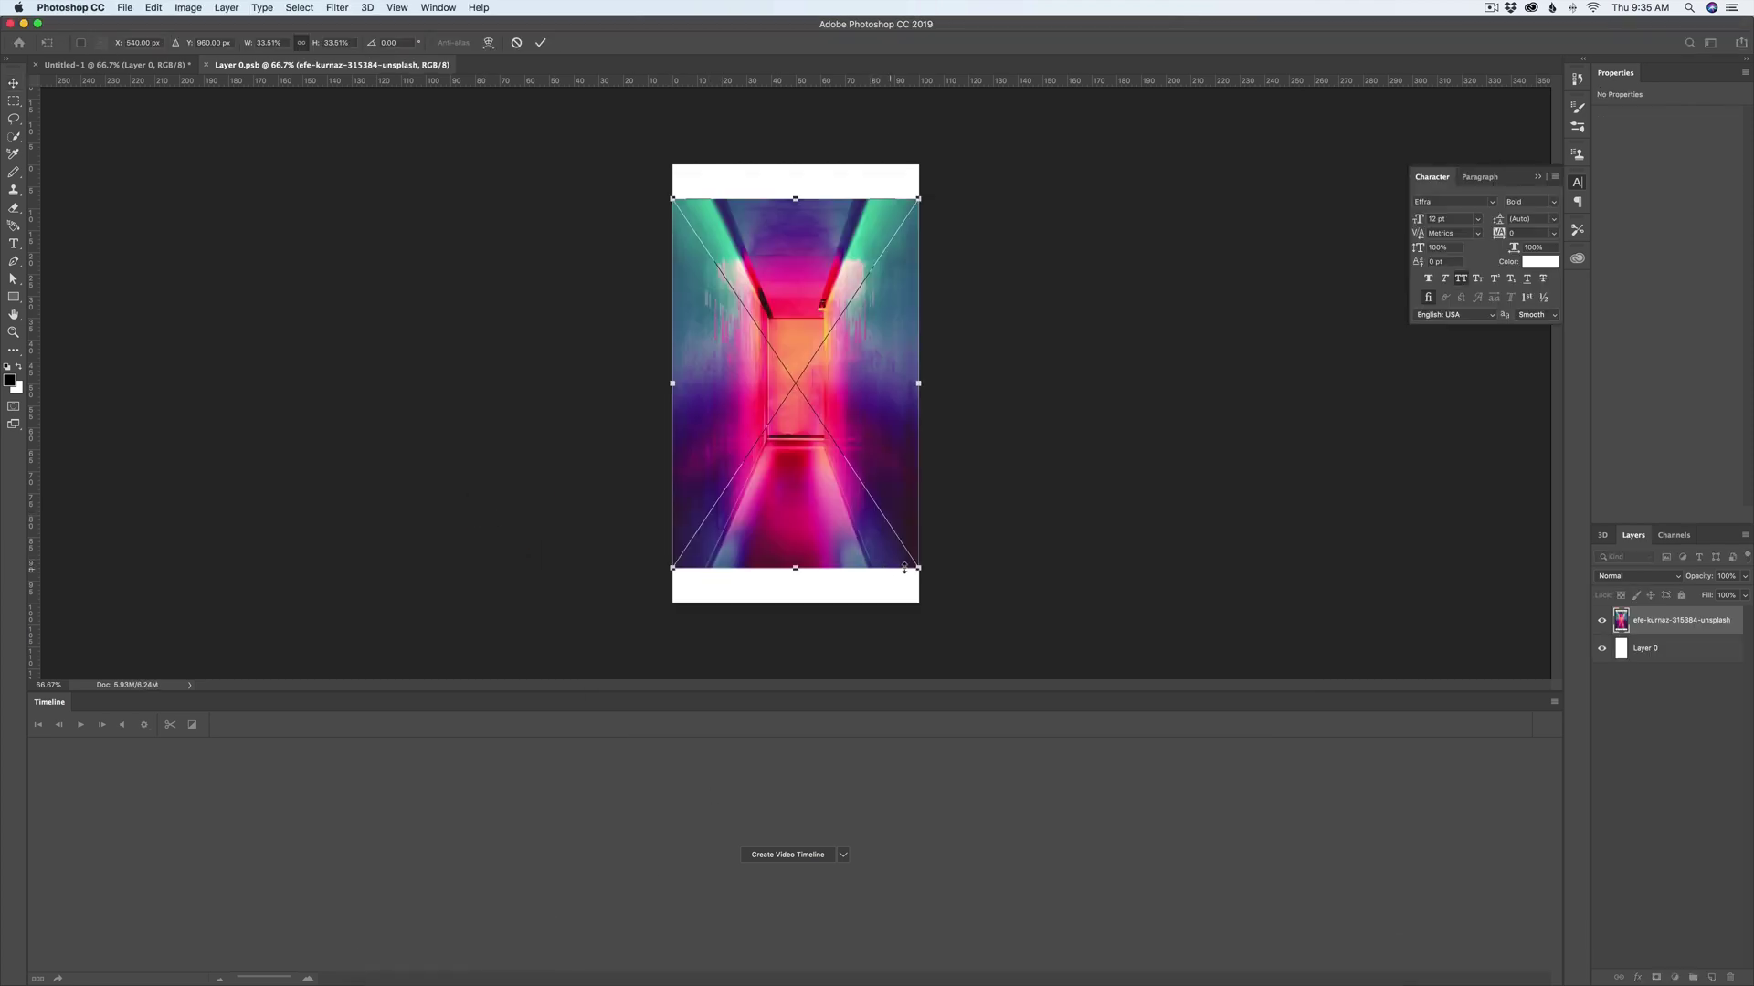
pyautogui.moveTo(920, 569); pyautogui.dragTo(982, 648)
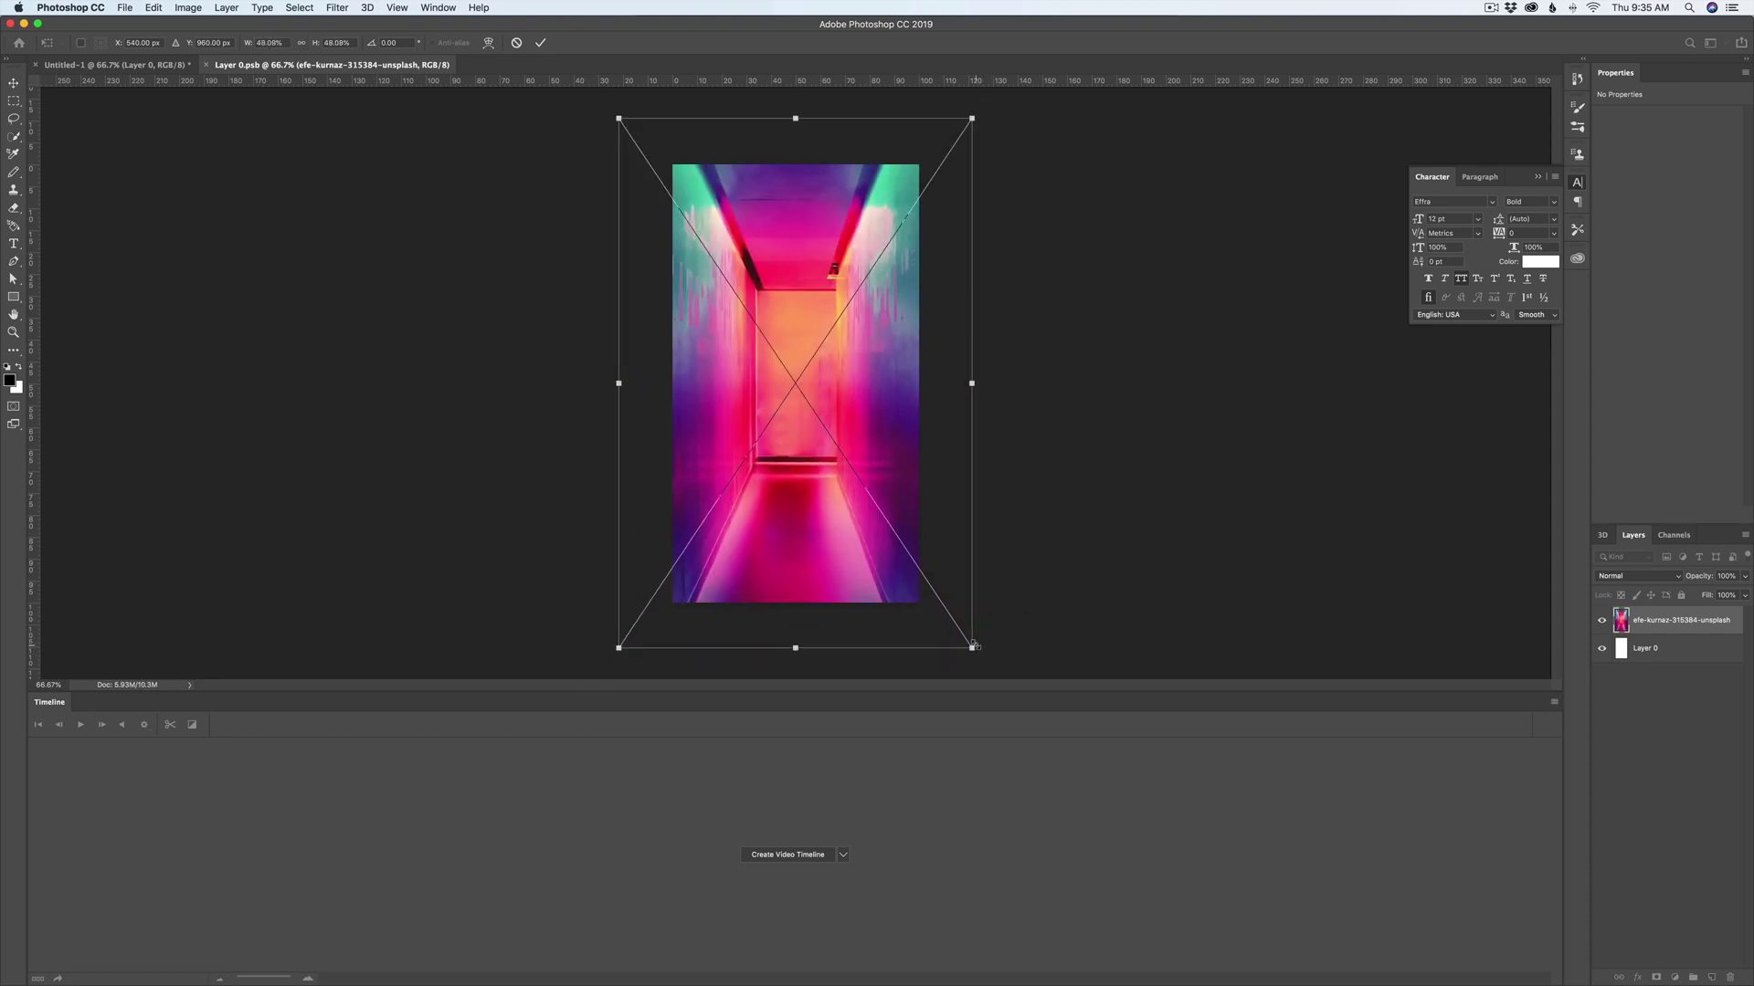
pyautogui.press('Return')
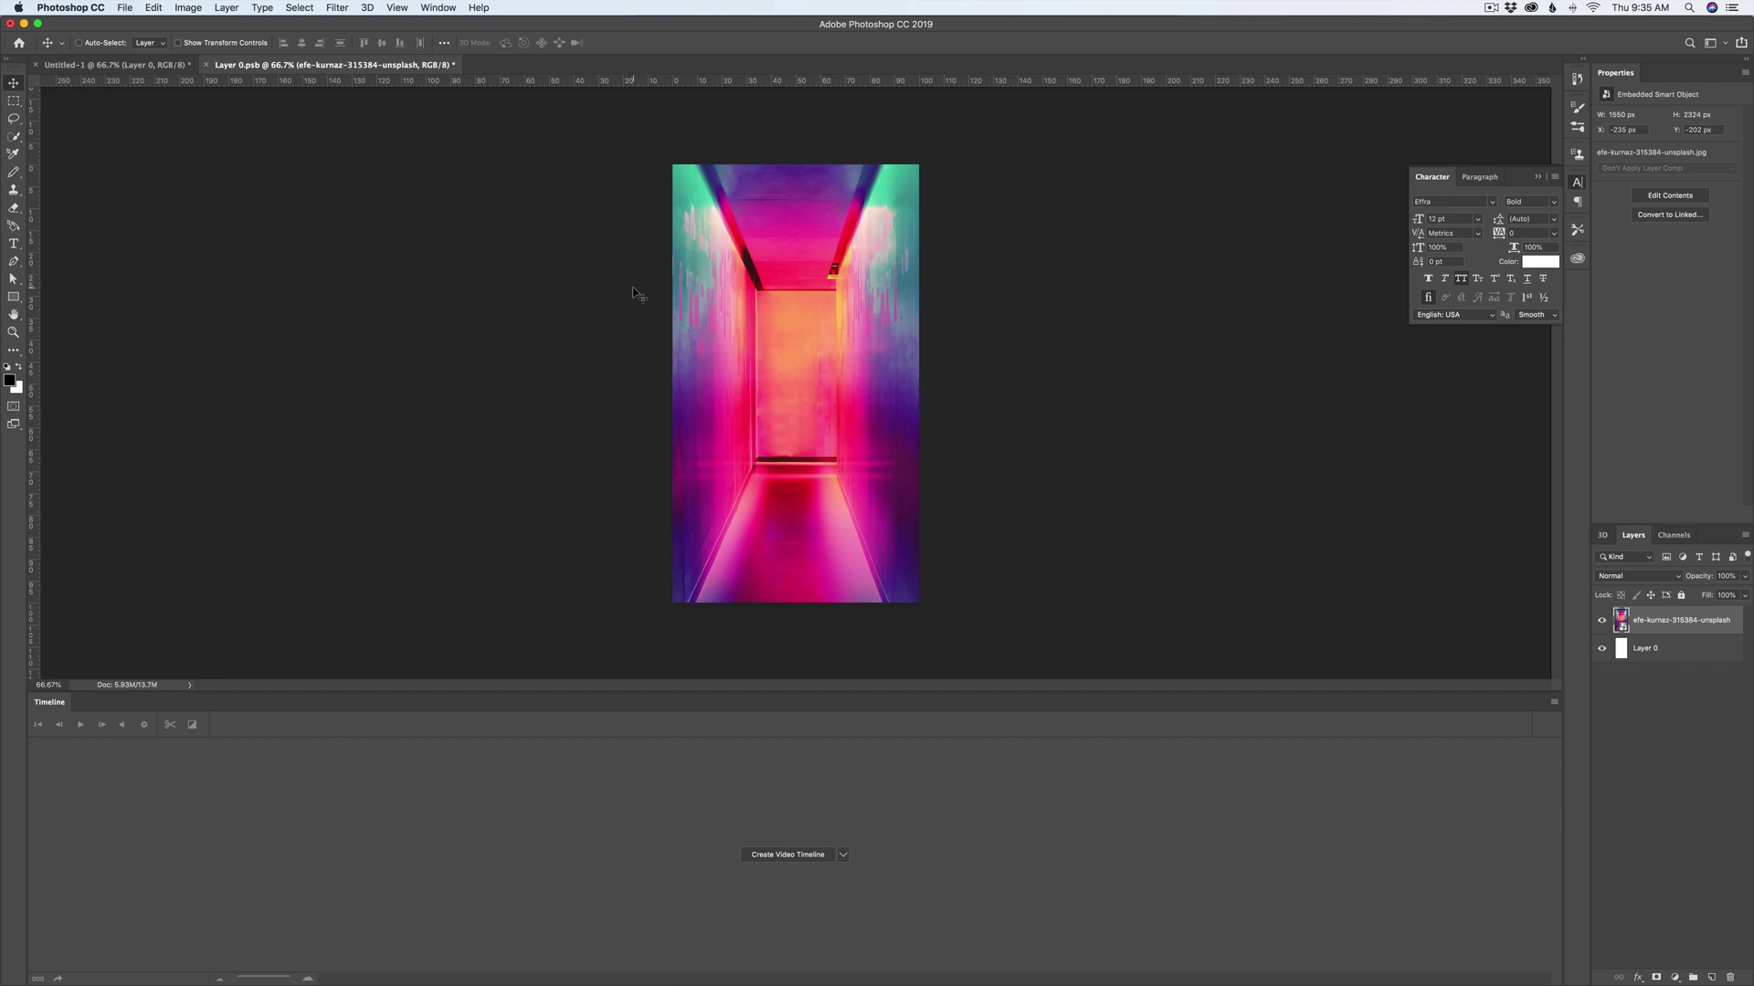
pyautogui.press('super+s')
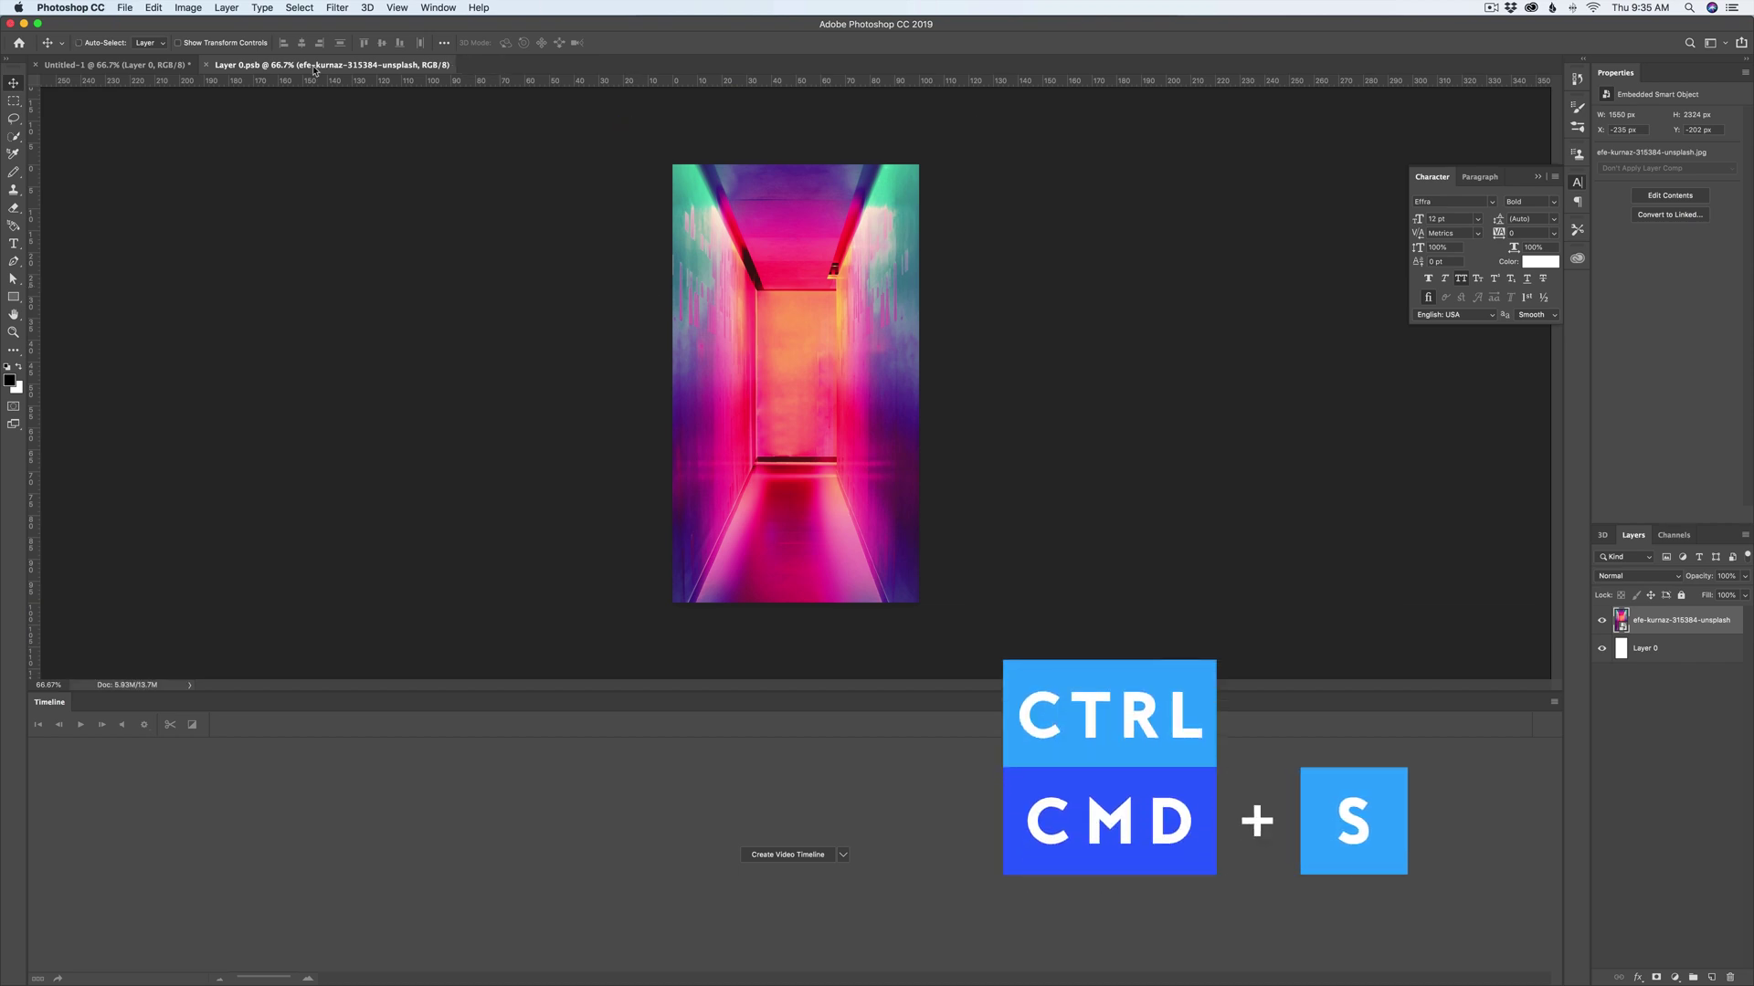
pyautogui.click(117, 66)
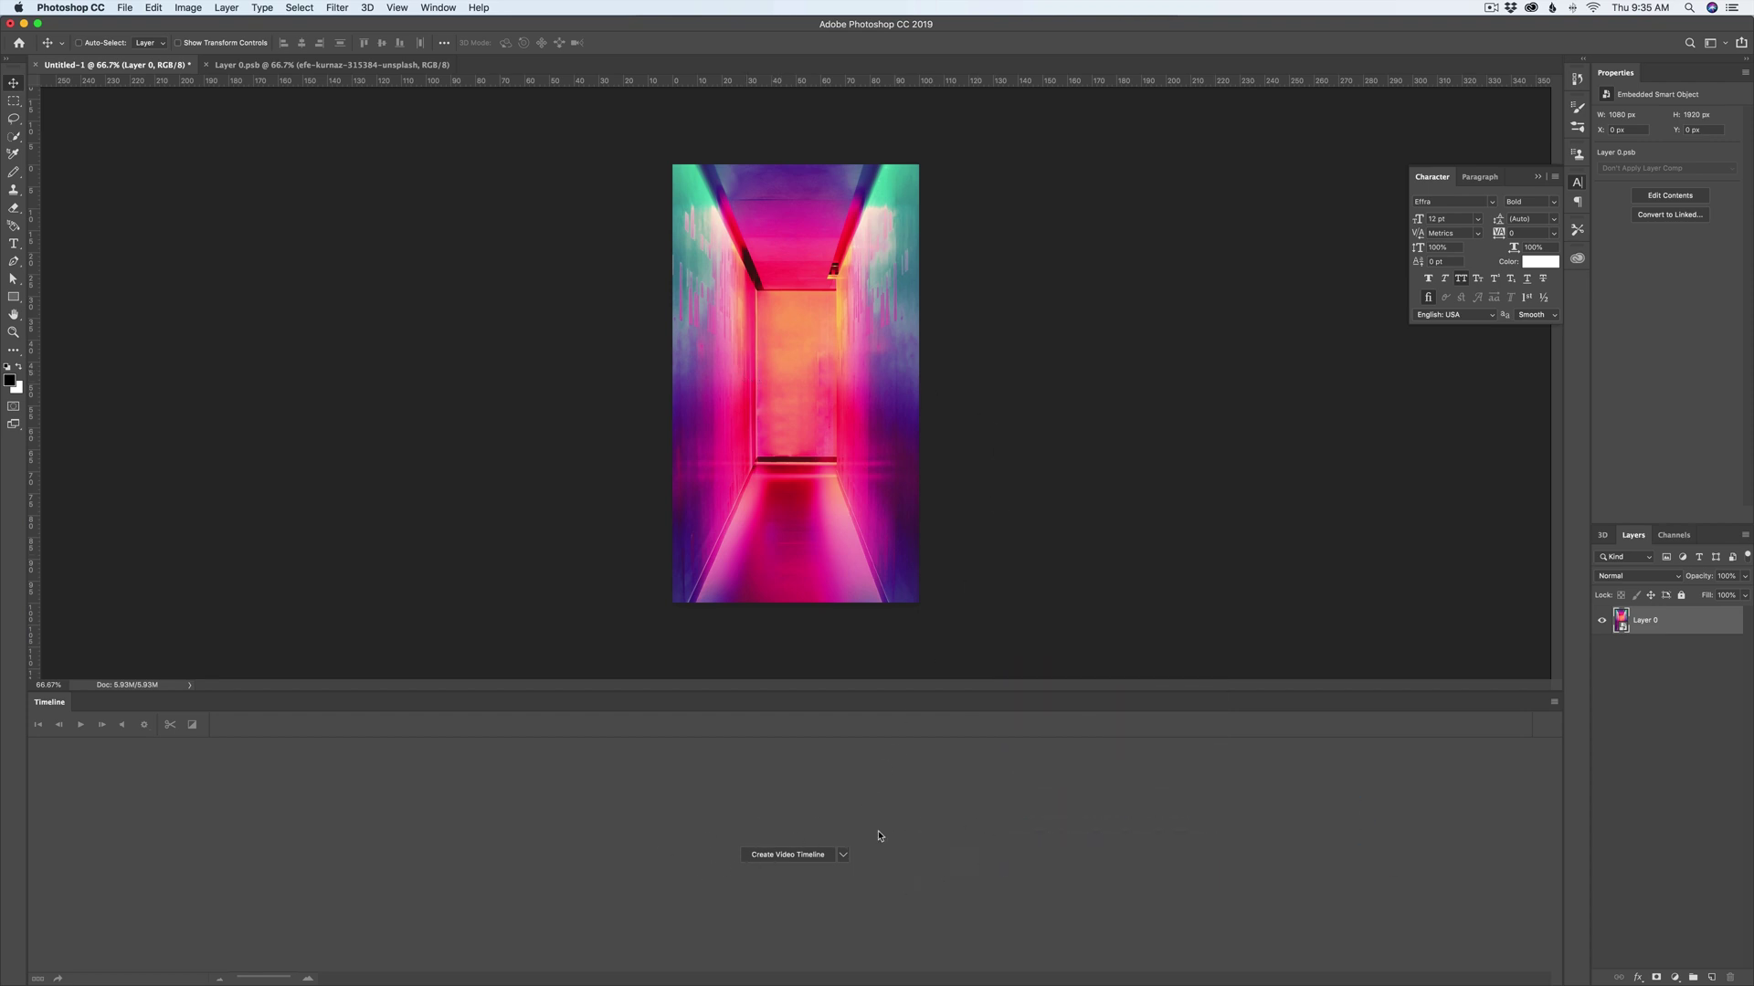
pyautogui.click(442, 7)
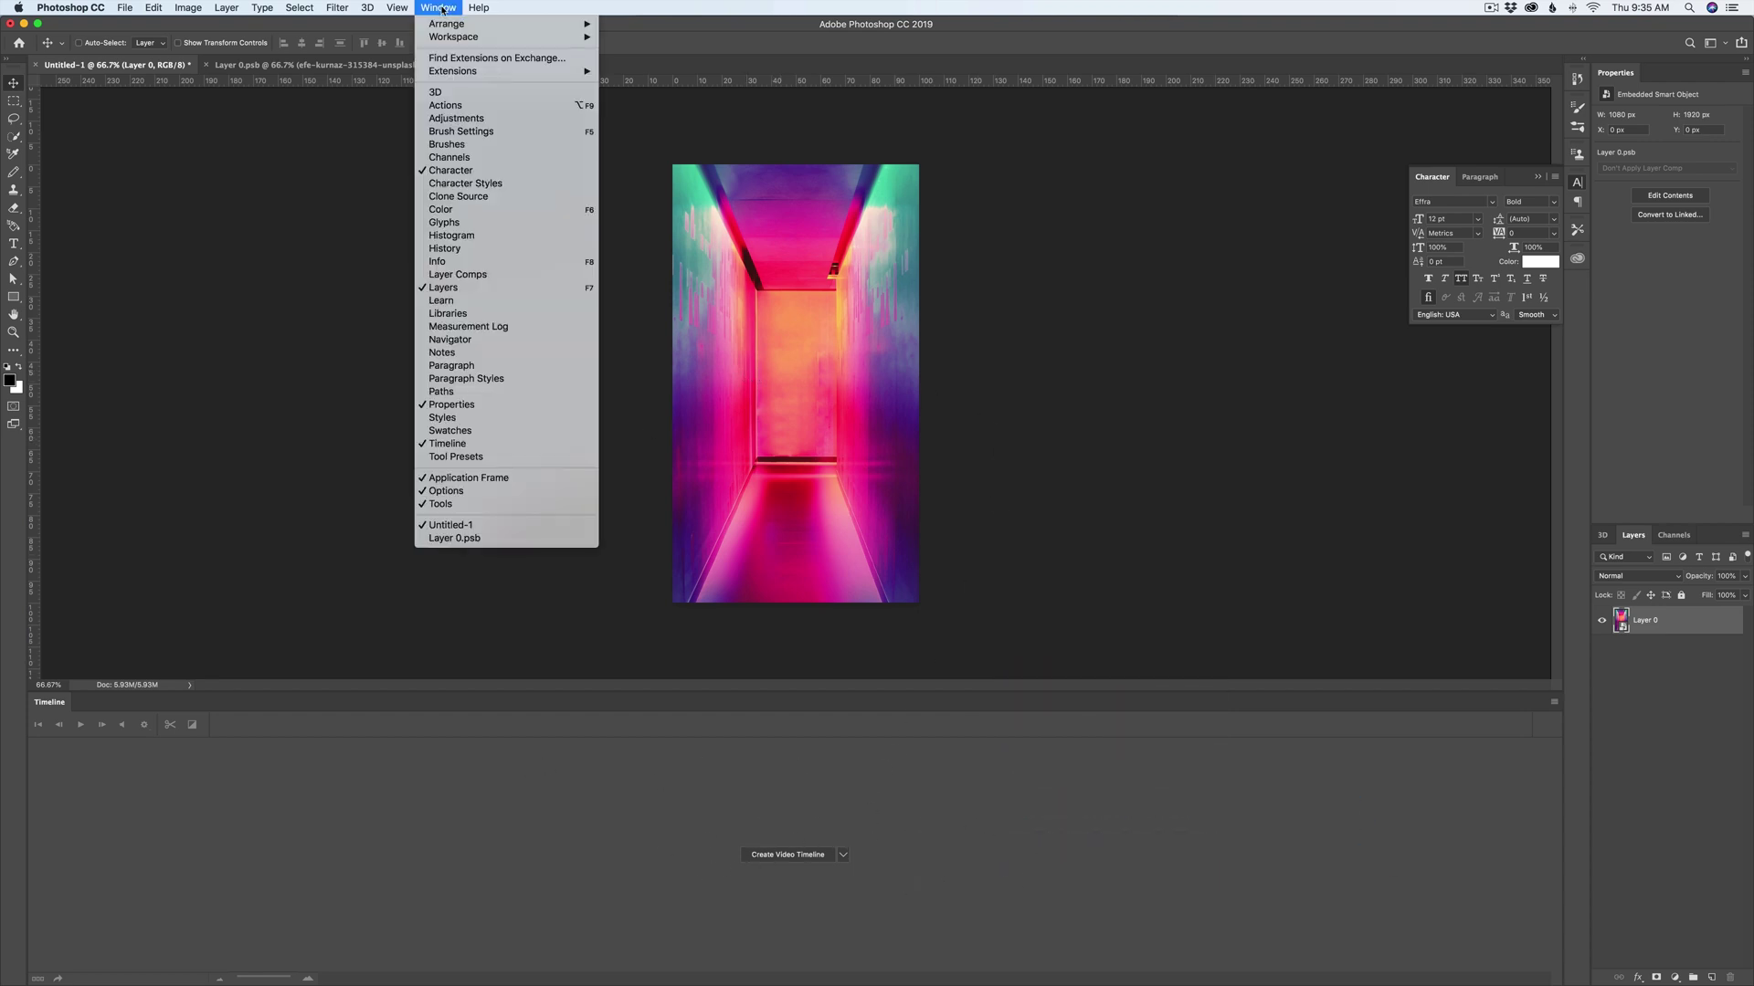
pyautogui.click(447, 445)
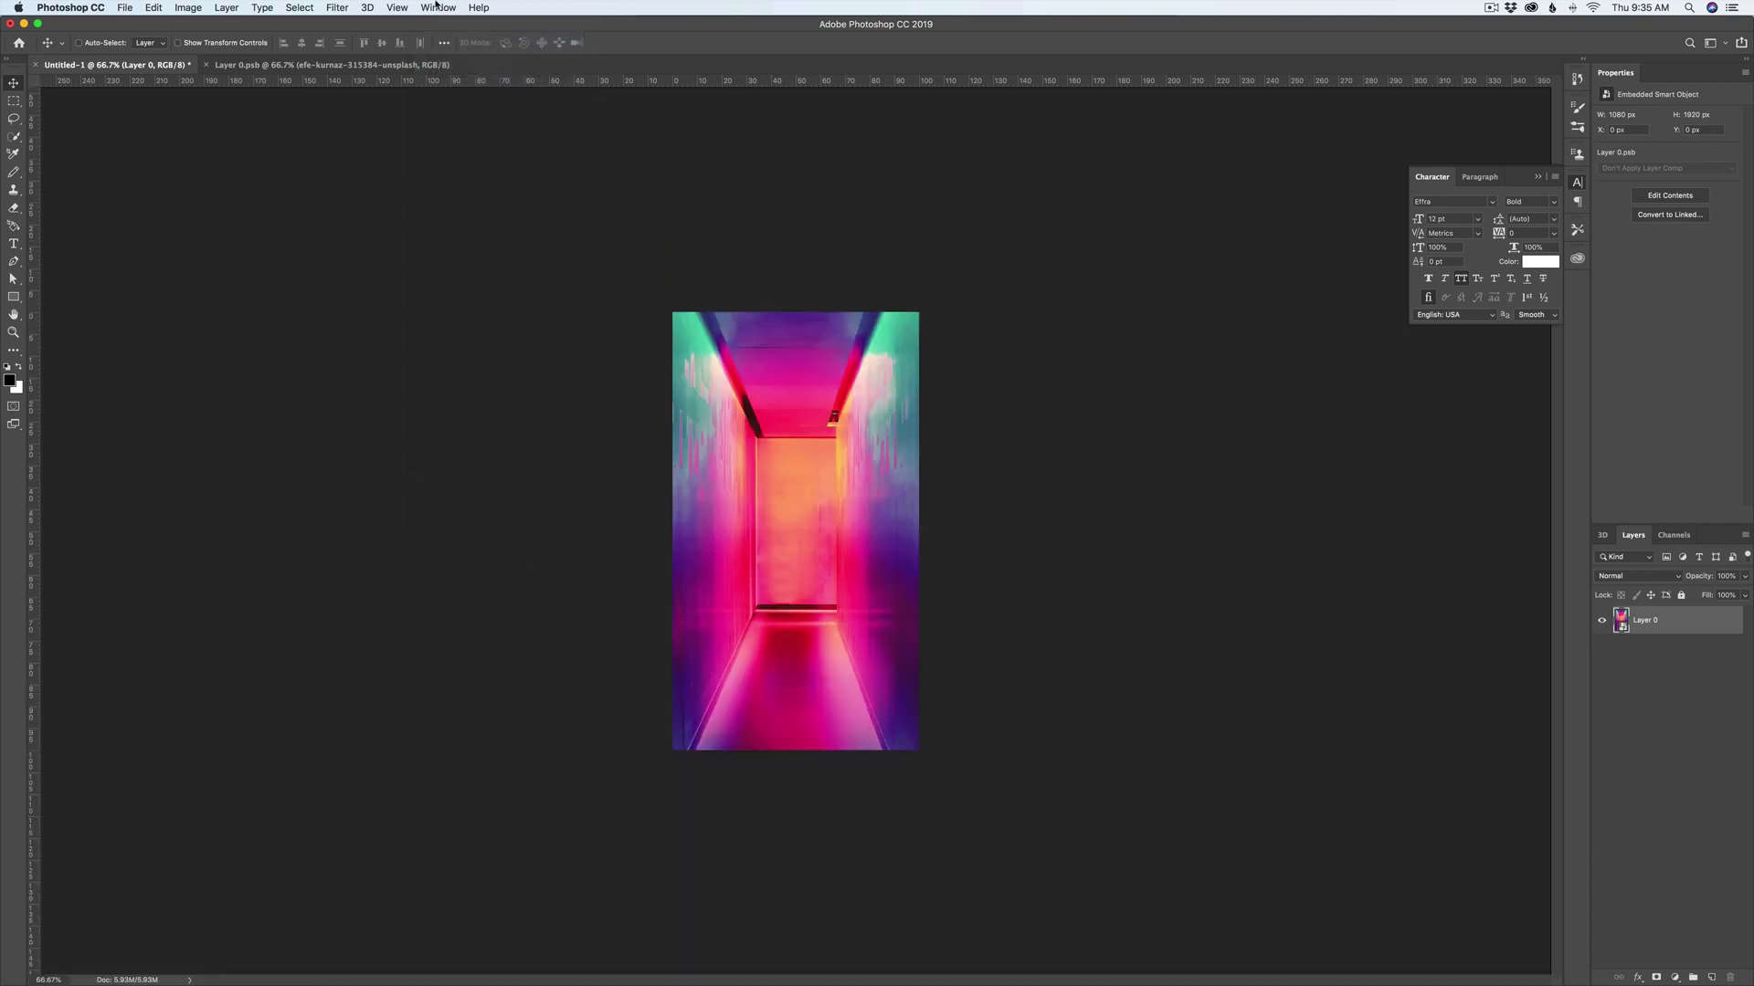
pyautogui.click(426, 7)
pyautogui.click(445, 444)
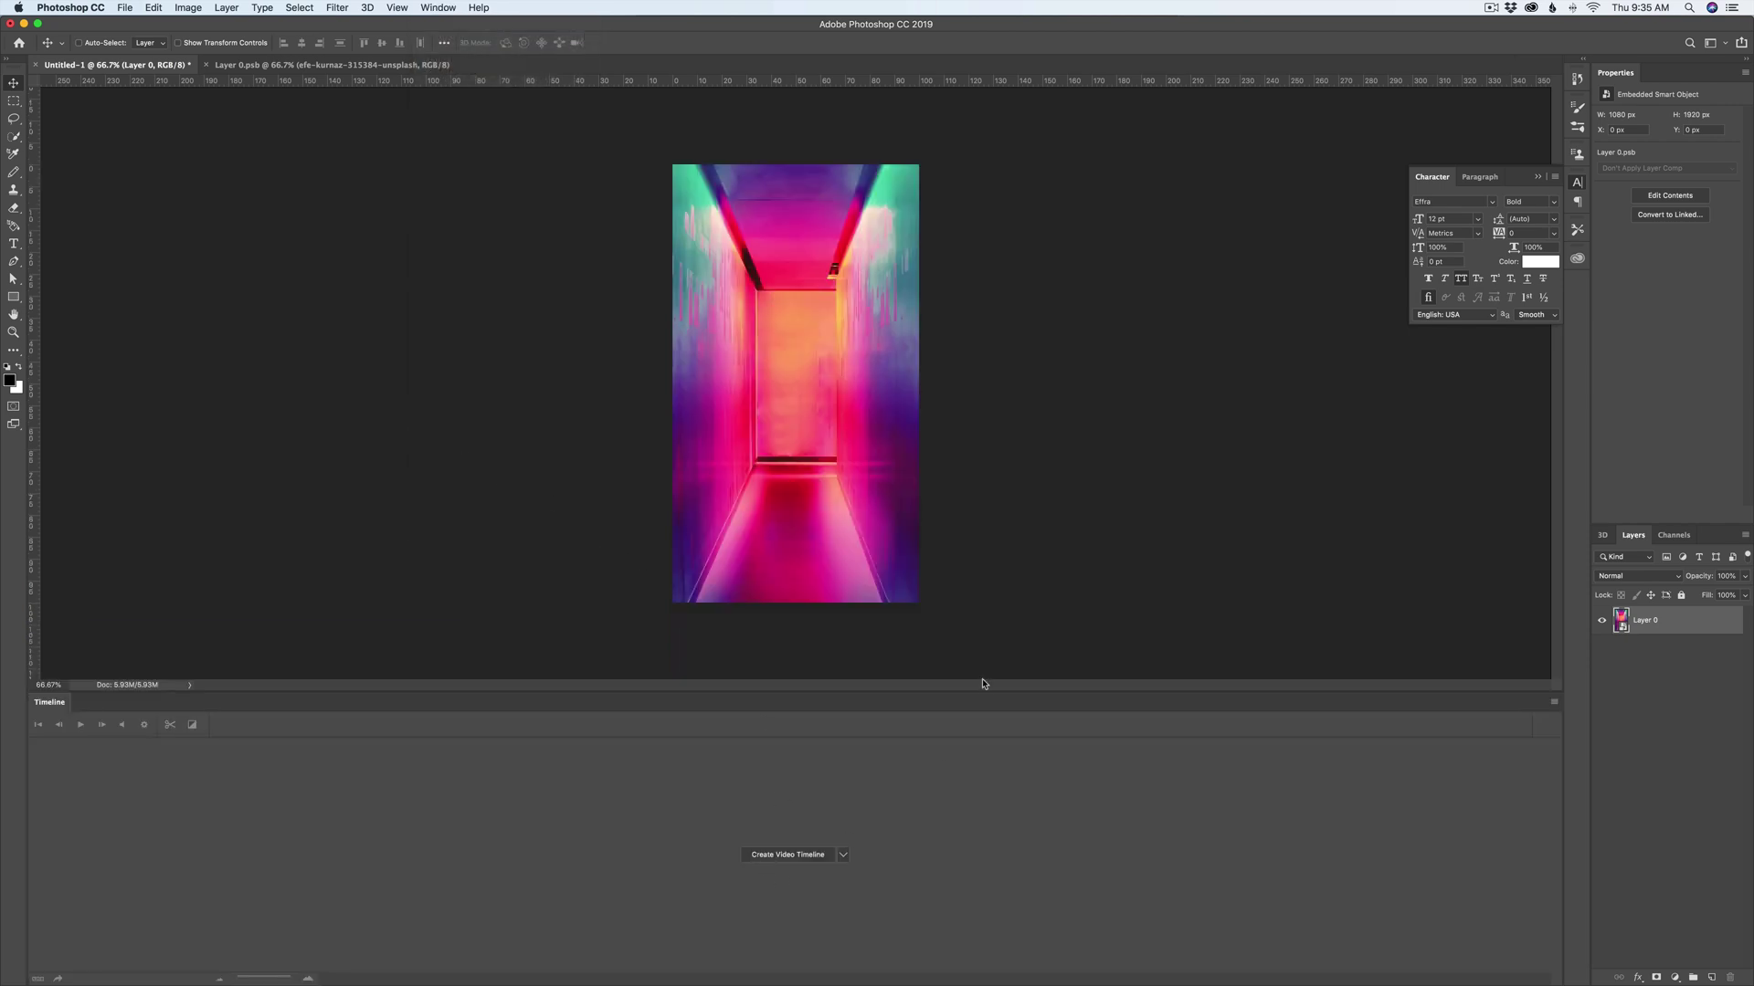
# Step: Create a video timeline for the Untitled-1 document
pyautogui.click(787, 854)
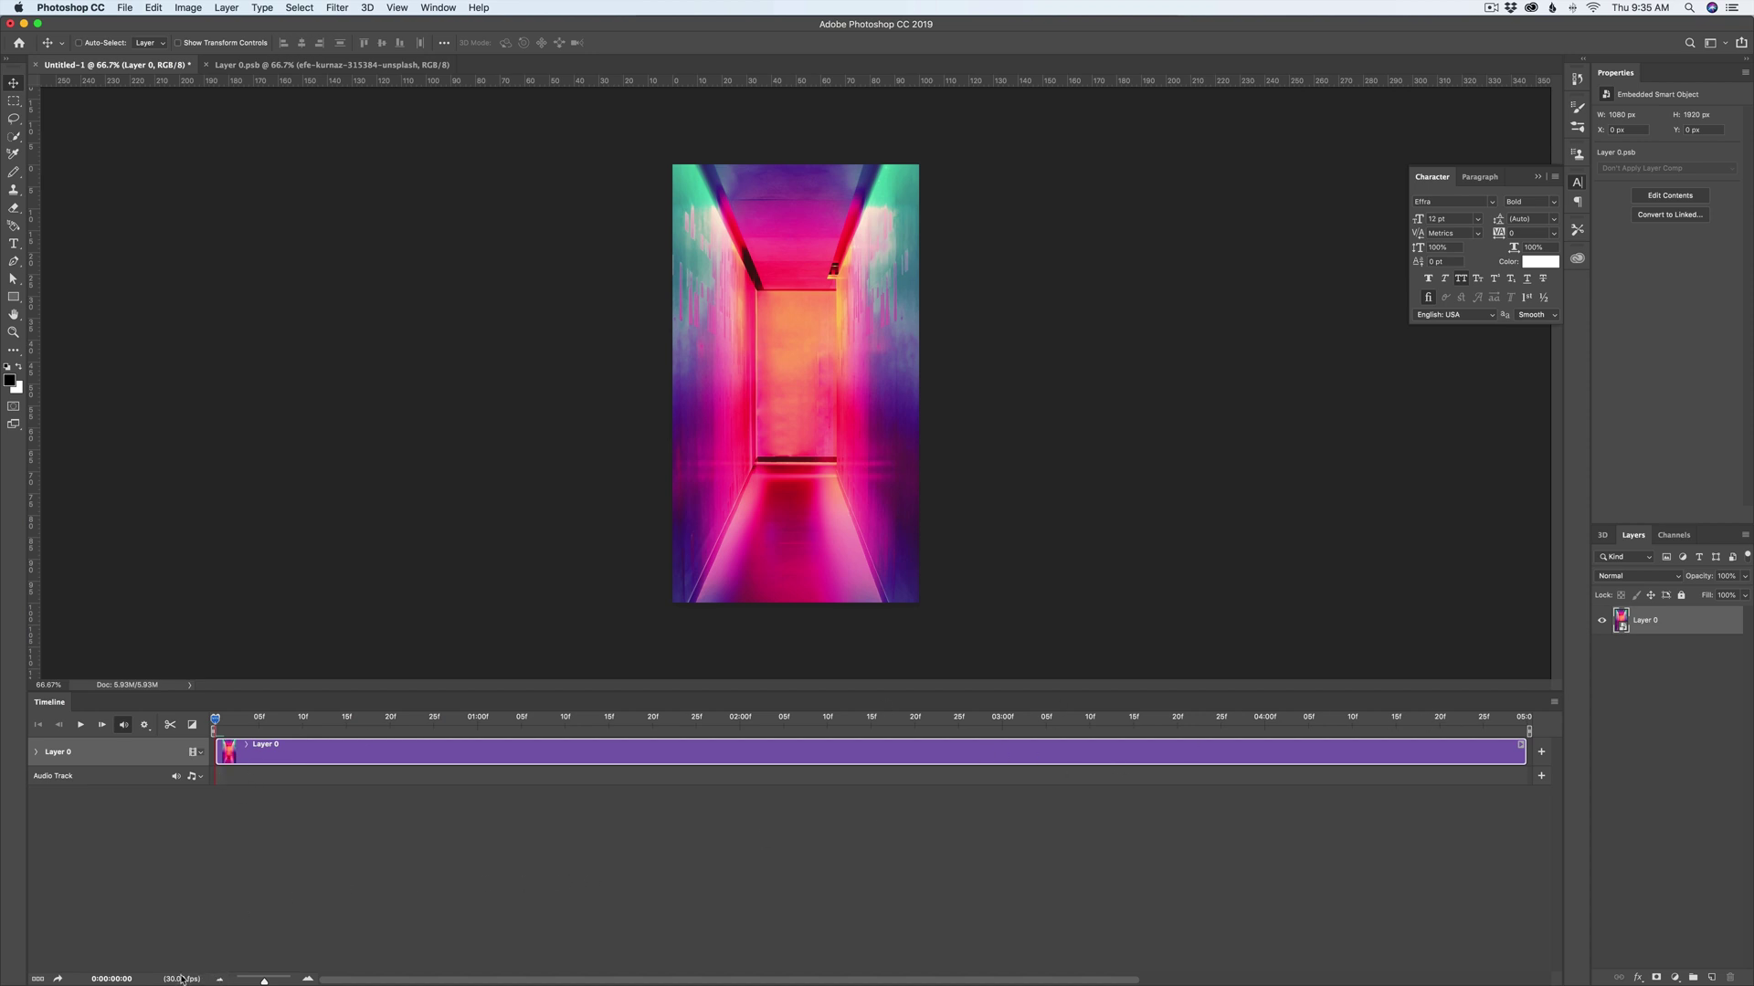
# Step: Set the timeline frame rate to 12 fps
pyautogui.click(1555, 706)
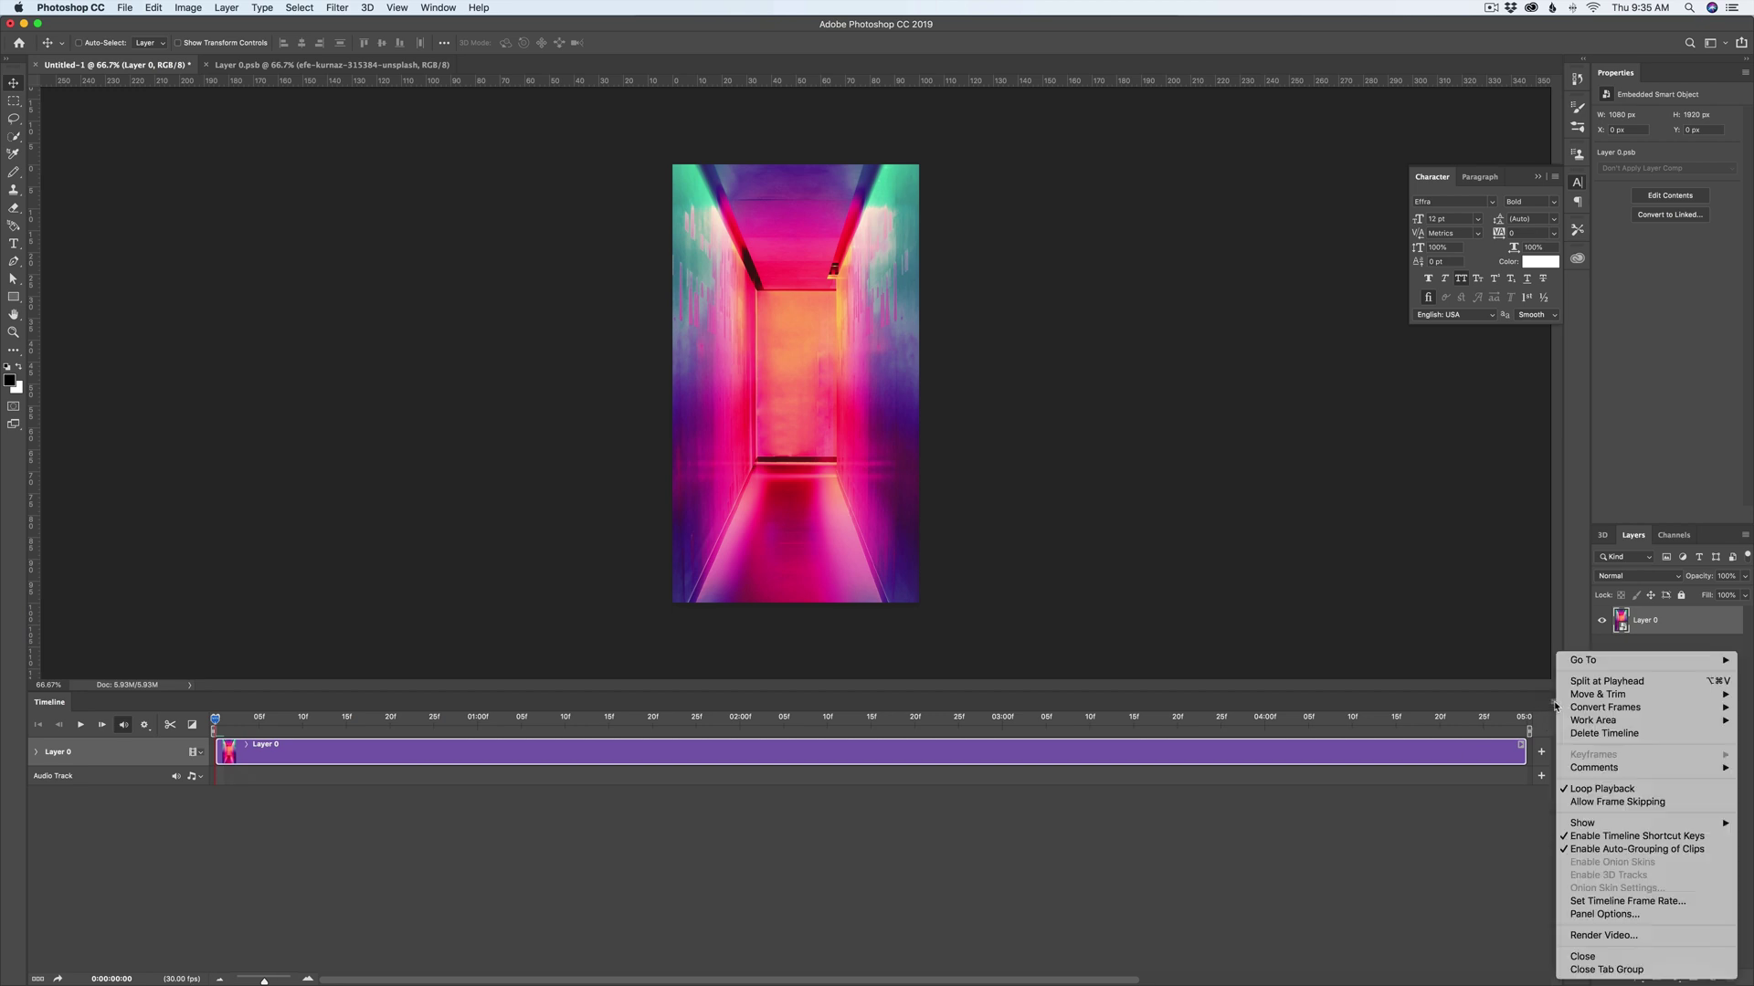
pyautogui.click(1596, 902)
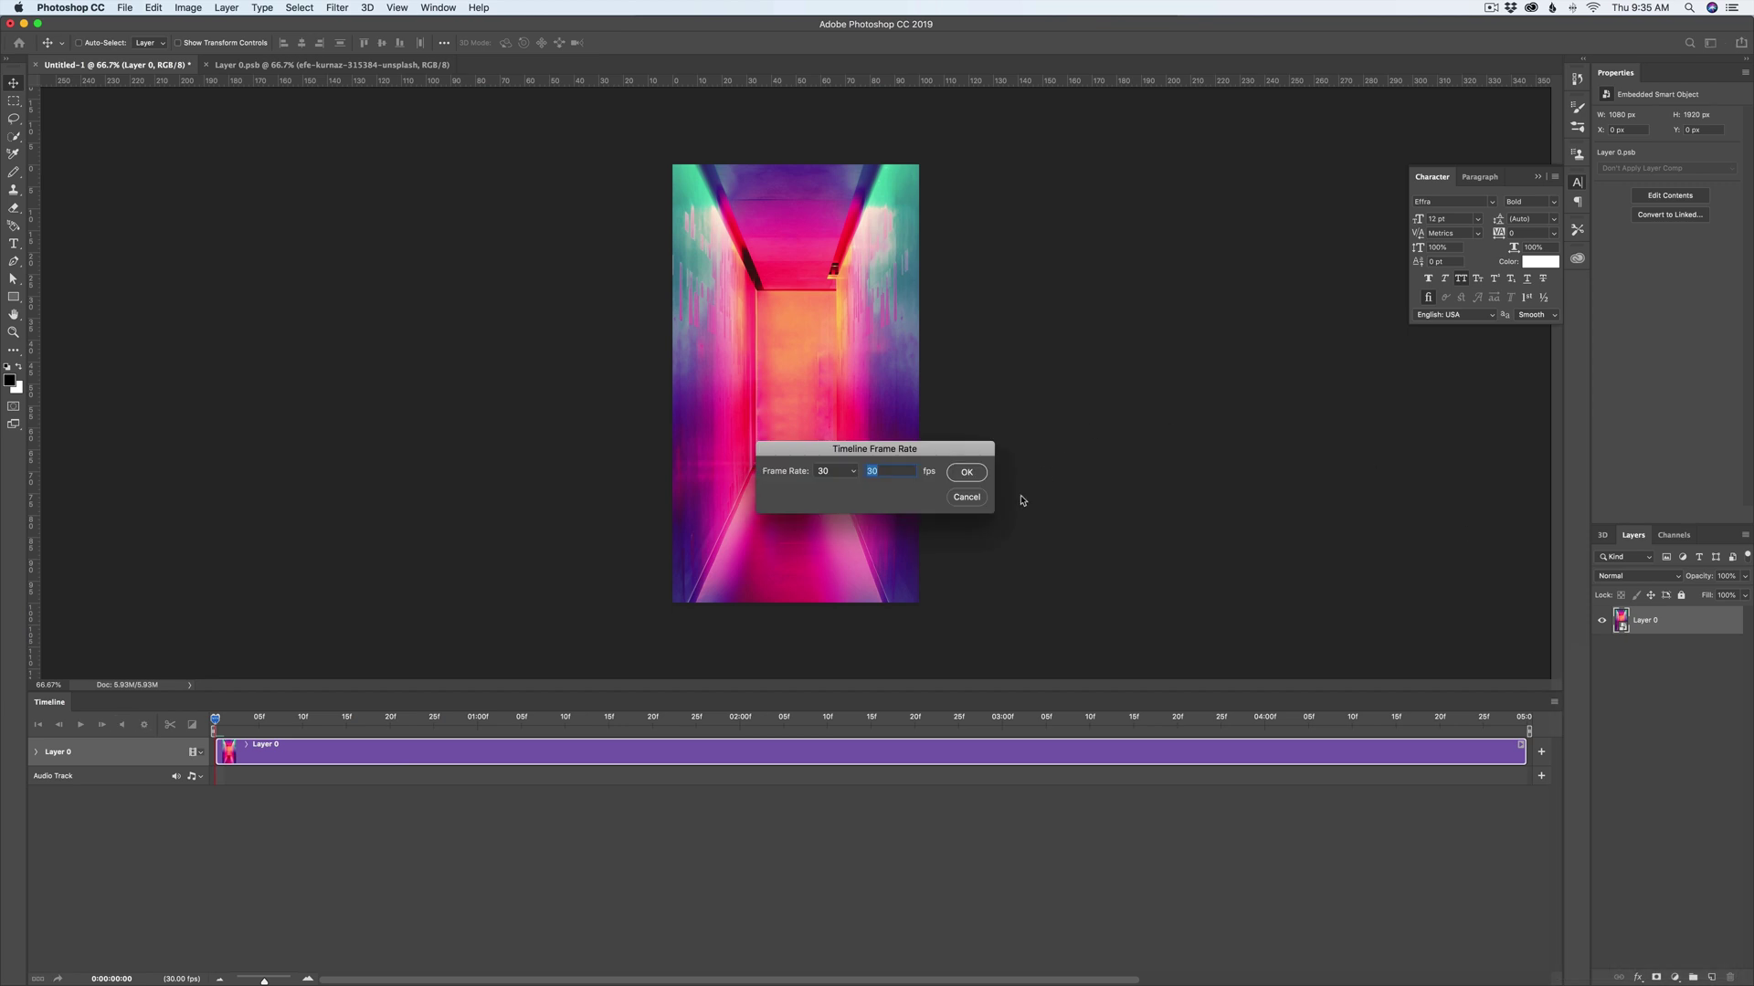
pyautogui.write('12')
pyautogui.click(966, 472)
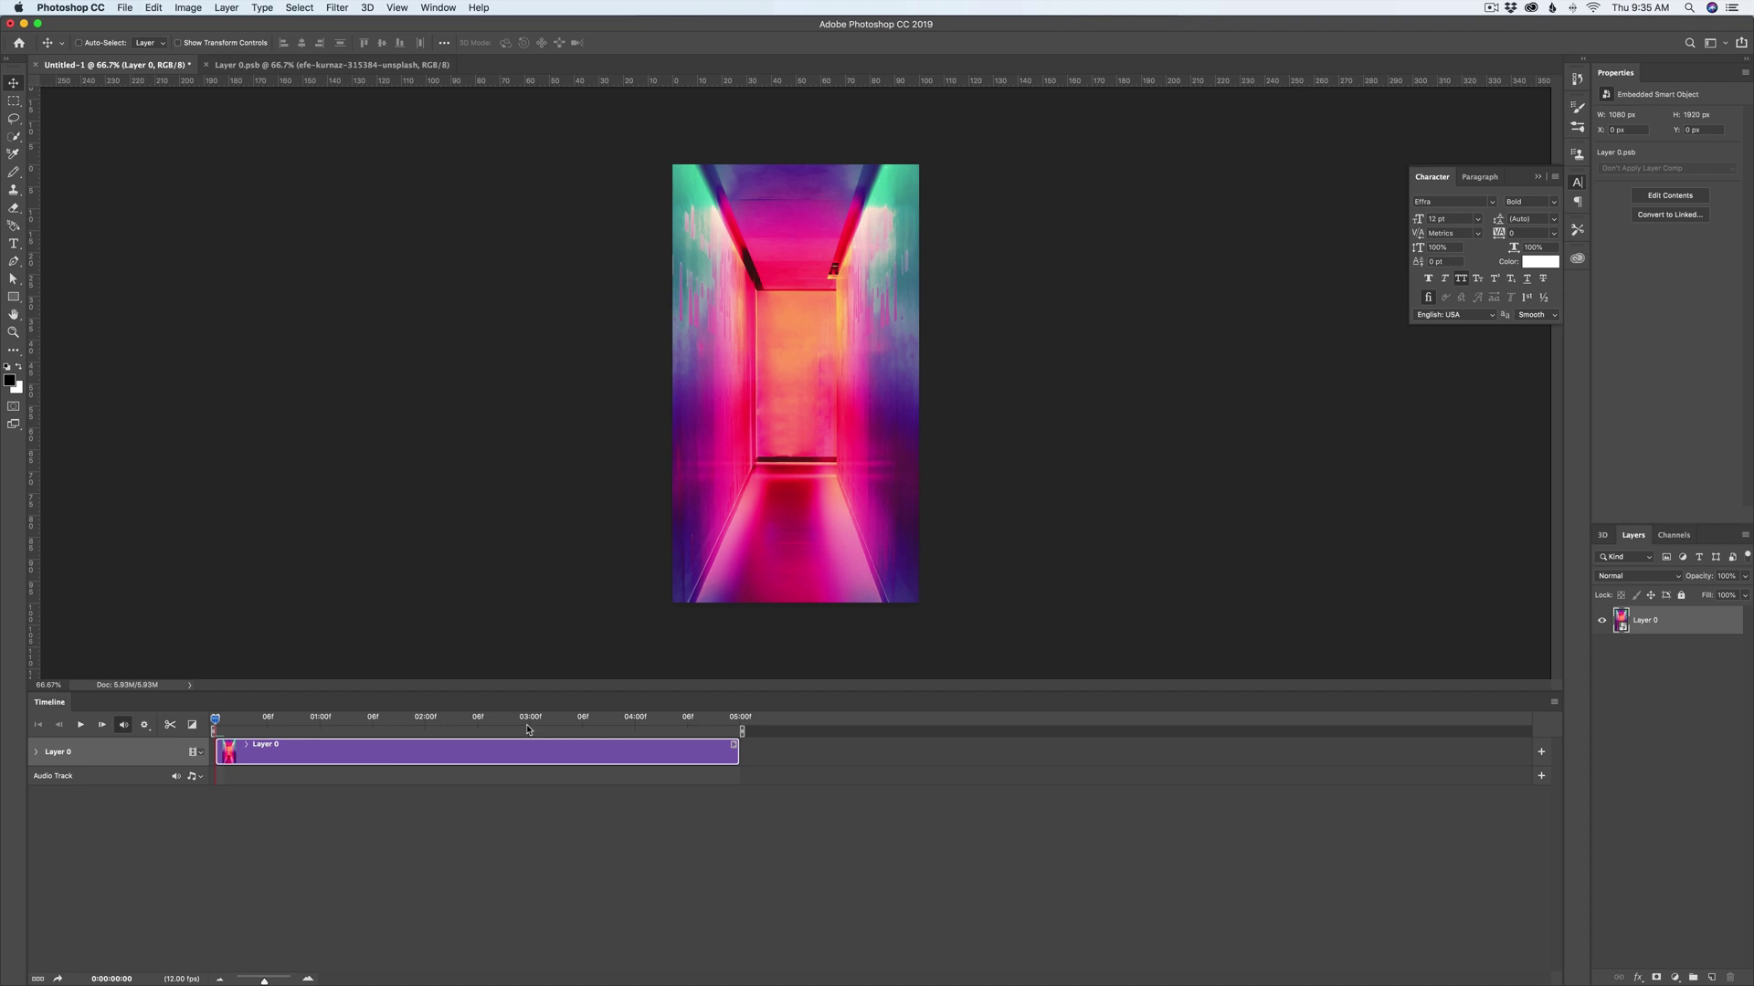
# Step: Trim the end of the Layer 0 clip to the 03:00f mark on the timeline
pyautogui.moveTo(736, 754); pyautogui.dragTo(528, 752)
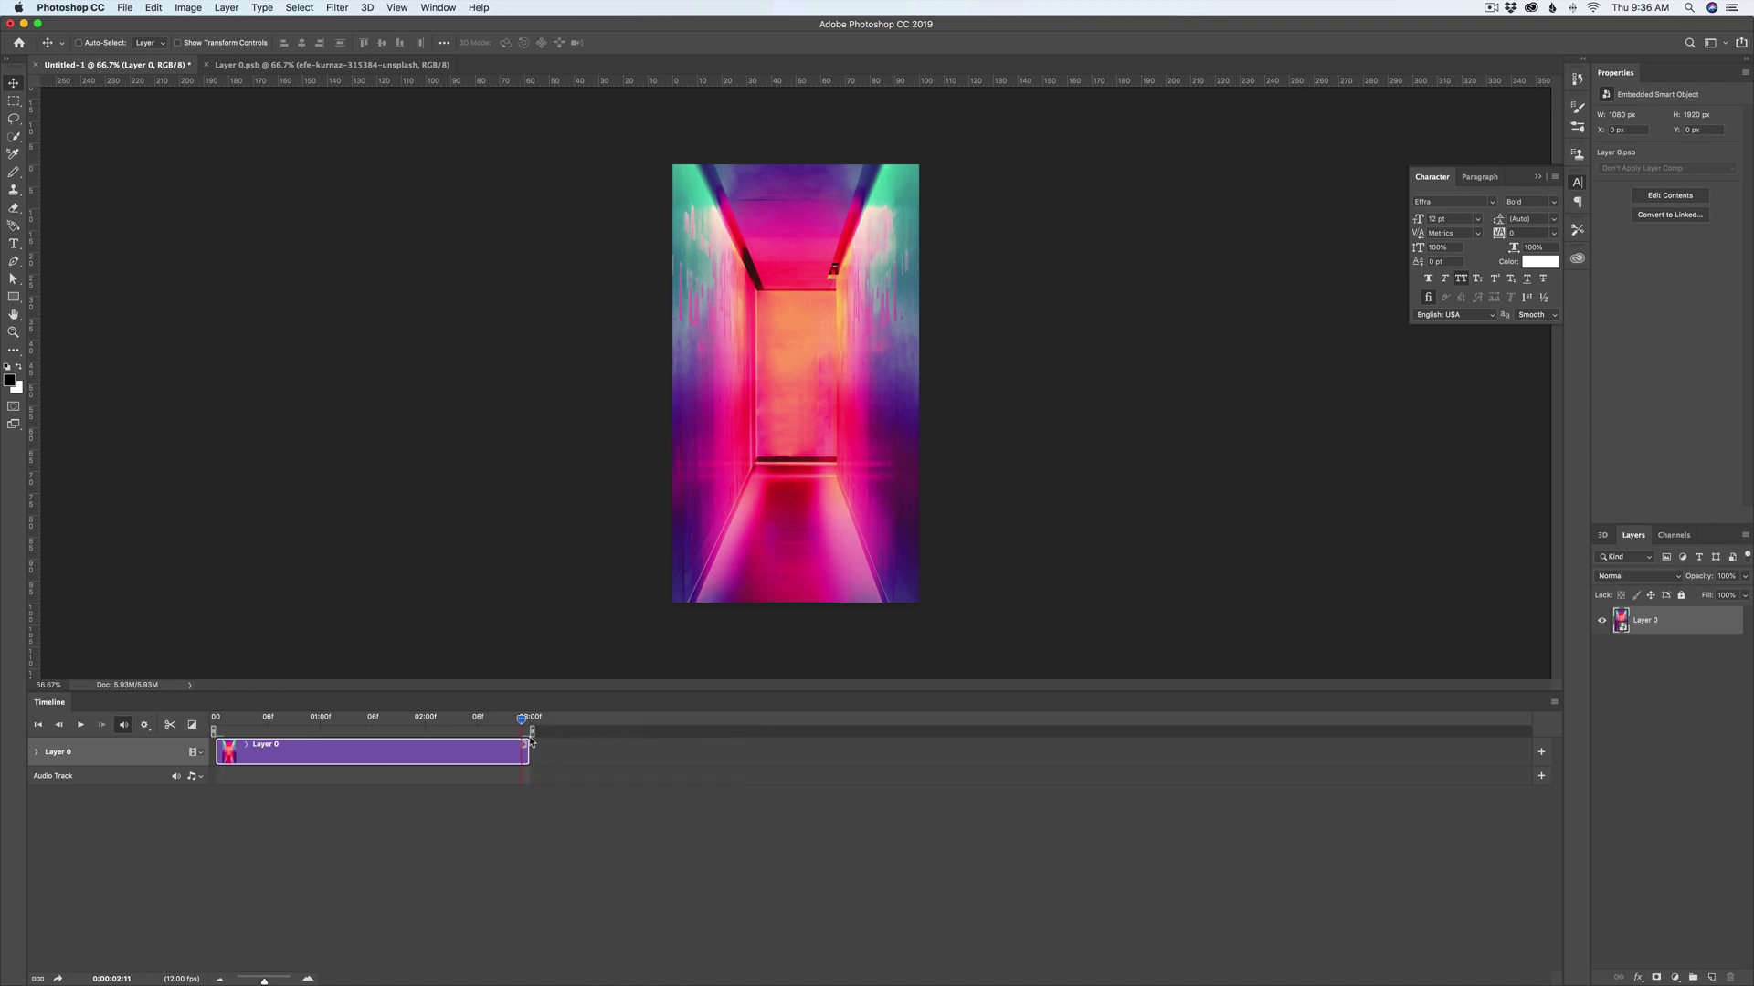
pyautogui.moveTo(264, 980); pyautogui.dragTo(279, 980)
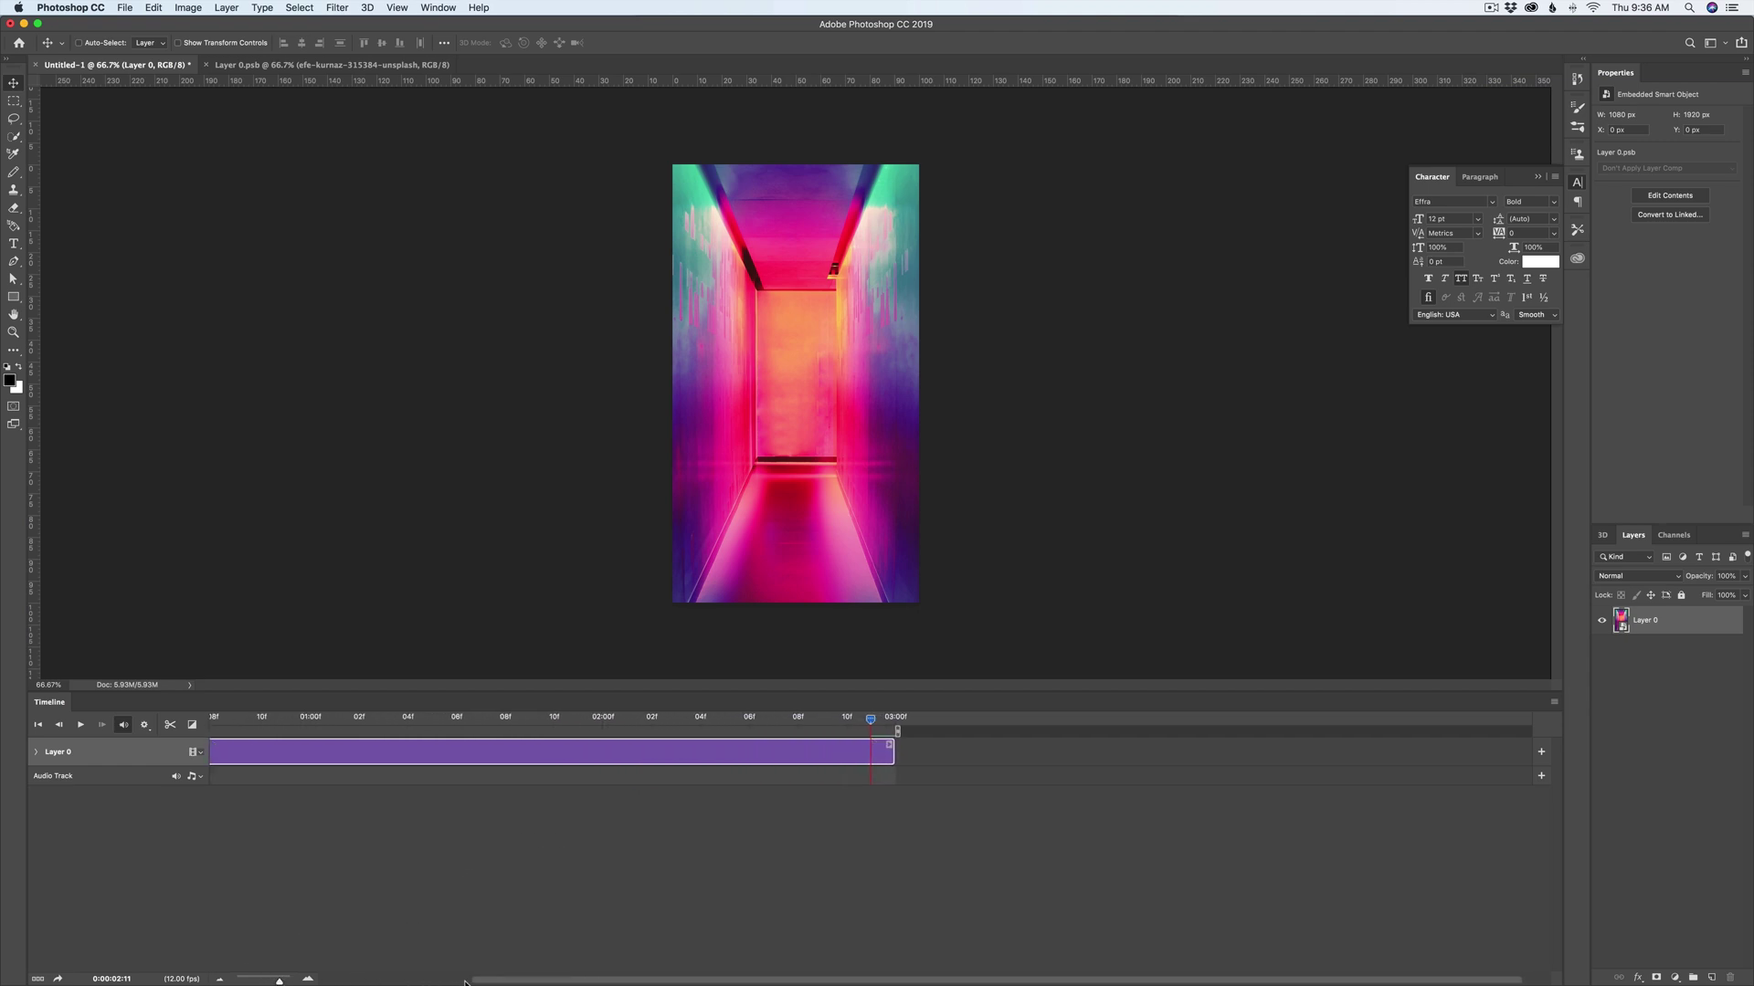
pyautogui.moveTo(492, 981); pyautogui.dragTo(295, 981)
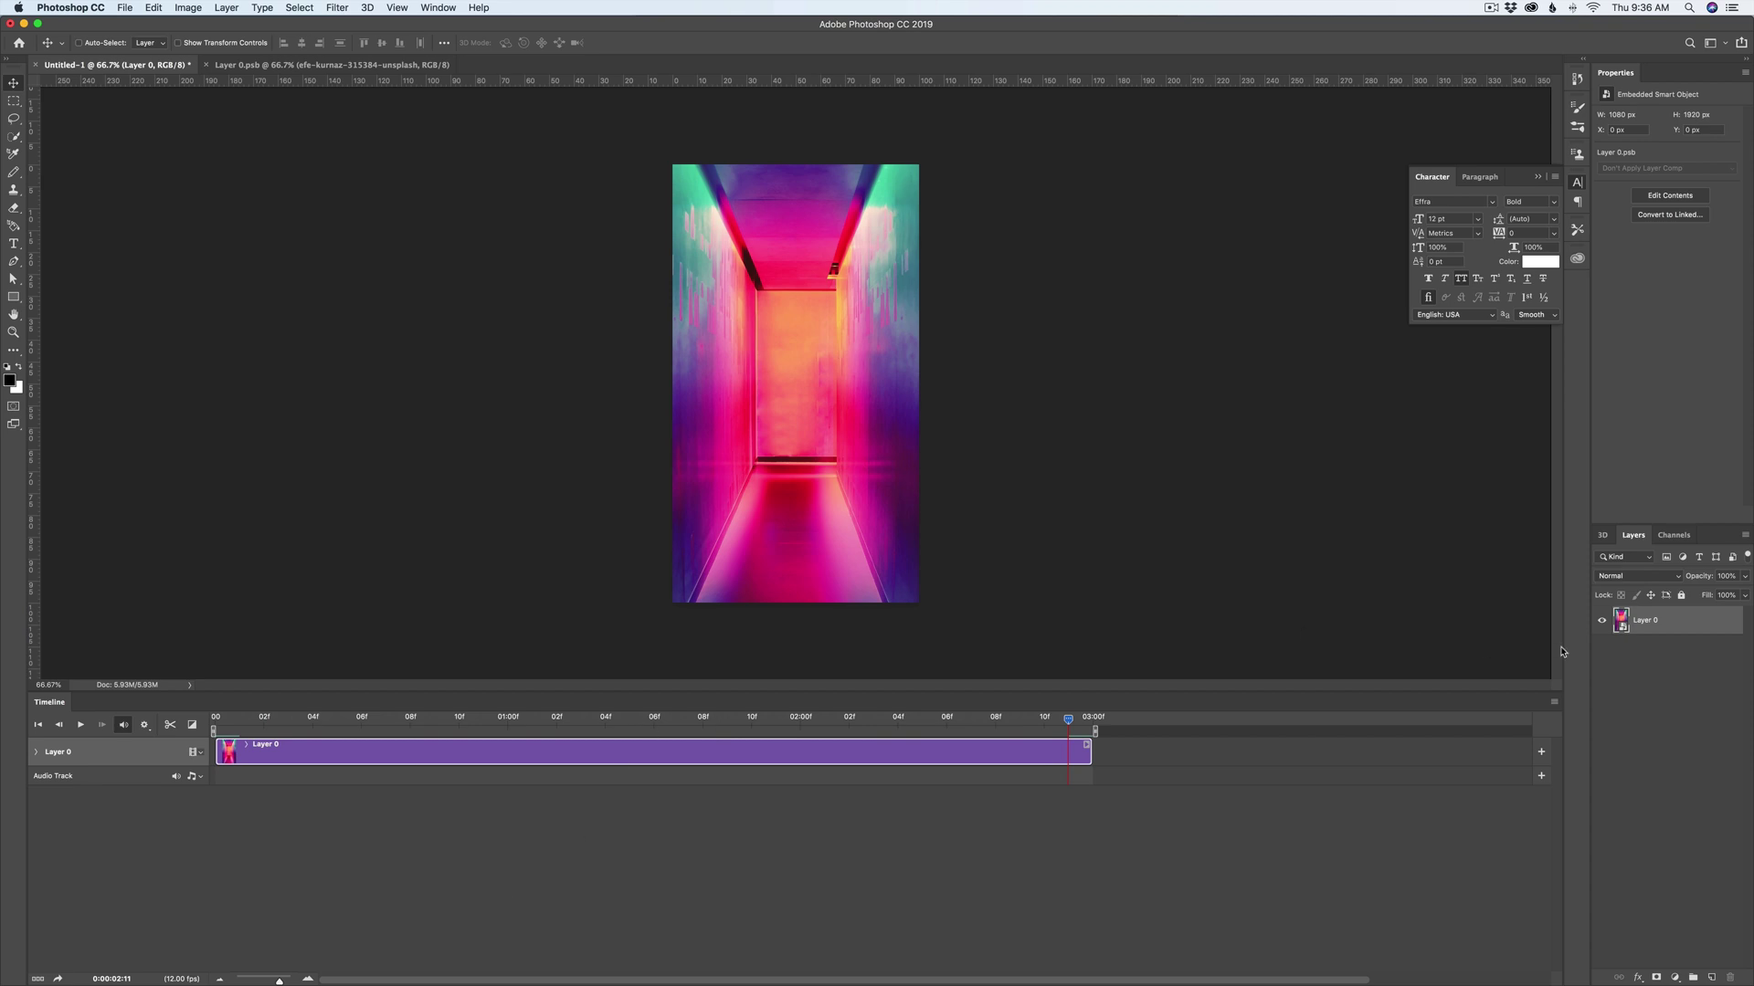
pyautogui.press('super+j')
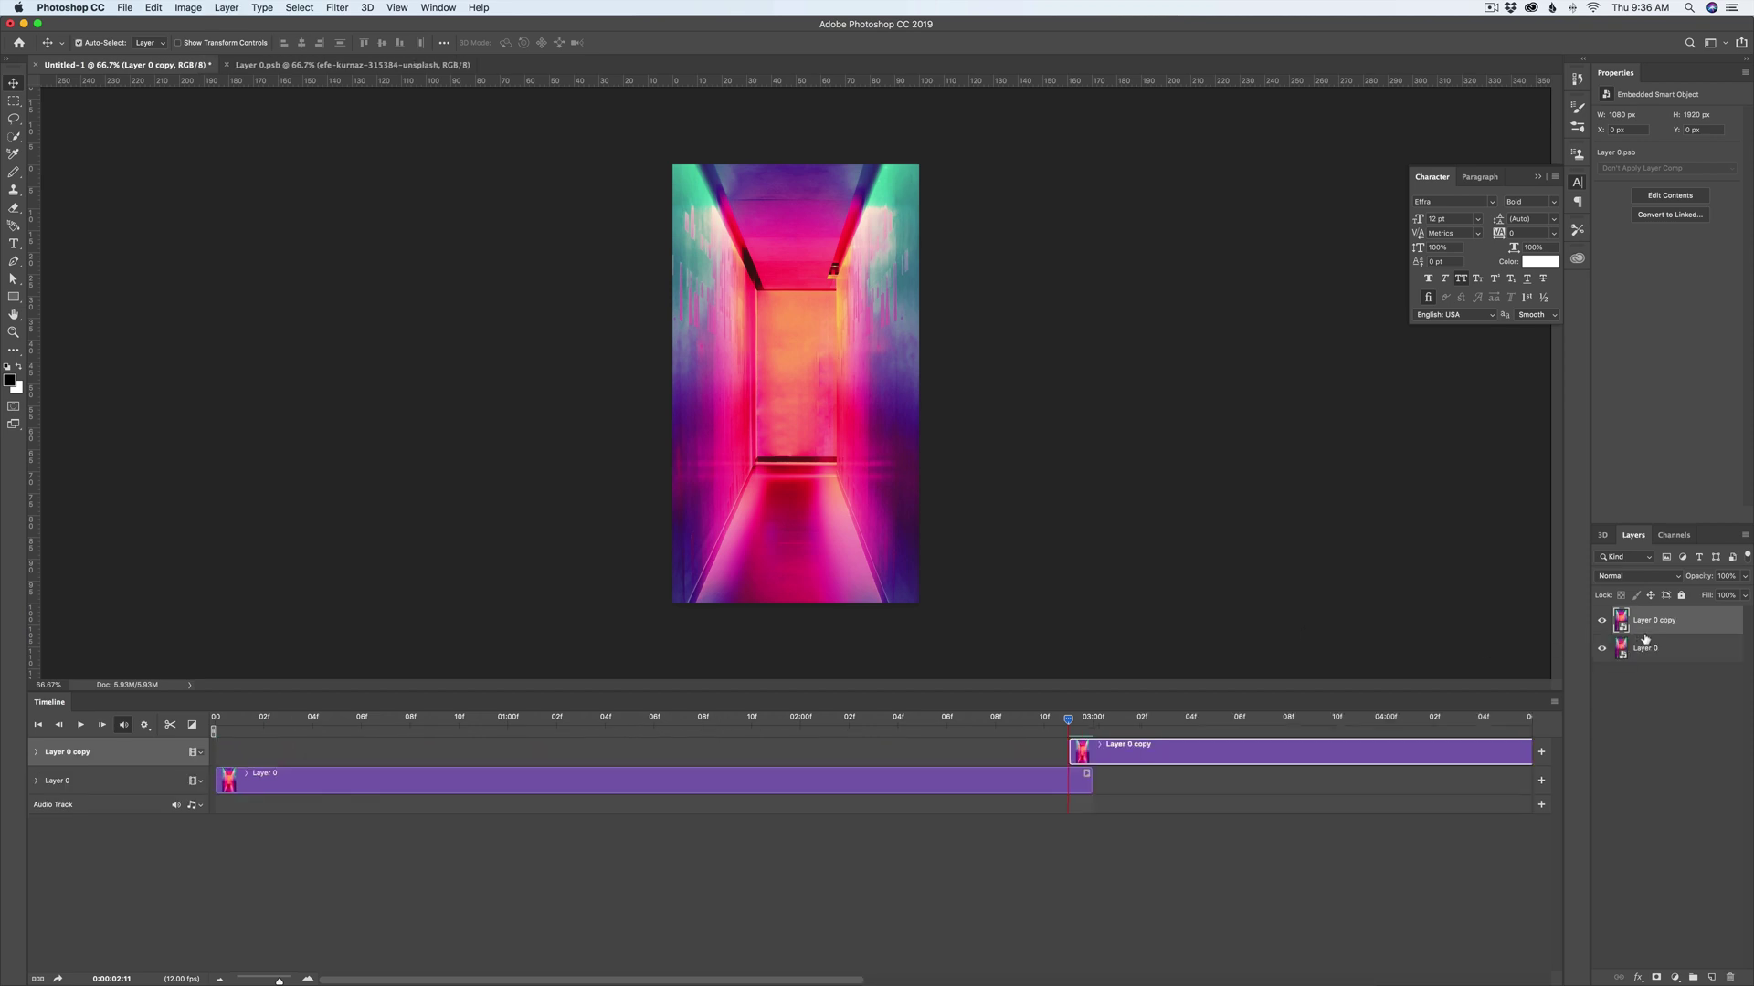
pyautogui.moveTo(1334, 751); pyautogui.dragTo(480, 760)
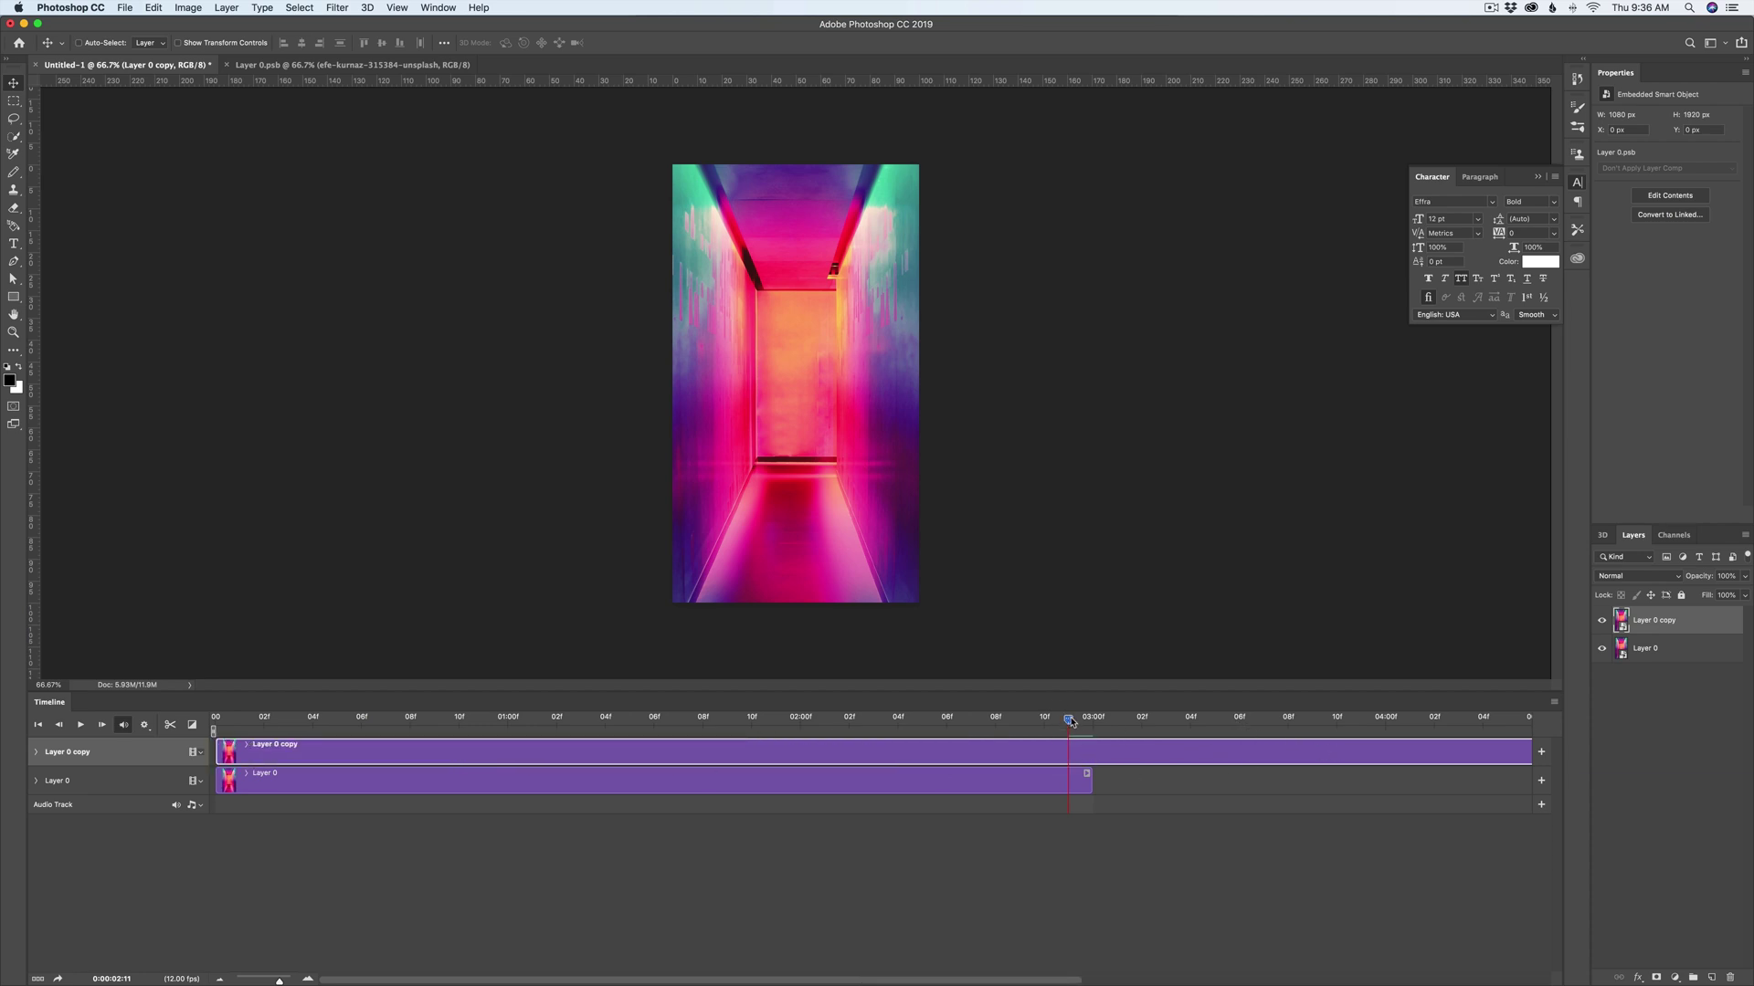
pyautogui.press('super+z')
pyautogui.press('super+z')
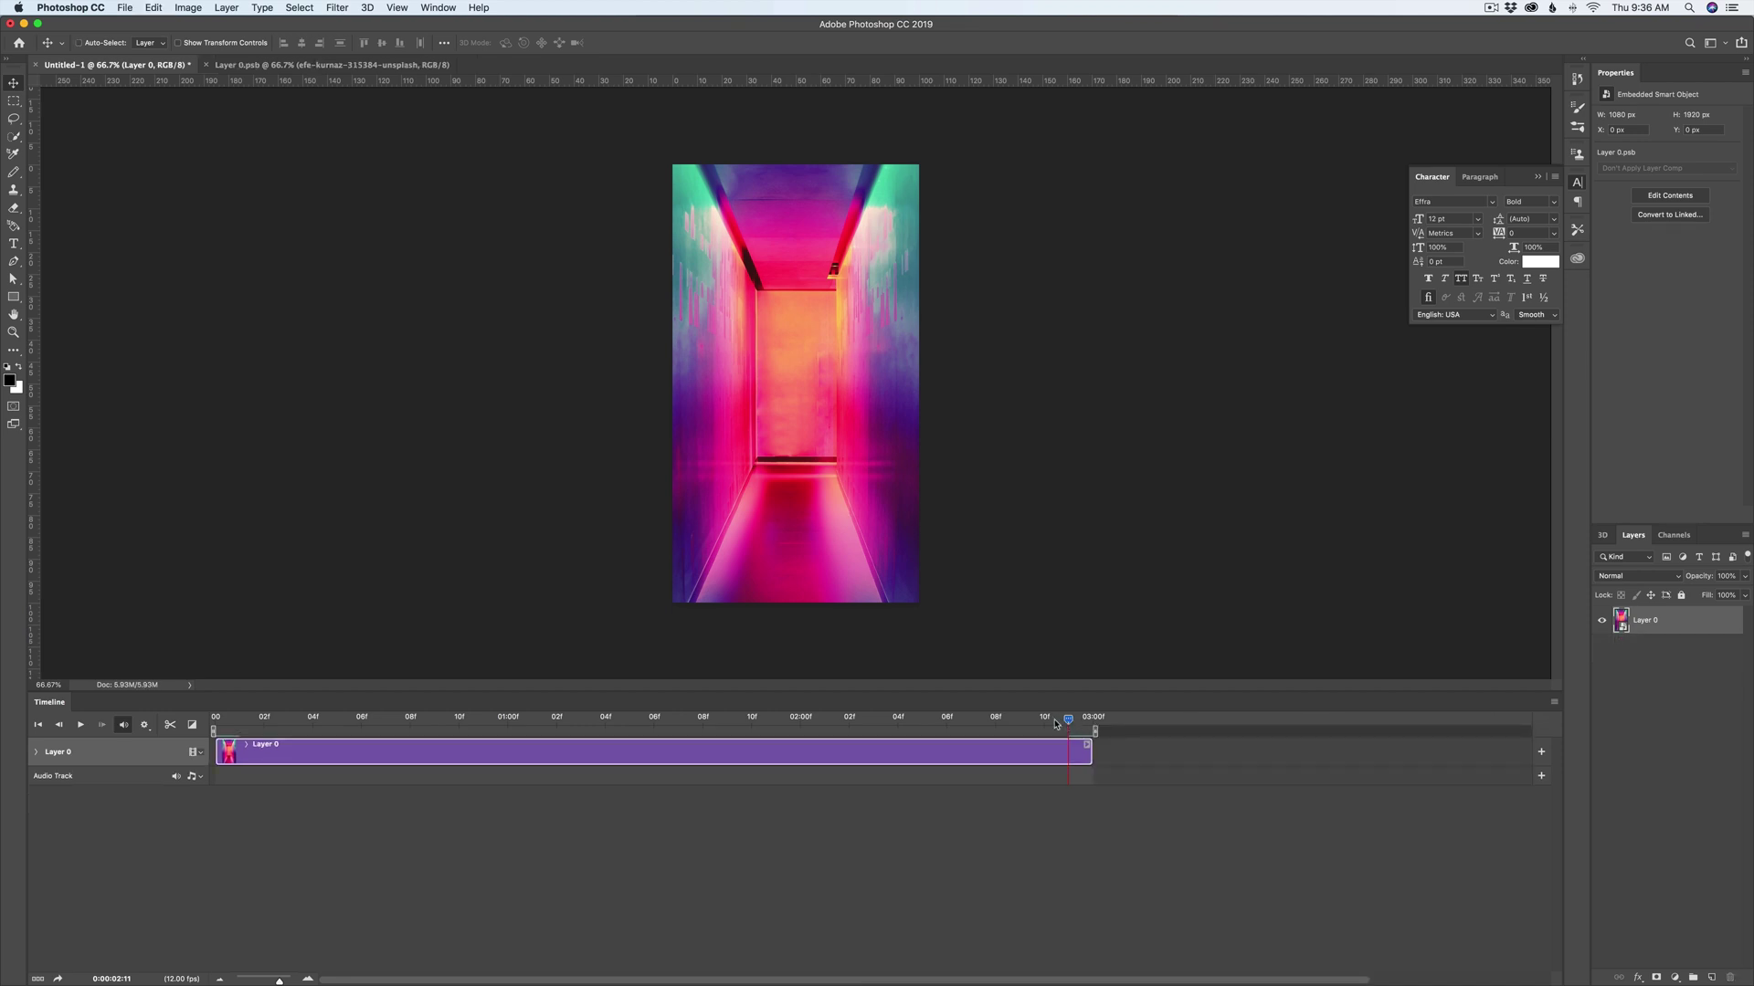
# Step: Duplicate Layer 0 with the playhead at the timeline start, and return the playhead to the first frame
pyautogui.moveTo(1067, 722); pyautogui.dragTo(191, 746)
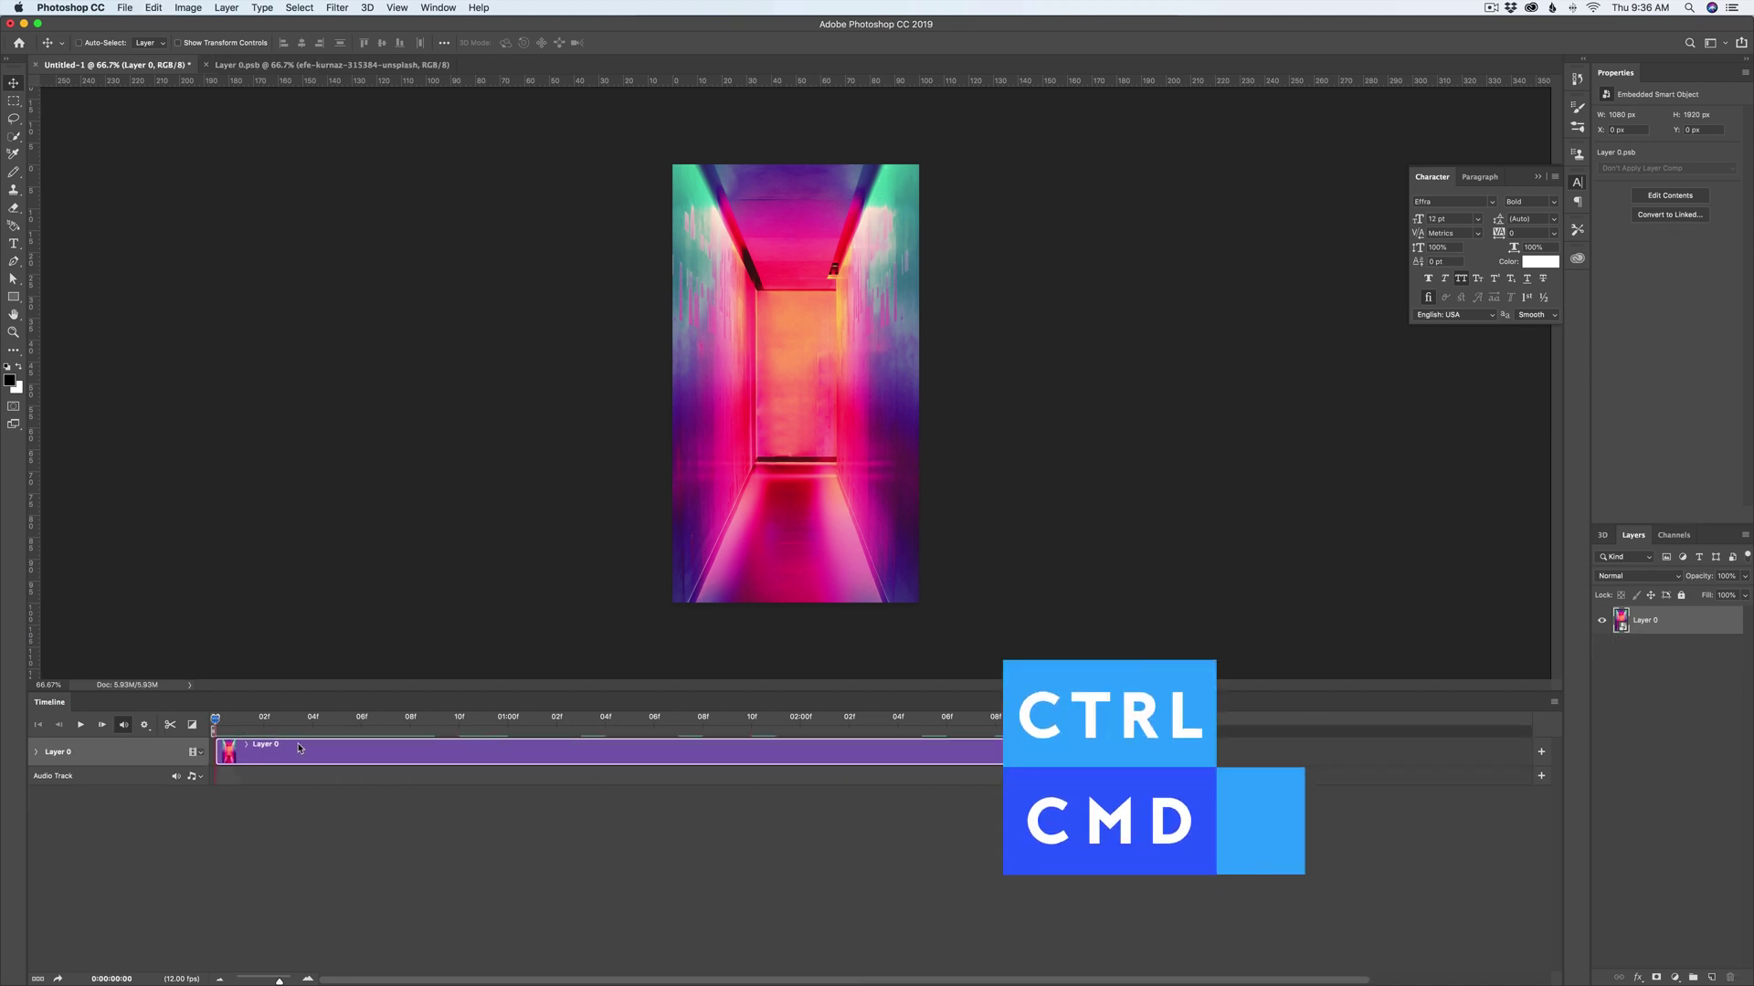
pyautogui.press('super+j')
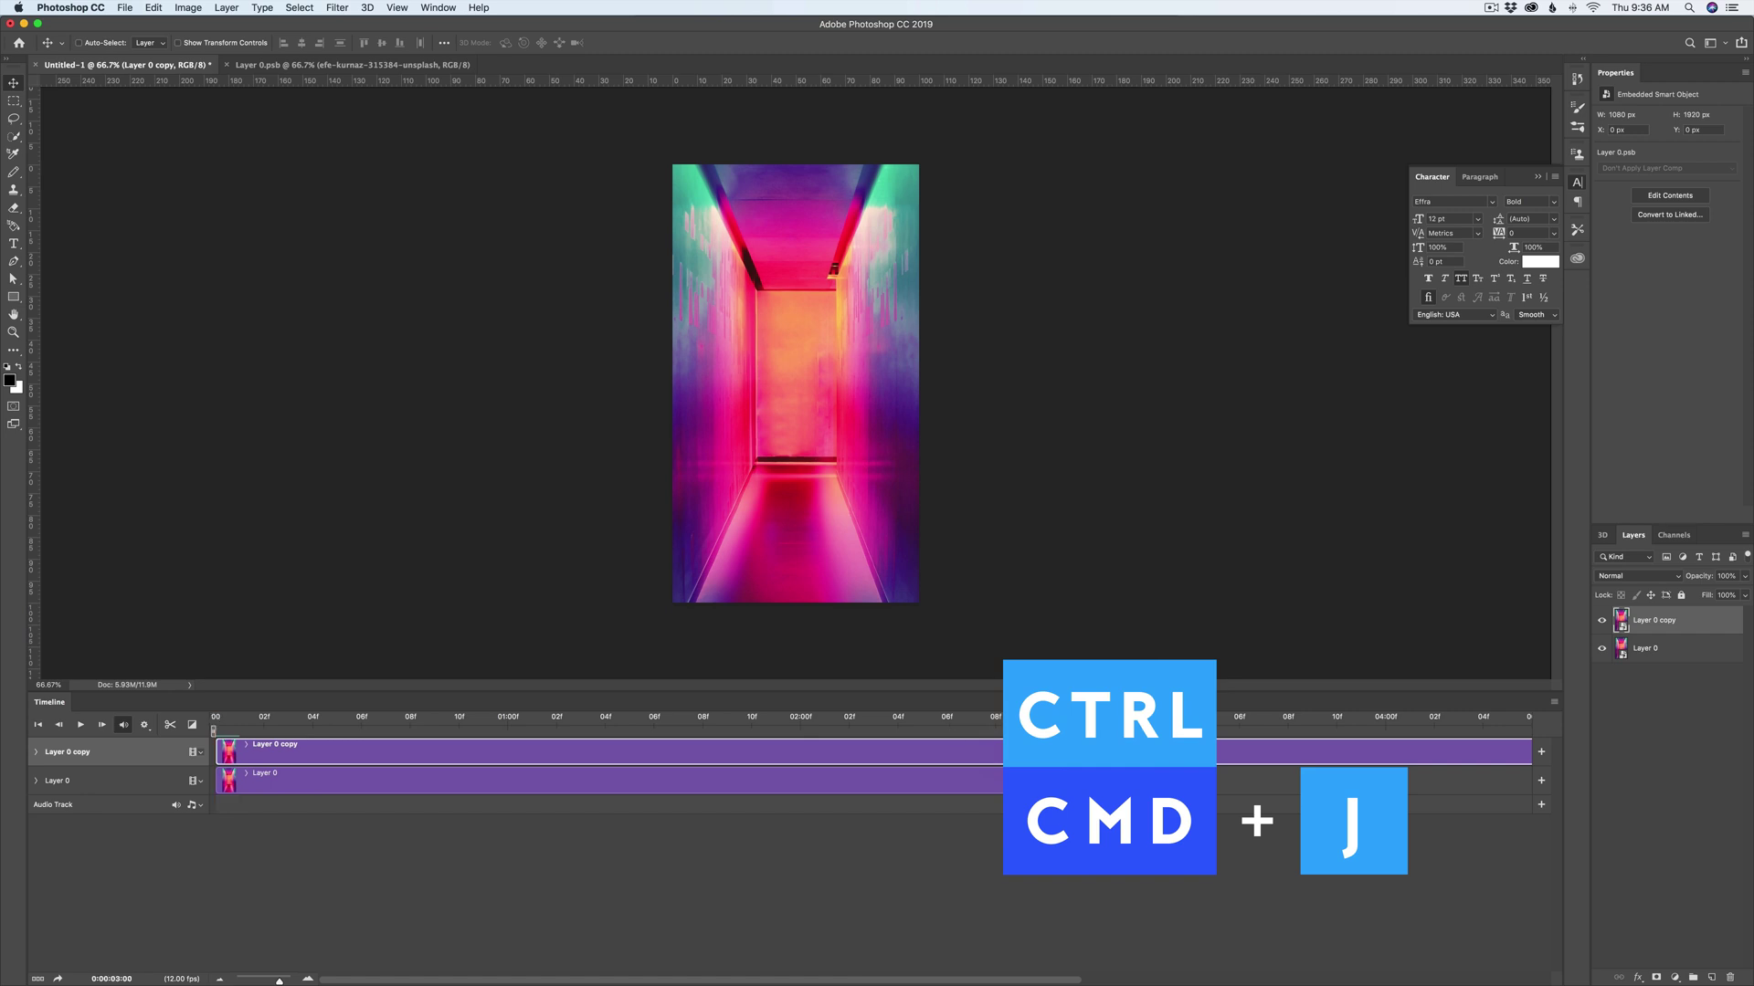
pyautogui.moveTo(1094, 722); pyautogui.dragTo(203, 747)
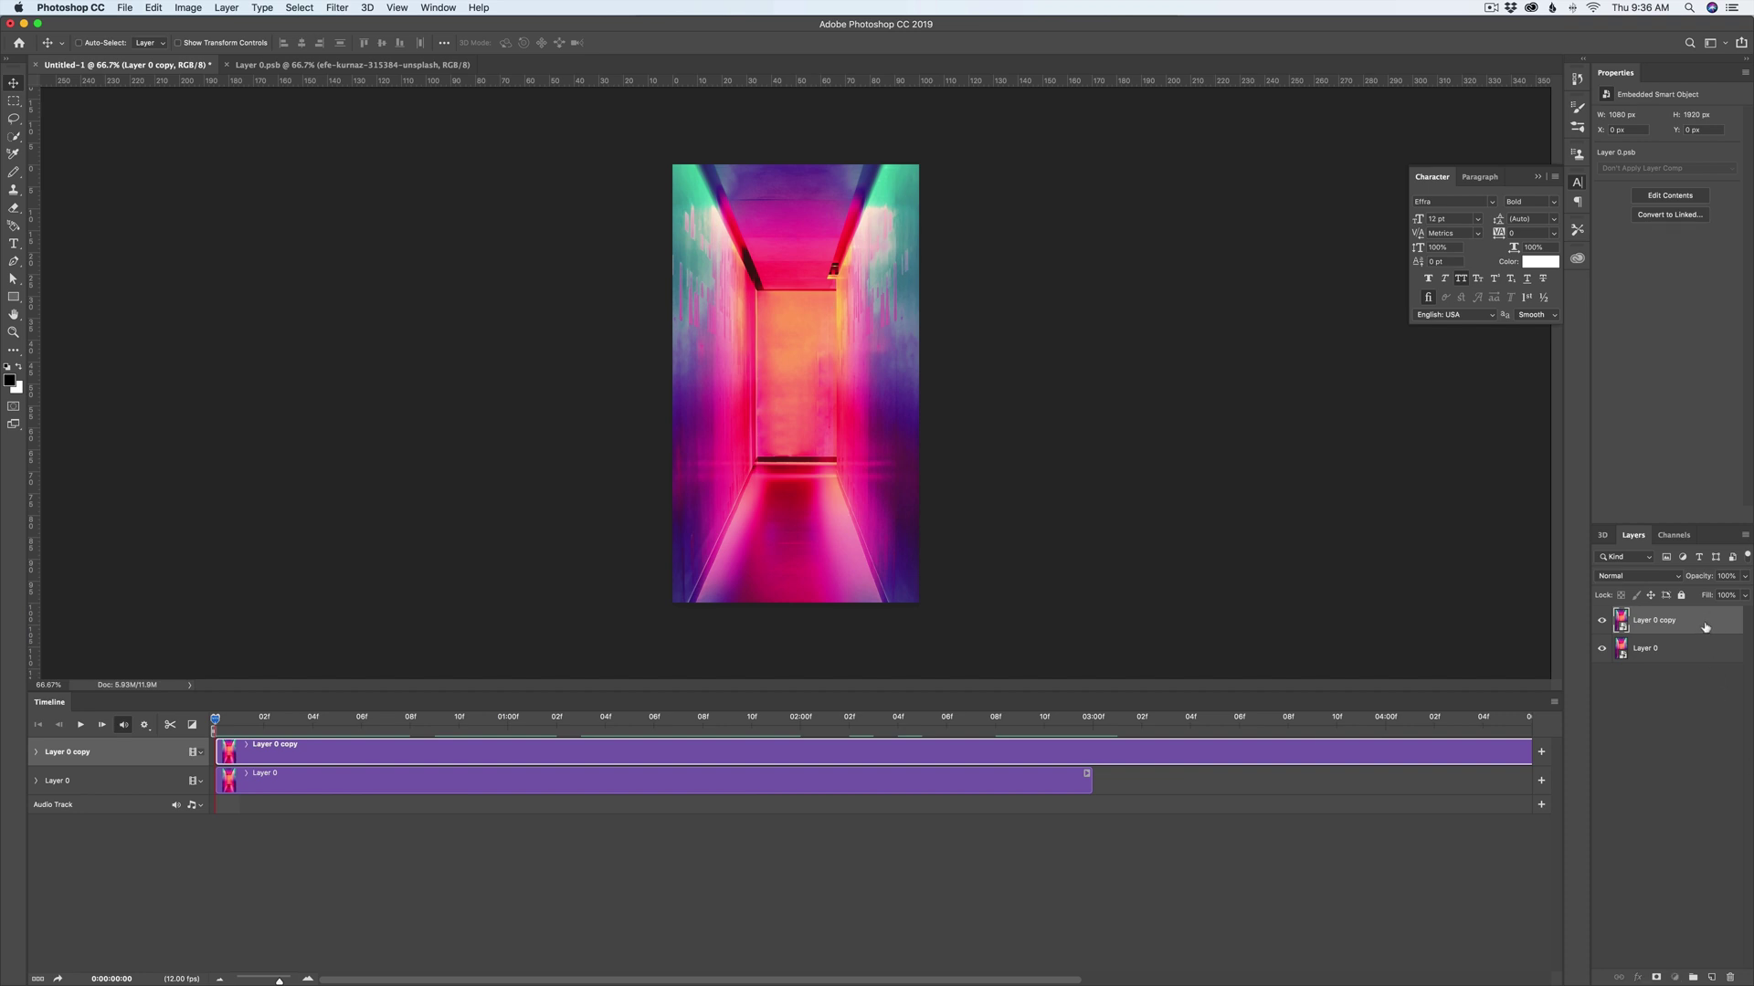
# Step: Turn off the G and B channels in the blending options of Layer 0 copy, leaving only R enabled
pyautogui.doubleClick(1705, 627)
pyautogui.click(1143, 526)
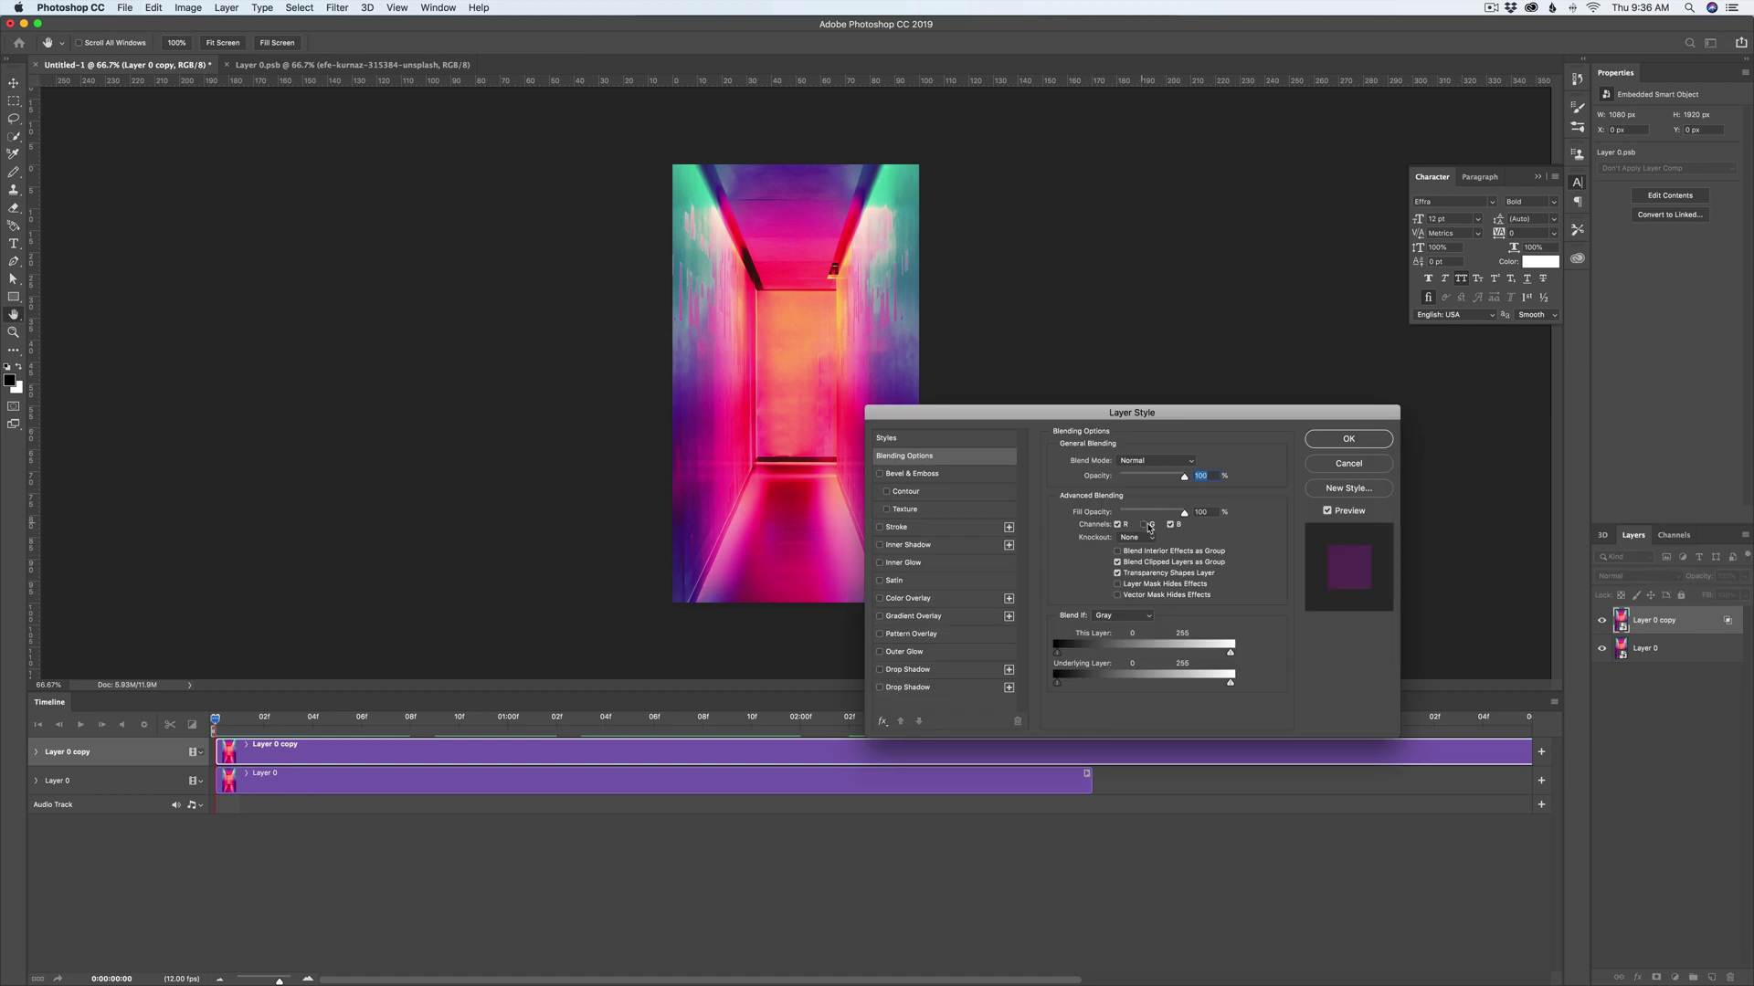
pyautogui.click(1172, 525)
pyautogui.click(1338, 442)
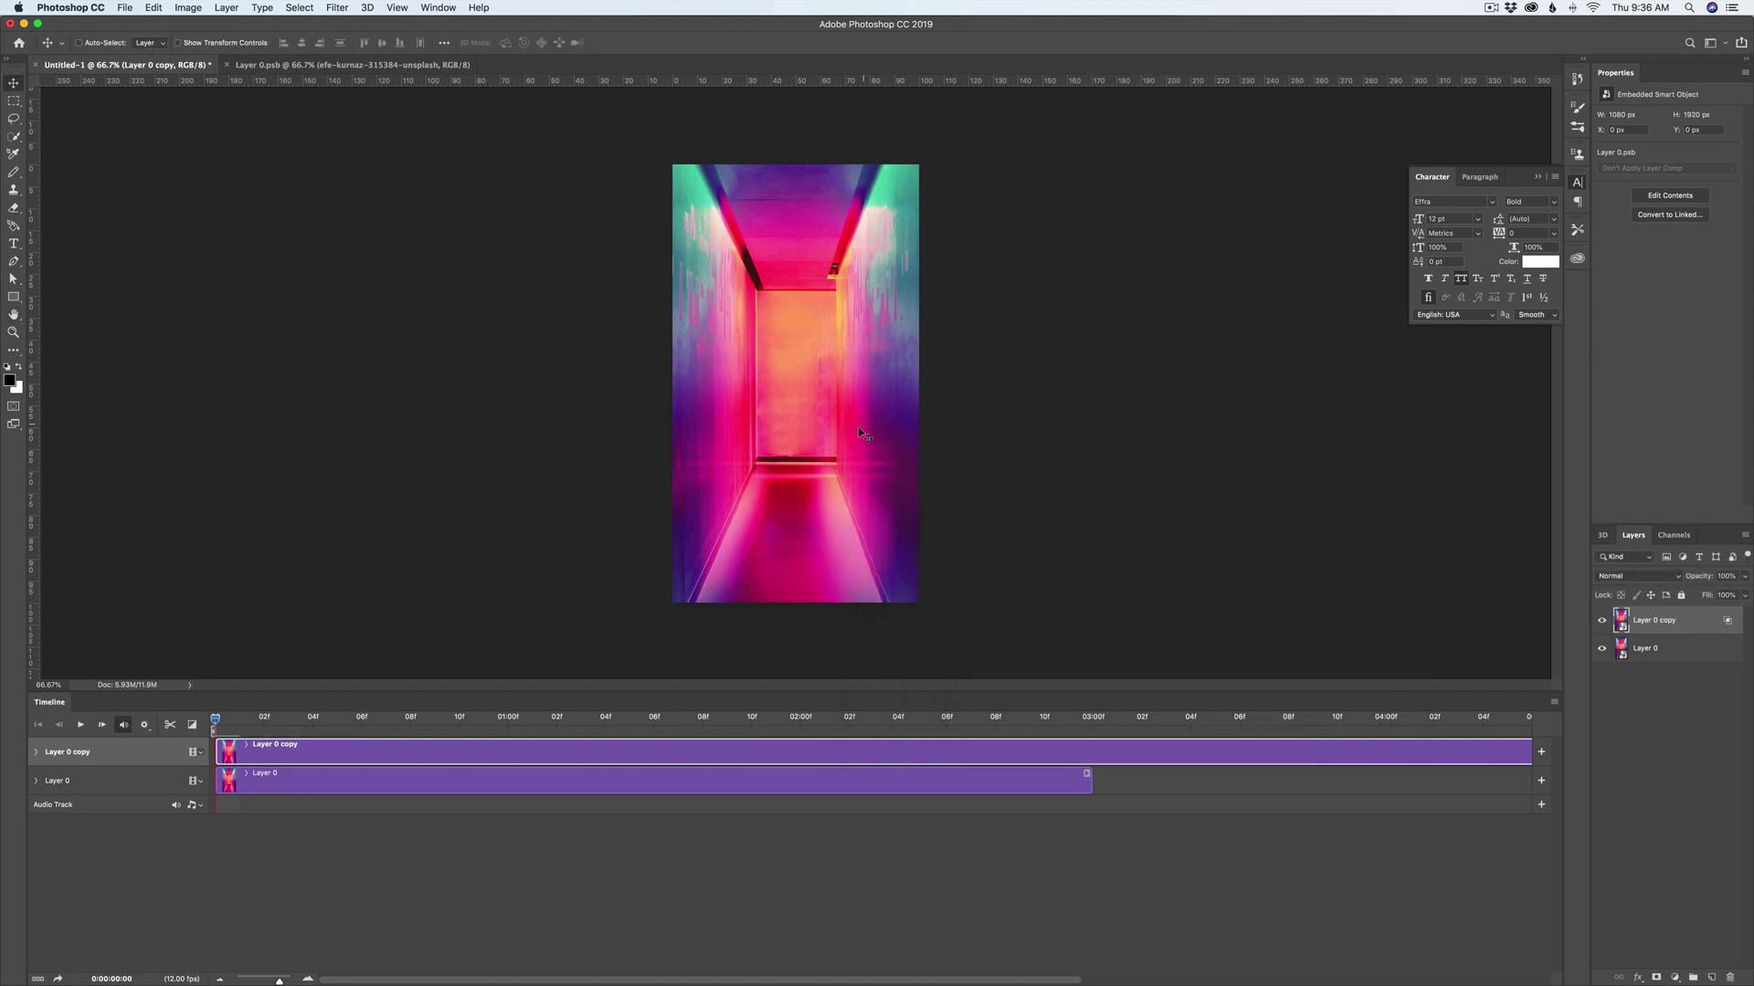
# Step: Offset Layer 0 copy from the original and enlarge it to about 1176 × 2018 px, at about X 39 px, Y 31 px
pyautogui.moveTo(858, 425); pyautogui.dragTo(785, 475)
pyautogui.press('super+t')
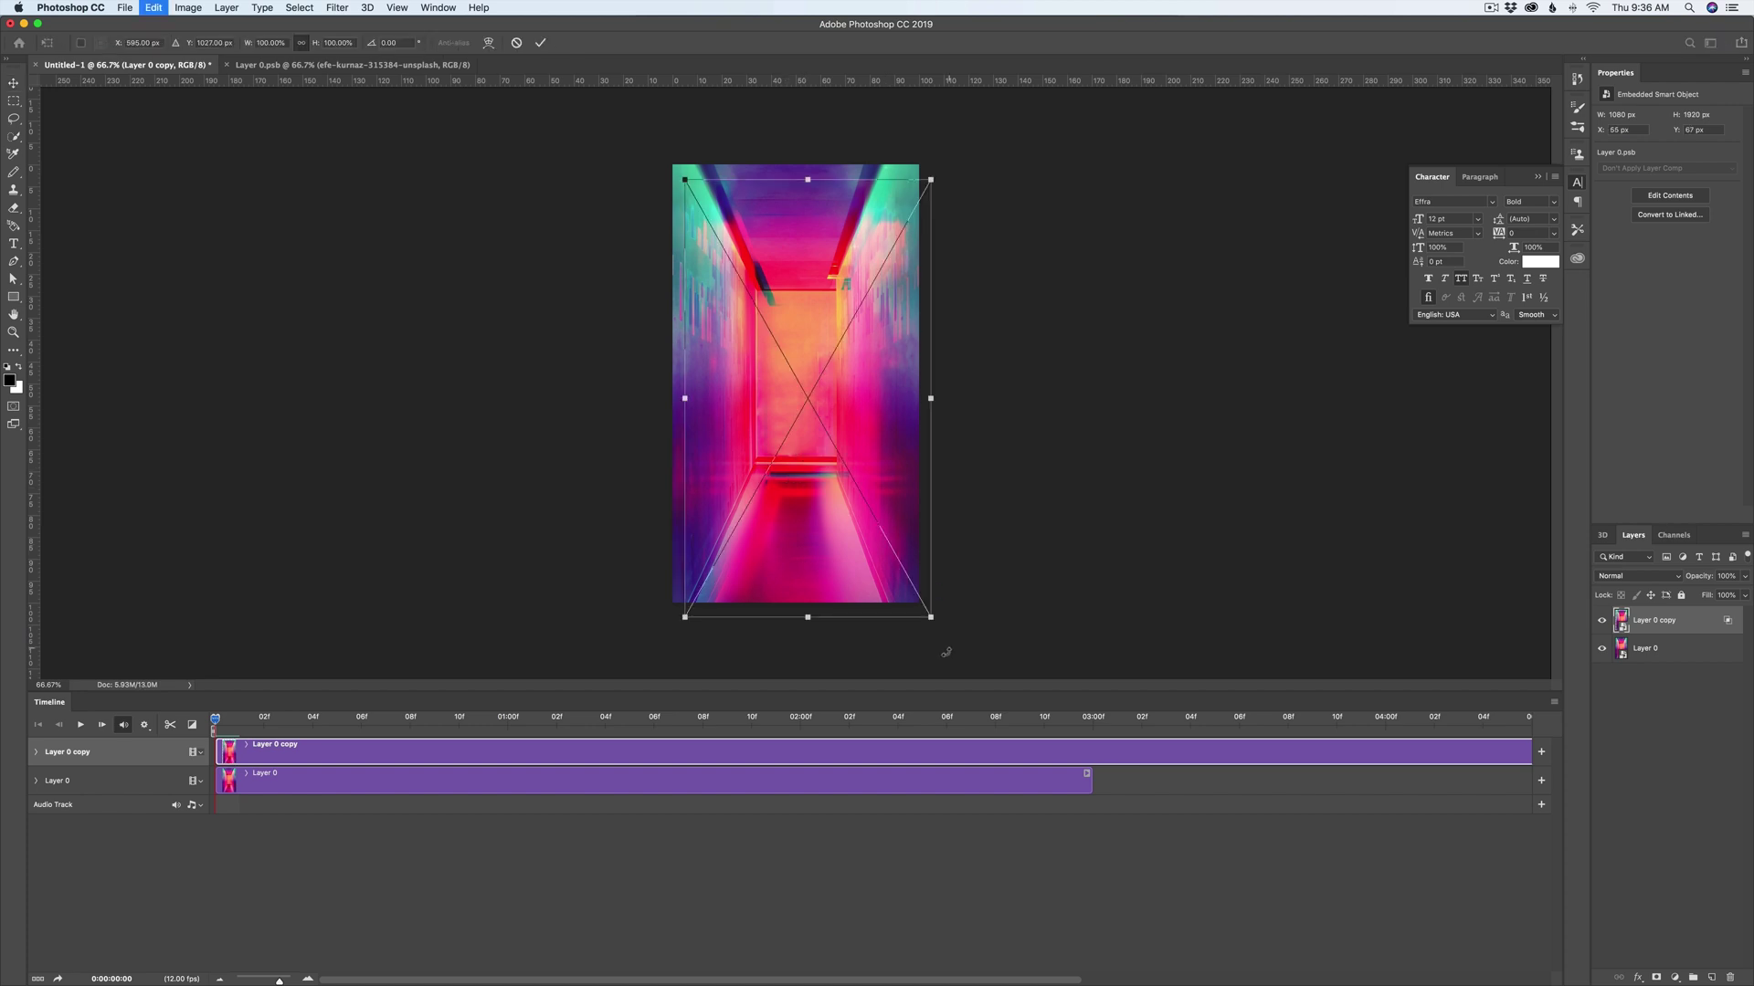
pyautogui.moveTo(930, 617); pyautogui.dragTo(953, 635)
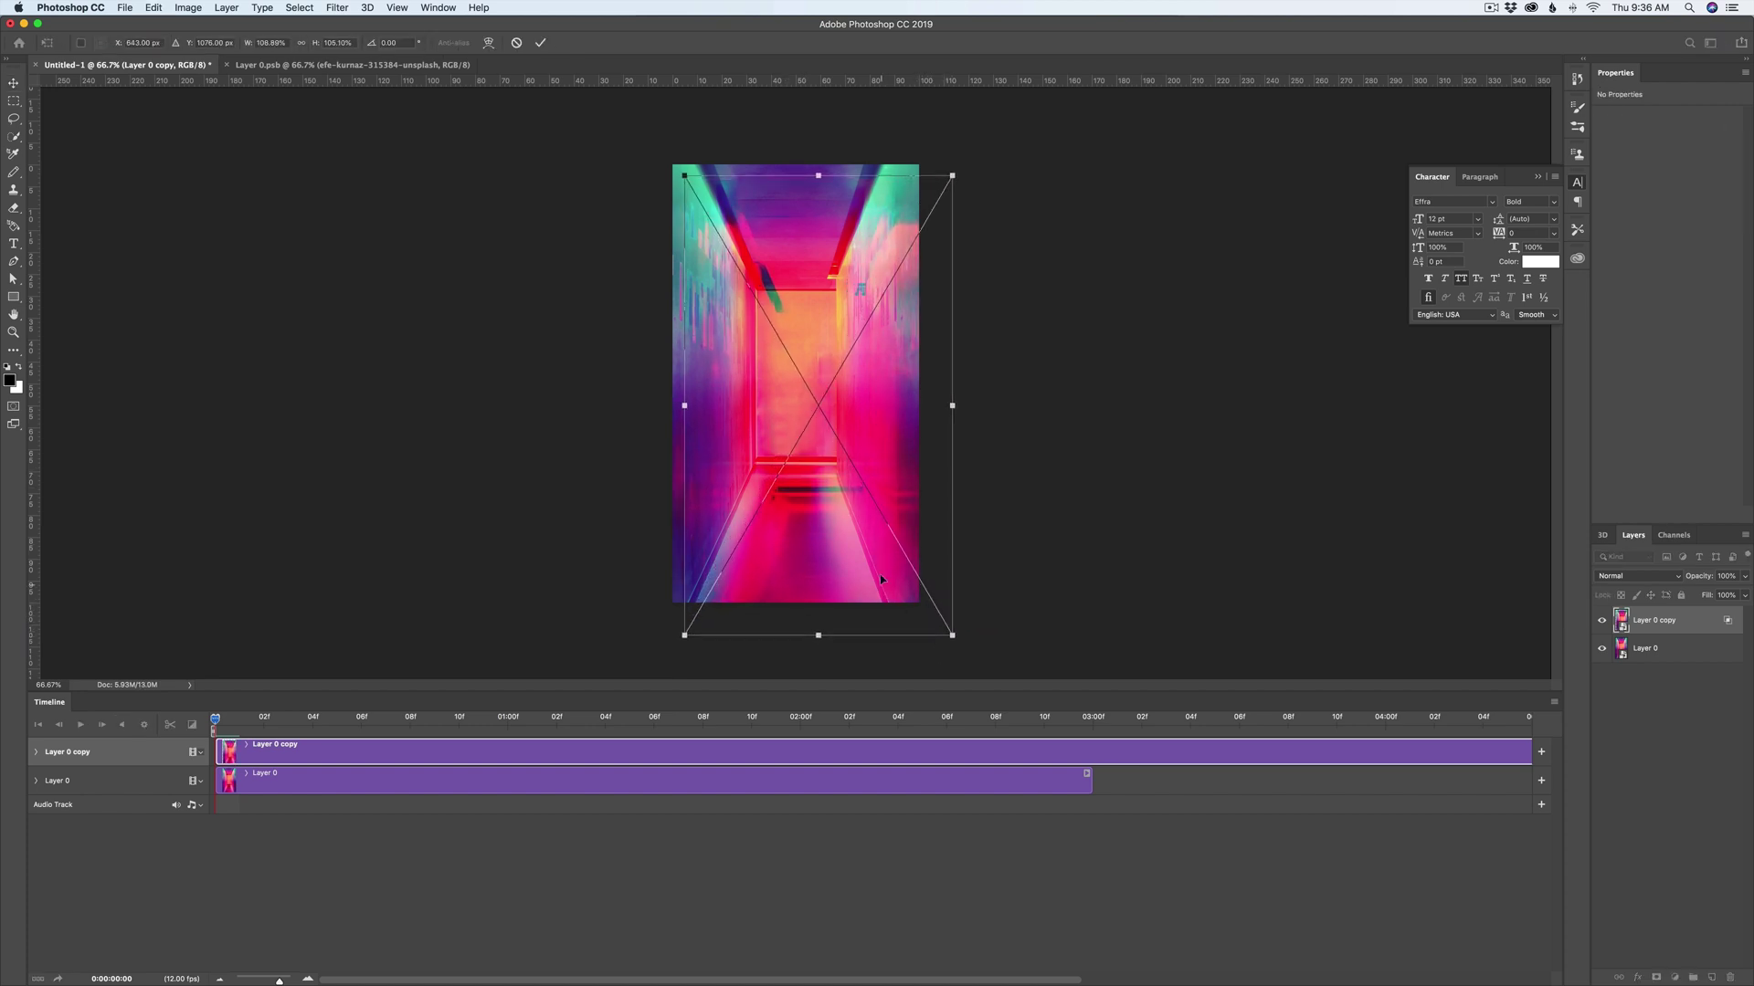
pyautogui.moveTo(880, 582); pyautogui.dragTo(862, 572)
pyautogui.press('Return')
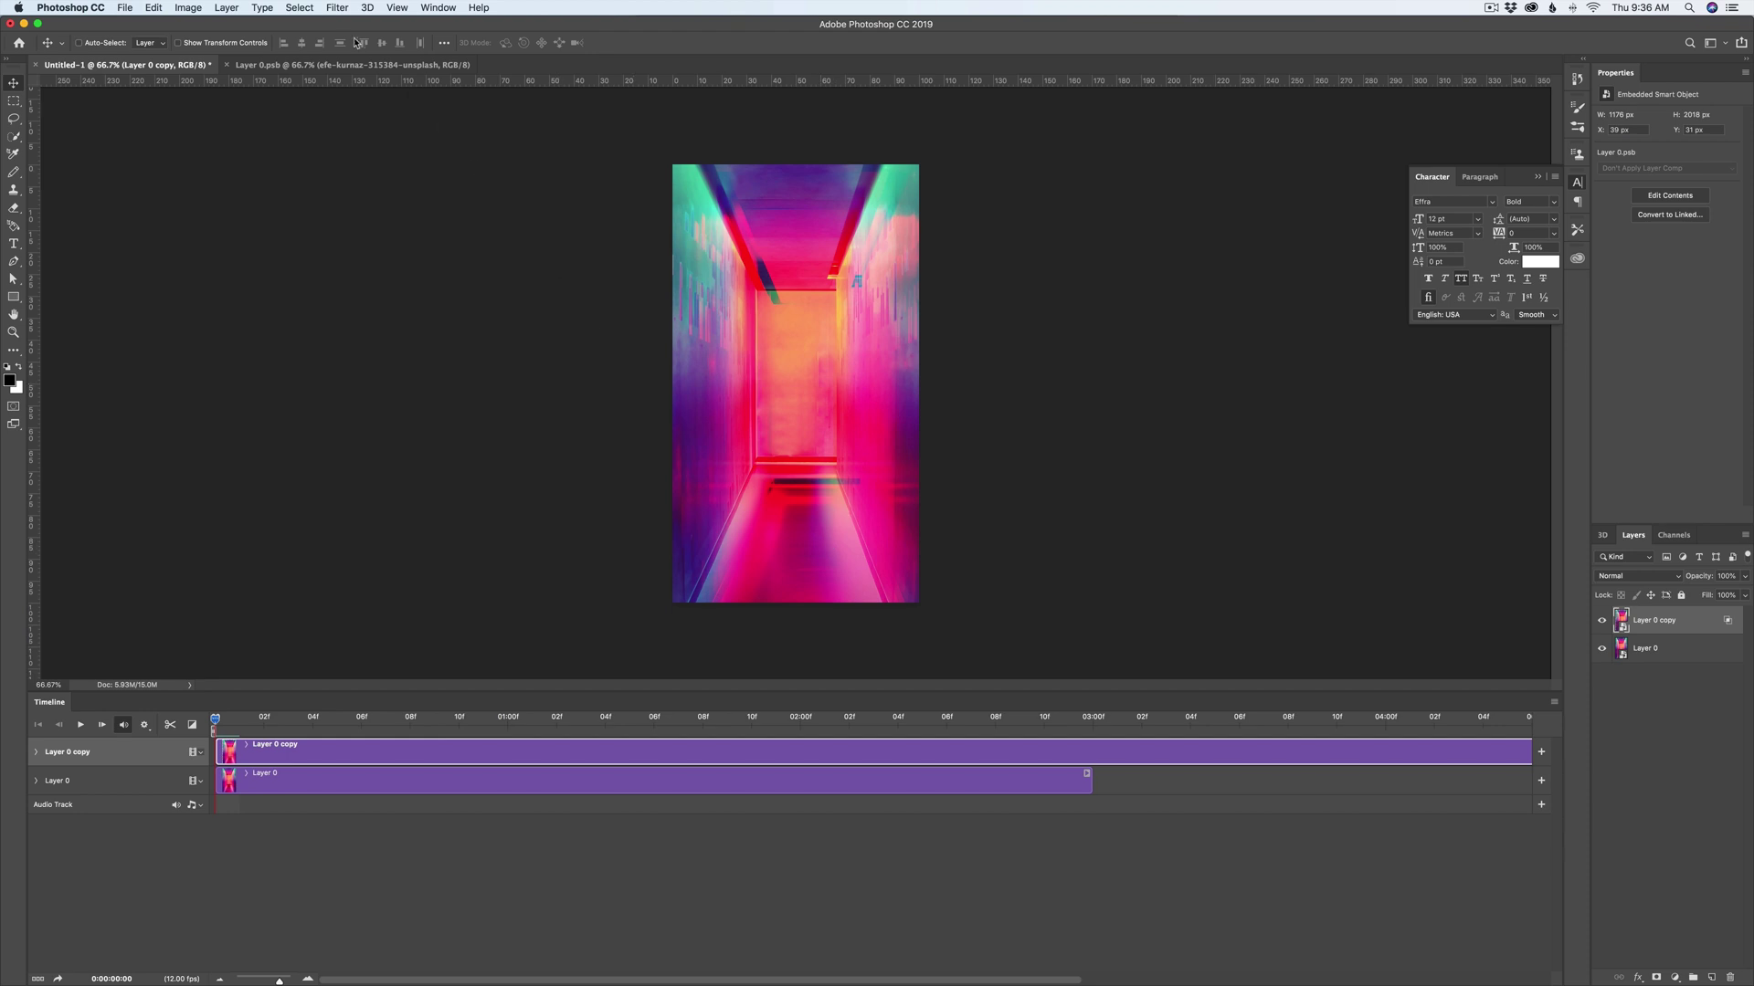
# Step: Apply the Wave distortion filter to Layer 0 copy with a reduced horizontal scale and a shorter maximum wavelength
pyautogui.click(340, 9)
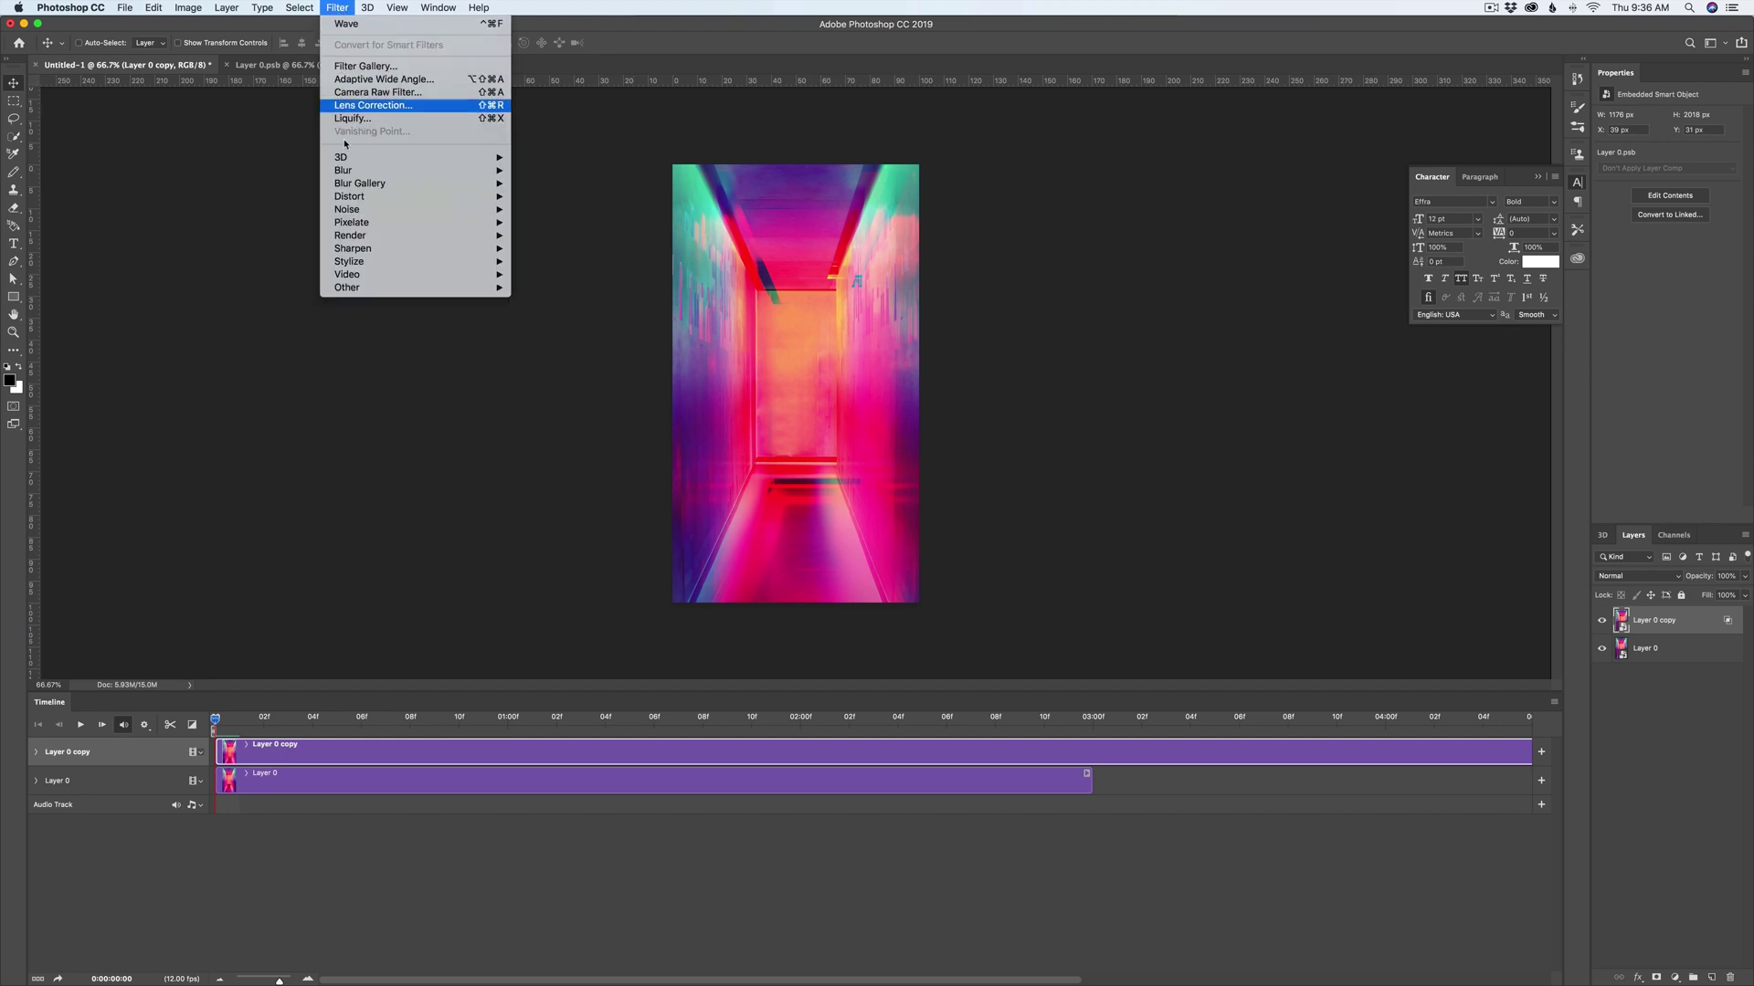
pyautogui.moveTo(484, 196)
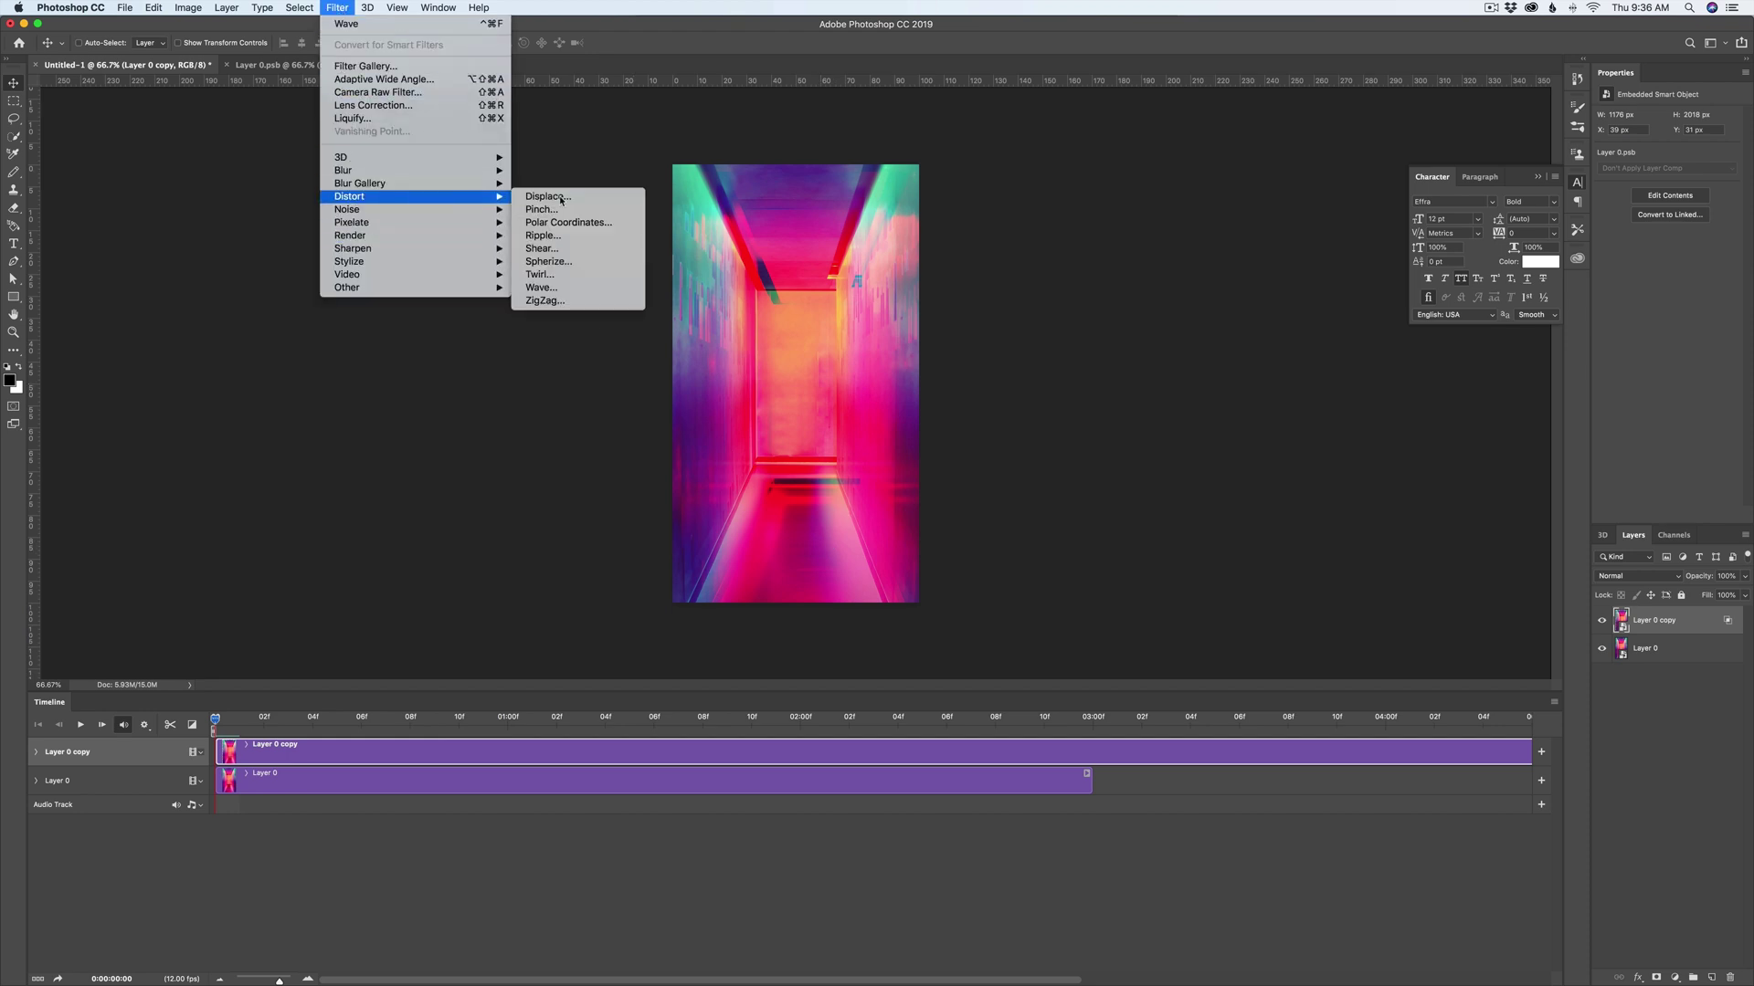
pyautogui.click(543, 288)
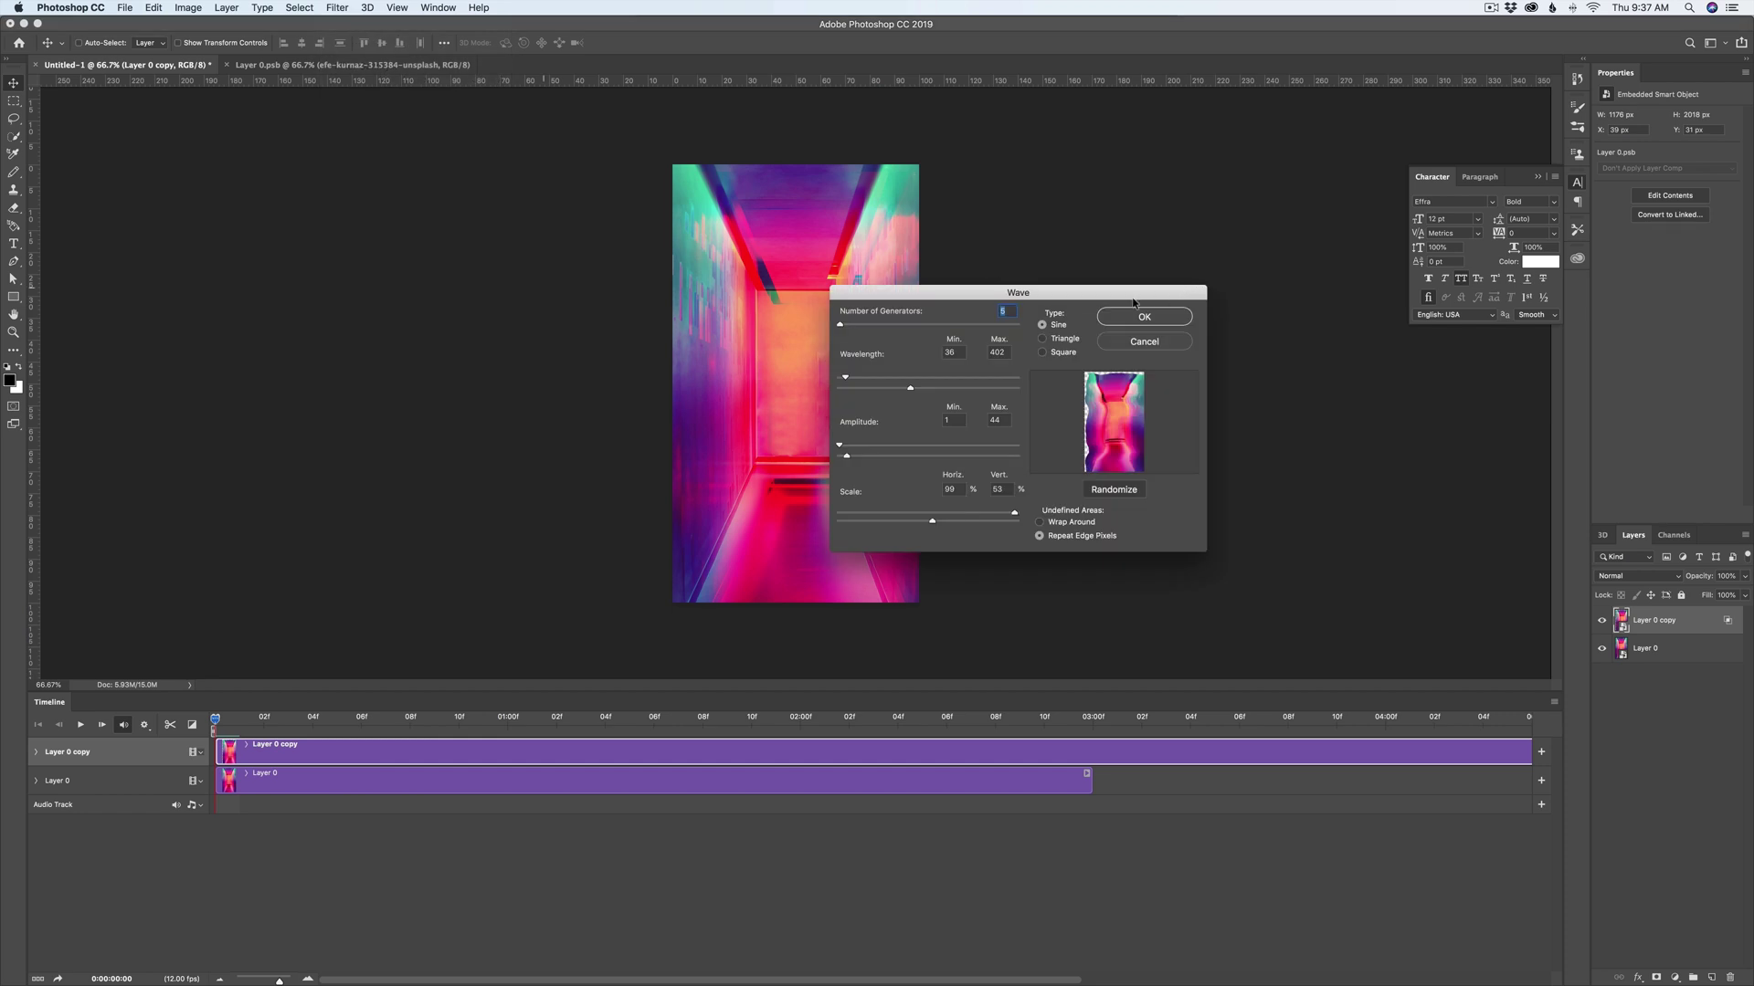
pyautogui.moveTo(1047, 296); pyautogui.dragTo(1194, 287)
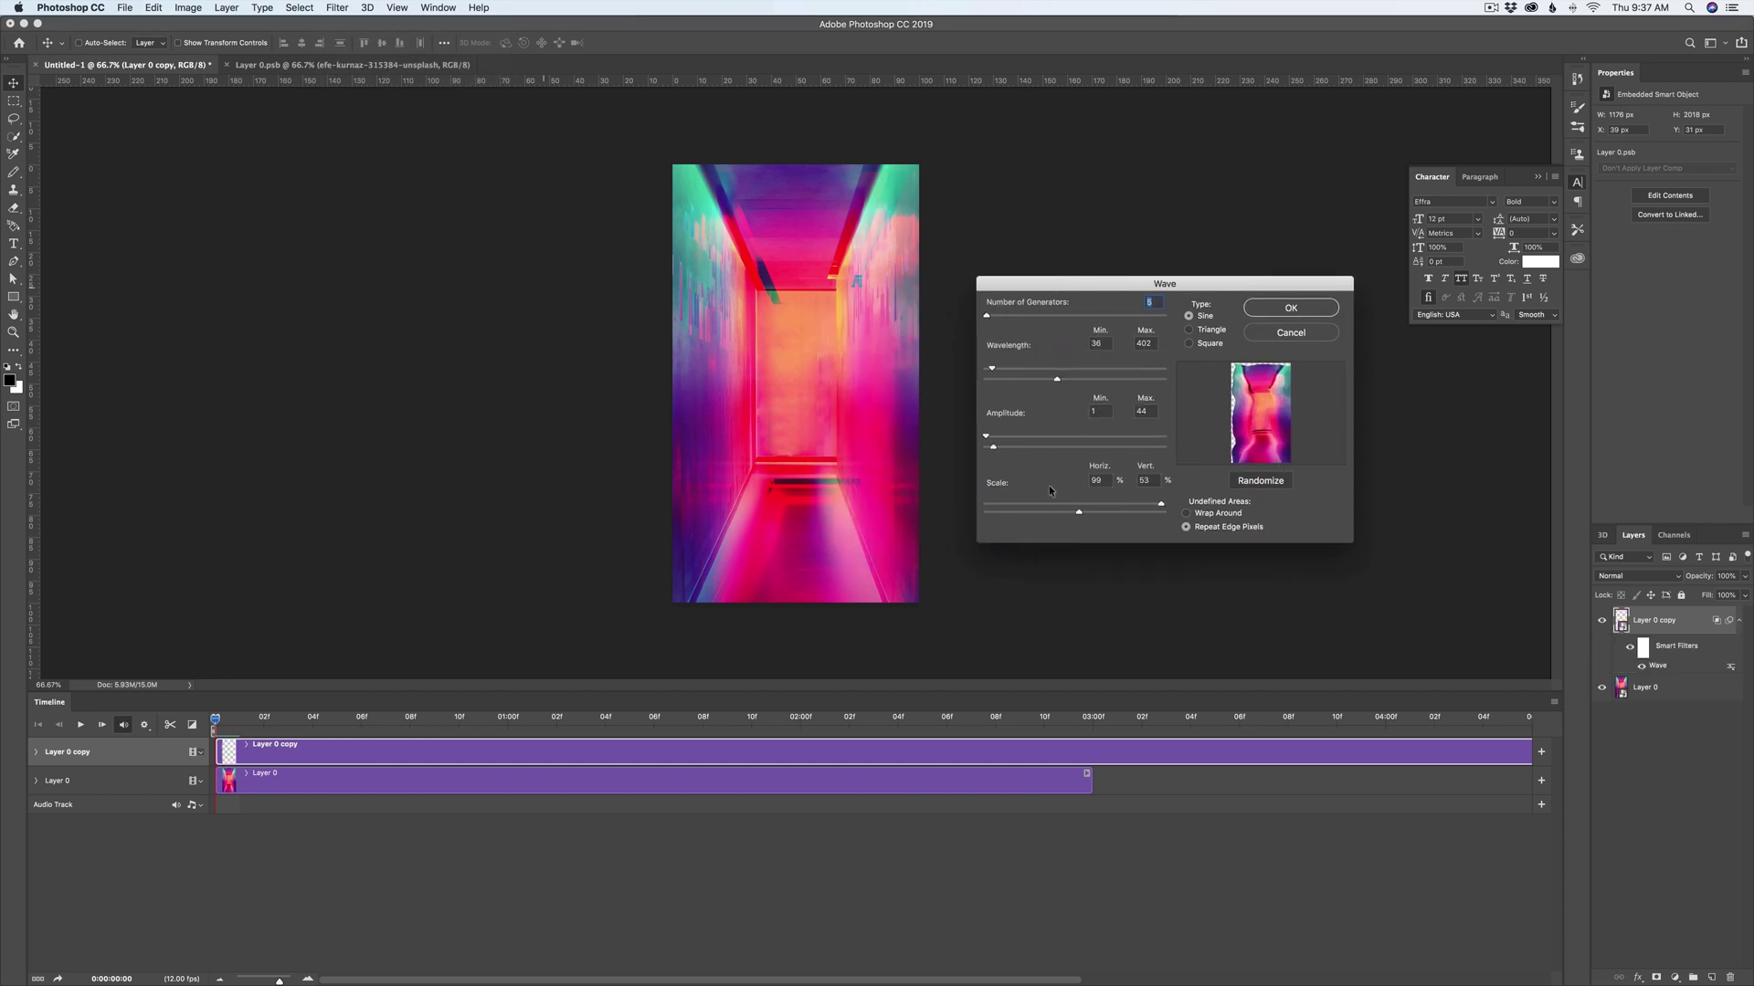
pyautogui.moveTo(1161, 505); pyautogui.dragTo(1087, 508)
pyautogui.moveTo(1057, 381)
pyautogui.mouseDown()
pyautogui.moveTo(1025, 381)
pyautogui.moveTo(1069, 380)
pyautogui.moveTo(1040, 381)
pyautogui.mouseUp()
pyautogui.click(1286, 312)
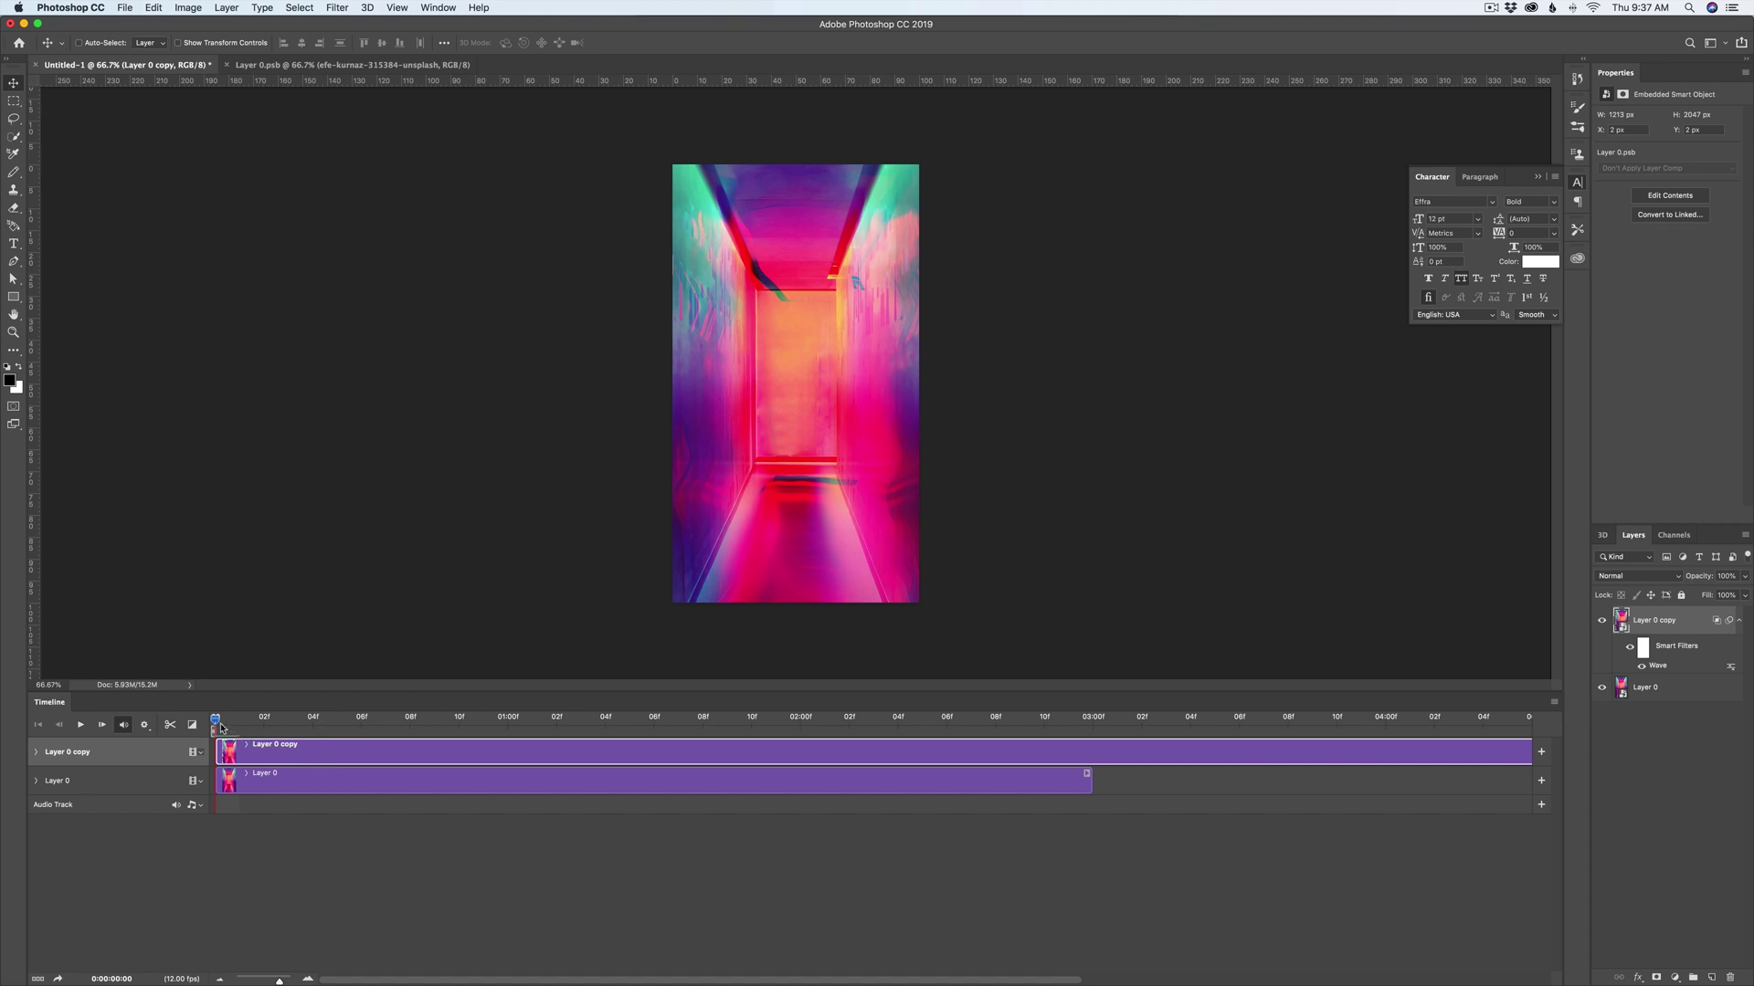
# Step: Move the timeline playhead to 0:00:00:02
pyautogui.moveTo(216, 720); pyautogui.dragTo(264, 726)
pyautogui.click(170, 728)
pyautogui.press('super+z')
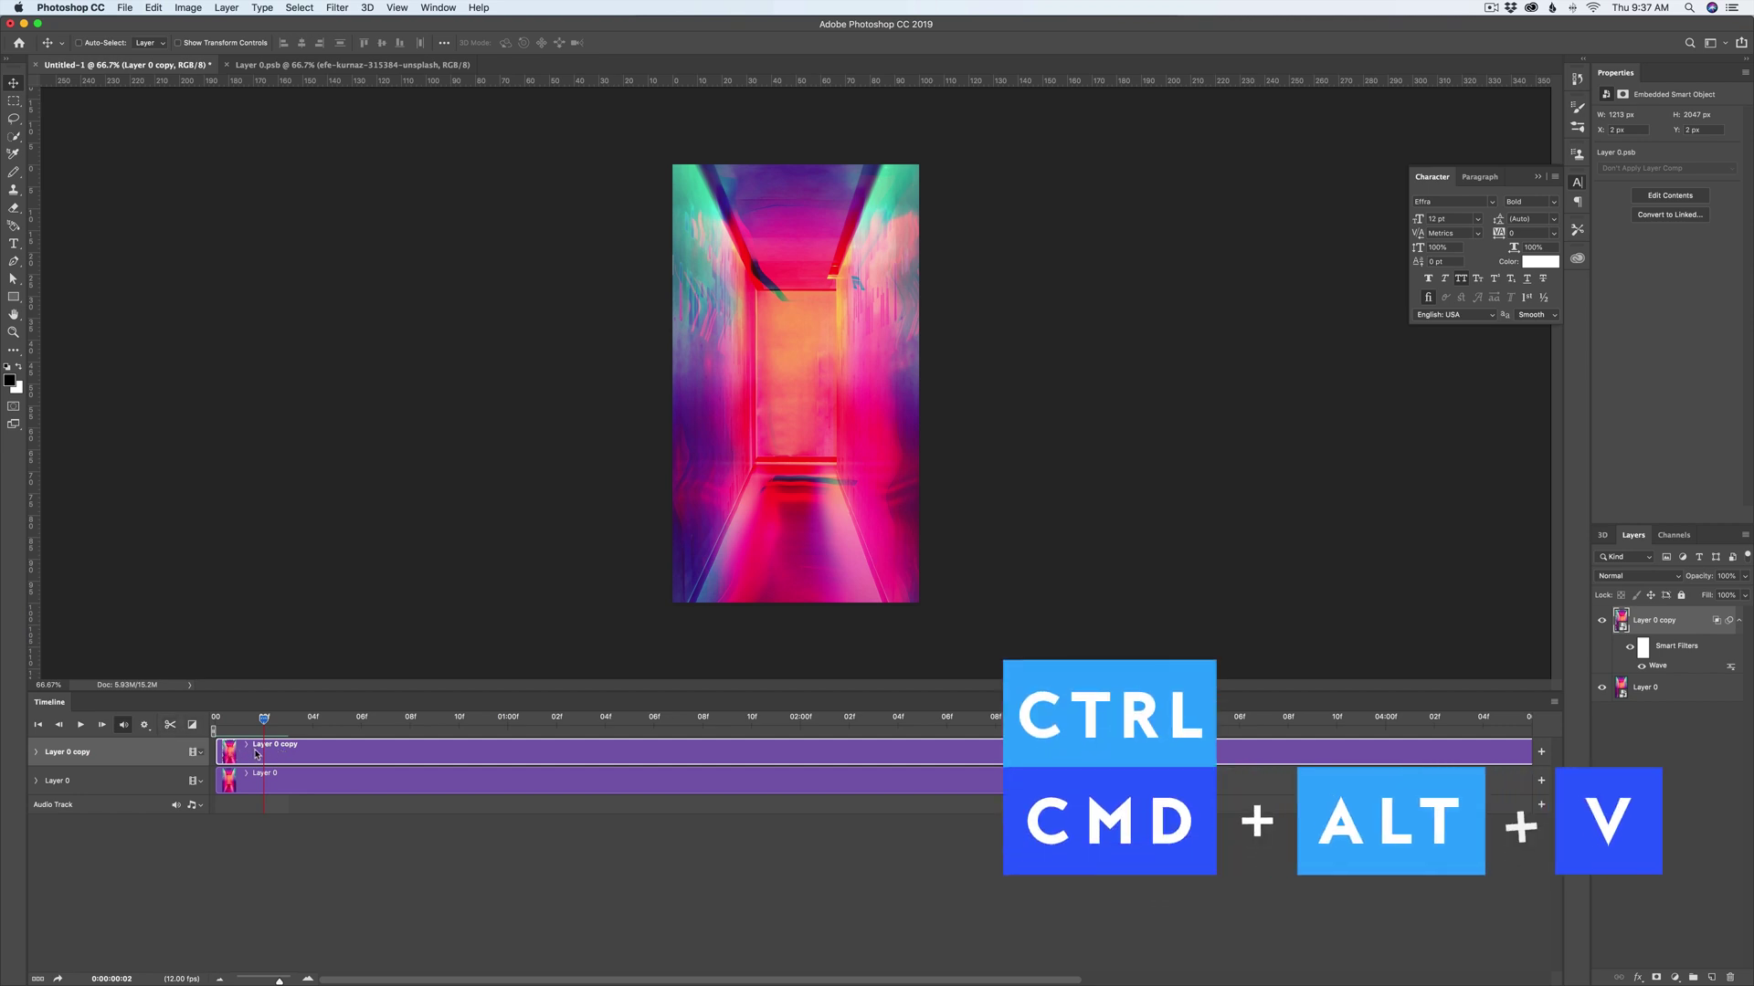
pyautogui.press('super+alt+v')
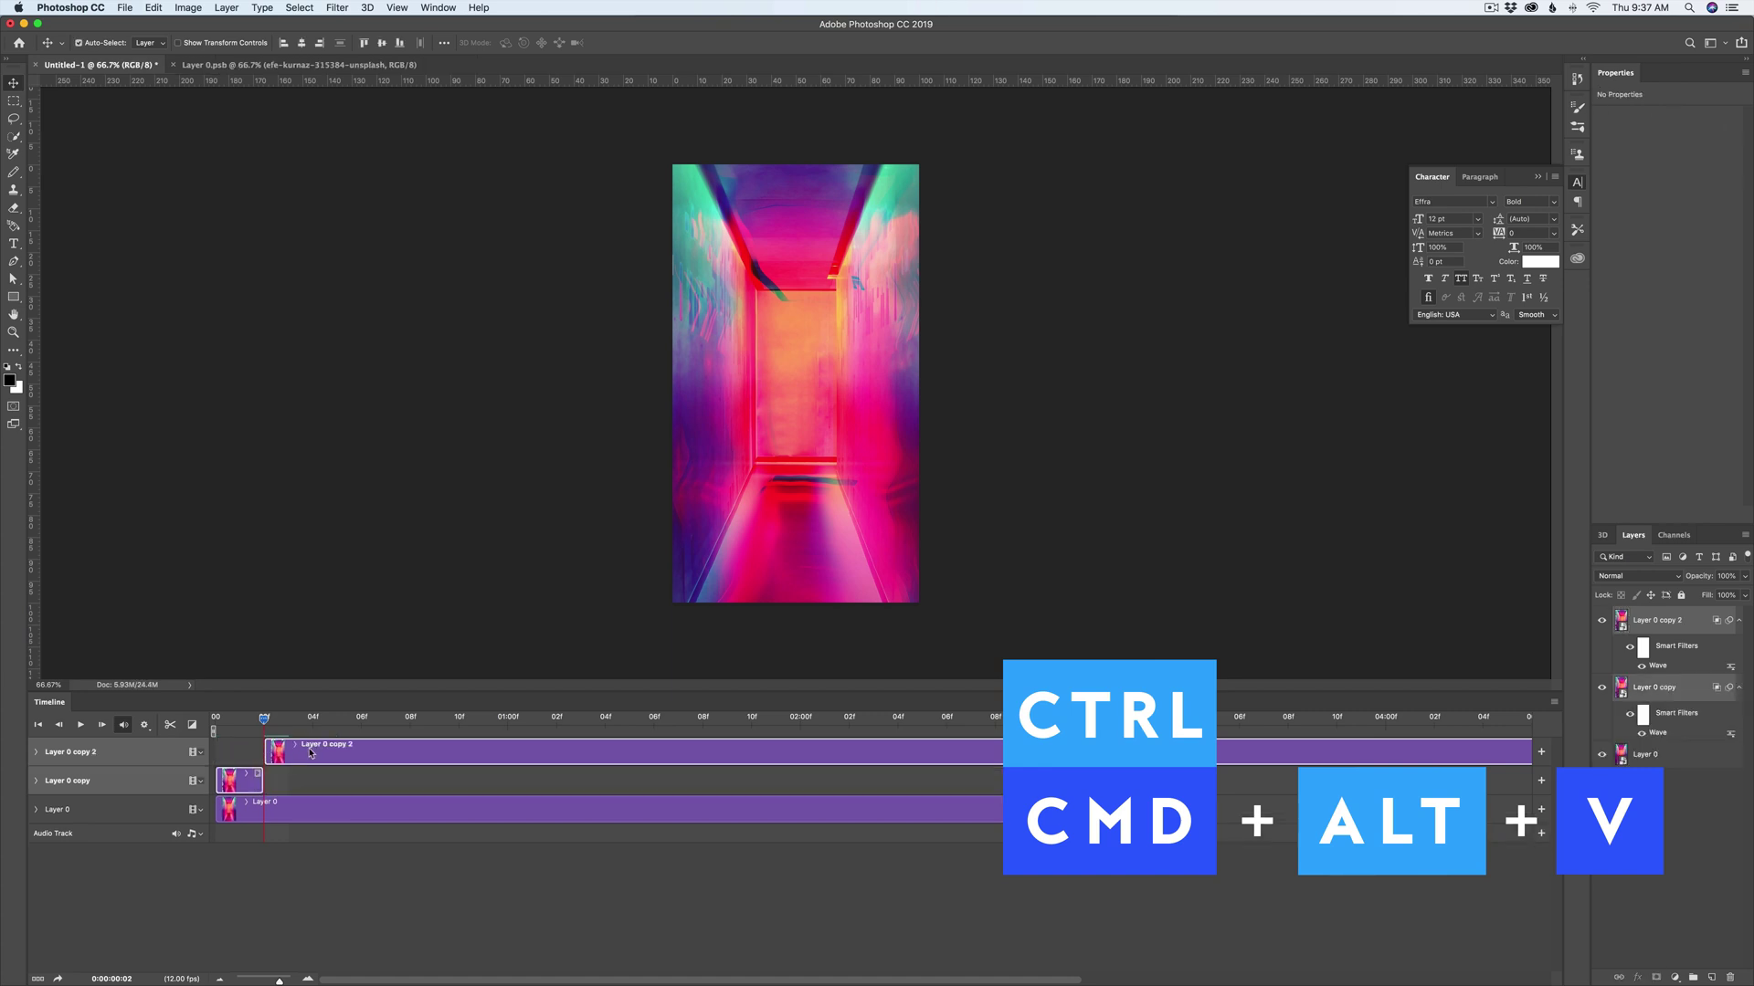
pyautogui.press('super+z')
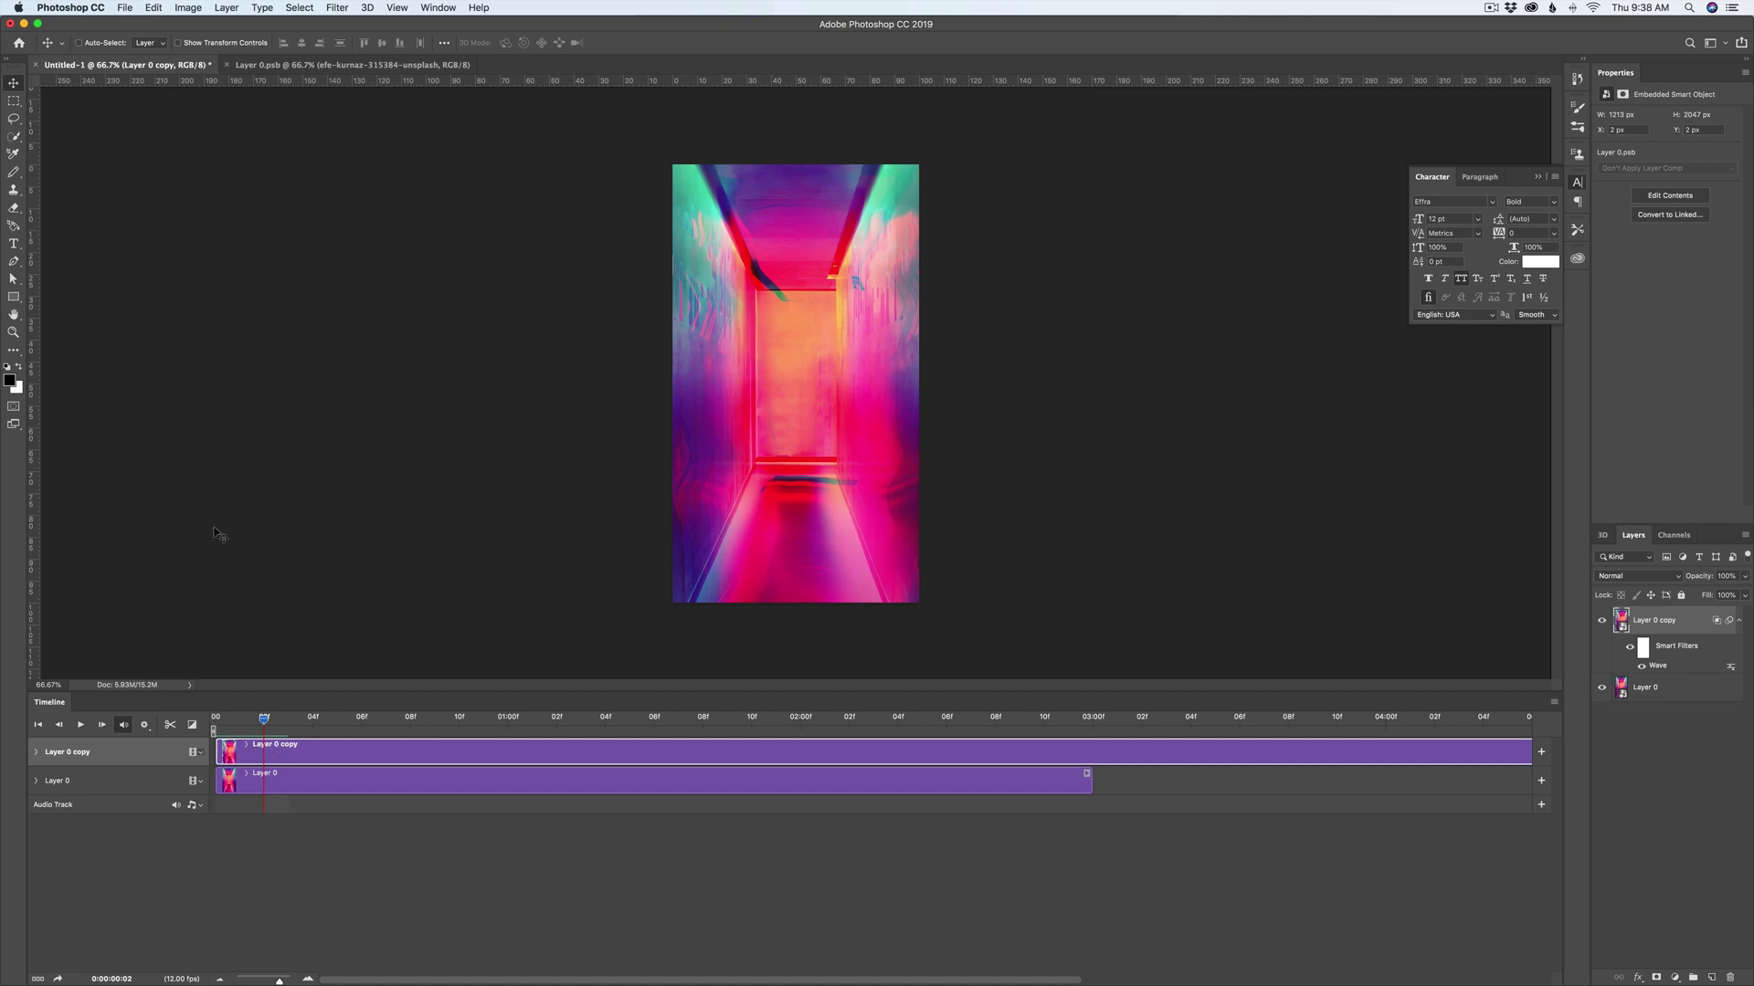
# Step: Assign the Opt+Cmd+V keyboard shortcut to Split at Playhead among the Timeline (Video) panel commands and accept the shortcut settings
pyautogui.click(153, 8)
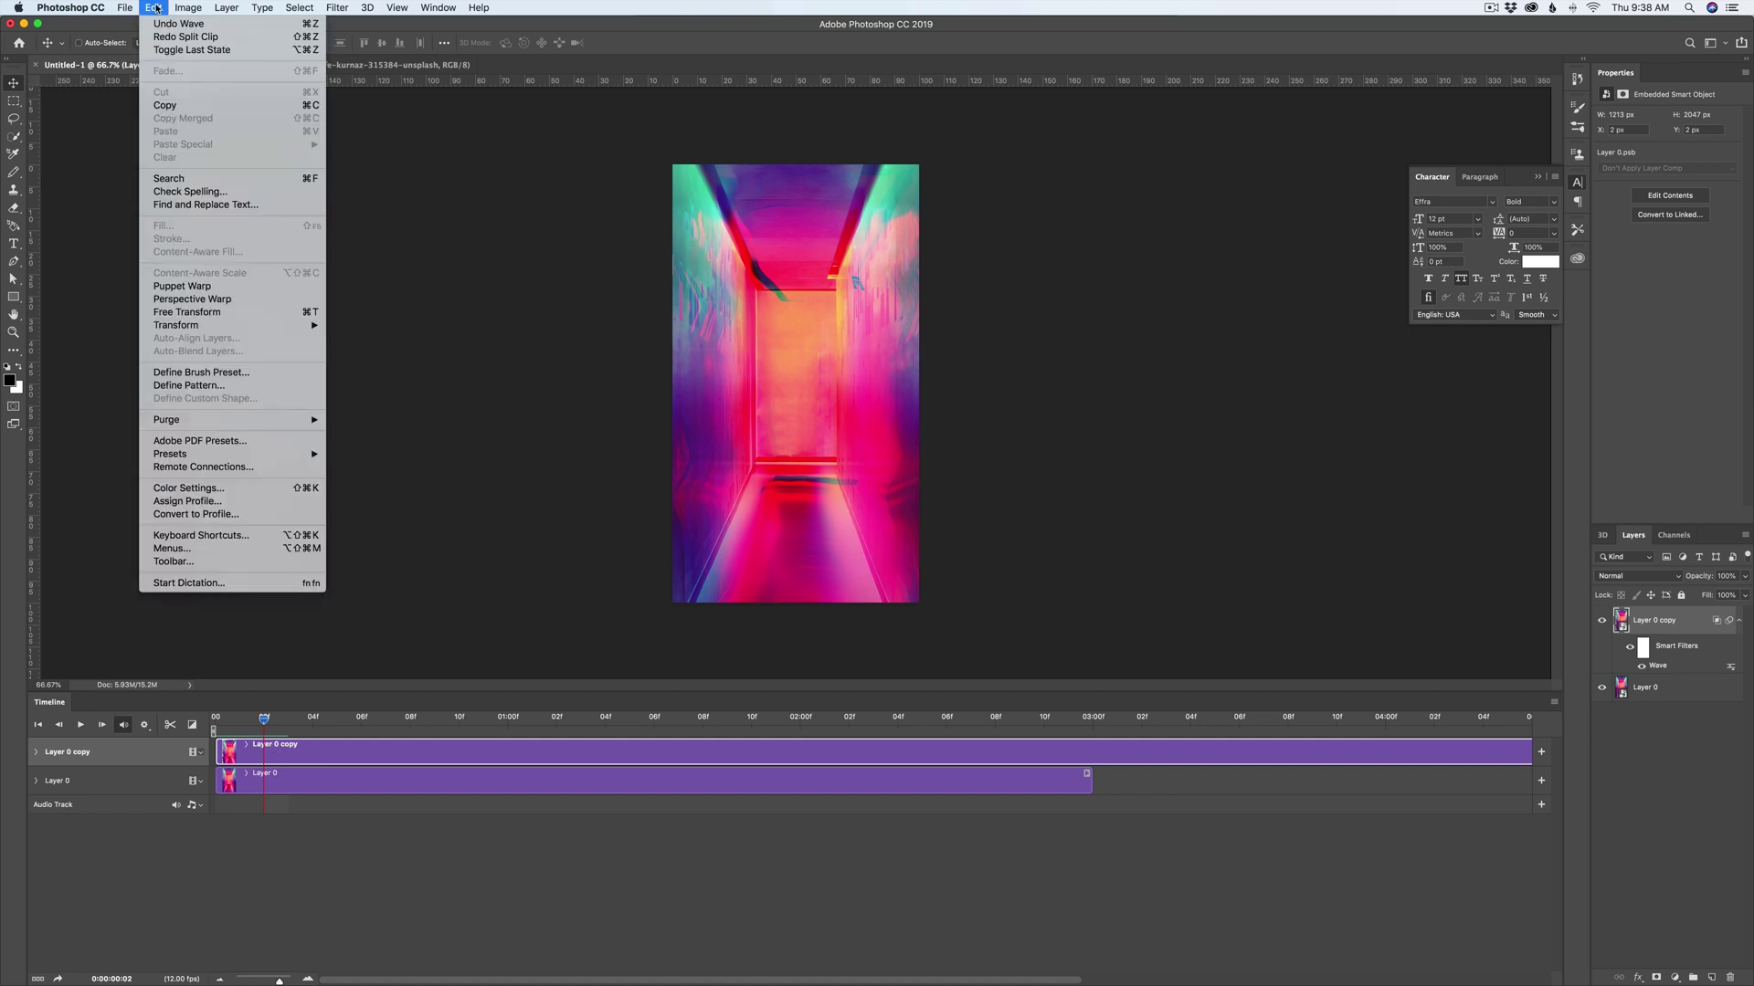
pyautogui.click(201, 537)
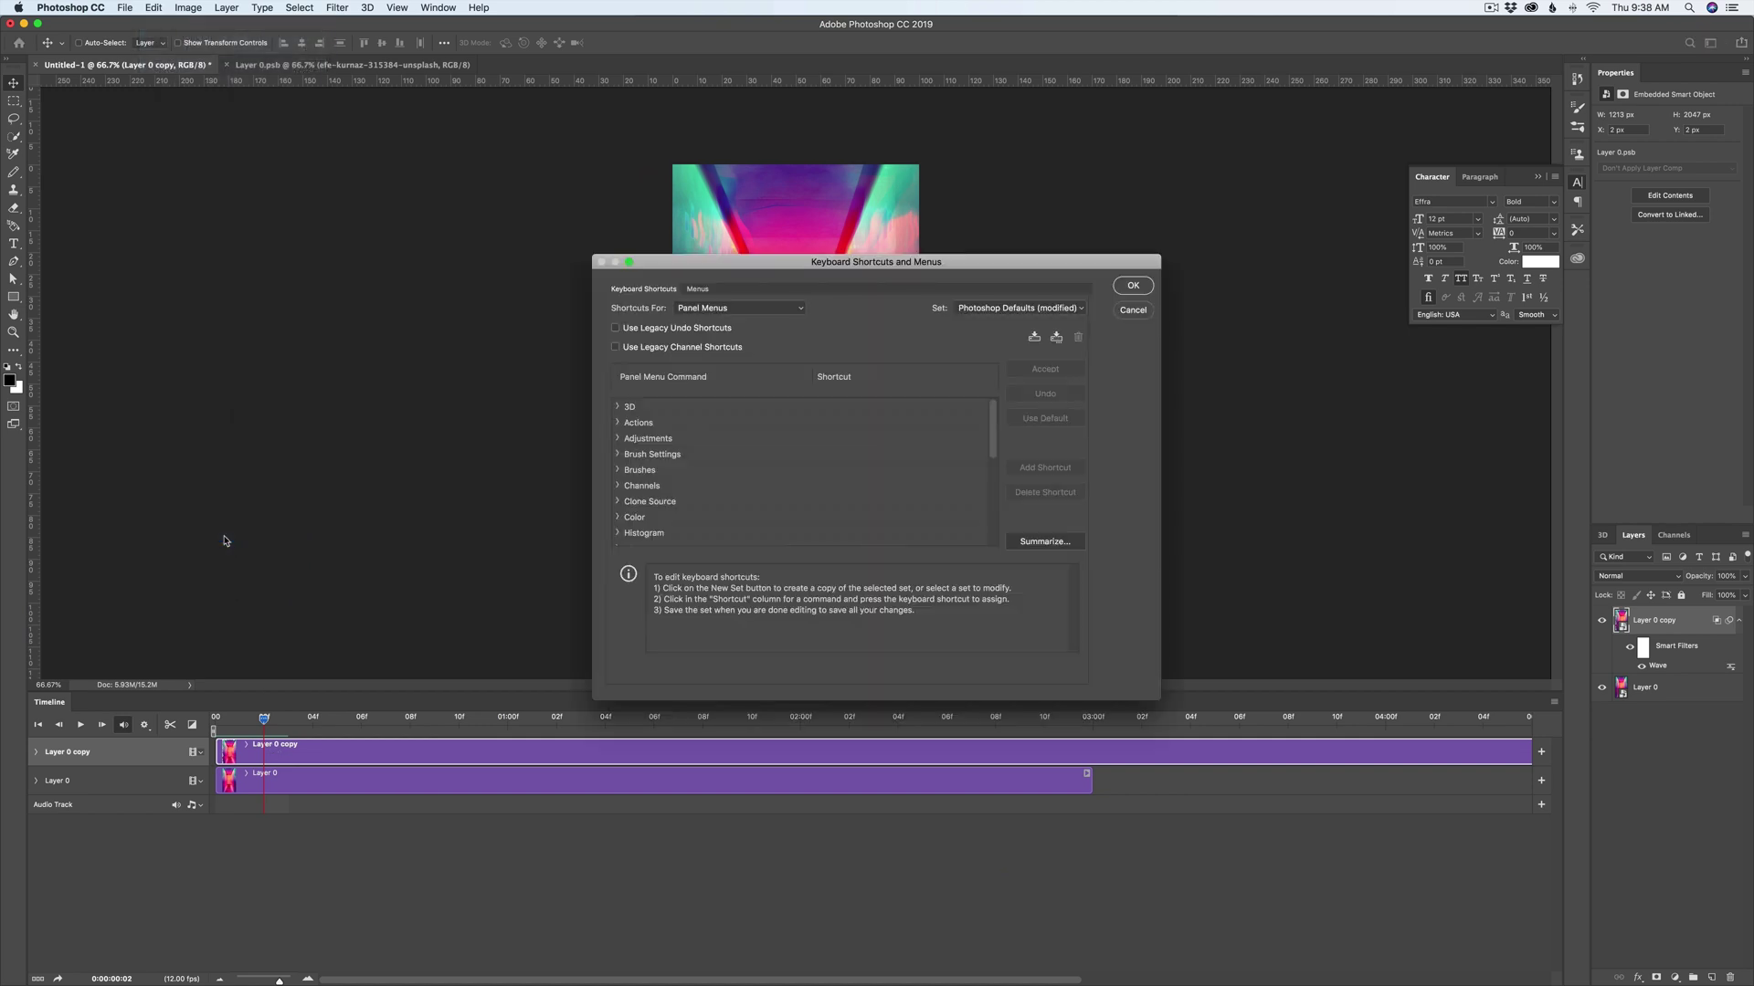
pyautogui.click(704, 308)
pyautogui.click(702, 311)
pyautogui.scroll(-5, 668, 490)
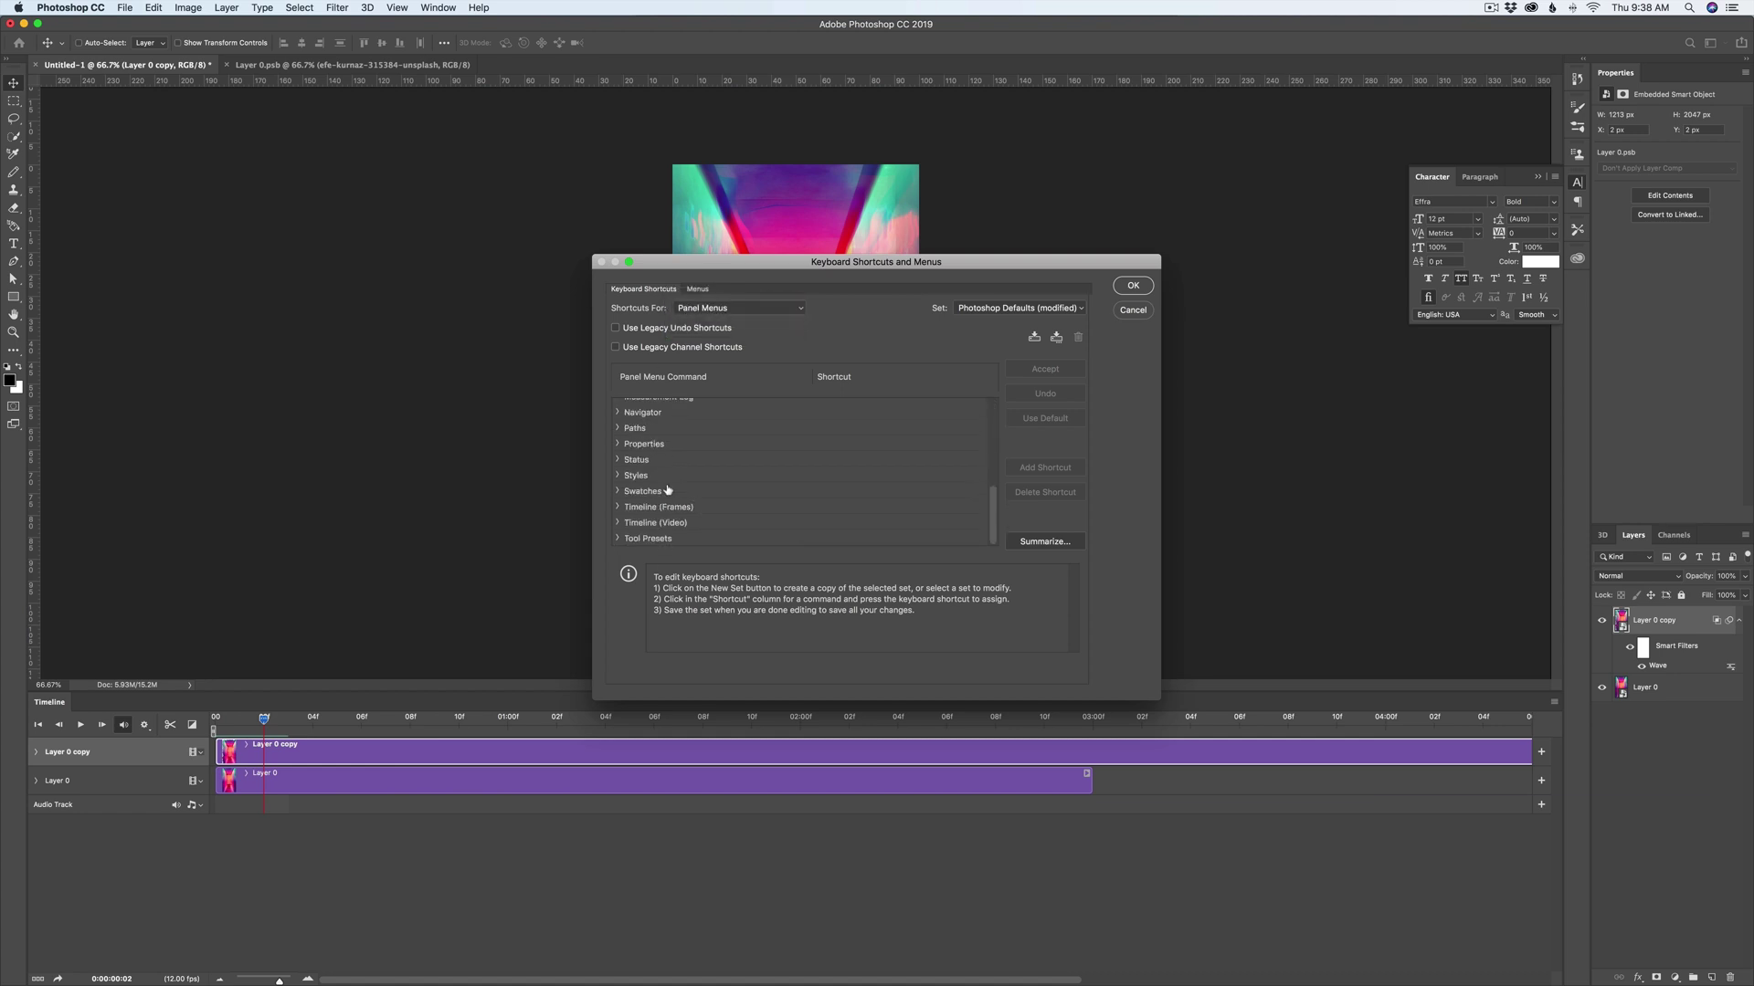
pyautogui.click(618, 525)
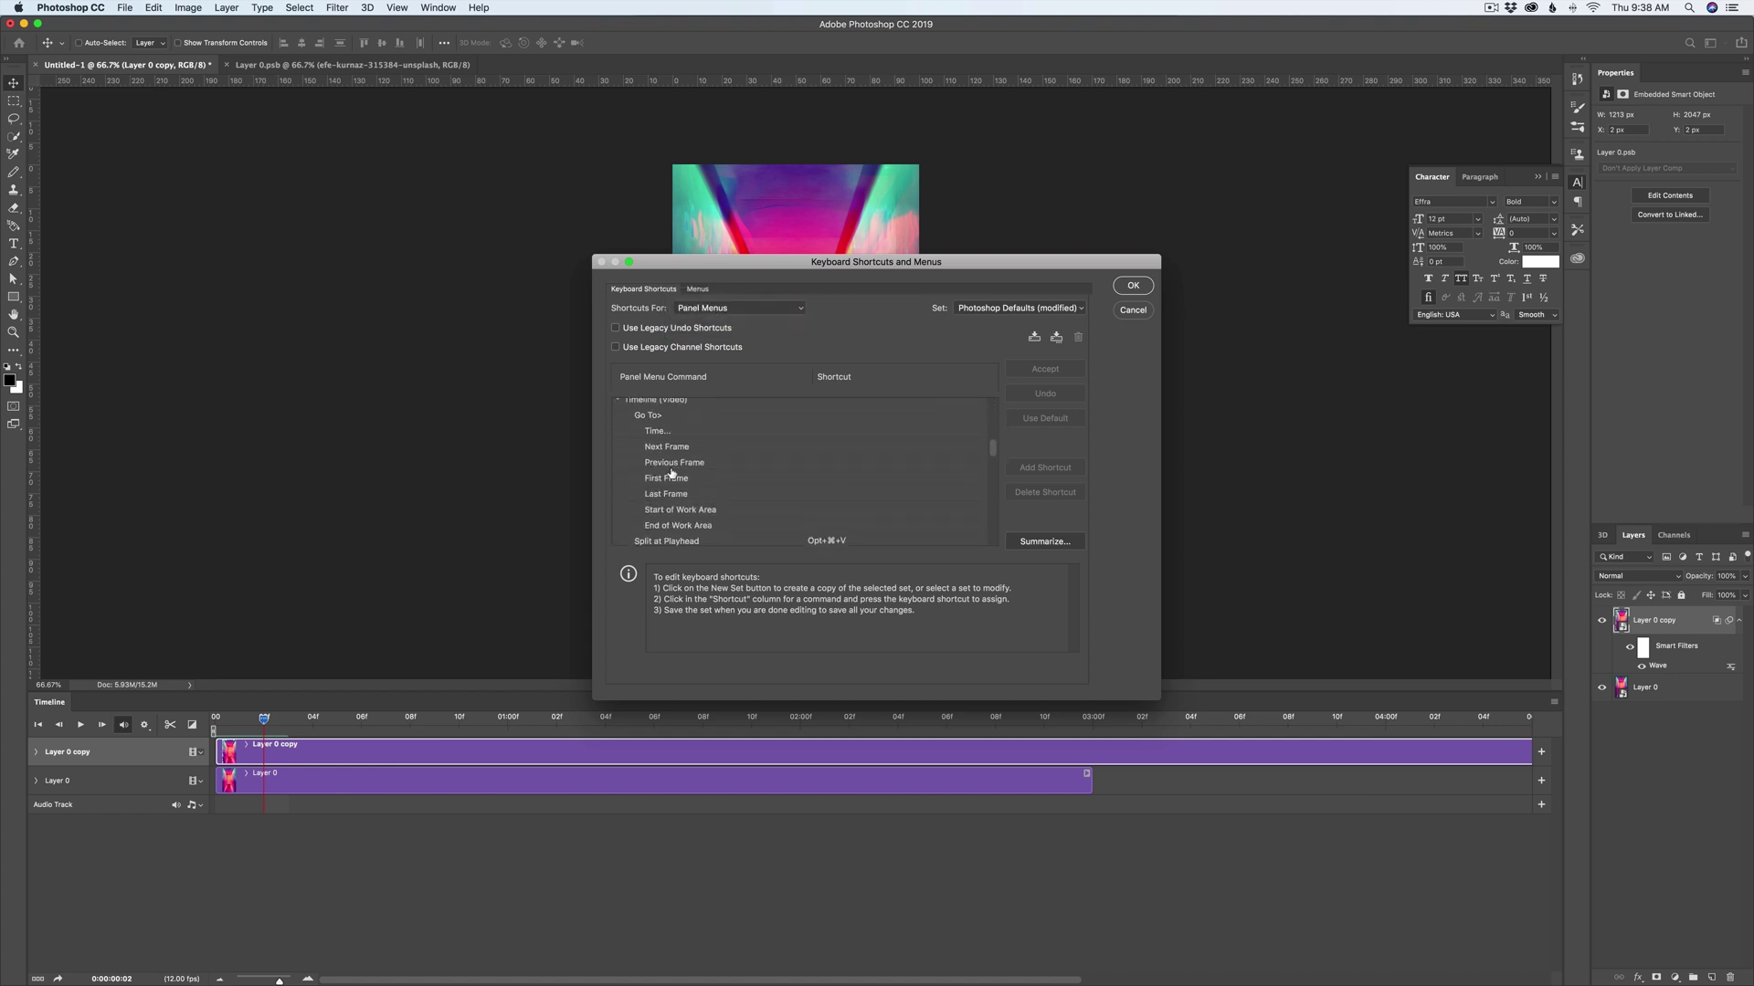
pyautogui.scroll(-1, 671, 528)
pyautogui.click(673, 522)
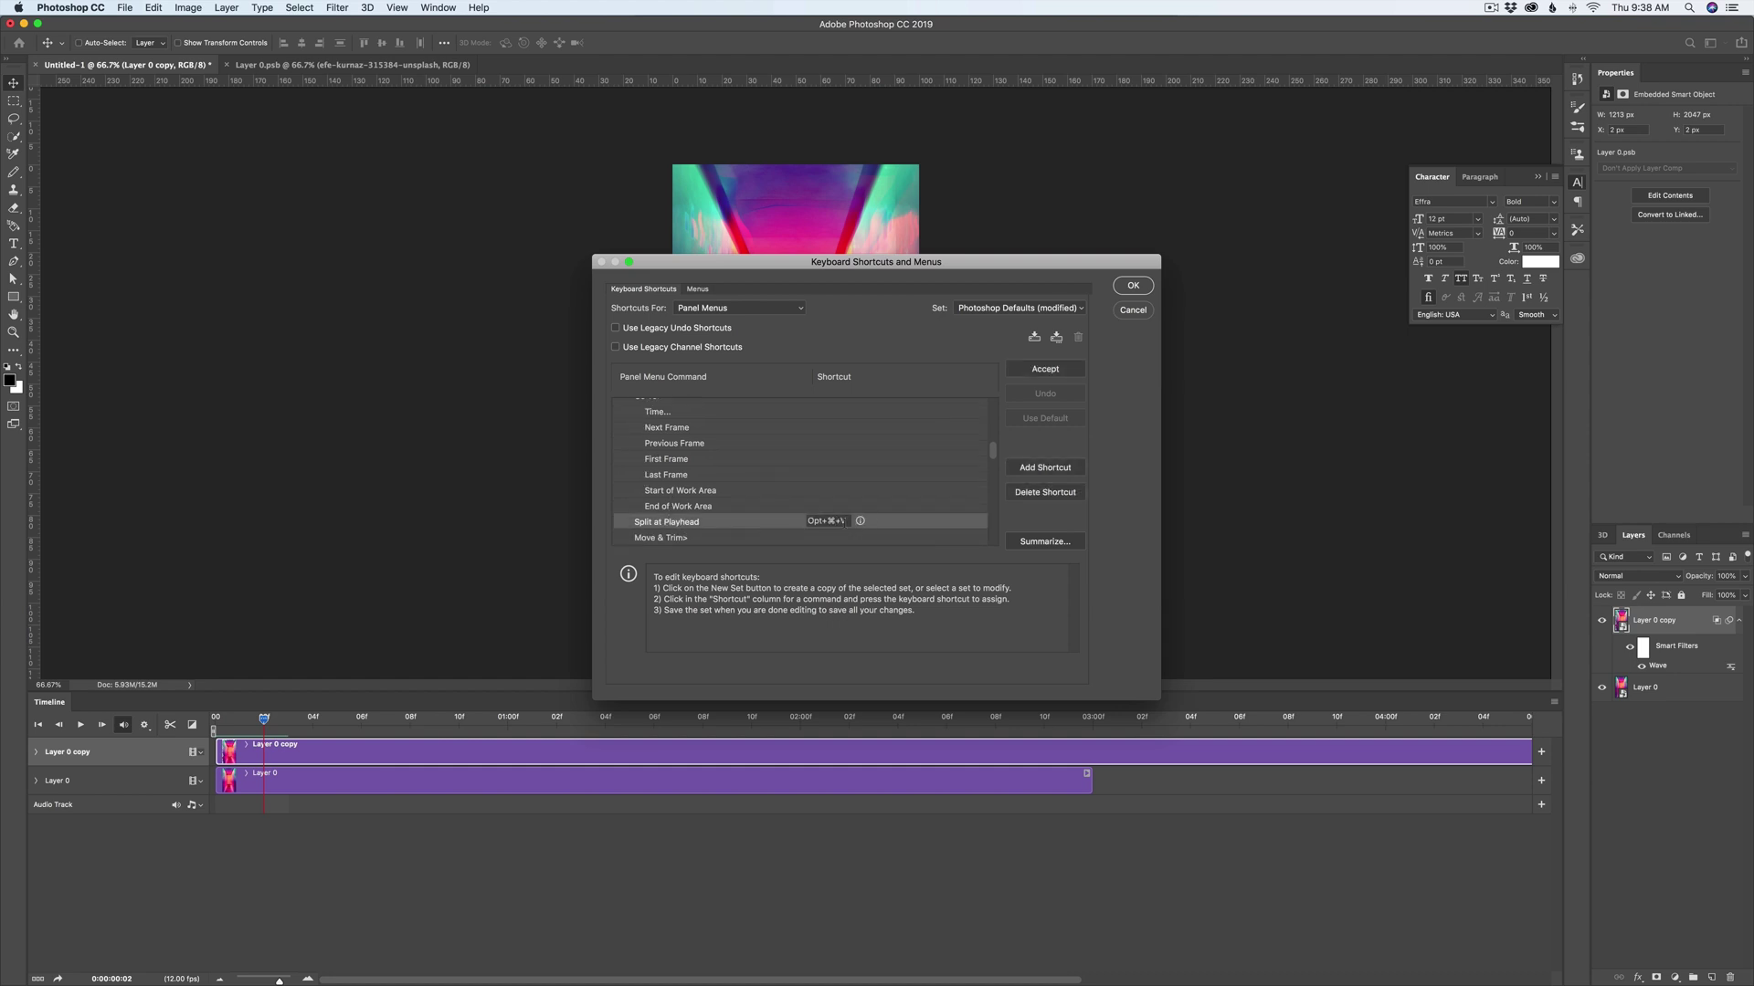
pyautogui.click(843, 521)
pyautogui.press('alt+super+c')
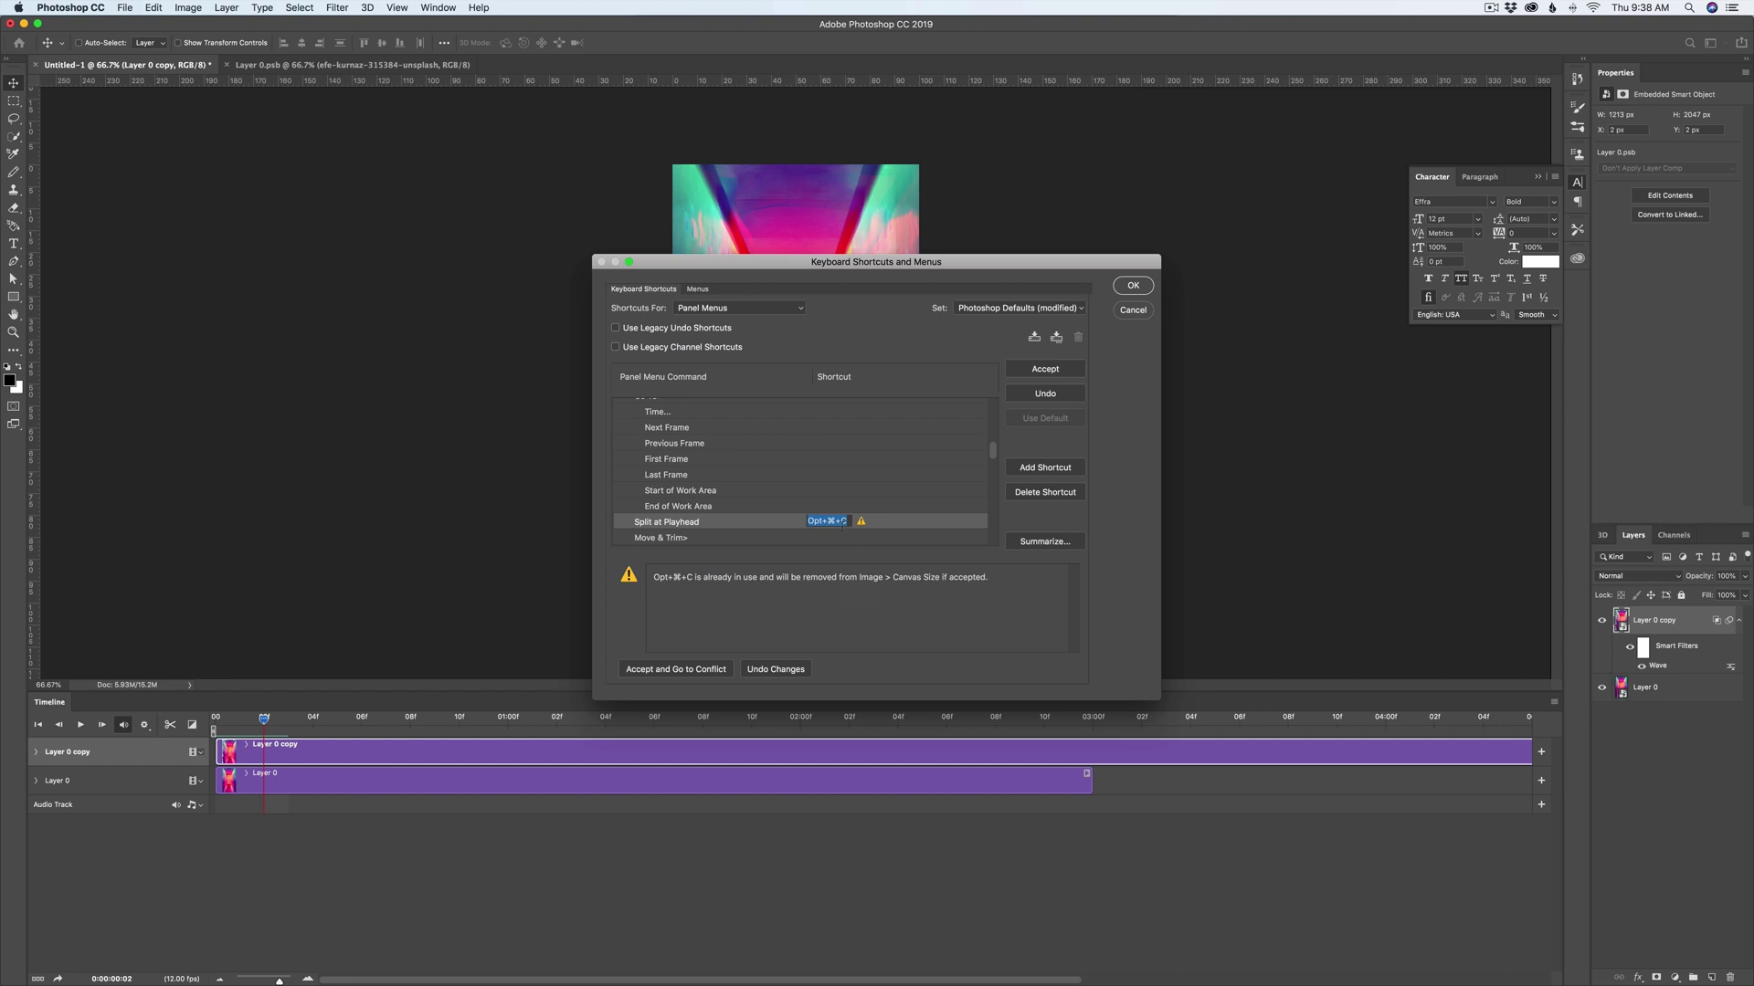
pyautogui.press('alt+super+v')
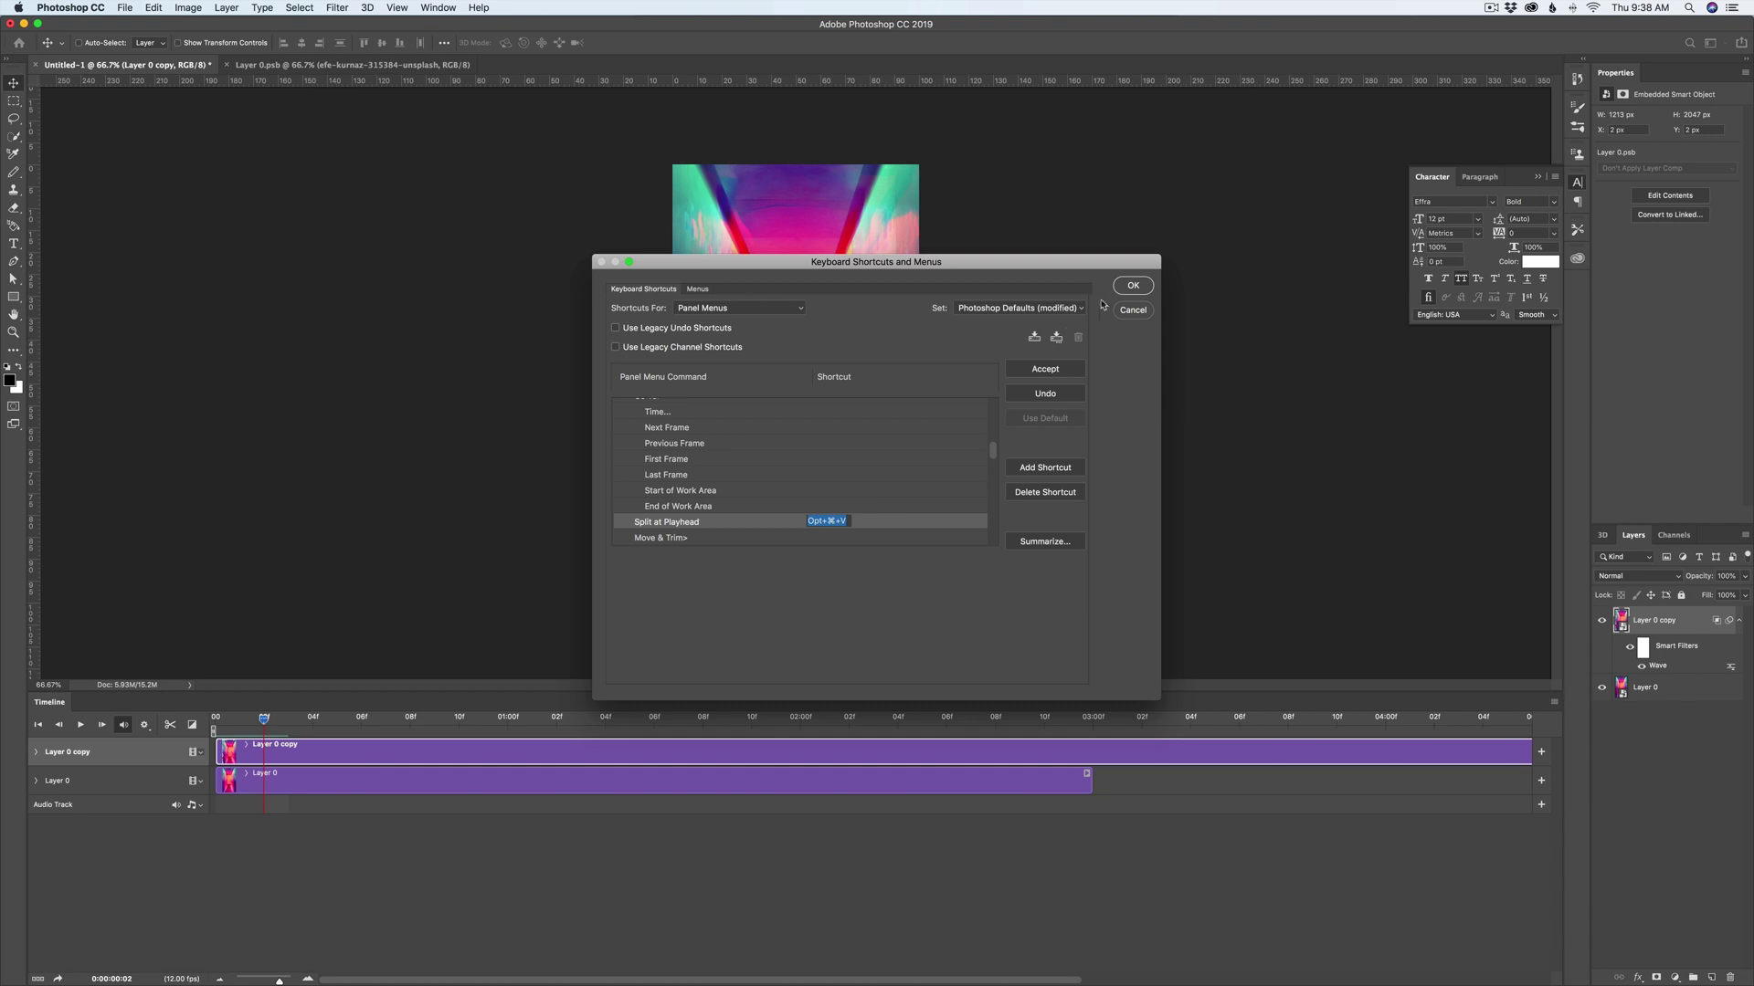
pyautogui.press('Return')
pyautogui.press('Return')
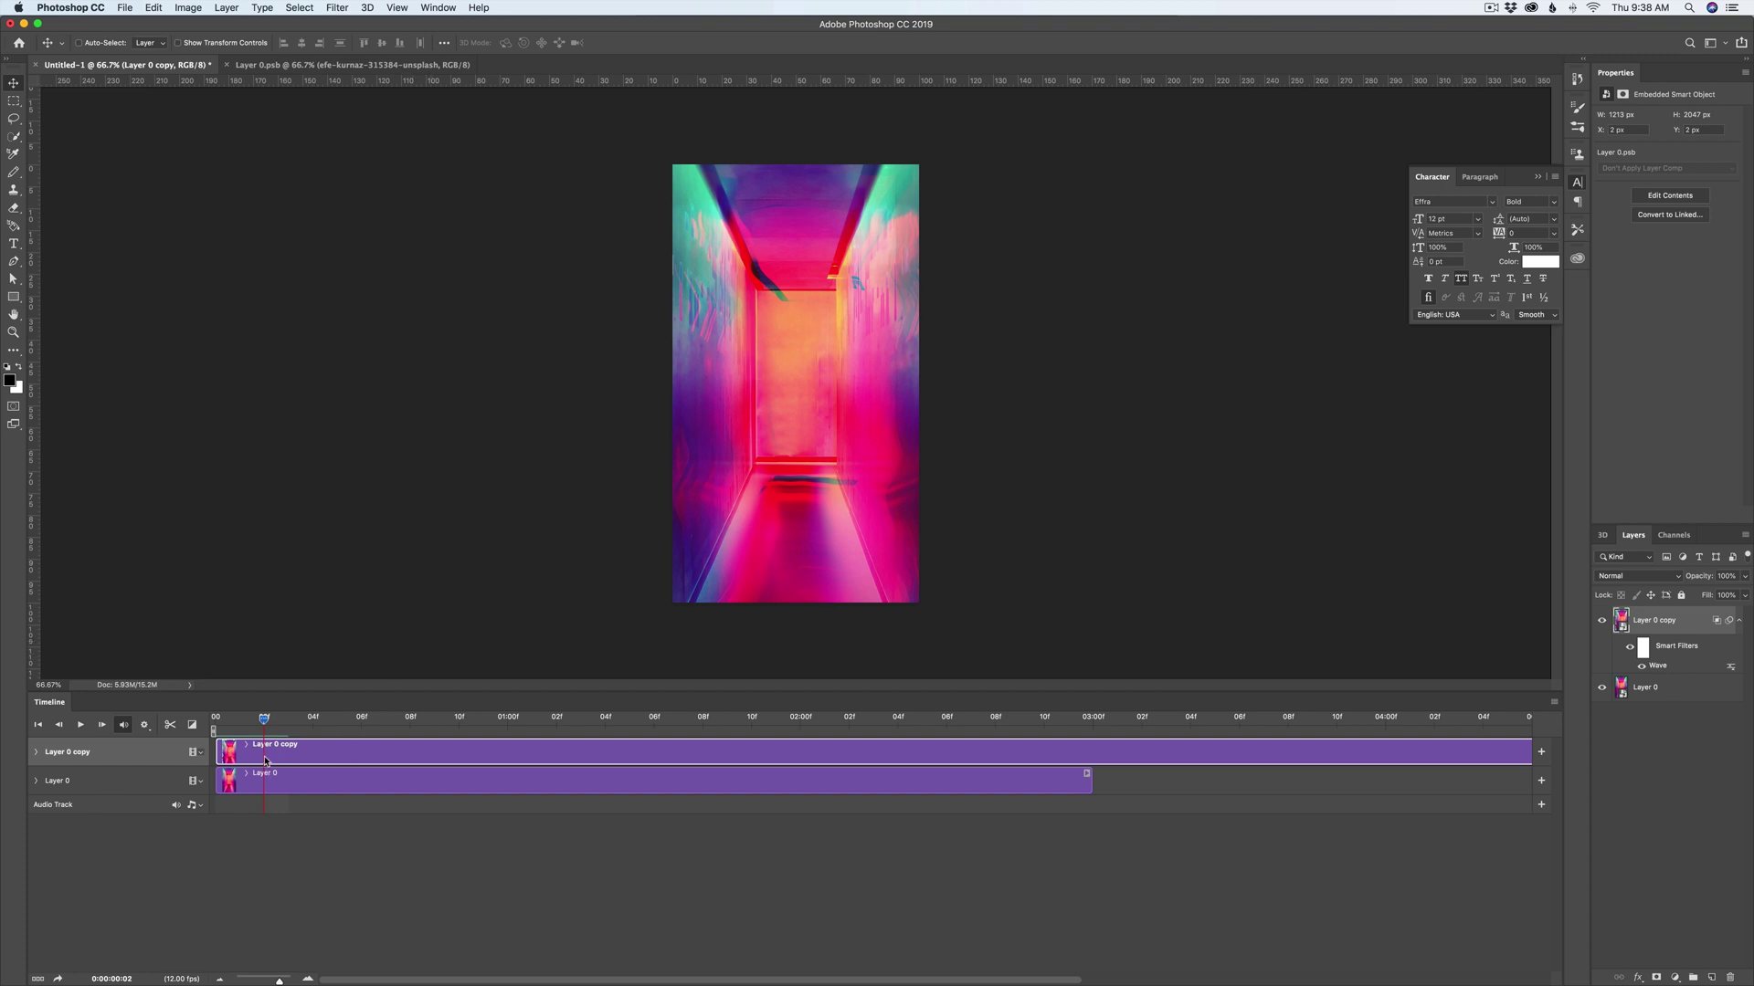
# Step: Split the Layer 0 copy clip at the playhead and select only the second part, Layer 0 copy 2
pyautogui.press('super+k')
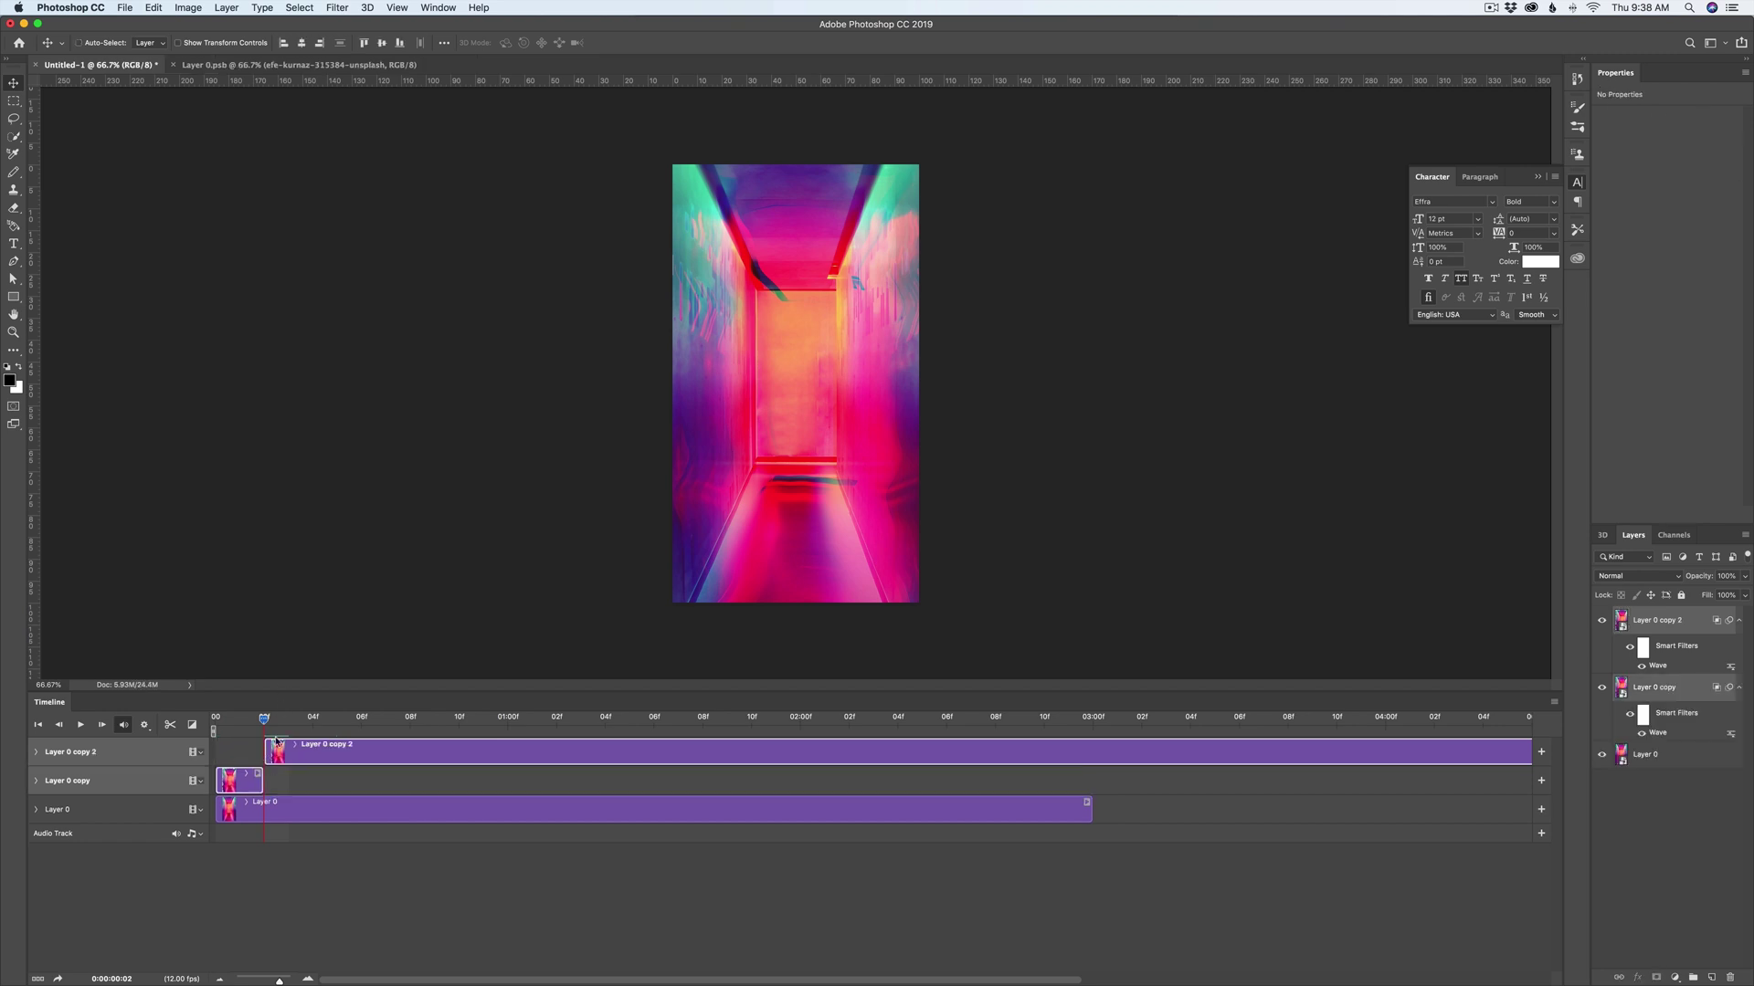
pyautogui.click(307, 767)
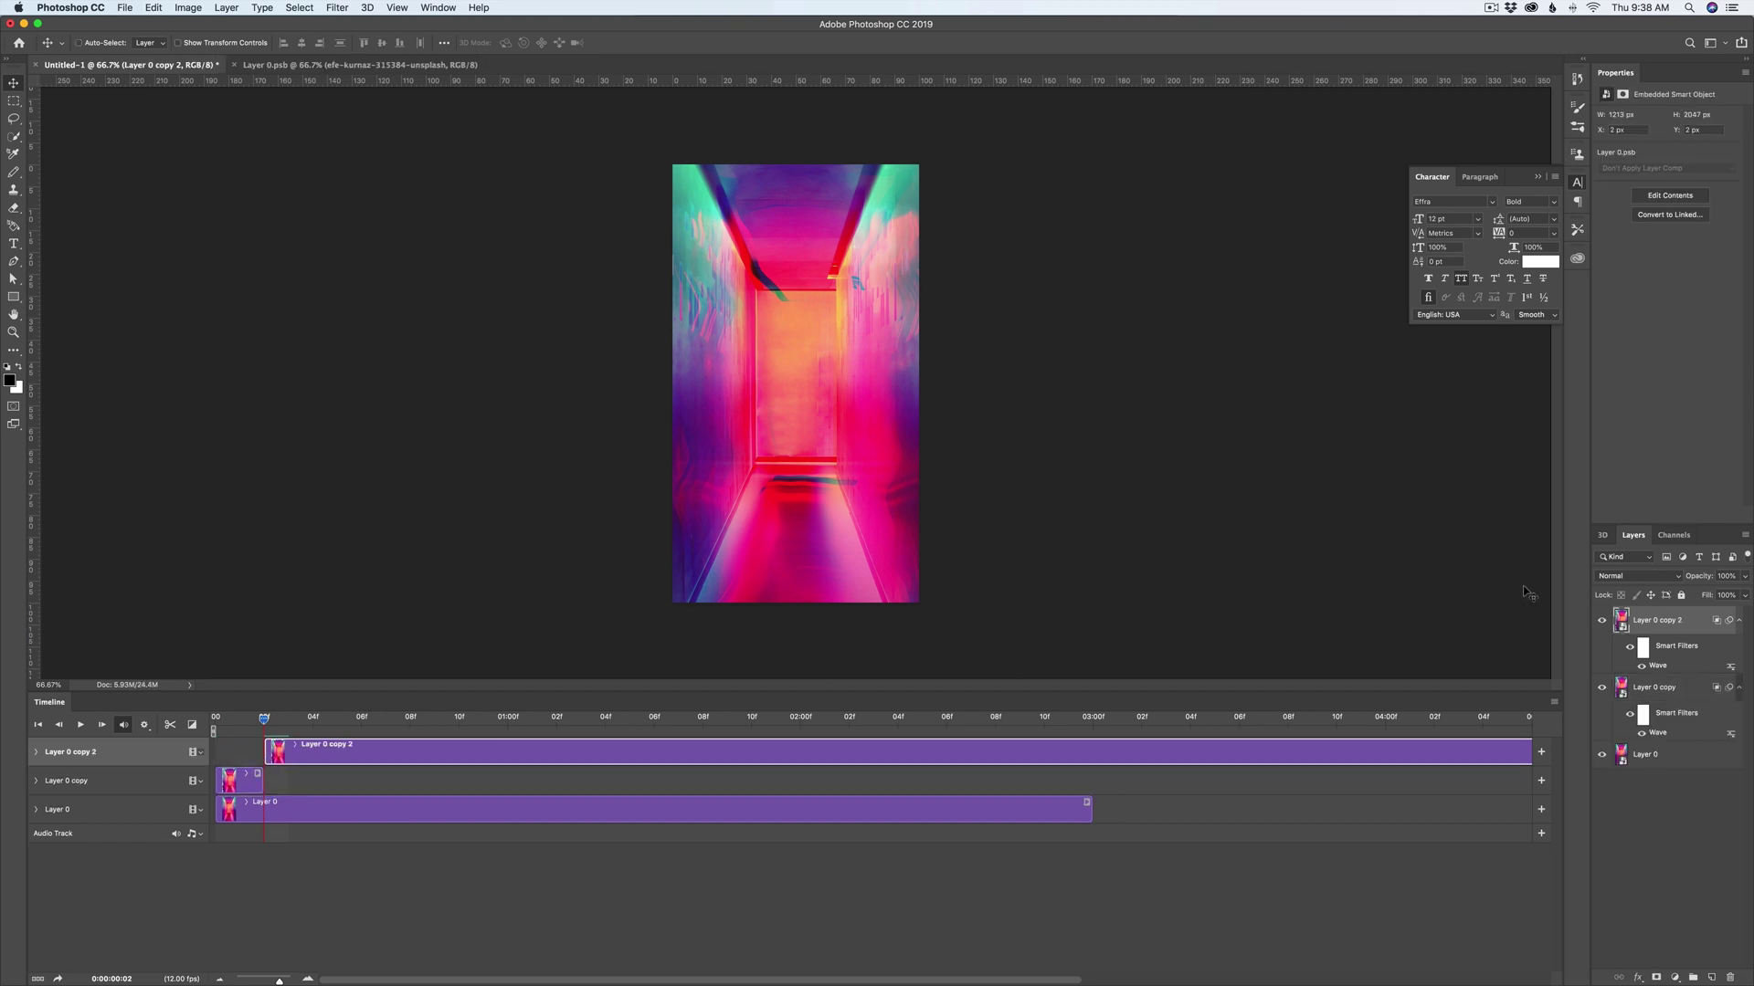
# Step: Randomize the Wave smart filter on Layer 0 copy 2 and accept the new distortion
pyautogui.doubleClick(1658, 665)
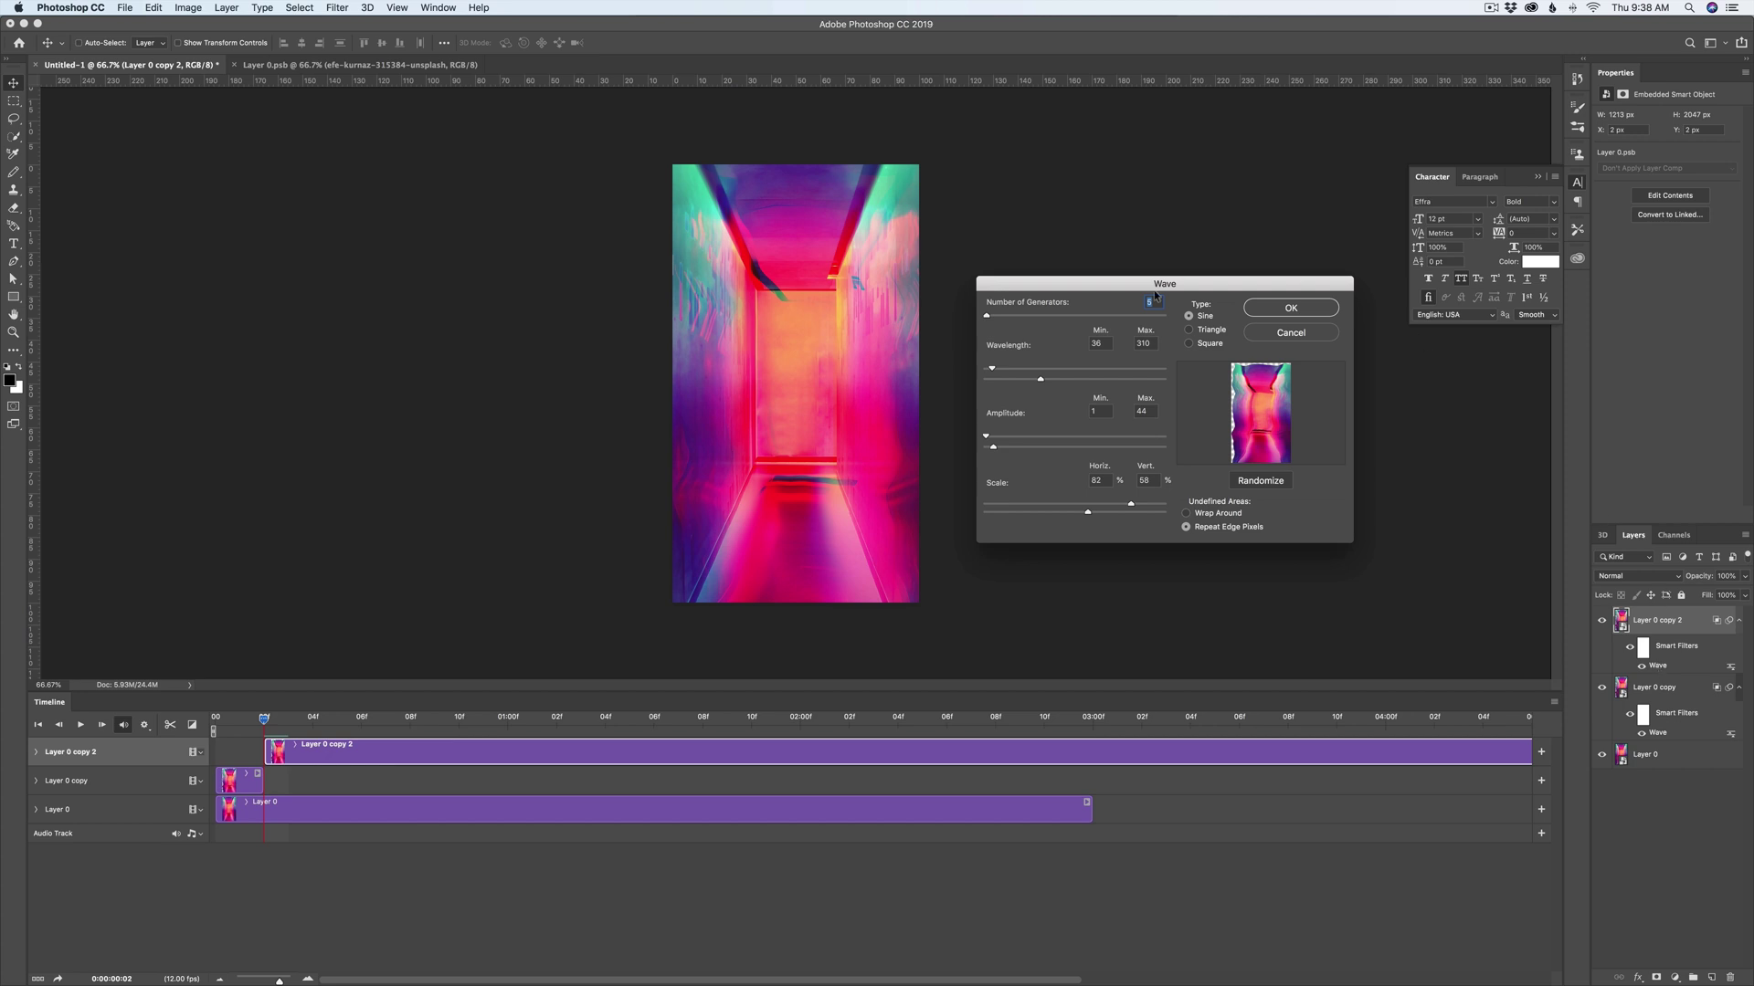
pyautogui.click(1269, 481)
pyautogui.click(1270, 481)
pyautogui.click(1290, 308)
# Step: Split the Layer 0 copy 2 clip at 0:00:00:04 and select only the part after the split
pyautogui.click(241, 721)
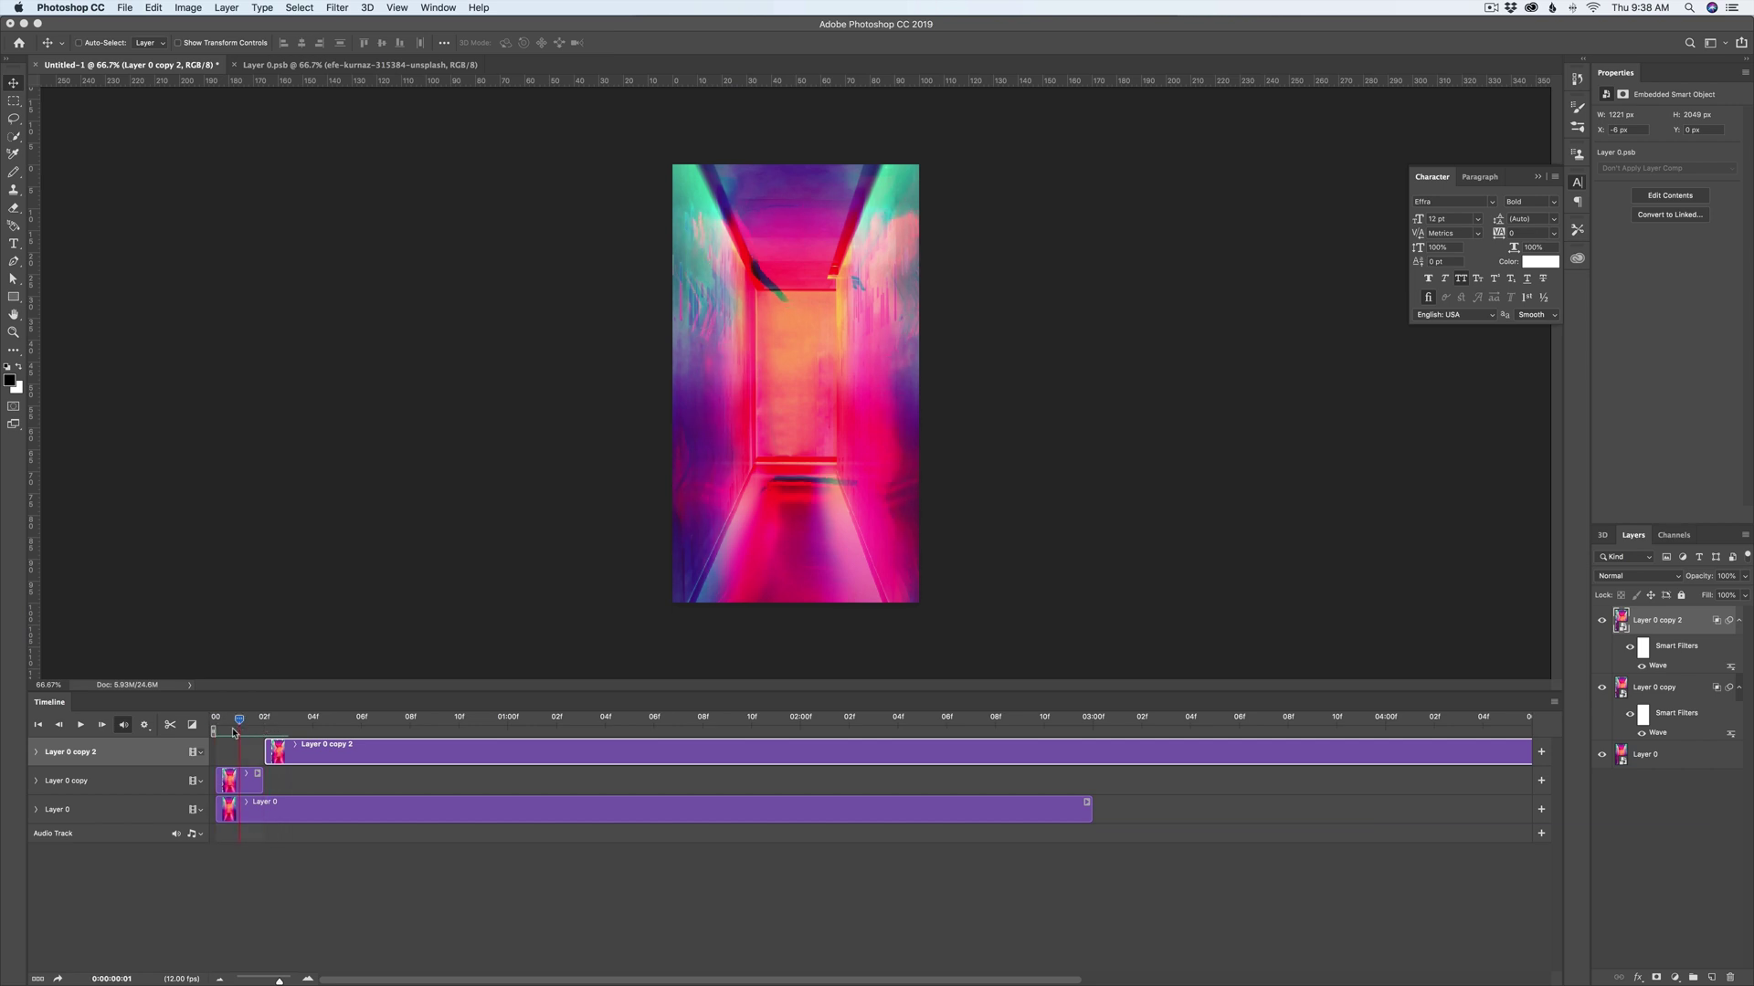
pyautogui.moveTo(270, 722); pyautogui.dragTo(308, 726)
pyautogui.press('super+k')
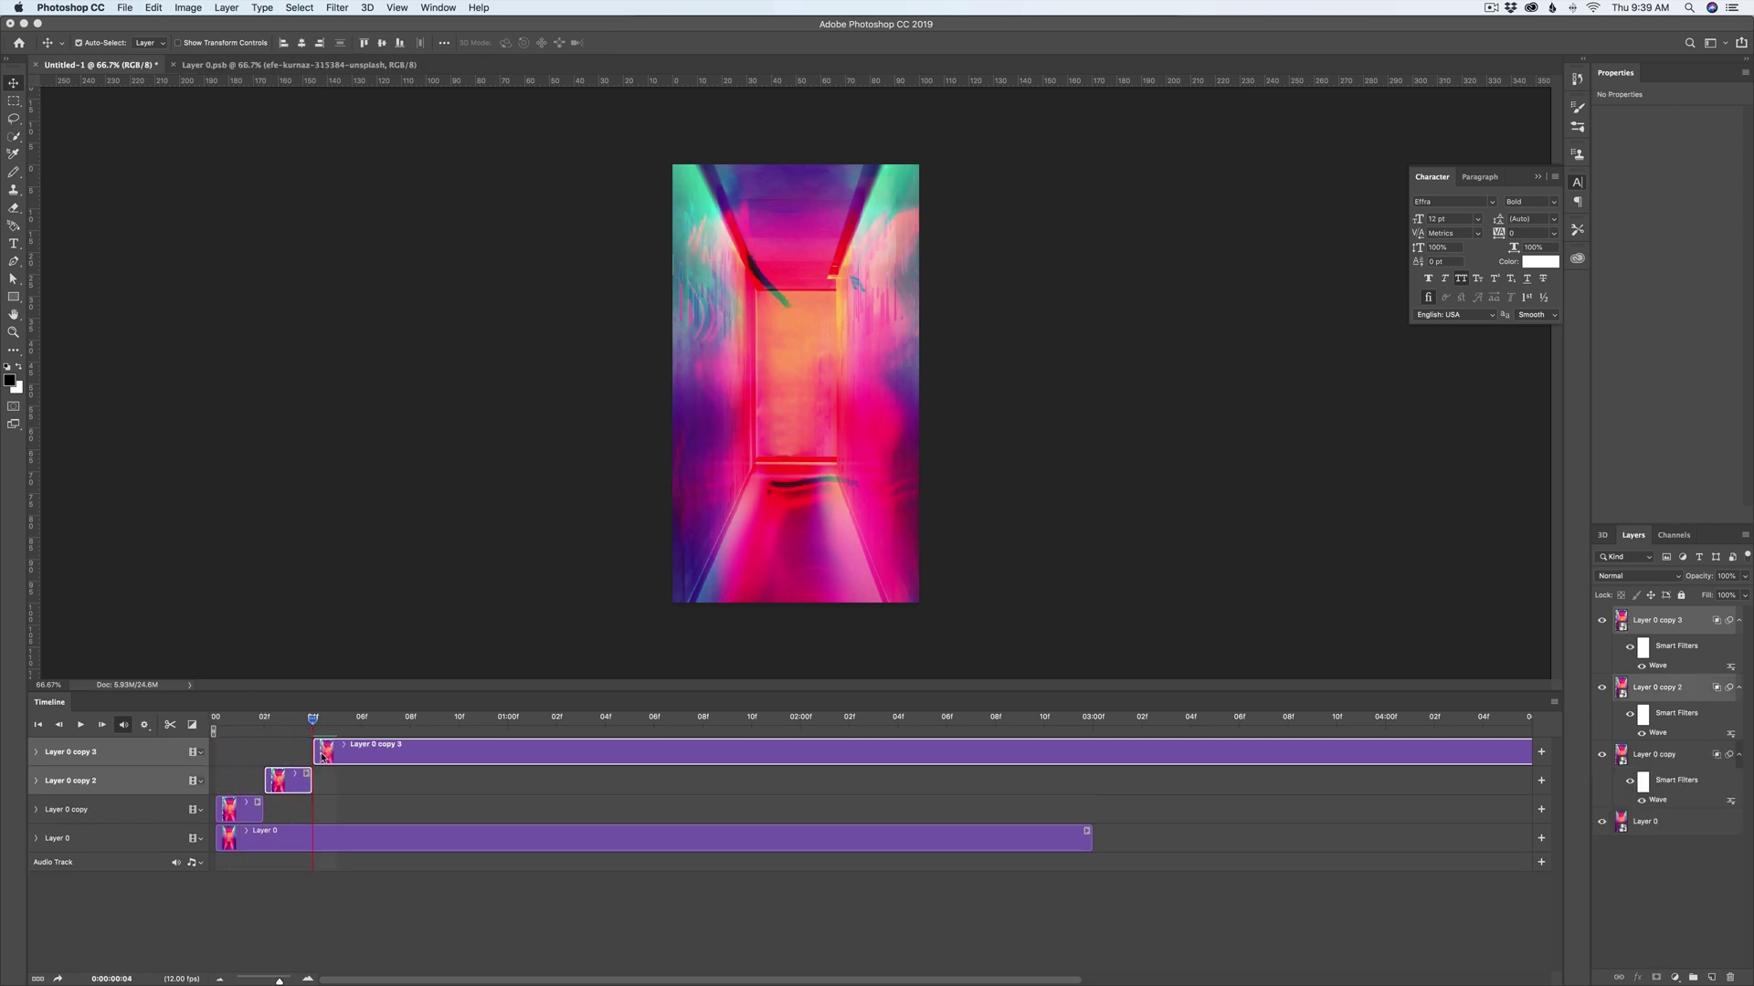
pyautogui.click(619, 786)
pyautogui.click(630, 763)
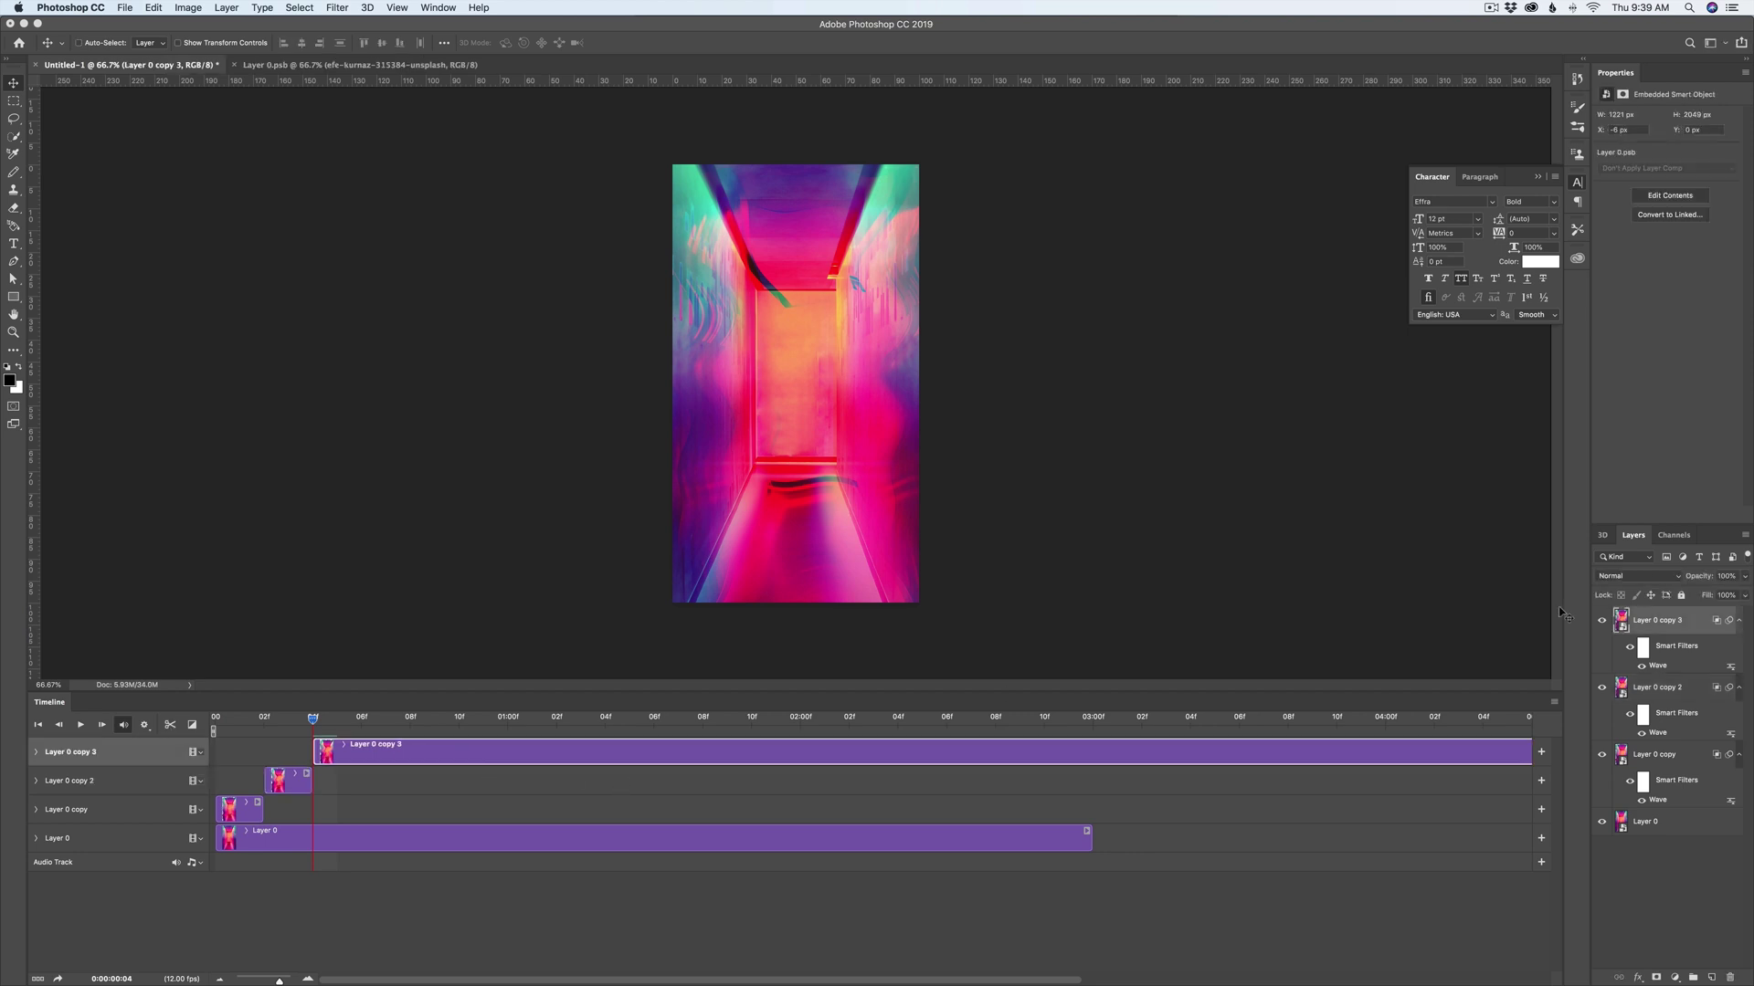
# Step: Randomize the Wave smart filter on Layer 0 copy 3 and accept the result
pyautogui.doubleClick(1661, 668)
pyautogui.click(1260, 481)
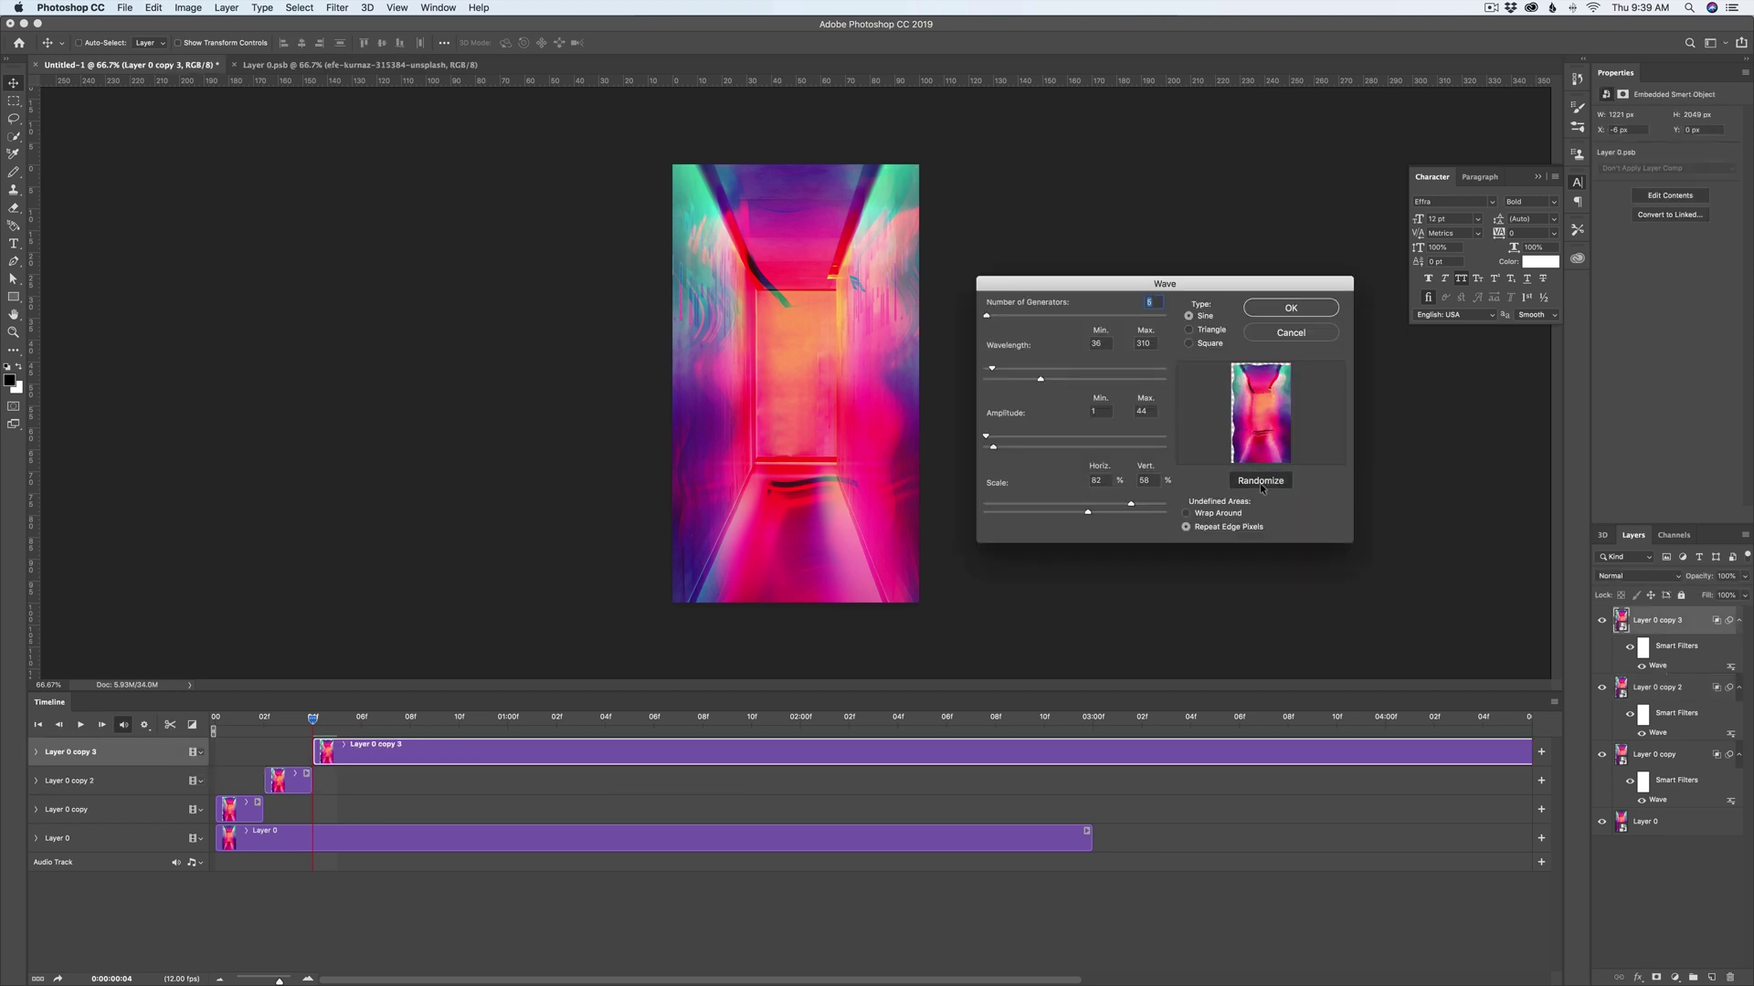
pyautogui.click(1261, 481)
pyautogui.press('Return')
# Step: Split the Layer 0 copy 3 clip at 0:00:00:06 and randomize the Wave filter on the part after the split
pyautogui.click(362, 726)
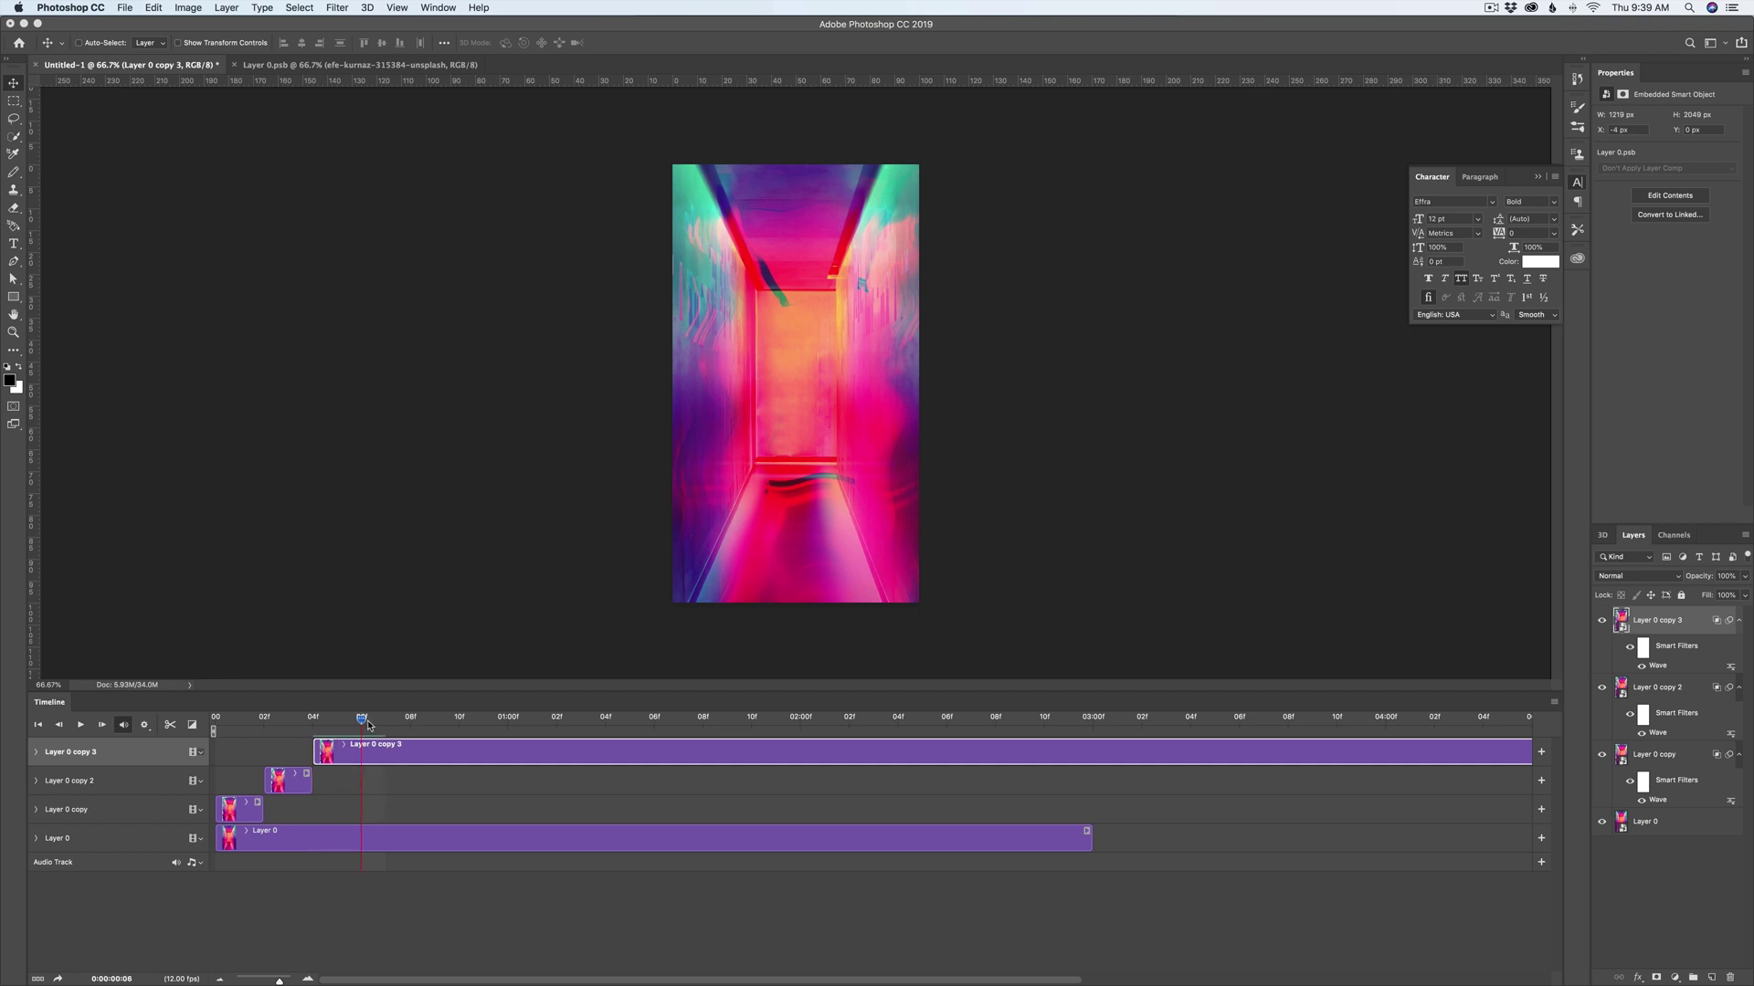
pyautogui.press('super+shift+d')
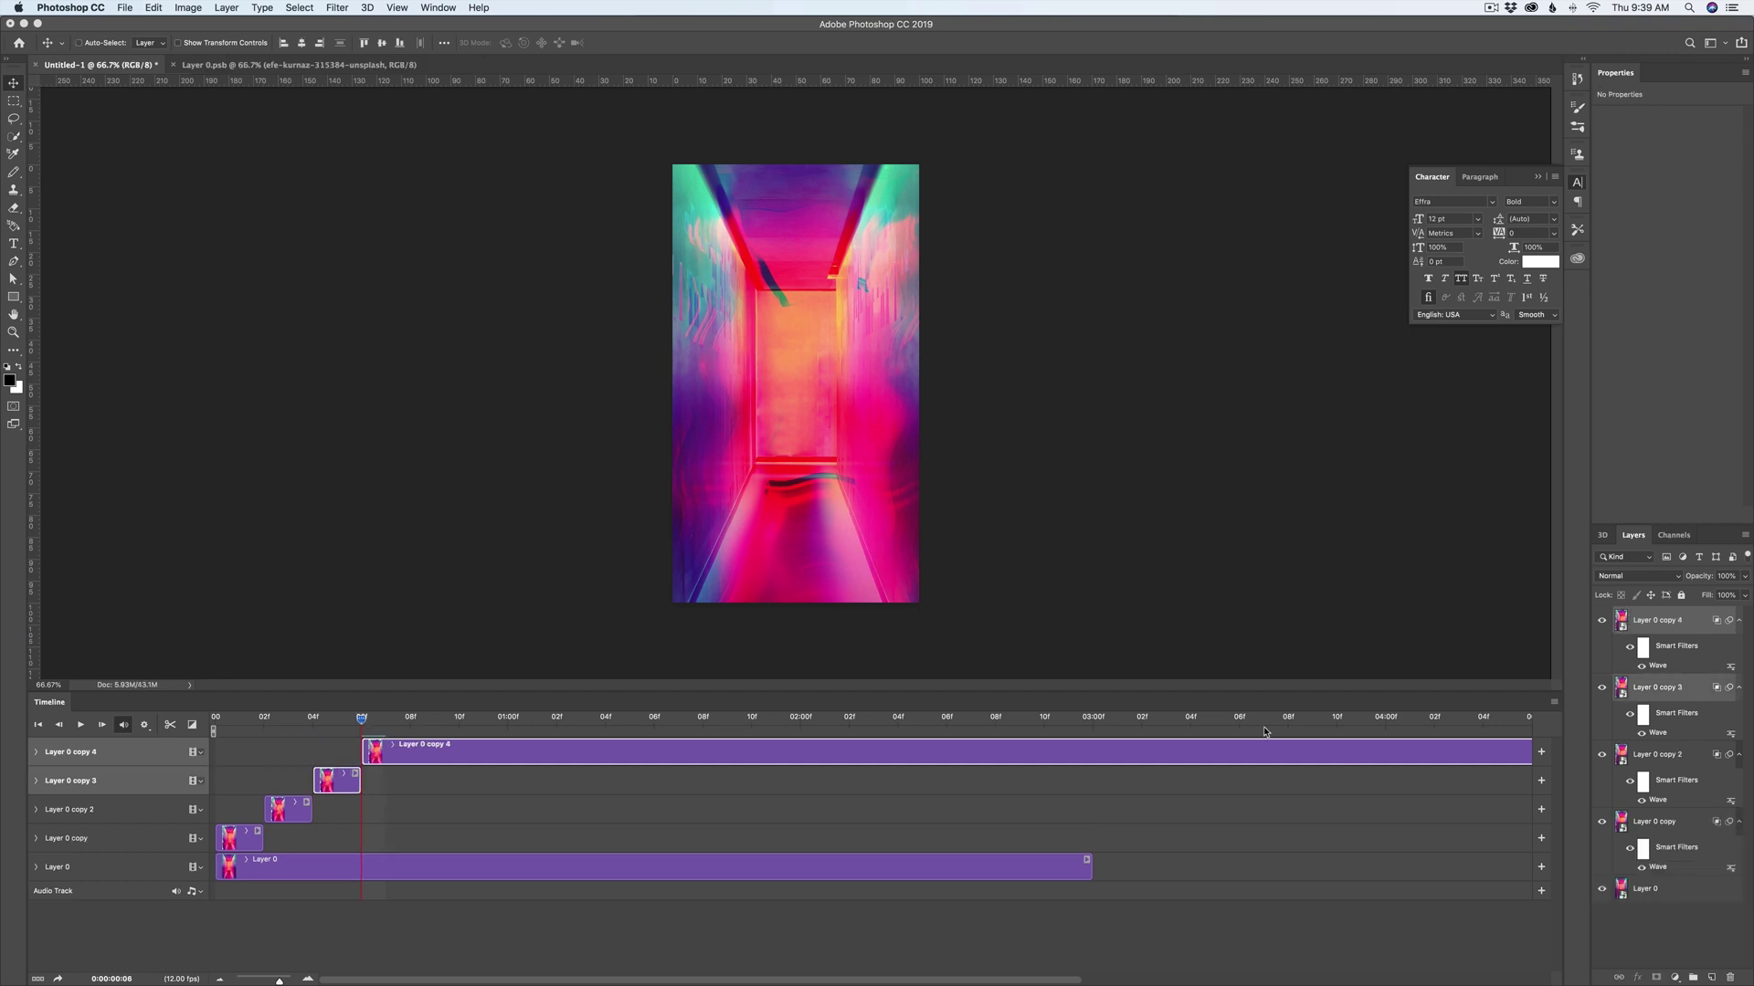
pyautogui.doubleClick(1658, 665)
pyautogui.click(1248, 480)
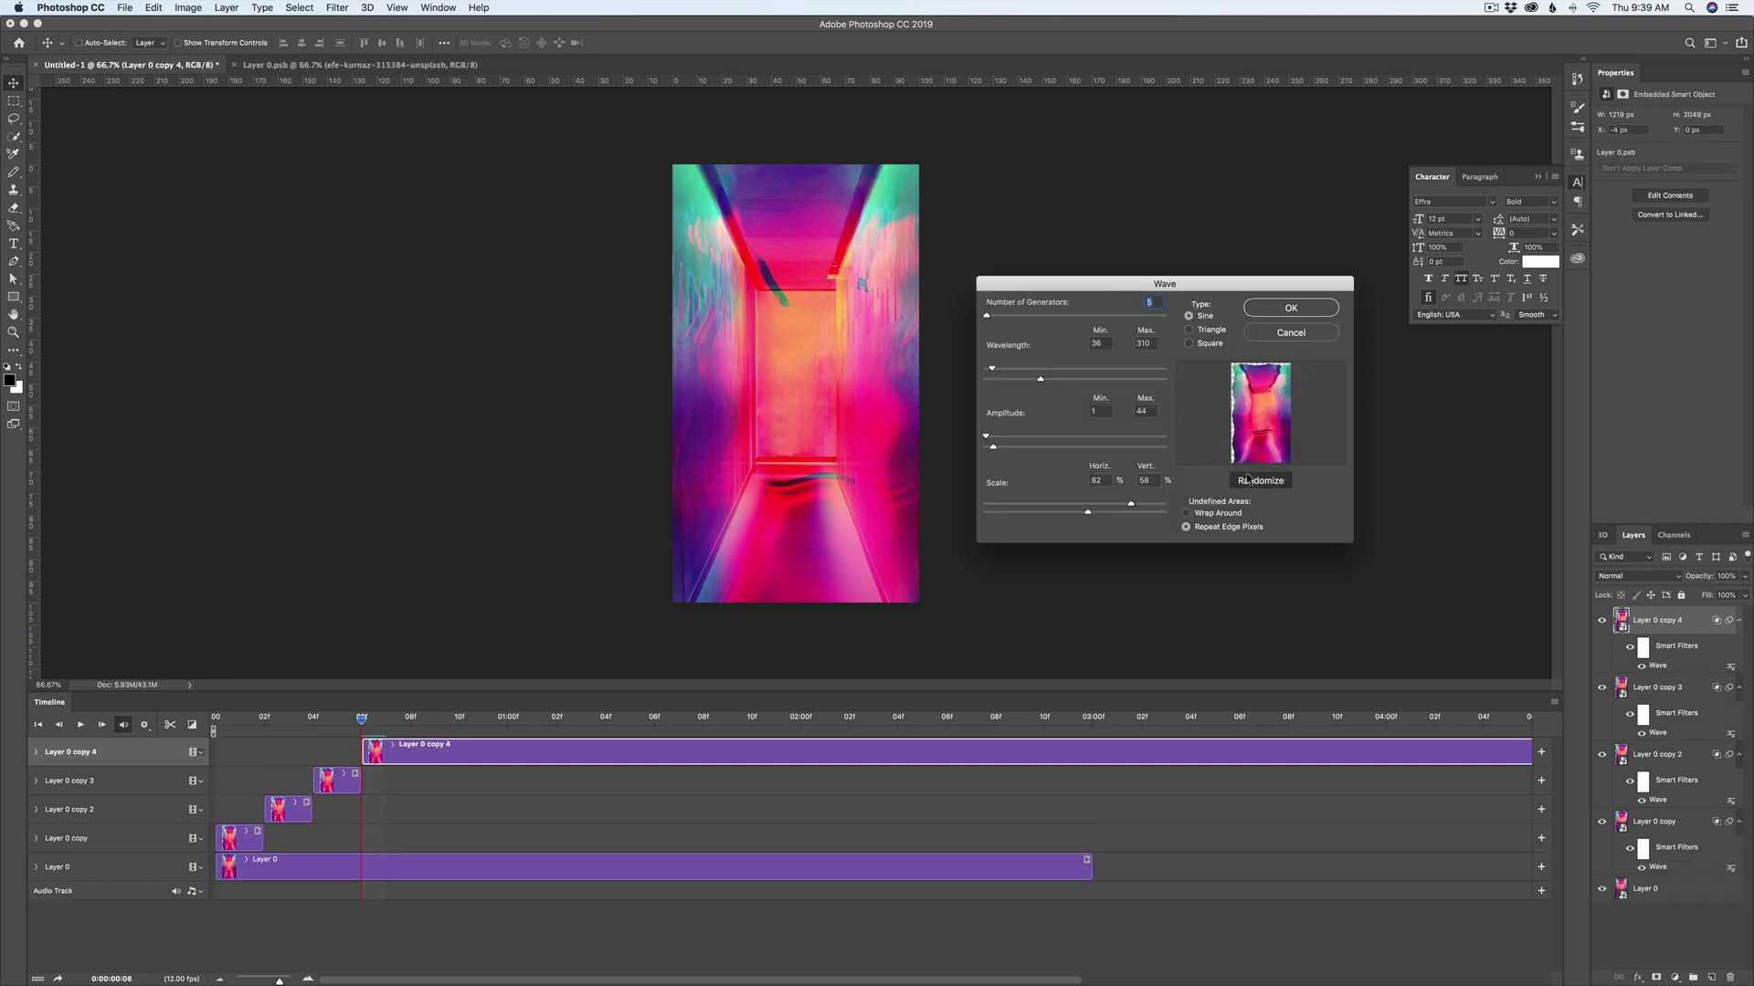
pyautogui.click(1291, 307)
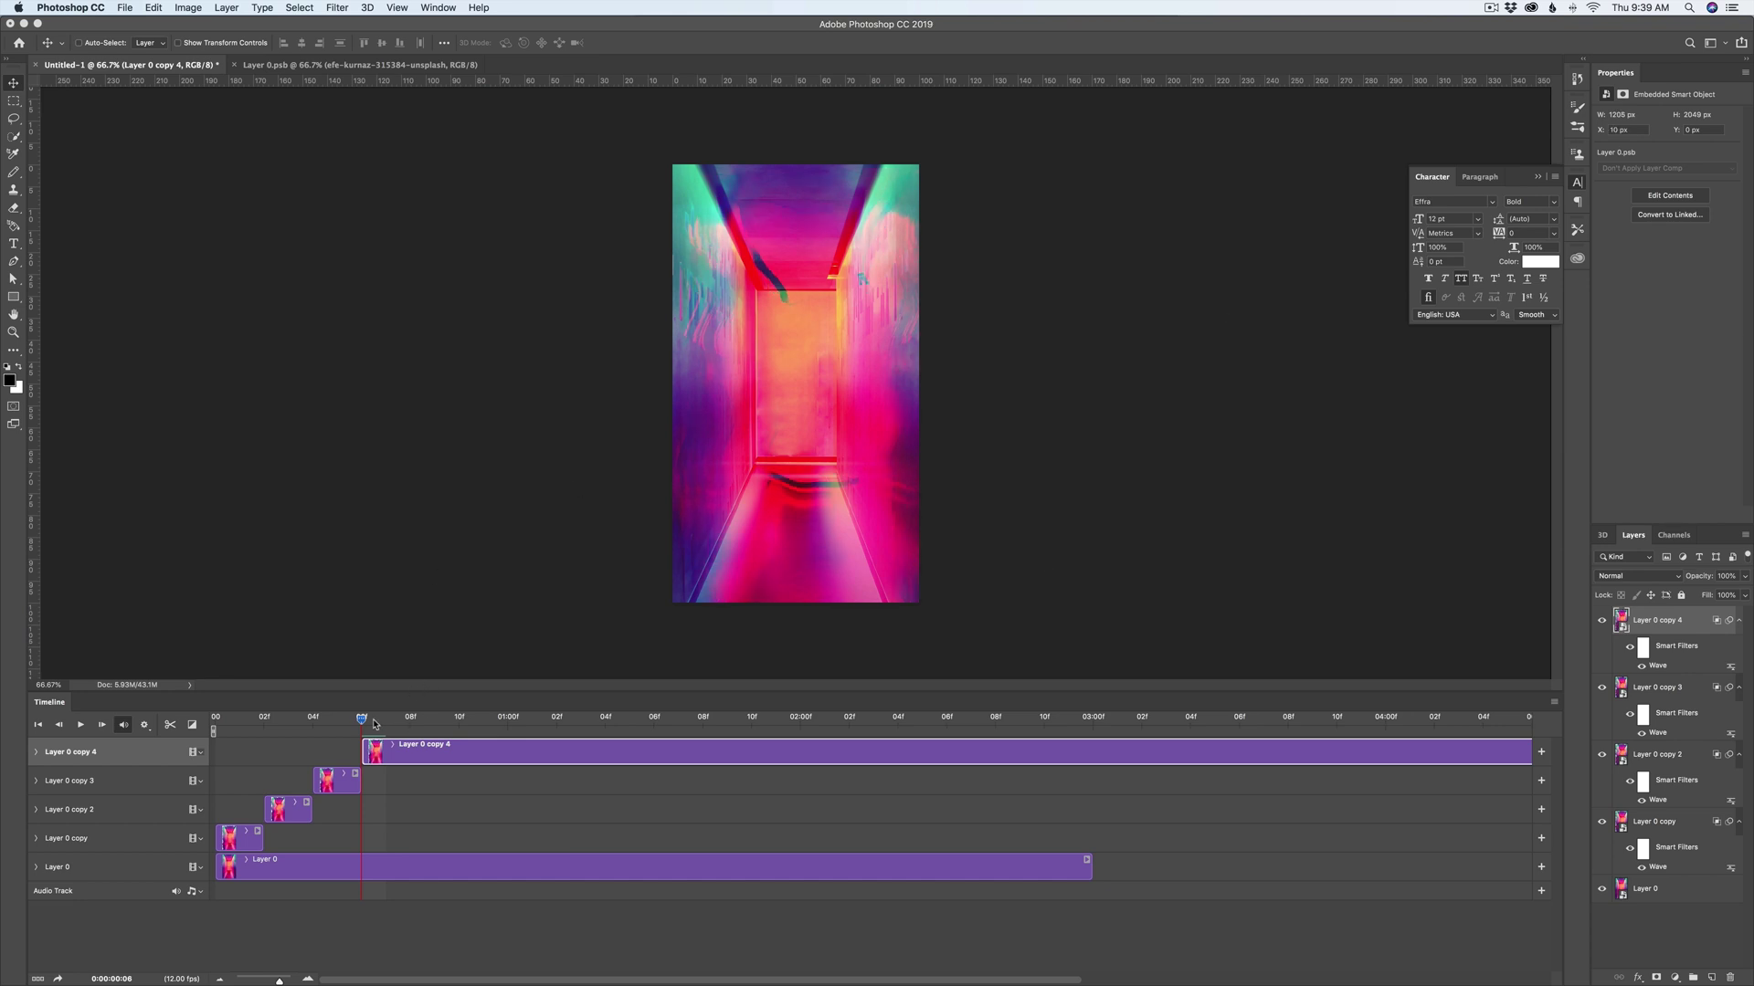
# Step: Keep splitting the topmost clip every two frames up to 0:00:01:02, randomizing the Wave filter on each new part through Layer 0 copy 8
pyautogui.moveTo(363, 721); pyautogui.dragTo(459, 720)
pyautogui.press('super+shift+d')
pyautogui.doubleClick(1657, 666)
pyautogui.click(1247, 481)
pyautogui.click(1291, 308)
pyautogui.press('super+shift+d')
pyautogui.doubleClick(1658, 666)
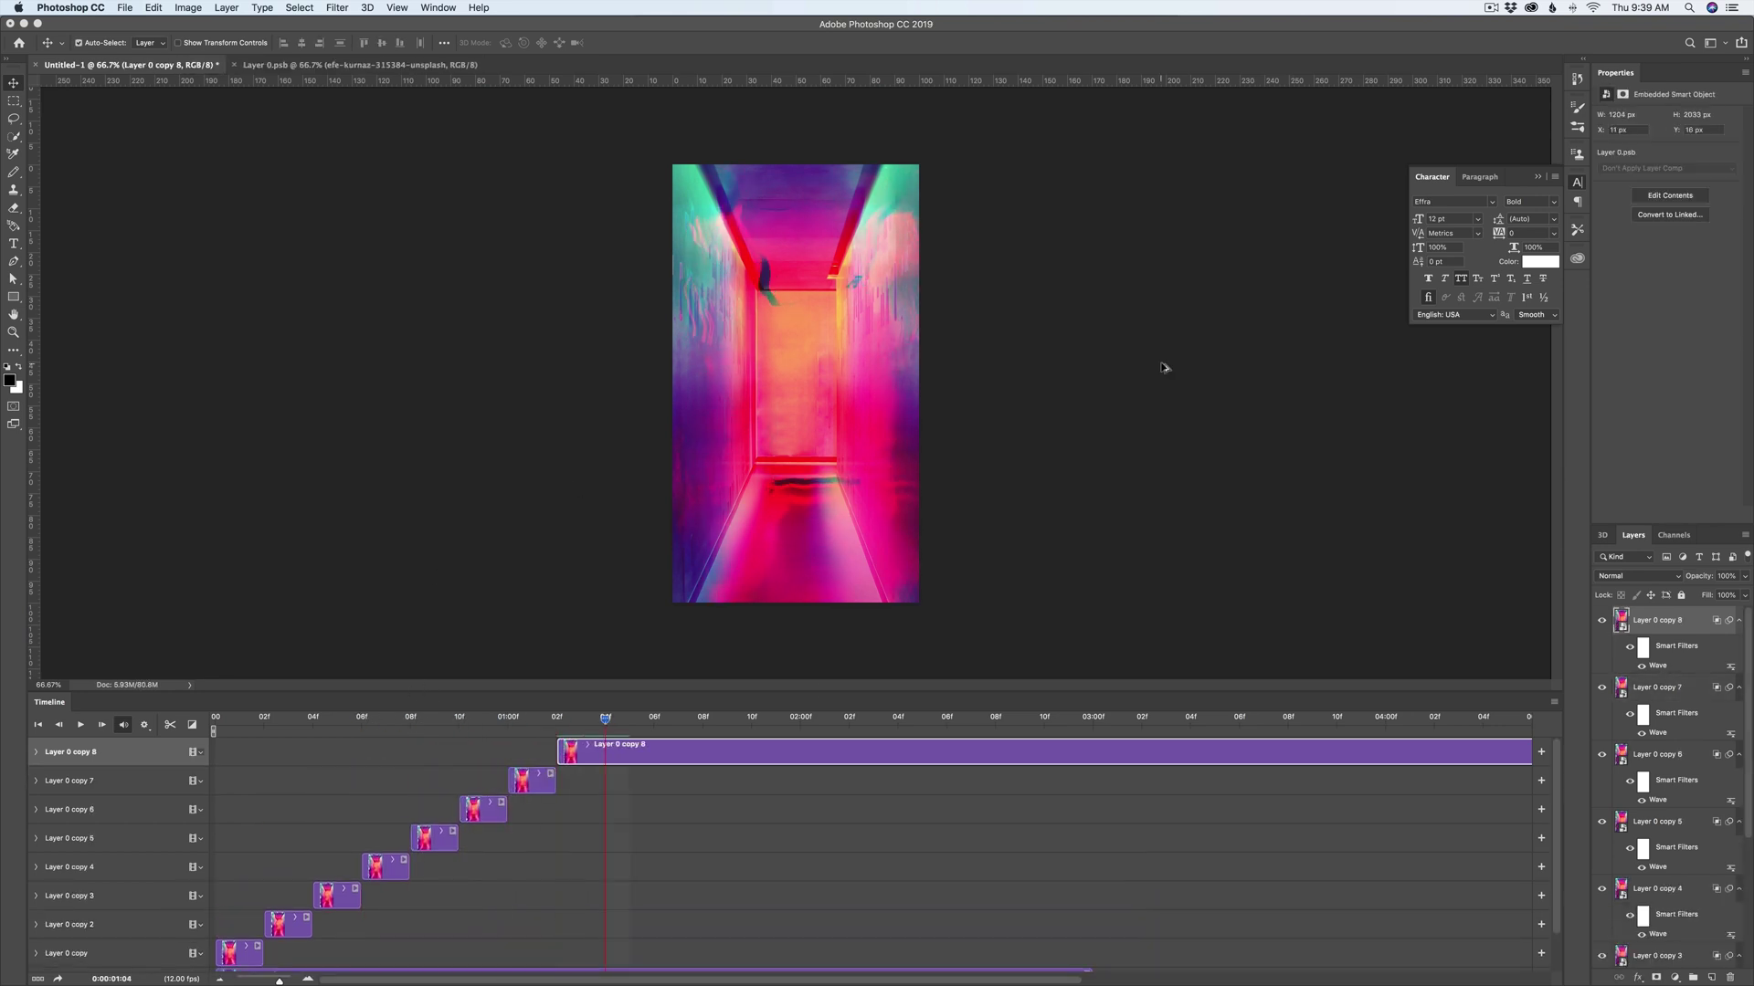
# Step: Split the Layer 0 copy 8 clip at 0:00:01:04 and randomize the Wave filter on the part after the split
pyautogui.click(170, 724)
pyautogui.doubleClick(1658, 666)
pyautogui.click(1248, 480)
pyautogui.click(1291, 307)
# Step: Split the Layer 0 copy 9 clip at 0:00:01:06 and delete the remaining part after the split
pyautogui.moveTo(605, 720); pyautogui.dragTo(654, 720)
pyautogui.click(170, 725)
pyautogui.click(755, 900)
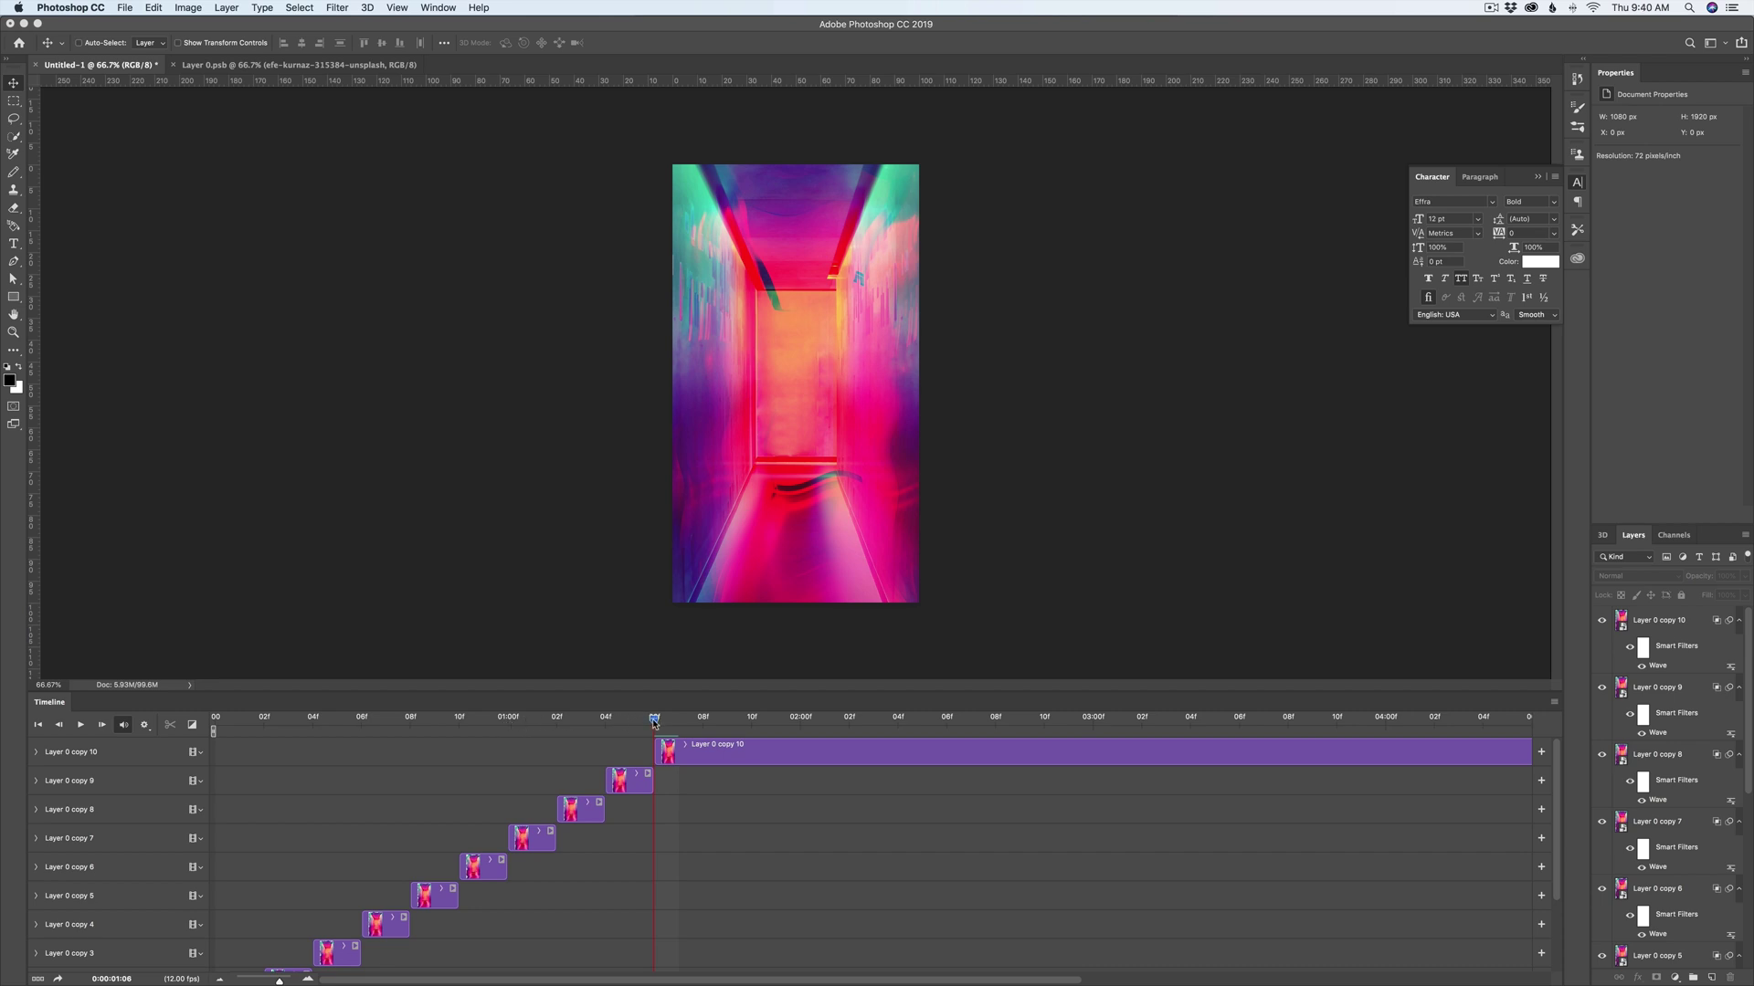
pyautogui.moveTo(653, 720); pyautogui.dragTo(652, 720)
pyautogui.click(694, 750)
pyautogui.press('Delete')
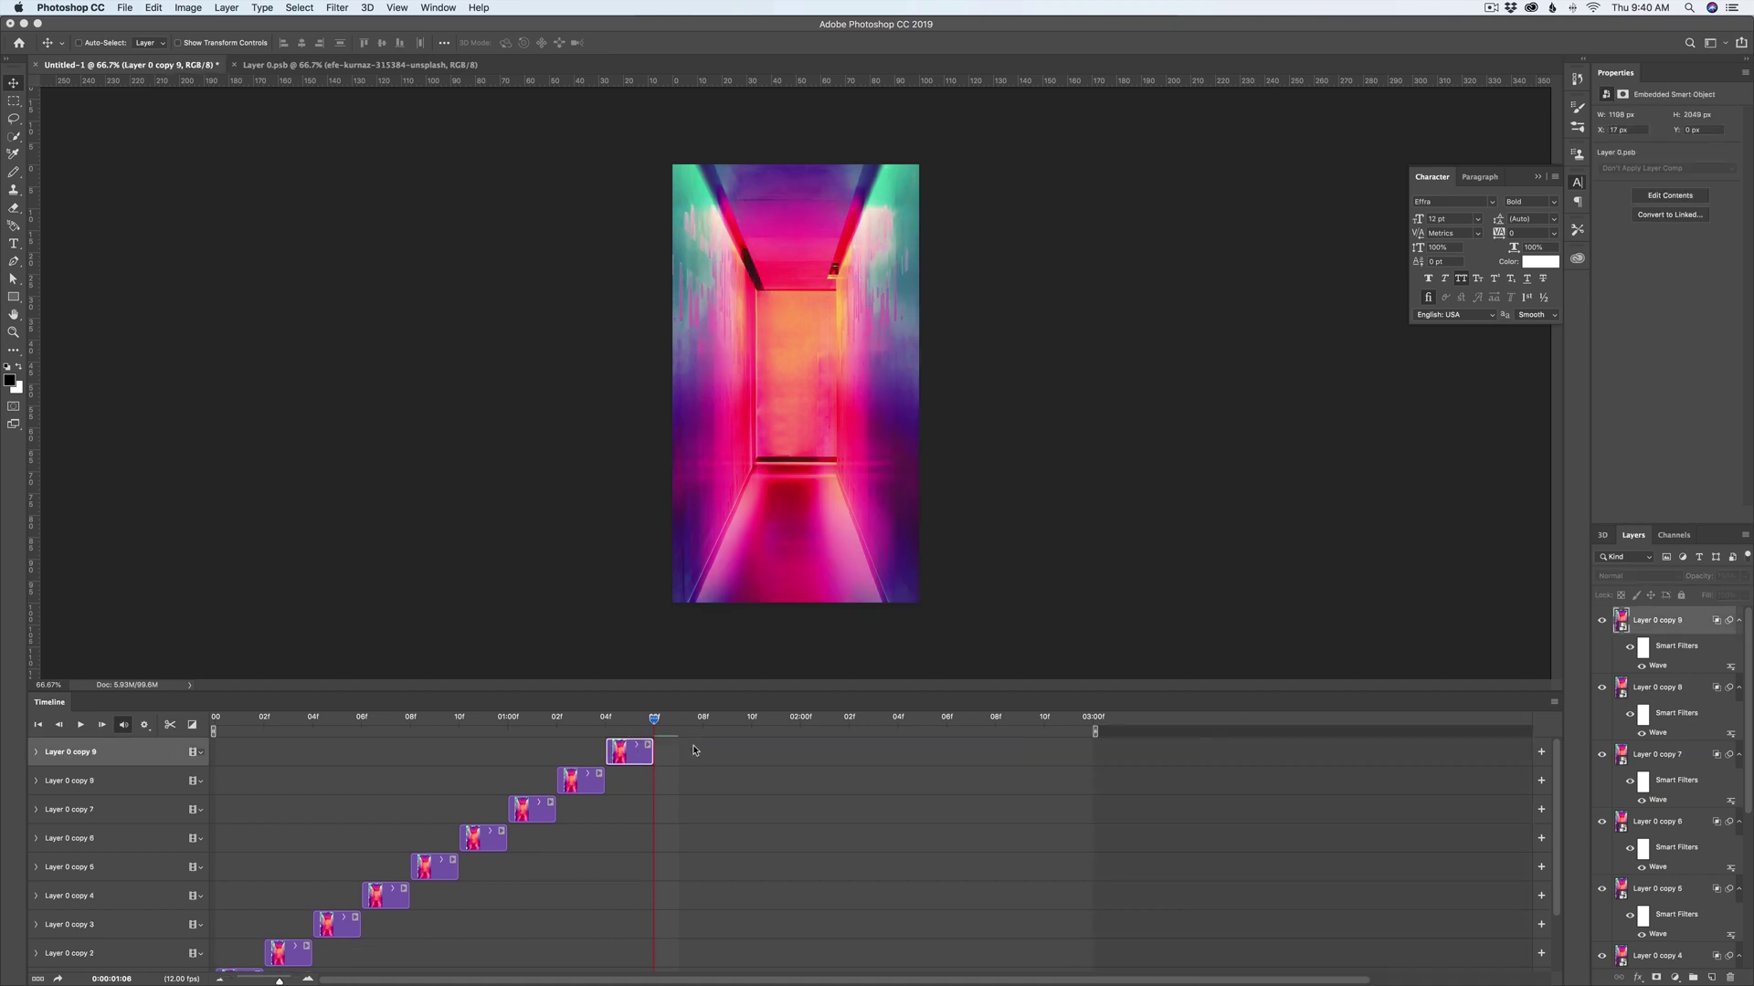
# Step: Select all clips from Layer 0 copy 9 down to Layer 0 copy, then copy and paste them
pyautogui.scroll(-2, 394, 825)
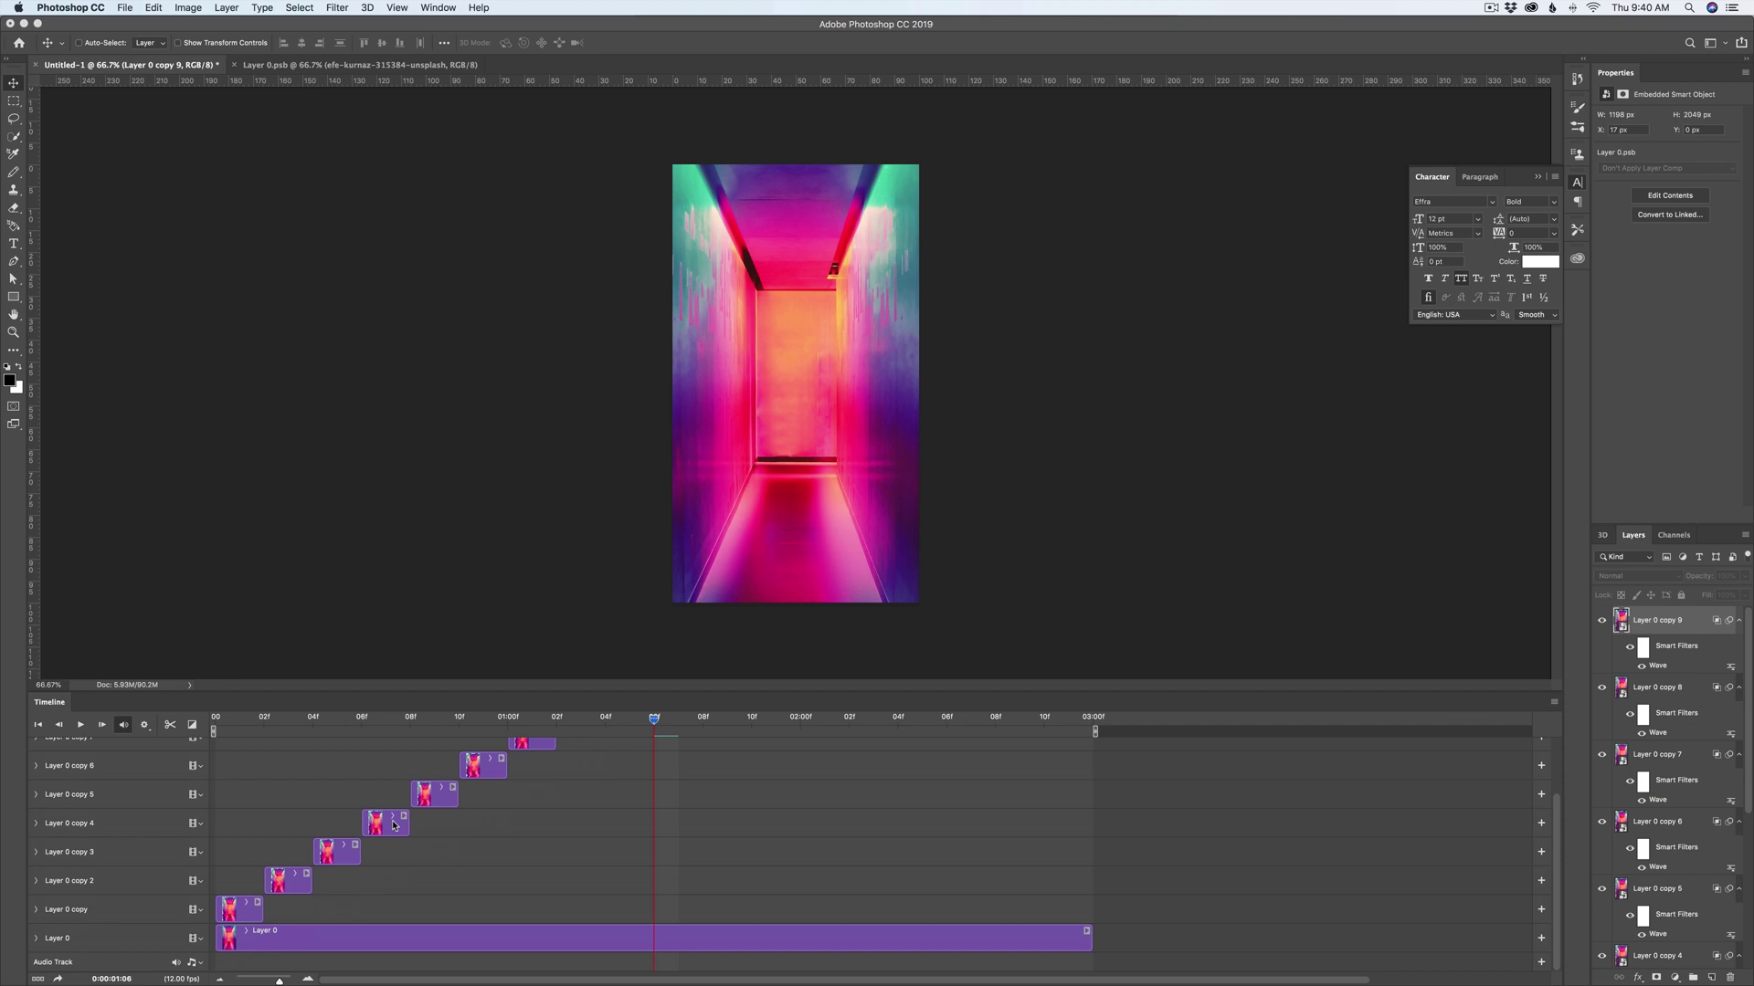
pyautogui.keyDown('shift'); pyautogui.click(240, 908); pyautogui.keyUp('shift')
pyautogui.scroll(2, 475, 854)
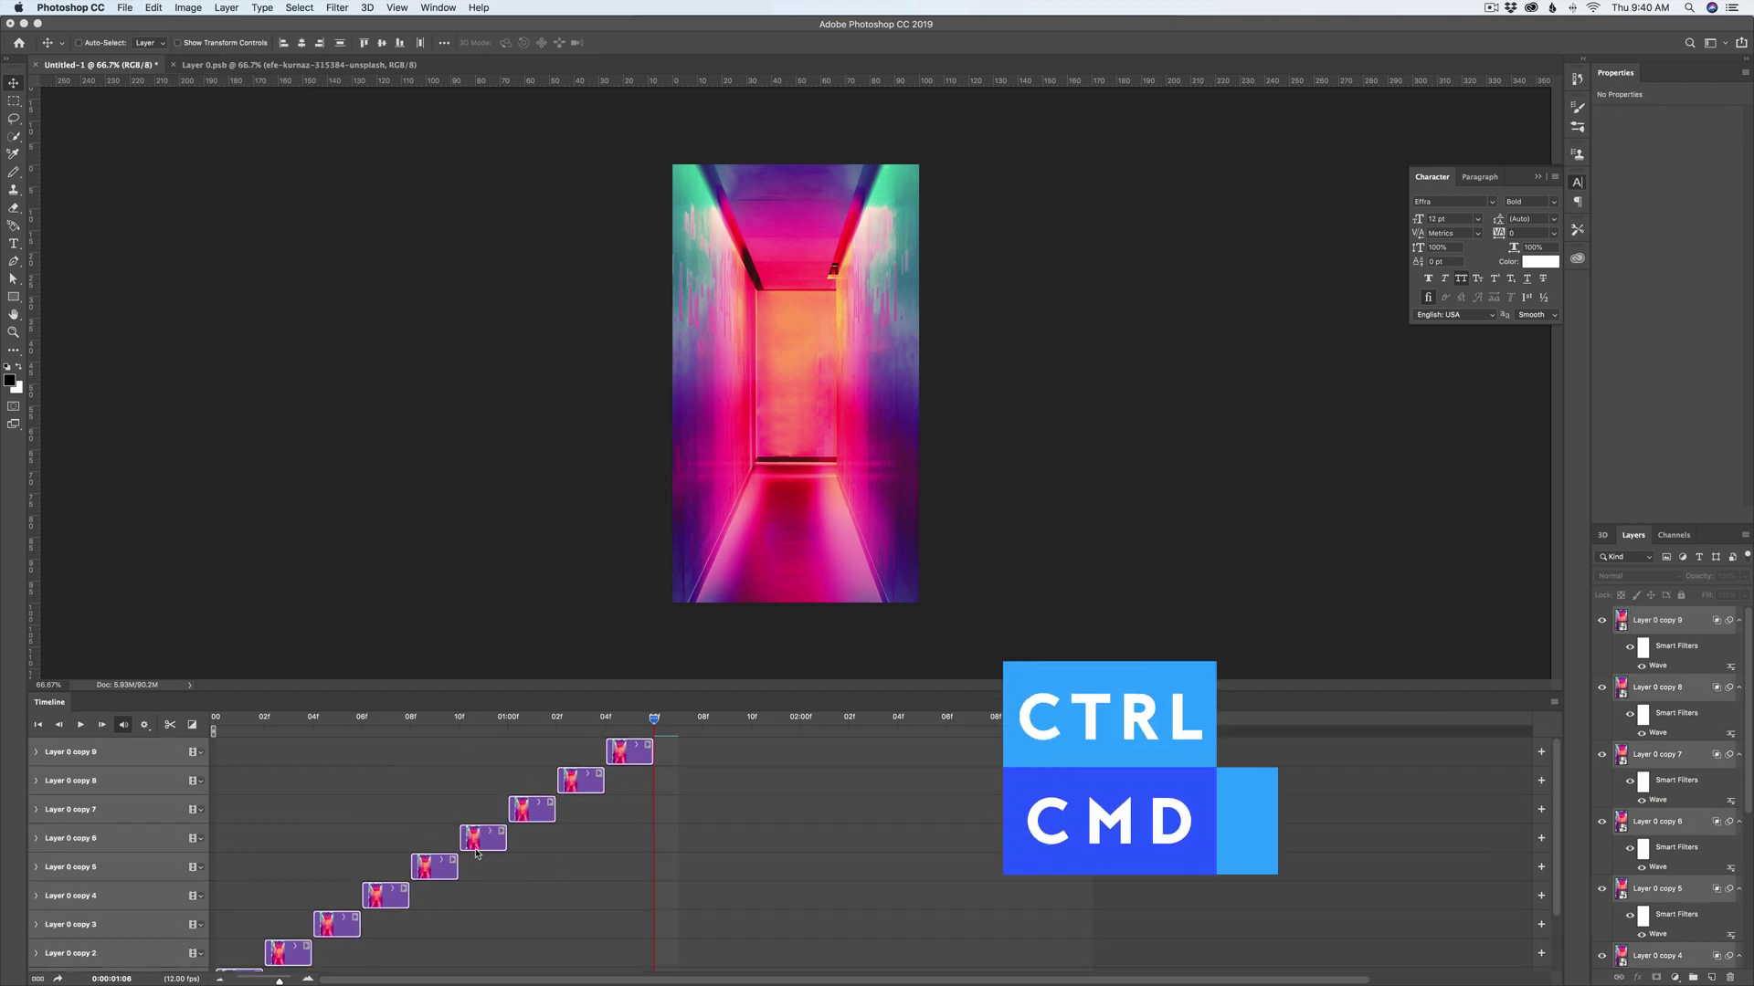
pyautogui.press('super+c')
pyautogui.press('super+v')
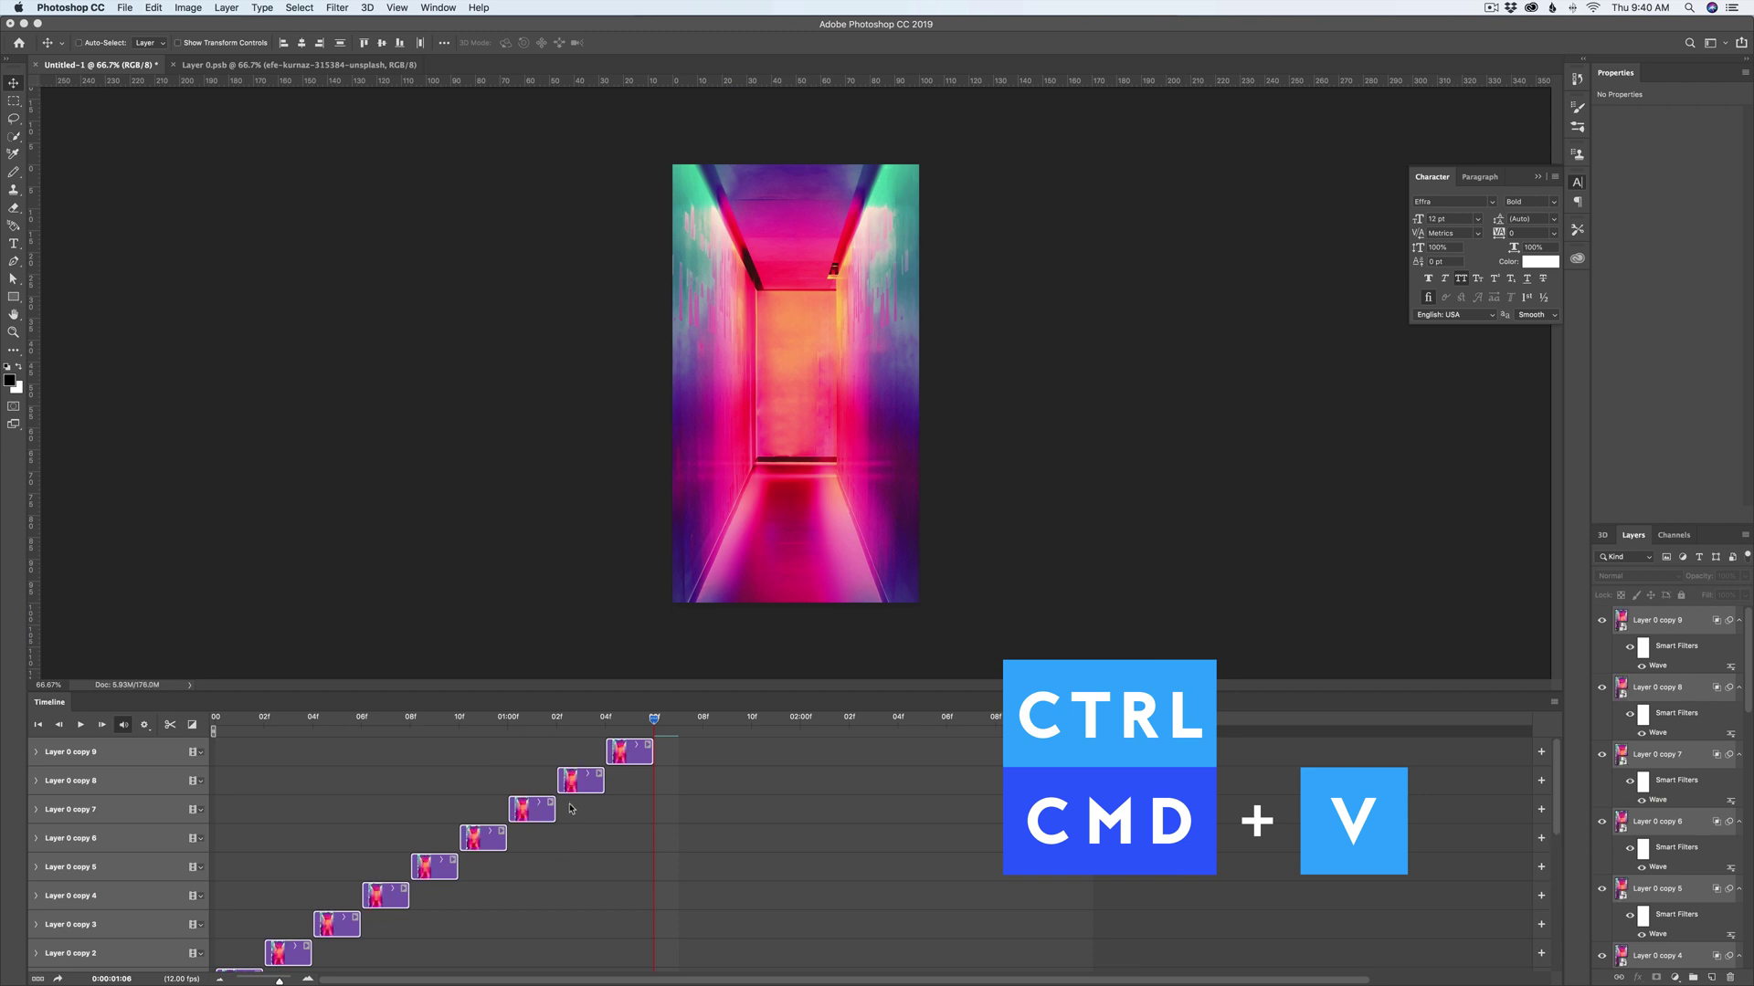
# Step: Move the pasted clips along the timeline so the sequence starts at 0:00:01:06, right after the original clips
pyautogui.scroll(-2, 304, 860)
pyautogui.scroll(5, 302, 894)
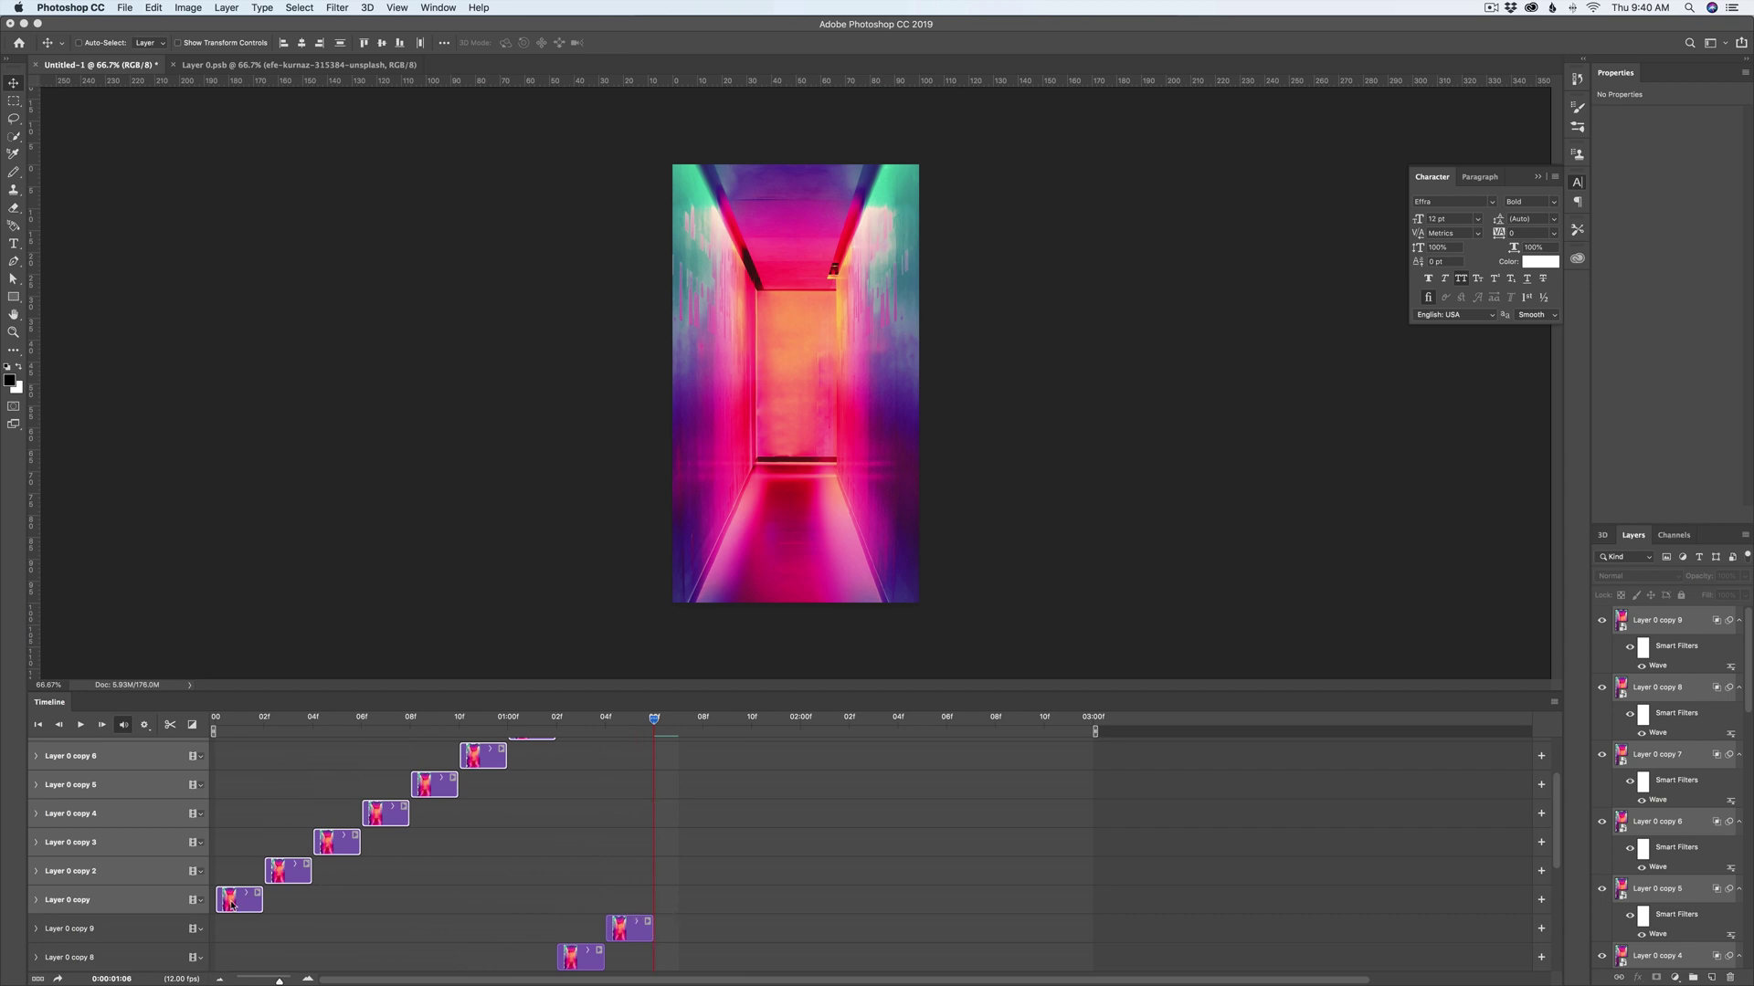
pyautogui.moveTo(231, 905); pyautogui.dragTo(670, 902)
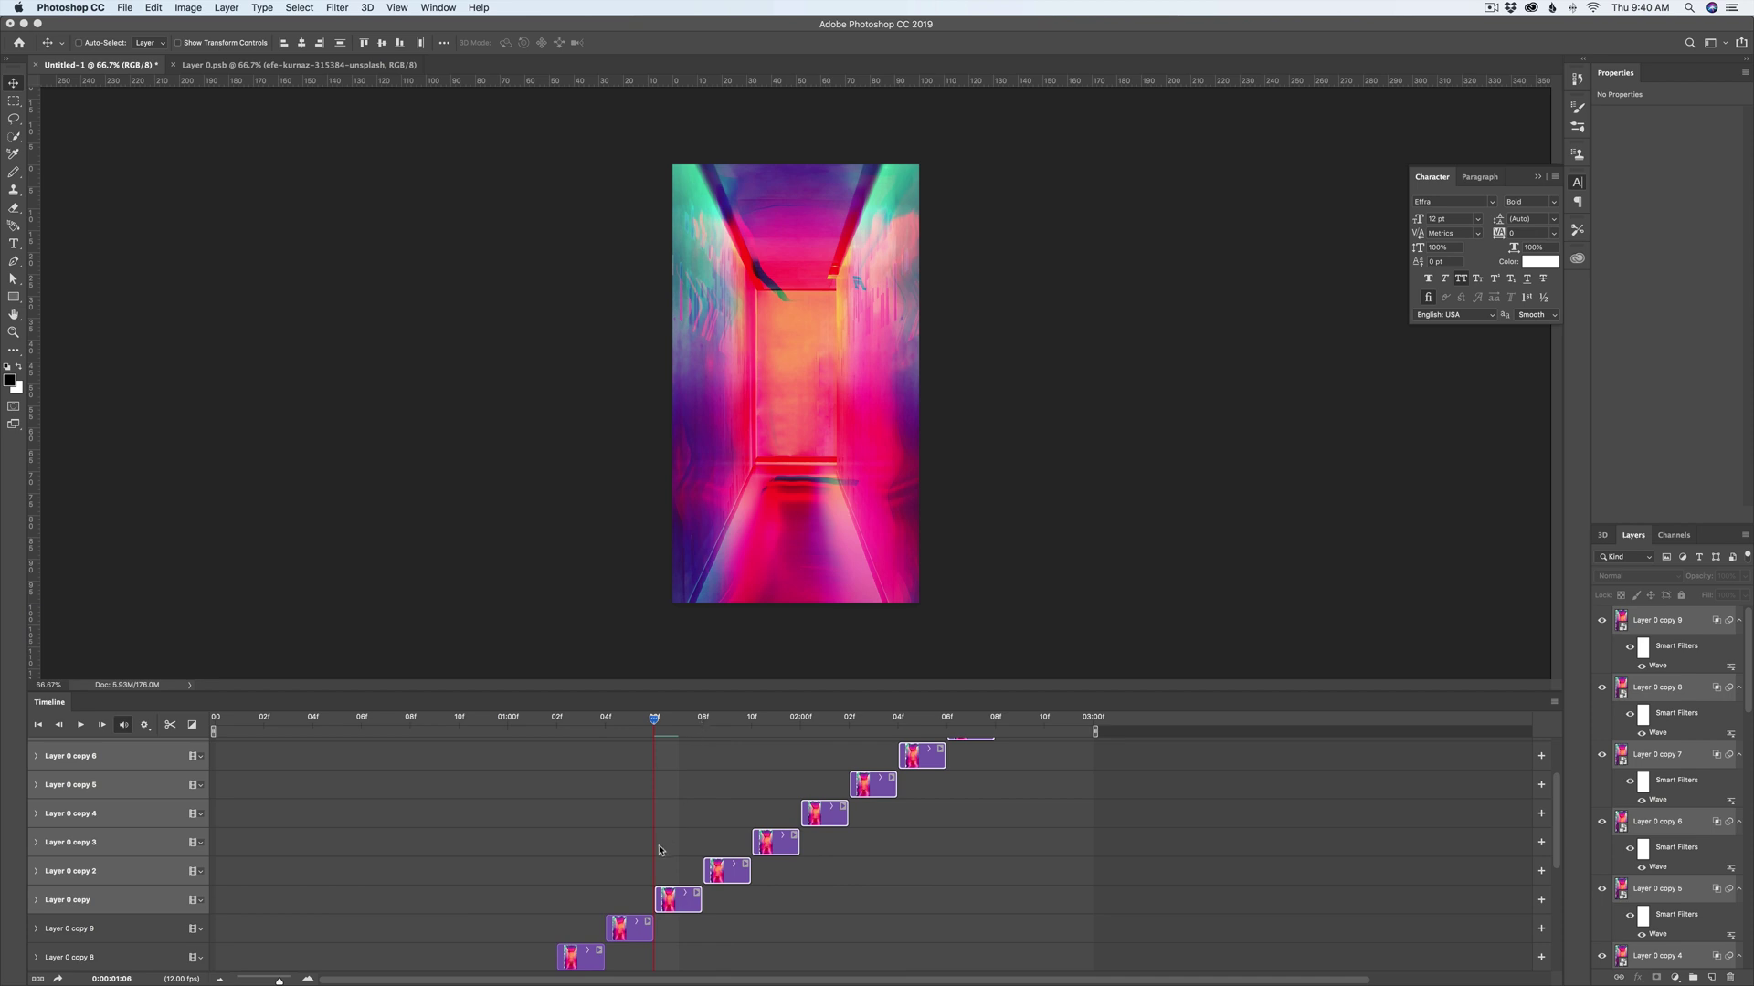
pyautogui.scroll(3, 659, 850)
# Step: Play back the timeline to preview the repeated wave animation, then stop it
pyautogui.press('space')
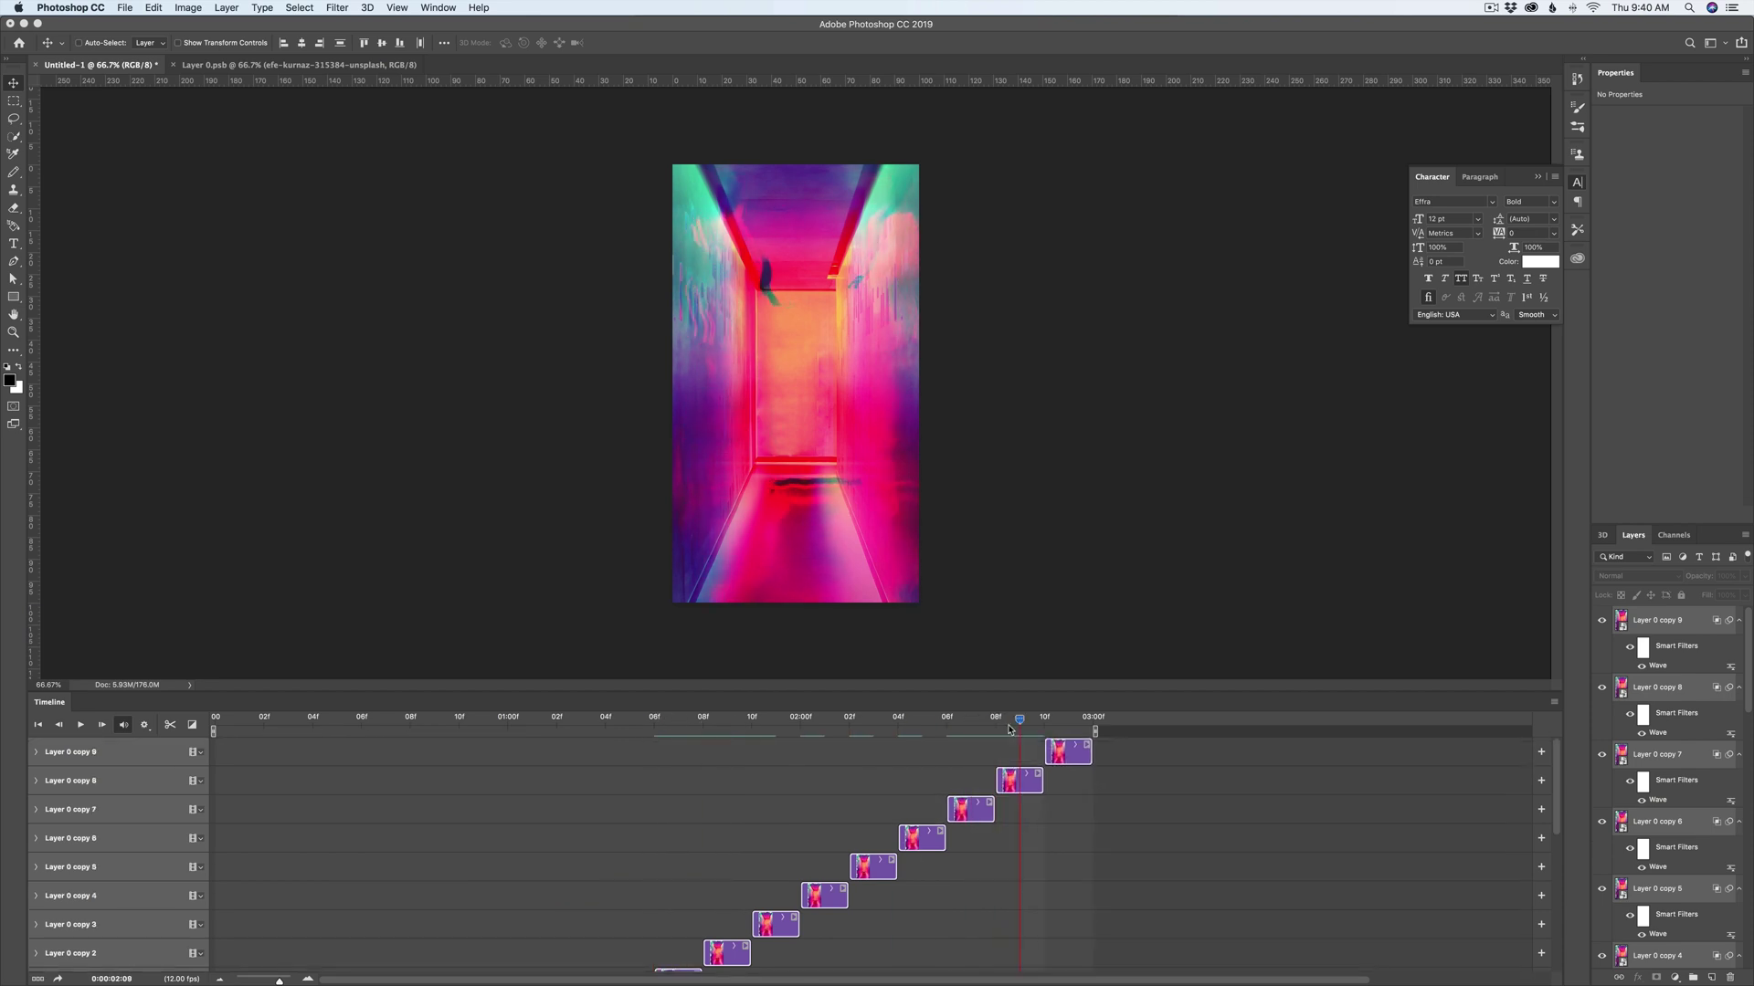
pyautogui.press('space')
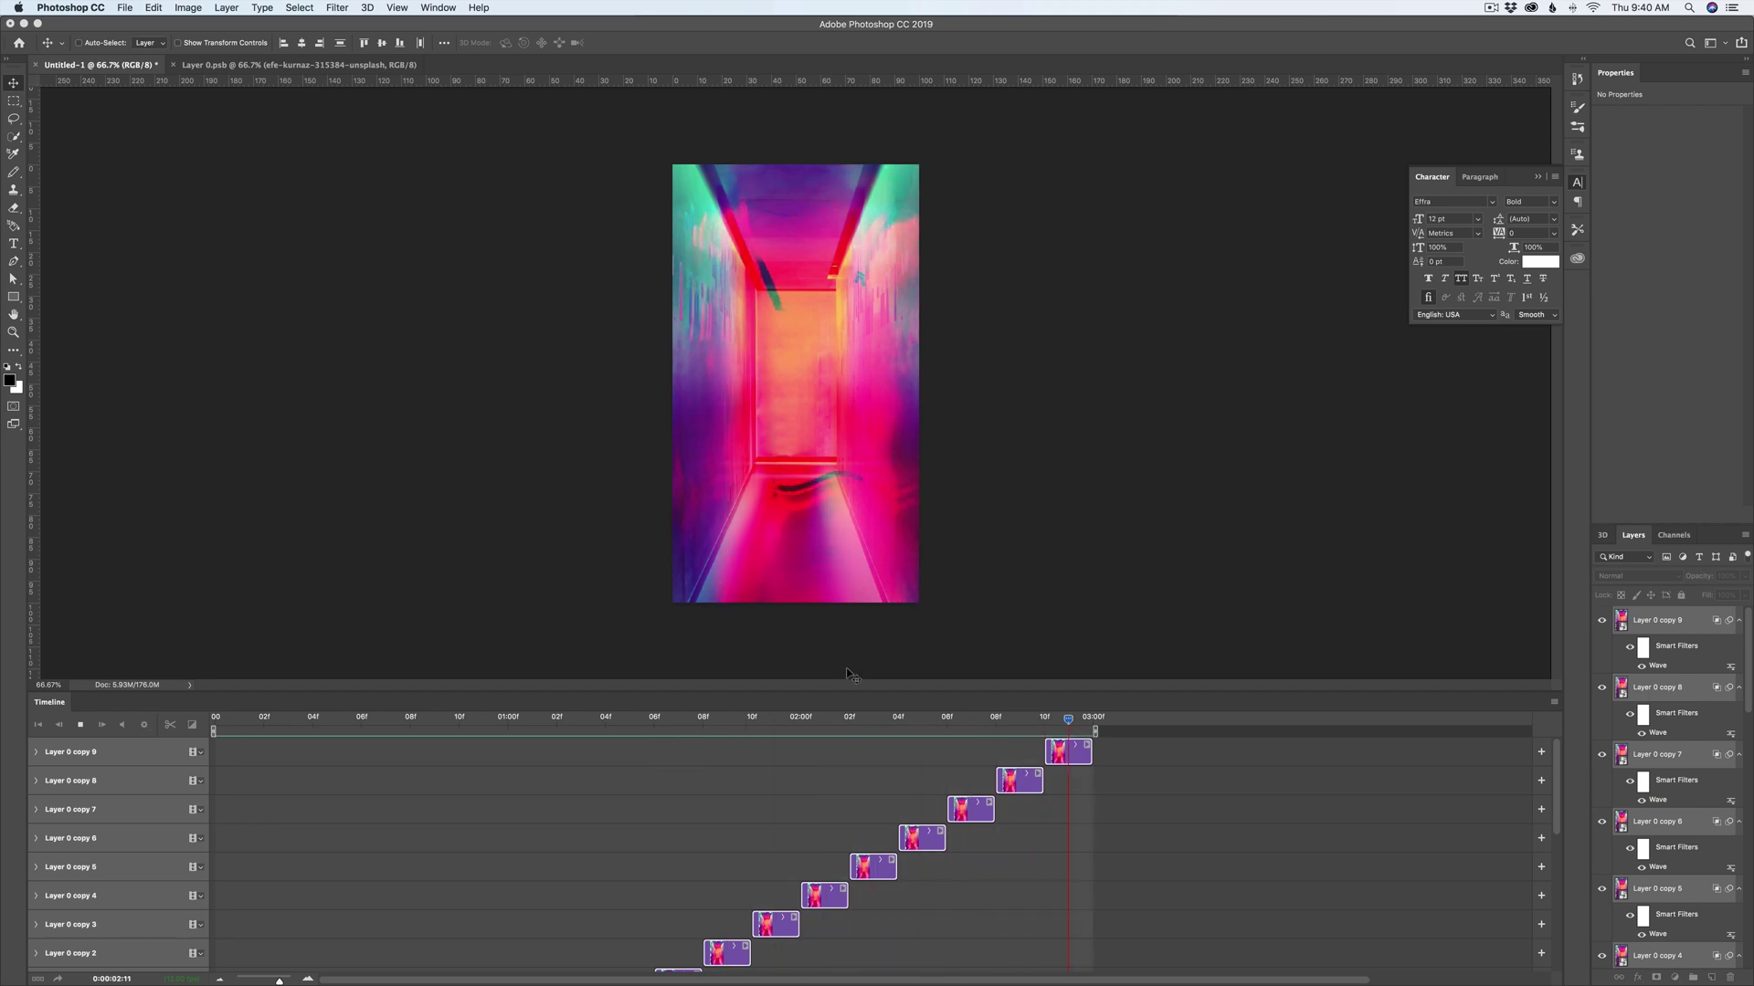
pyautogui.press('space')
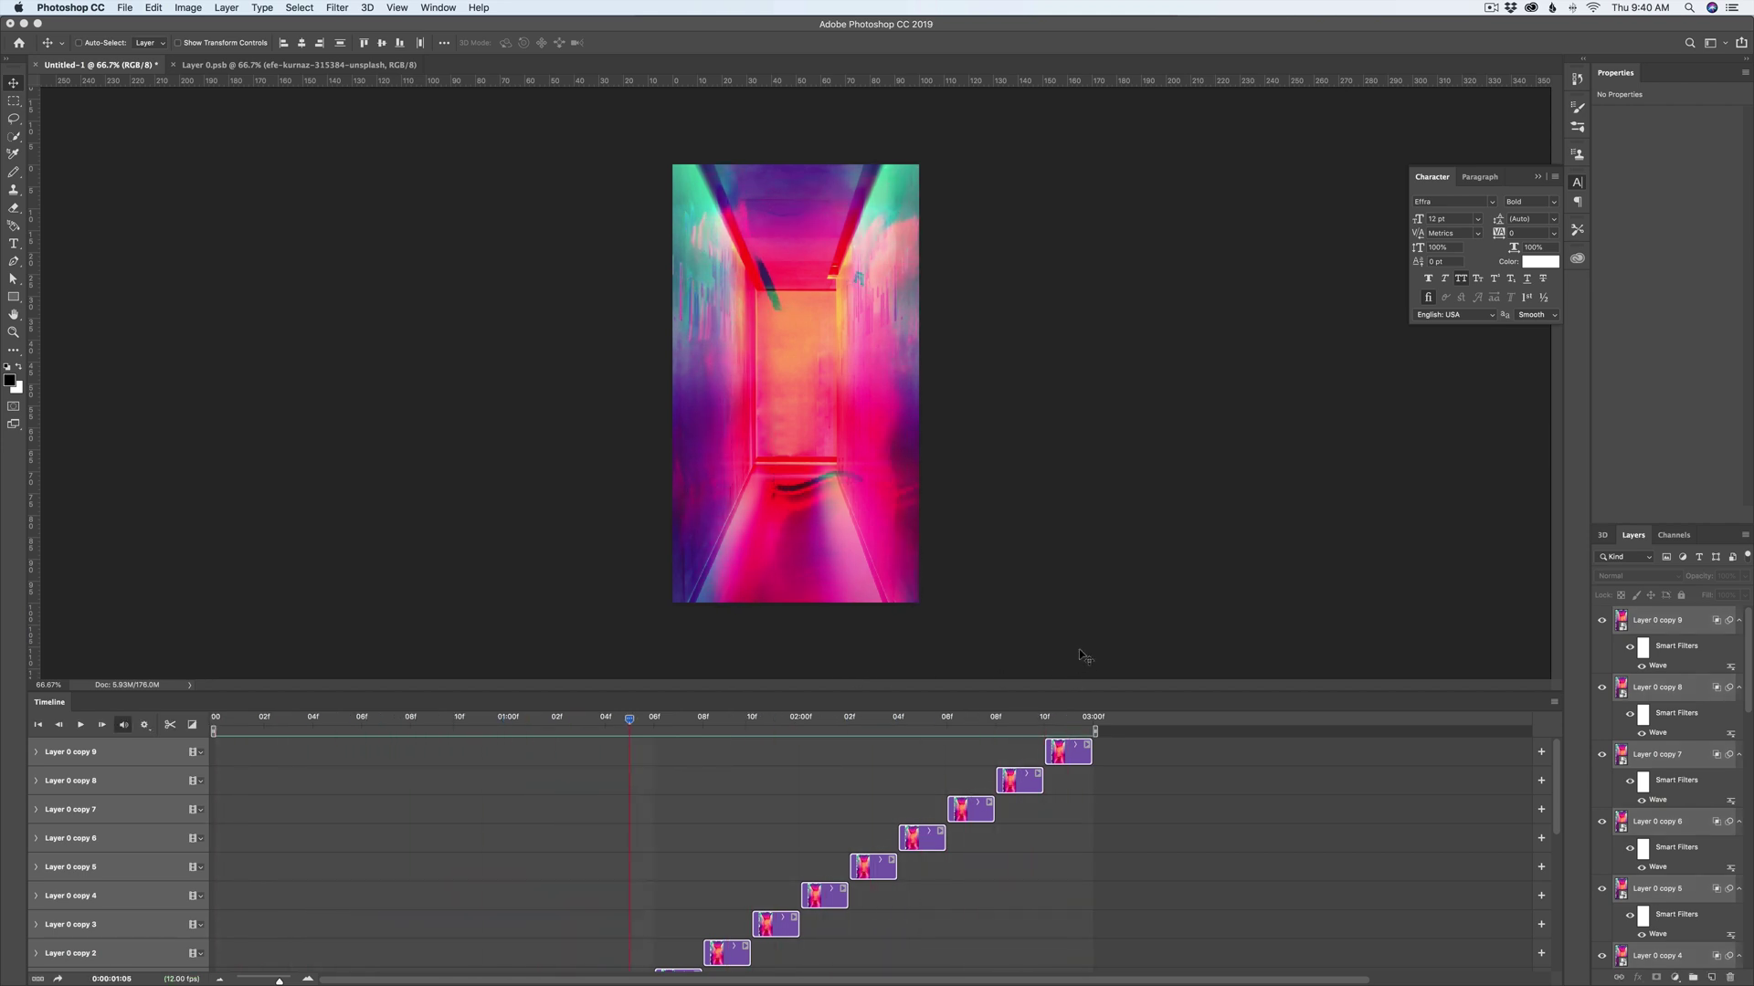
# Step: Group all the wave-distorted Layer 0 copies above the base Layer 0, and lock and hide the group
pyautogui.click(1674, 624)
pyautogui.scroll(-5, 1674, 694)
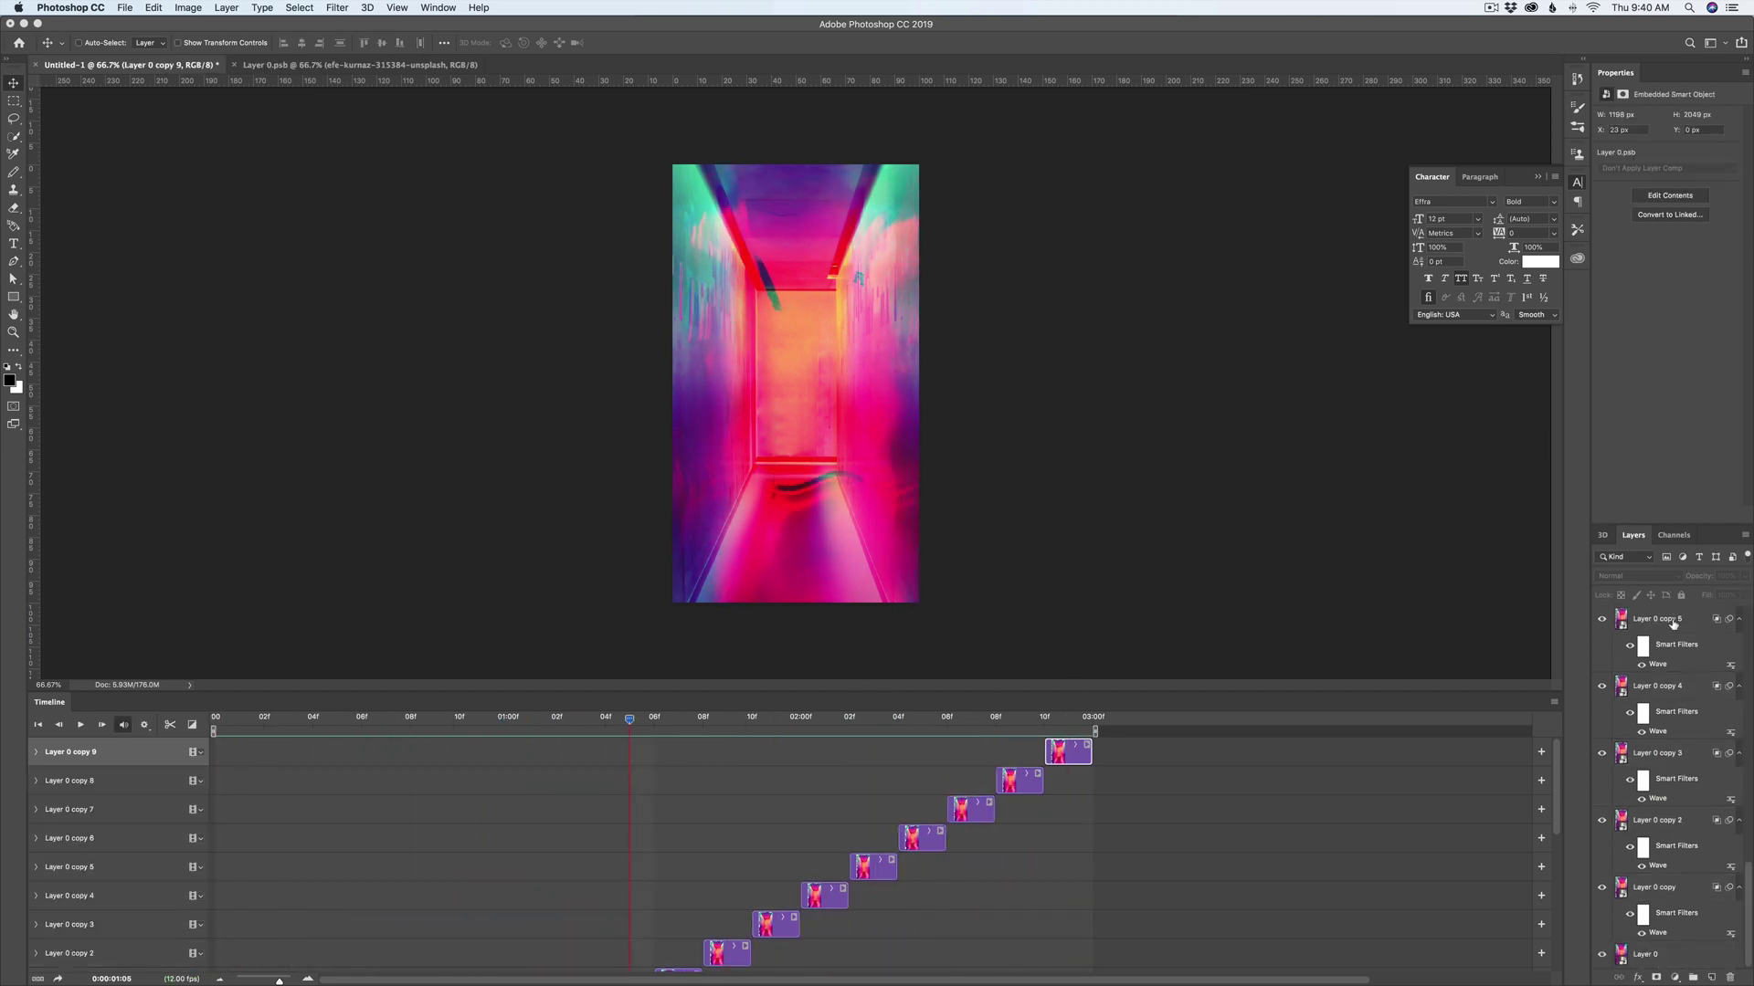
pyautogui.keyDown('shift'); pyautogui.click(1681, 891); pyautogui.keyUp('shift')
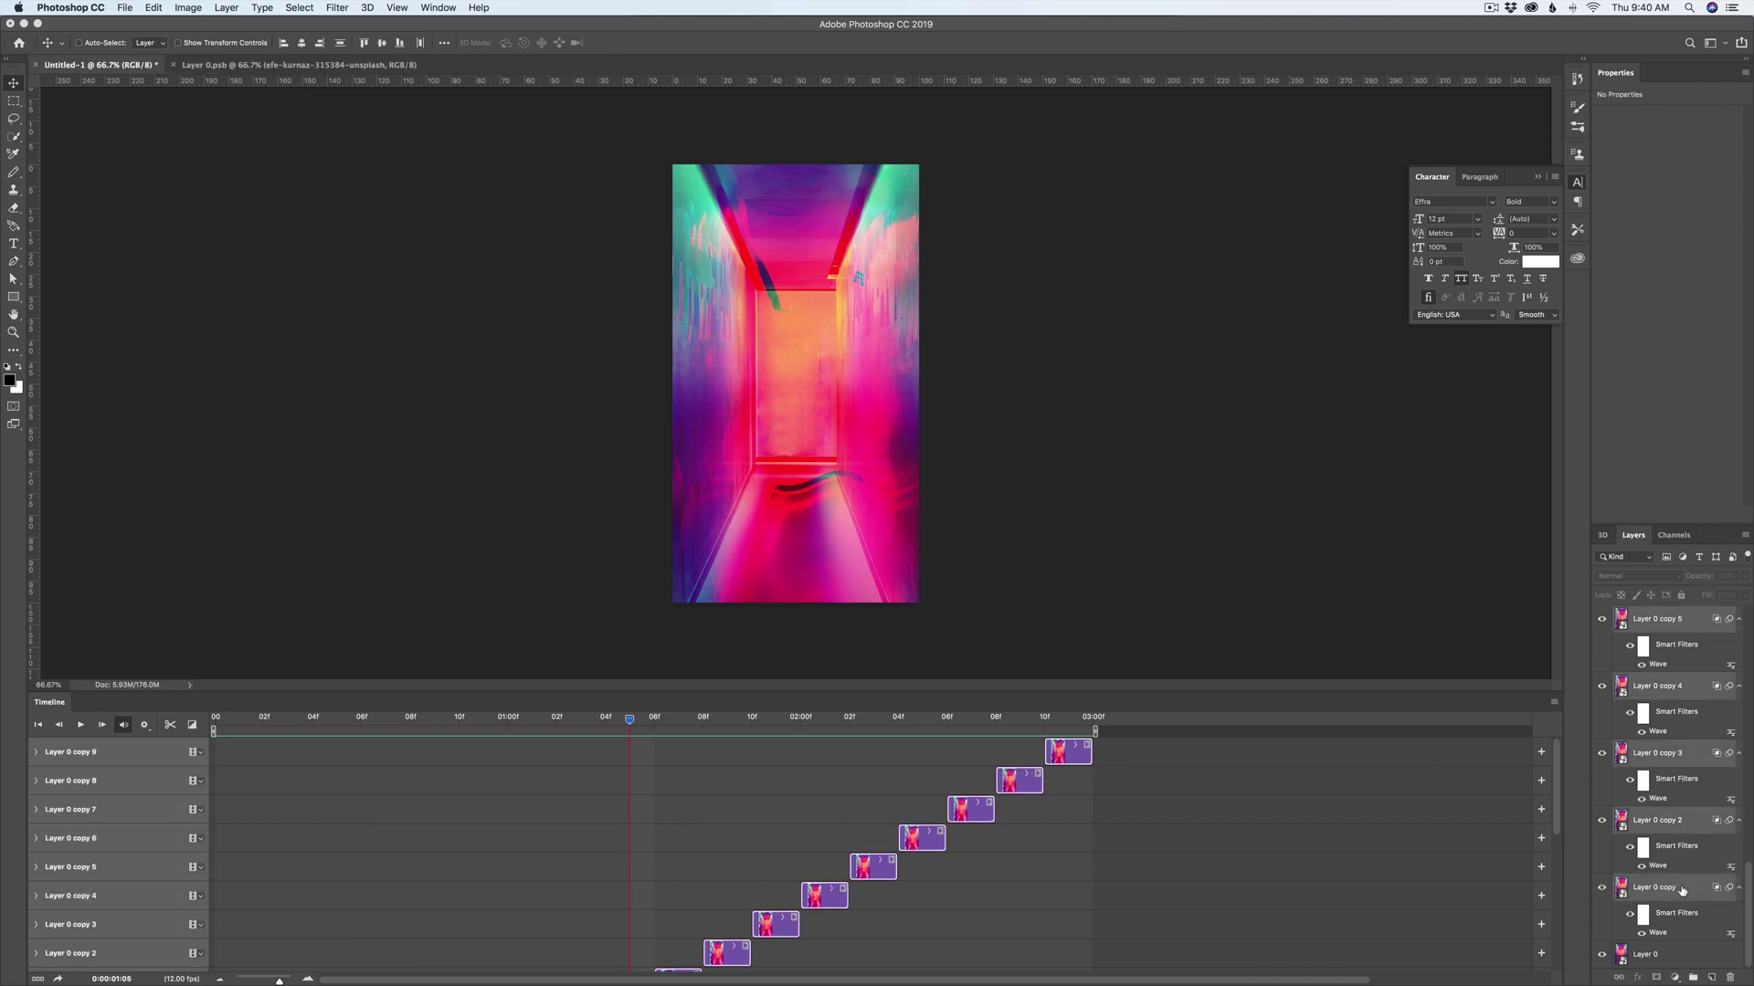
pyautogui.press('super+g')
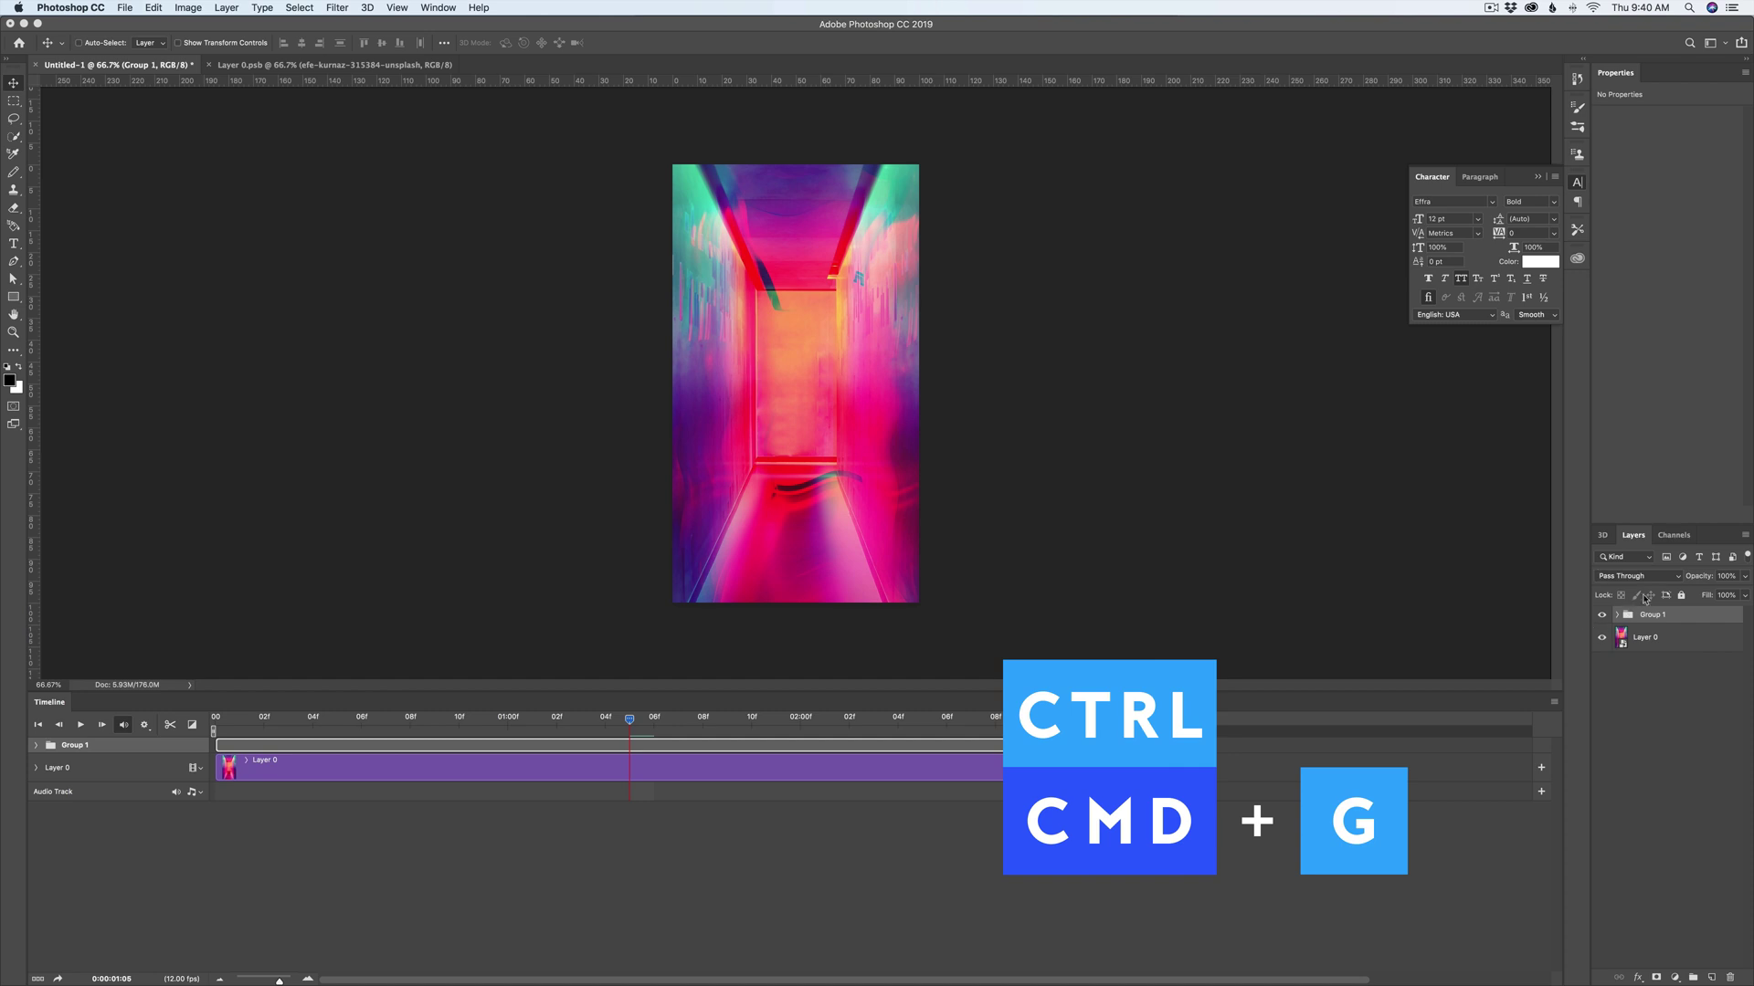
pyautogui.click(1680, 595)
pyautogui.click(1603, 617)
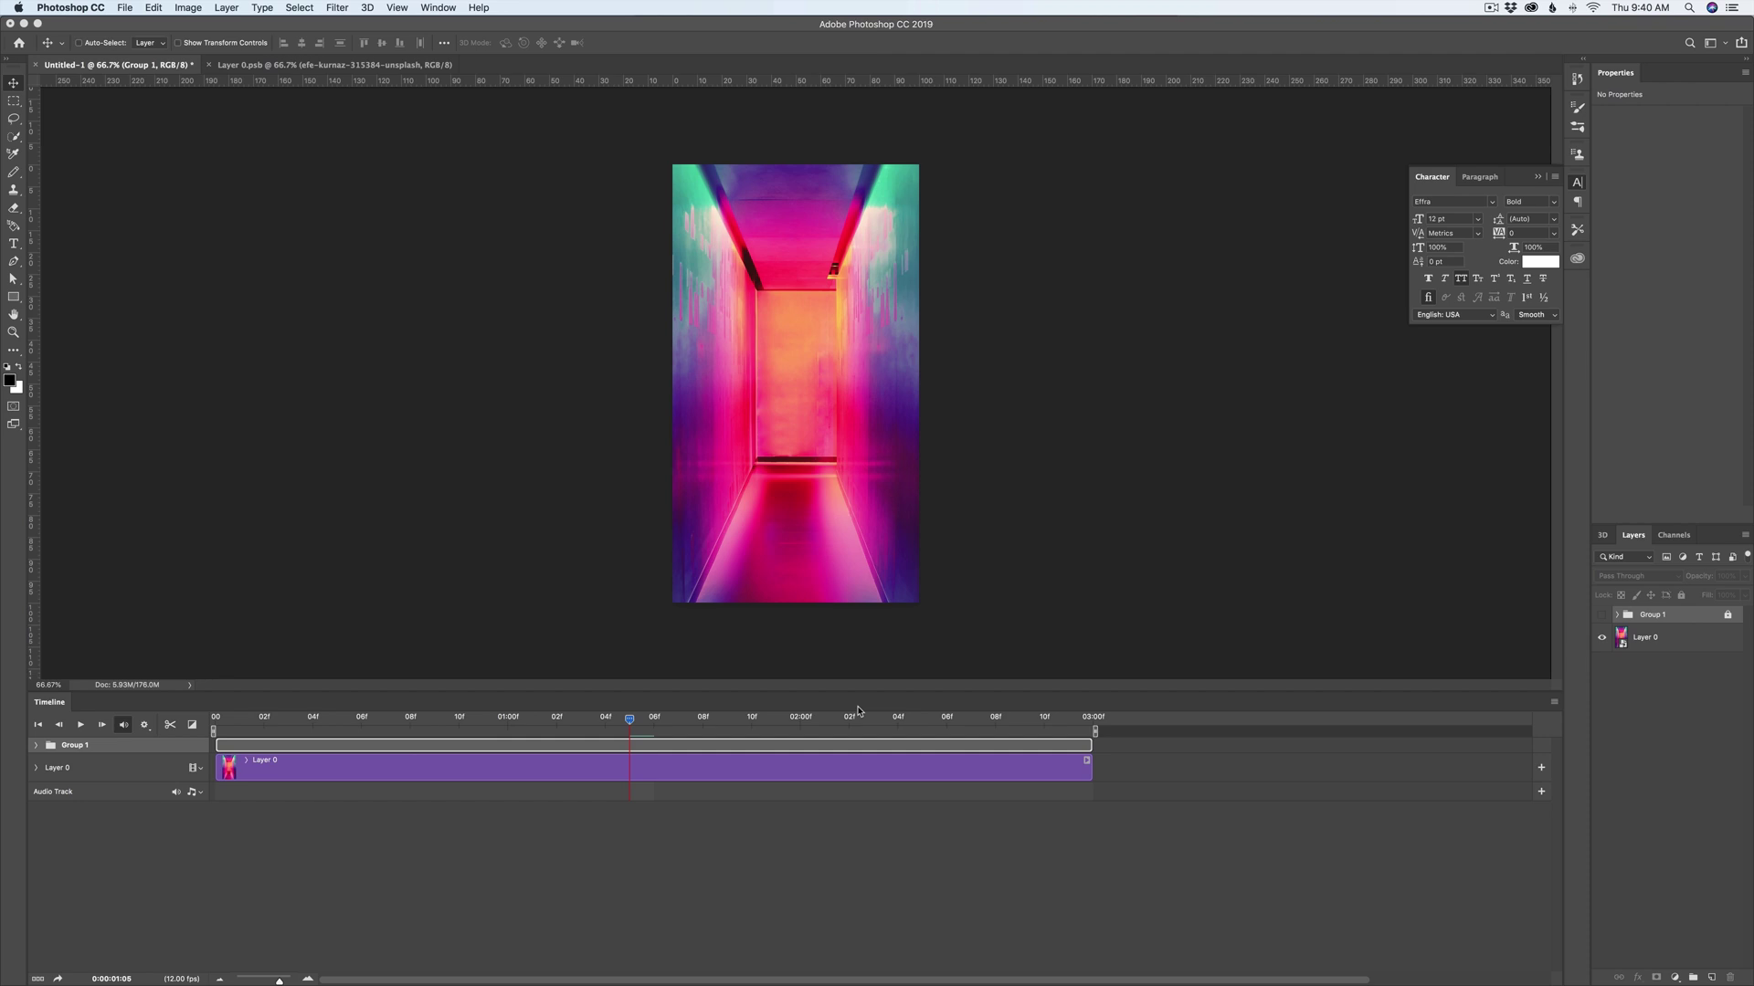
# Step: Duplicate Layer 0 above Group 1, start the copy's clip at the timeline's beginning, and return the playhead to 0:00:00:00
pyautogui.click(1656, 646)
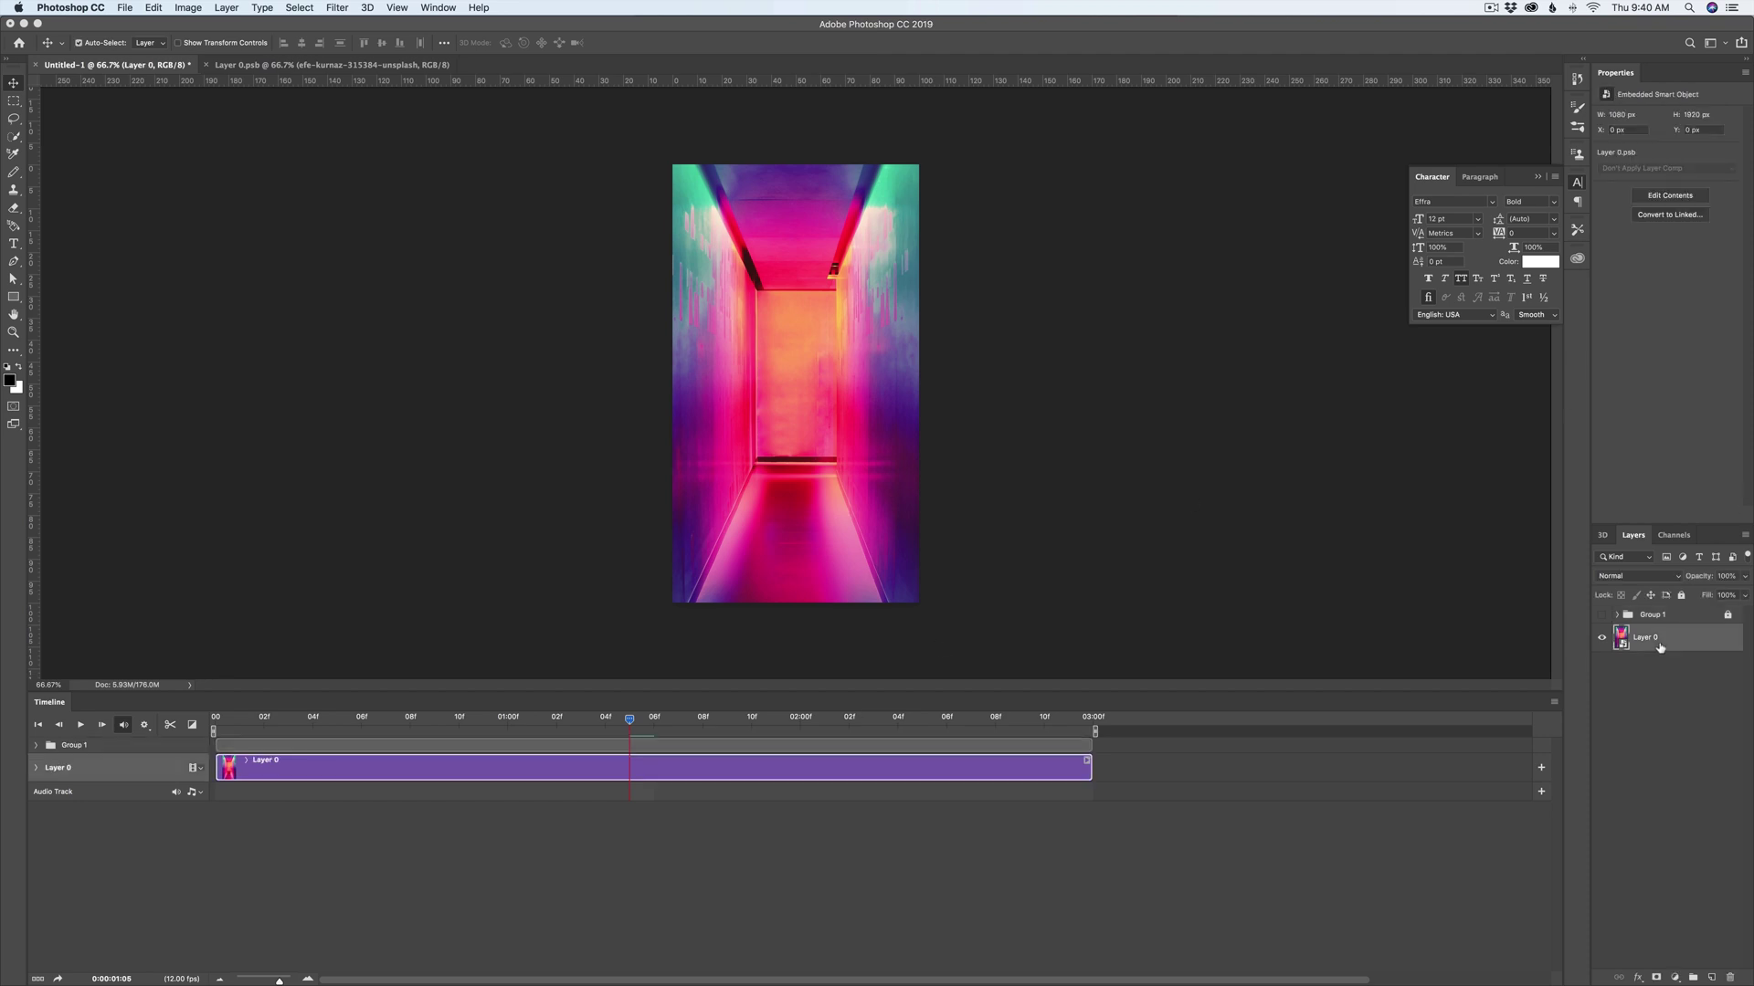
pyautogui.press('super+j')
pyautogui.moveTo(1655, 639); pyautogui.dragTo(1631, 612)
pyautogui.moveTo(698, 754); pyautogui.dragTo(283, 755)
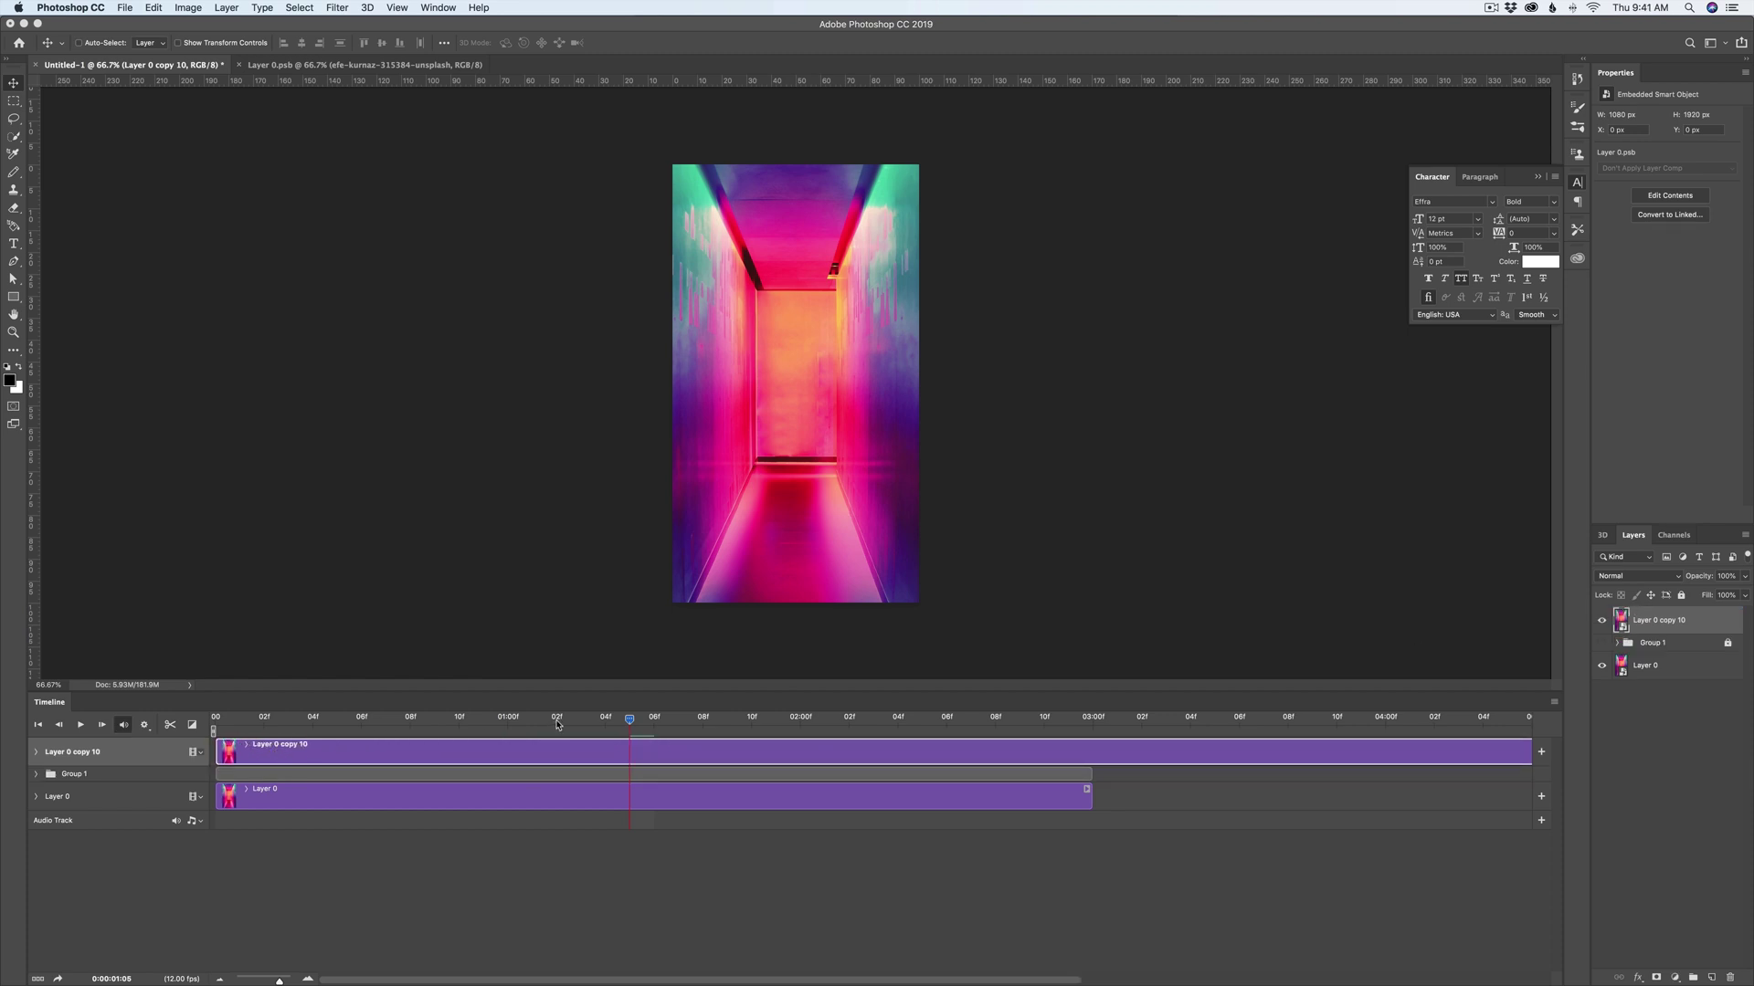
pyautogui.moveTo(630, 721); pyautogui.dragTo(345, 731)
# Step: Inspect the channel options in the Layer Style blending settings of Layer 0 copy 10
pyautogui.doubleClick(1714, 630)
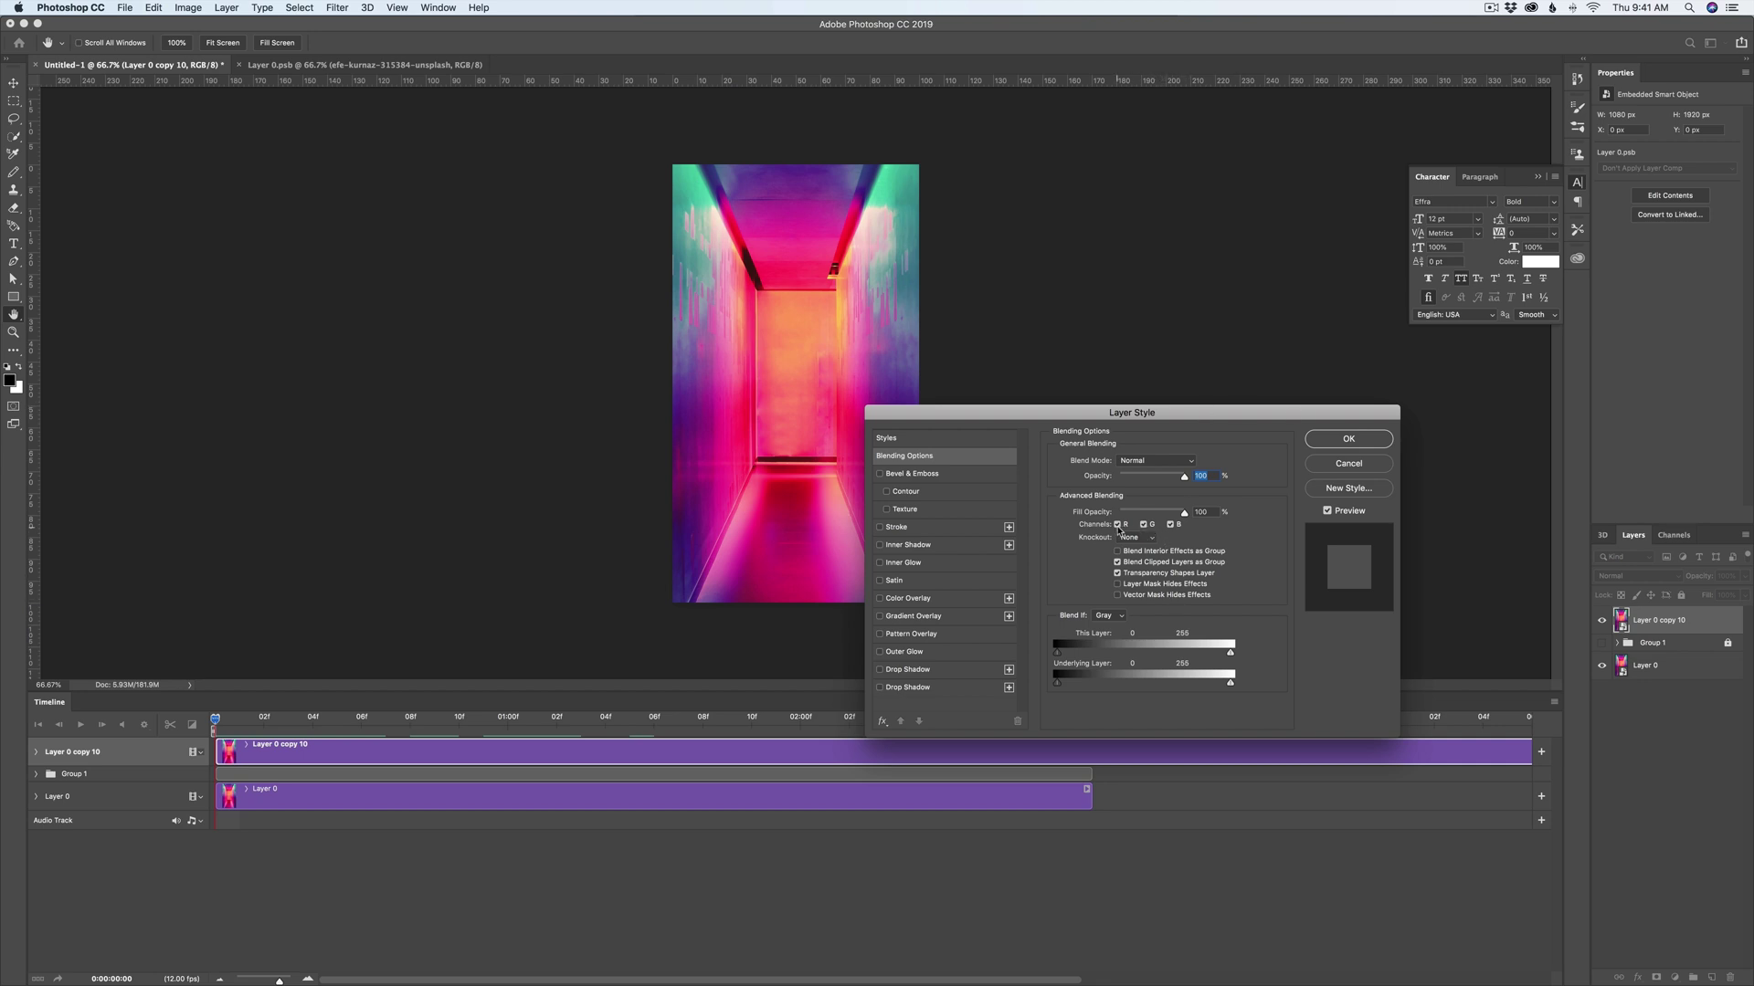
pyautogui.click(1325, 441)
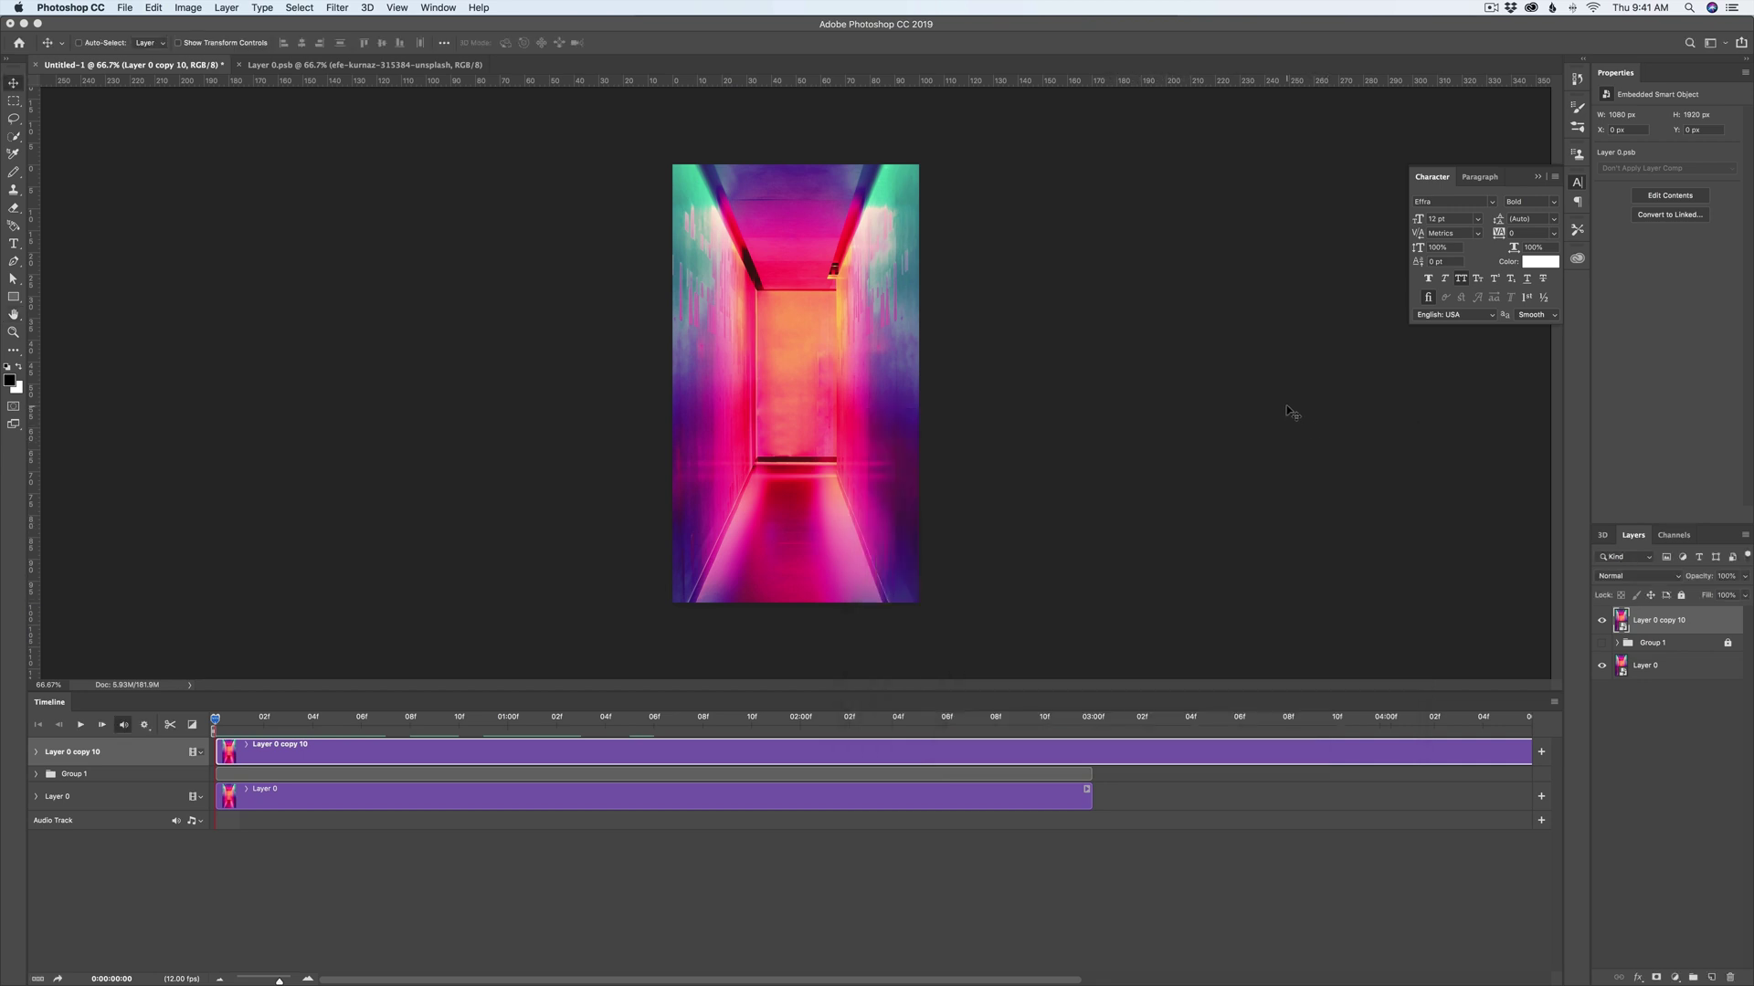
# Step: Apply a Square-type Wave filter to Layer 0 copy 10 with wavelength 116 to 583 and maximum amplitude 117
pyautogui.click(338, 7)
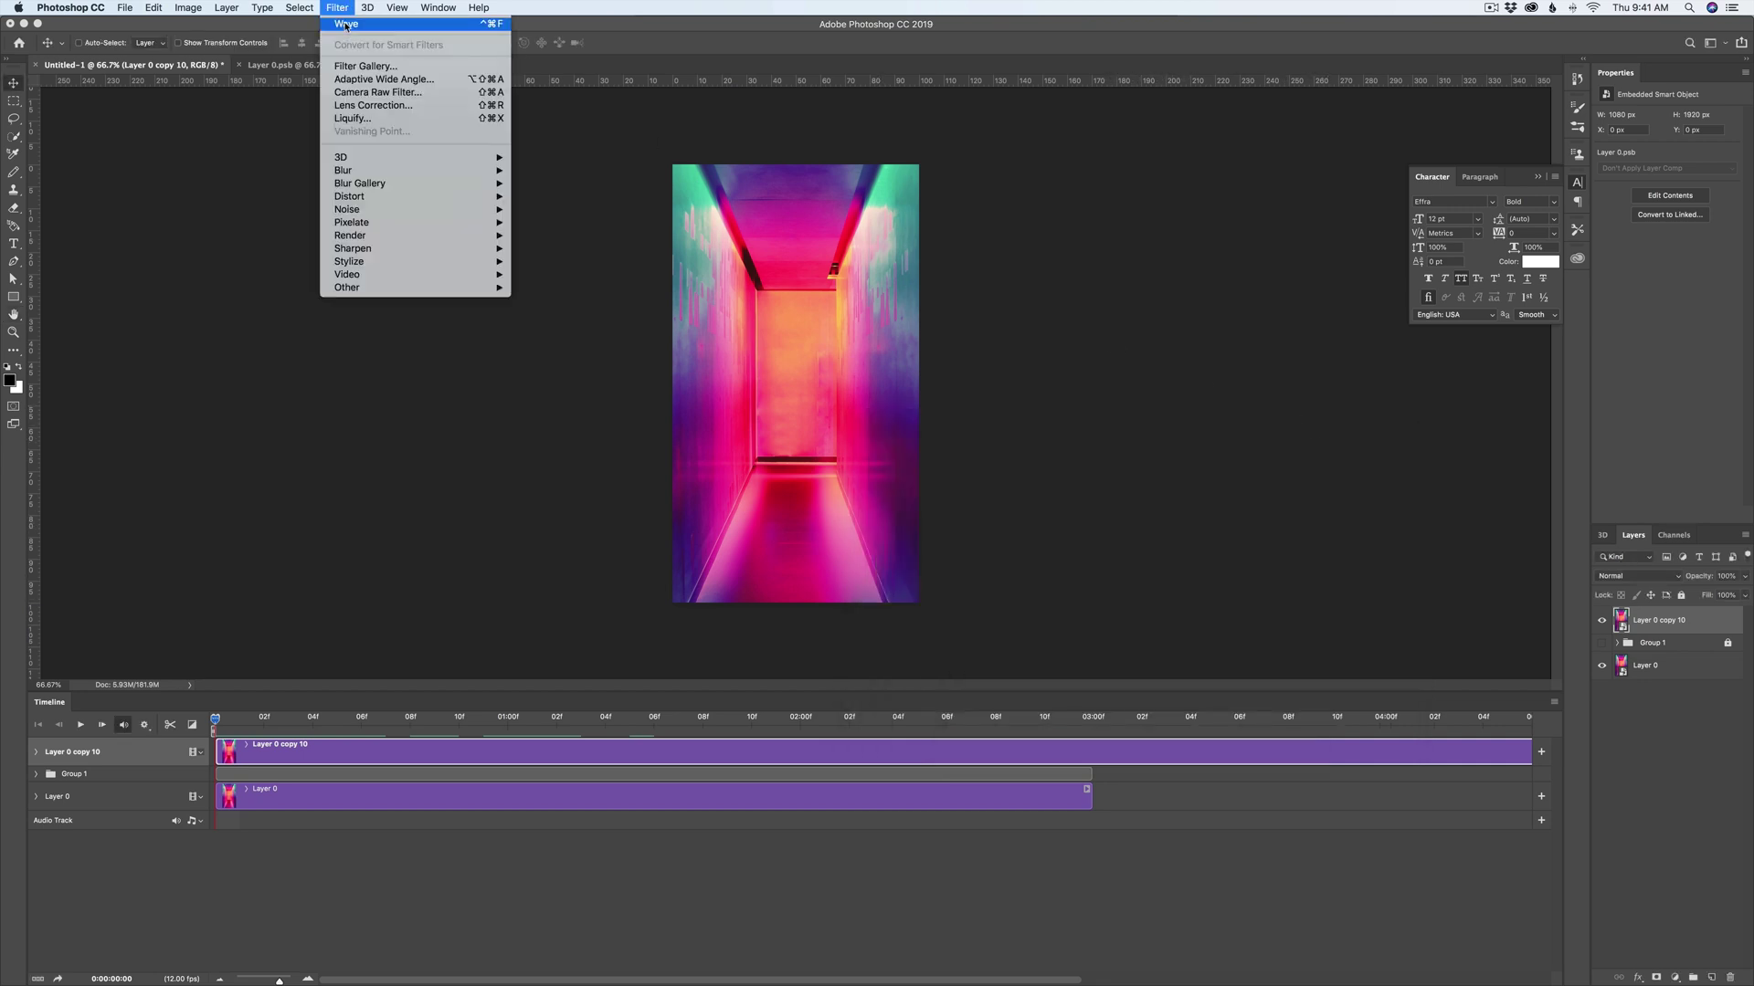
pyautogui.click(346, 25)
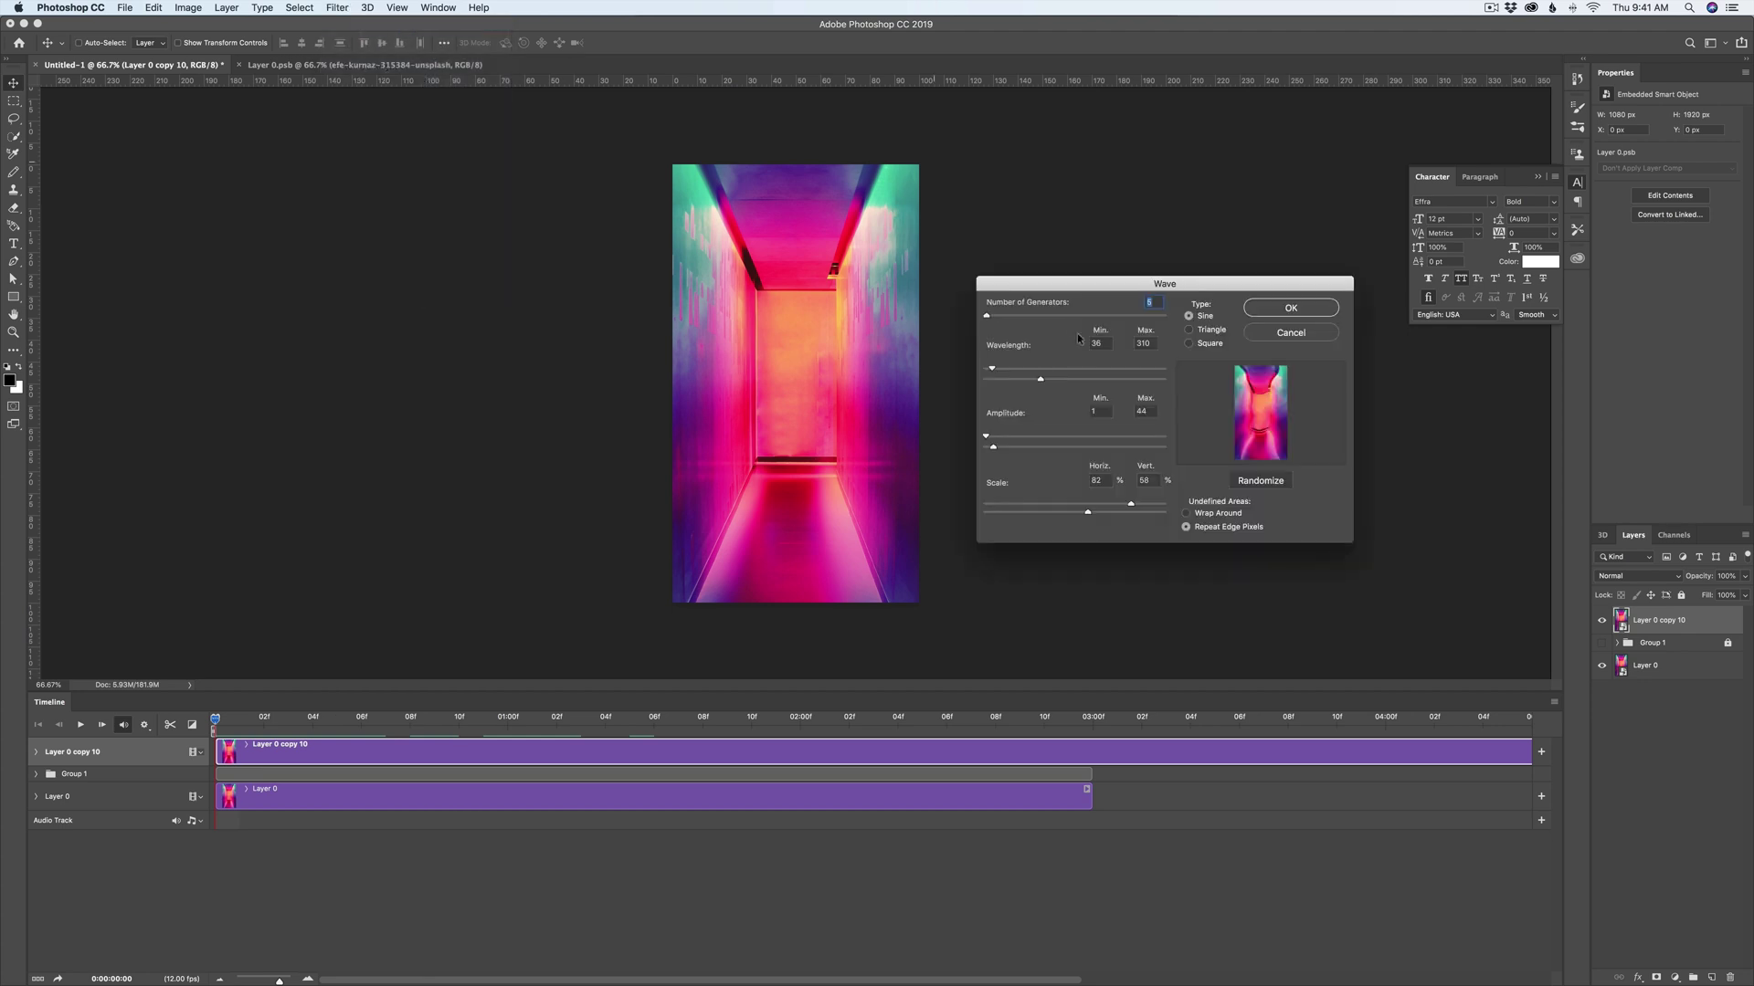
pyautogui.click(1210, 344)
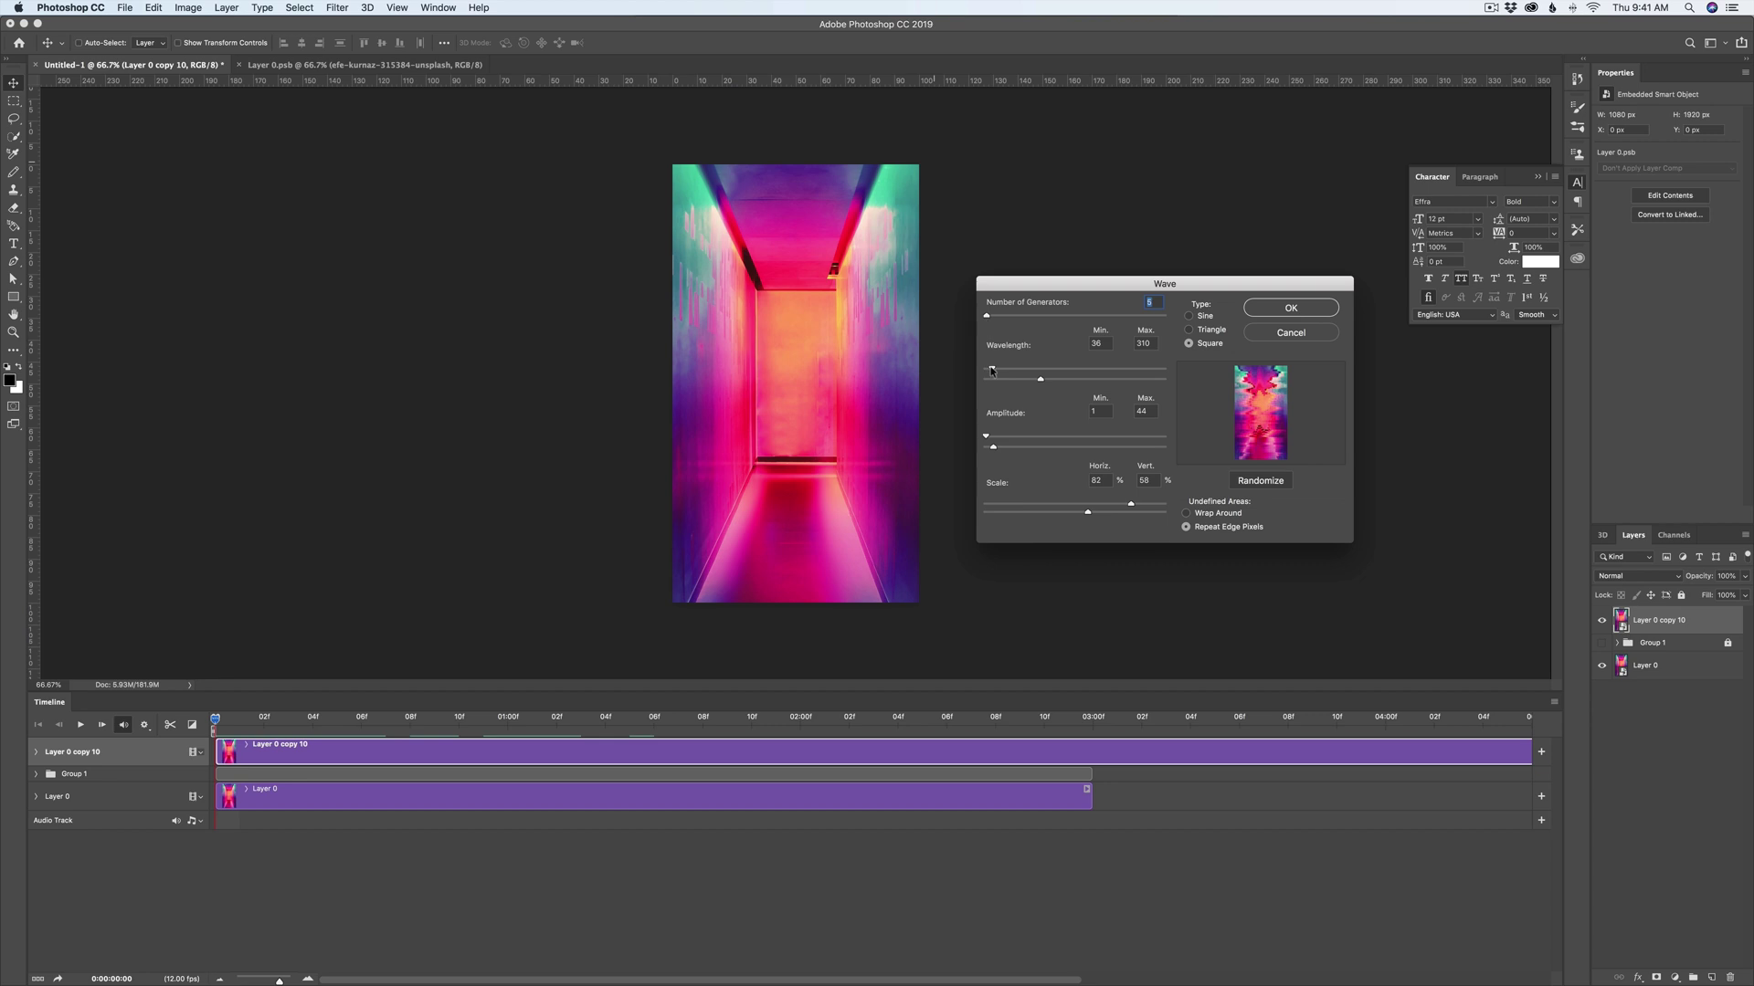
pyautogui.moveTo(991, 371); pyautogui.dragTo(1089, 380)
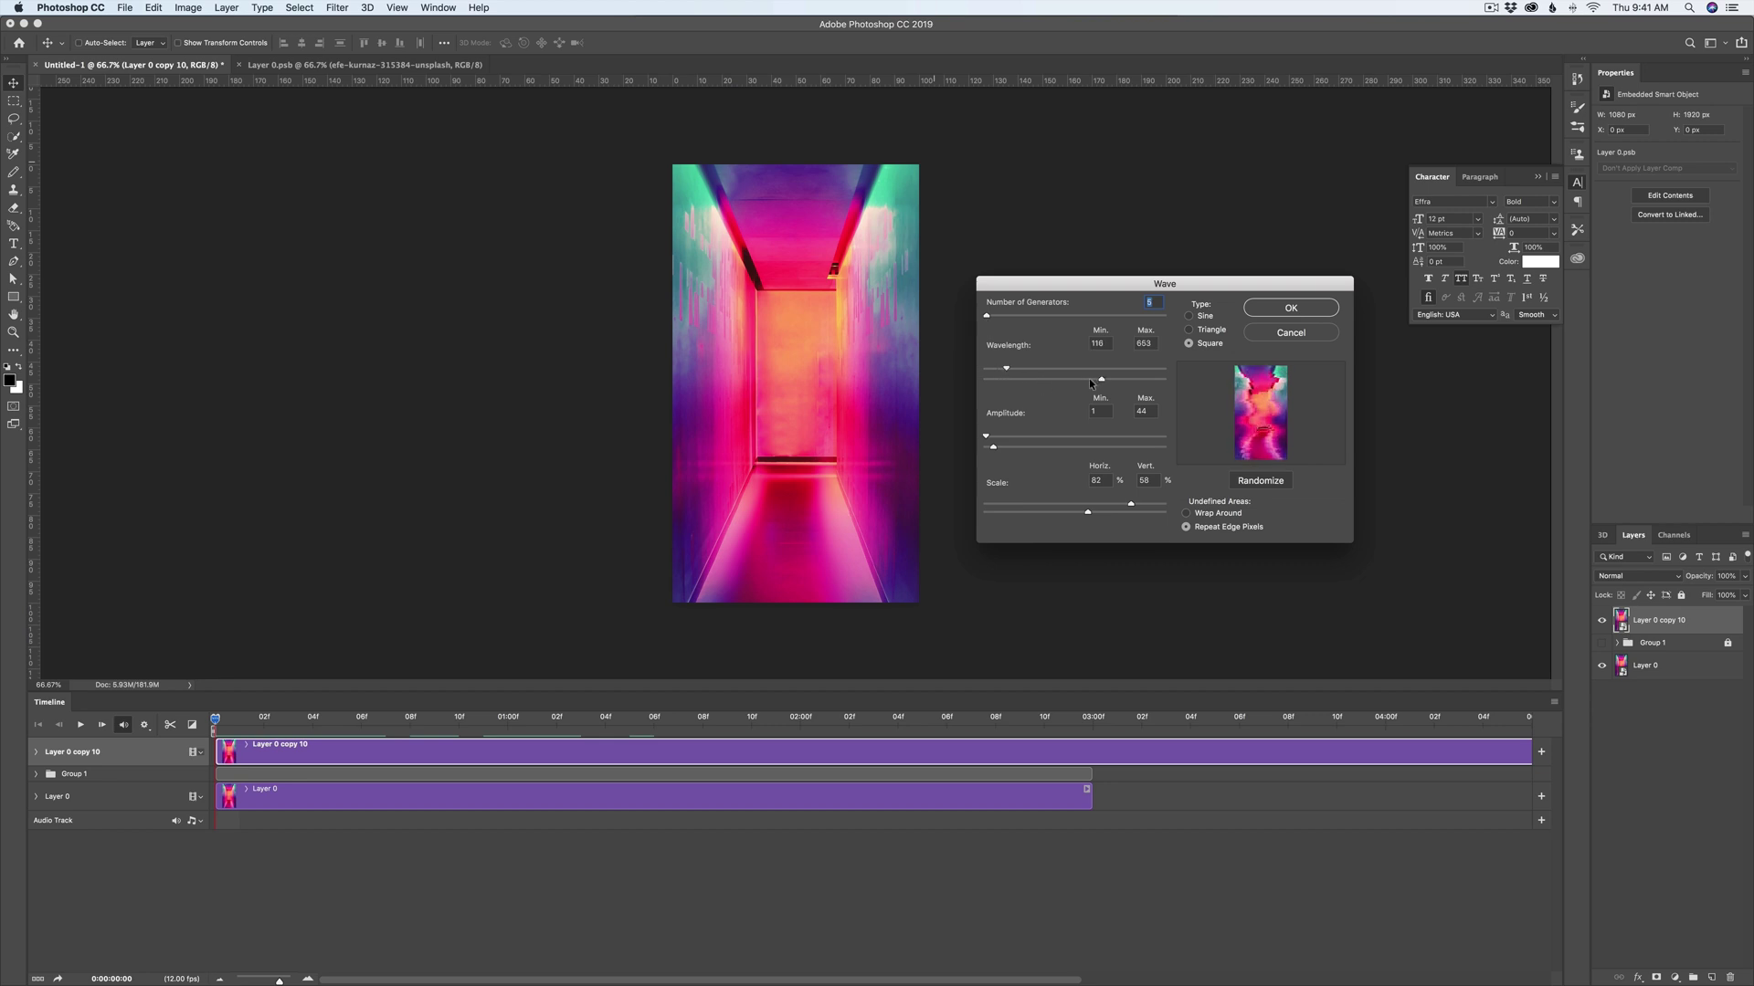
pyautogui.moveTo(992, 448); pyautogui.dragTo(1009, 449)
pyautogui.click(1279, 307)
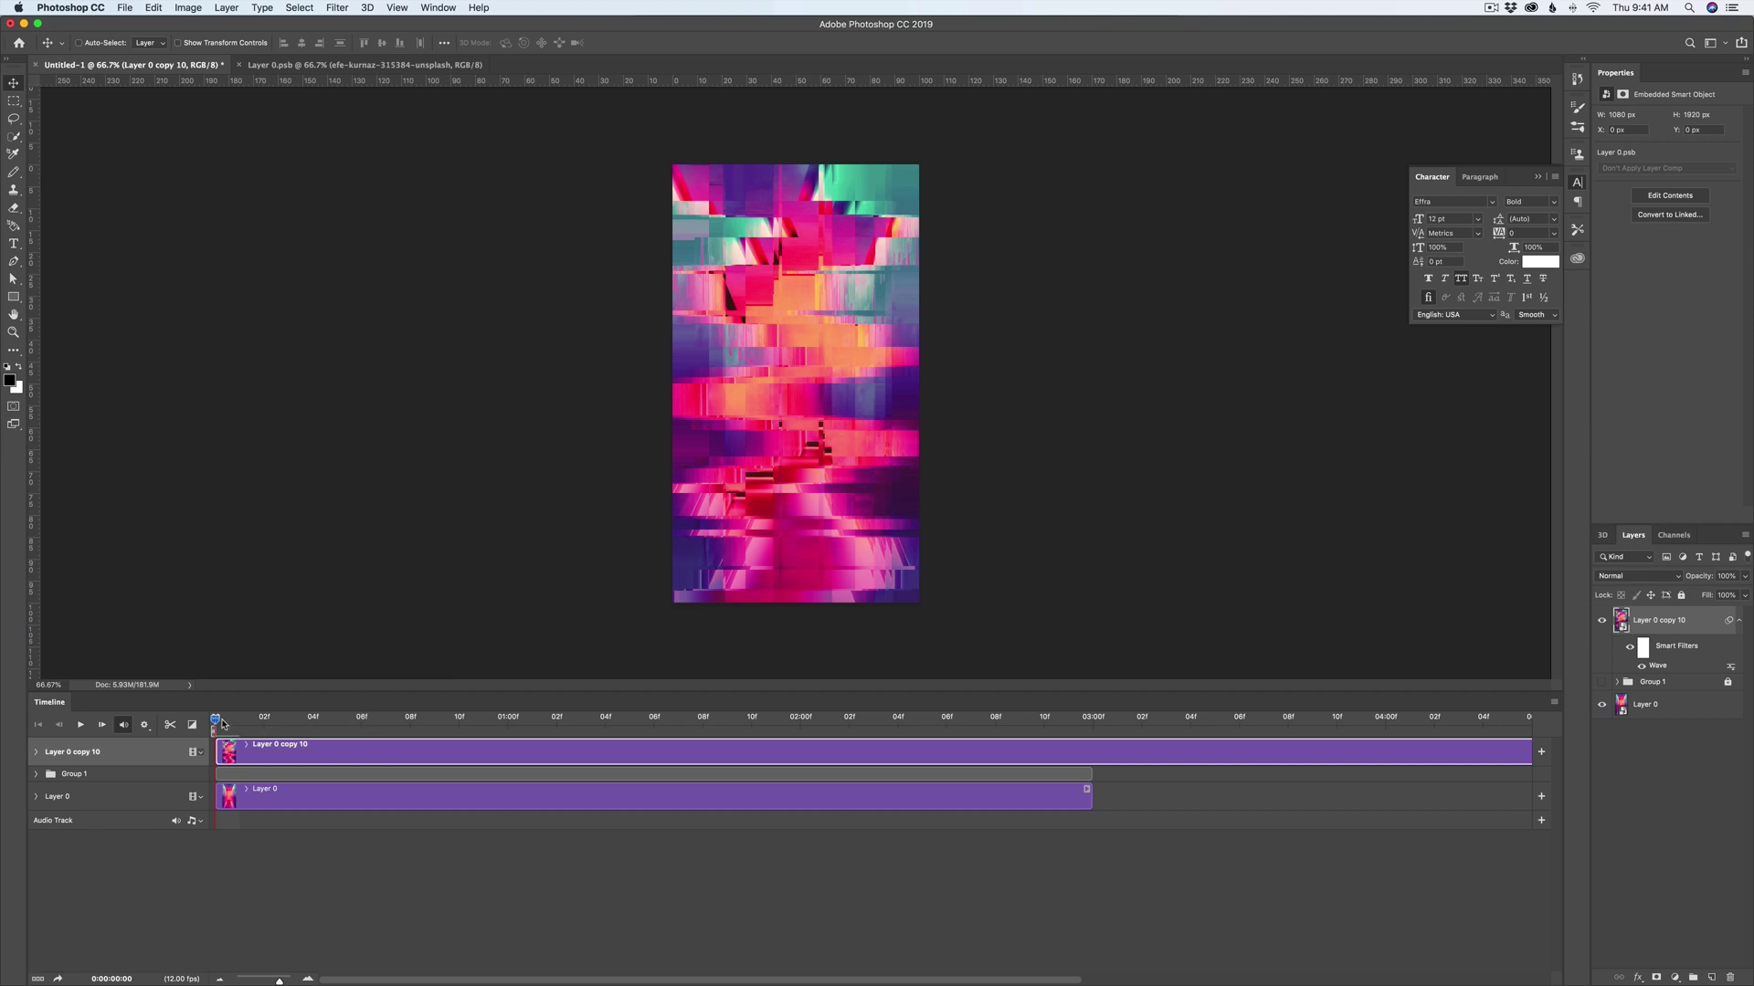
# Step: Split the Layer 0 copy 10 clip at 0:00:00:02 and randomize the Wave filter of the second part
pyautogui.moveTo(223, 725); pyautogui.dragTo(264, 724)
pyautogui.hotkey('ctrl', 'alt', 'v')
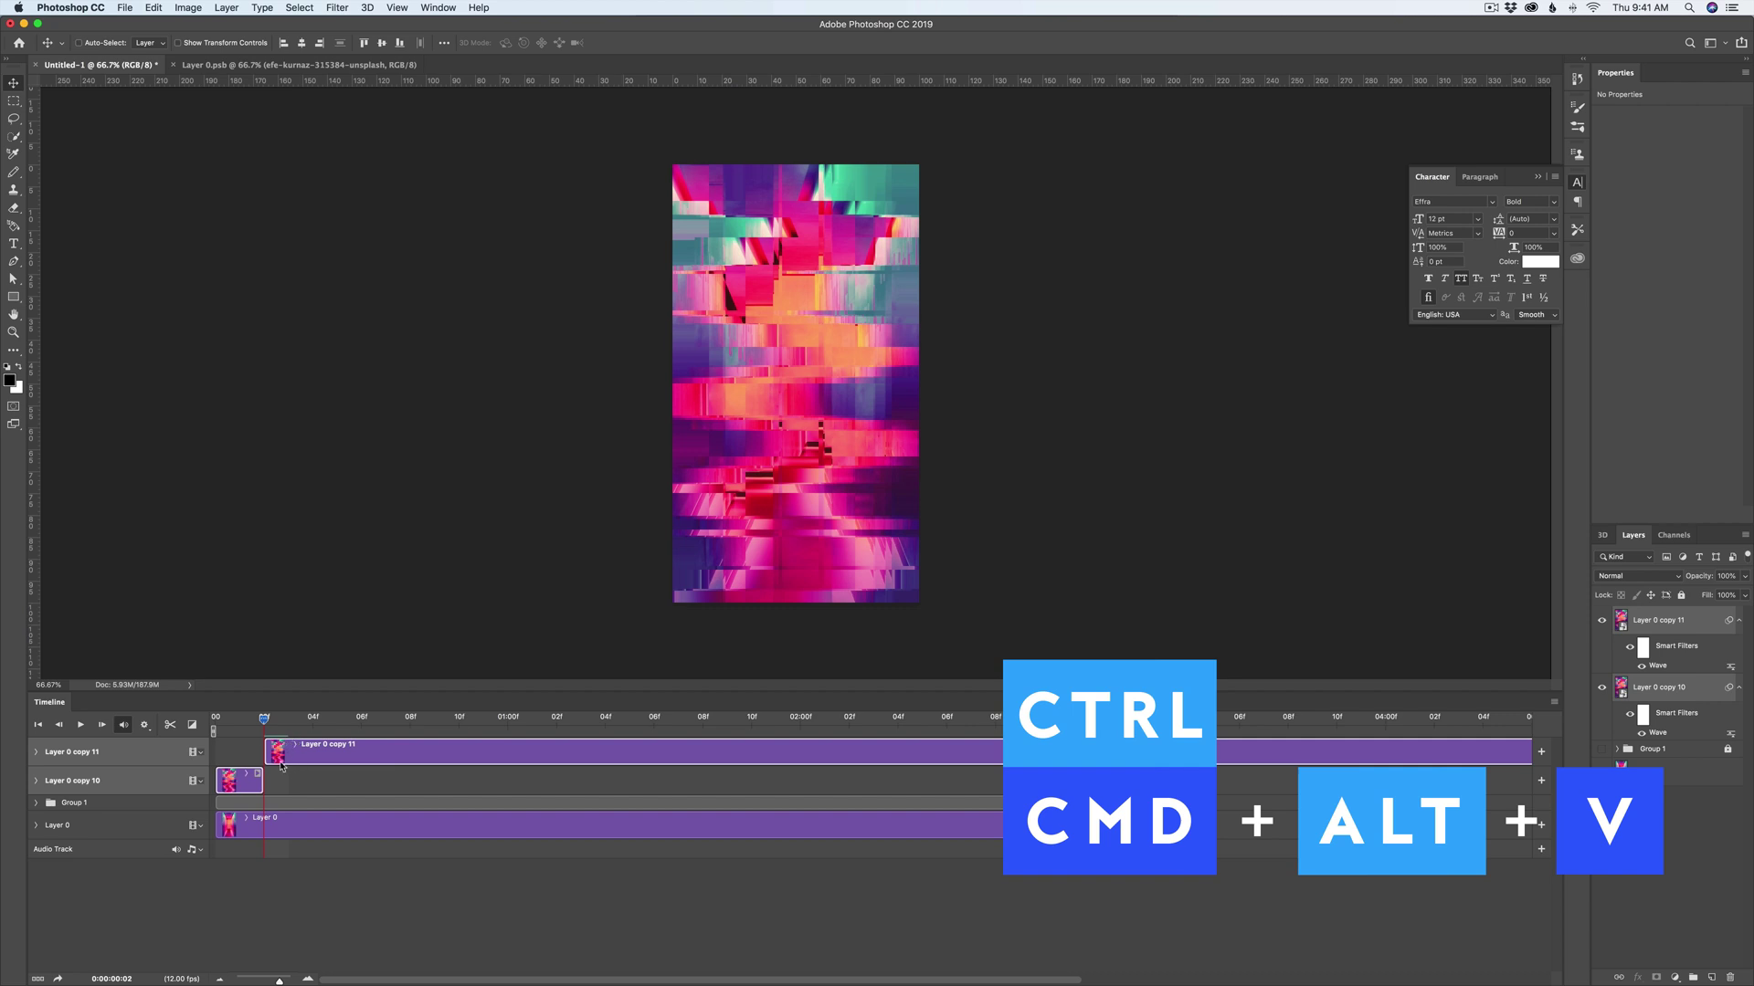
pyautogui.doubleClick(1658, 666)
pyautogui.click(1260, 481)
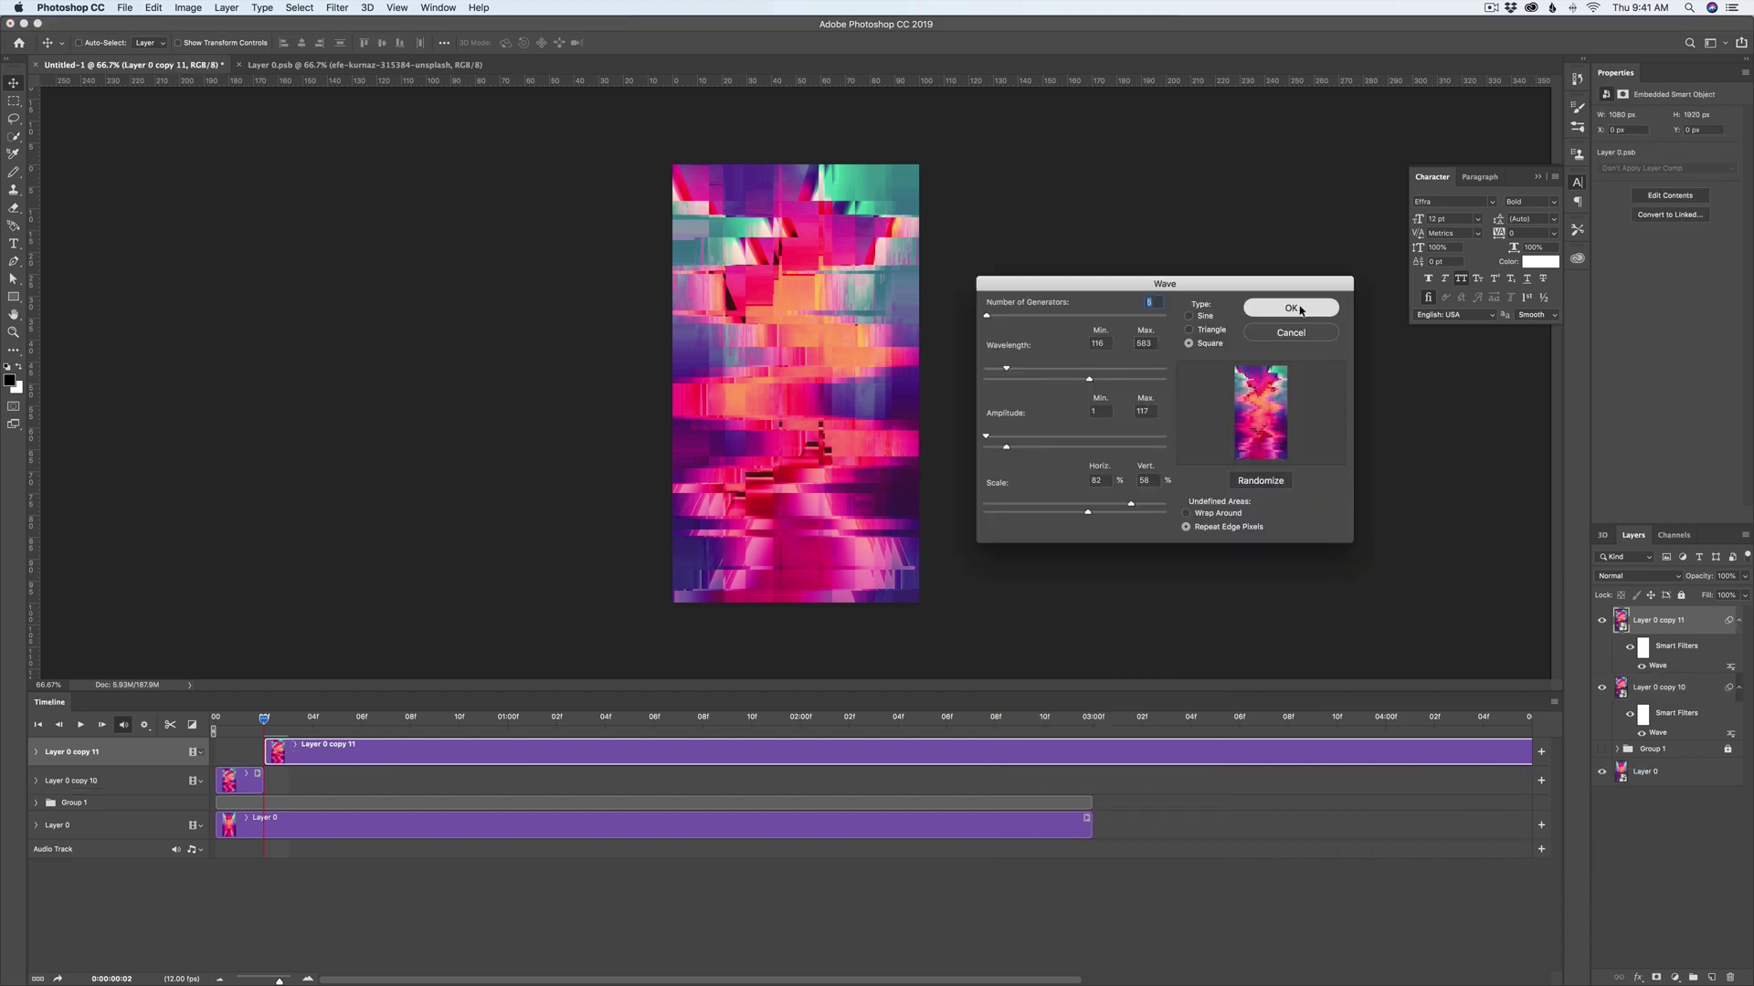
pyautogui.click(1291, 308)
# Step: Split the remaining clip every two frames with randomized waves up to 0:00:01:06, and select and repeat the whole sequence up to 0:00:03:00
pyautogui.click(303, 724)
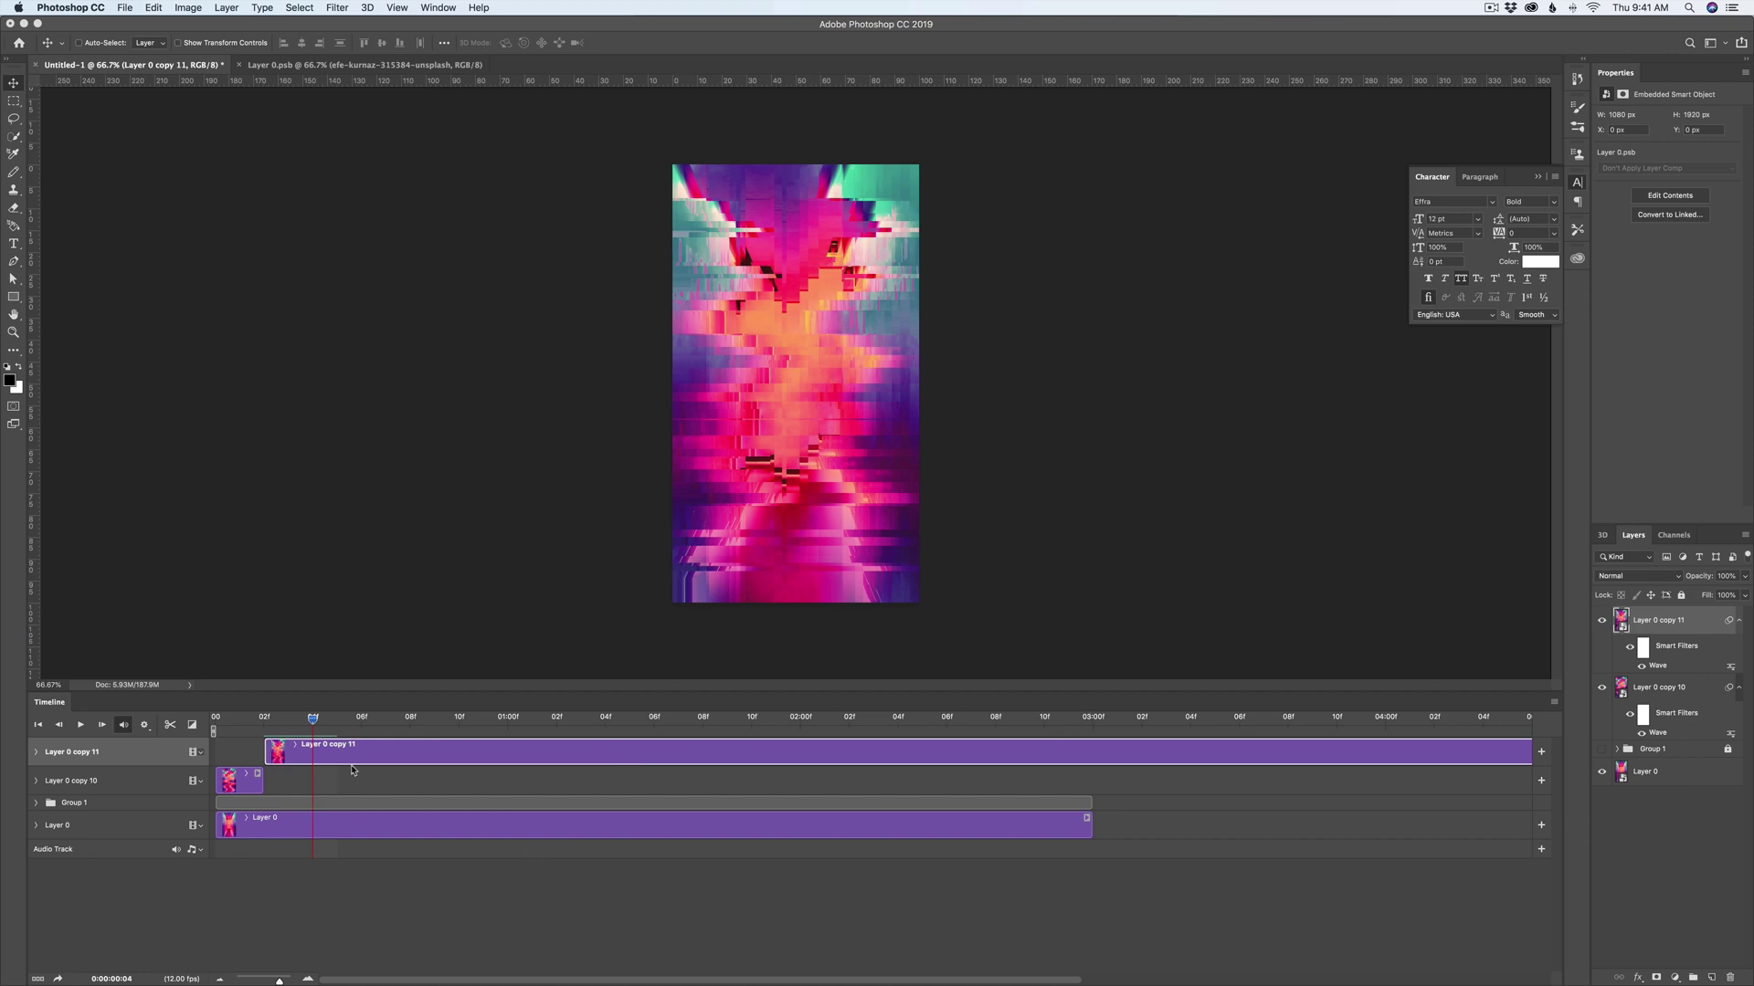
pyautogui.click(170, 724)
pyautogui.click(170, 724)
pyautogui.click(170, 724)
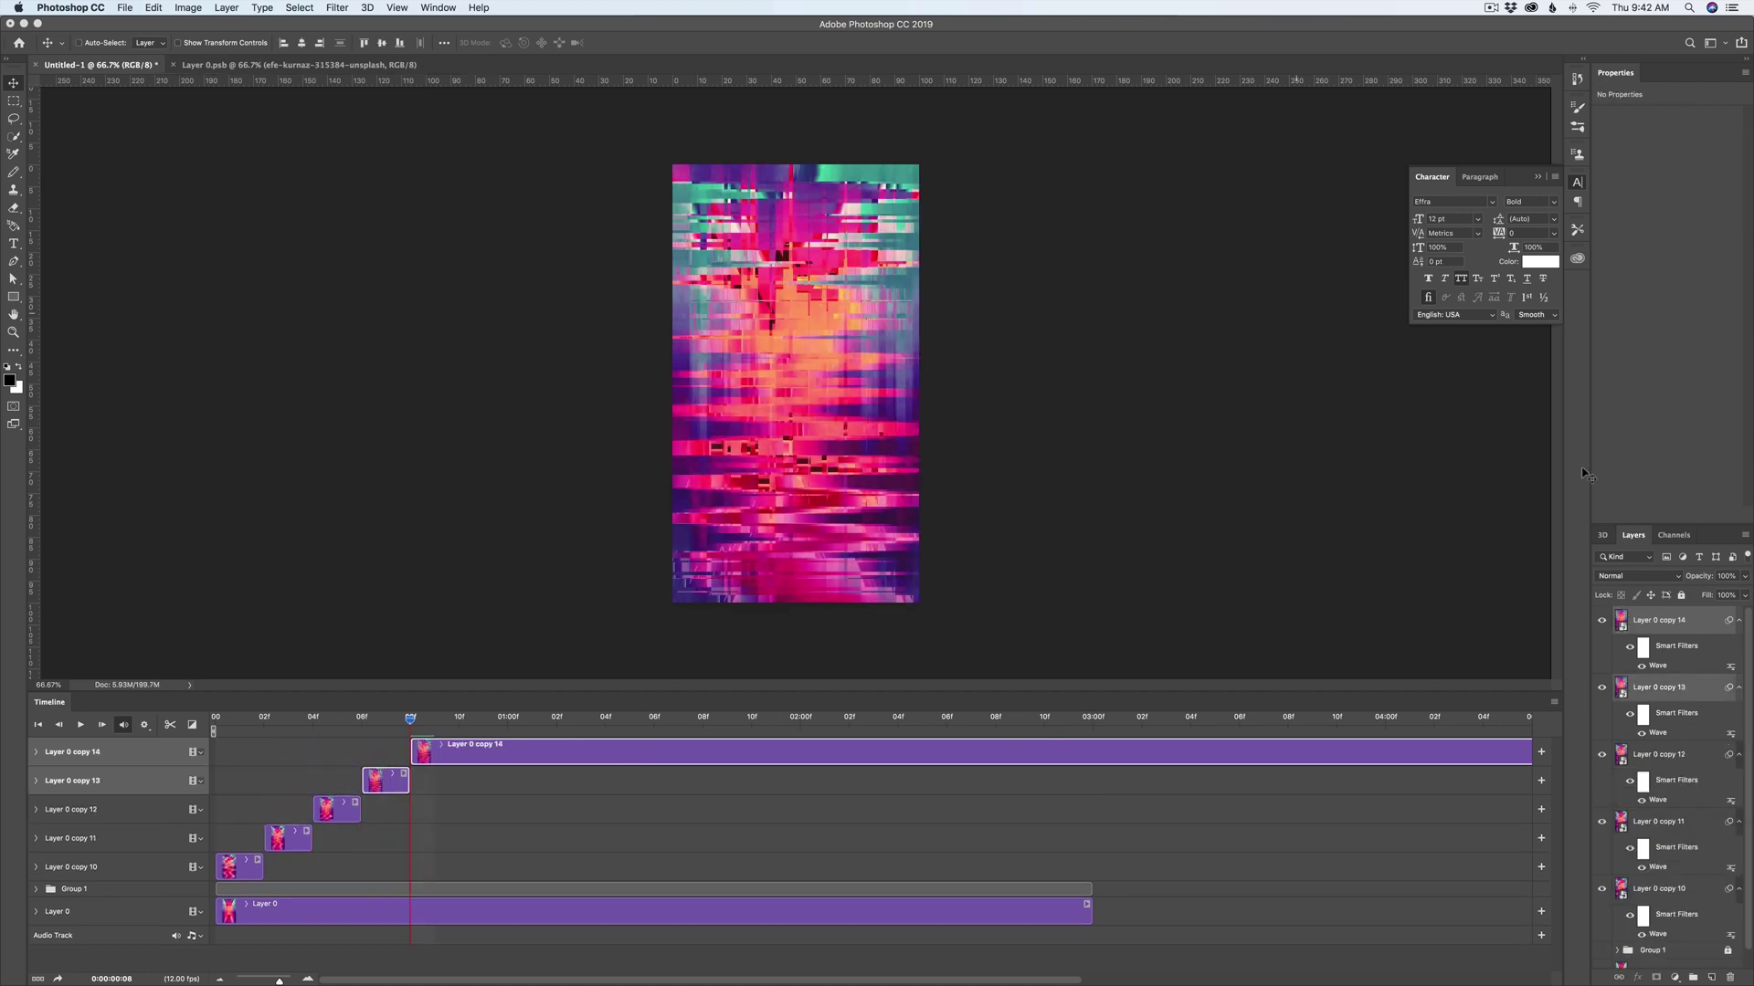
pyautogui.click(169, 725)
pyautogui.click(170, 725)
pyautogui.click(170, 724)
pyautogui.scroll(-10, 804, 849)
pyautogui.keyDown('shift'); pyautogui.click(72, 893); pyautogui.keyUp('shift')
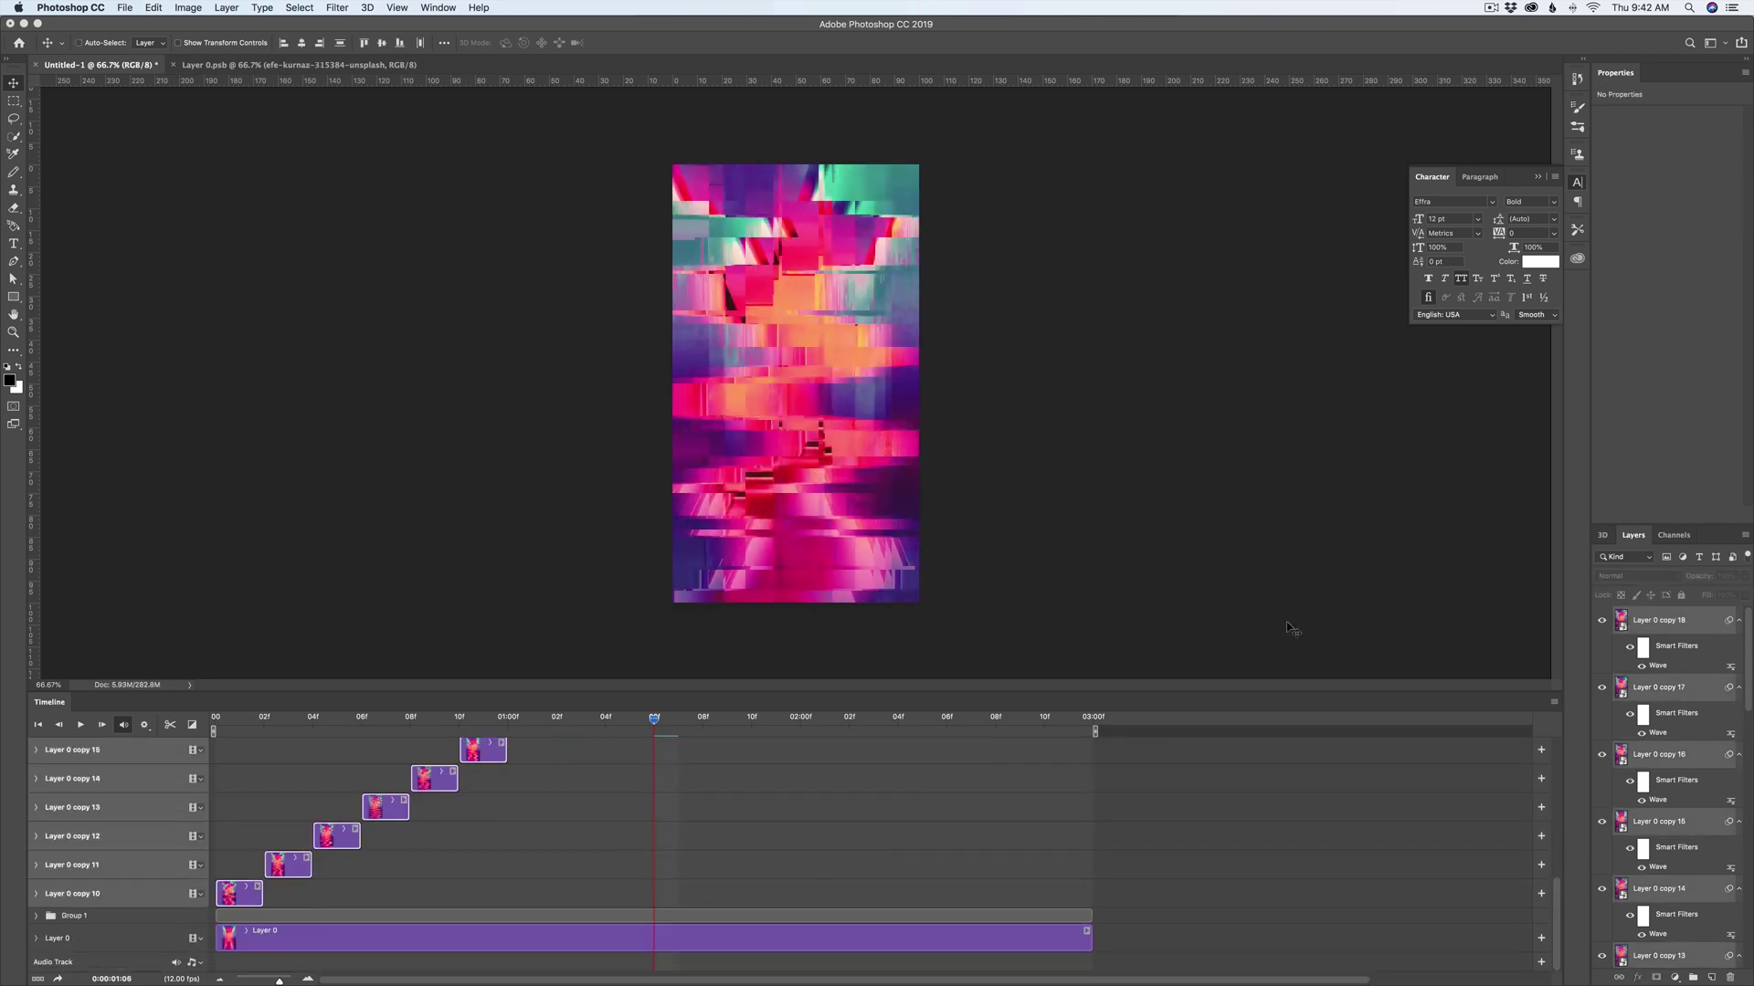
# Step: Play back the square-wave glitch sequence from the timeline's beginning
pyautogui.scroll(10, 803, 849)
pyautogui.moveTo(654, 720); pyautogui.dragTo(216, 720)
pyautogui.press('space')
pyautogui.press('space')
pyautogui.moveTo(376, 729); pyautogui.dragTo(196, 743)
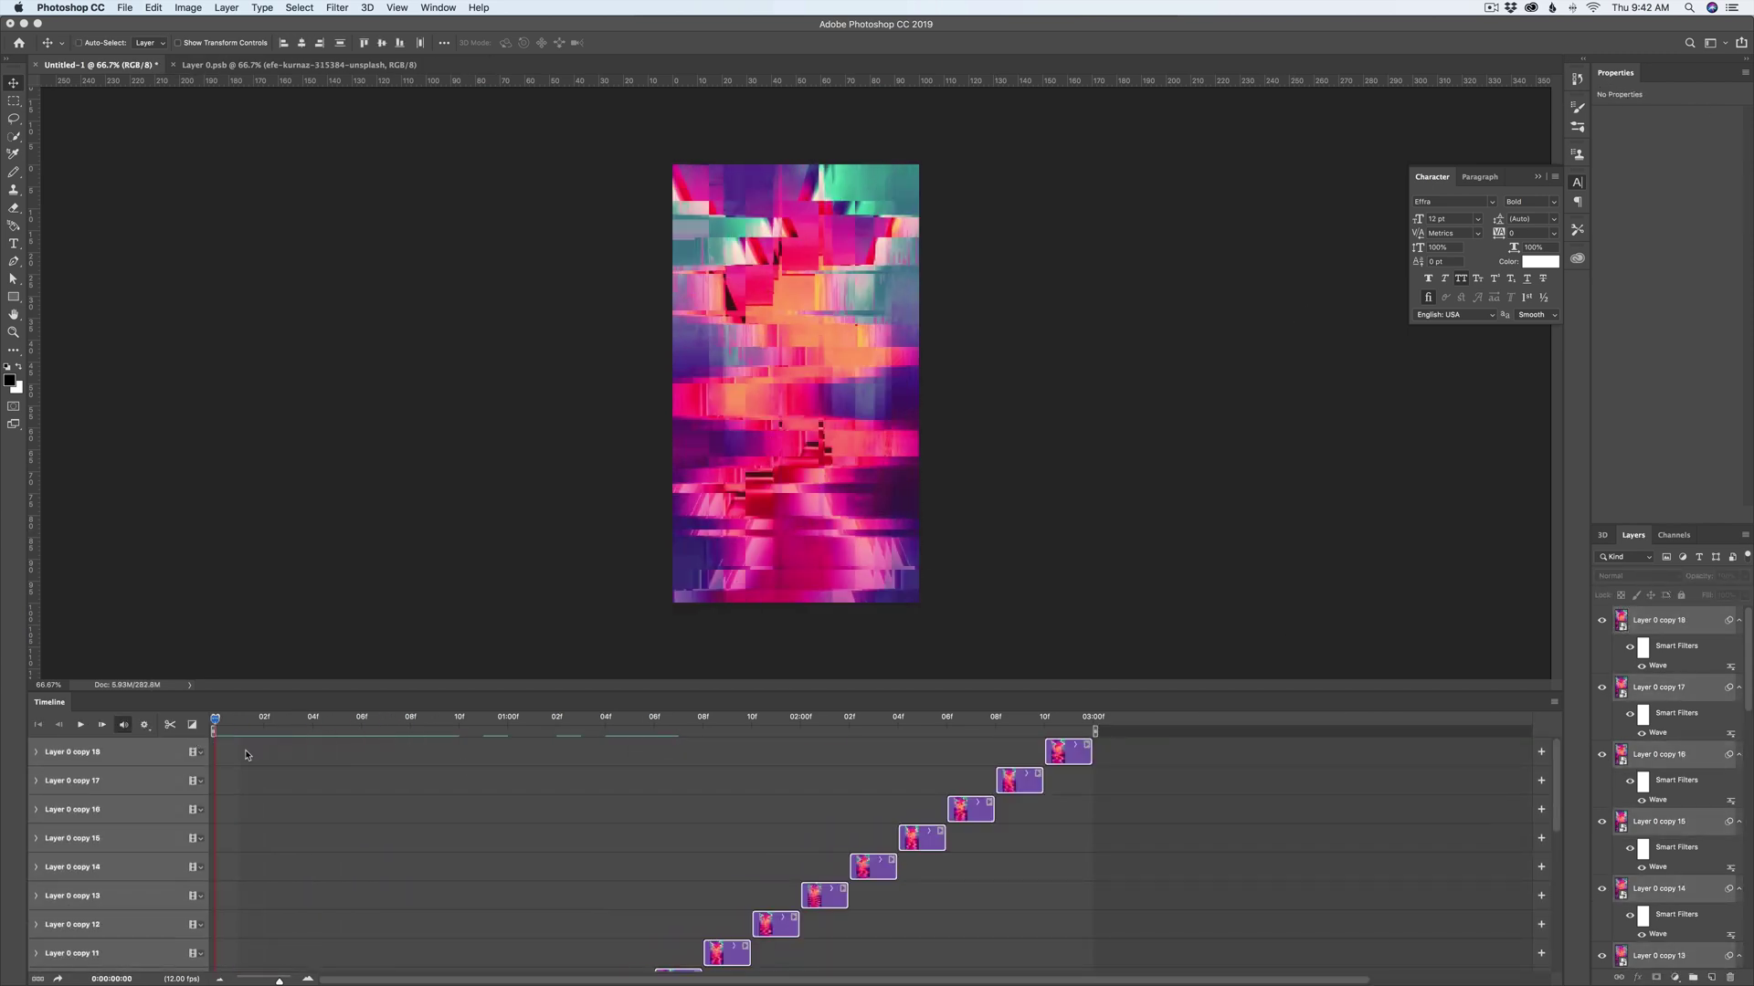
pyautogui.press('space')
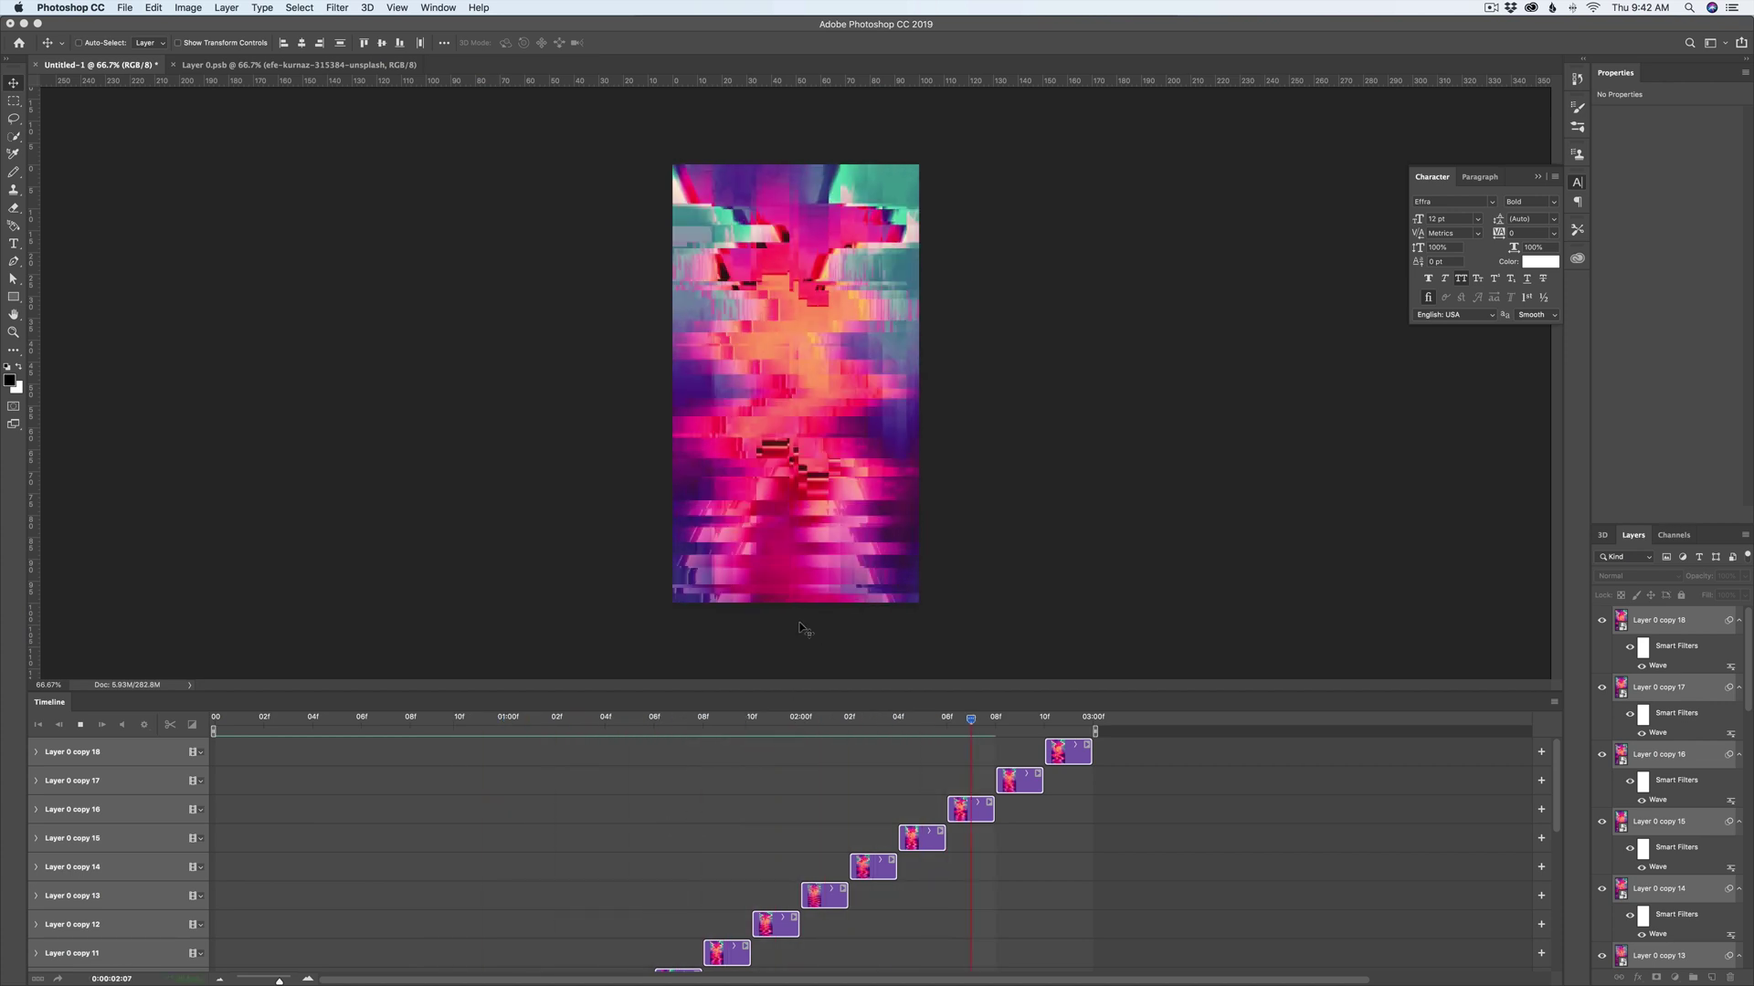
pyautogui.press('space')
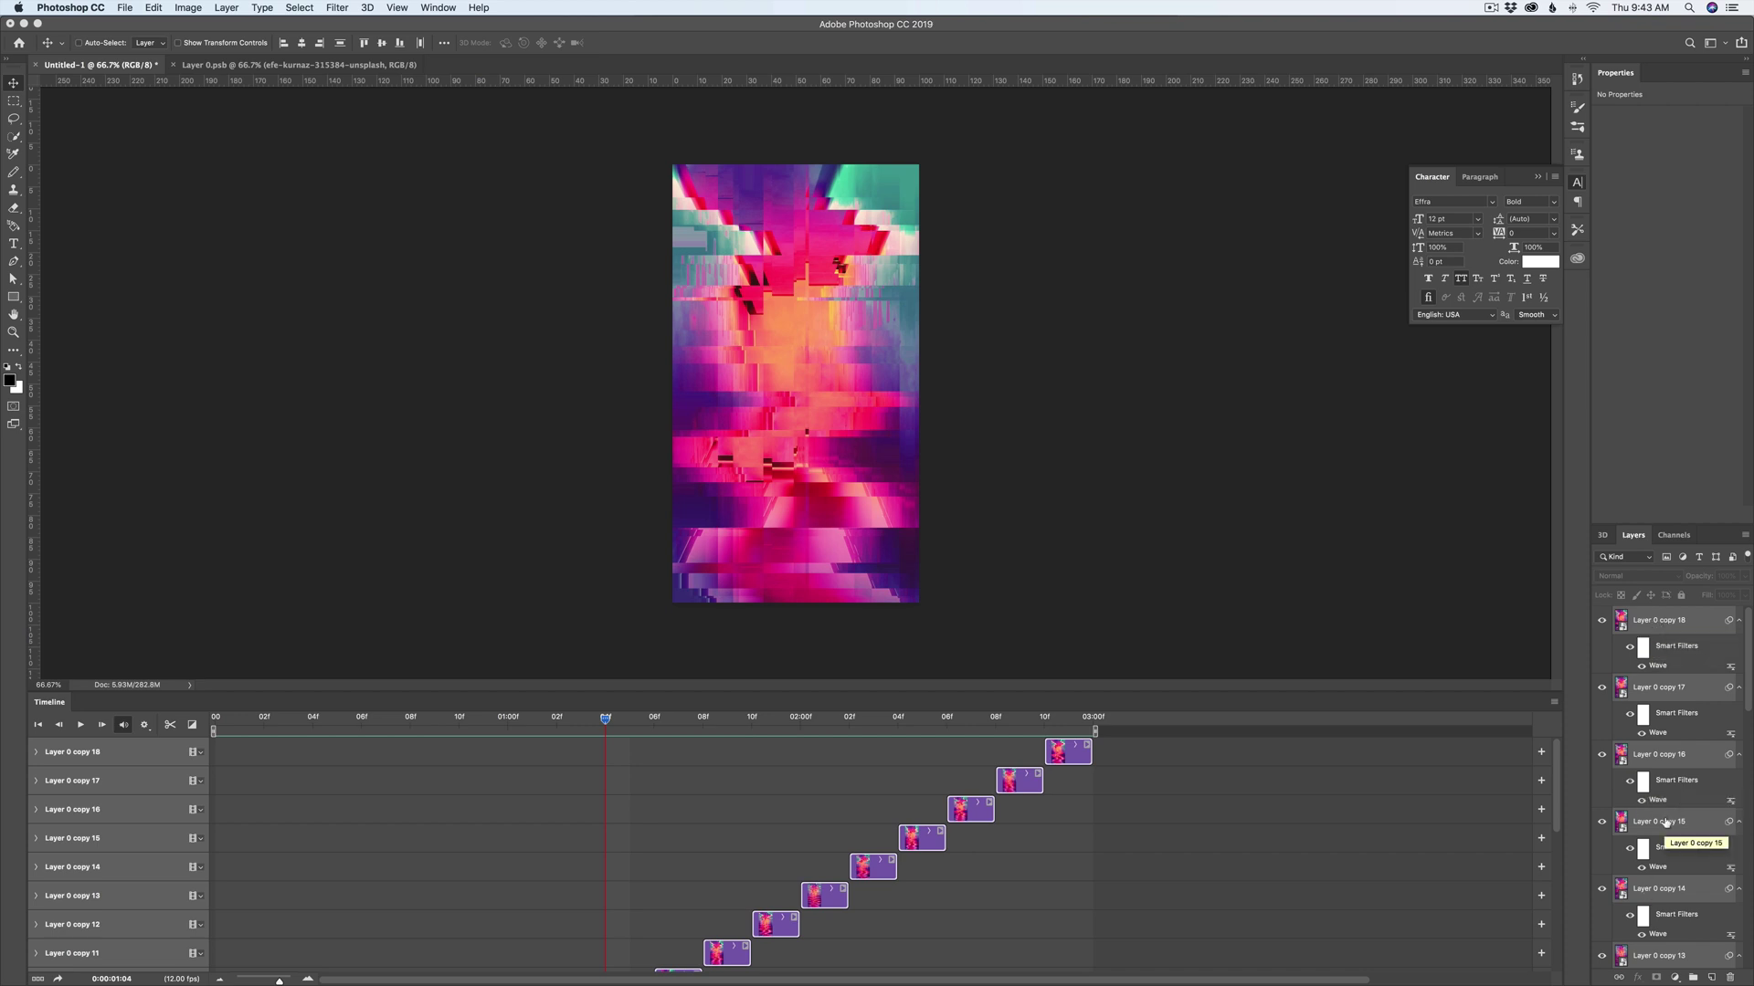
# Step: Convert the selected square-wave copies into one smart object and rename it Glitch 2
pyautogui.rightClick(1665, 631)
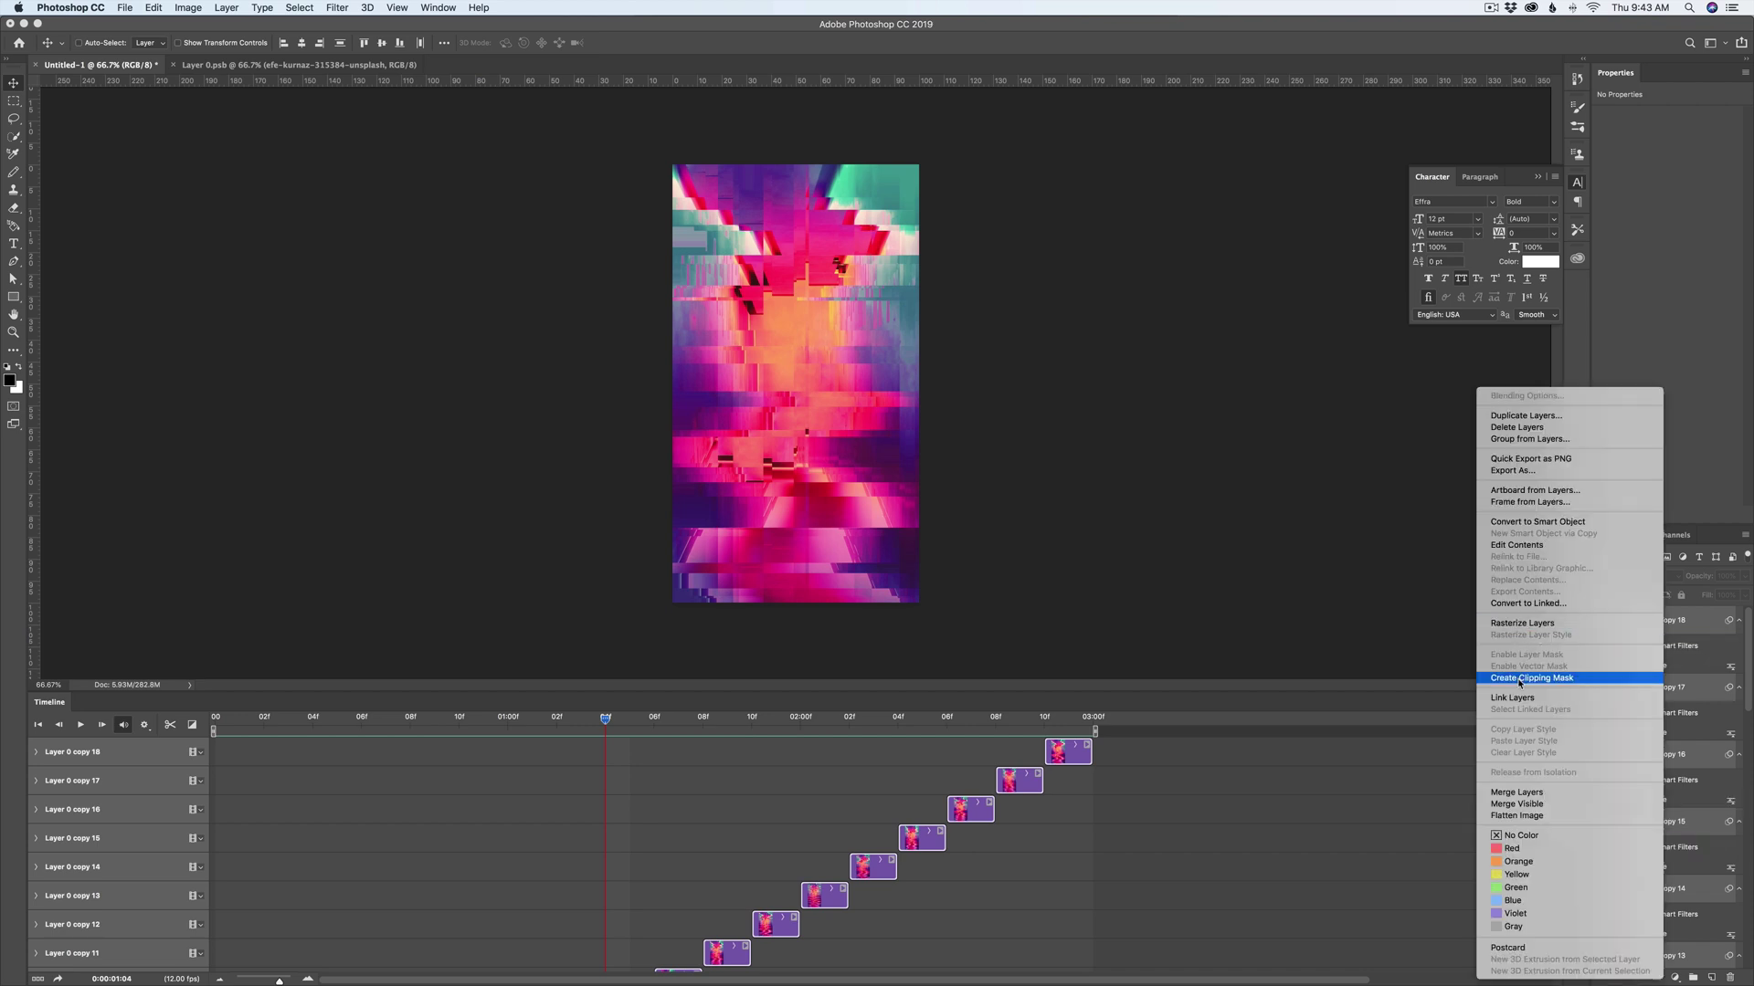
pyautogui.click(1553, 677)
pyautogui.rightClick(1653, 630)
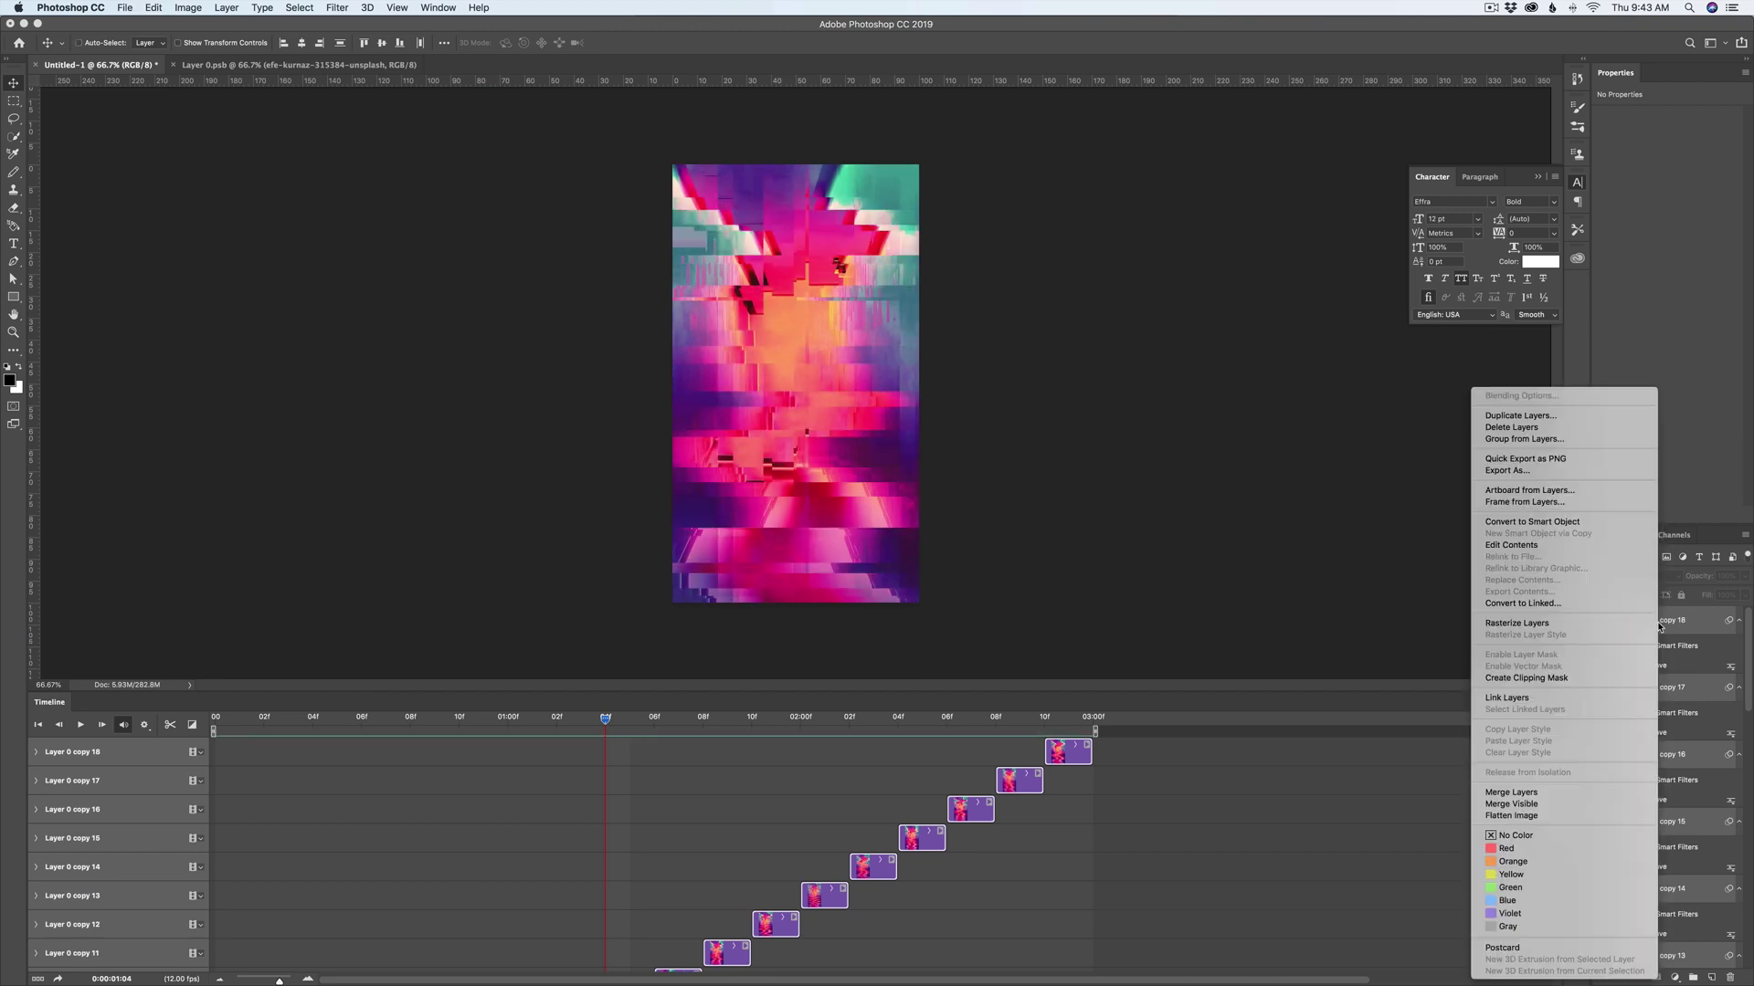
pyautogui.click(1538, 522)
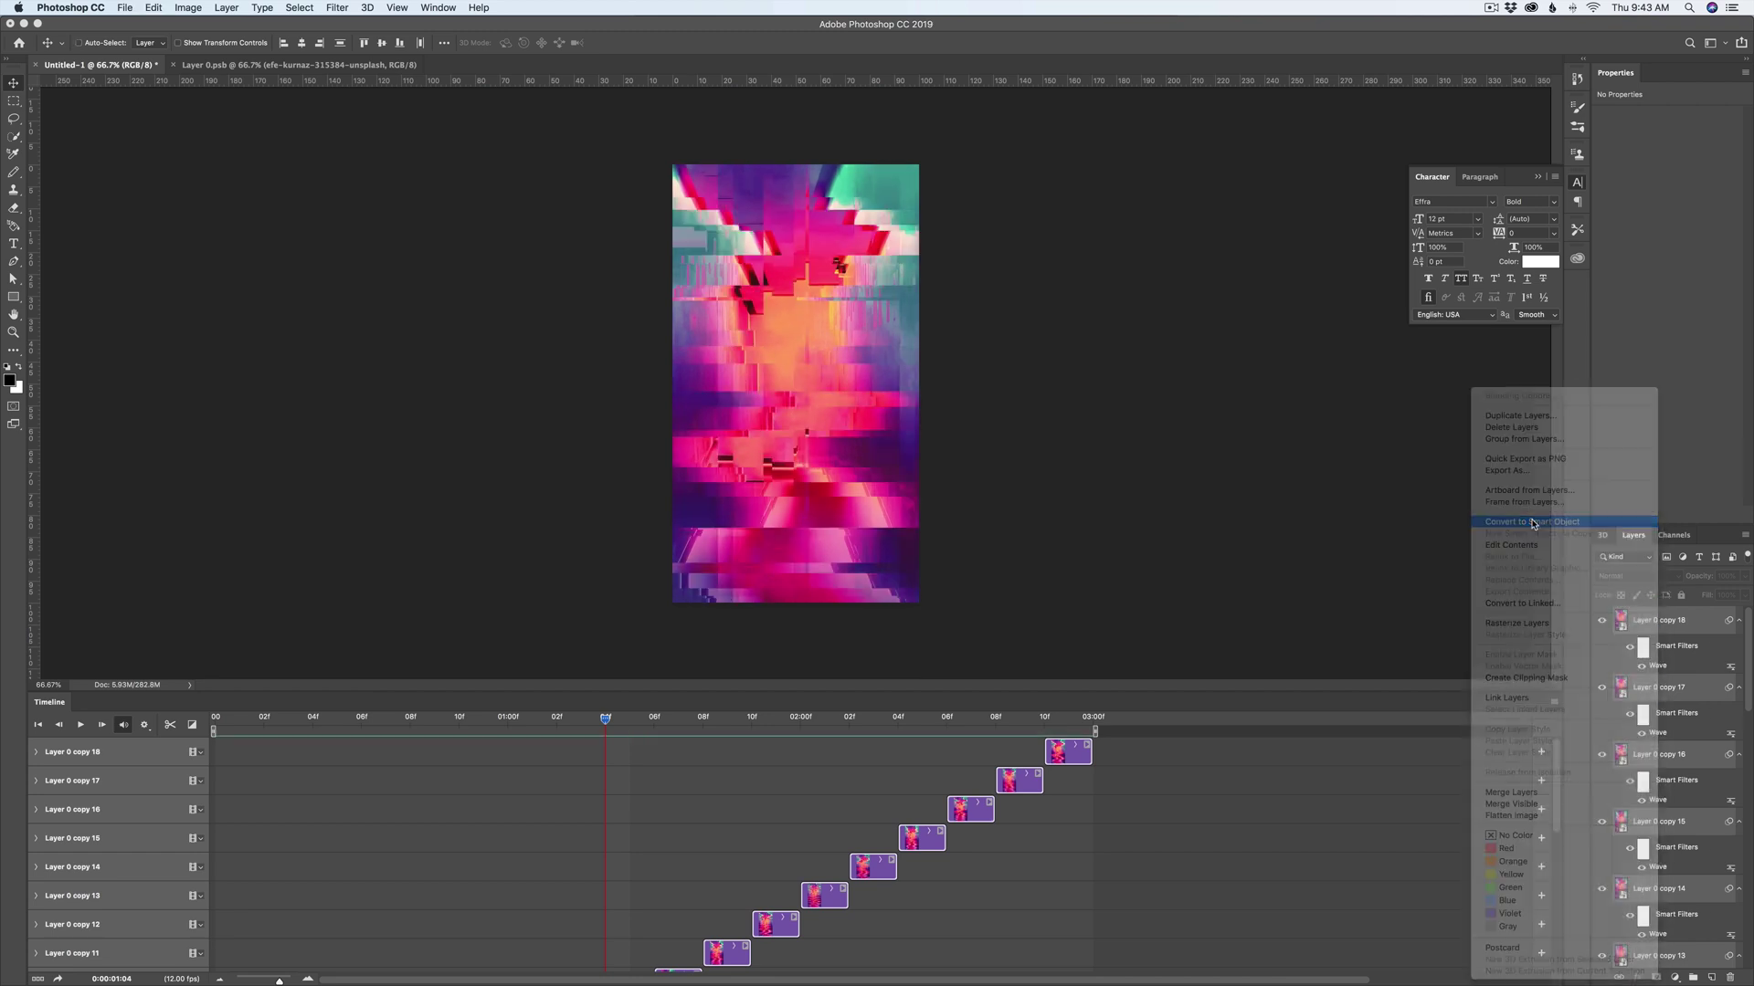
pyautogui.doubleClick(1656, 621)
pyautogui.write('Glitch 2')
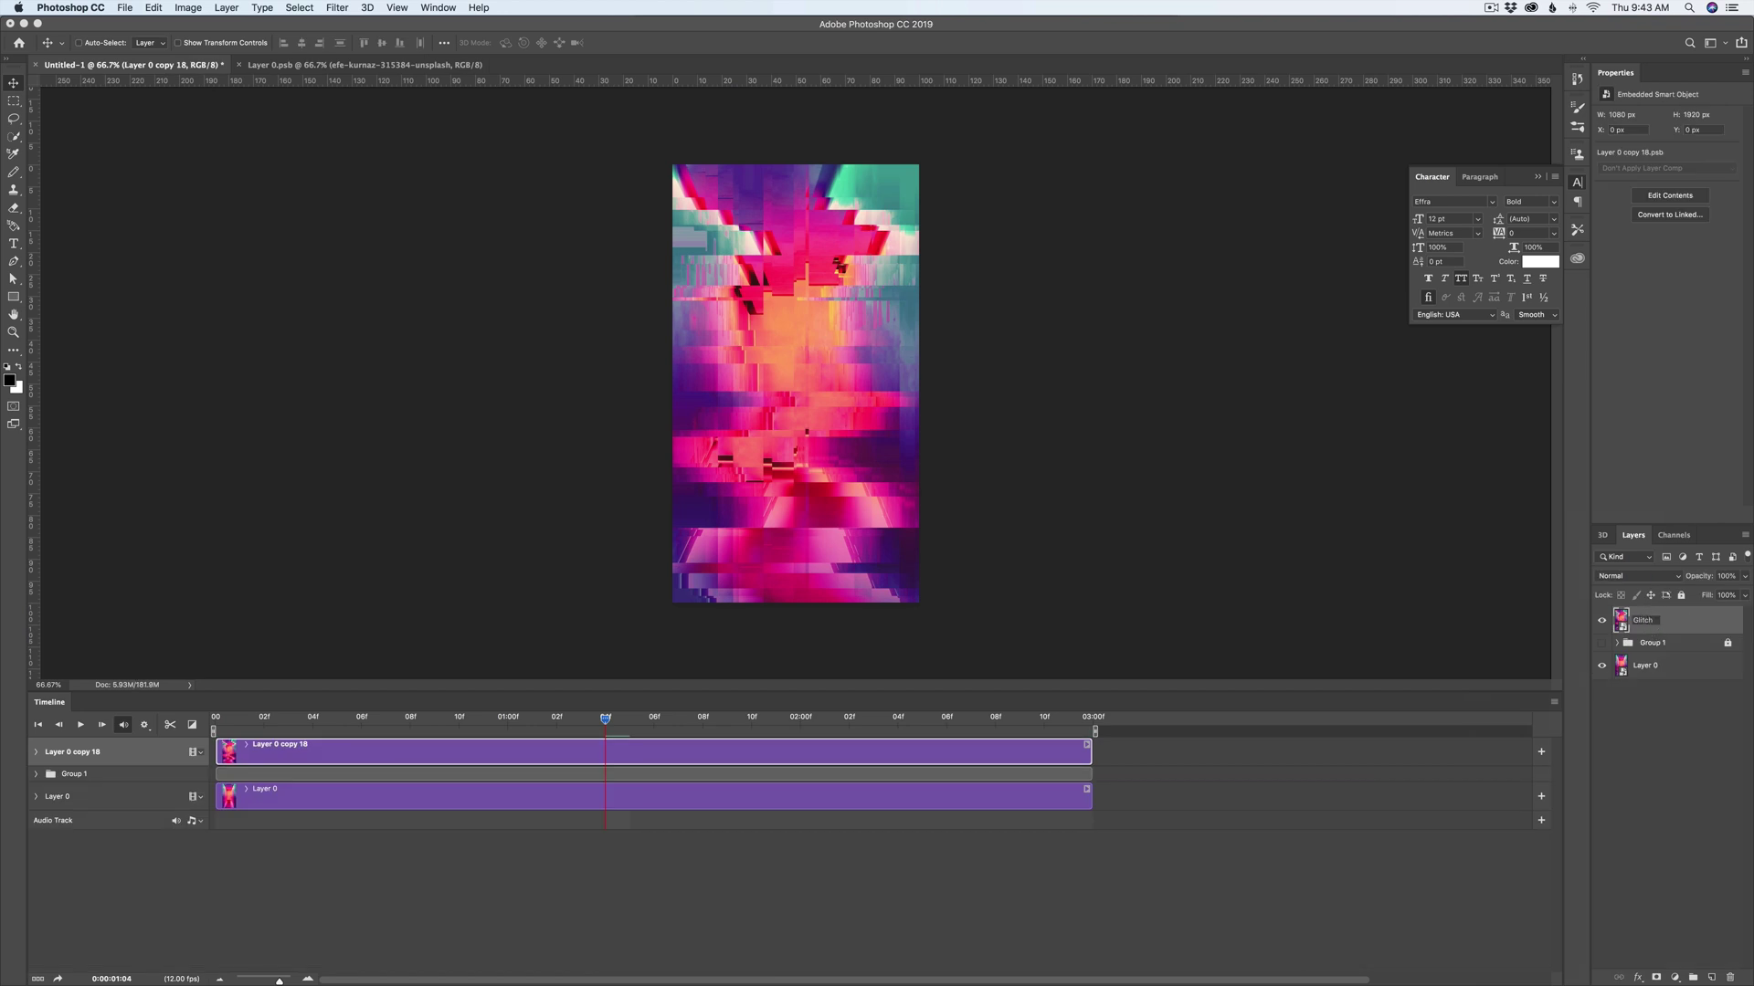
pyautogui.press('Return')
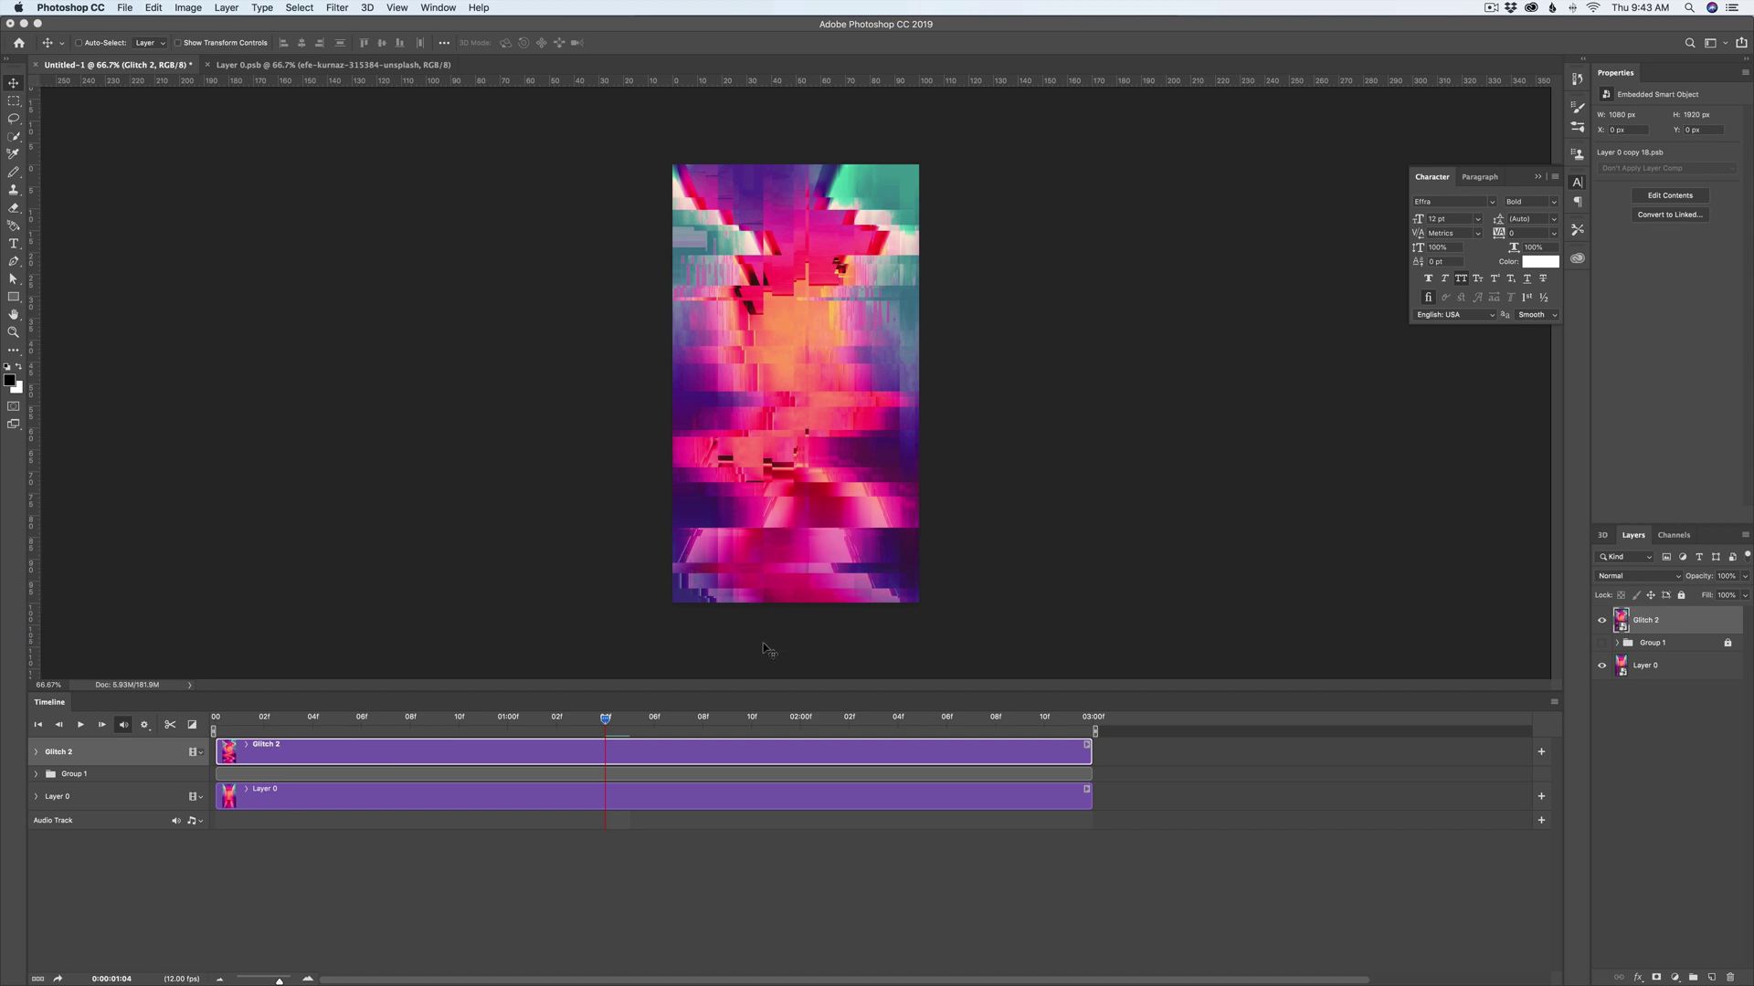
# Step: Flip the Glitch 2 smart object vertically with Free Transform
pyautogui.hotkey('ctrl', 't')
pyautogui.rightClick(824, 348)
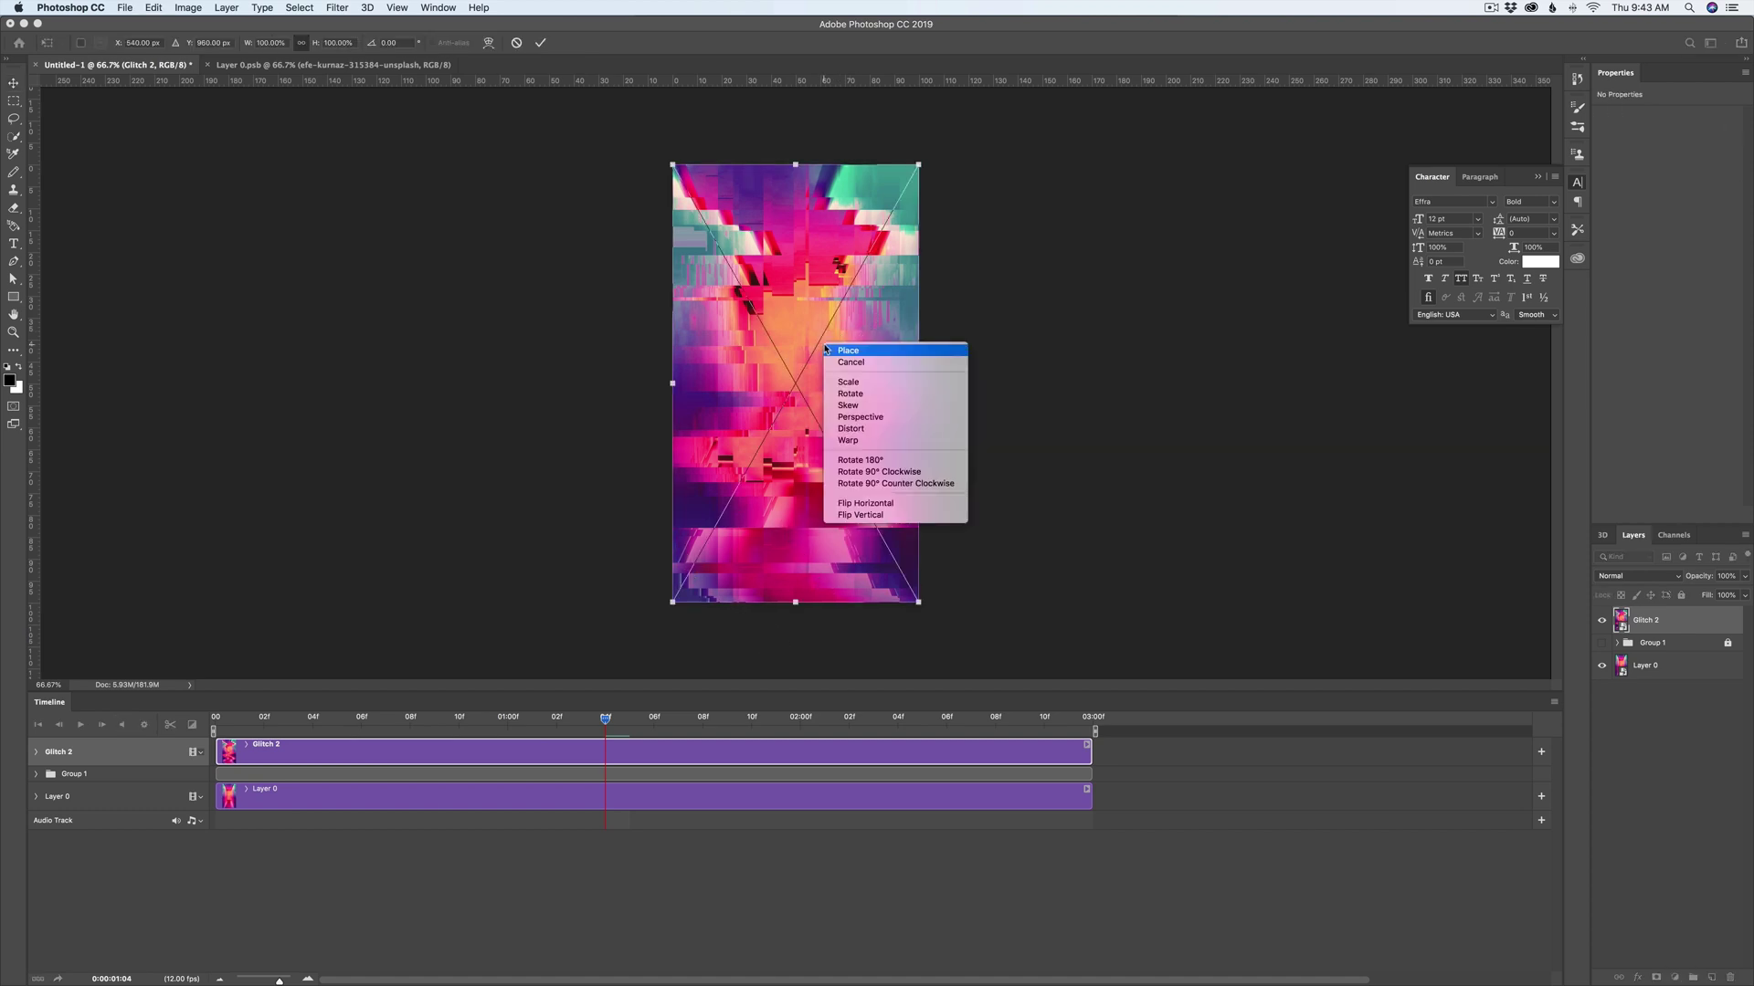
pyautogui.click(859, 515)
pyautogui.press('Return')
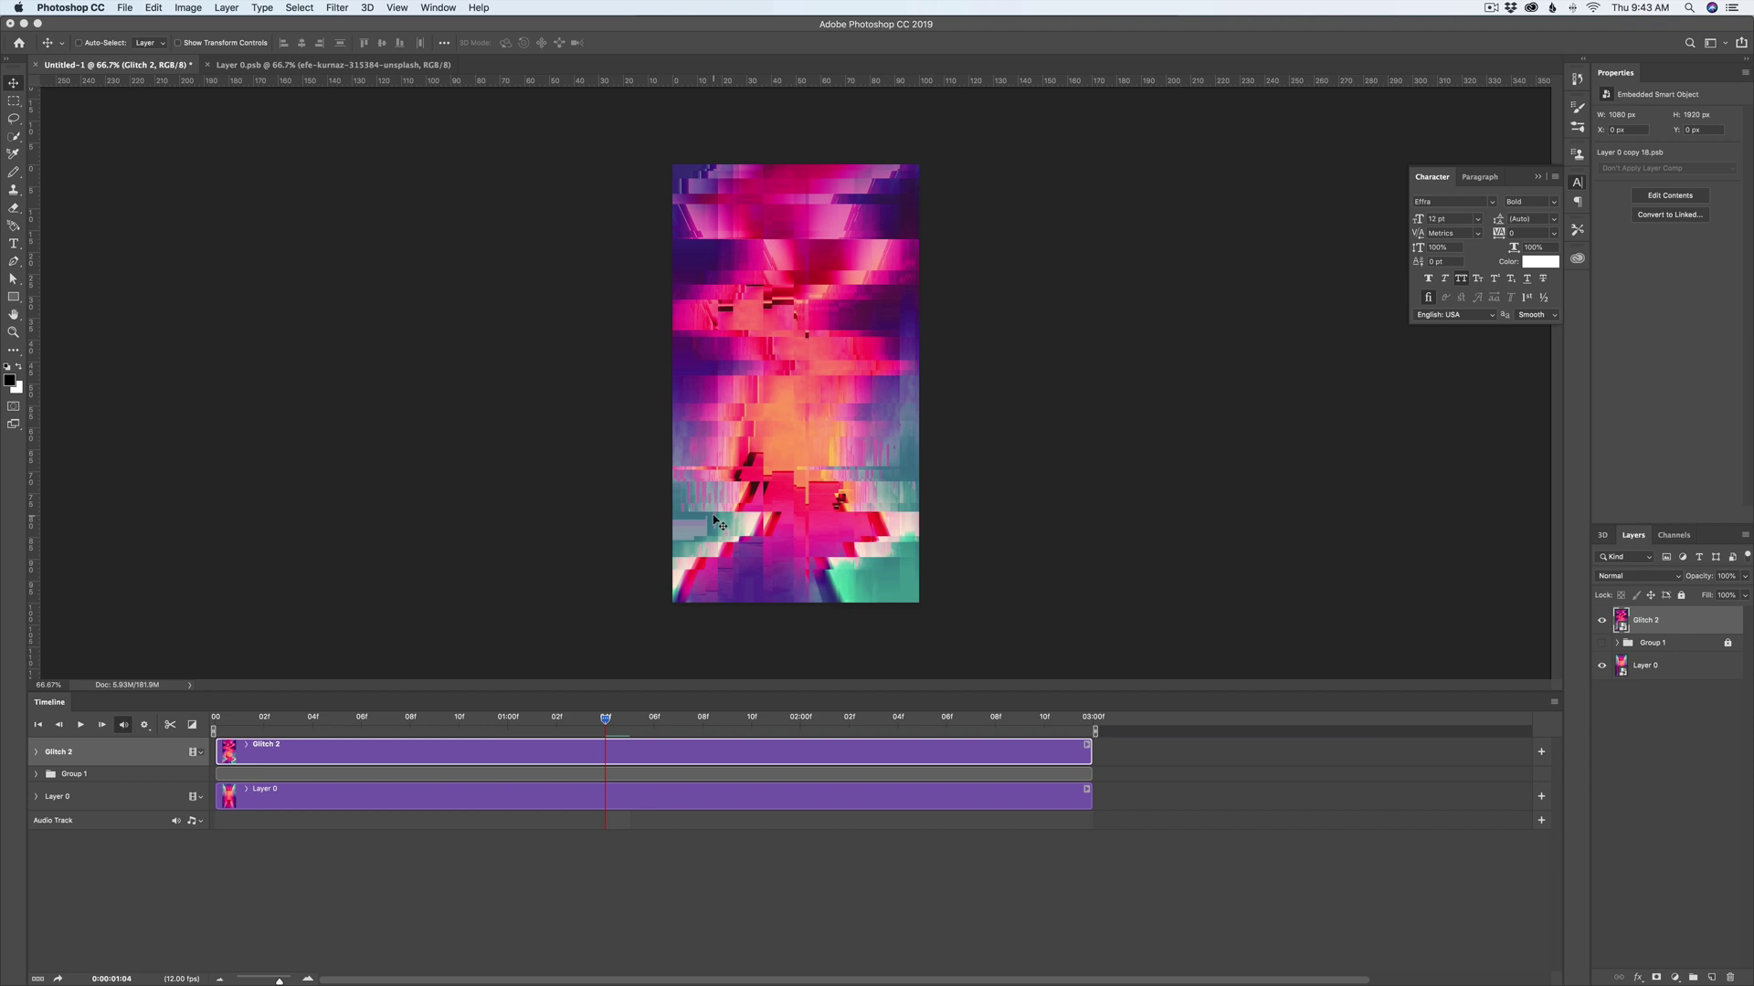
# Step: With no layer selected, draw thirteen black horizontal rectangles of varying length and thickness scattered across the canvas, some running past its edges
pyautogui.click(721, 867)
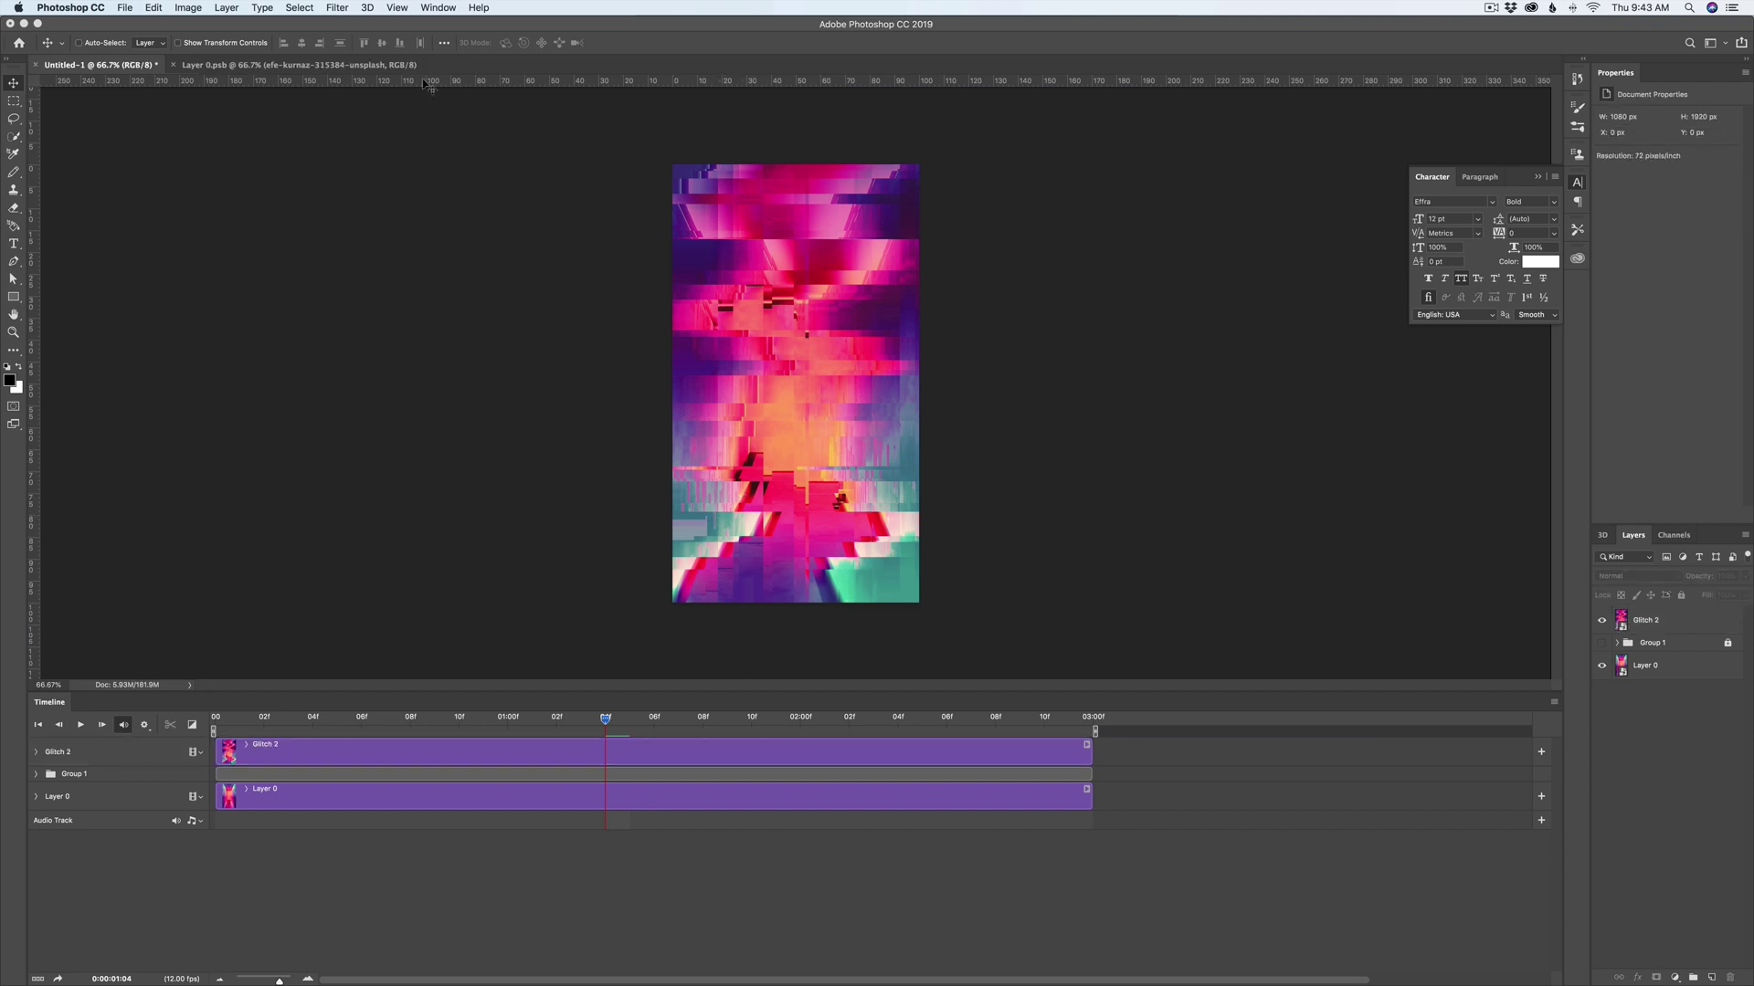
pyautogui.press('u')
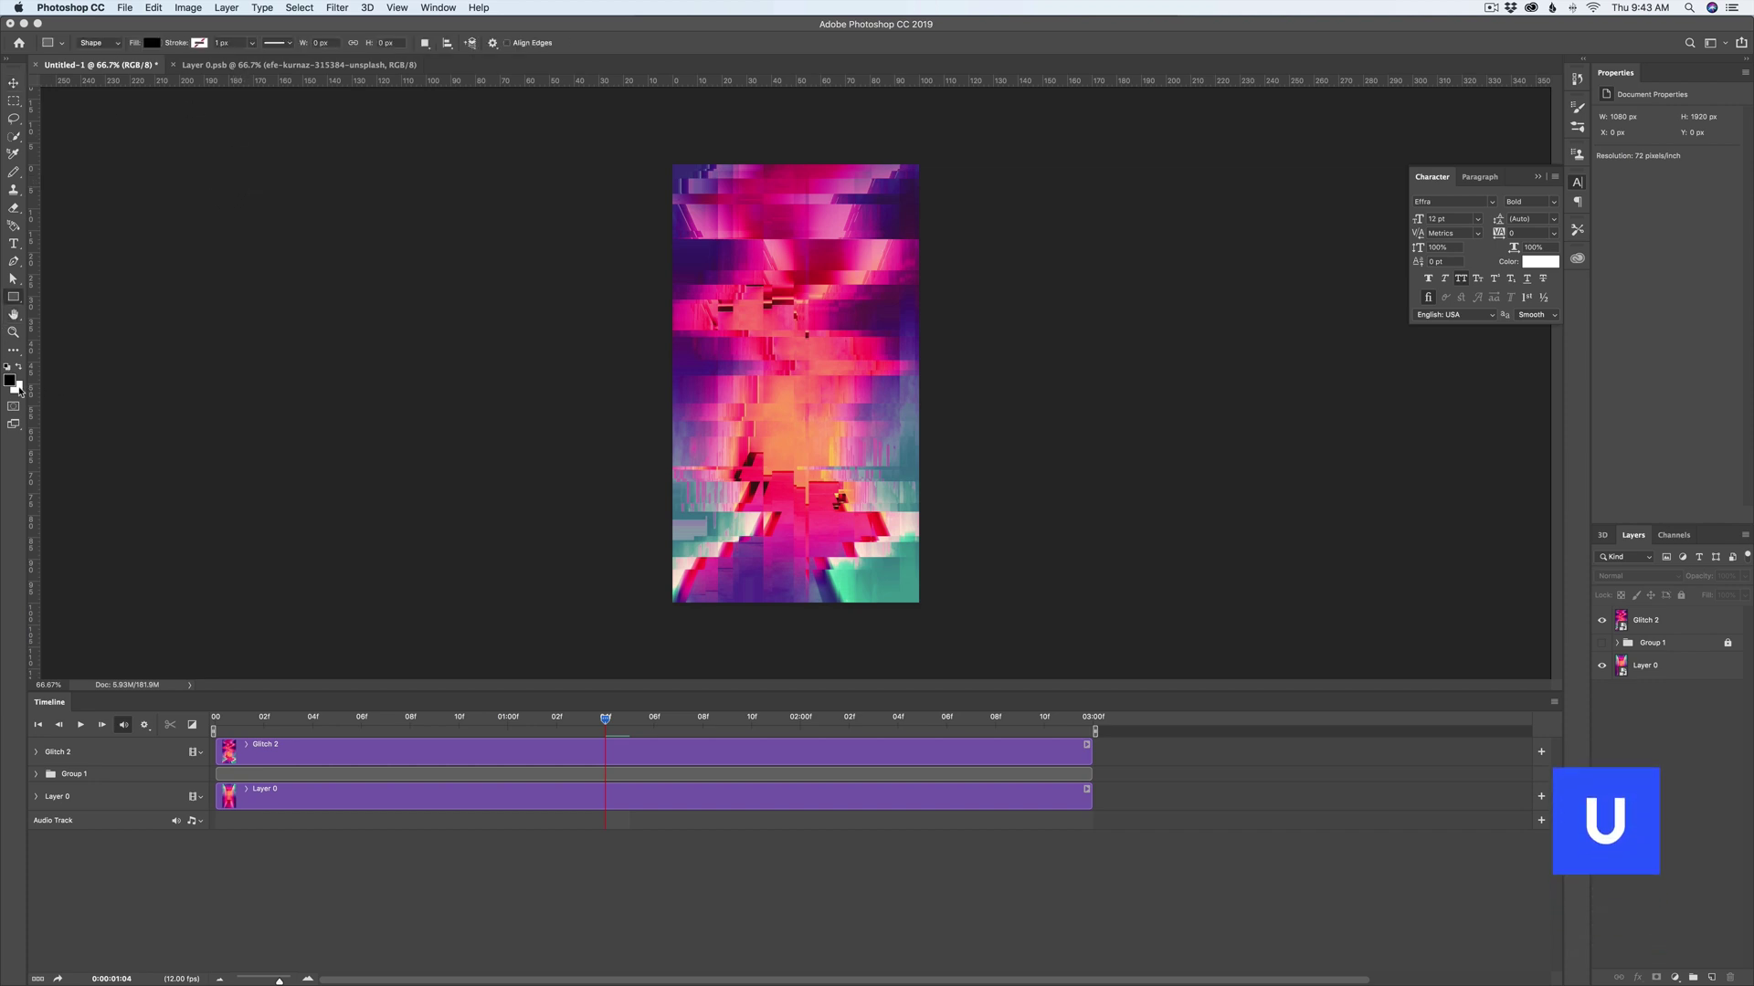
pyautogui.moveTo(892, 262); pyautogui.dragTo(817, 267)
pyautogui.moveTo(715, 299)
pyautogui.mouseDown()
pyautogui.moveTo(863, 302)
pyautogui.moveTo(877, 336)
pyautogui.mouseUp()
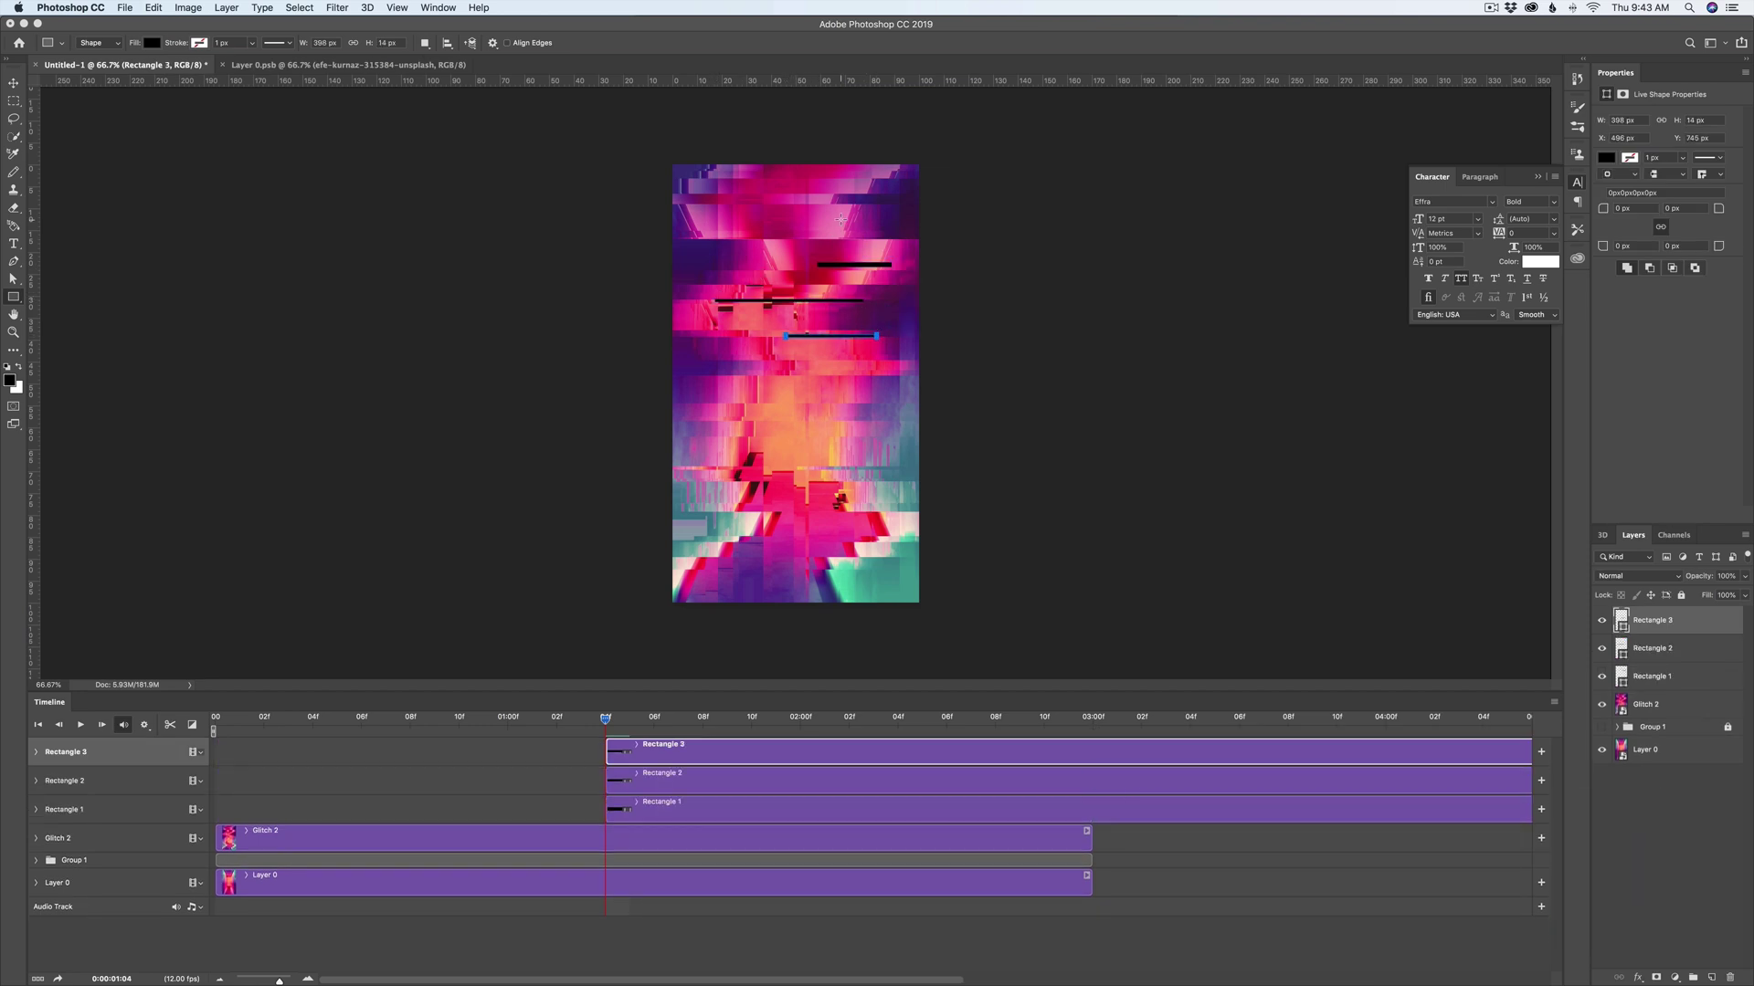
pyautogui.moveTo(841, 217); pyautogui.dragTo(731, 217)
pyautogui.moveTo(724, 378); pyautogui.dragTo(872, 379)
pyautogui.moveTo(926, 427); pyautogui.dragTo(833, 426)
pyautogui.moveTo(653, 459)
pyautogui.mouseDown()
pyautogui.moveTo(805, 460)
pyautogui.moveTo(891, 517)
pyautogui.mouseUp()
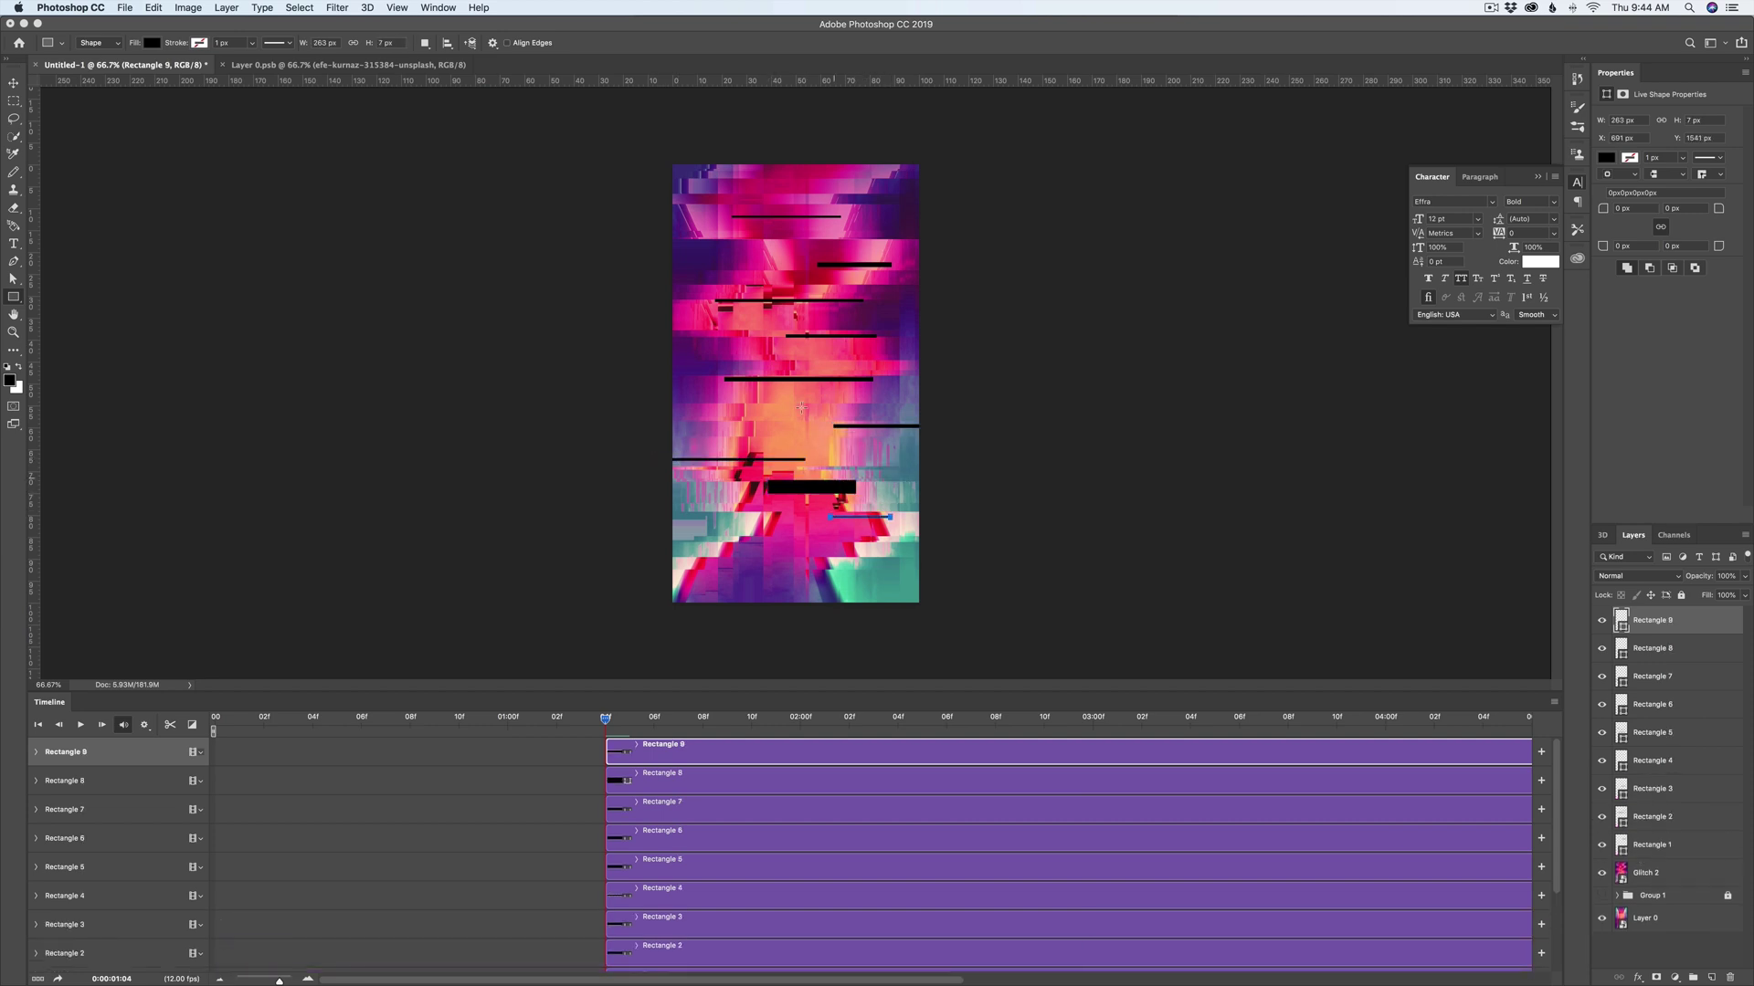
pyautogui.moveTo(731, 353); pyautogui.dragTo(756, 361)
pyautogui.moveTo(940, 181); pyautogui.dragTo(827, 189)
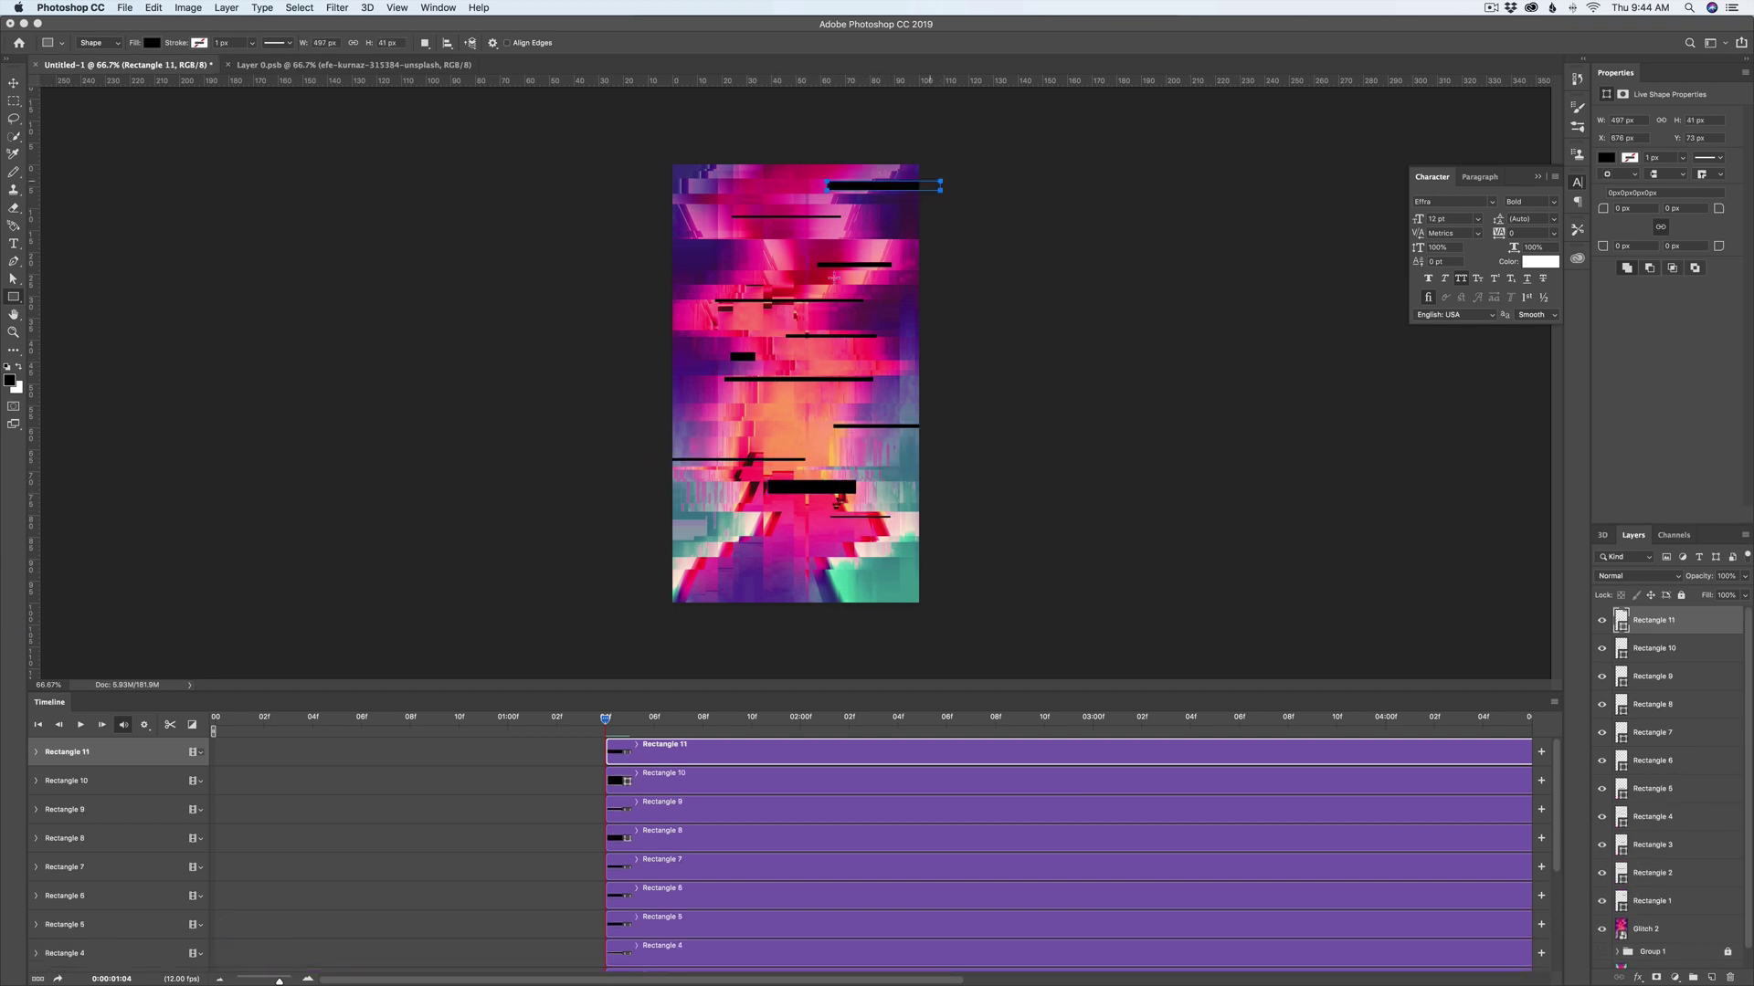
pyautogui.moveTo(642, 530); pyautogui.dragTo(785, 537)
pyautogui.moveTo(911, 552); pyautogui.dragTo(841, 557)
# Step: Merge the shape layers Rectangle 1 through Rectangle 13 into a single shape layer
pyautogui.scroll(-3, 1677, 747)
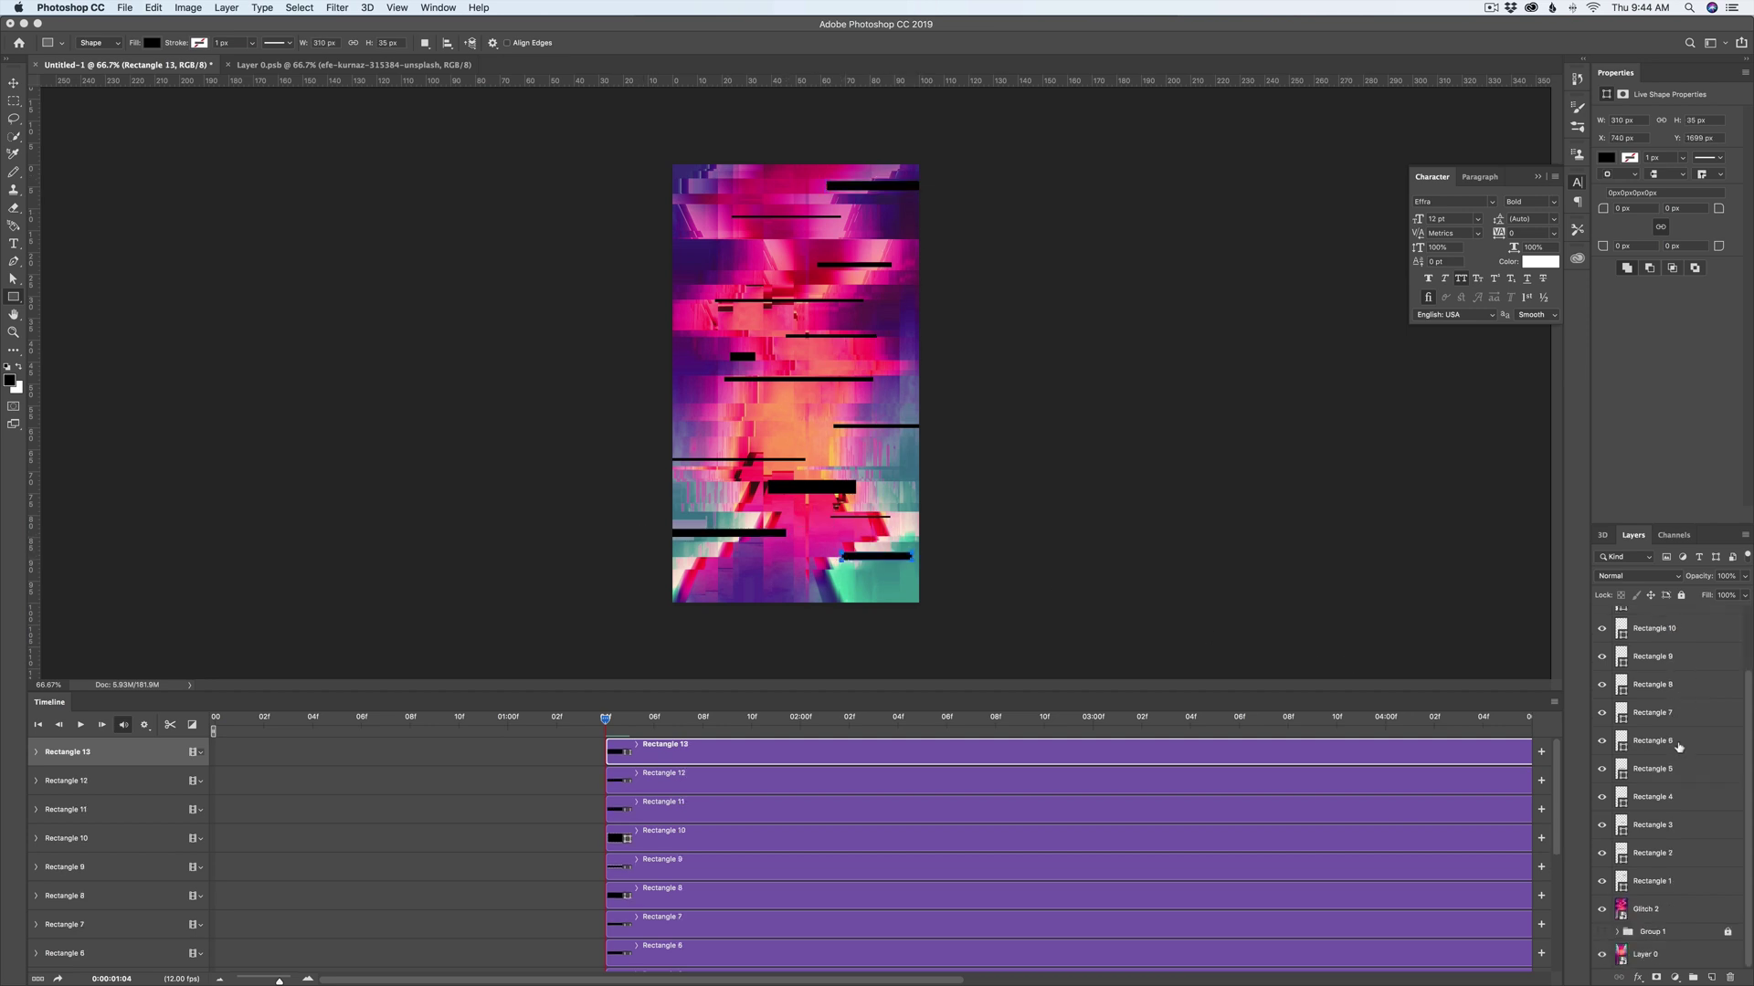
pyautogui.keyDown('shift'); pyautogui.click(1681, 880); pyautogui.keyUp('shift')
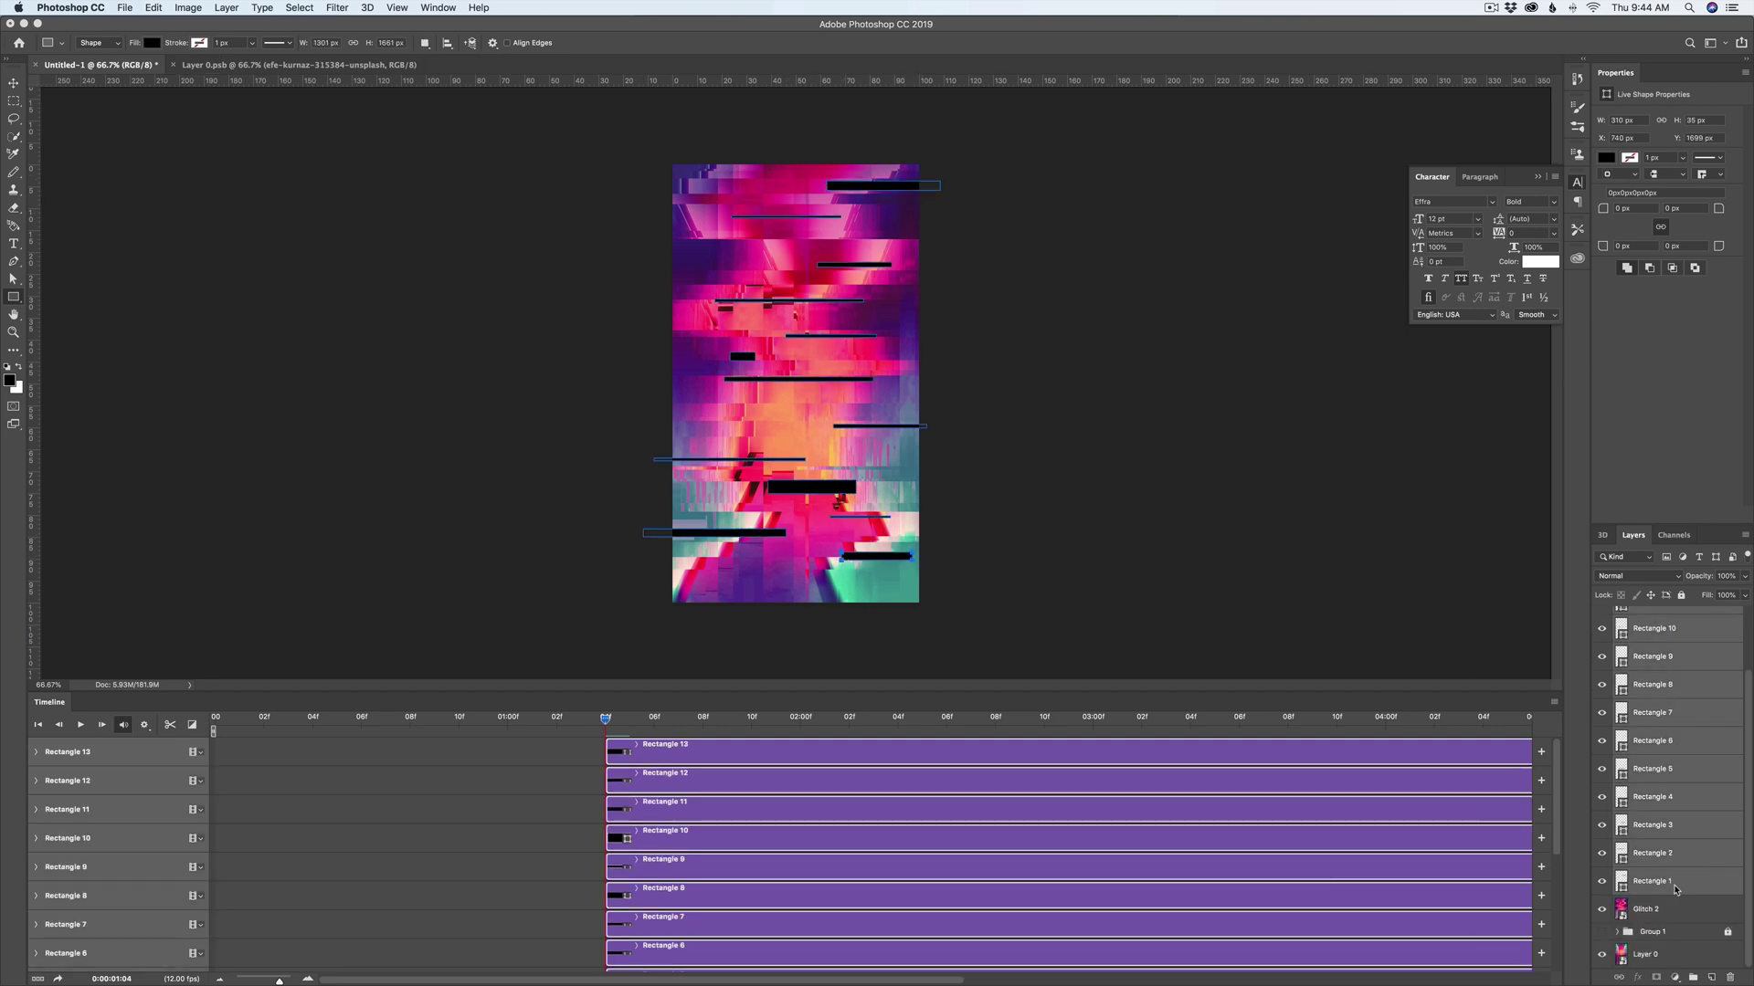
pyautogui.rightClick(1670, 890)
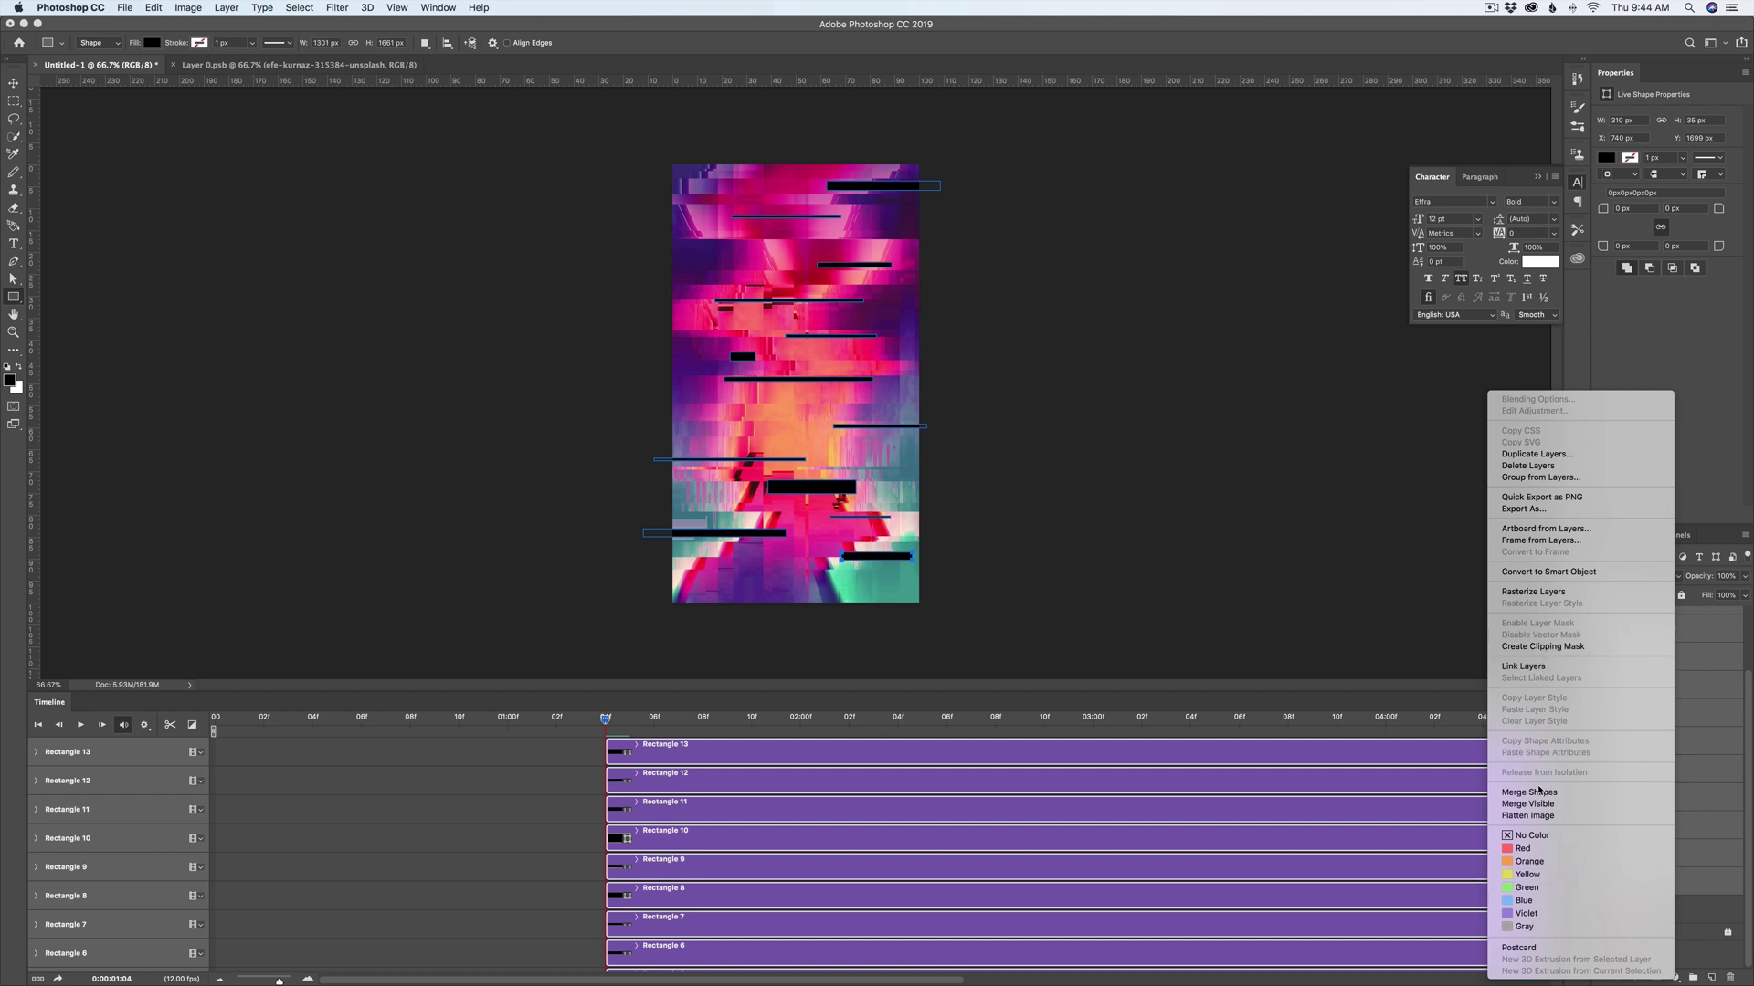
pyautogui.click(1539, 792)
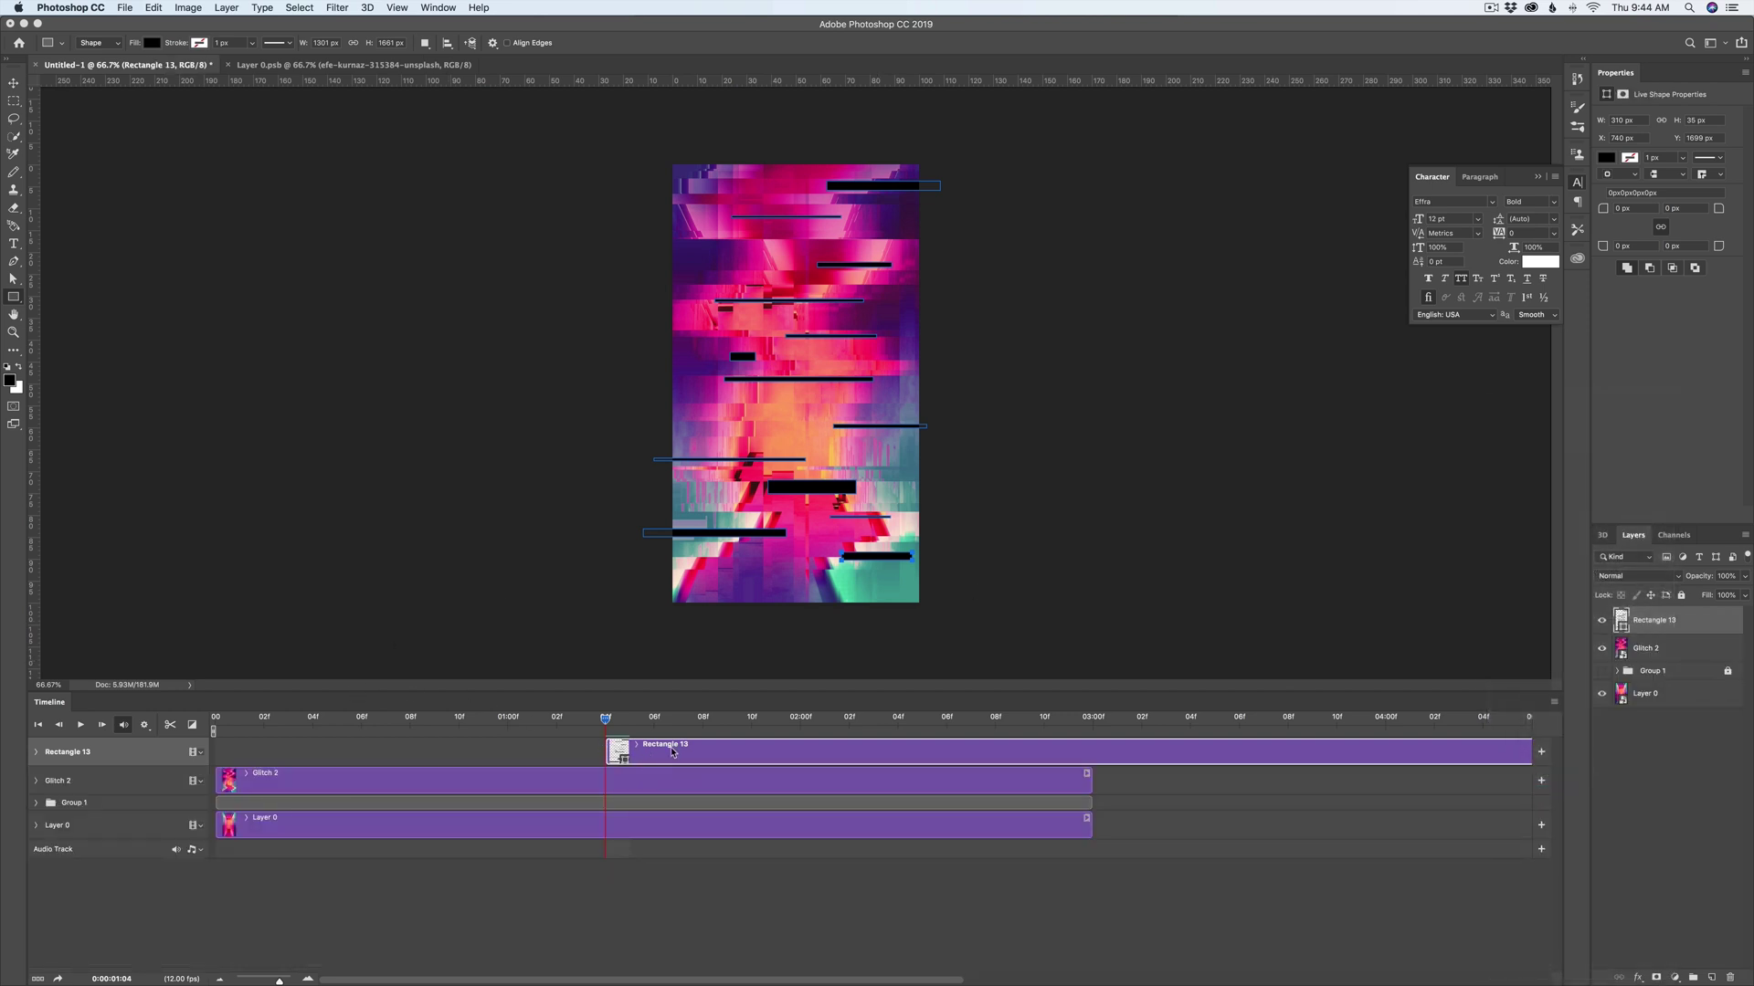
# Step: Start the merged Rectangle 13 clip at the timeline's beginning, split it at 0:00:00:02, and delete the second part
pyautogui.moveTo(672, 750); pyautogui.dragTo(266, 722)
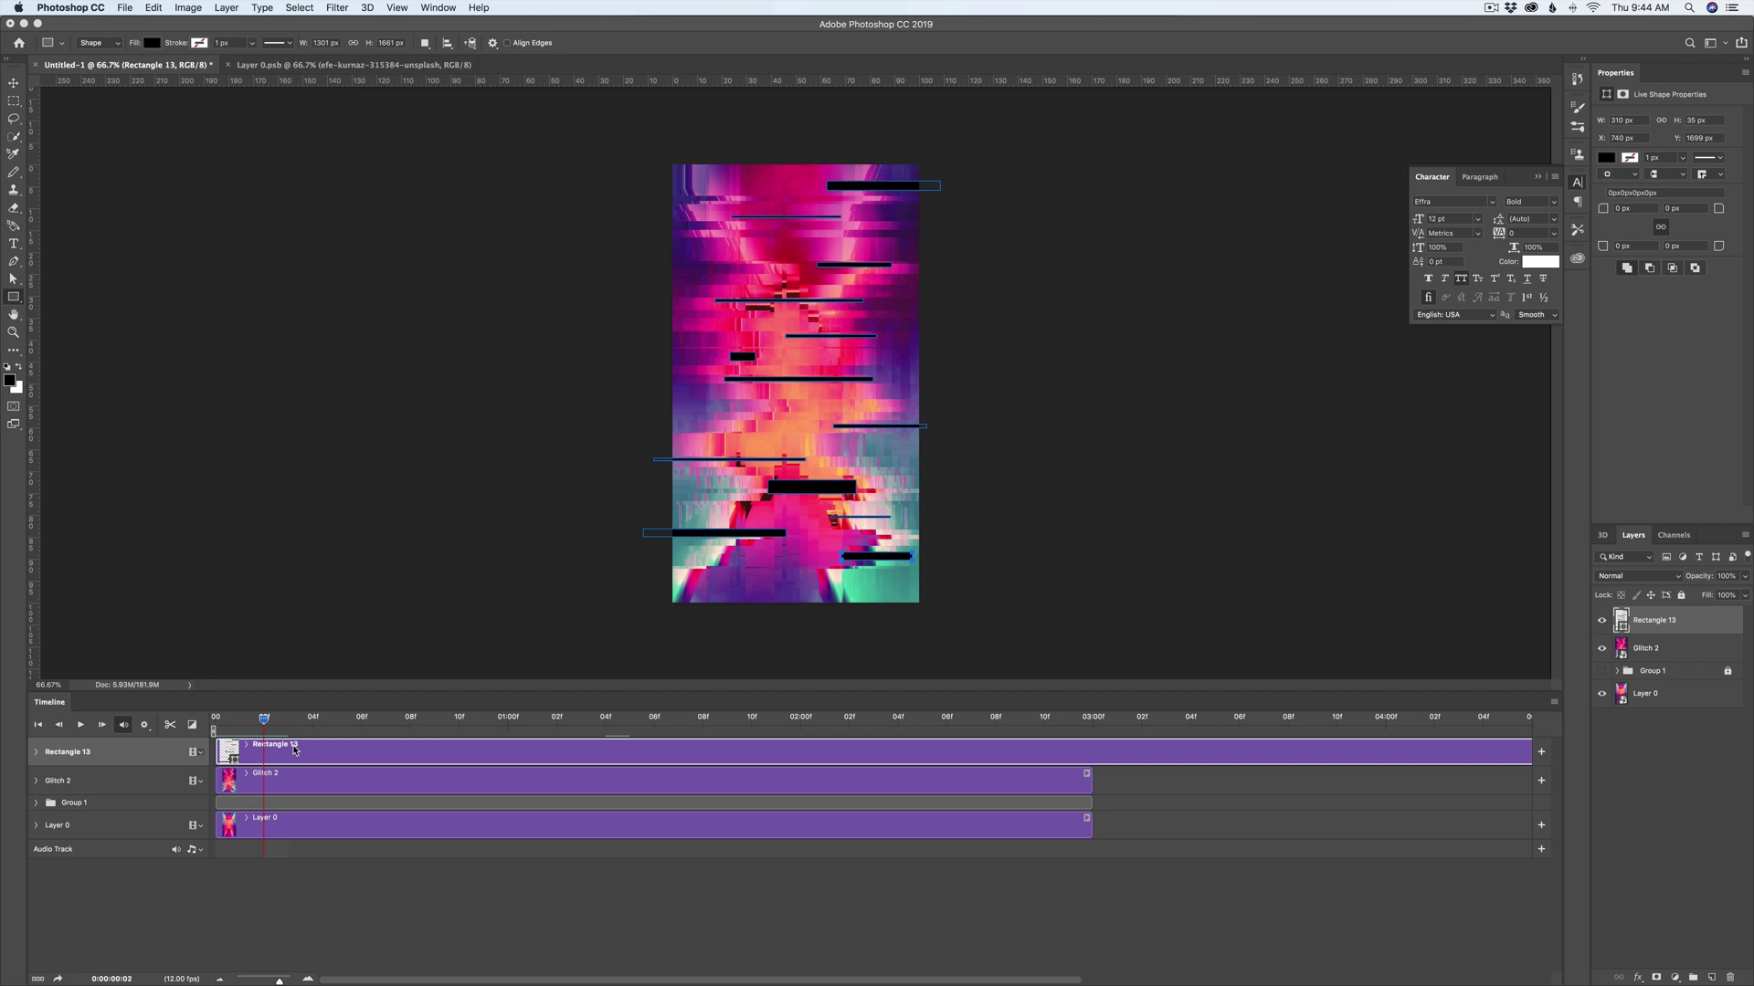
pyautogui.press('super+shift+d')
pyautogui.click(347, 780)
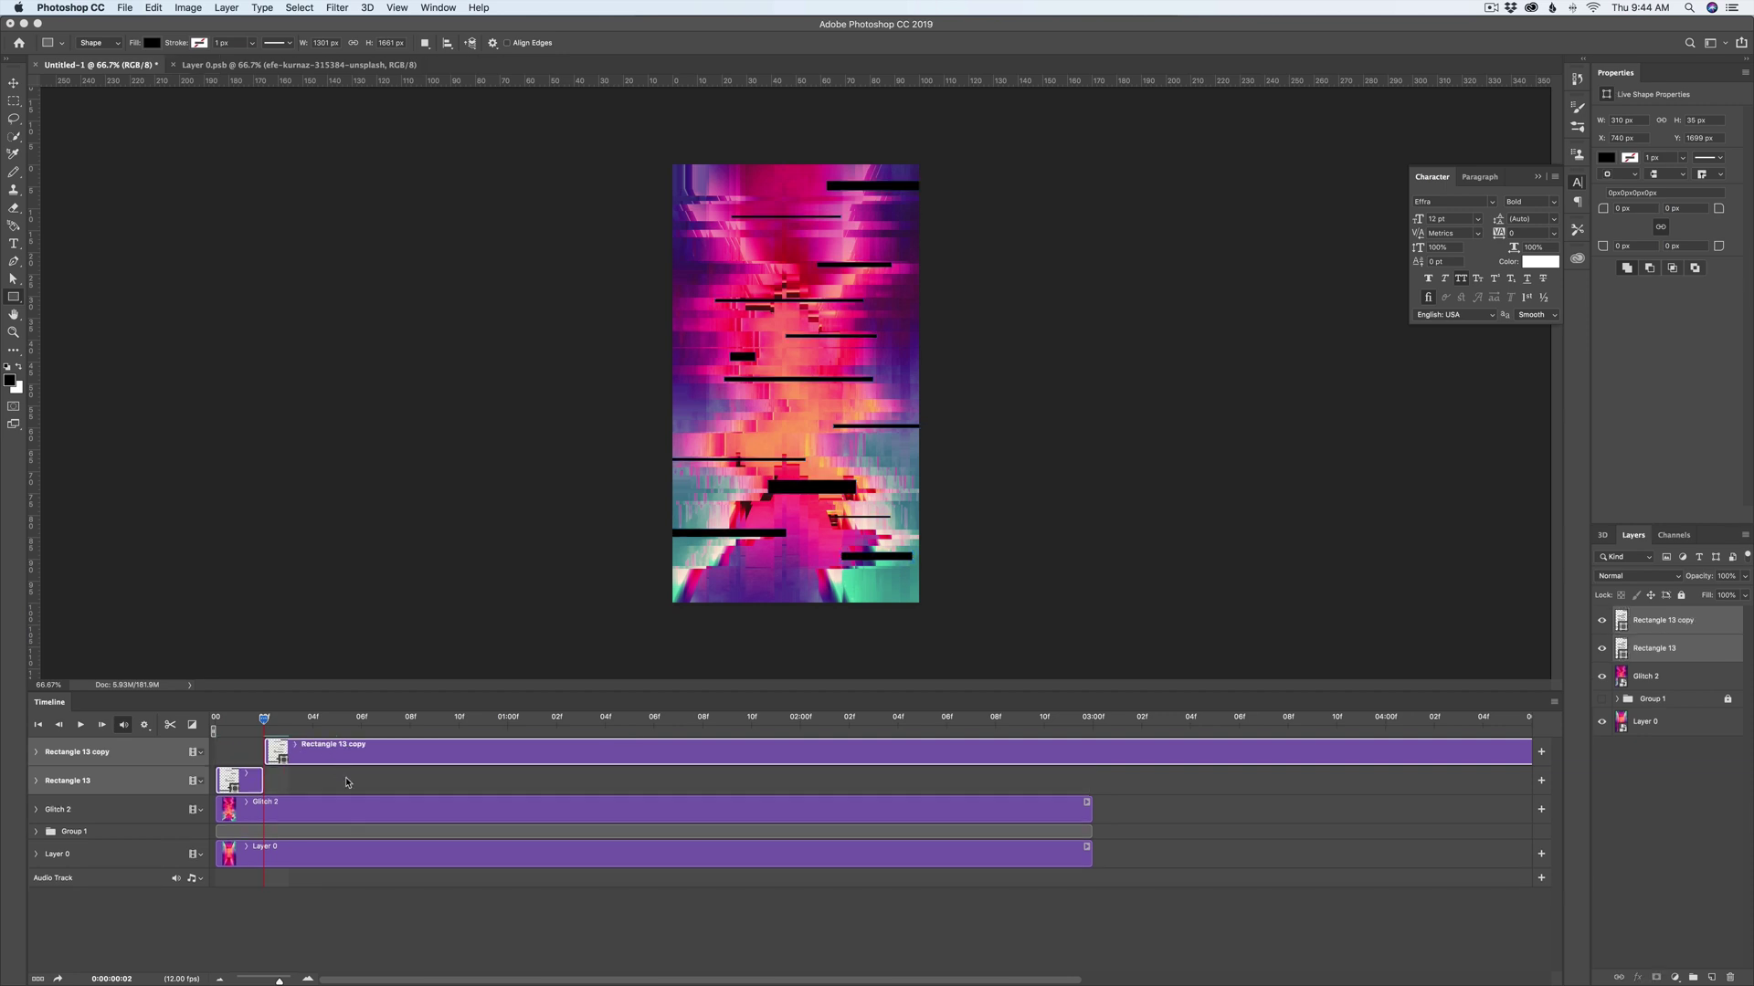
pyautogui.click(341, 759)
pyautogui.press('Delete')
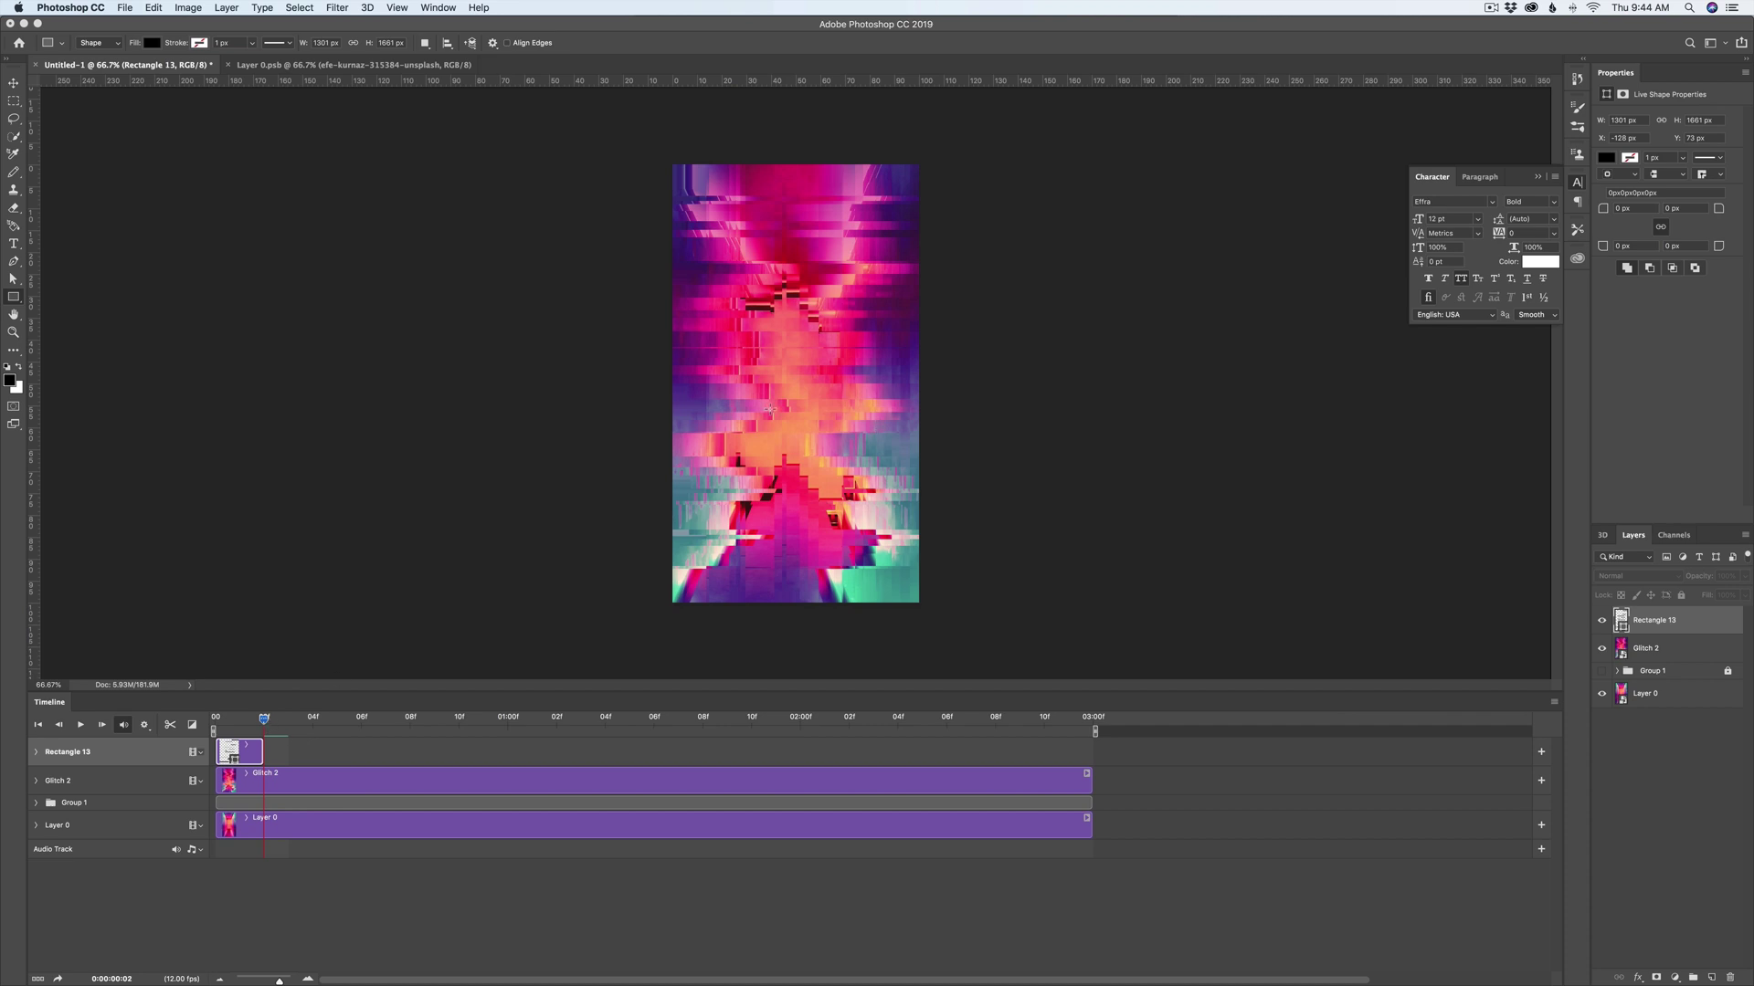
# Step: Draw a second set of thirteen scattered black horizontal bars of varying thickness, with clips starting at 0:00:00:02
pyautogui.moveTo(648, 247); pyautogui.dragTo(792, 249)
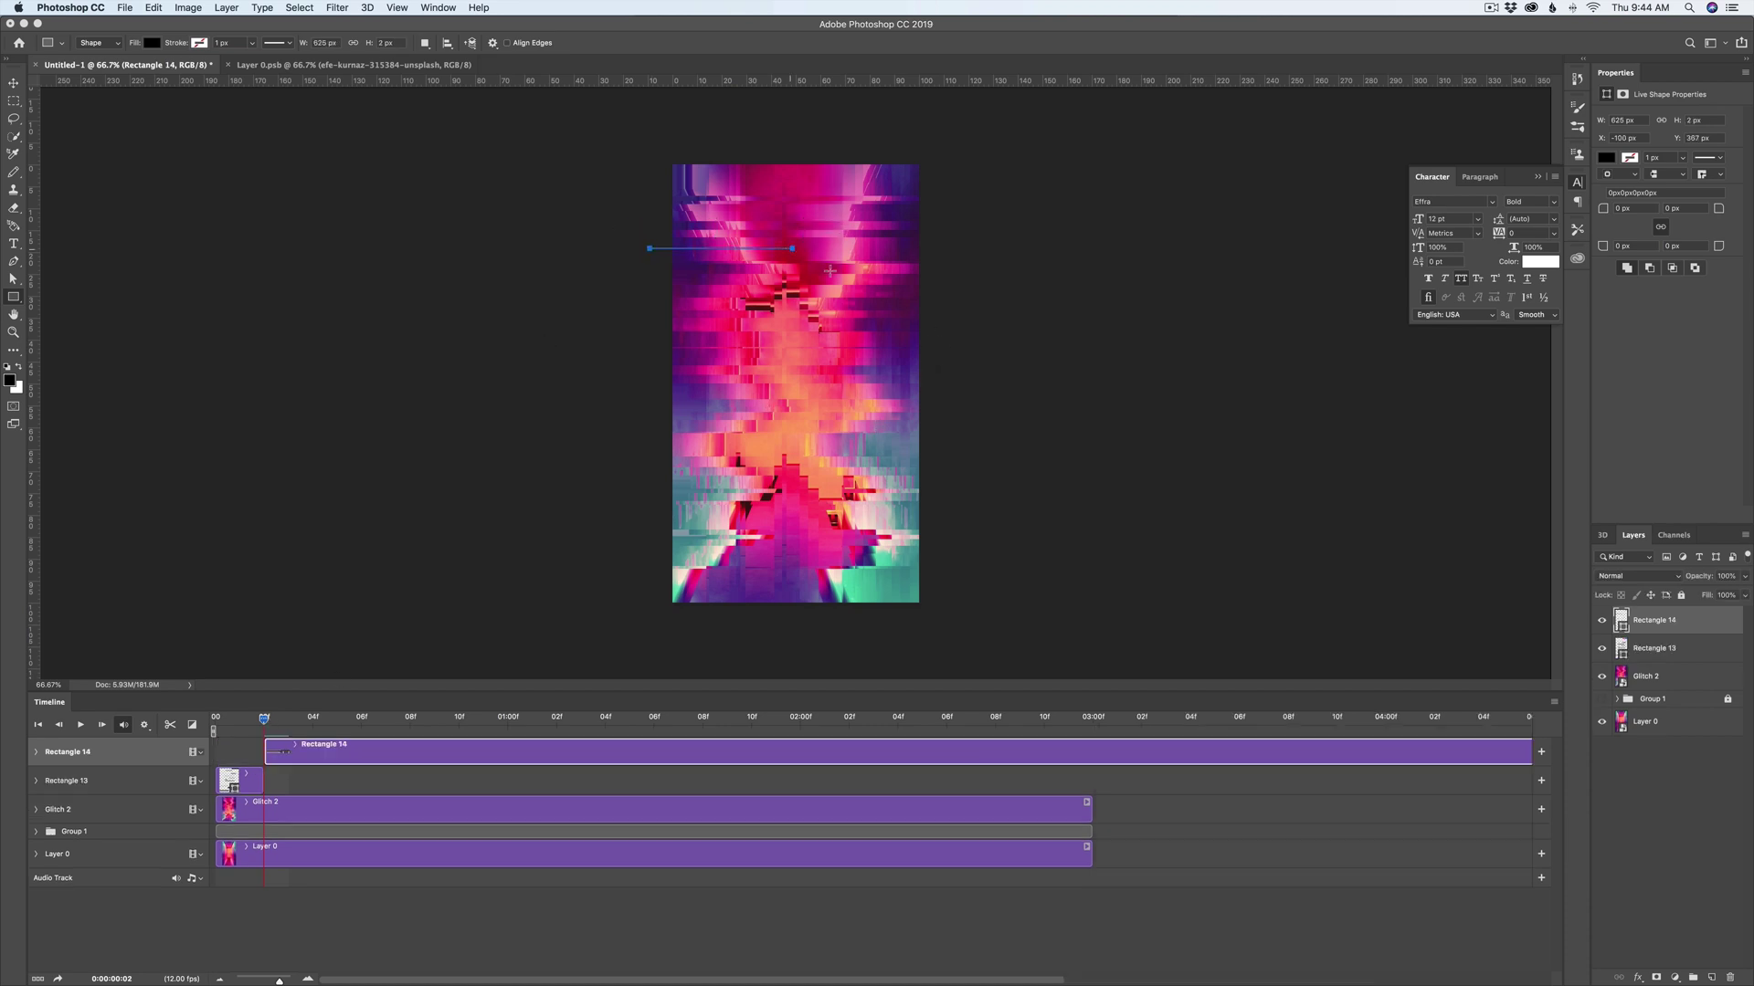
pyautogui.moveTo(936, 282); pyautogui.dragTo(660, 322)
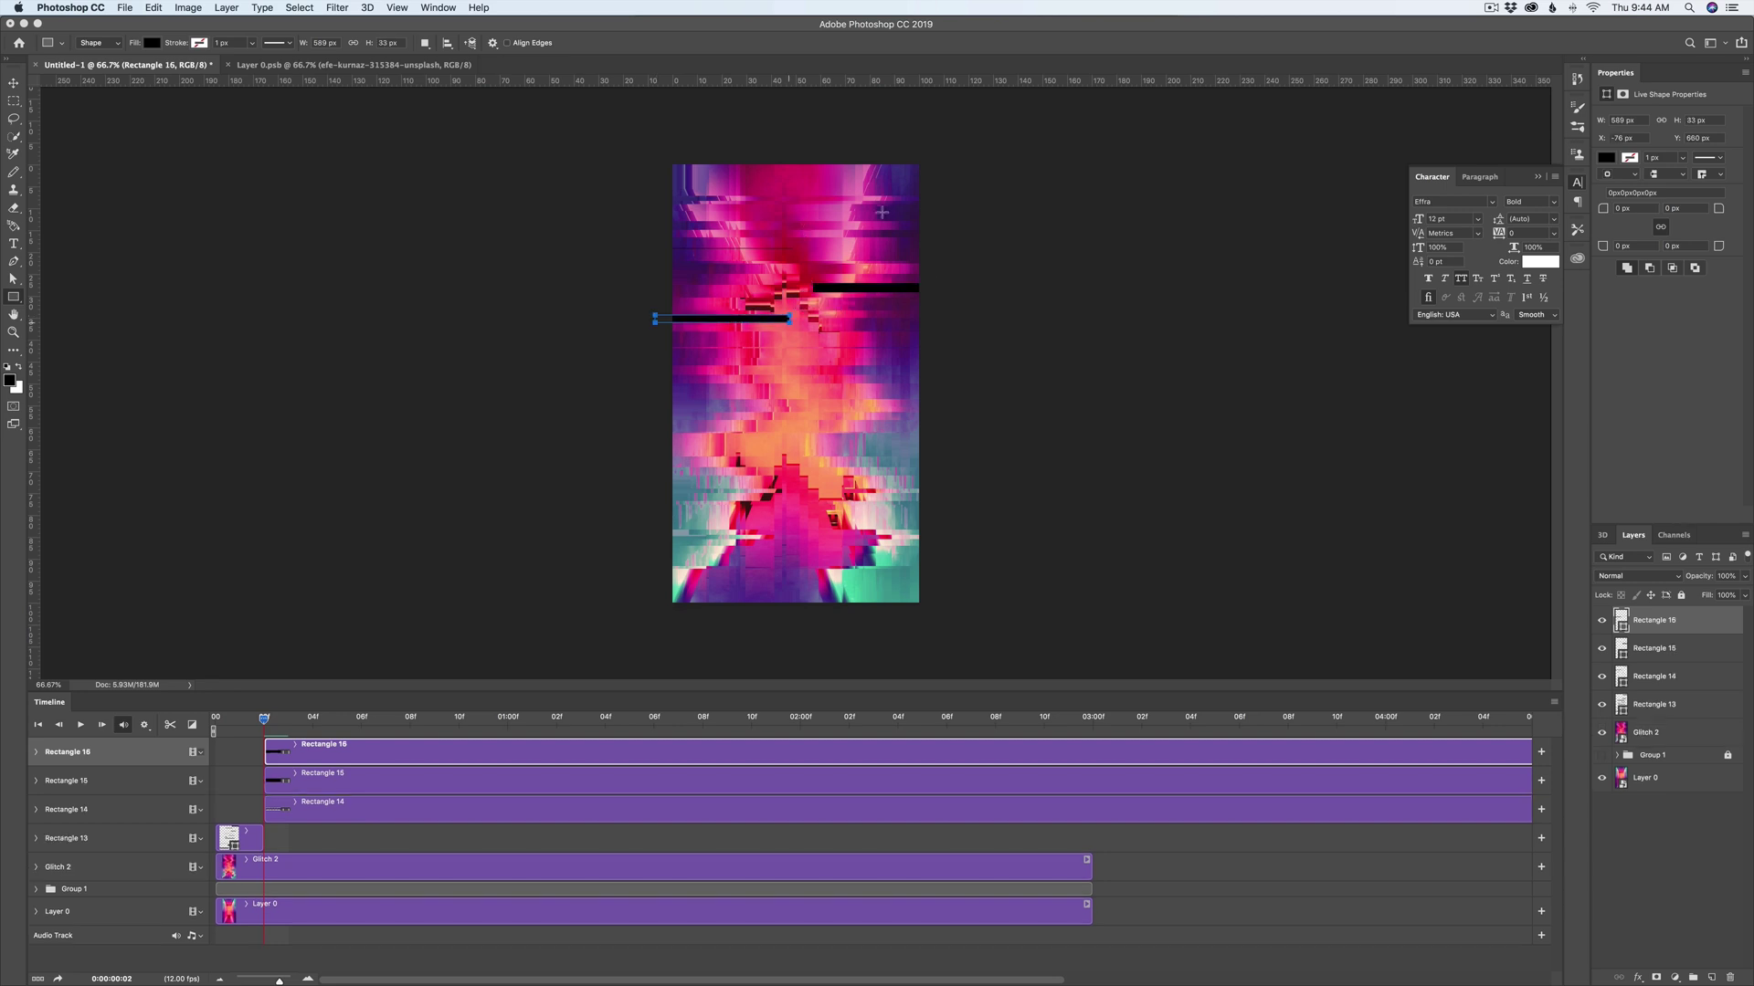
pyautogui.moveTo(884, 208); pyautogui.dragTo(729, 208)
pyautogui.moveTo(738, 357)
pyautogui.mouseDown()
pyautogui.moveTo(916, 379)
pyautogui.moveTo(740, 413)
pyautogui.moveTo(765, 437)
pyautogui.mouseUp()
pyautogui.moveTo(740, 458)
pyautogui.mouseDown()
pyautogui.moveTo(941, 467)
pyautogui.moveTo(729, 549)
pyautogui.moveTo(792, 573)
pyautogui.mouseUp()
pyautogui.moveTo(924, 558); pyautogui.dragTo(859, 570)
# Step: Merge the shape layers Rectangle 14 through Rectangle 26 into one shape layer and move the playhead to 0:00:00:04
pyautogui.scroll(-3, 1672, 777)
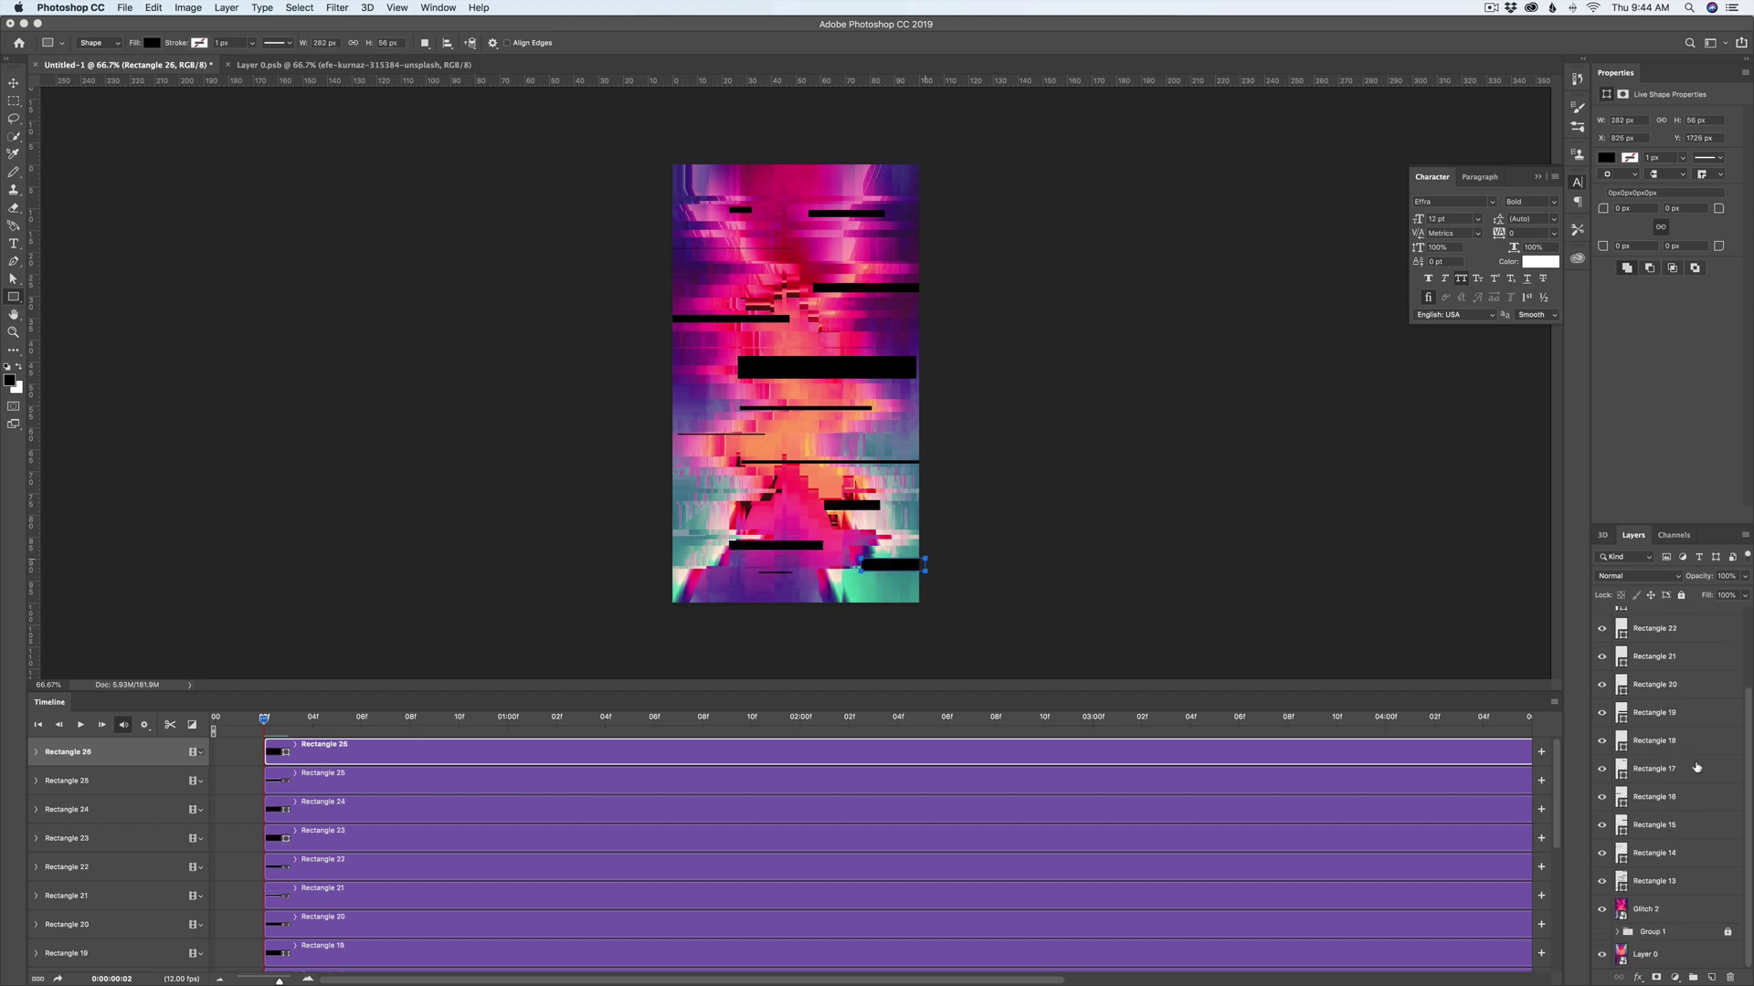
pyautogui.keyDown('shift'); pyautogui.click(1671, 858); pyautogui.keyUp('shift')
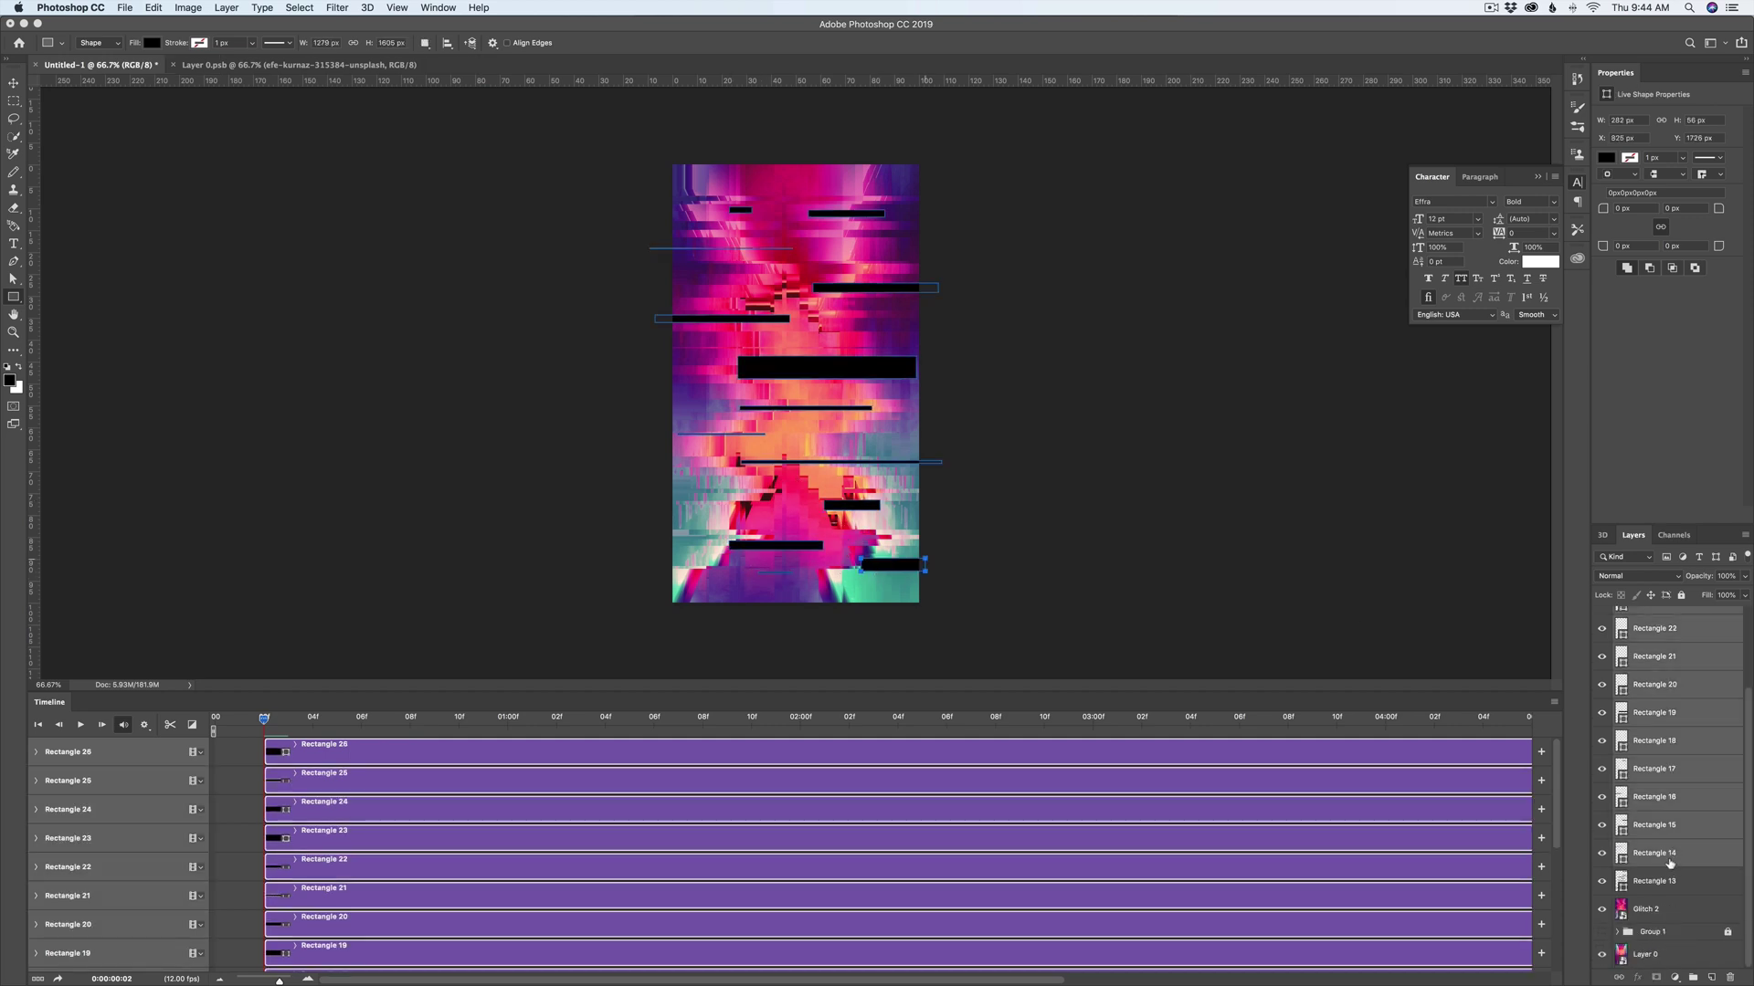
pyautogui.rightClick(1670, 859)
pyautogui.click(1644, 796)
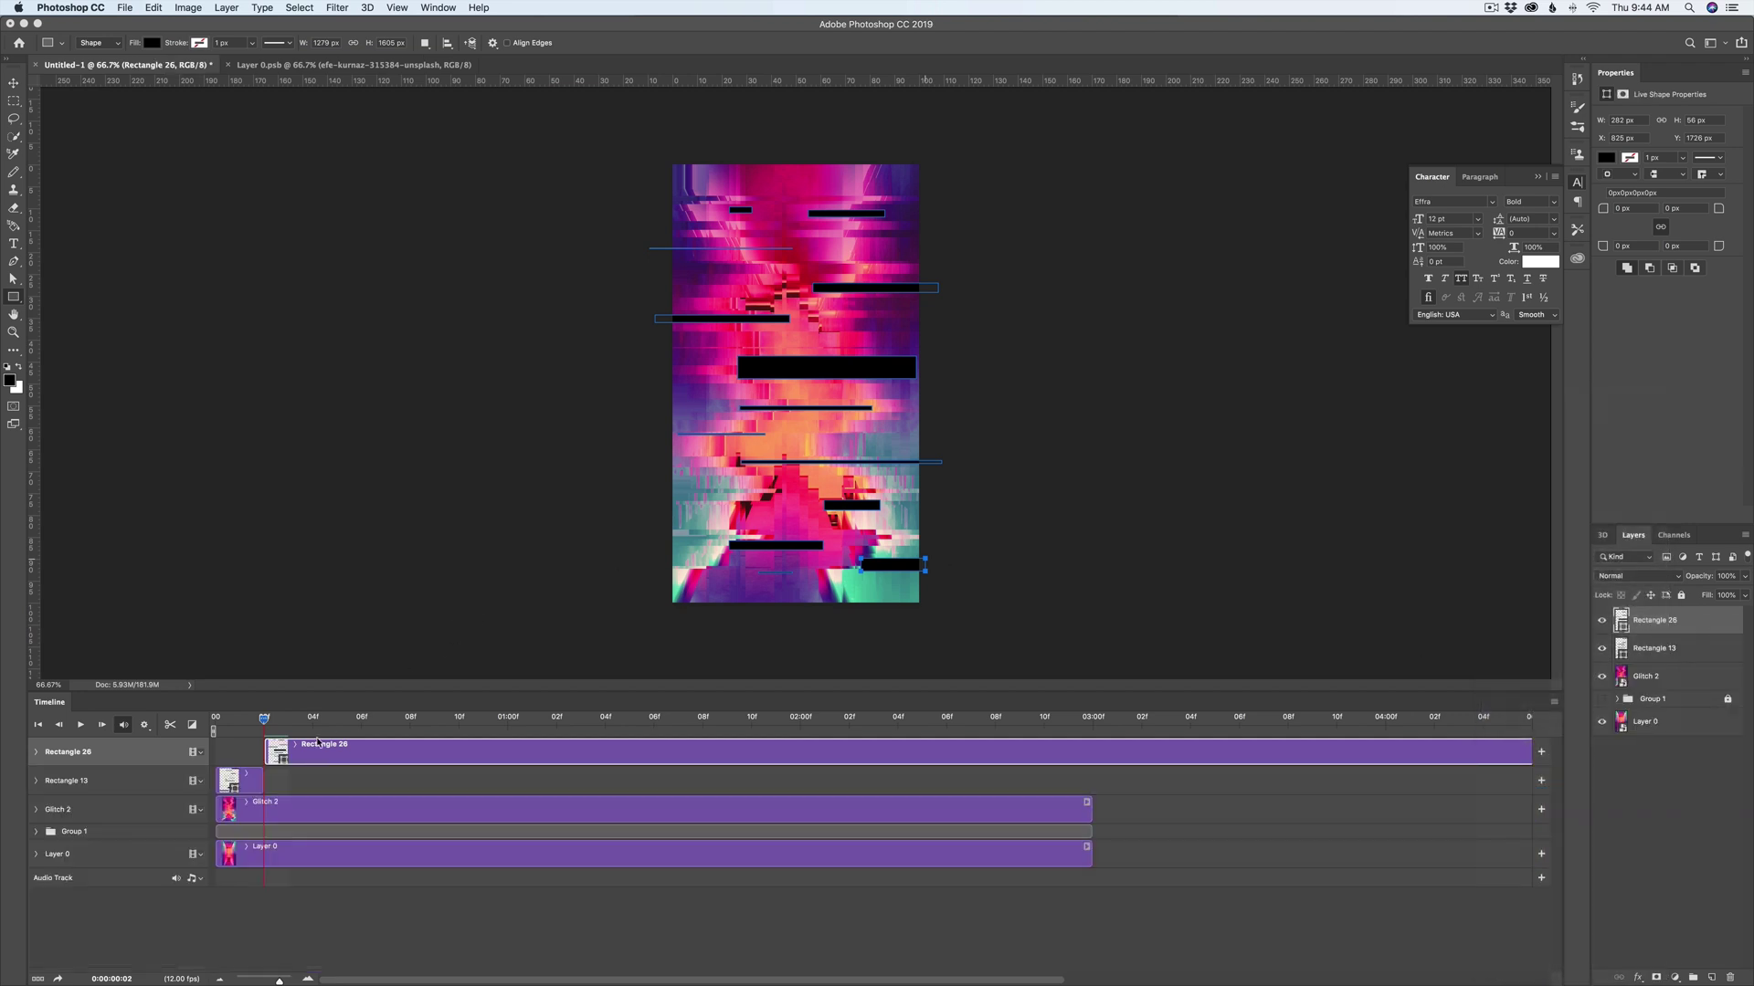
pyautogui.click(313, 721)
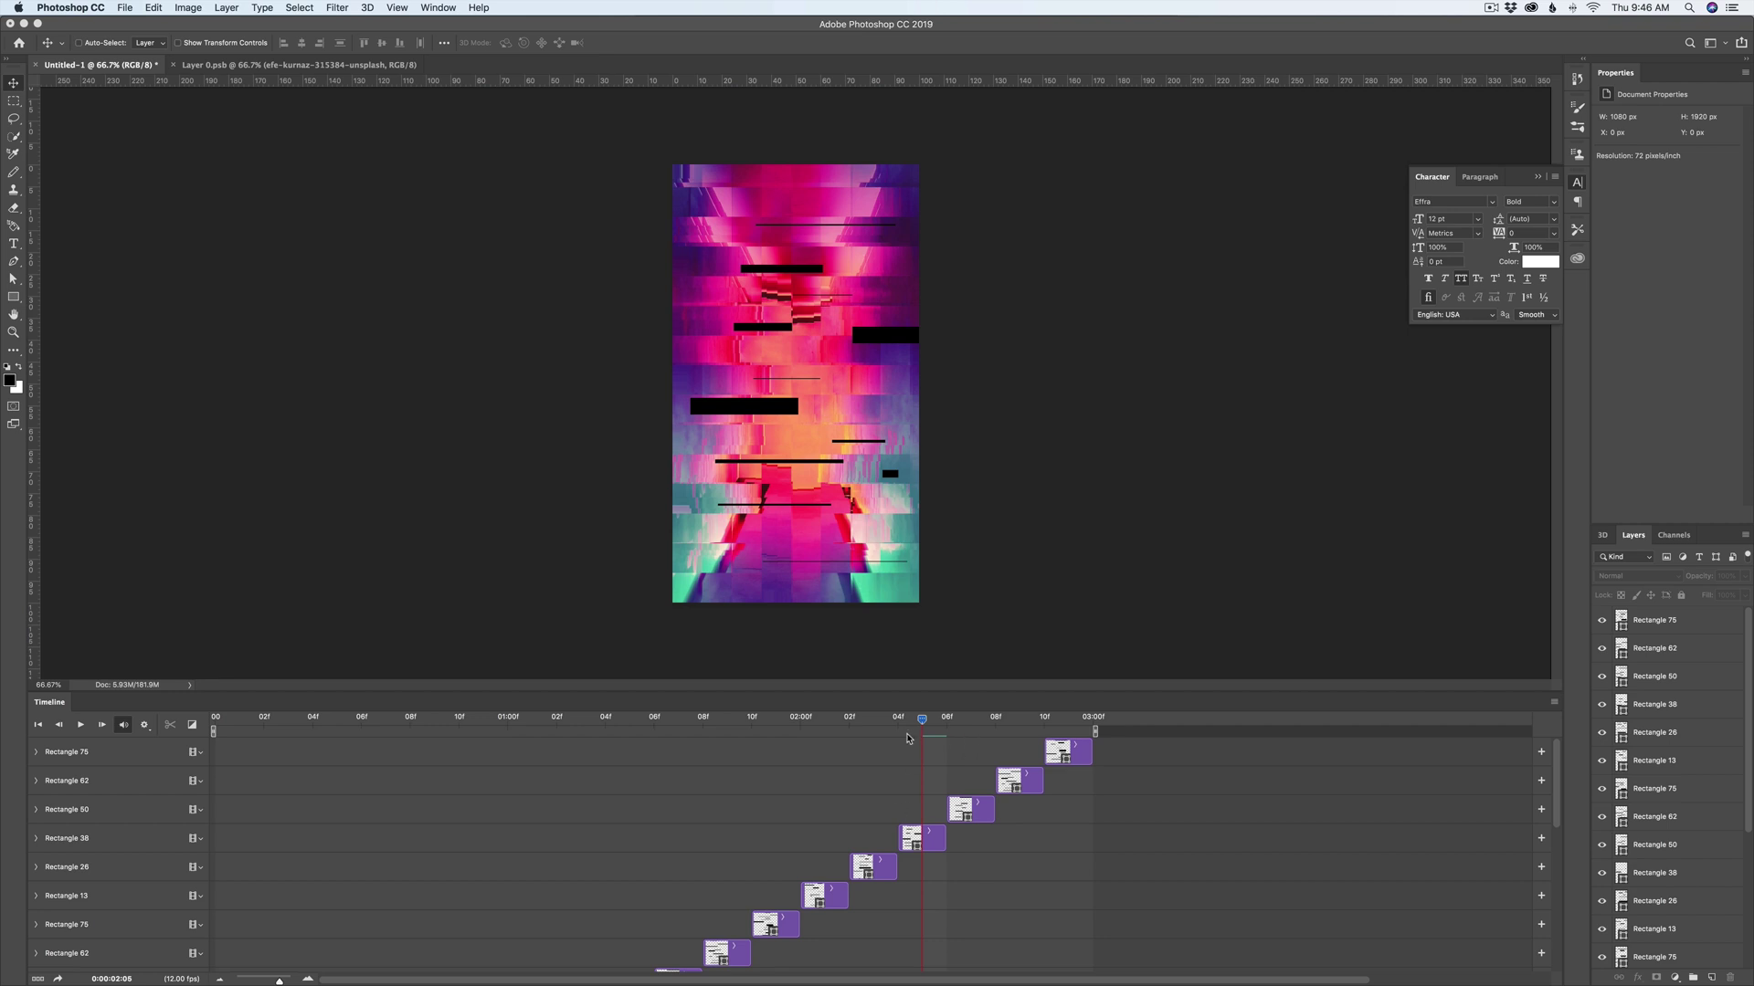
# Step: Play back the glitch animation with the black bar sequence
pyautogui.press('space')
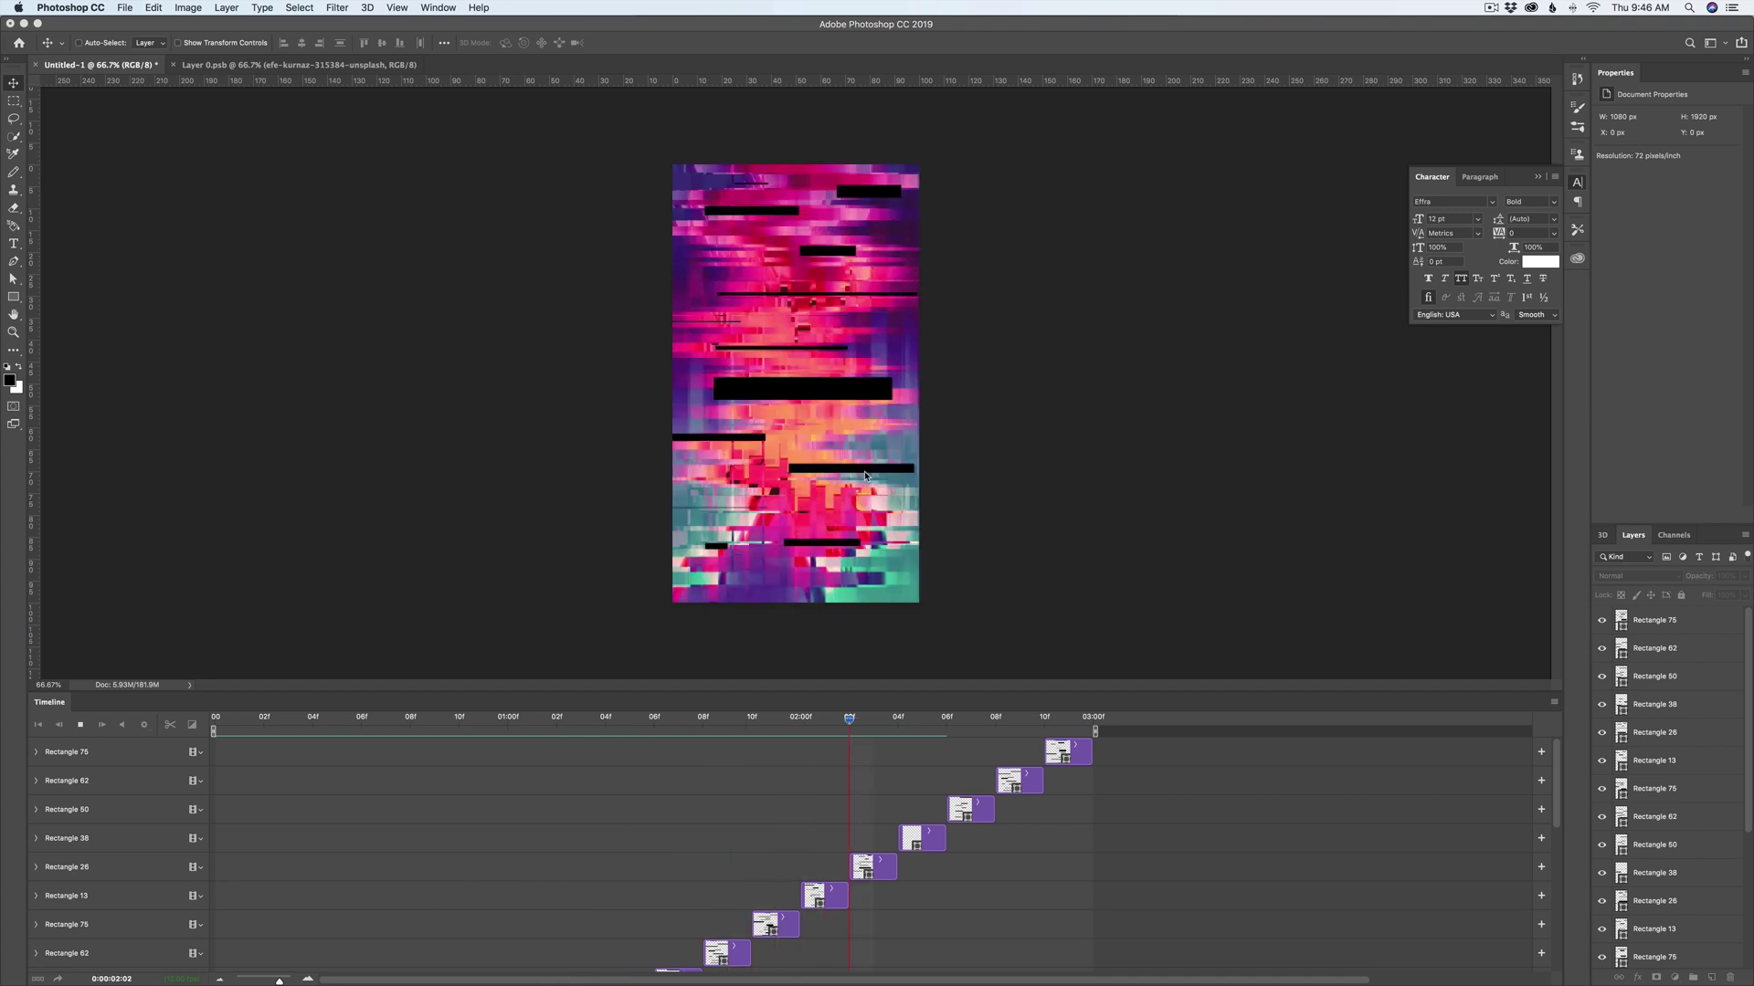
pyautogui.press('space')
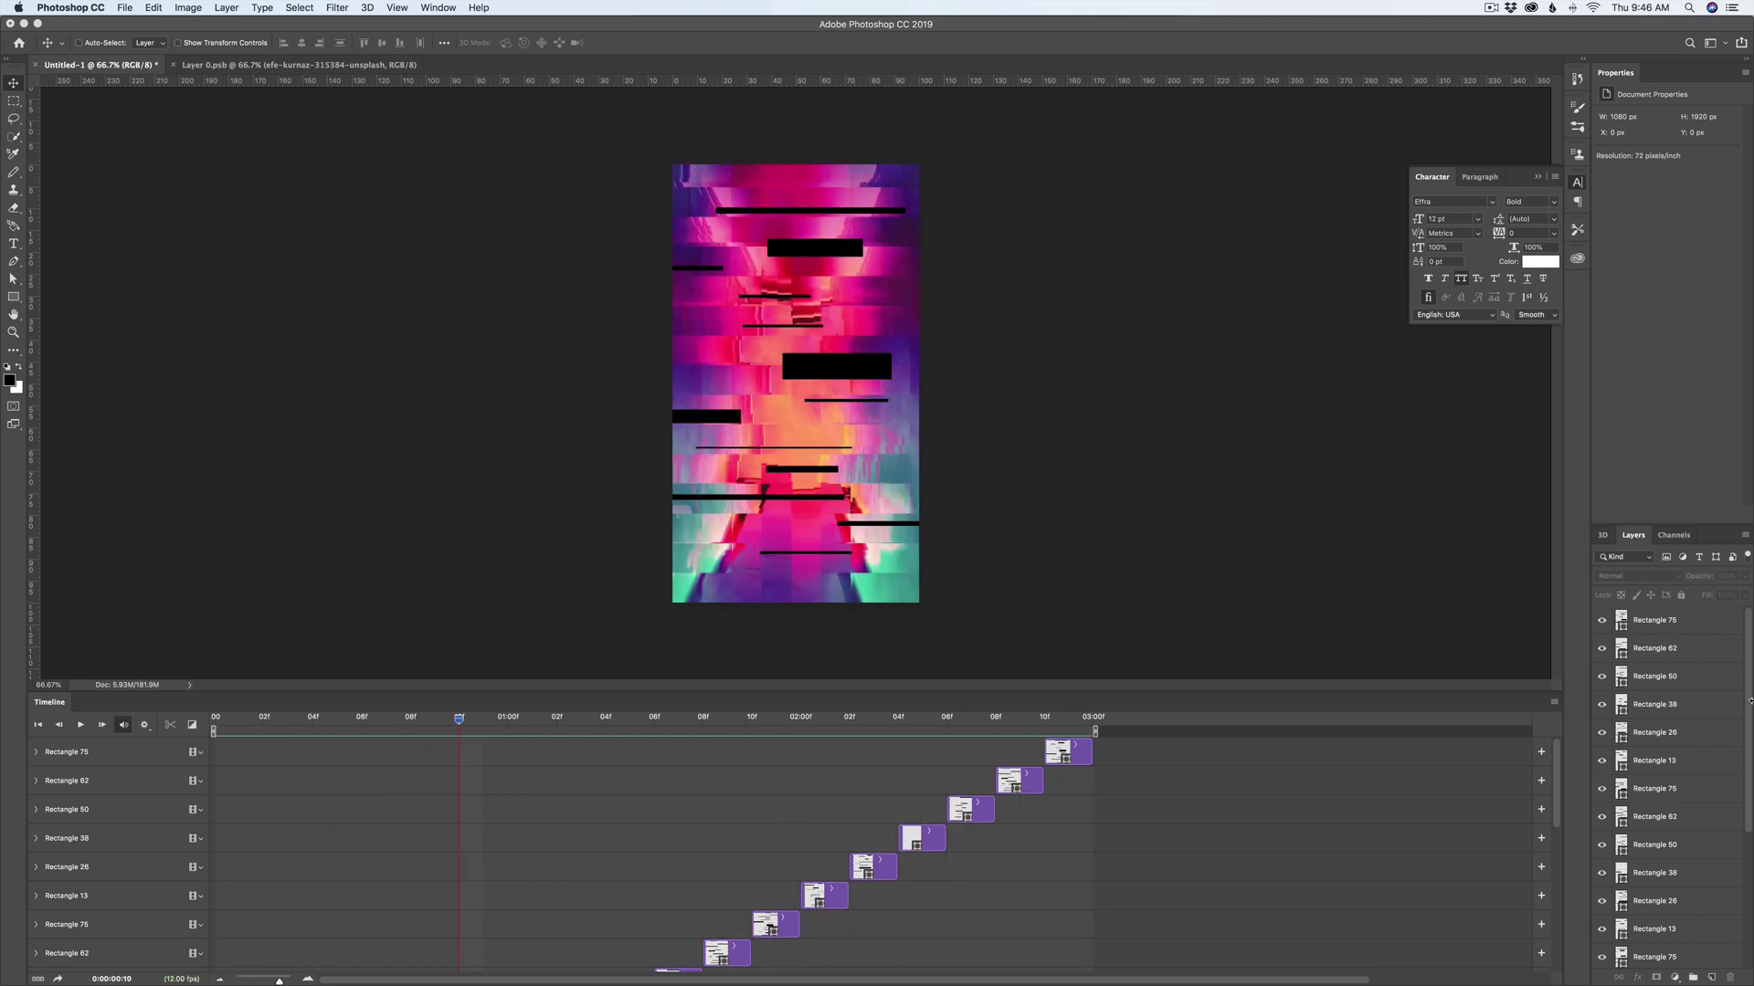
# Step: Group all the merged black bar layers, from the topmost Rectangle 75 through the lowest Rectangle 13
pyautogui.click(1677, 618)
pyautogui.scroll(-5, 1664, 626)
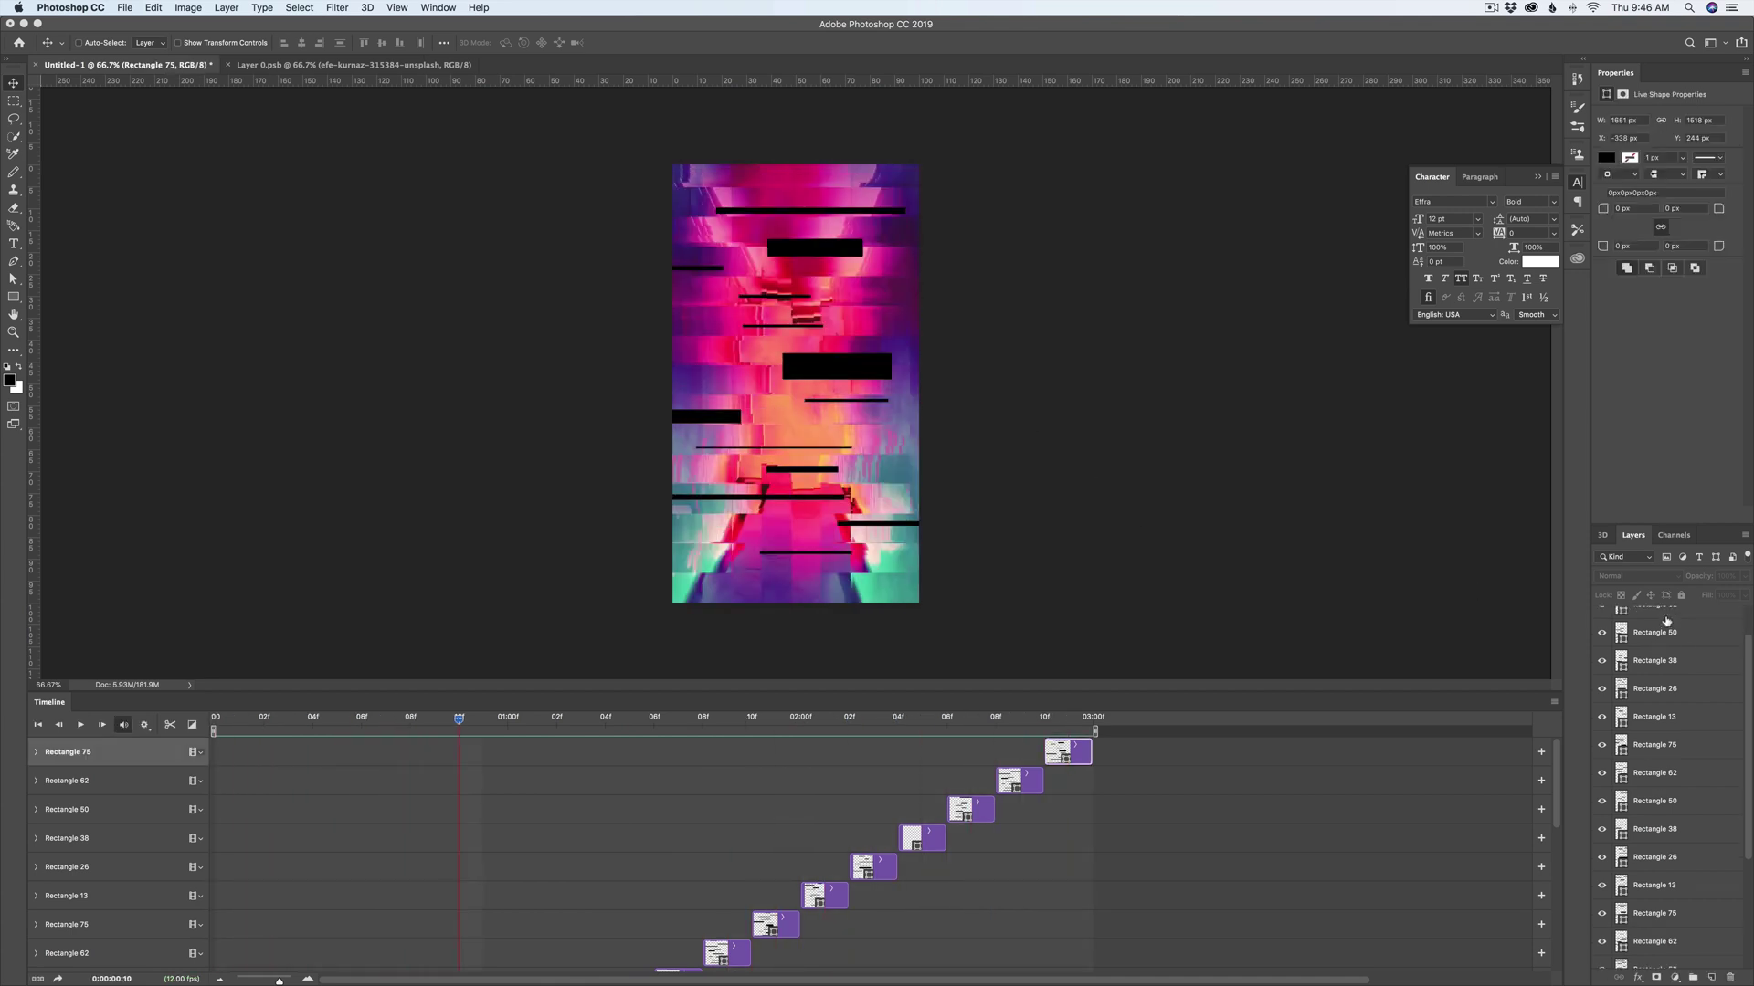
pyautogui.keyDown('shift'); pyautogui.click(1683, 882); pyautogui.keyUp('shift')
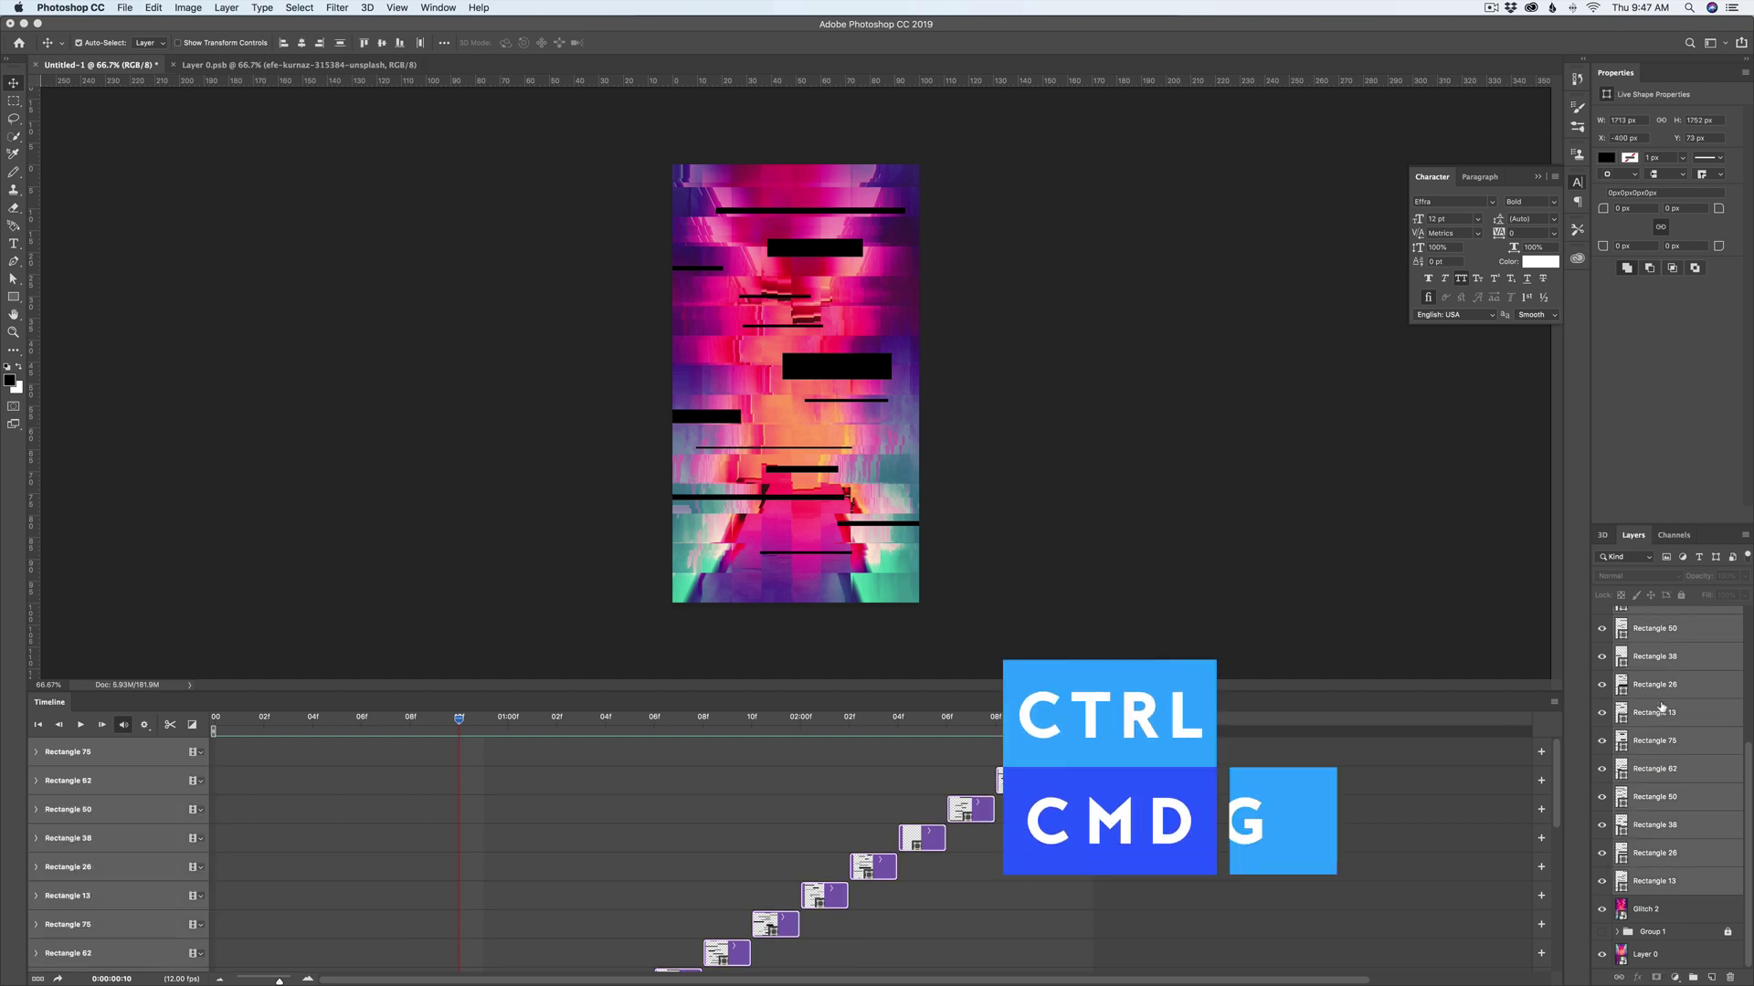
pyautogui.hotkey('ctrl', 'g')
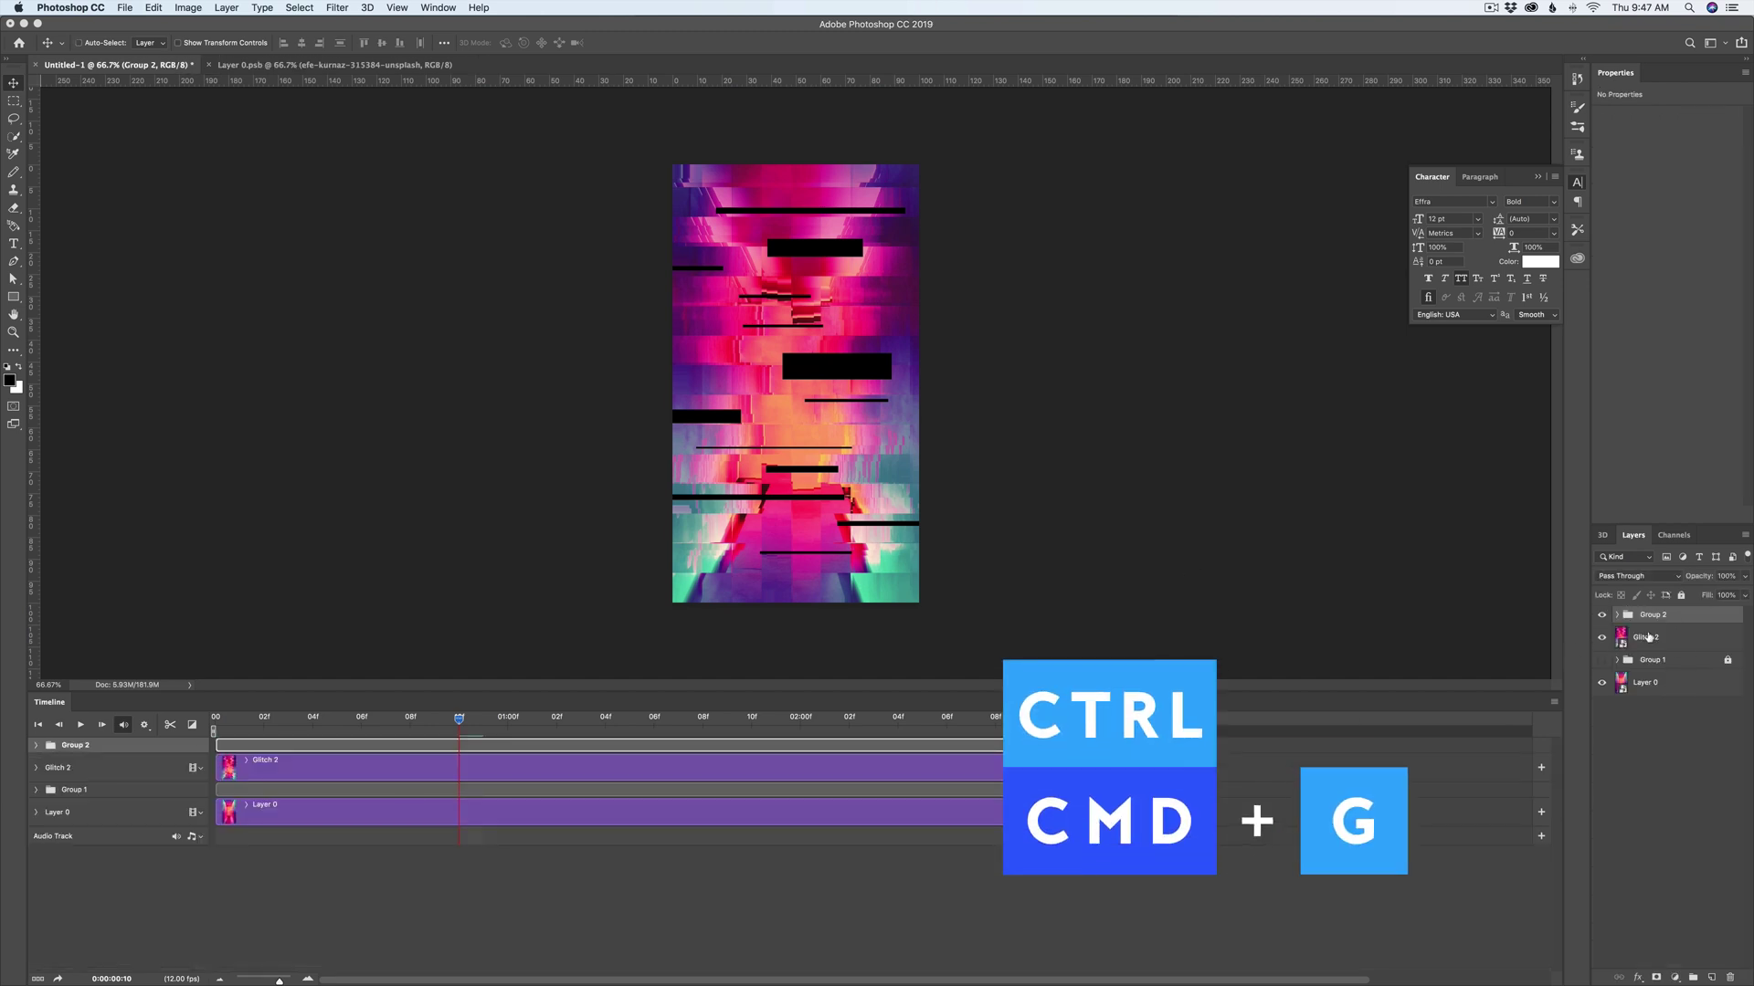
# Step: Place the group of bars beneath the Glitch 2 layer and clip Glitch 2 to it with a clipping mask
pyautogui.moveTo(1645, 619); pyautogui.dragTo(1645, 647)
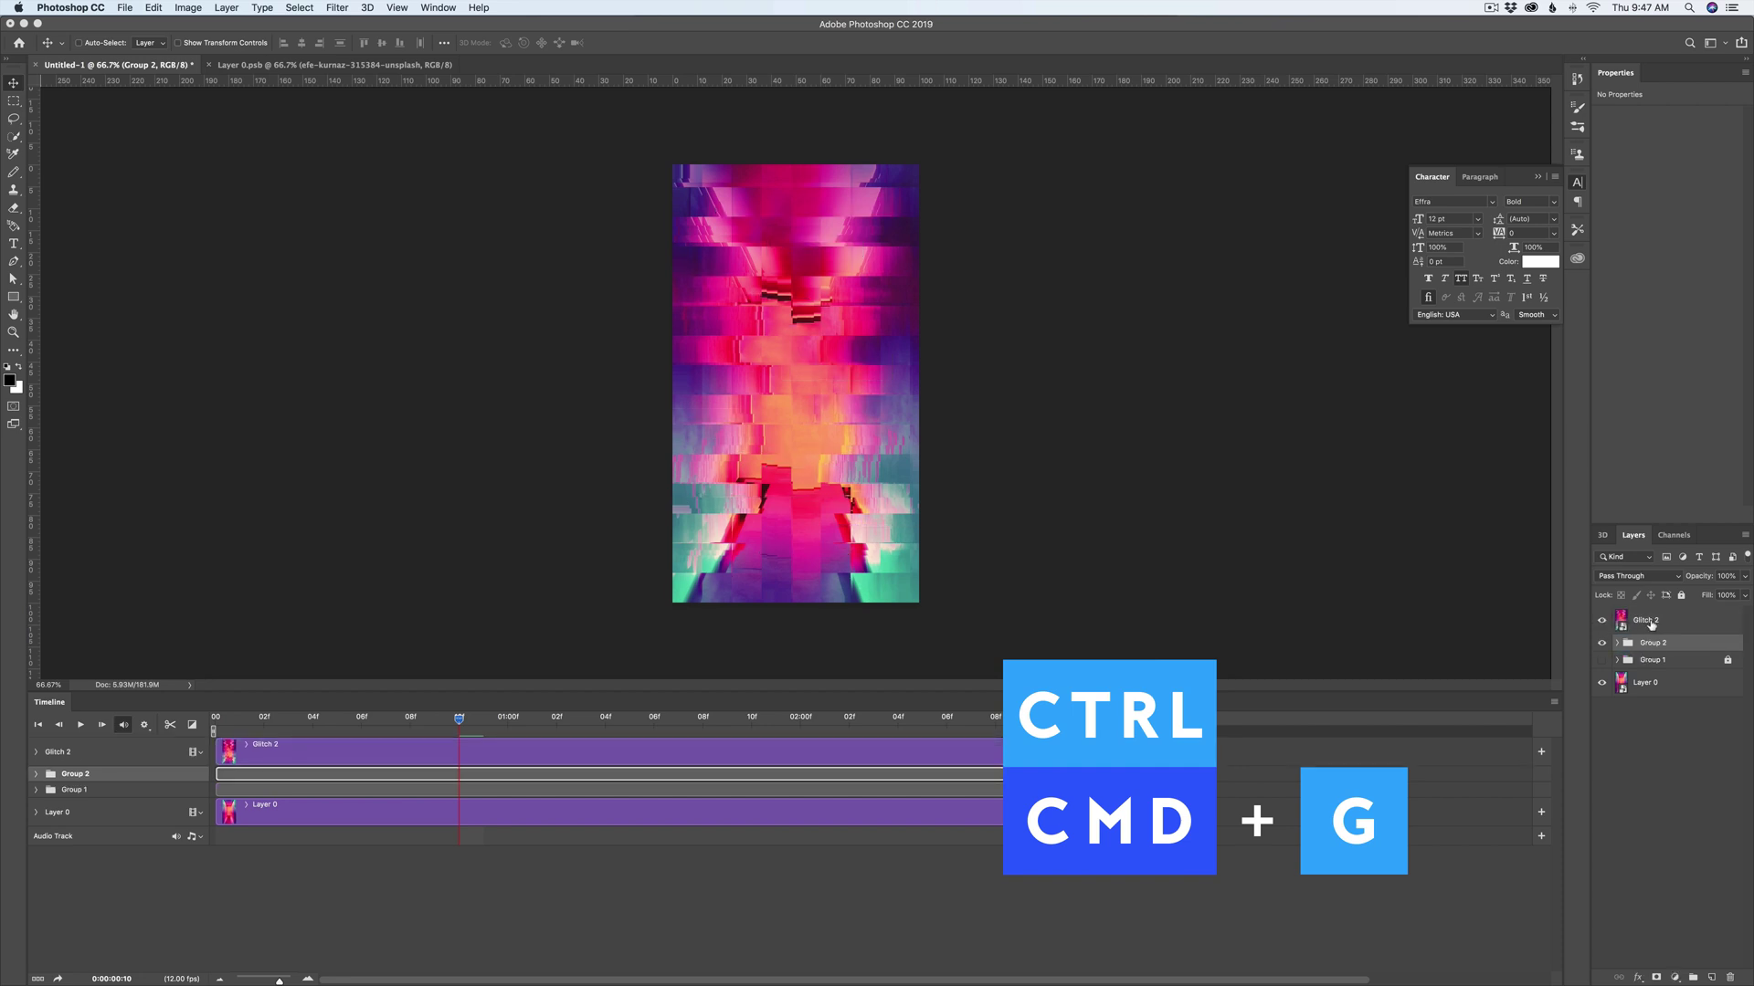
pyautogui.click(1648, 623)
pyautogui.rightClick(1674, 624)
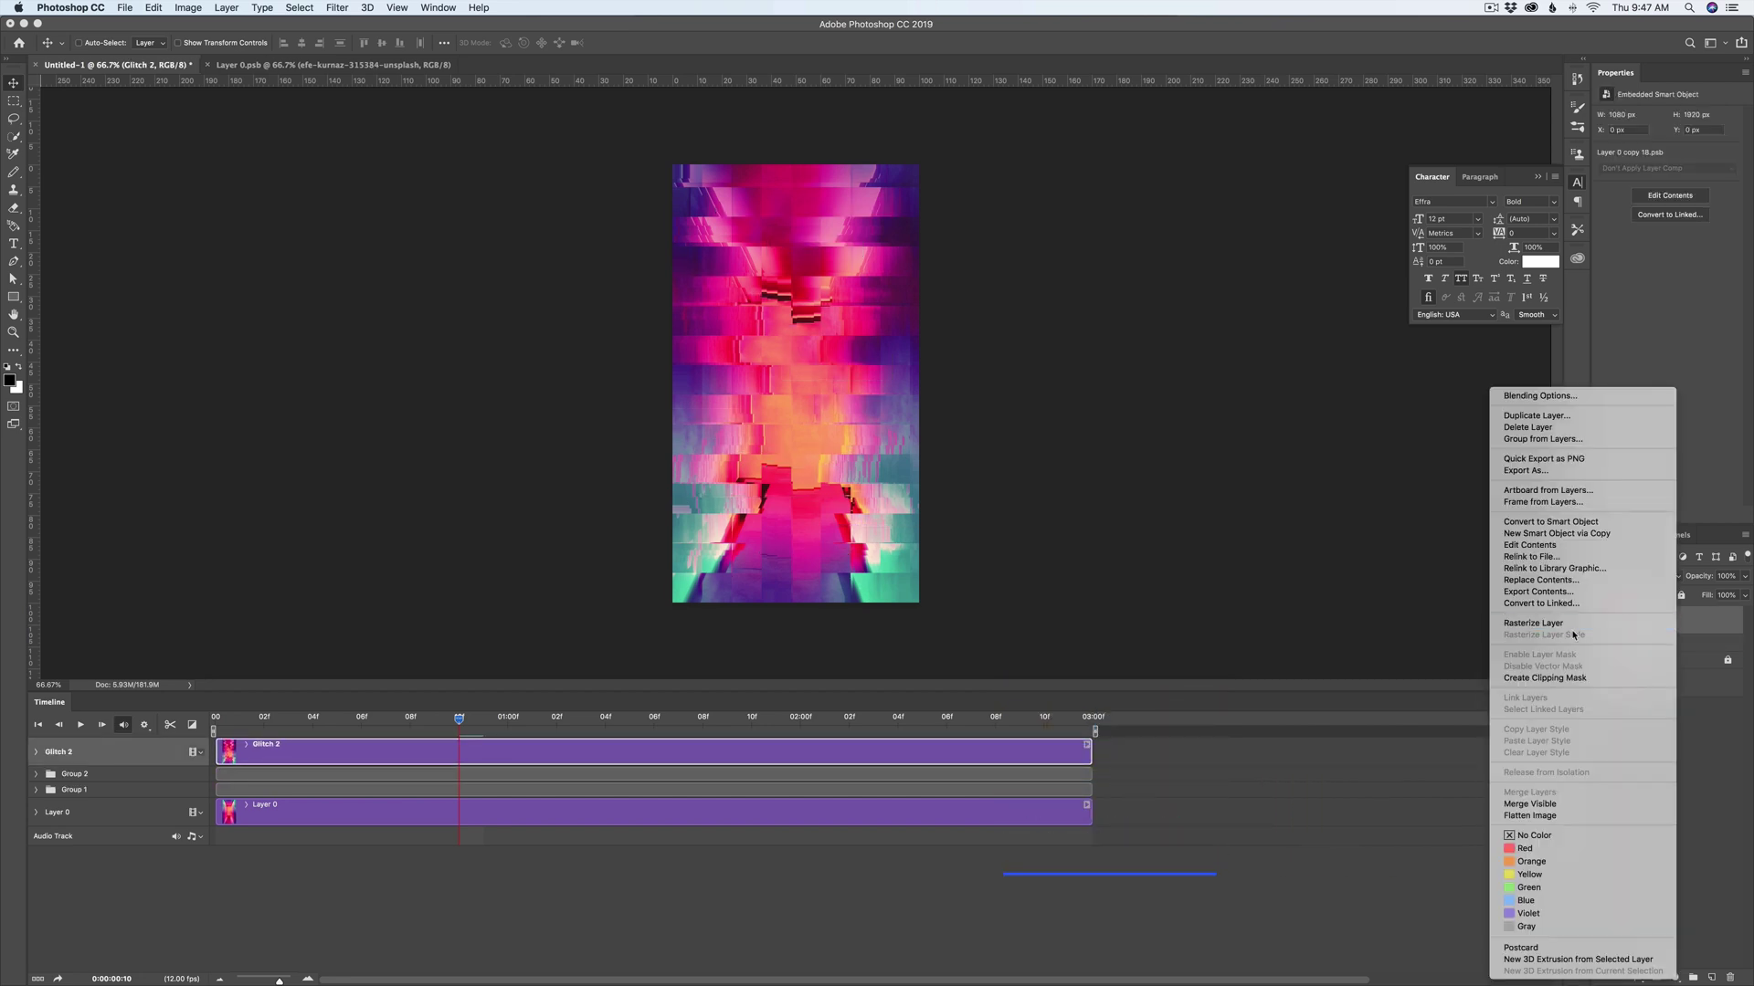
pyautogui.click(1521, 678)
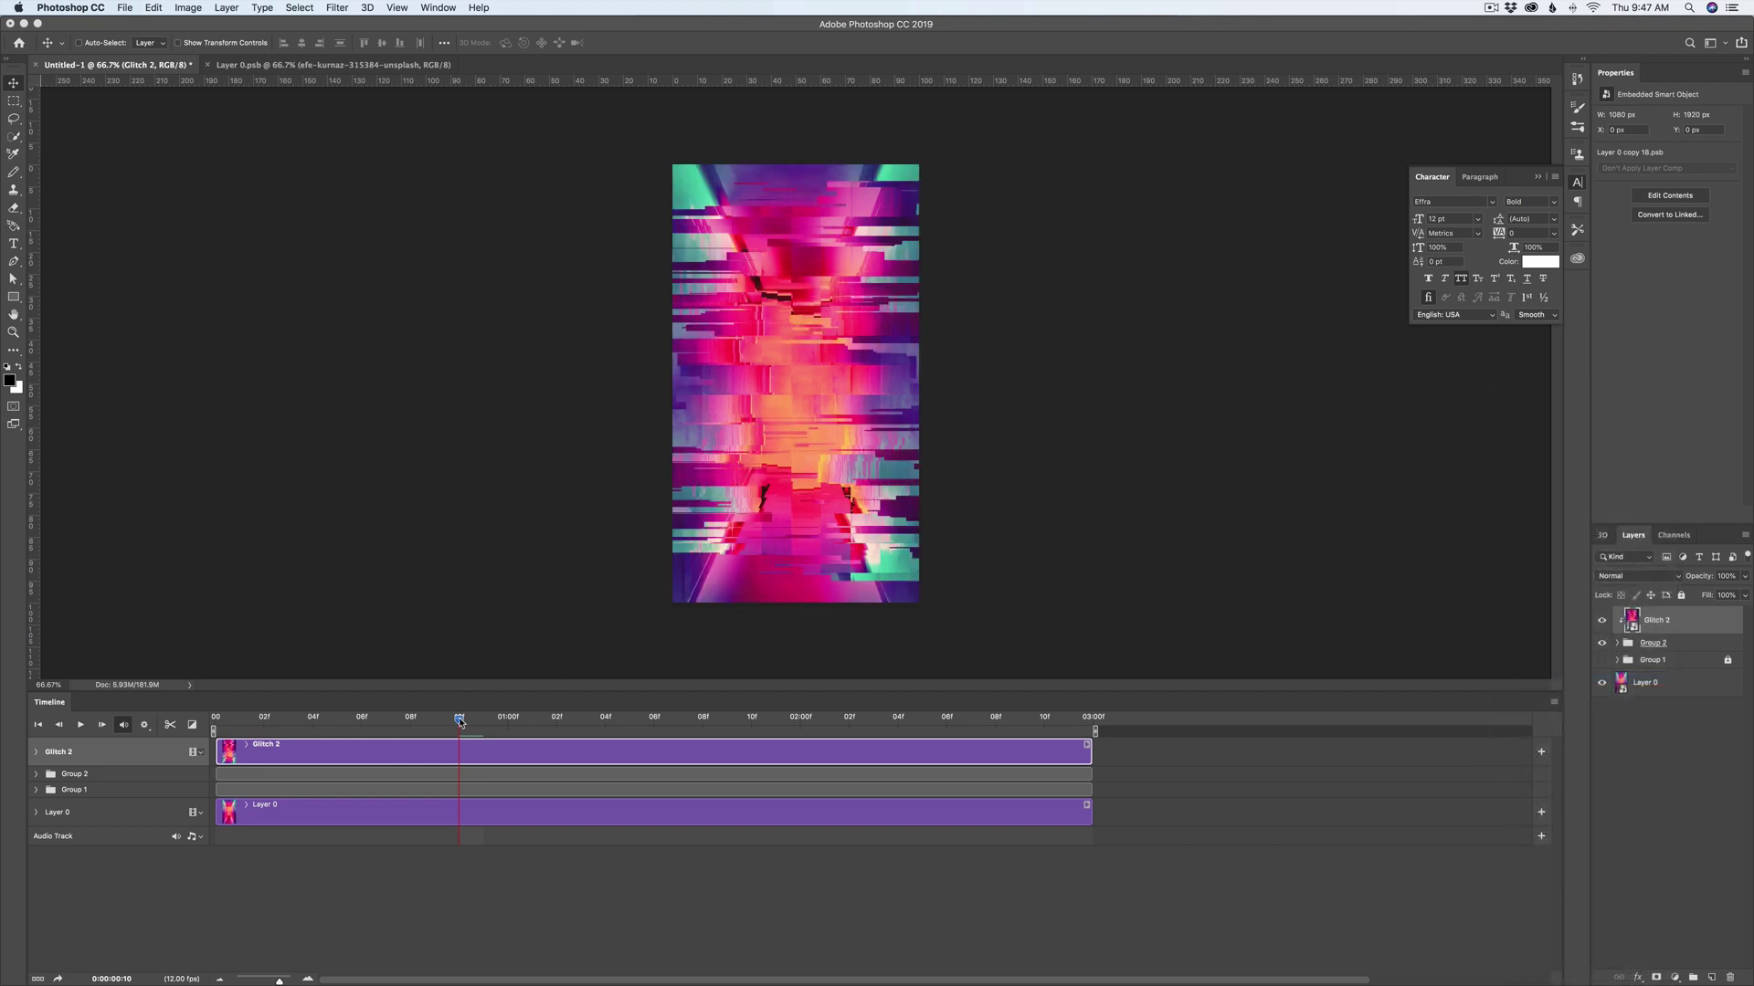
# Step: Play back the animation from the beginning with the glitch image clipped to the bars
pyautogui.moveTo(459, 722); pyautogui.dragTo(181, 736)
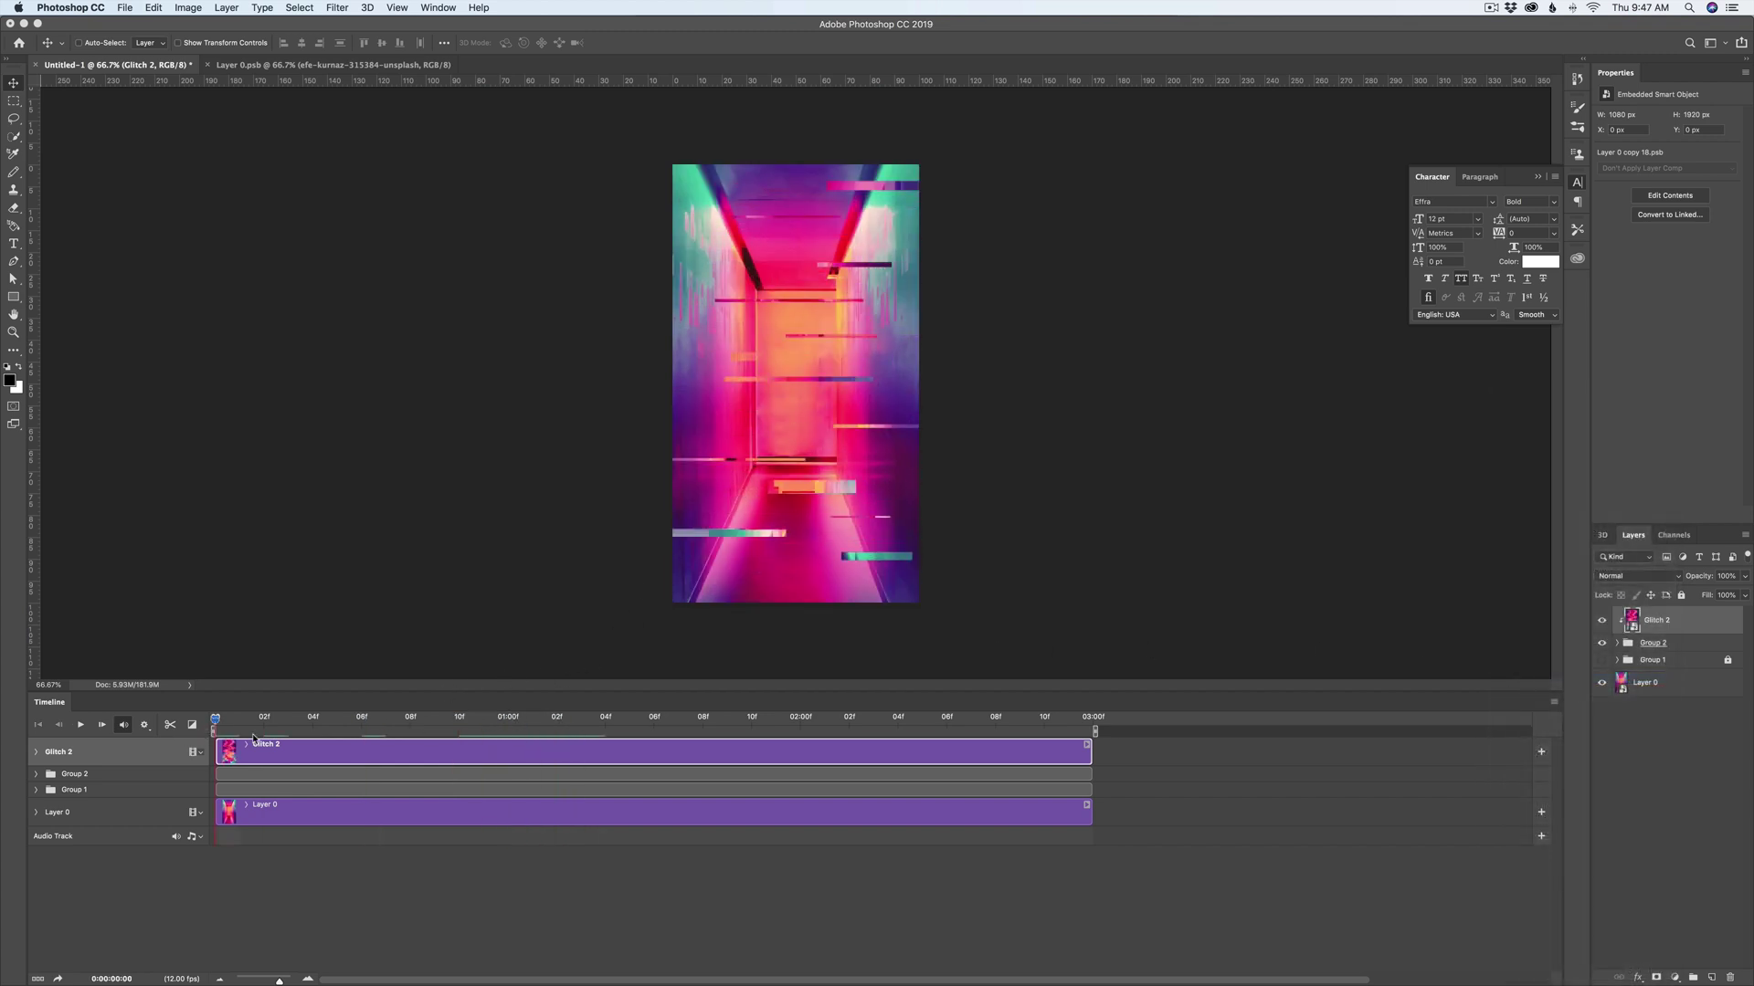
pyautogui.press('space')
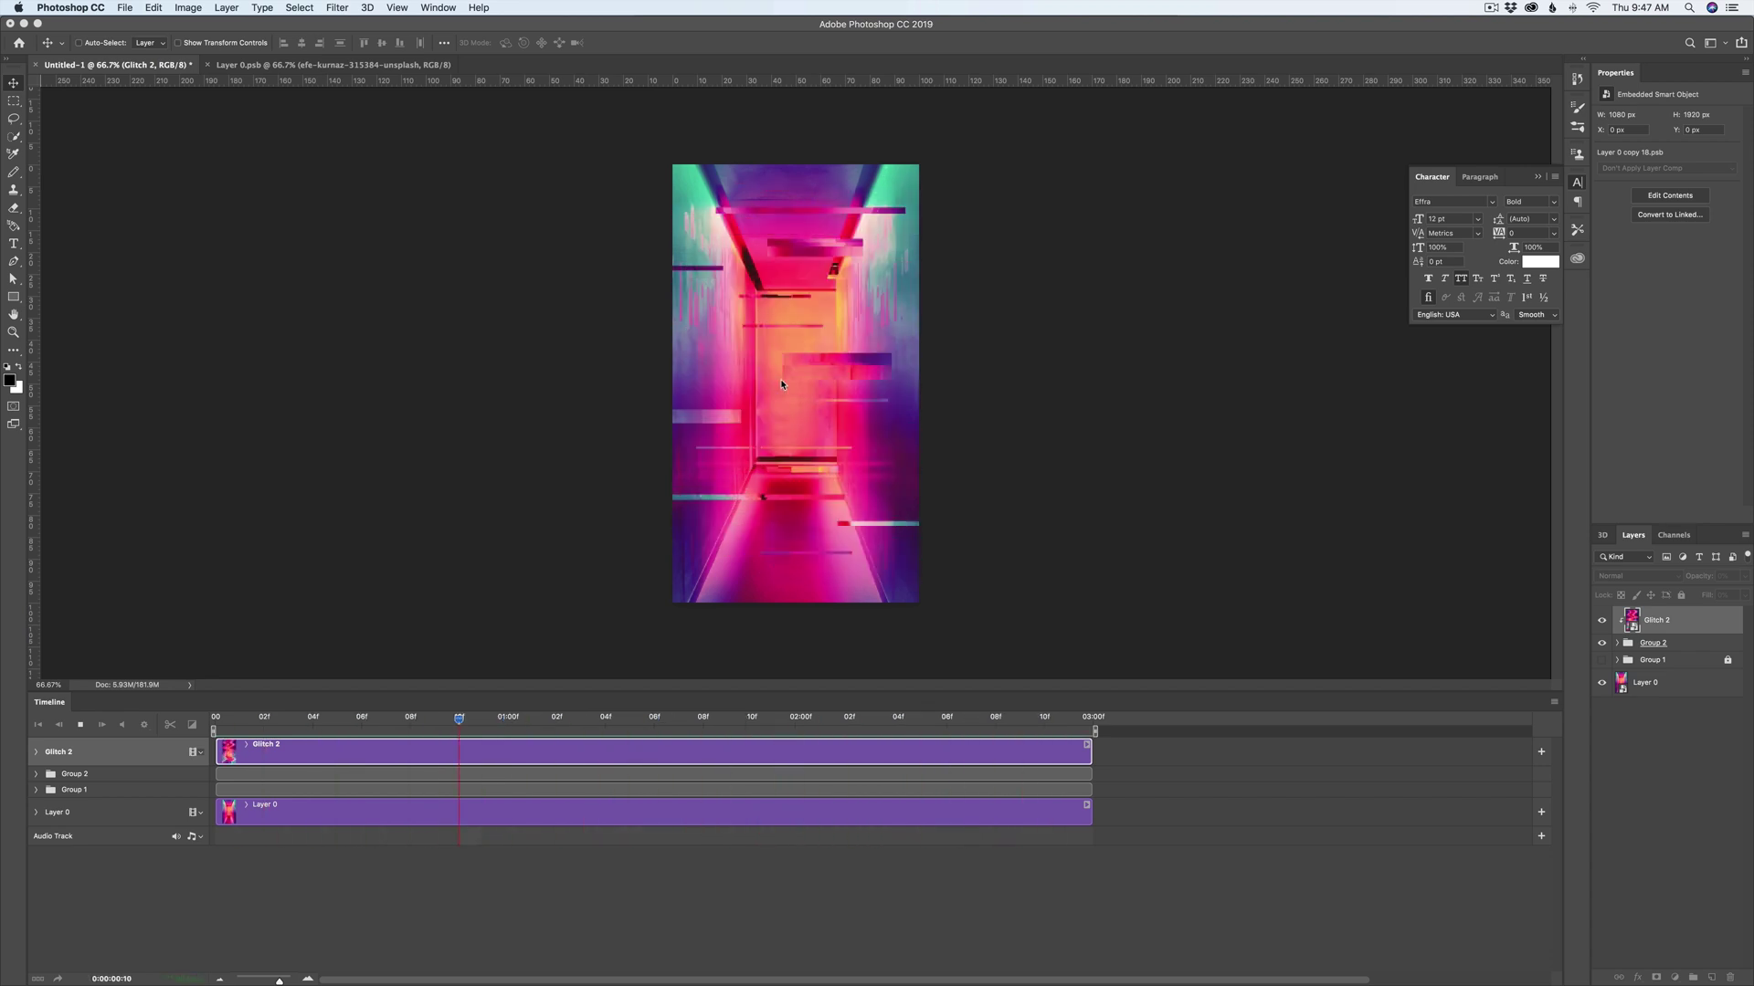
pyautogui.press('space')
pyautogui.moveTo(383, 735); pyautogui.dragTo(459, 722)
# Step: Examine the staggered bar clips inside Group 2 while playing back the animation
pyautogui.click(1617, 645)
pyautogui.click(1661, 720)
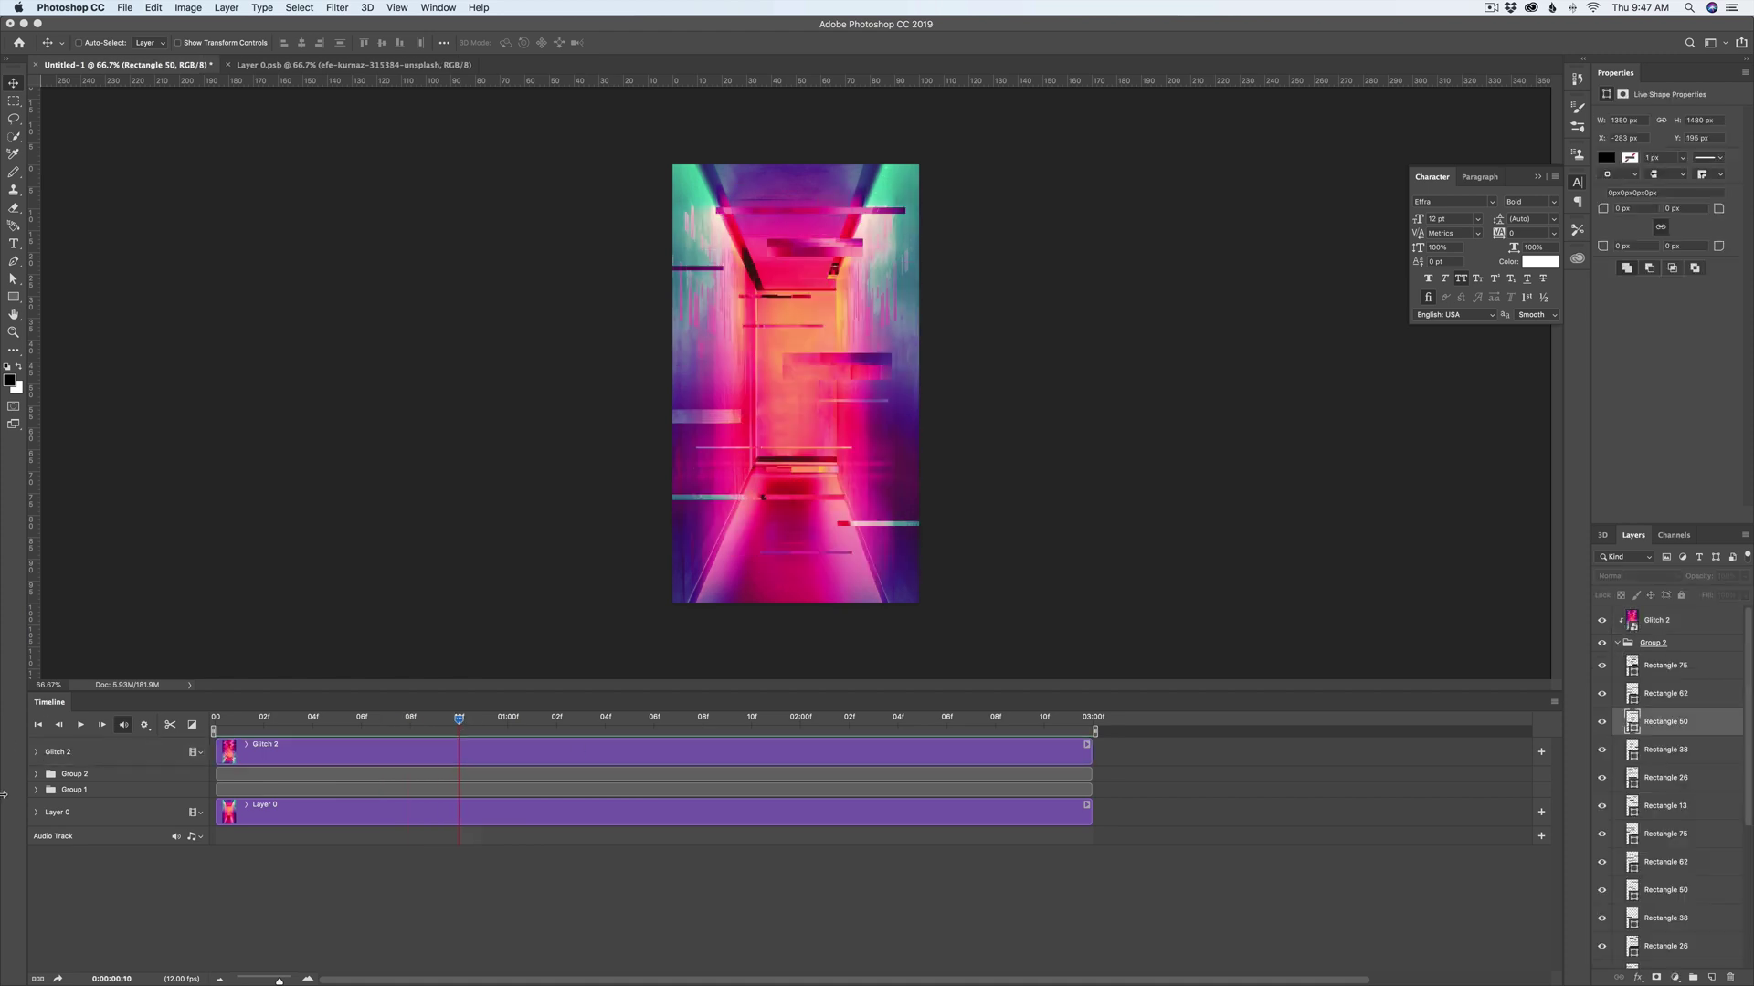
pyautogui.click(37, 776)
pyautogui.scroll(-10, 475, 852)
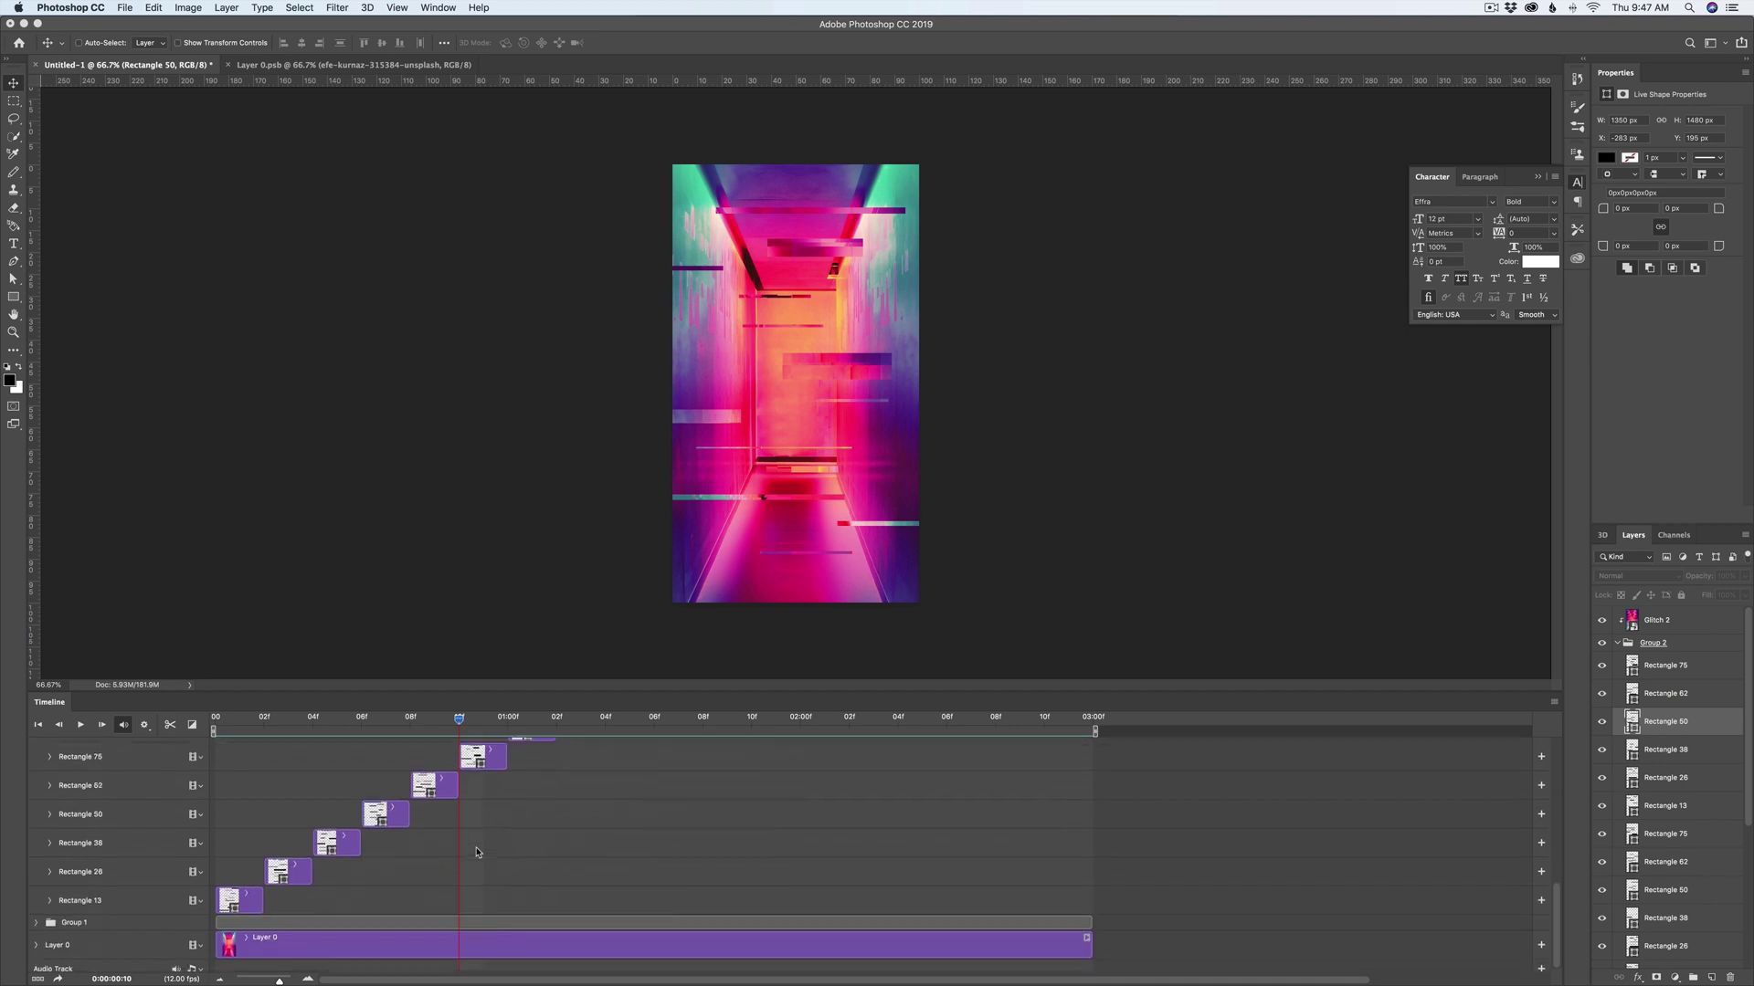
pyautogui.scroll(3, 476, 852)
pyautogui.moveTo(461, 727); pyautogui.dragTo(410, 730)
pyautogui.press('space')
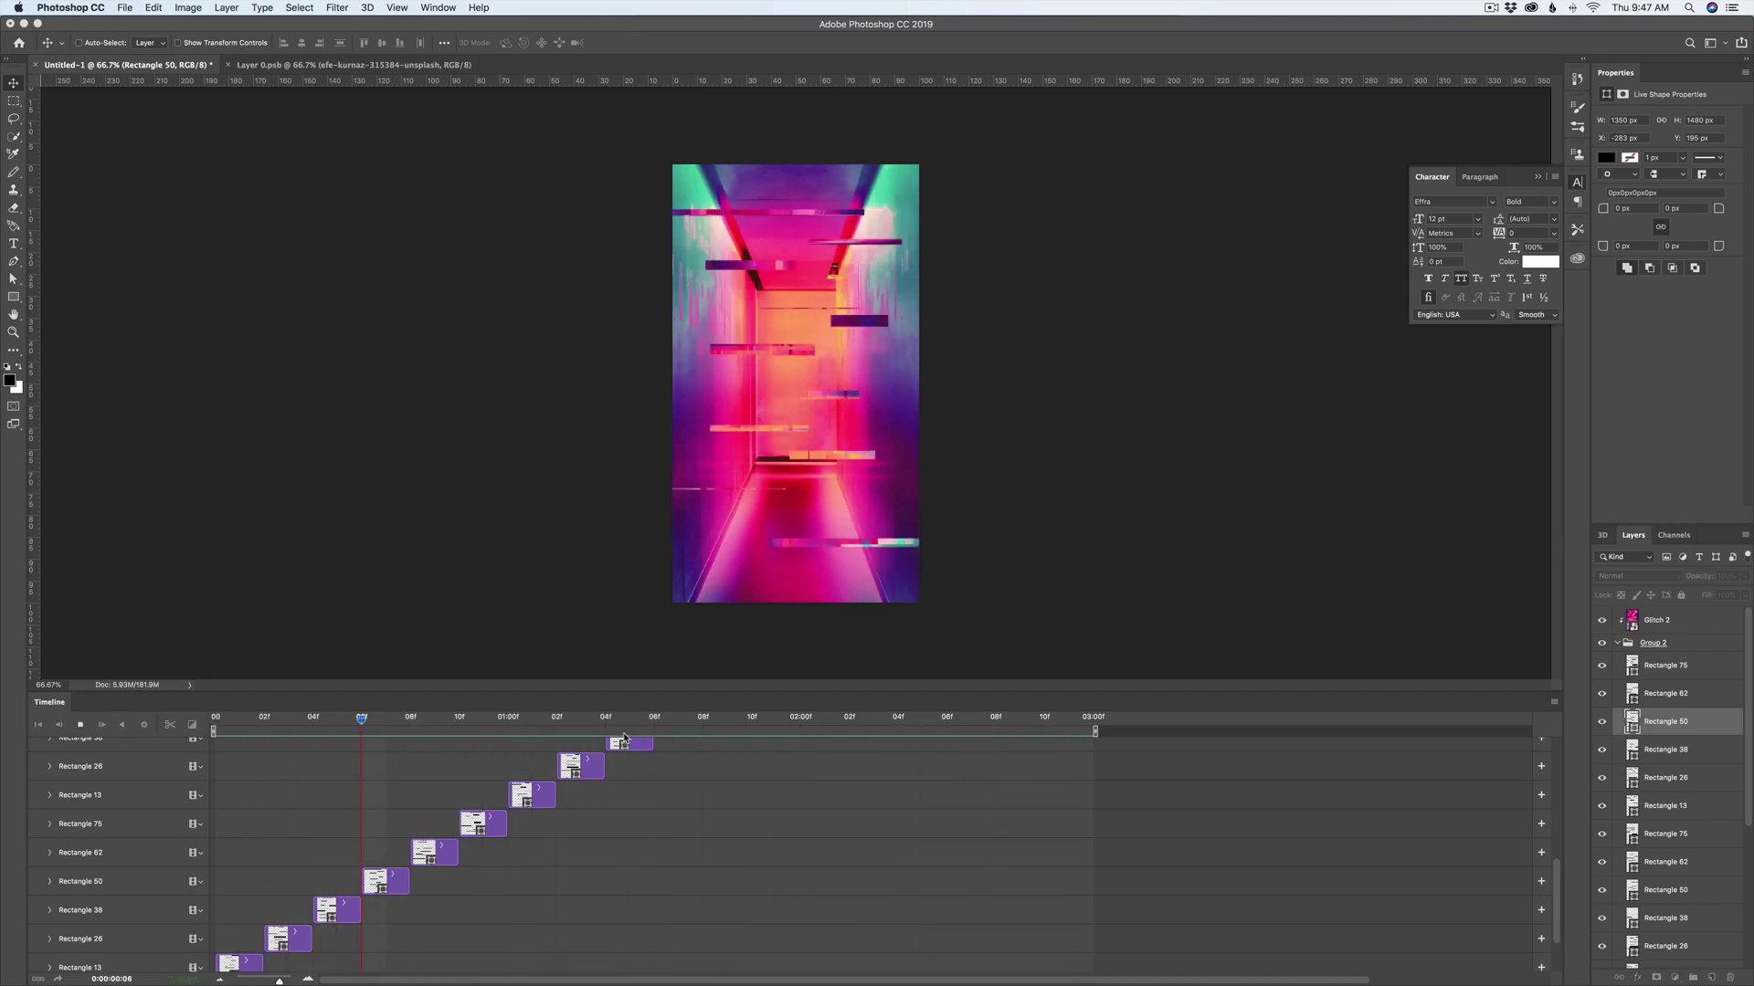
pyautogui.press('space')
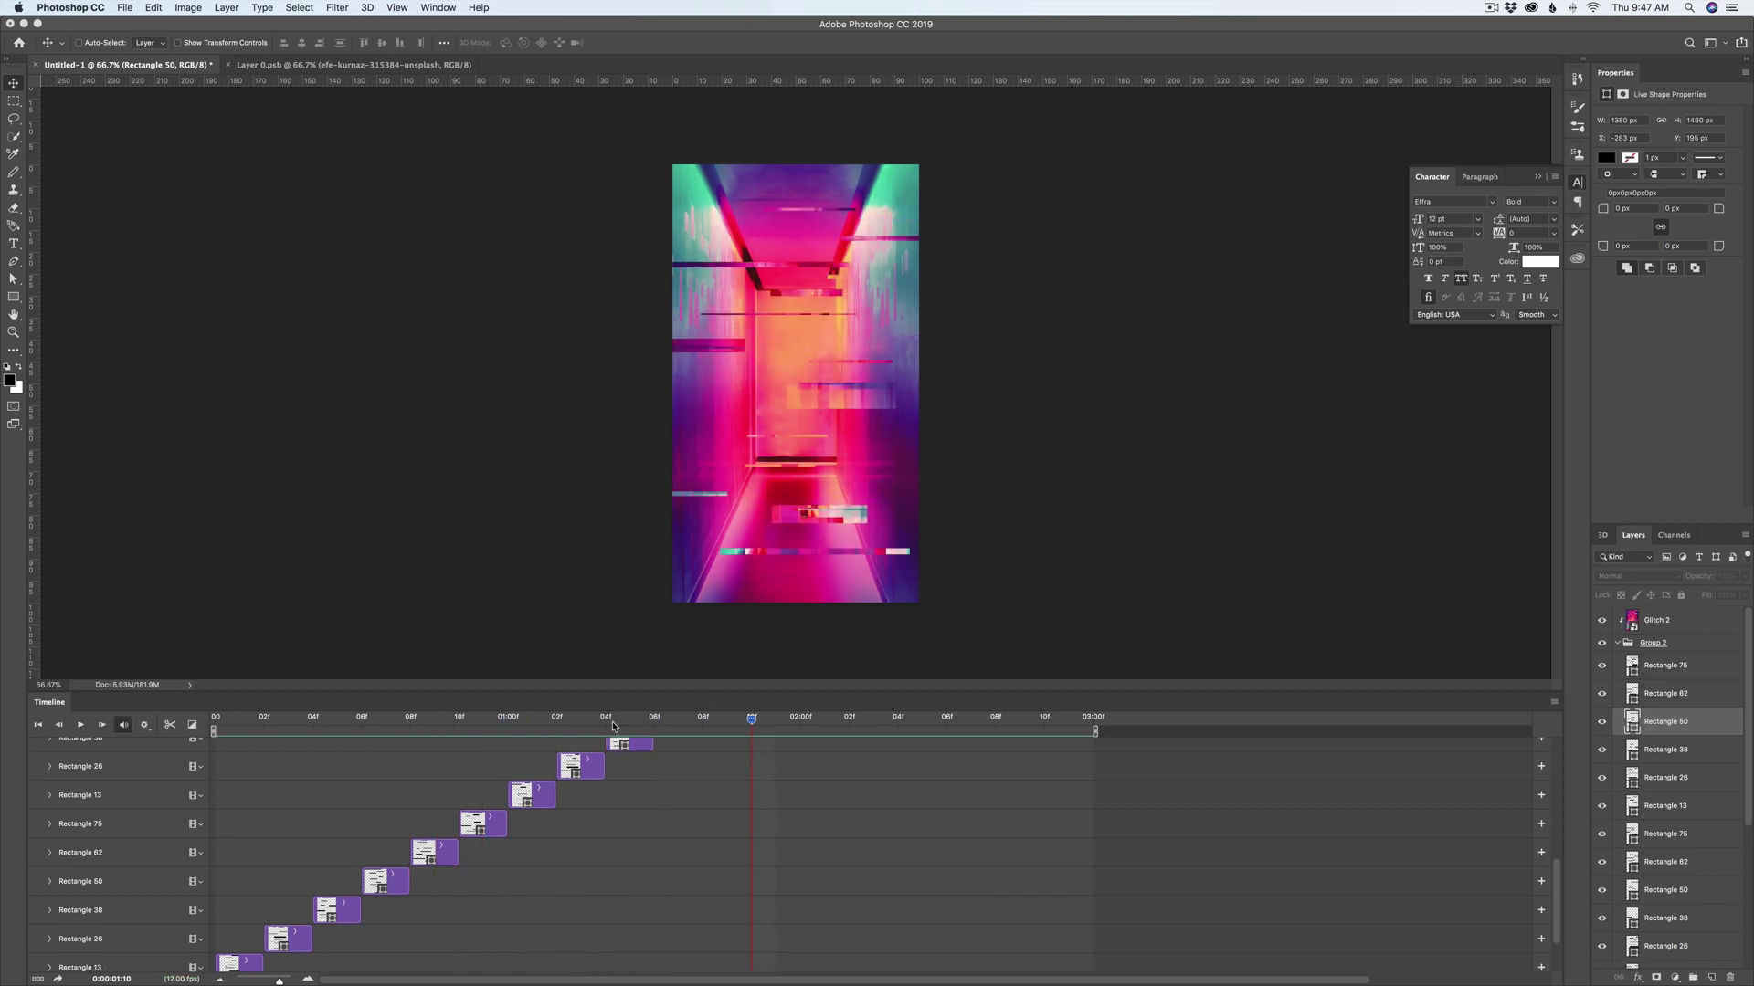
# Step: Collapse Group 2, group it together with the Glitch 2 layer, and make Group 1 visible
pyautogui.scroll(8, 366, 764)
pyautogui.click(36, 774)
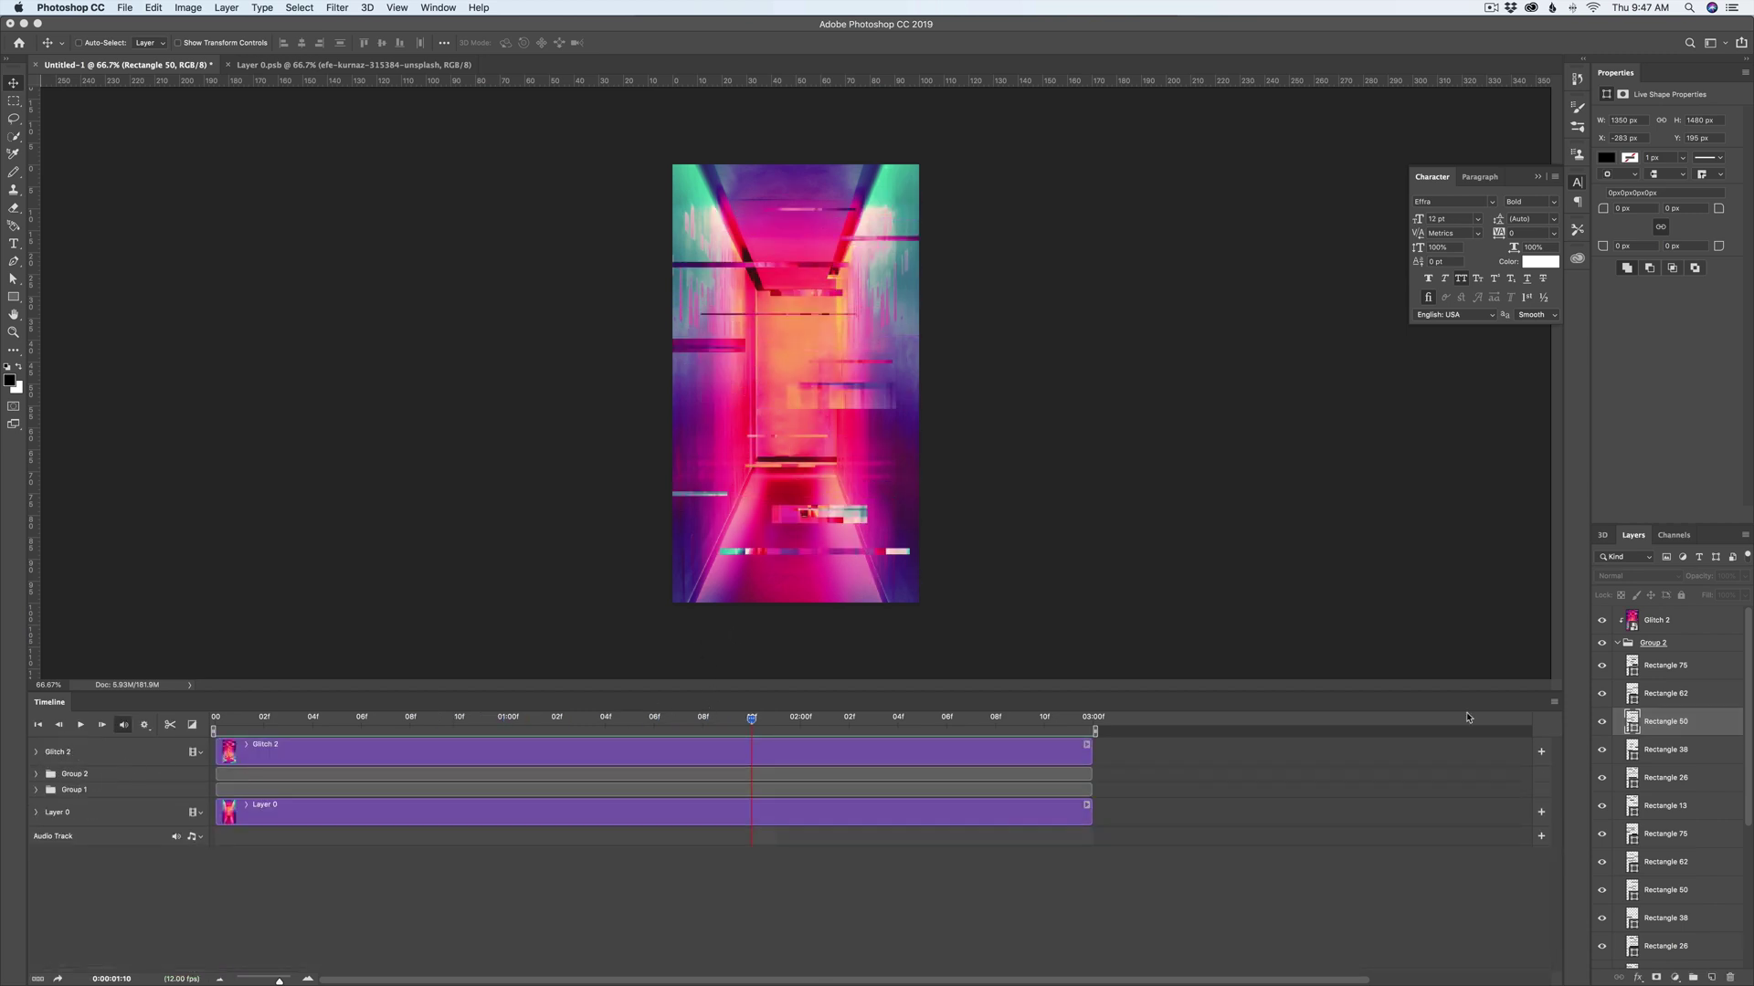
pyautogui.click(1617, 645)
pyautogui.click(1657, 624)
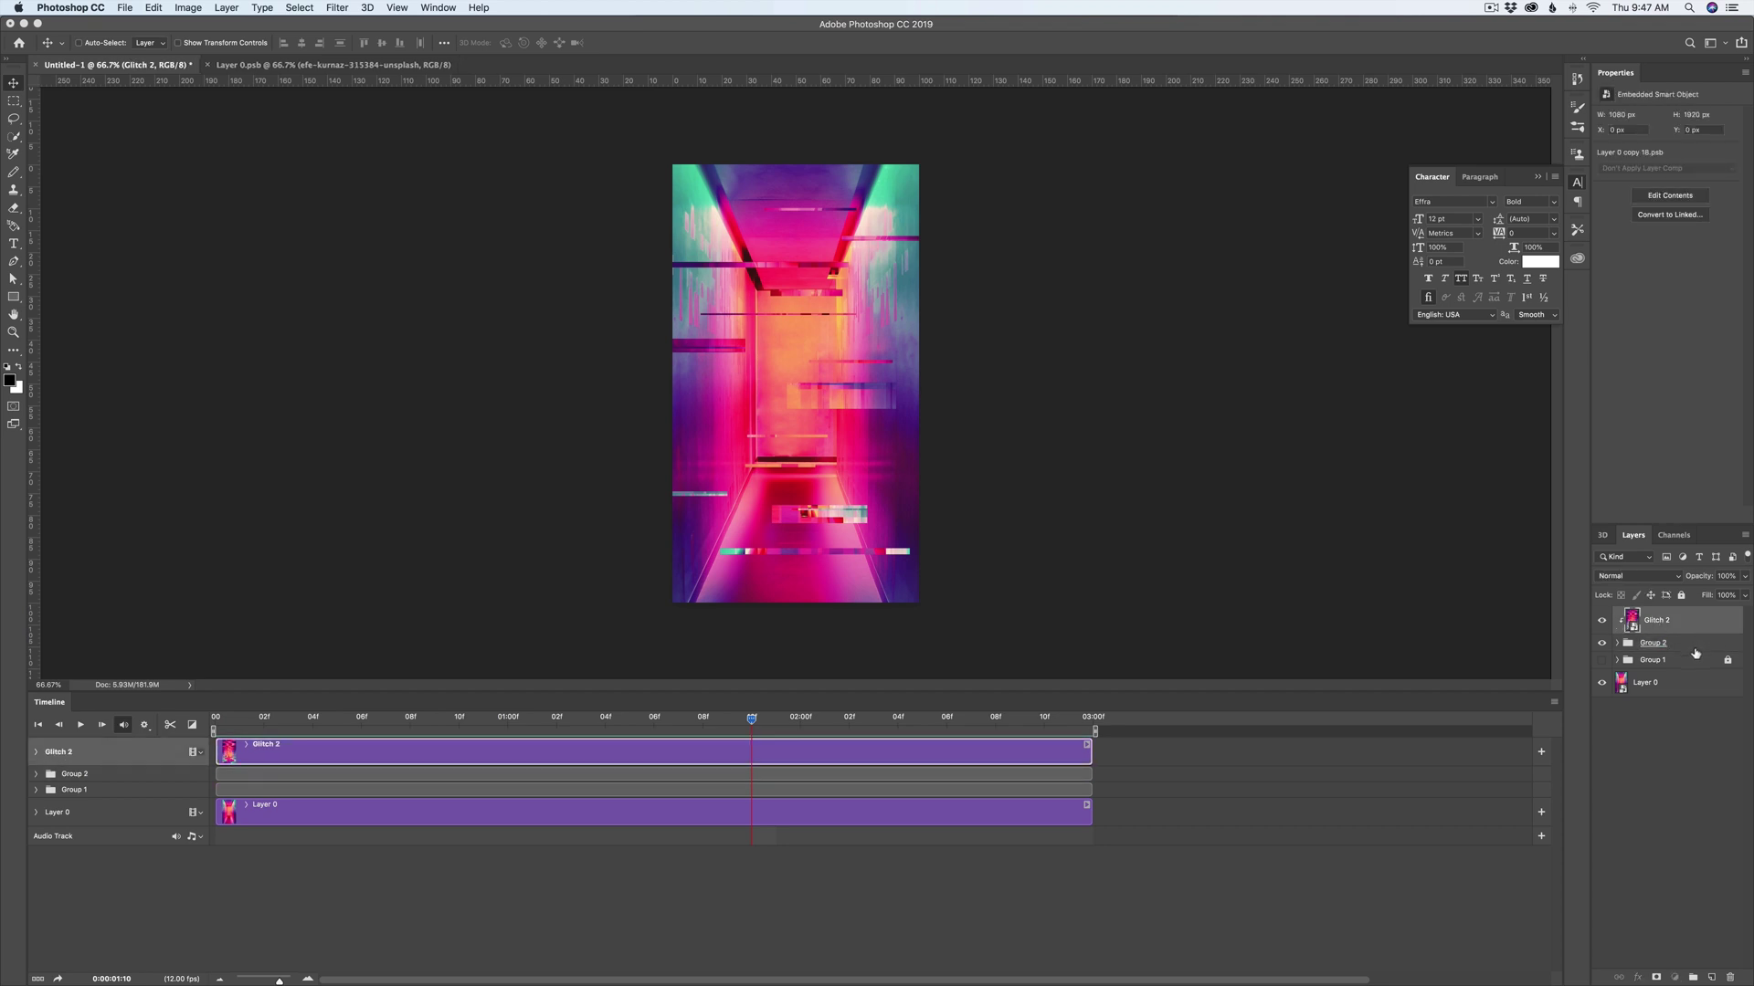
pyautogui.keyDown('shift'); pyautogui.click(1694, 650); pyautogui.keyUp('shift')
pyautogui.press('super+g')
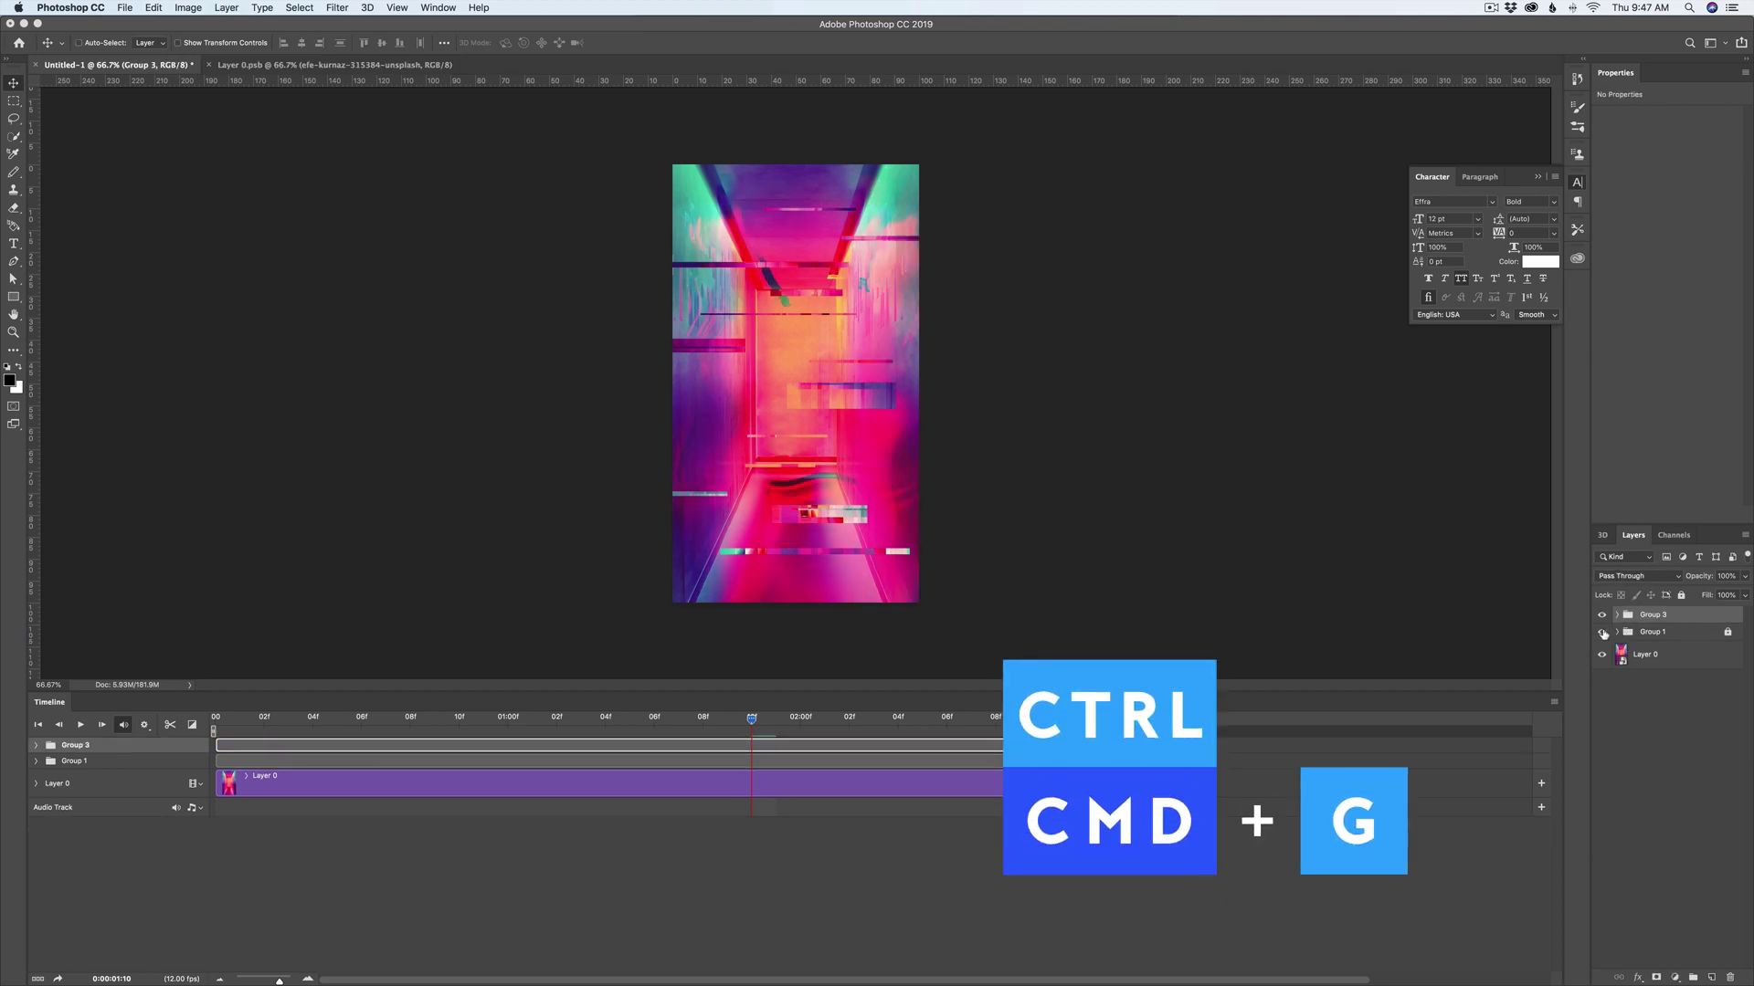
# Step: Play back the combined bar and wave distortion glitch, and return the playhead to the timeline's beginning
pyautogui.click(226, 726)
pyautogui.press('space')
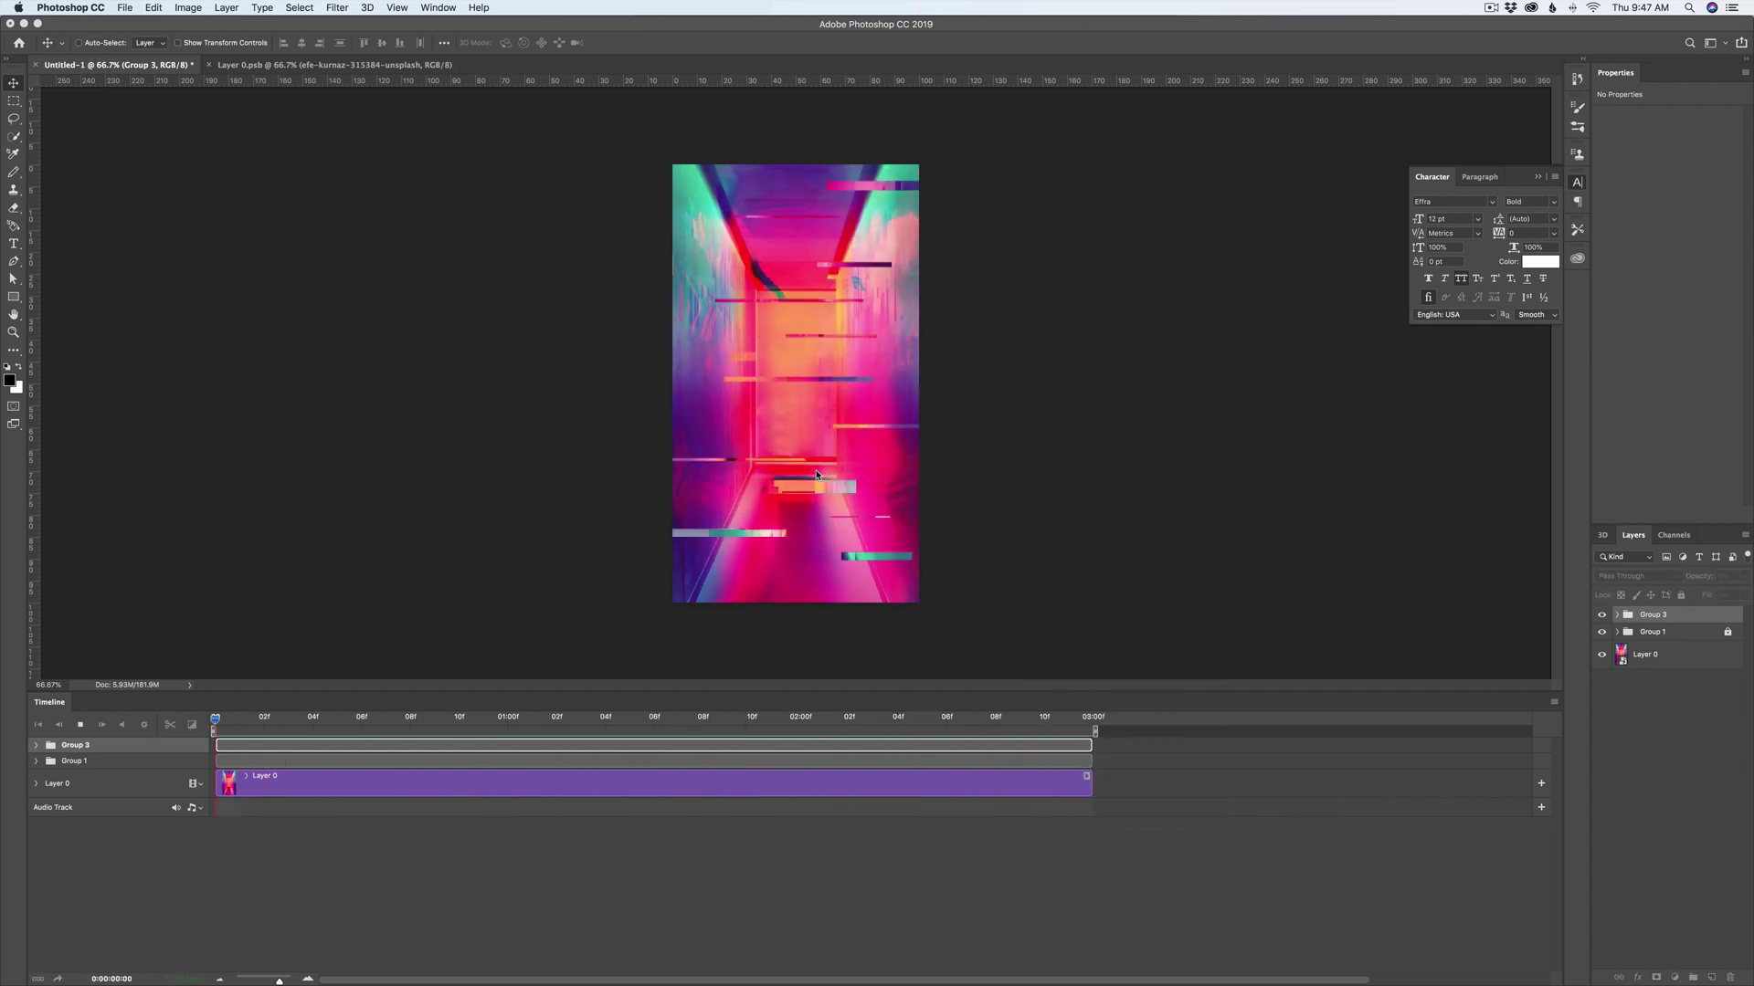
pyautogui.press('space')
pyautogui.click(738, 869)
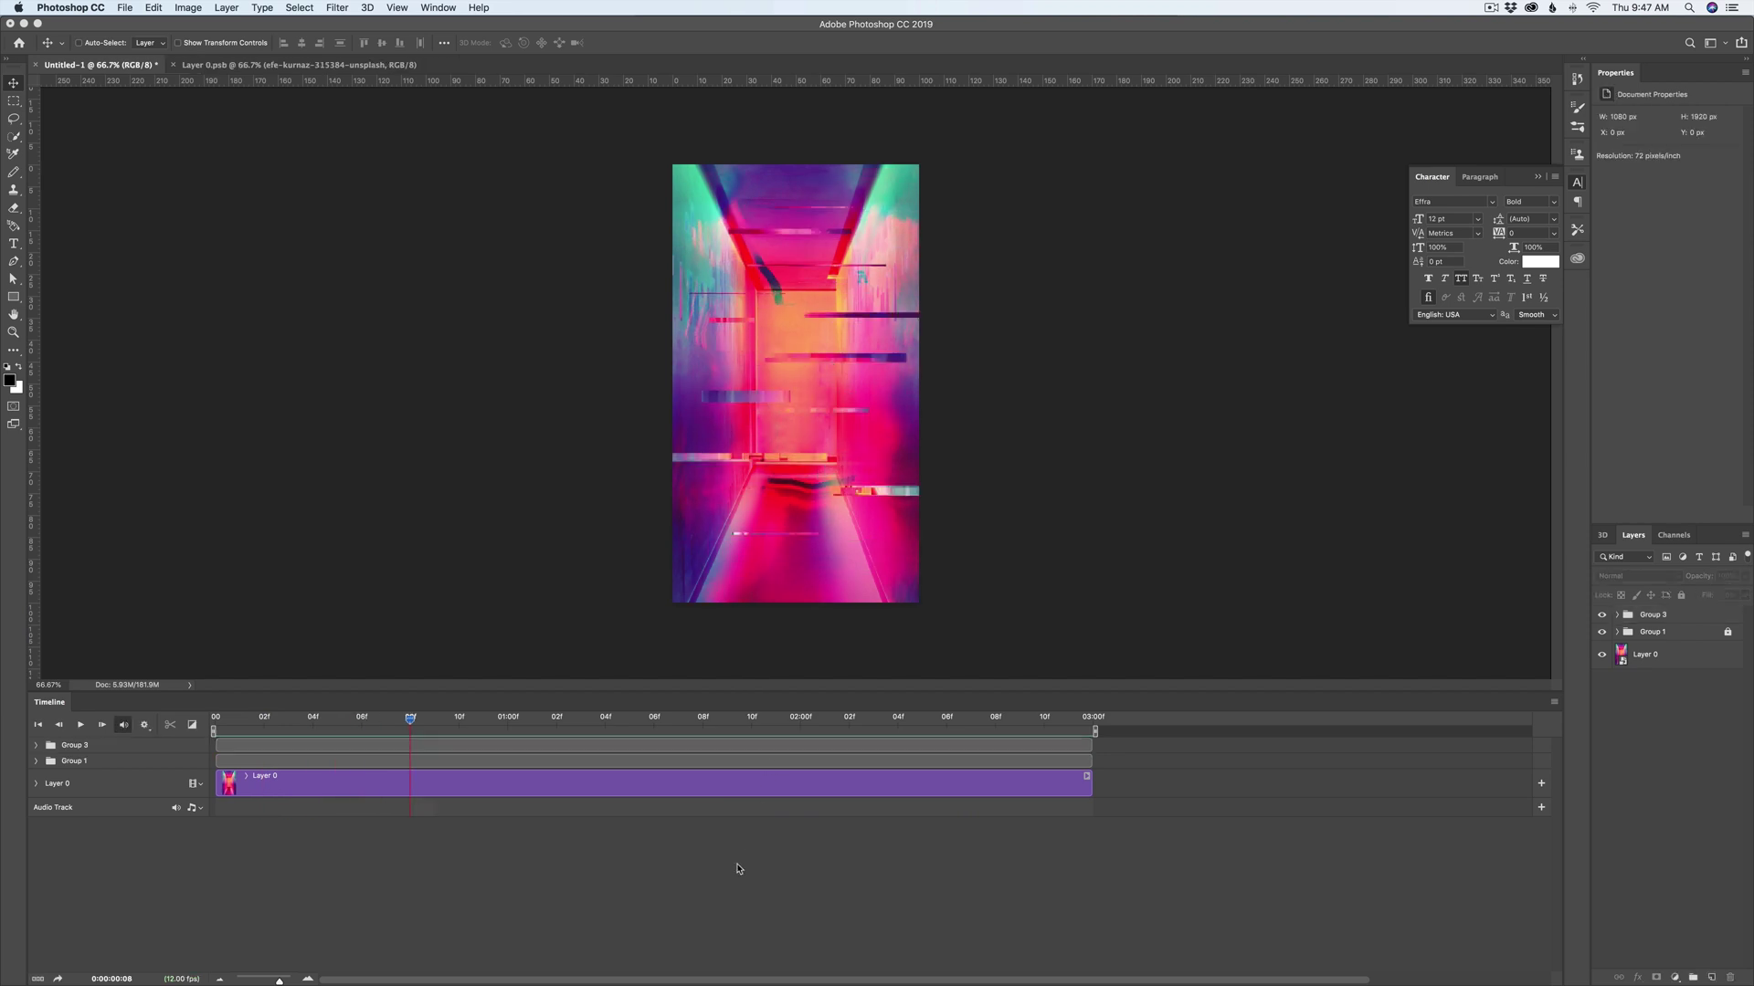
pyautogui.moveTo(399, 728); pyautogui.dragTo(218, 734)
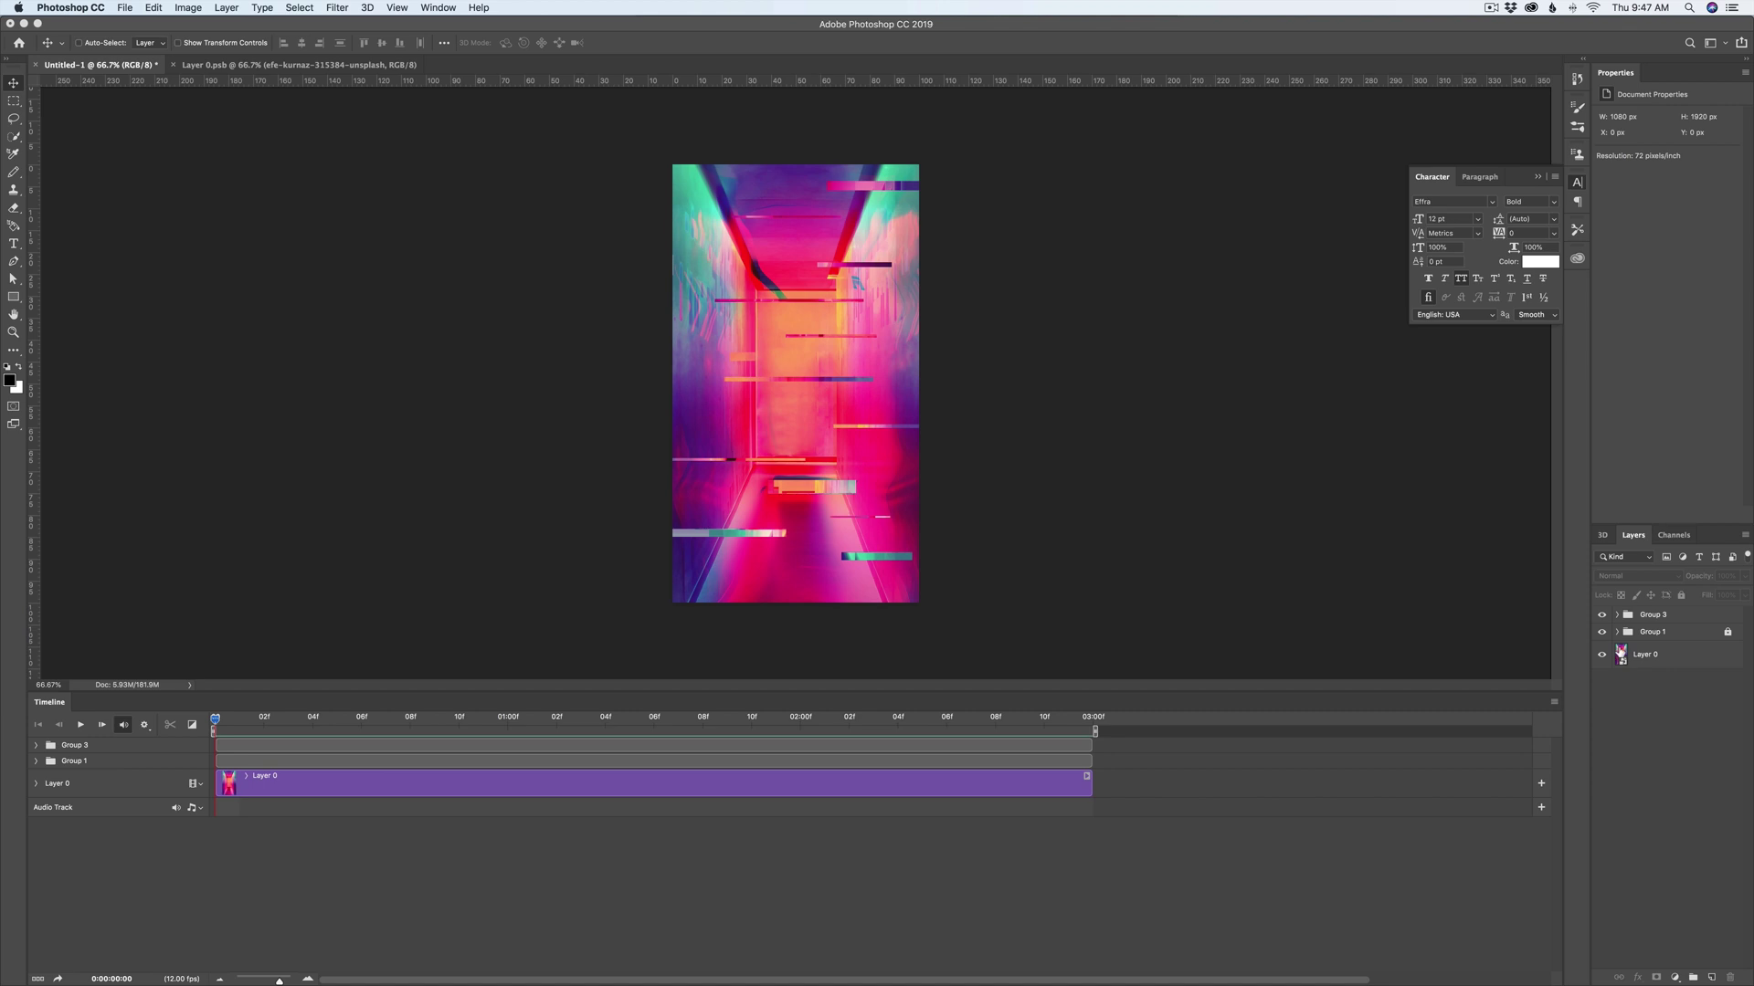
# Step: Open the contents of the Layer 0 smart object and create a video timeline in it at 12 fps
pyautogui.doubleClick(1622, 654)
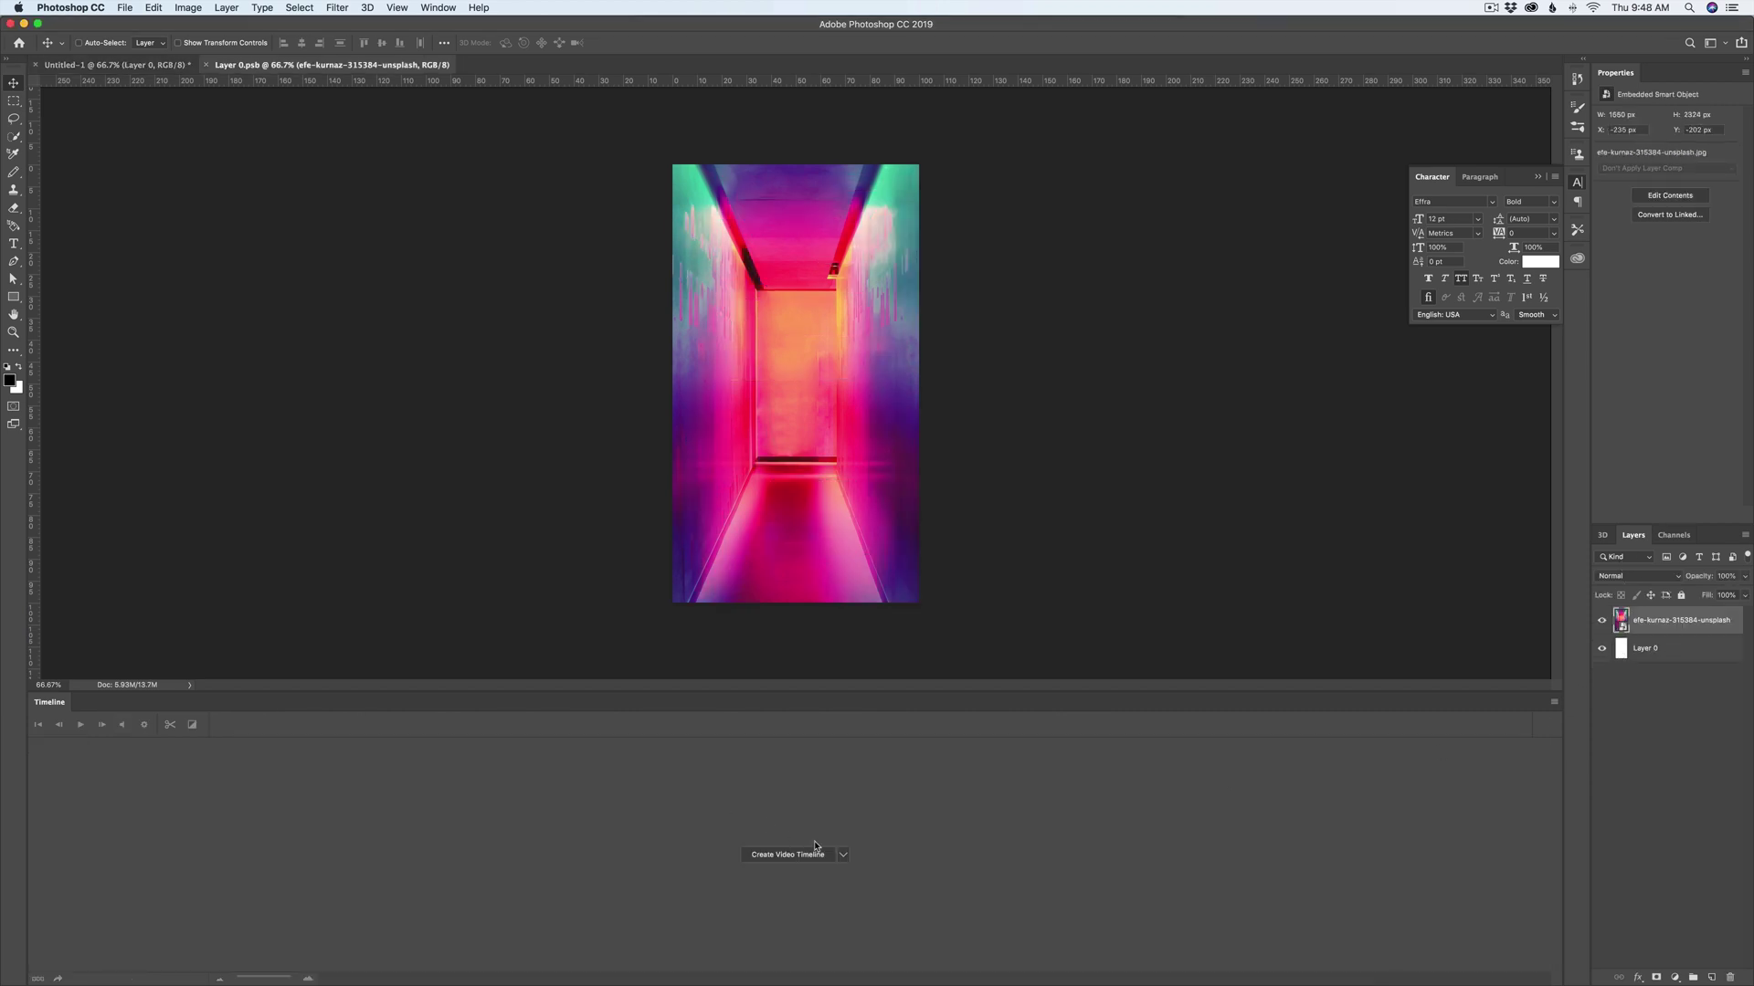
pyautogui.click(780, 857)
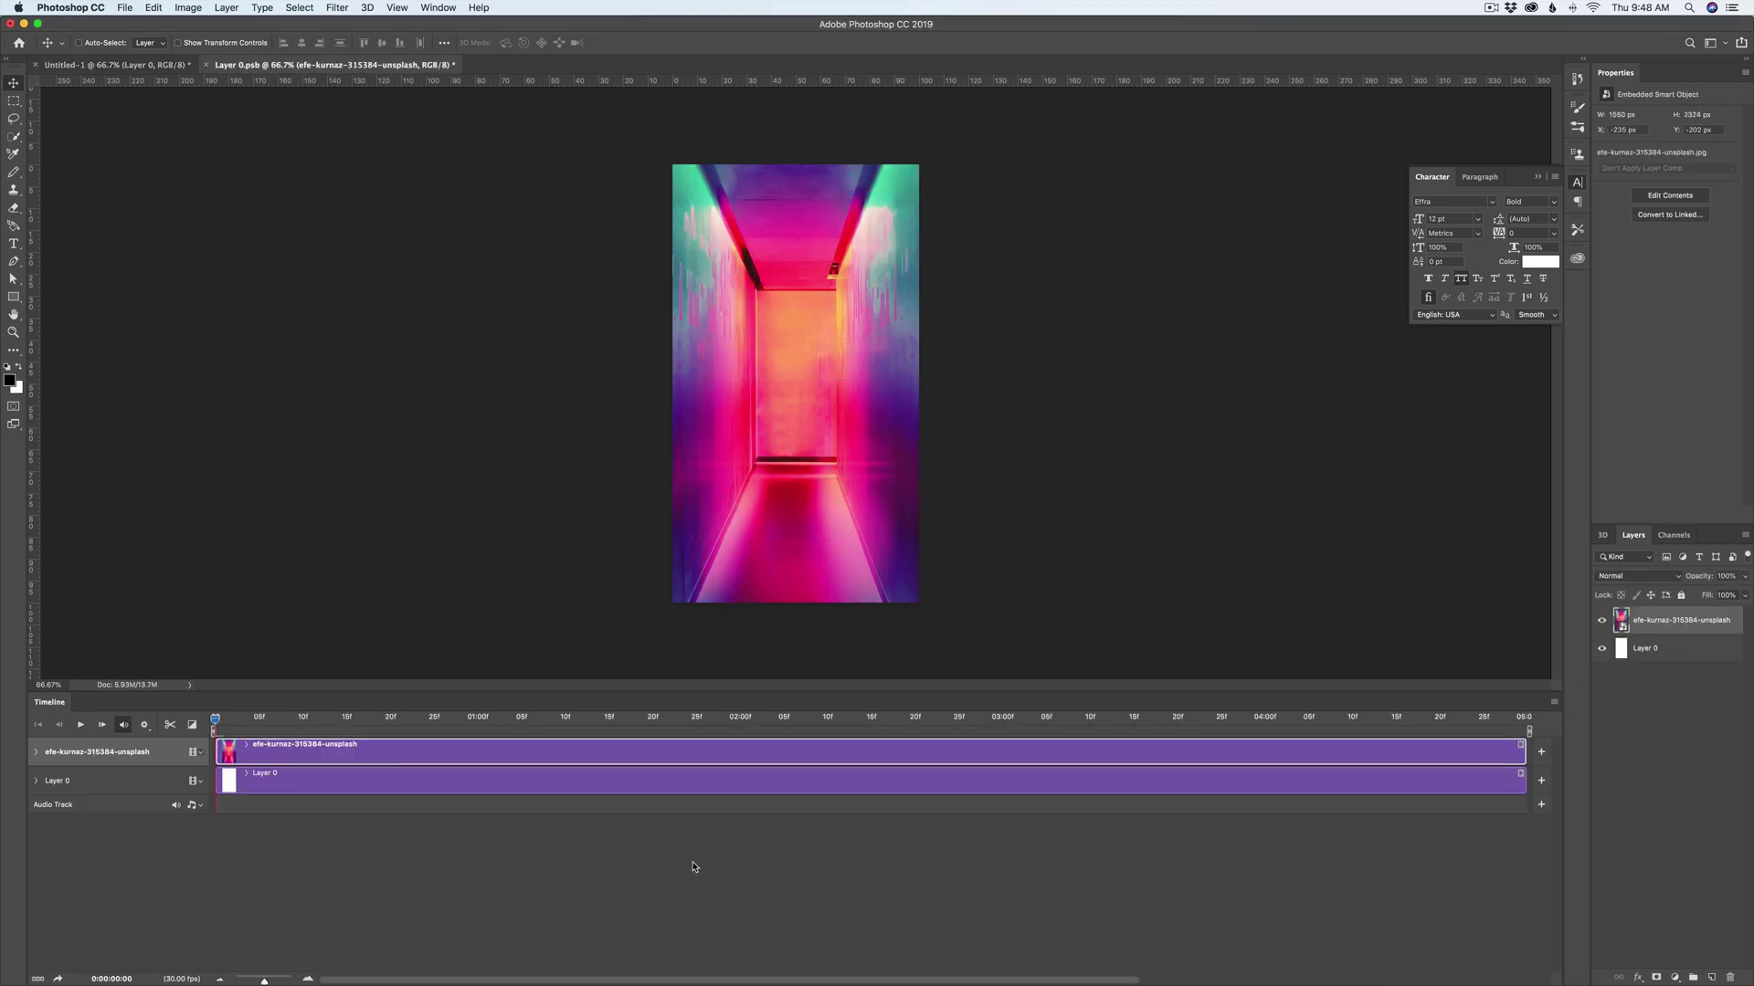
pyautogui.click(1553, 702)
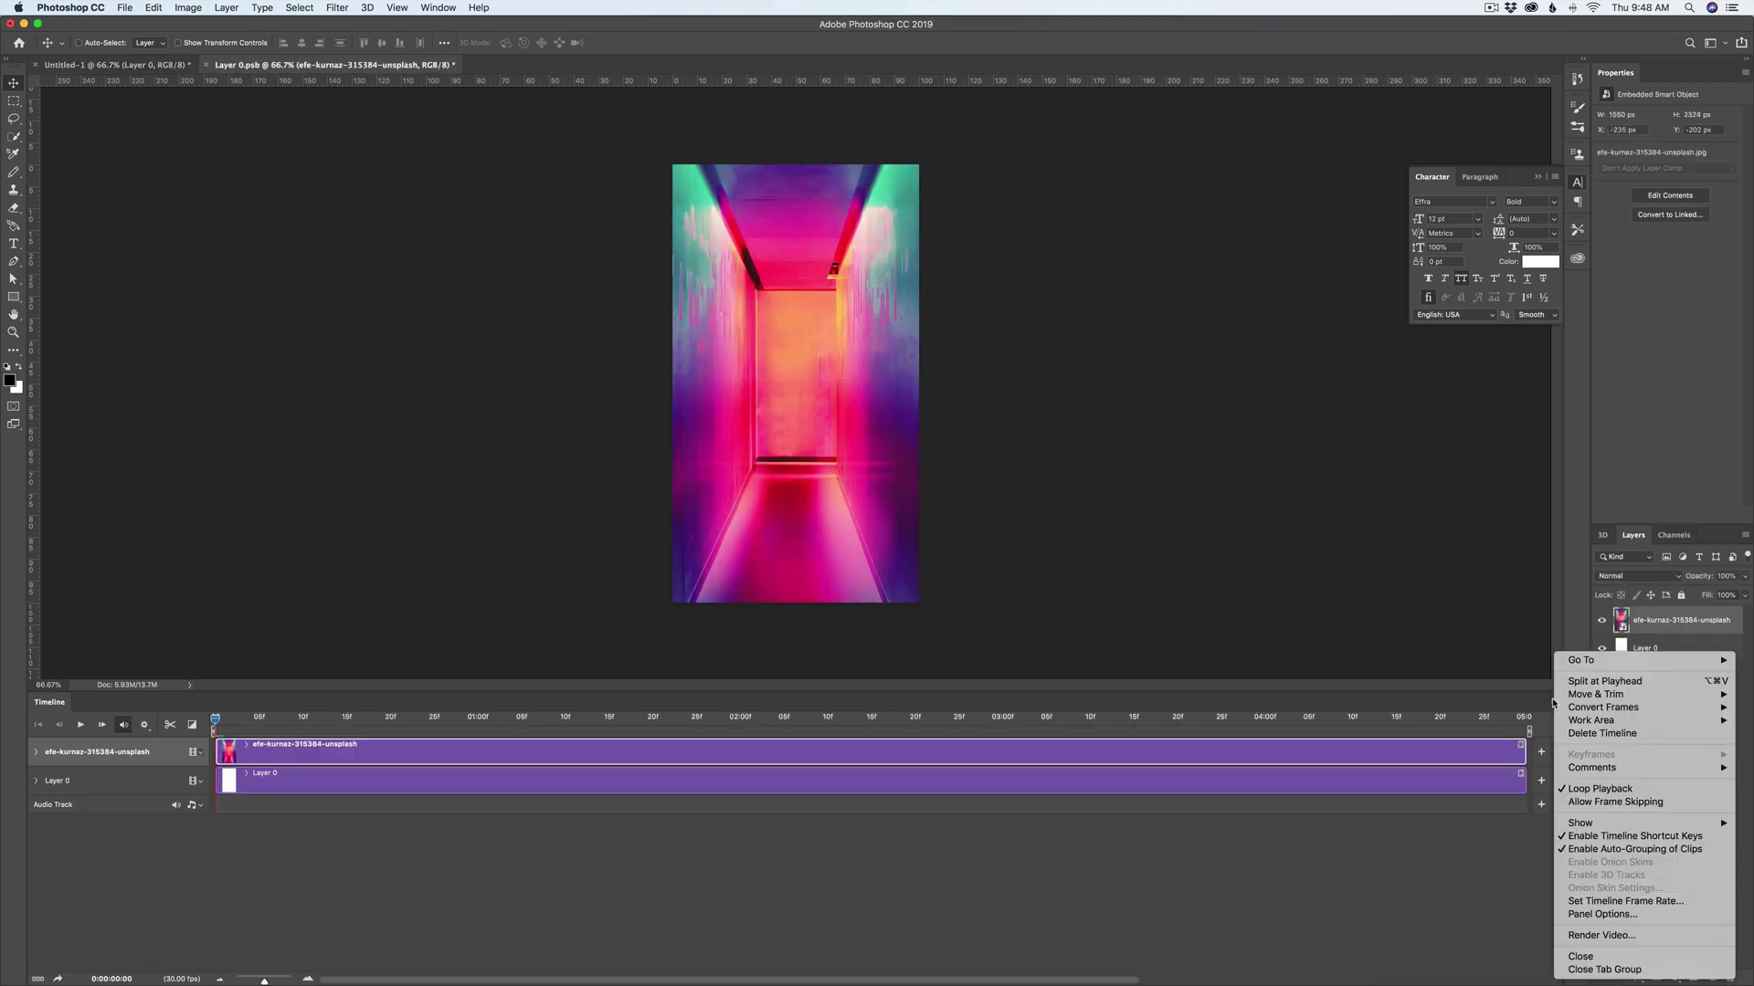
pyautogui.click(1597, 901)
pyautogui.write('12')
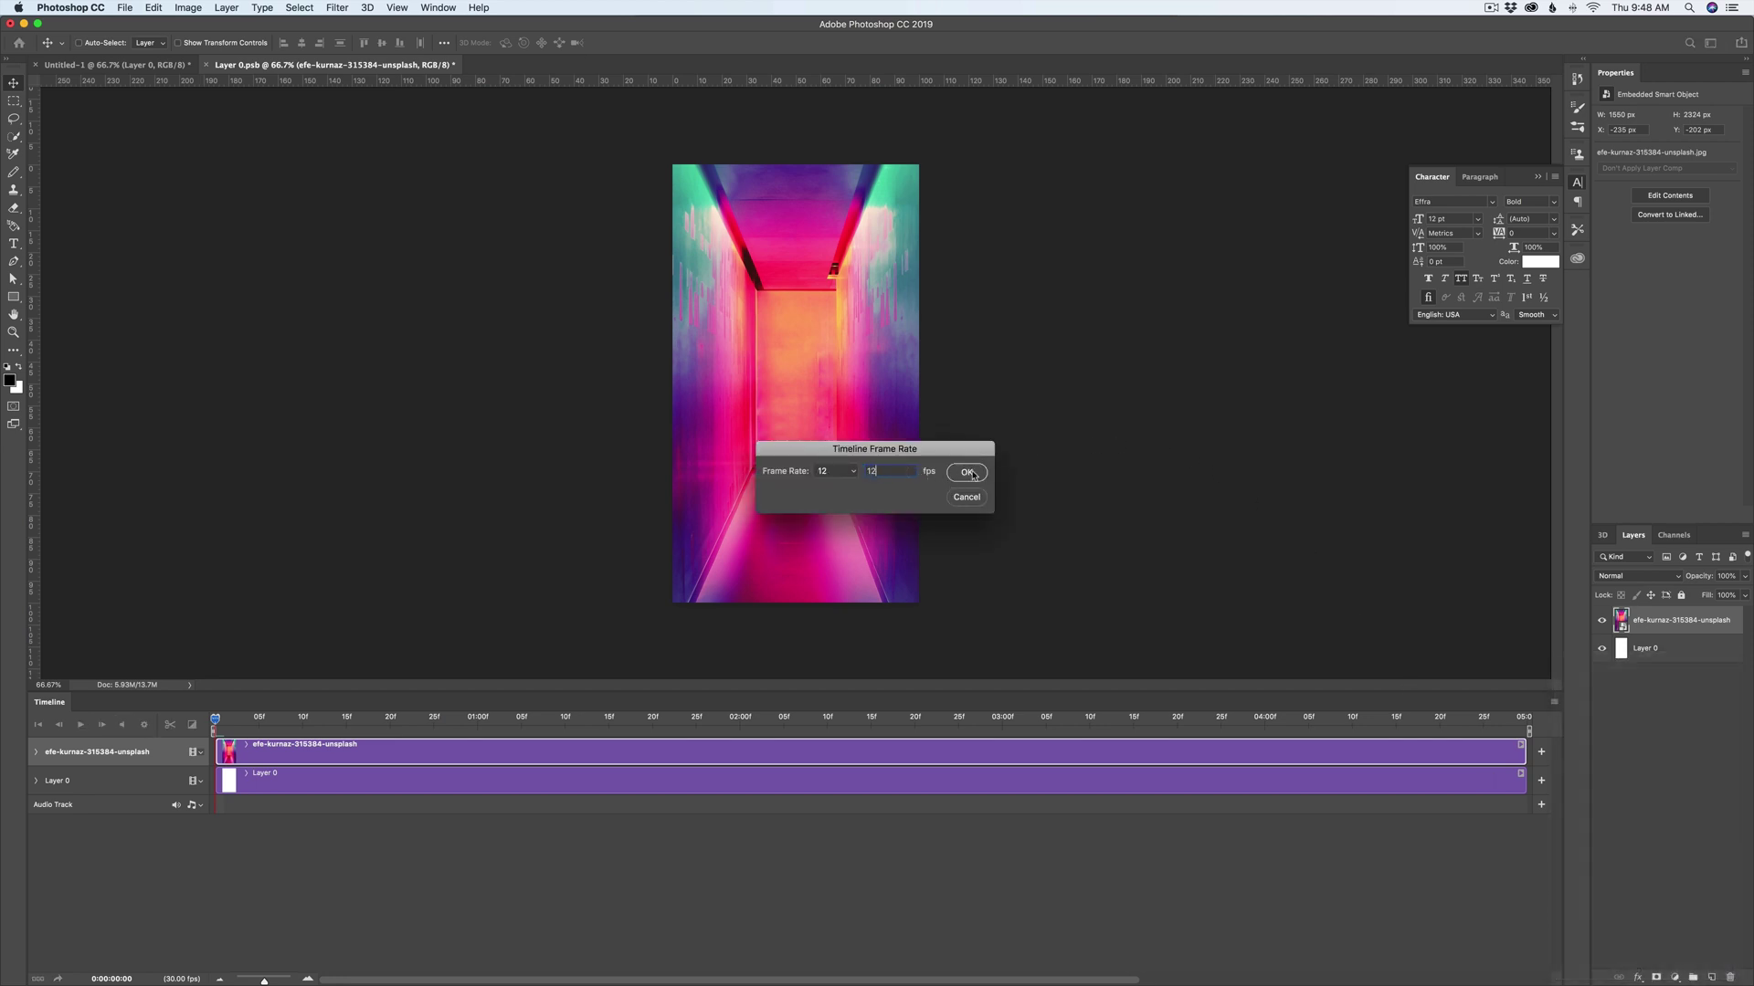
pyautogui.click(970, 472)
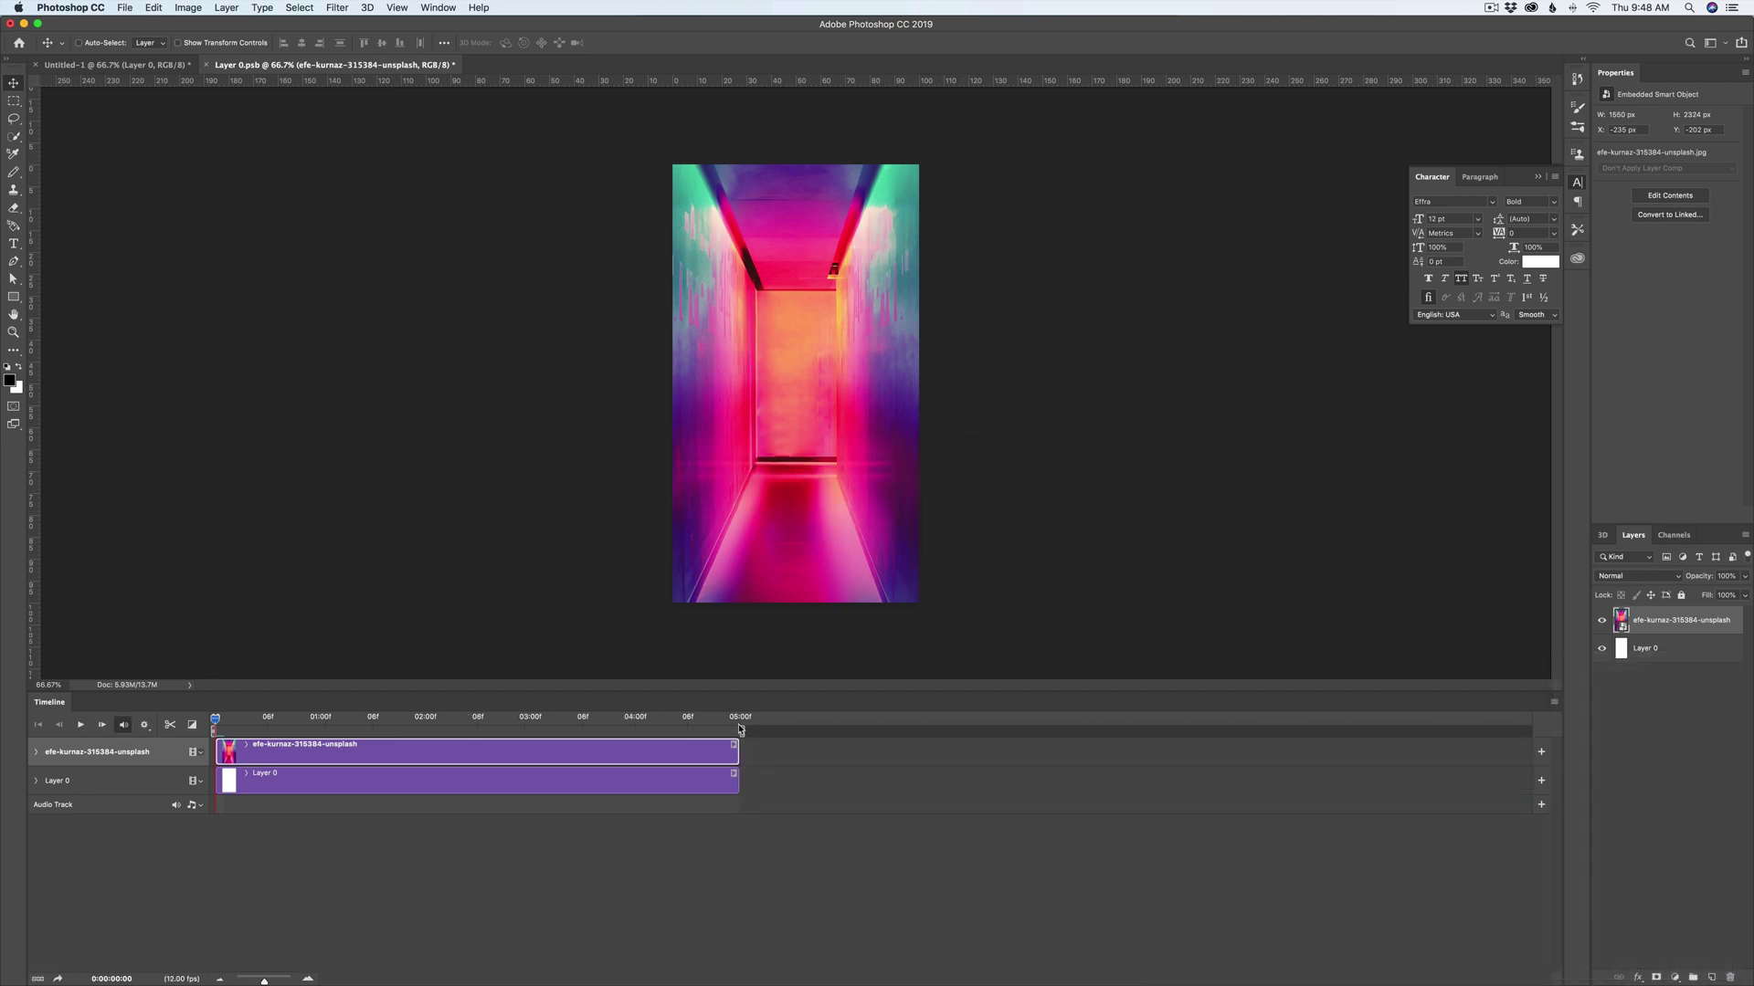
# Step: Shorten the photo clip and the Layer 0 clip to end at 3 seconds
pyautogui.moveTo(582, 733); pyautogui.dragTo(532, 733)
pyautogui.moveTo(736, 752); pyautogui.dragTo(528, 752)
pyautogui.moveTo(737, 782); pyautogui.dragTo(530, 781)
pyautogui.click(541, 824)
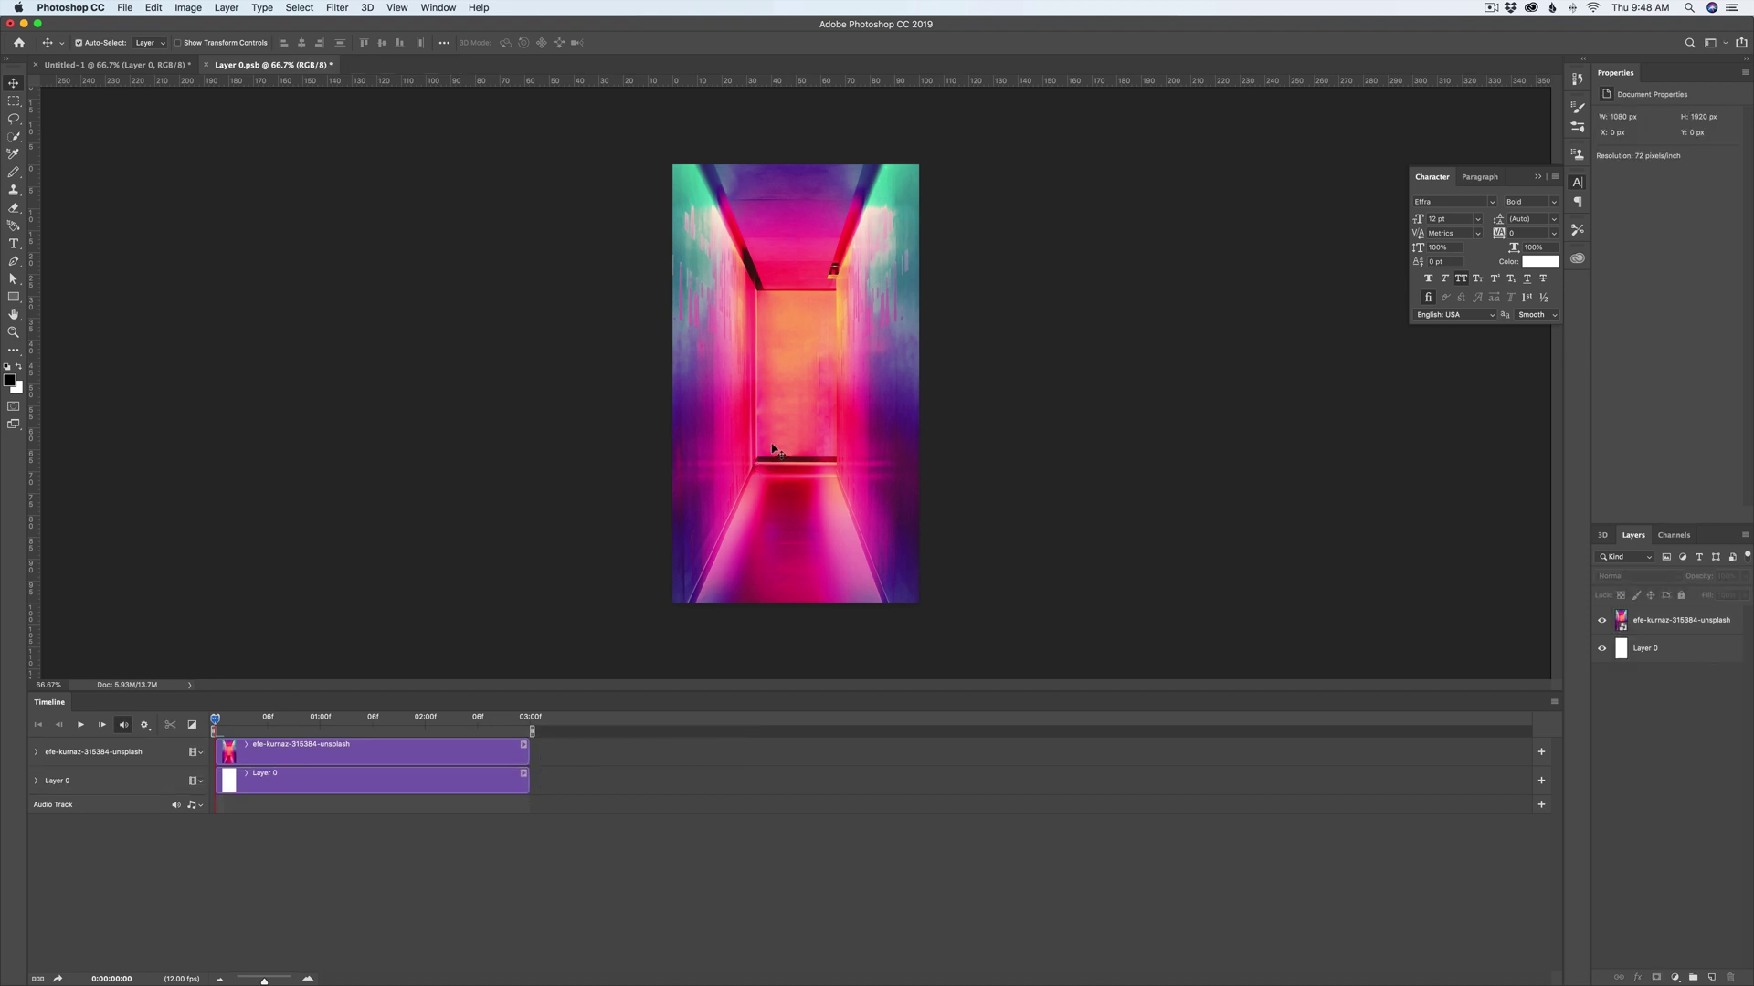
# Step: Add the white bold Effra text "love' never fails" at 12 pt, centred on three lines over the photo
pyautogui.press('t')
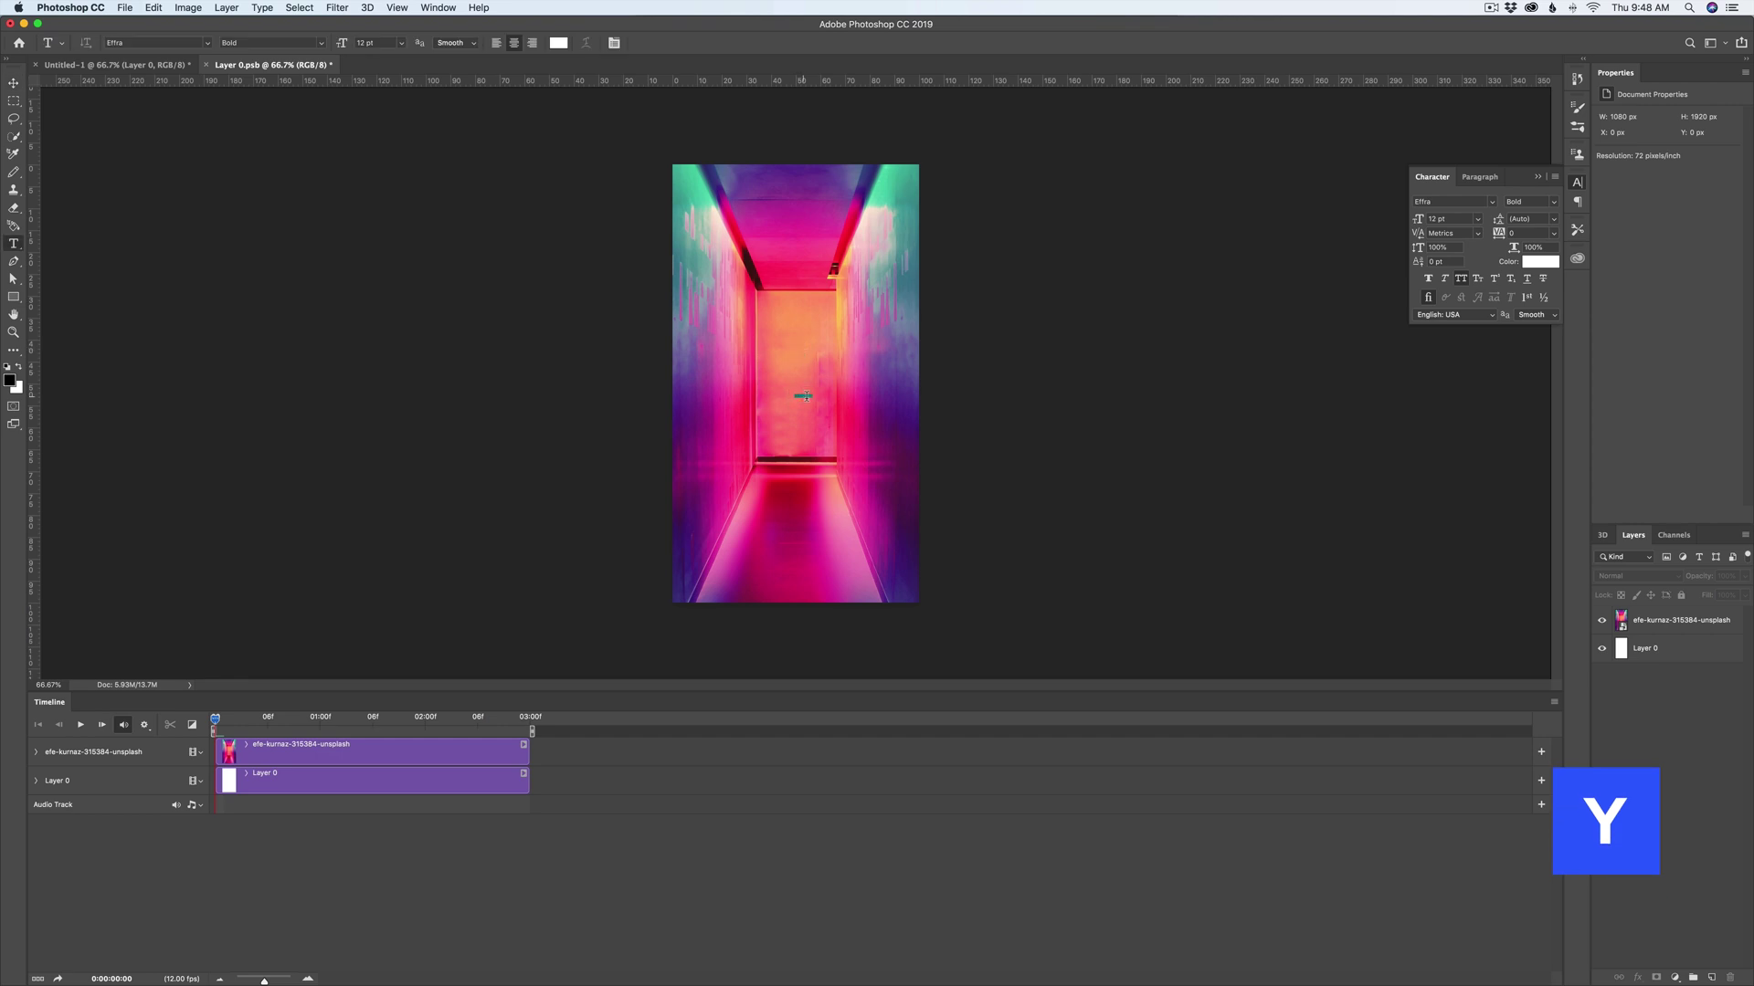
pyautogui.click(804, 396)
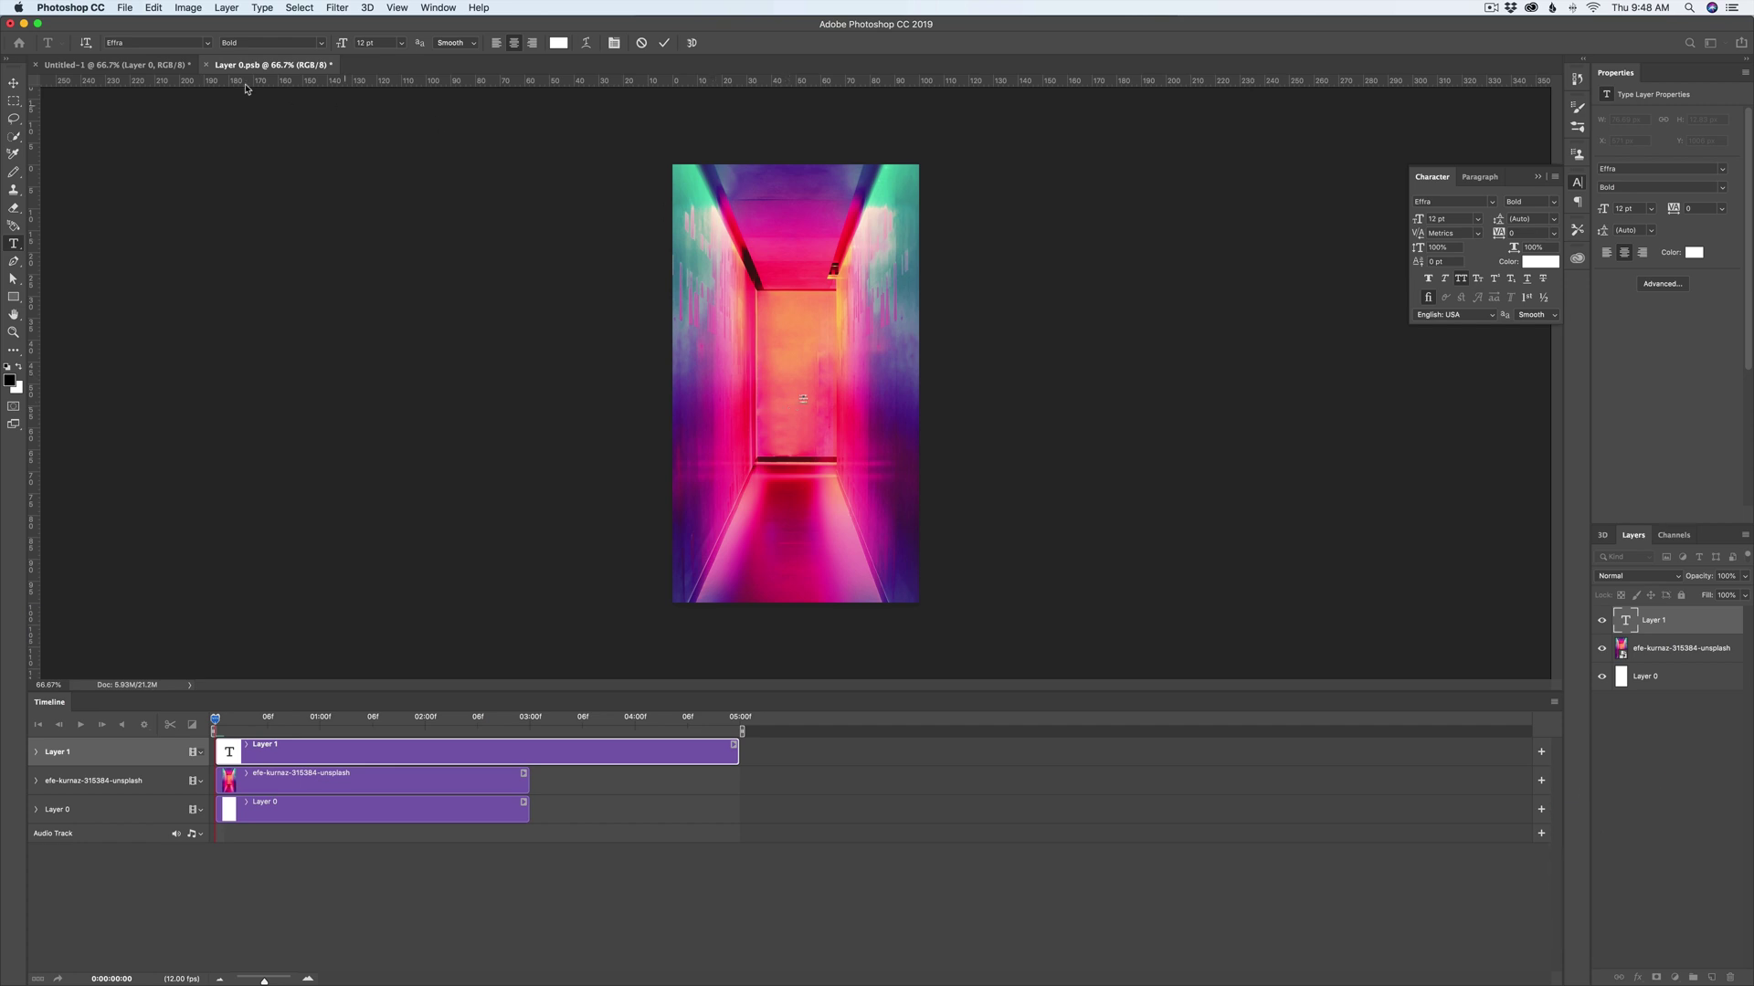
pyautogui.click(14, 84)
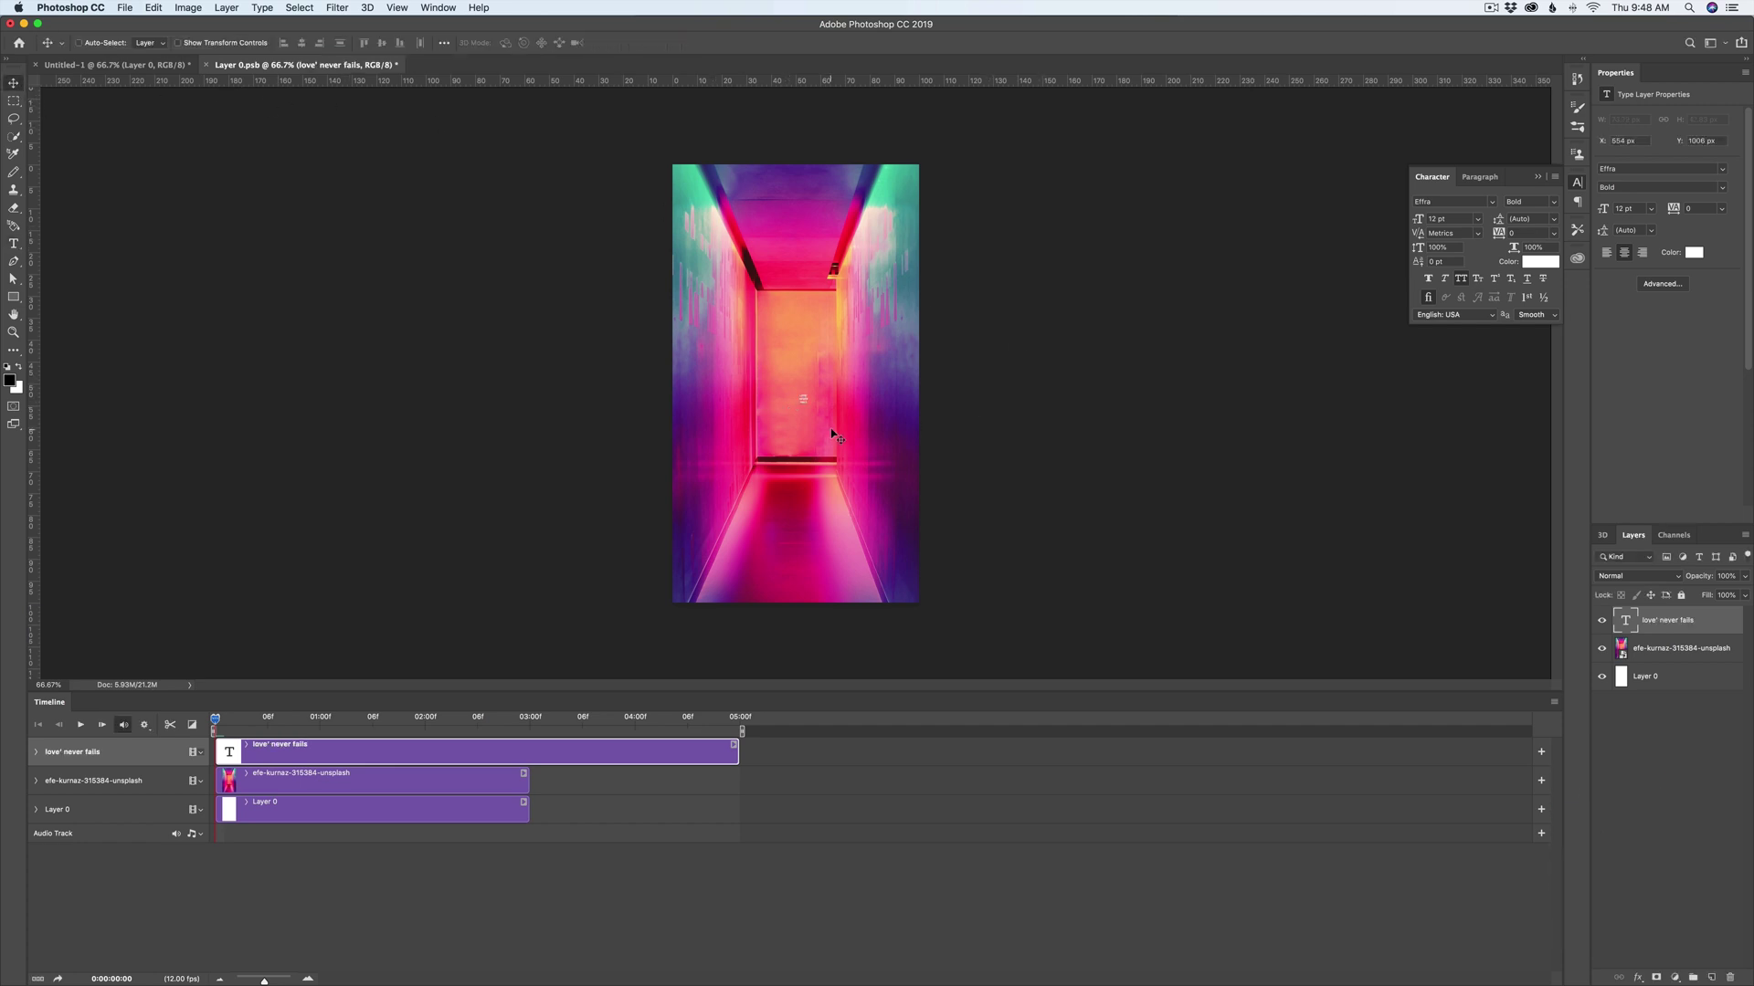
# Step: Scale the text up to about 175.7 pt and move it over the corridor's end wall
pyautogui.press('super+t')
pyautogui.moveTo(808, 394); pyautogui.dragTo(925, 267)
pyautogui.moveTo(888, 333); pyautogui.dragTo(828, 382)
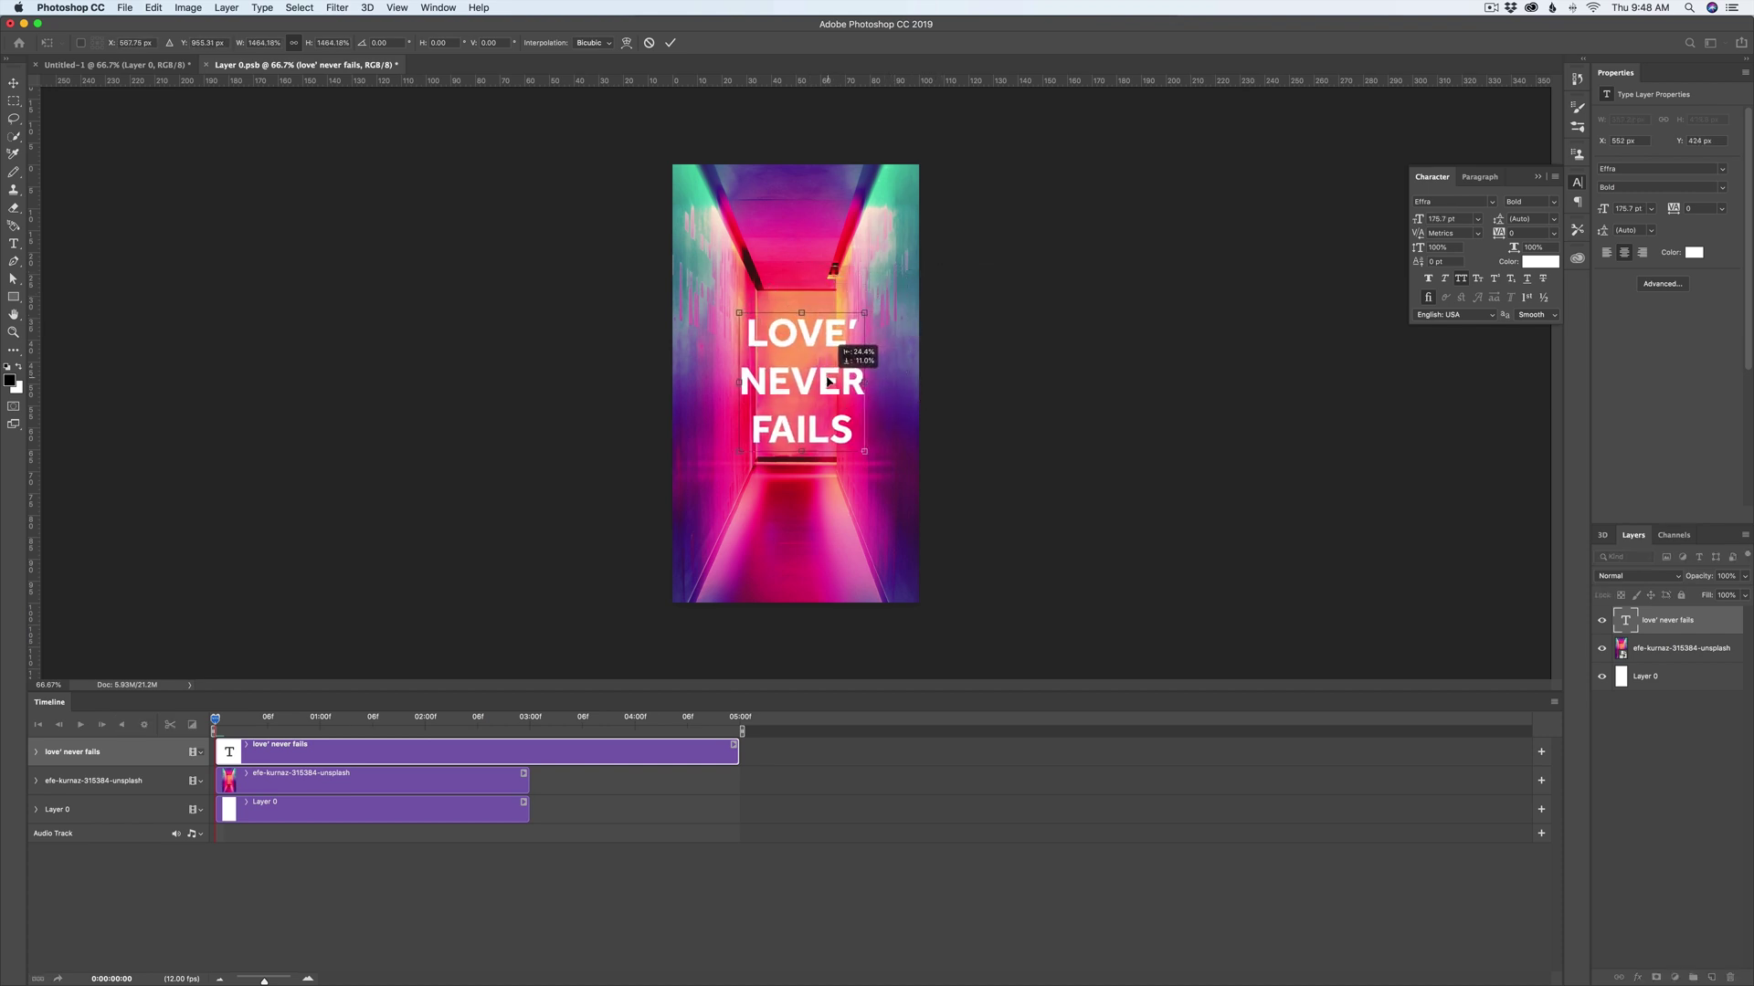
pyautogui.press('Return')
# Step: Delete the stray apostrophe after "LOVE" in the text
pyautogui.press('t')
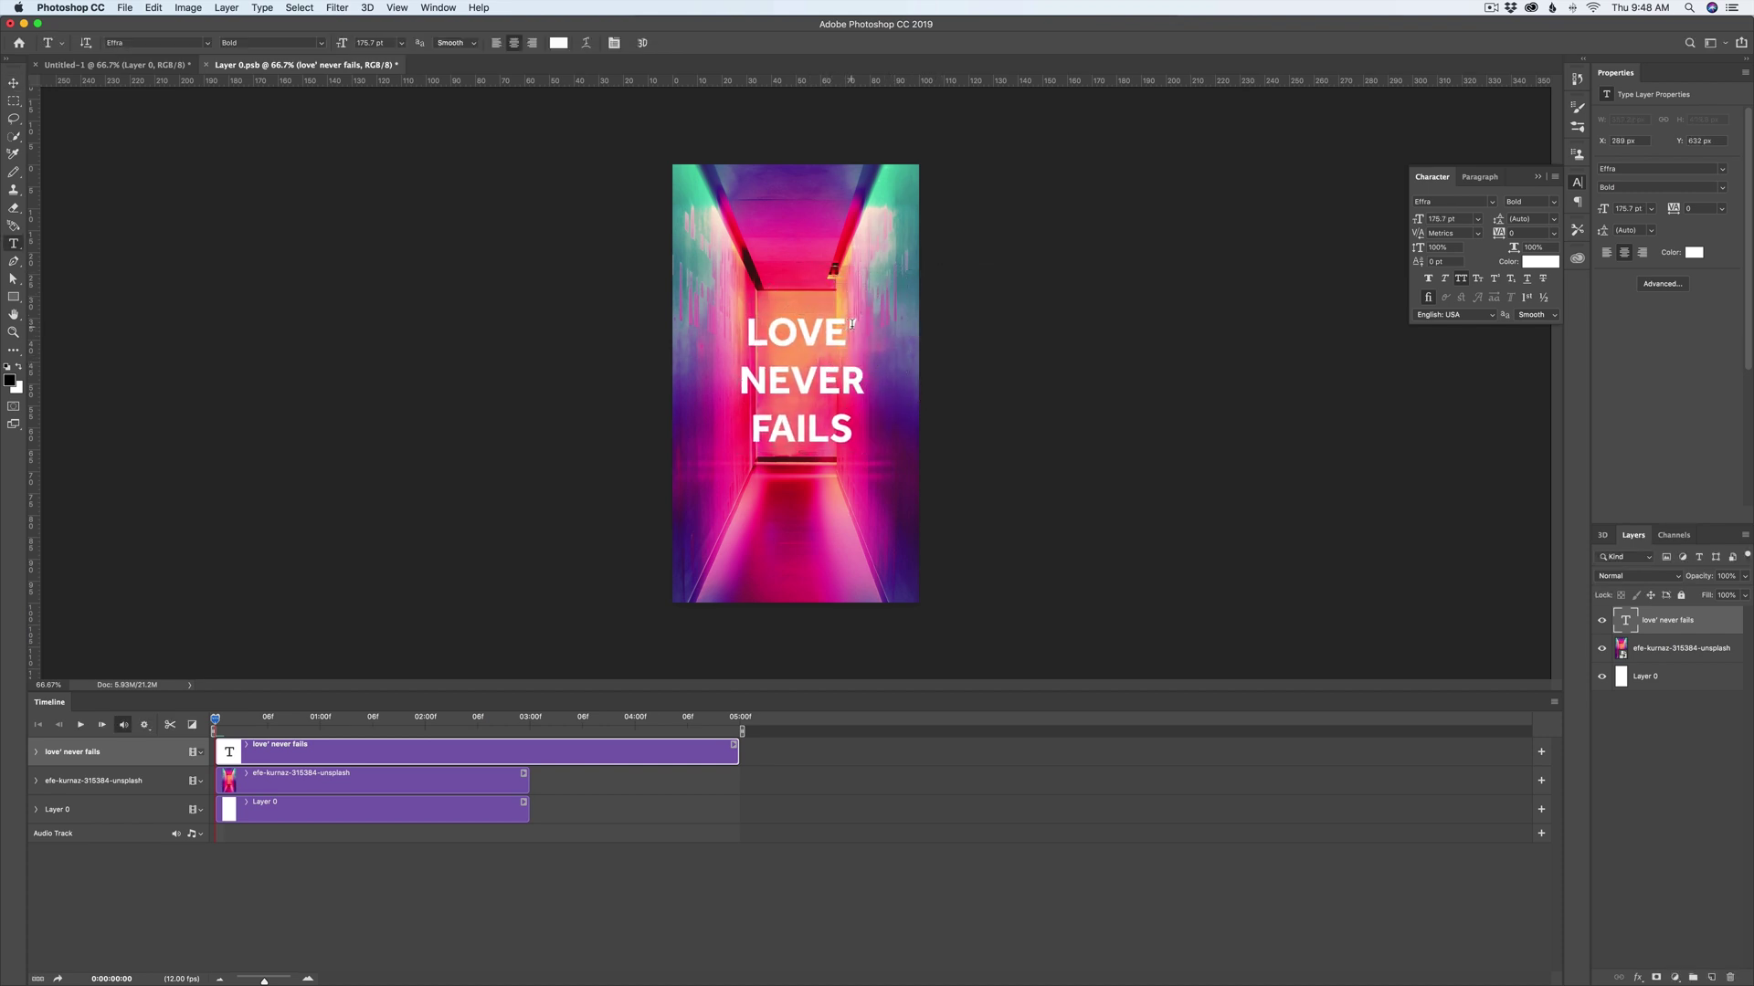
pyautogui.click(852, 323)
pyautogui.press('BackSpace')
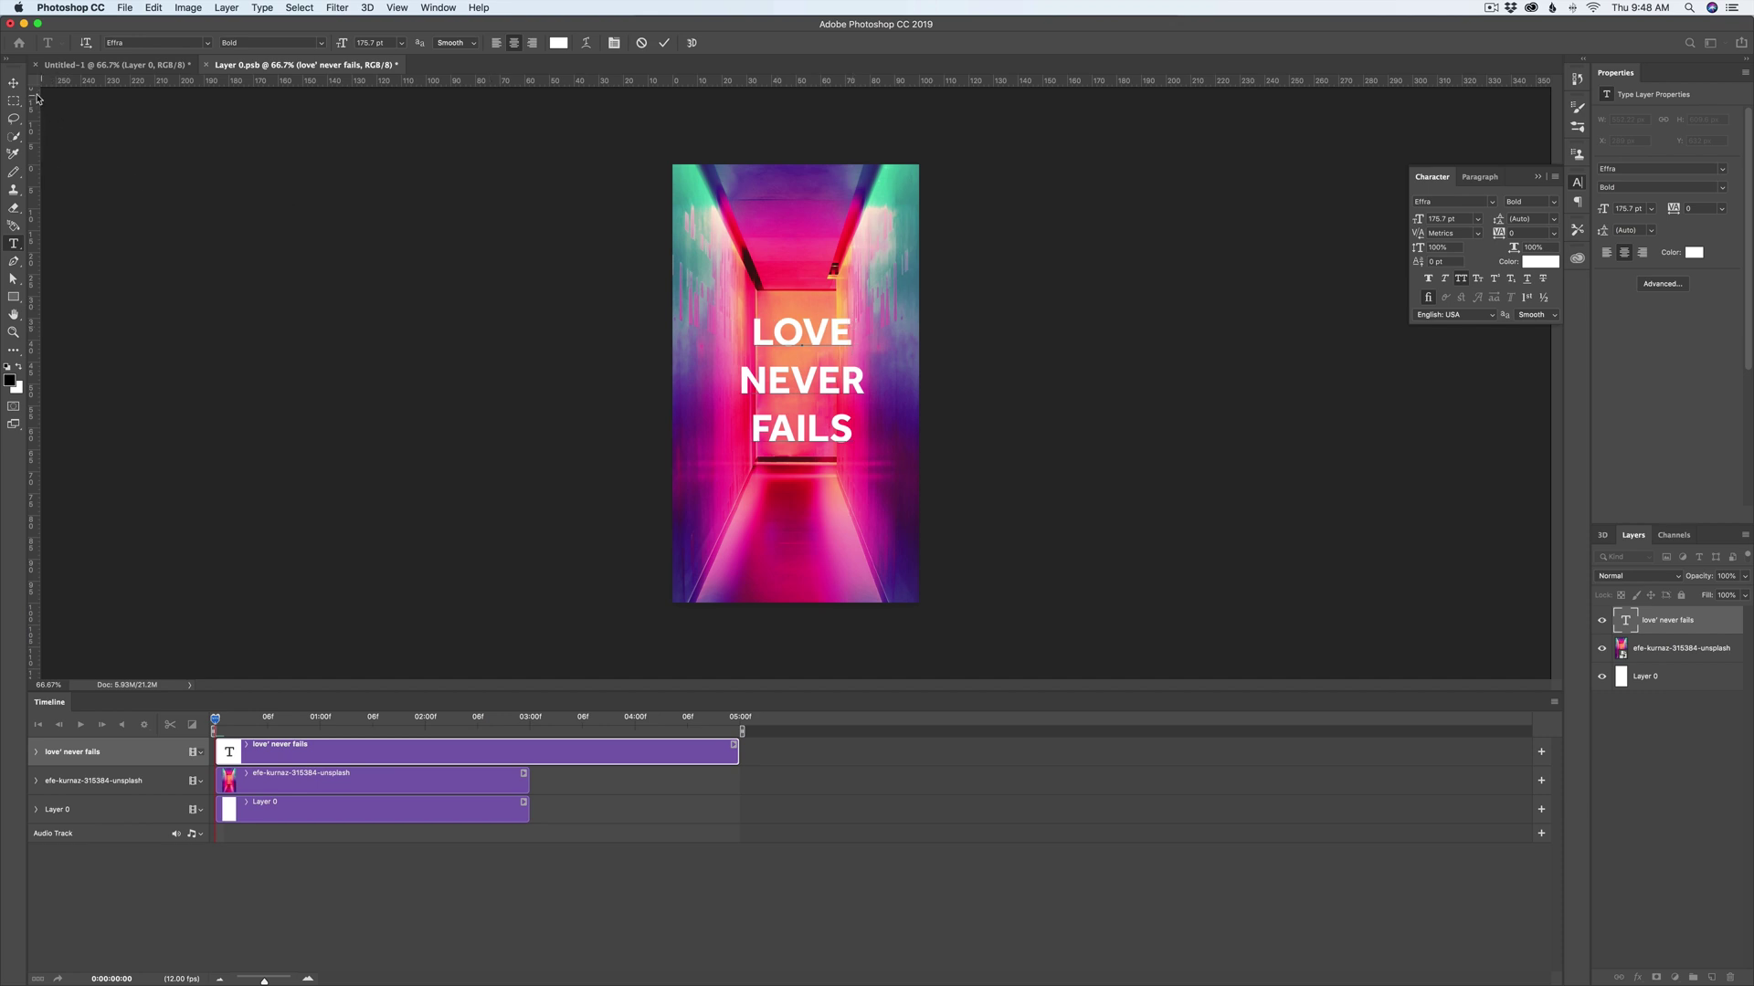
pyautogui.press('super+Return')
# Step: Enlarge the text to about 230.63 pt in the middle of the photo and shorten its clip to 3 seconds
pyautogui.press('v')
pyautogui.moveTo(830, 437); pyautogui.dragTo(884, 468)
pyautogui.press('super+t')
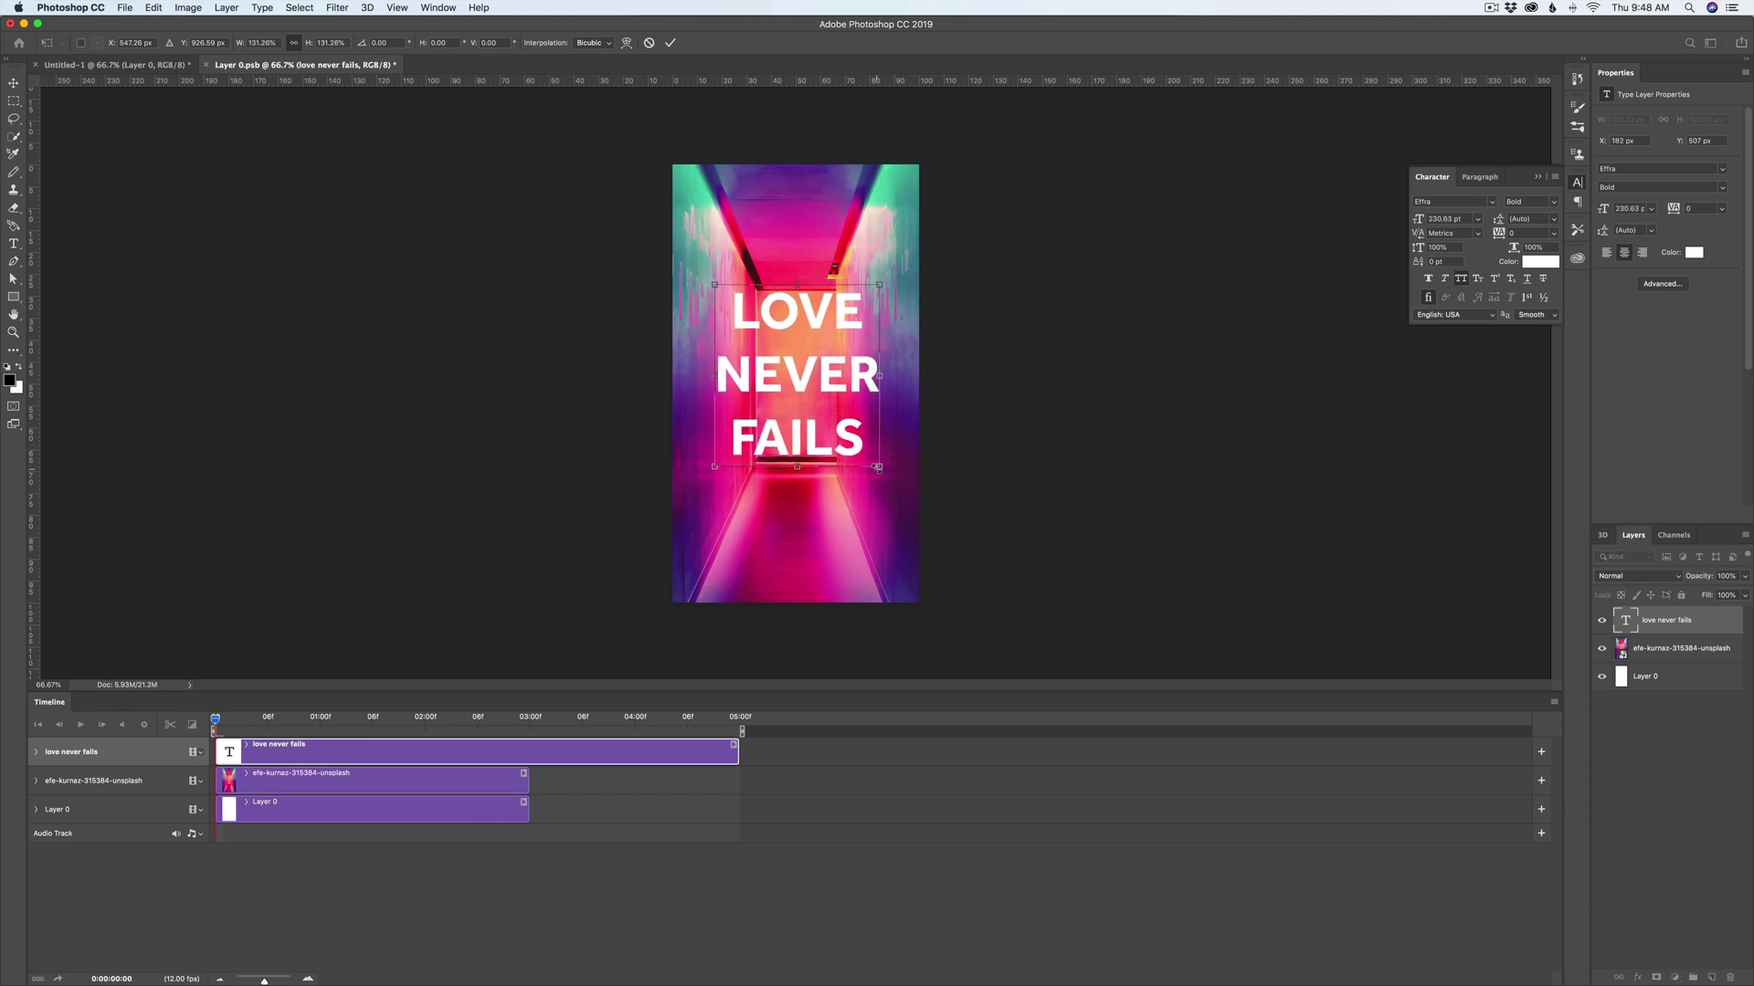
pyautogui.press('Return')
pyautogui.moveTo(735, 752); pyautogui.dragTo(528, 760)
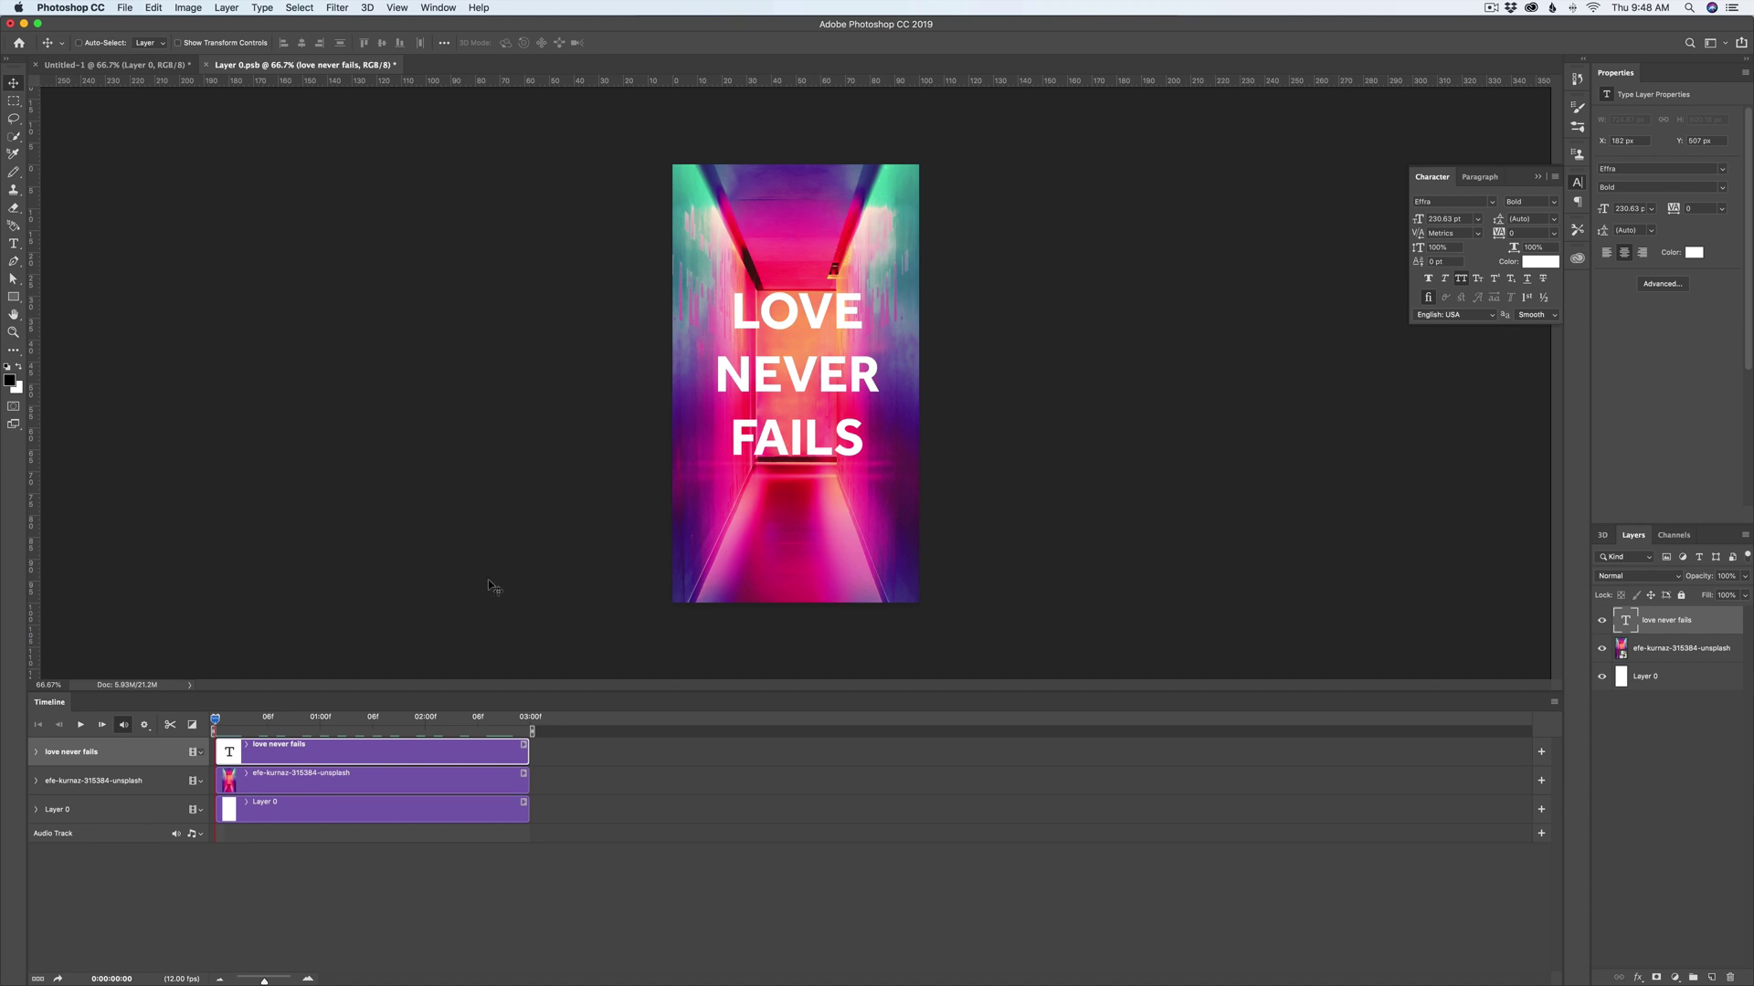
# Step: Set starting Transform keyframes at 0:00:00:00 on the photo layer and the "love never fails" text layer
pyautogui.click(226, 779)
pyautogui.click(37, 781)
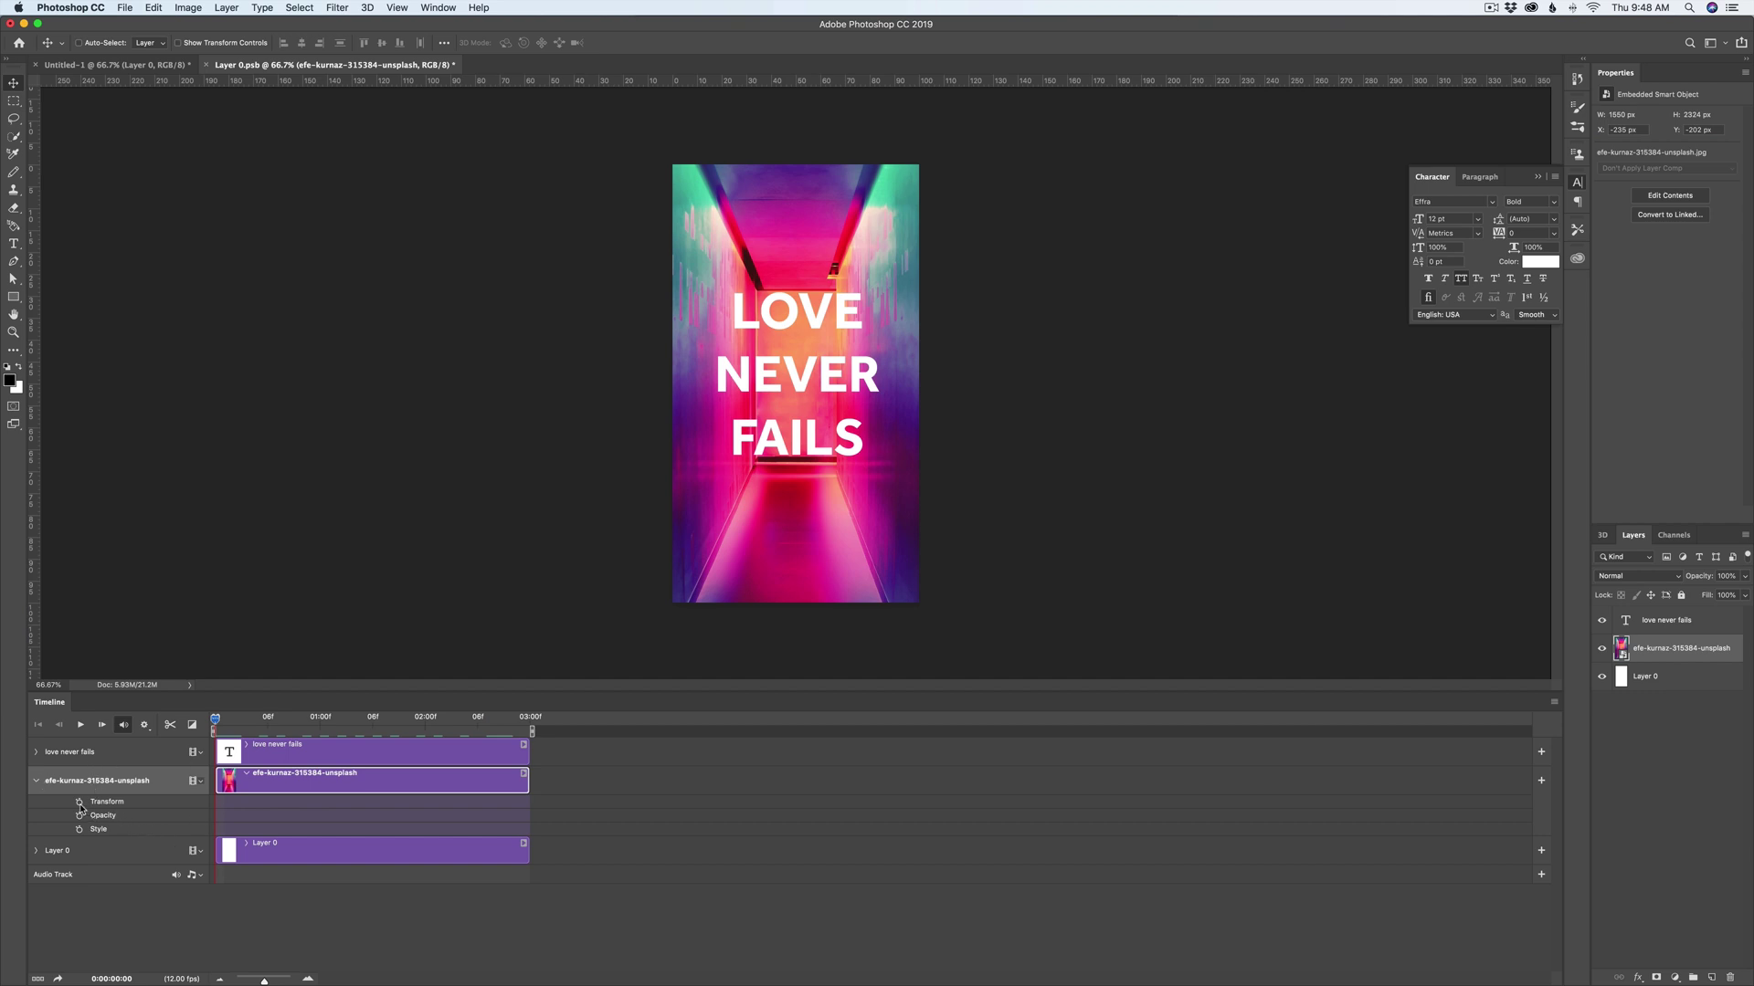
pyautogui.click(79, 801)
pyautogui.click(38, 752)
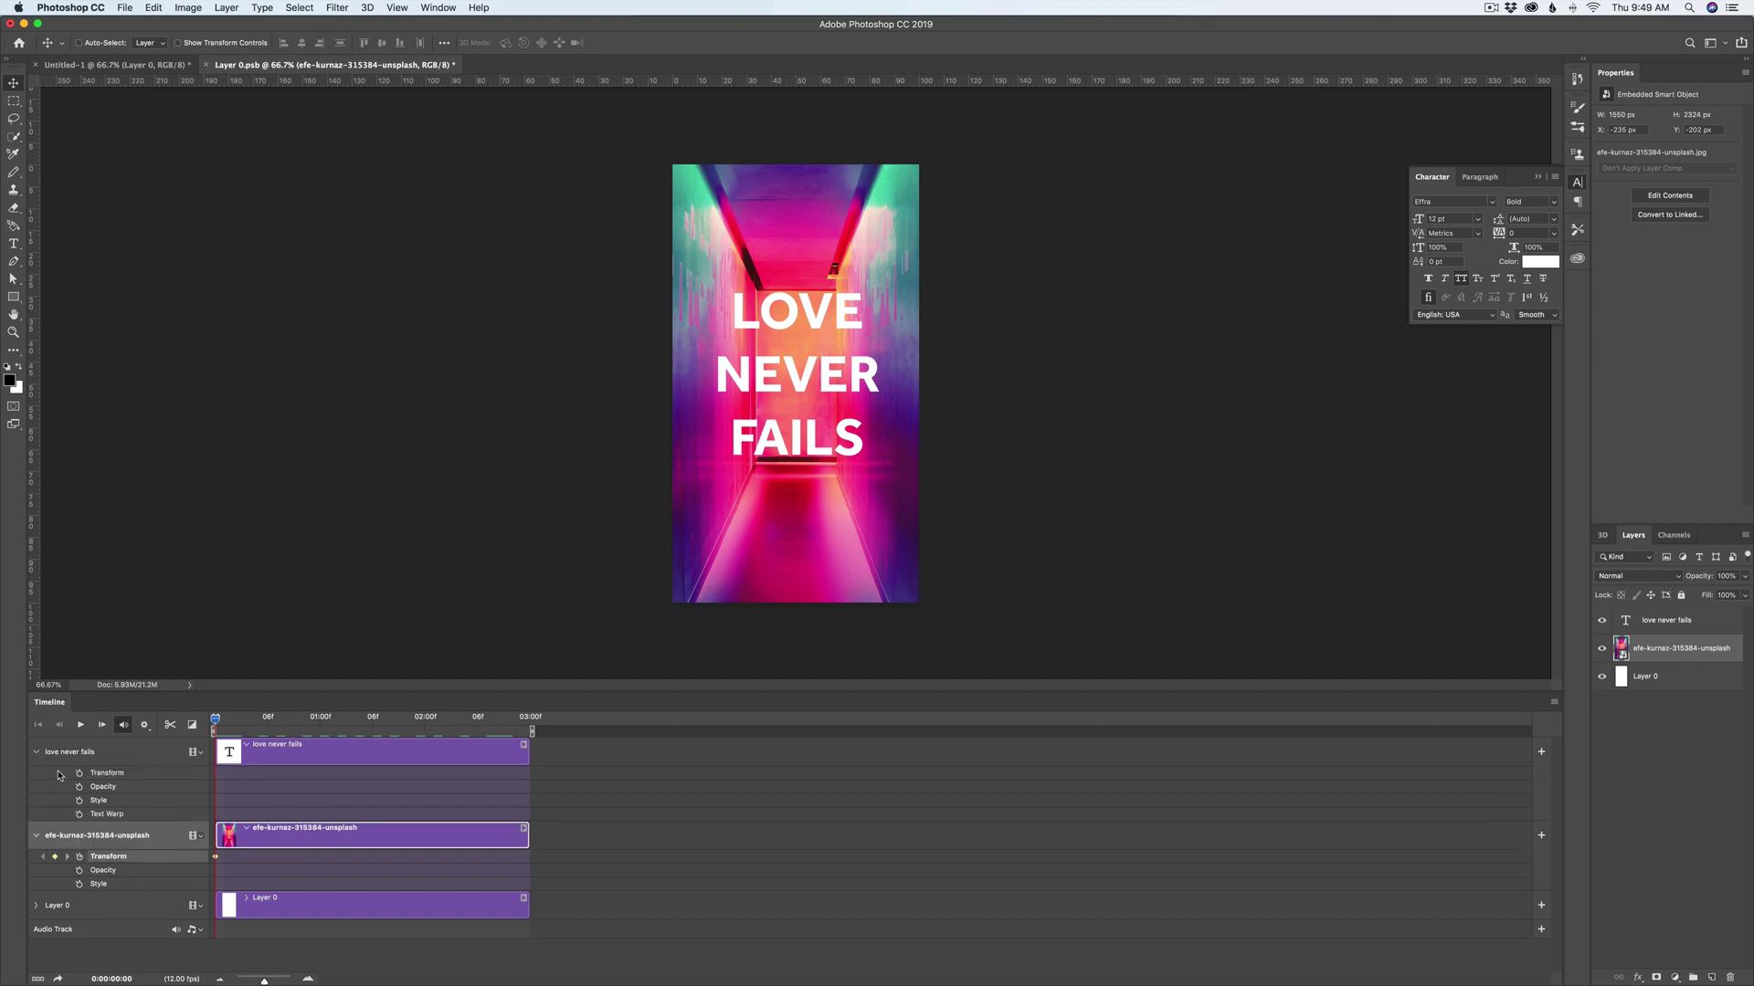
pyautogui.click(80, 774)
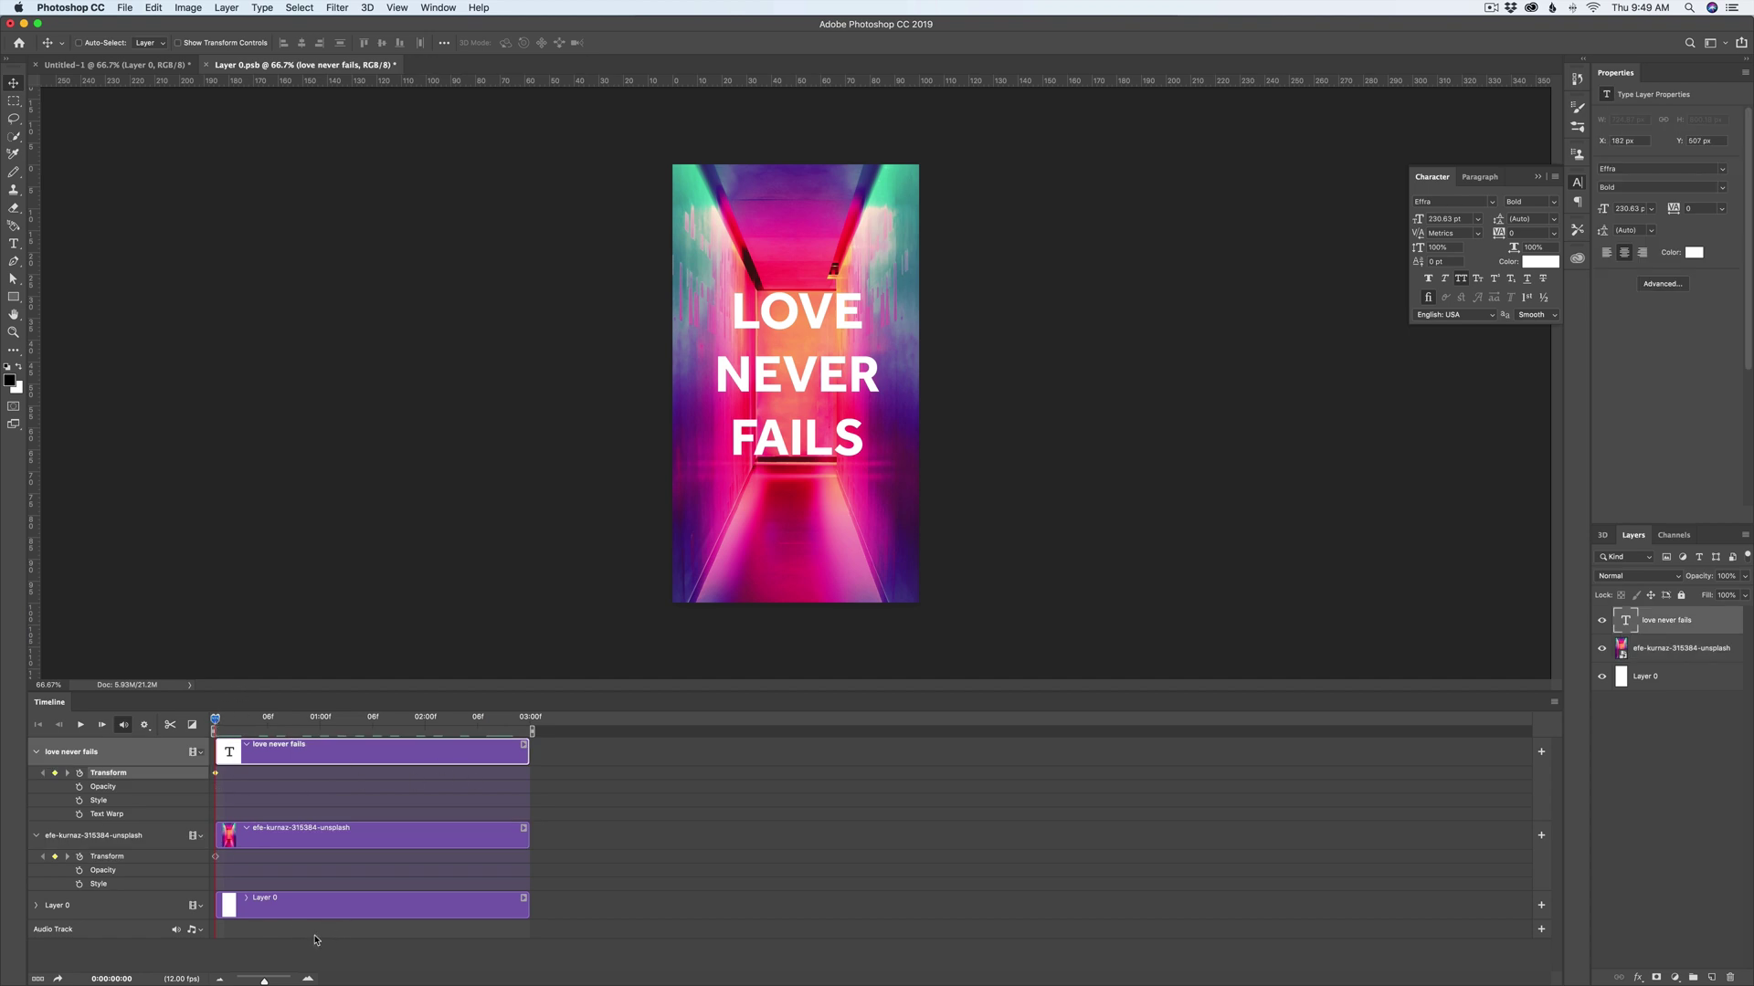
# Step: At 0:00:00:02, rotate the photo layer about -1.27° and shift it slightly up and to the left
pyautogui.moveTo(265, 980); pyautogui.dragTo(278, 980)
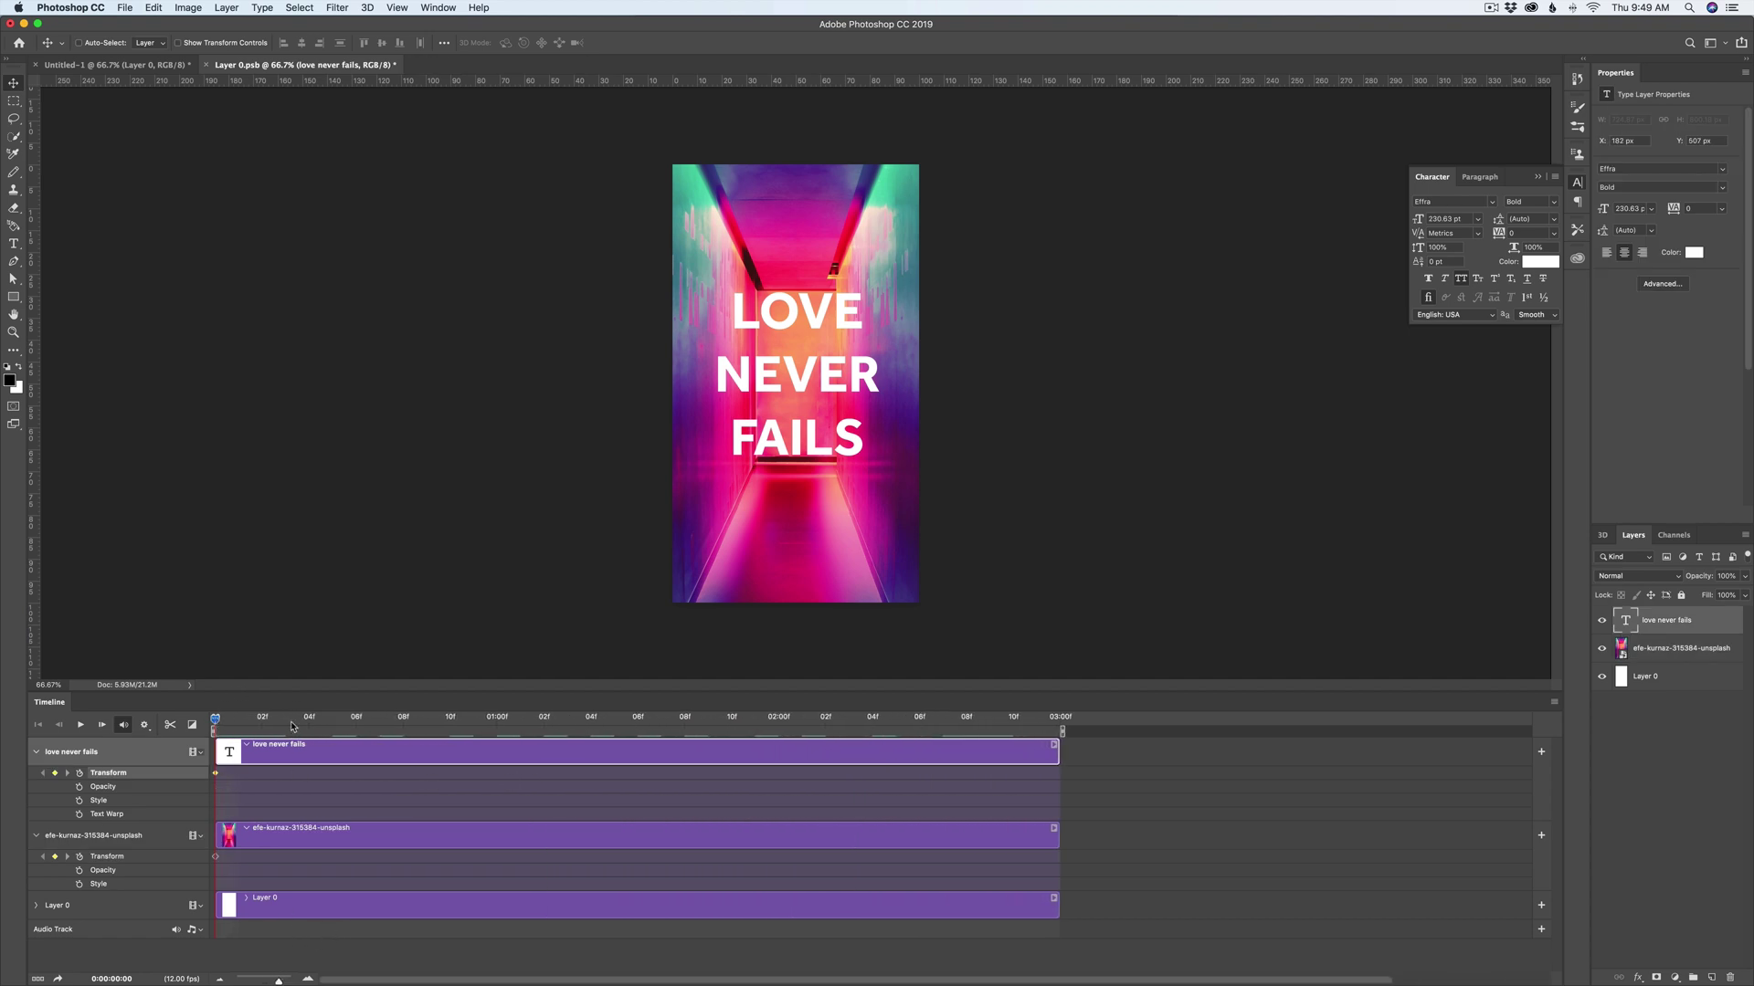
pyautogui.click(260, 719)
pyautogui.click(308, 836)
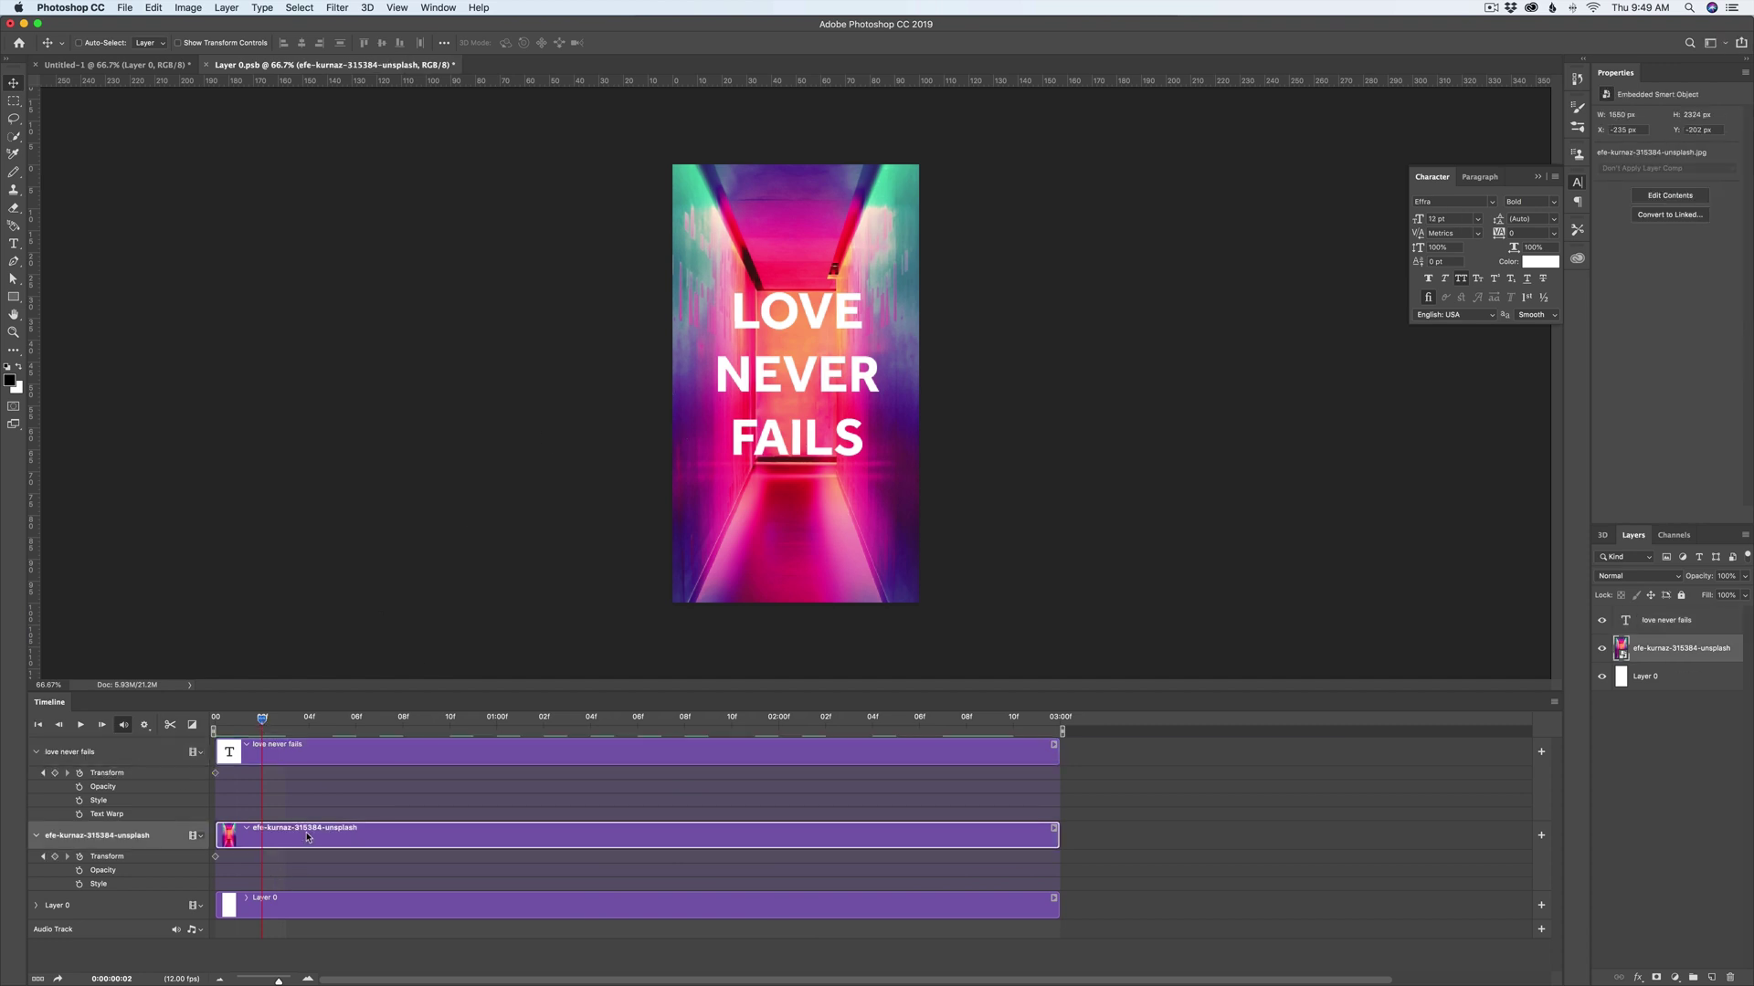
pyautogui.hotkey('ctrl', 't')
pyautogui.moveTo(998, 411); pyautogui.dragTo(1017, 391)
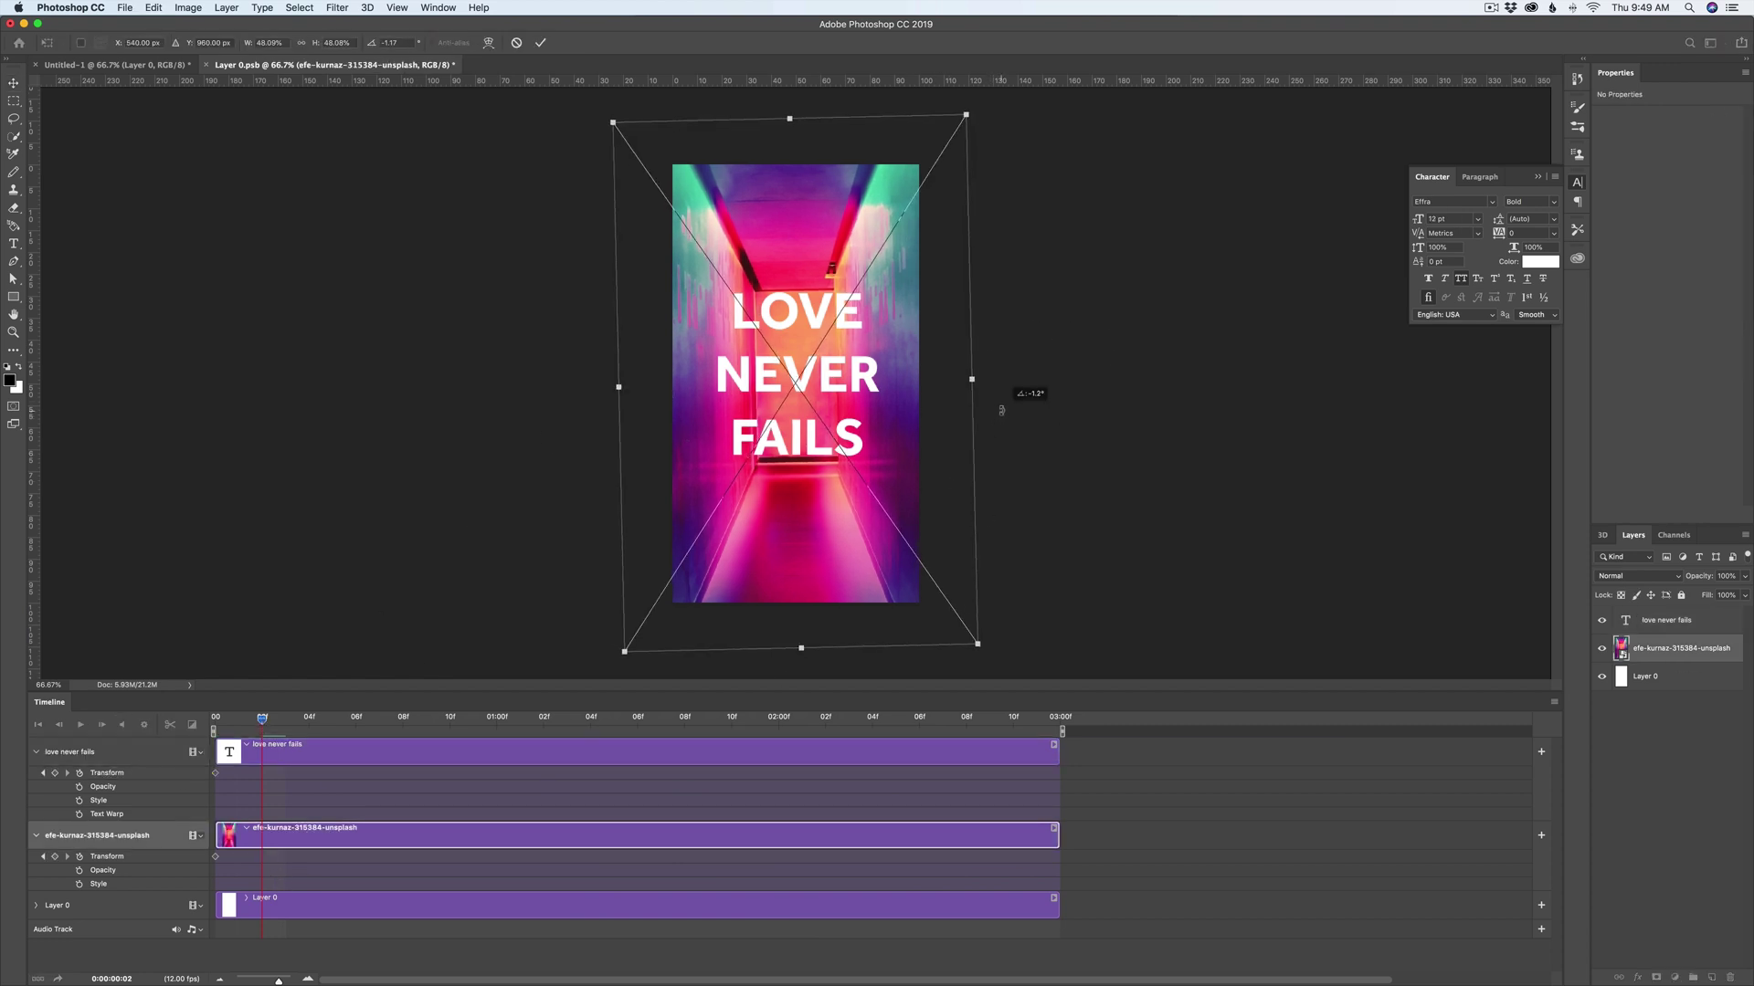
pyautogui.moveTo(911, 436); pyautogui.dragTo(907, 434)
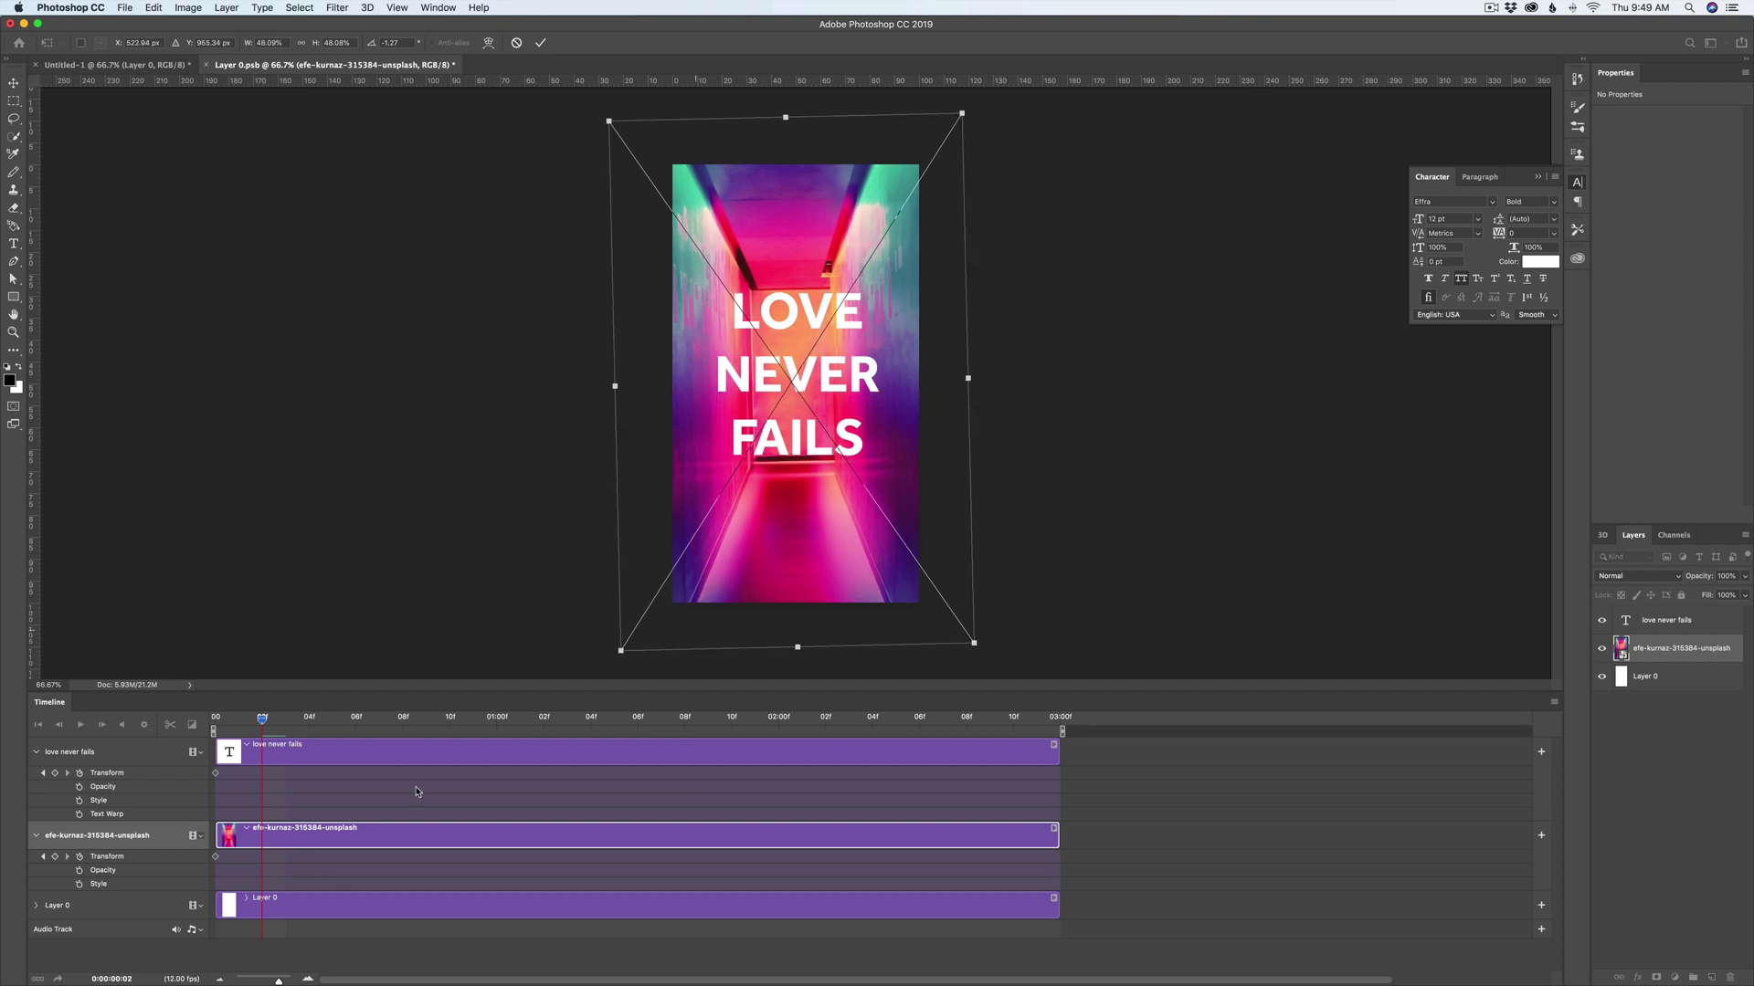
pyautogui.press('Return')
# Step: At 0:00:00:04, shift the photo right and down and rotate it slightly clockwise
pyautogui.click(309, 718)
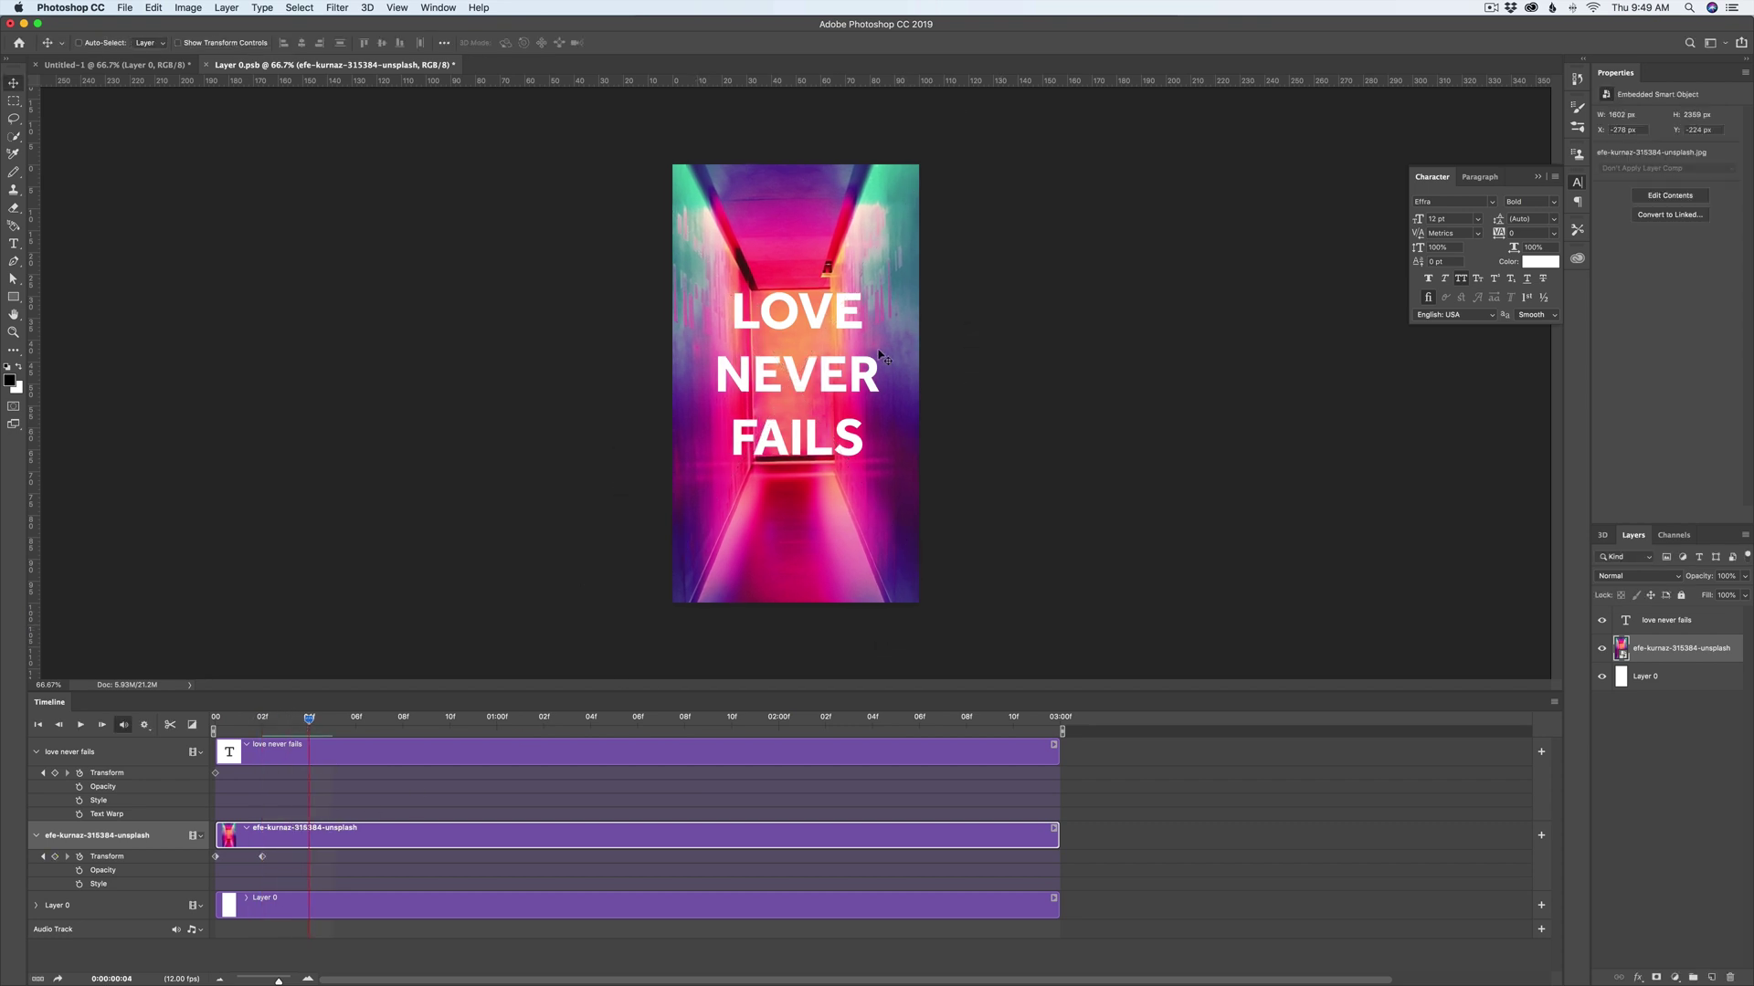
pyautogui.moveTo(876, 447); pyautogui.dragTo(880, 454)
pyautogui.press('super+t')
pyautogui.moveTo(994, 412); pyautogui.dragTo(996, 420)
pyautogui.press('Return')
# Step: At 0:00:00:06, free-transform the photo slightly up and to the left with a small change in rotation
pyautogui.click(356, 720)
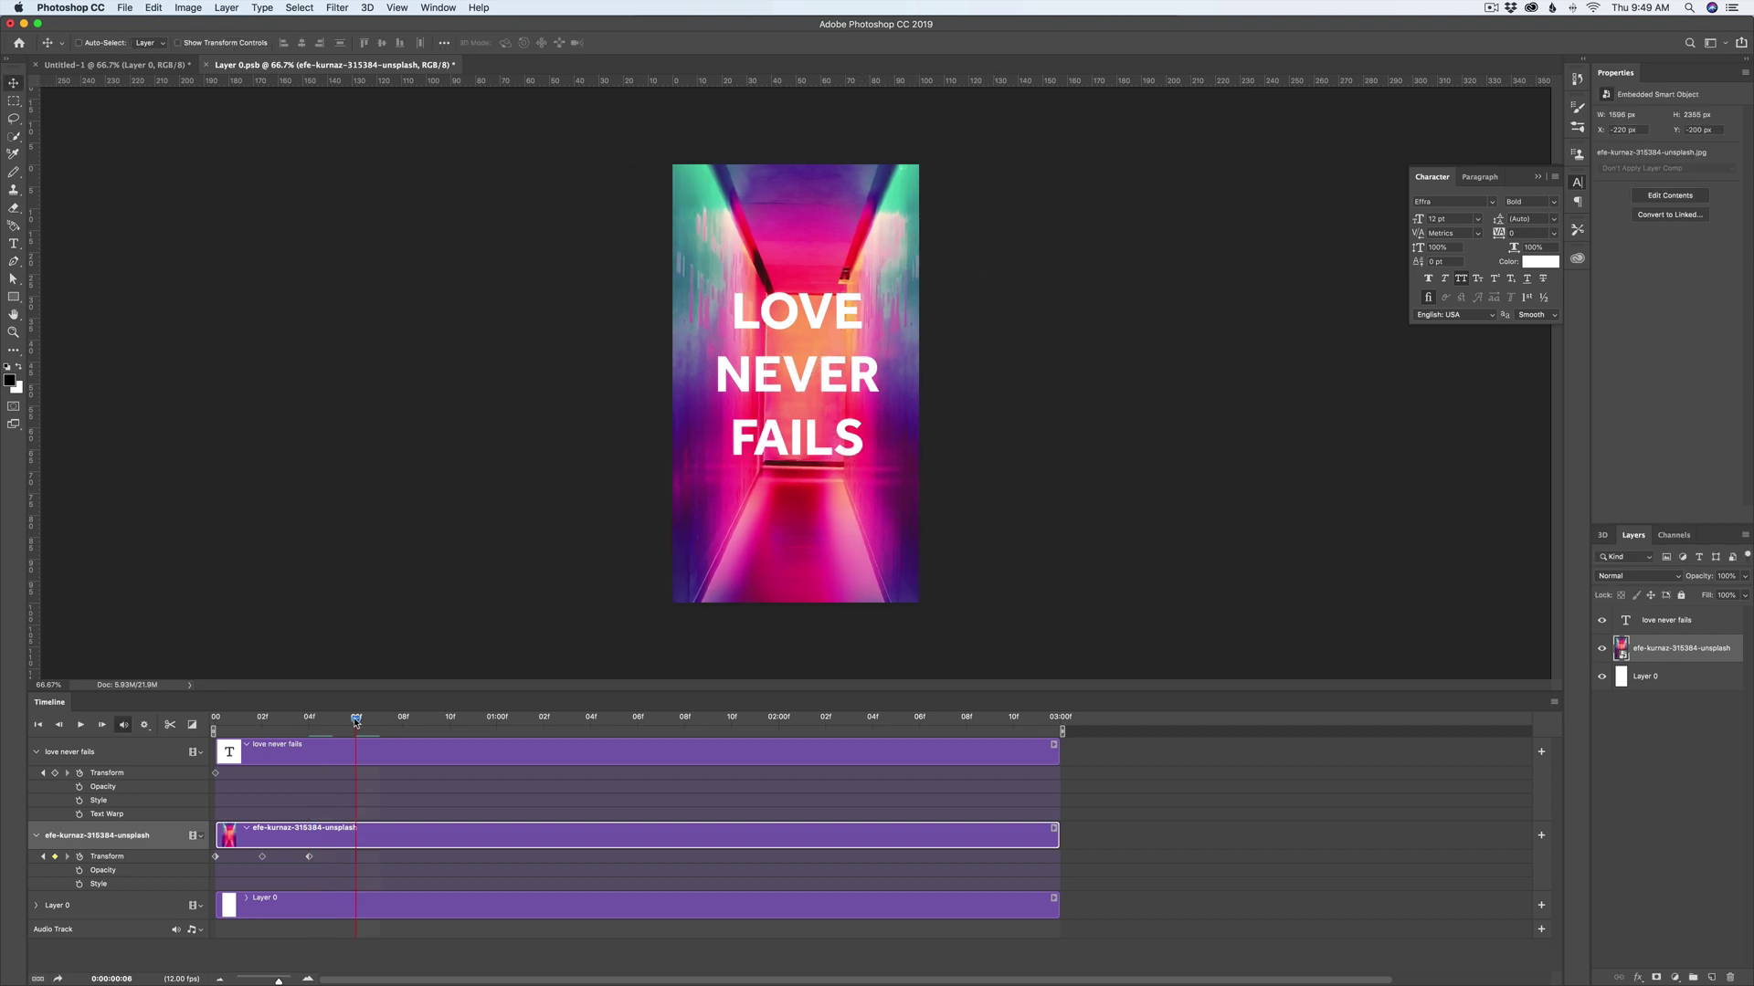
pyautogui.press('super+t')
pyautogui.moveTo(1026, 474); pyautogui.dragTo(912, 476)
pyautogui.press('Return')
# Step: At 0:00:00:08, move the photo slightly down and rotate it to about 1.04°
pyautogui.press('Right')
pyautogui.press('Right')
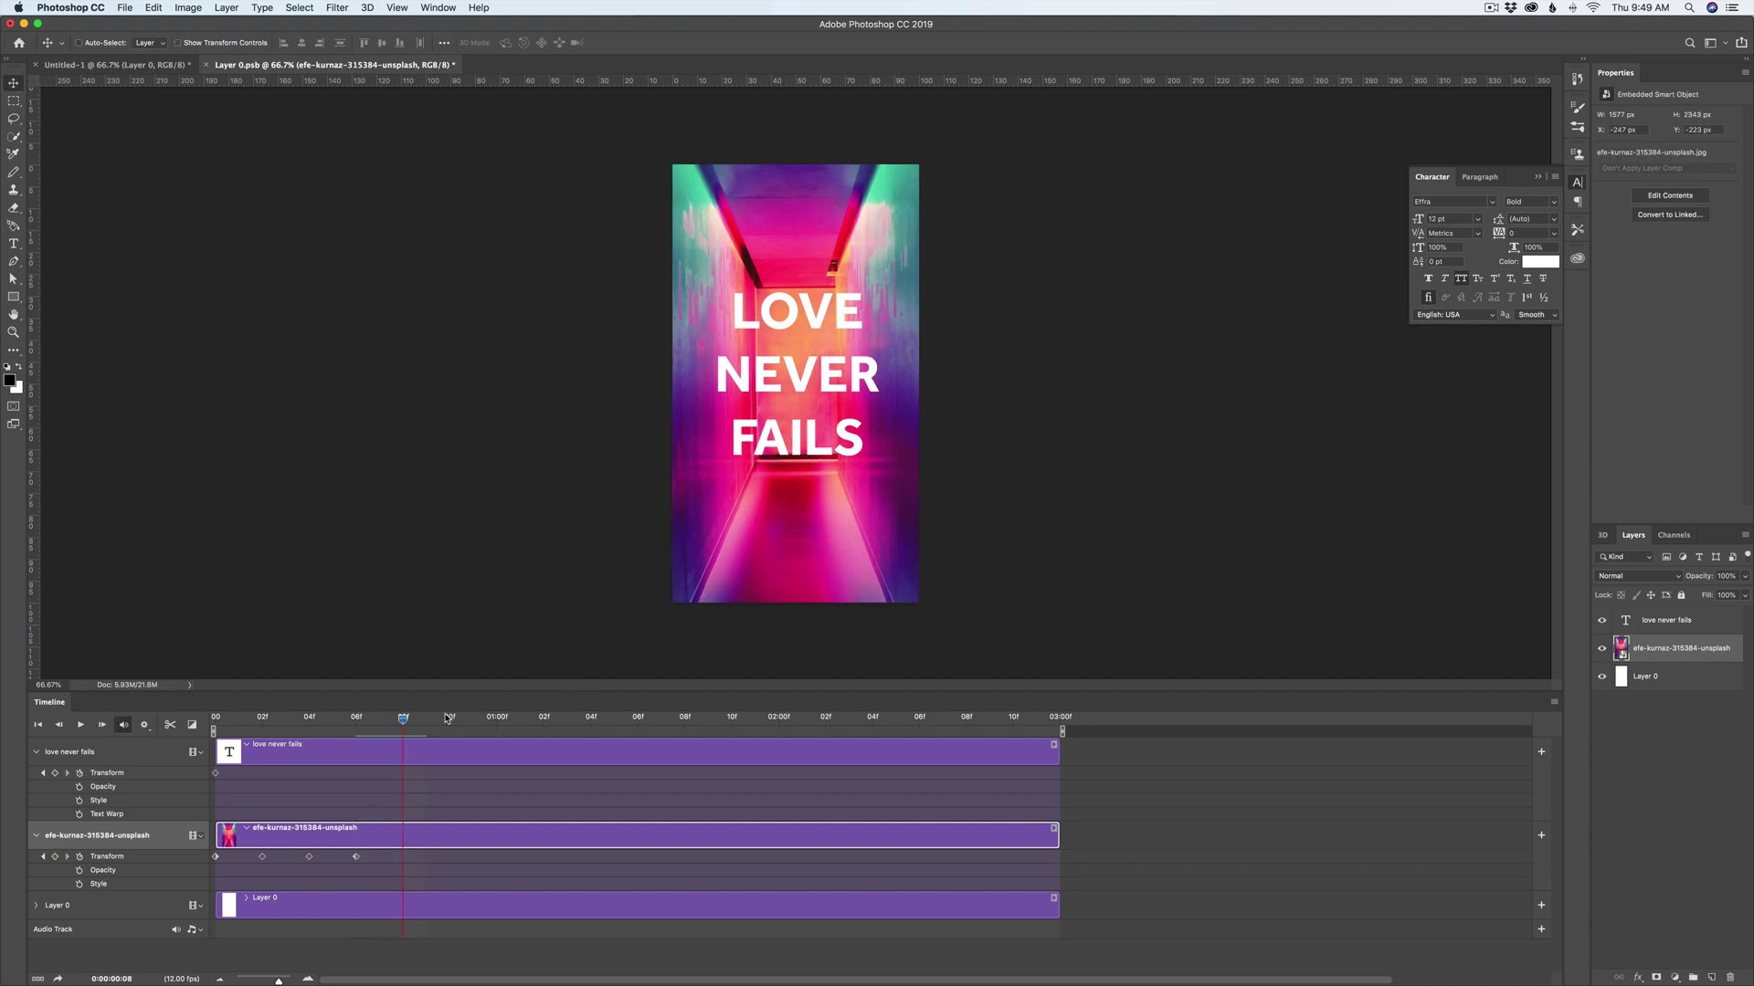
pyautogui.press('super+t')
pyautogui.moveTo(838, 525); pyautogui.dragTo(837, 532)
pyautogui.moveTo(1009, 490); pyautogui.dragTo(998, 496)
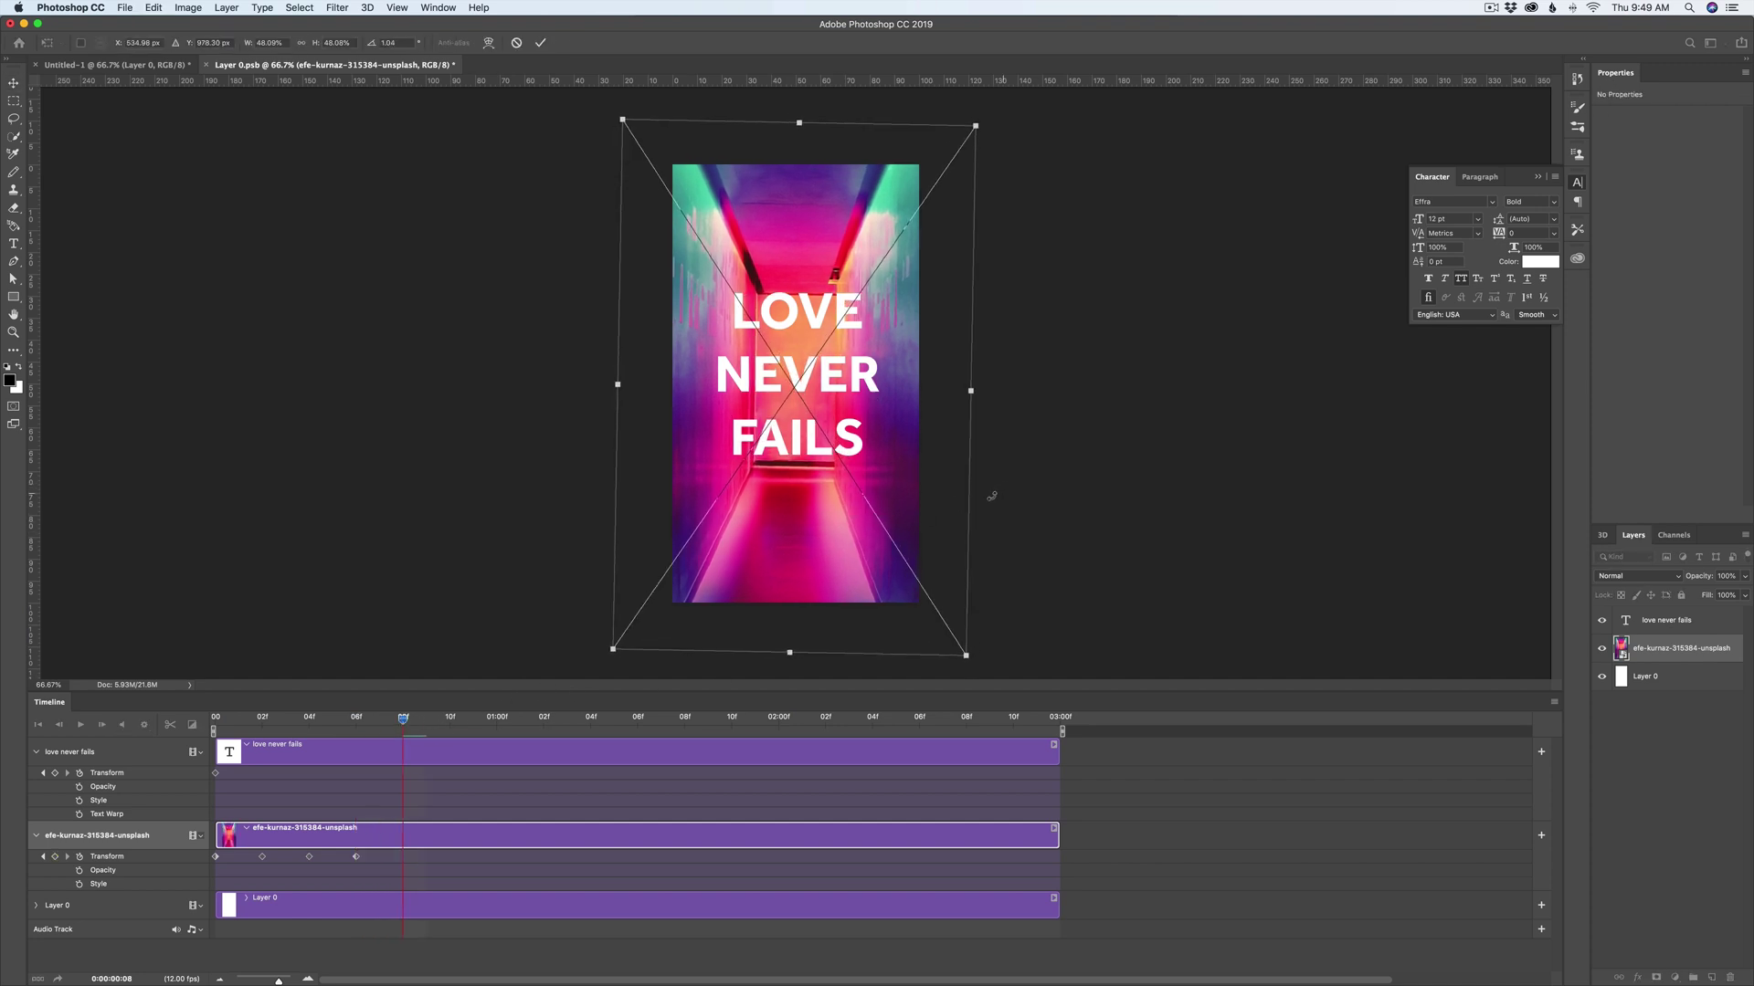
pyautogui.press('Return')
# Step: At 0:00:00:10, rotate the photo slightly counterclockwise and move it back up
pyautogui.press('Right')
pyautogui.press('Right')
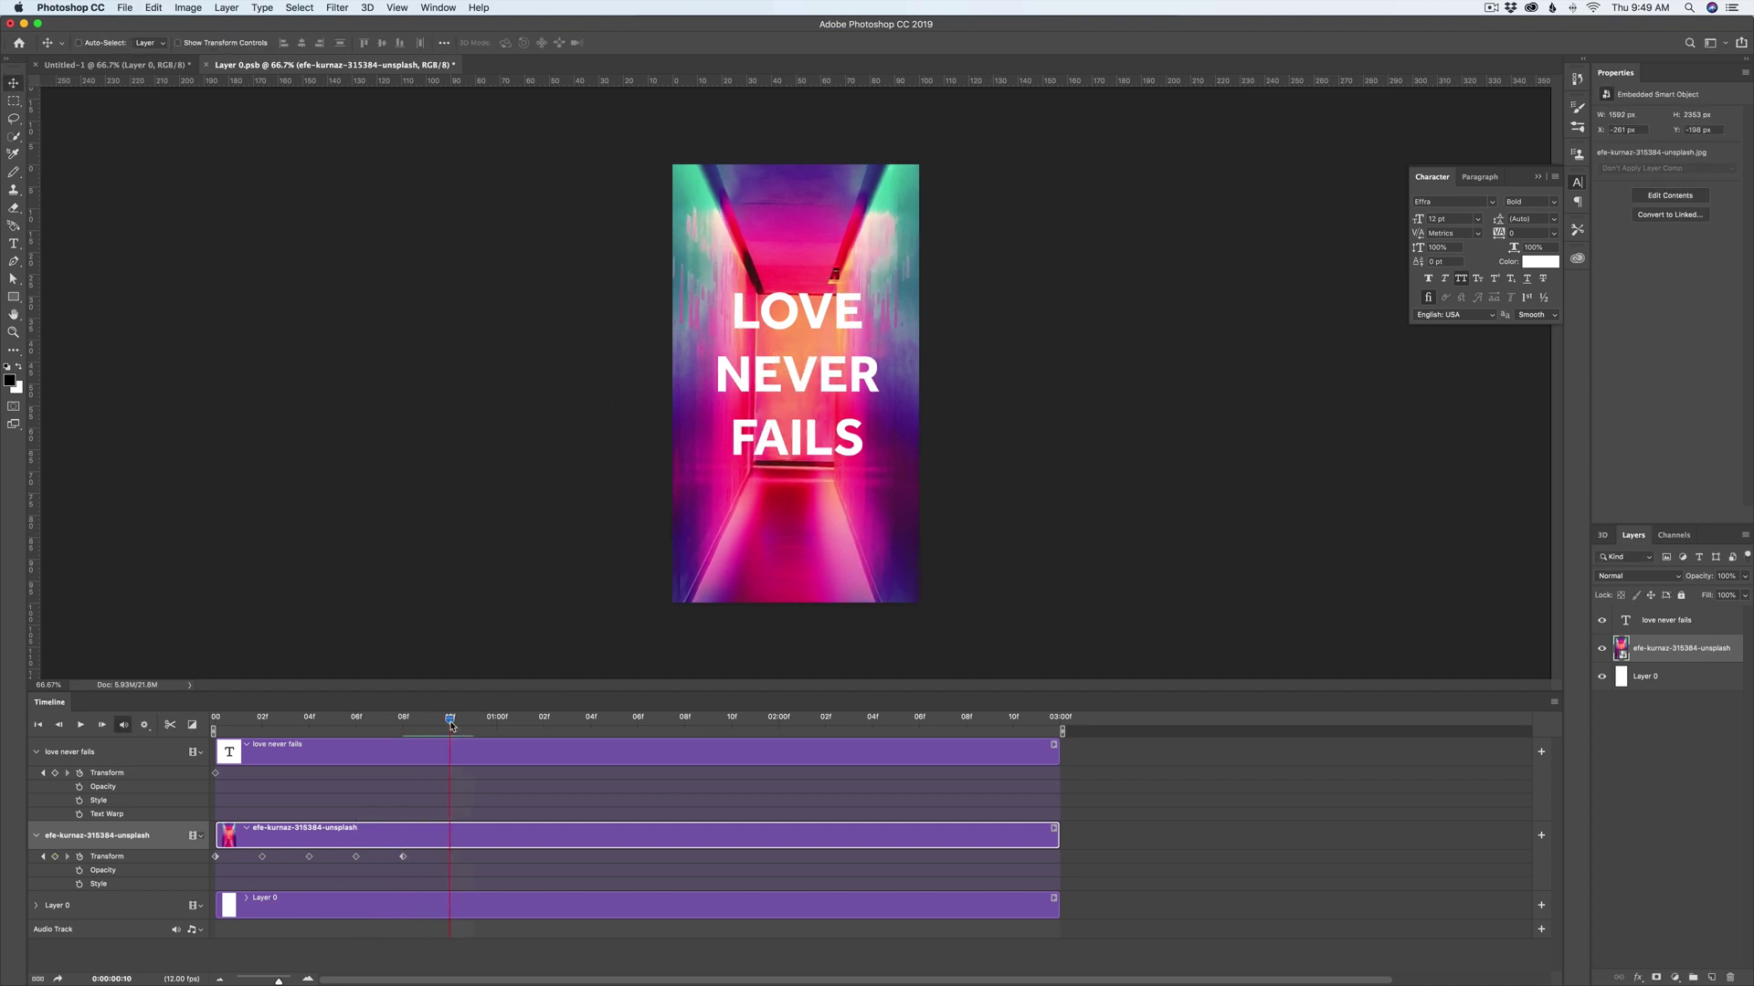
pyautogui.press('super+t')
pyautogui.moveTo(991, 460); pyautogui.dragTo(1014, 455)
pyautogui.press('Return')
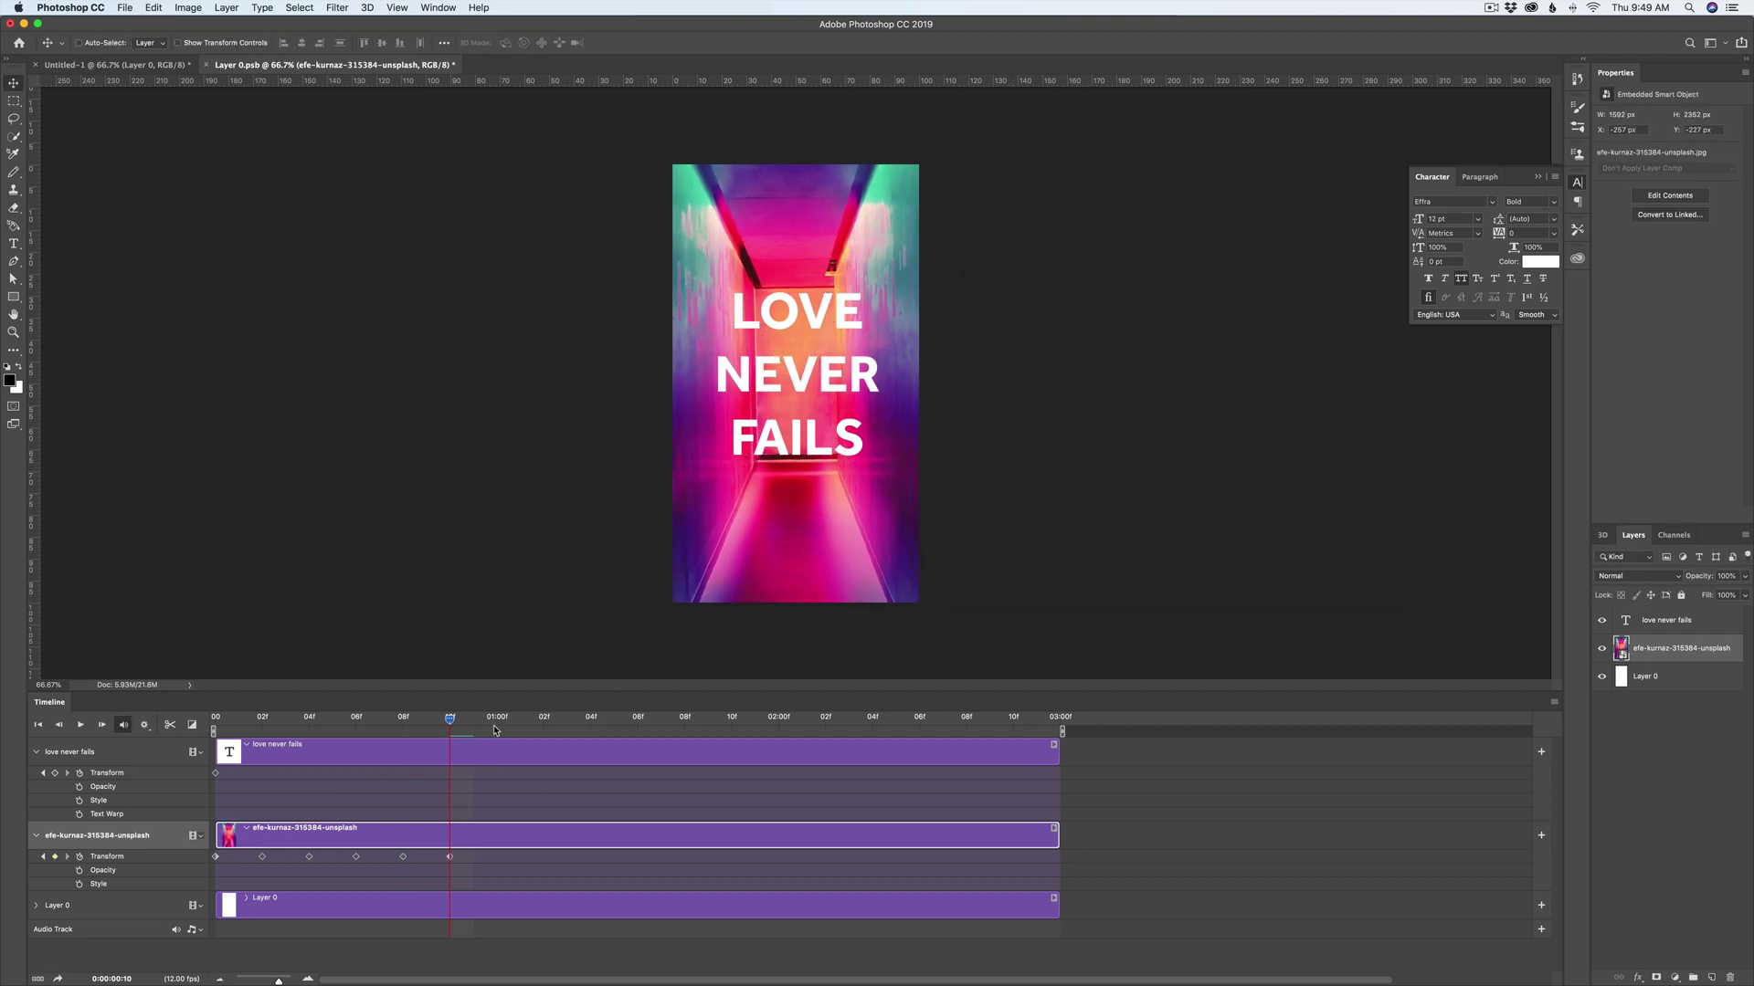
# Step: Shift the photo left and down with about 0.34° rotation at 0:00:01:00, and move it up at 0:00:01:02
pyautogui.click(500, 723)
pyautogui.press('super+t')
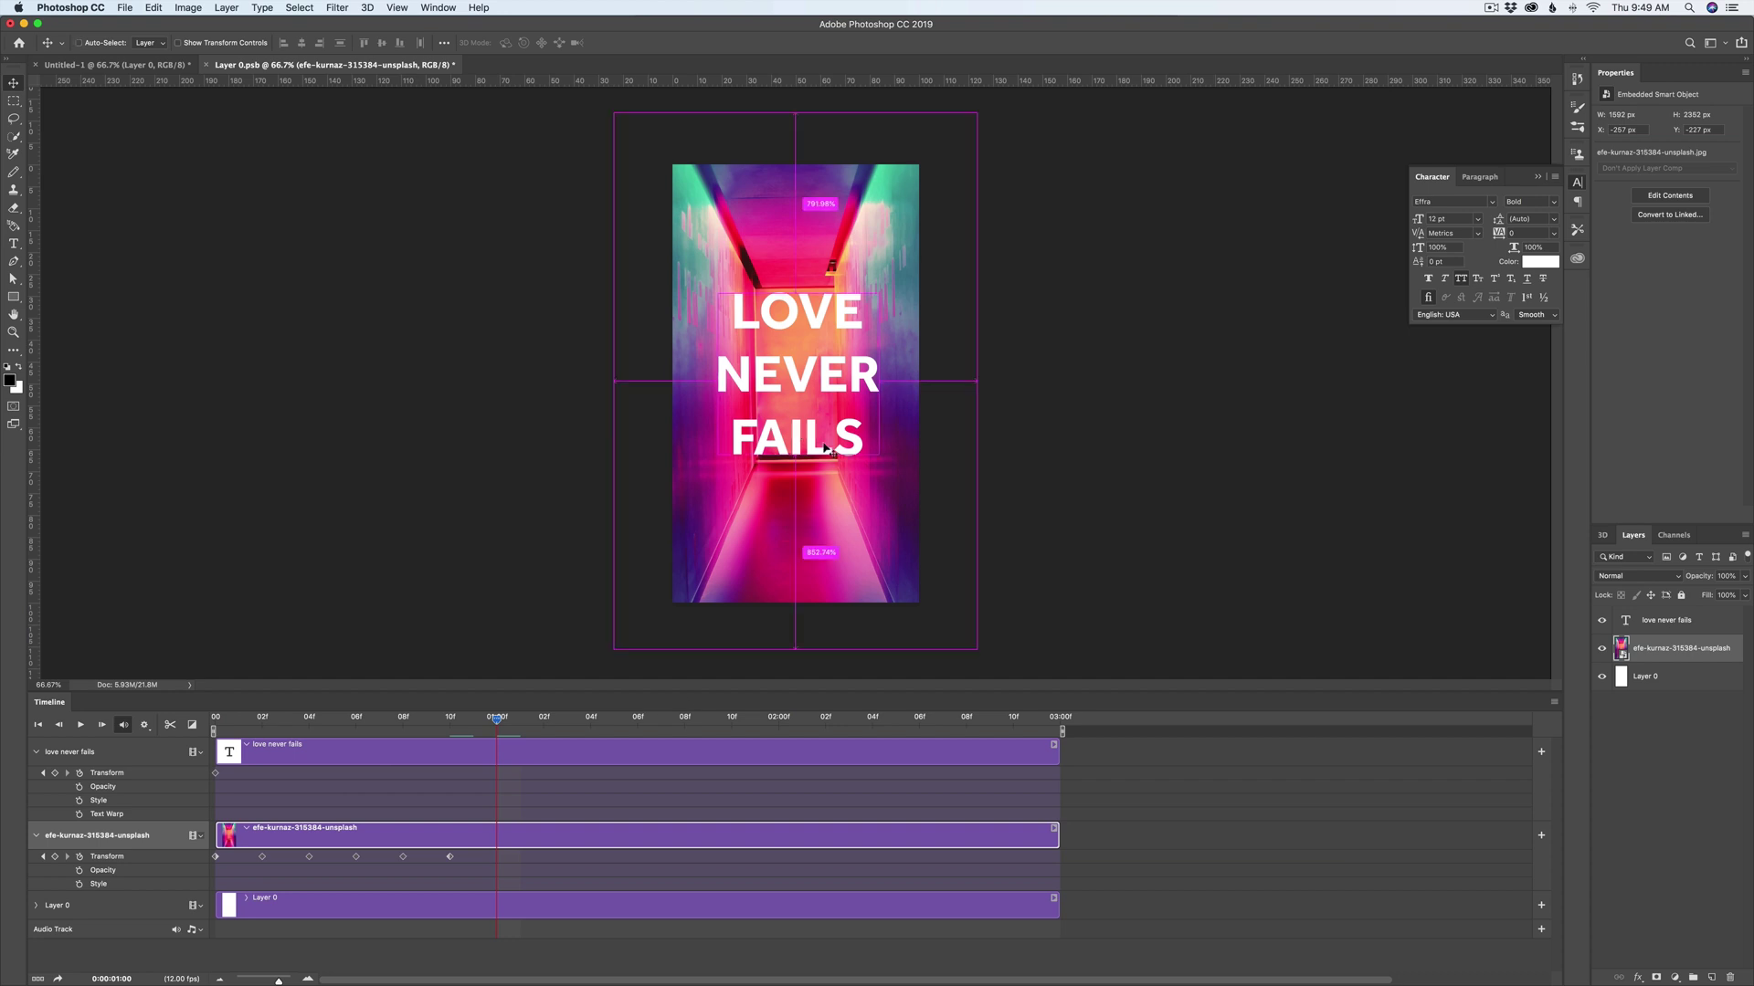
pyautogui.moveTo(1000, 449); pyautogui.dragTo(991, 458)
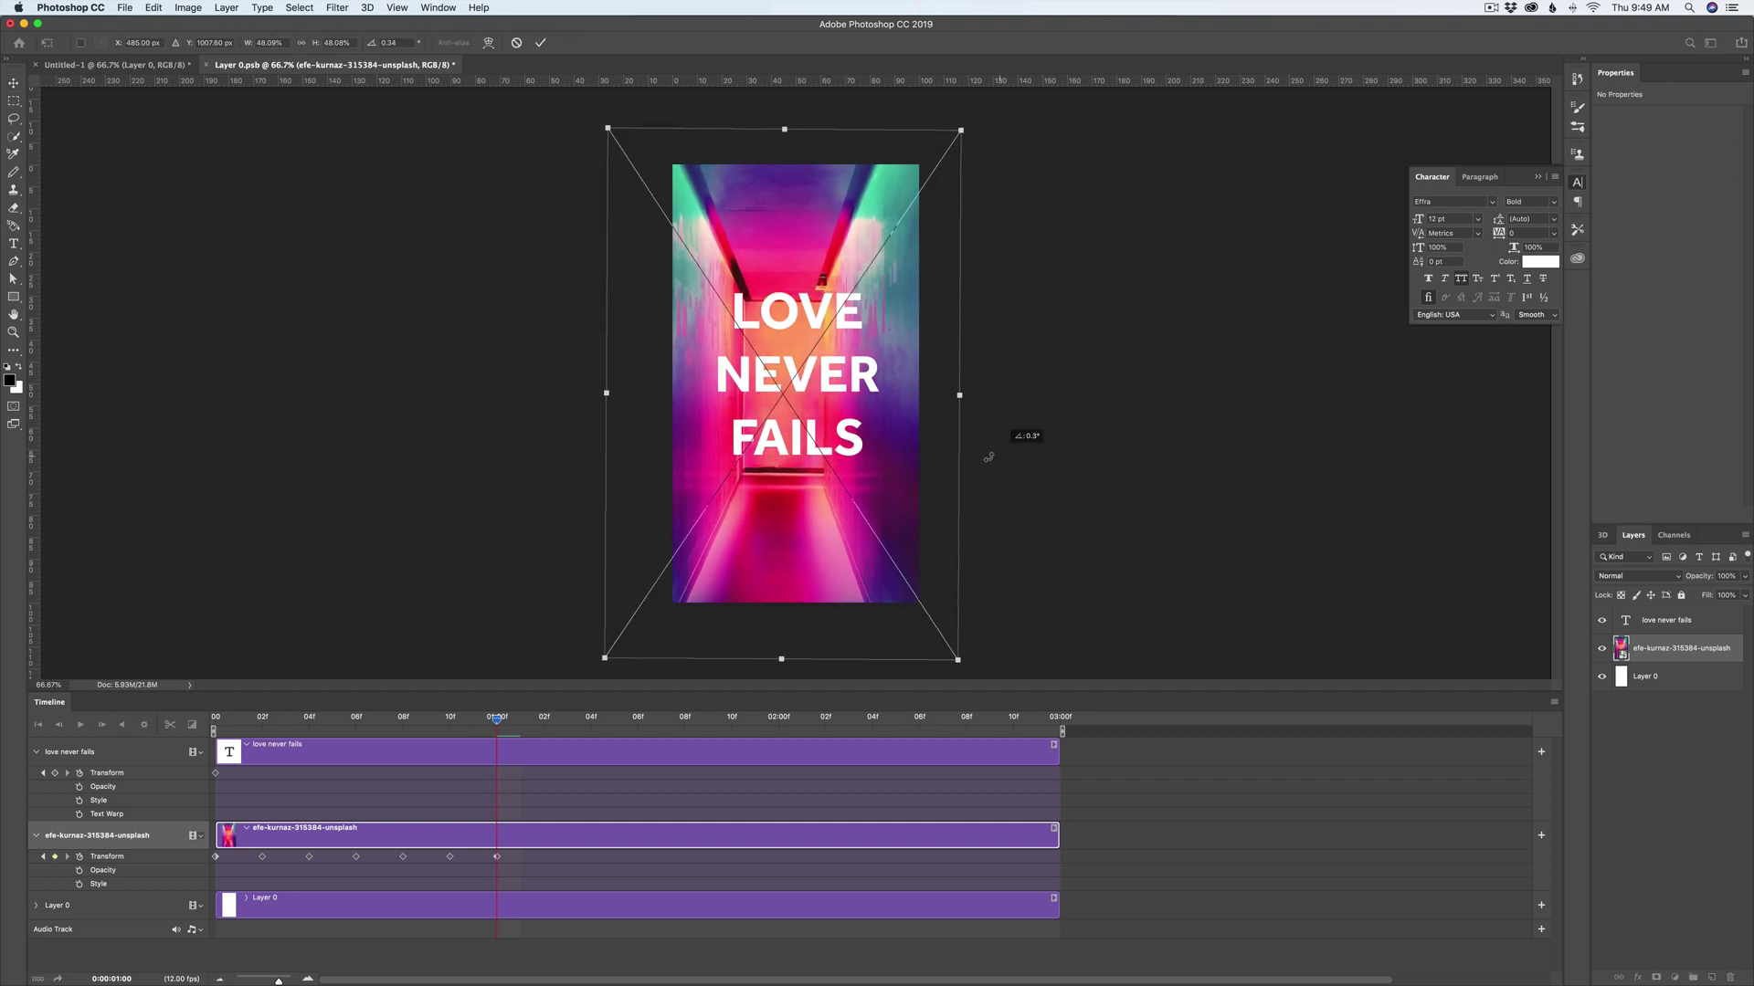
pyautogui.press('Return')
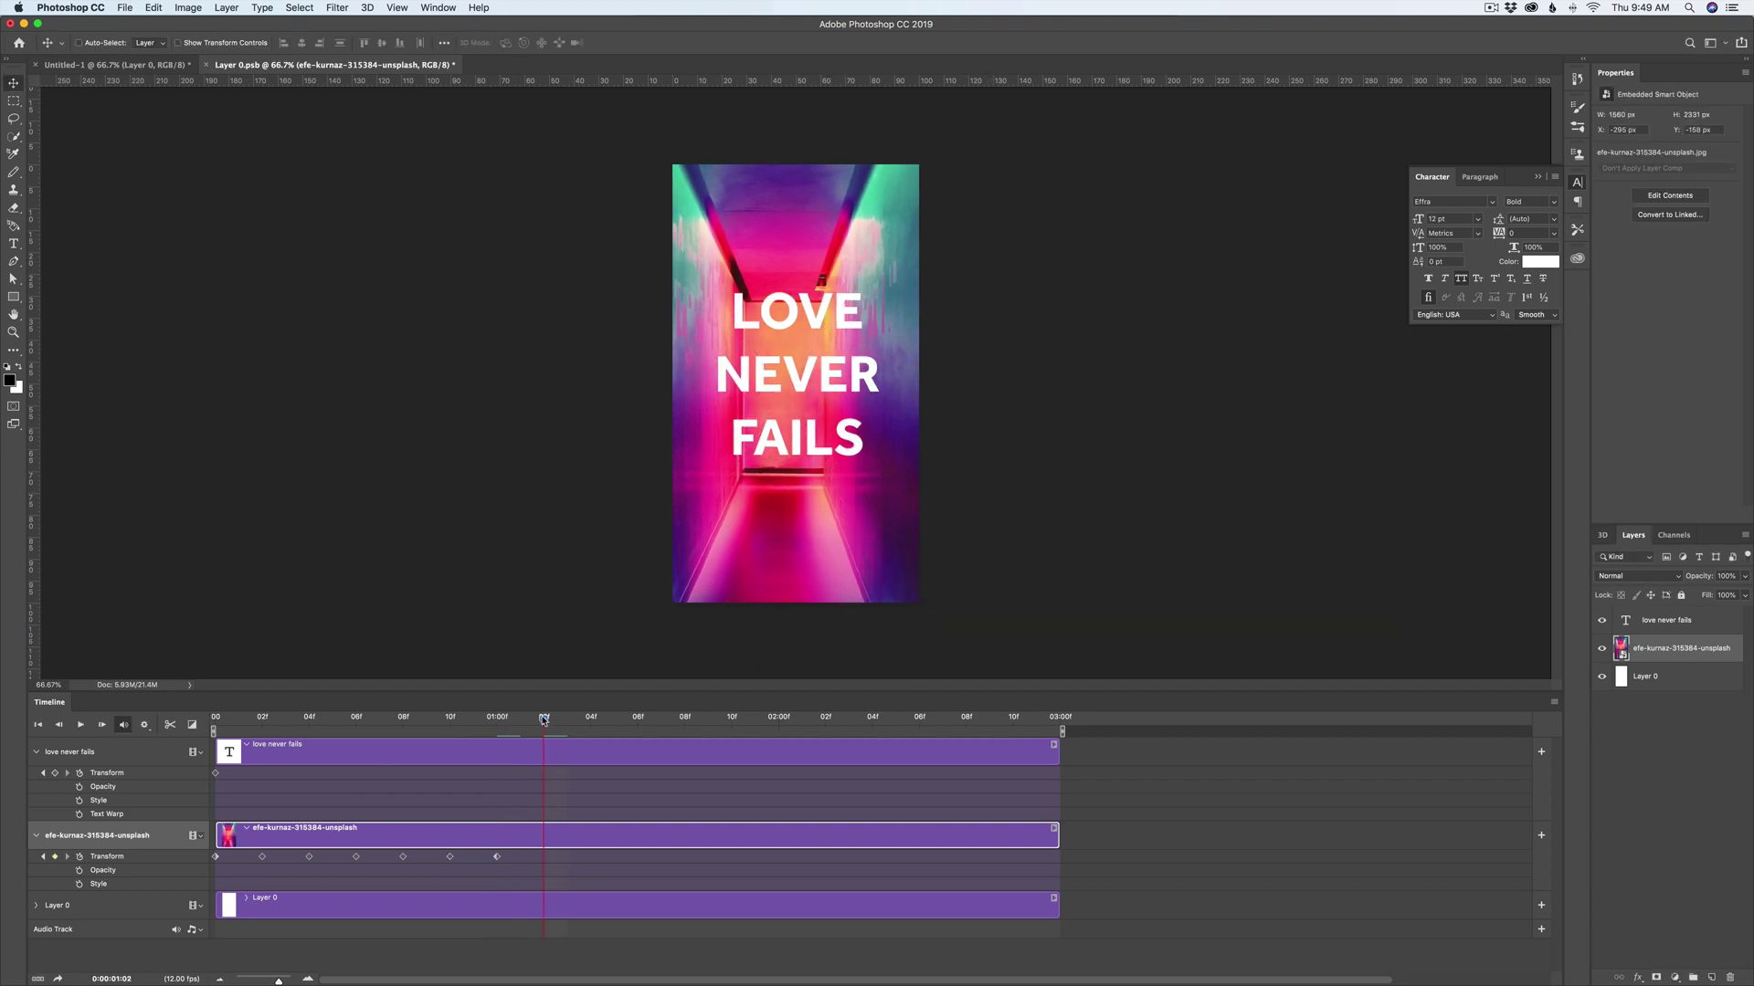
pyautogui.moveTo(499, 721); pyautogui.dragTo(549, 724)
pyautogui.moveTo(867, 449); pyautogui.dragTo(868, 435)
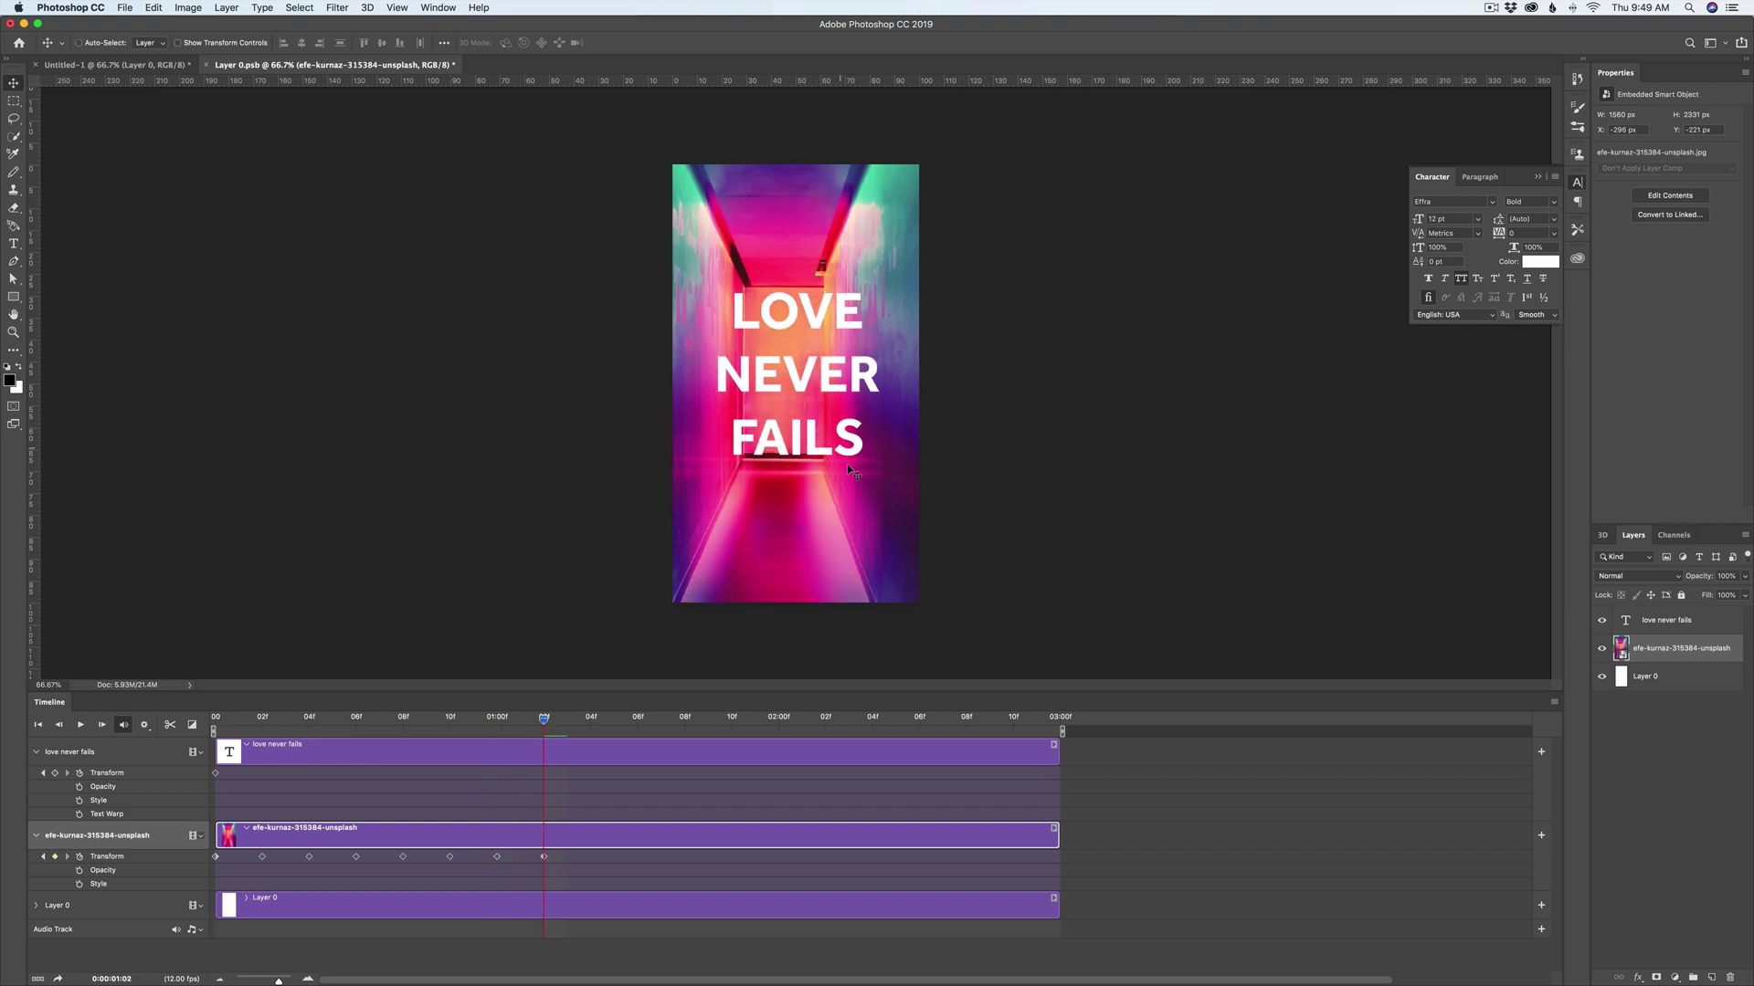
# Step: At 0:00:01:04, move the photo further left and rotate it slightly counterclockwise
pyautogui.click(587, 719)
pyautogui.moveTo(814, 445); pyautogui.dragTo(797, 449)
pyautogui.press('super+t')
pyautogui.moveTo(998, 428); pyautogui.dragTo(998, 424)
pyautogui.press('Return')
# Step: At 0:00:01:06, shift the photo right and down and rotate it slightly clockwise
pyautogui.click(637, 720)
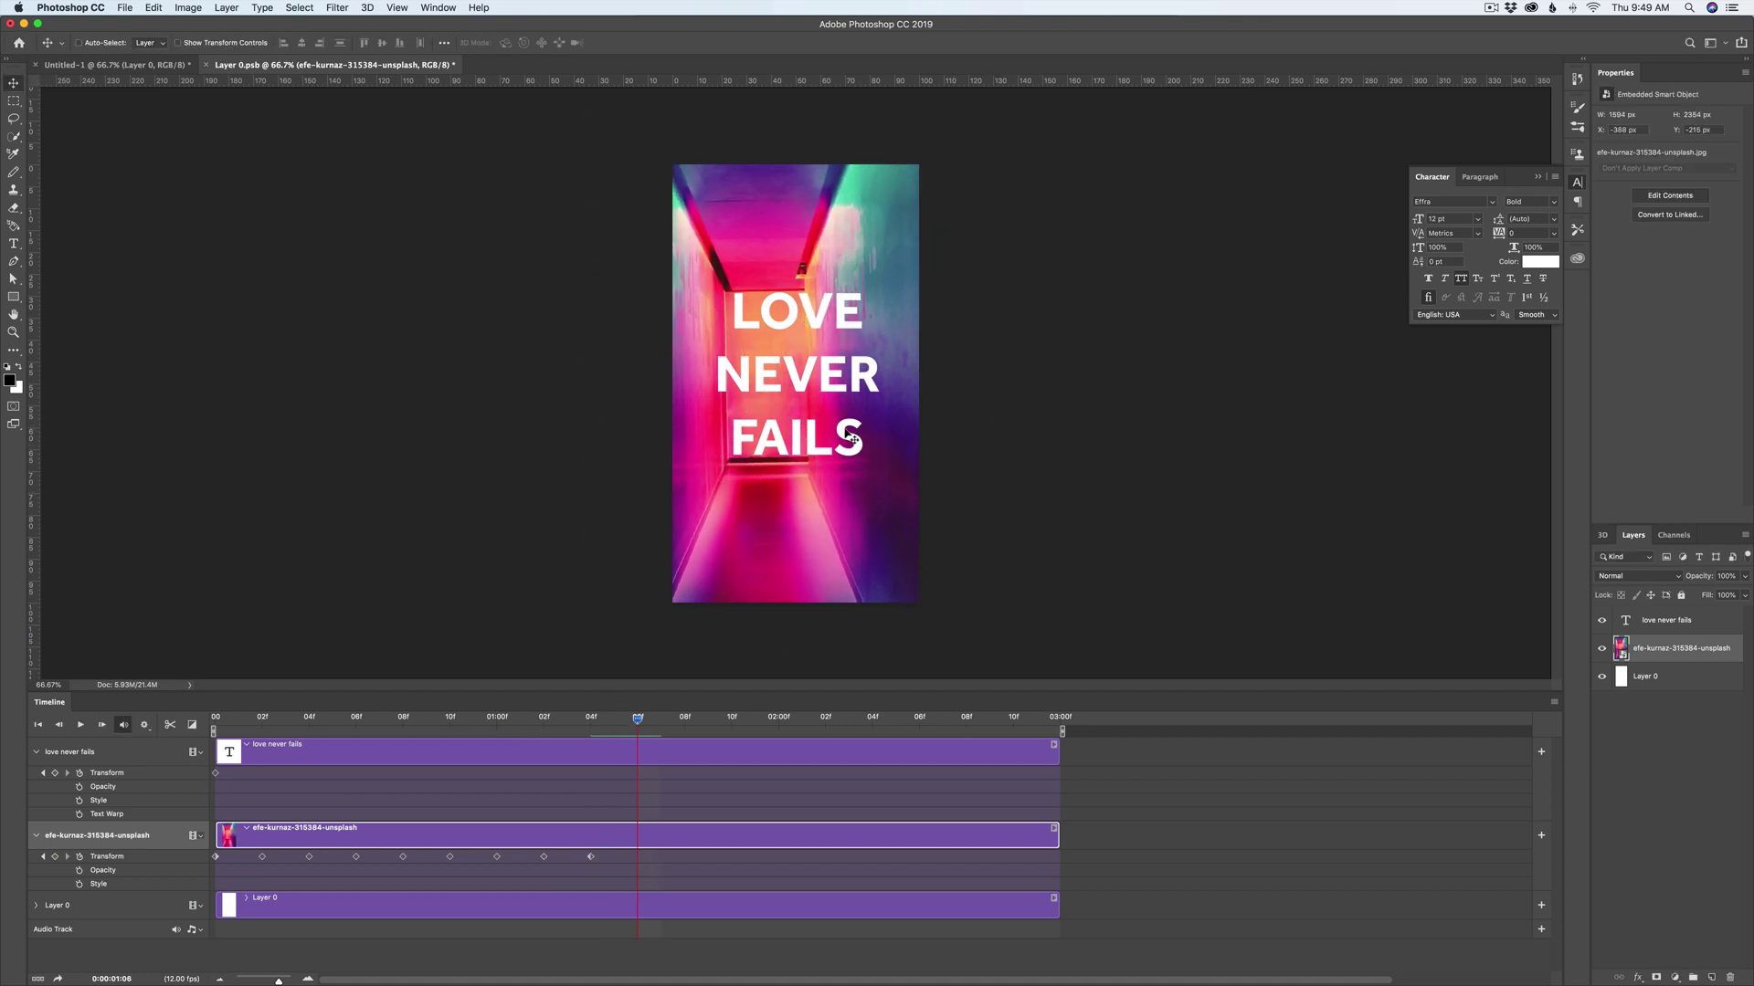
pyautogui.moveTo(851, 440); pyautogui.dragTo(888, 443)
pyautogui.press('super+t')
pyautogui.moveTo(1018, 442); pyautogui.dragTo(1017, 456)
pyautogui.press('Return')
pyautogui.moveTo(899, 479); pyautogui.dragTo(910, 495)
# Step: Play the animation from the start to check the photo's motion, and return the playhead to 0:00:00:00
pyautogui.moveTo(678, 860); pyautogui.dragTo(179, 868)
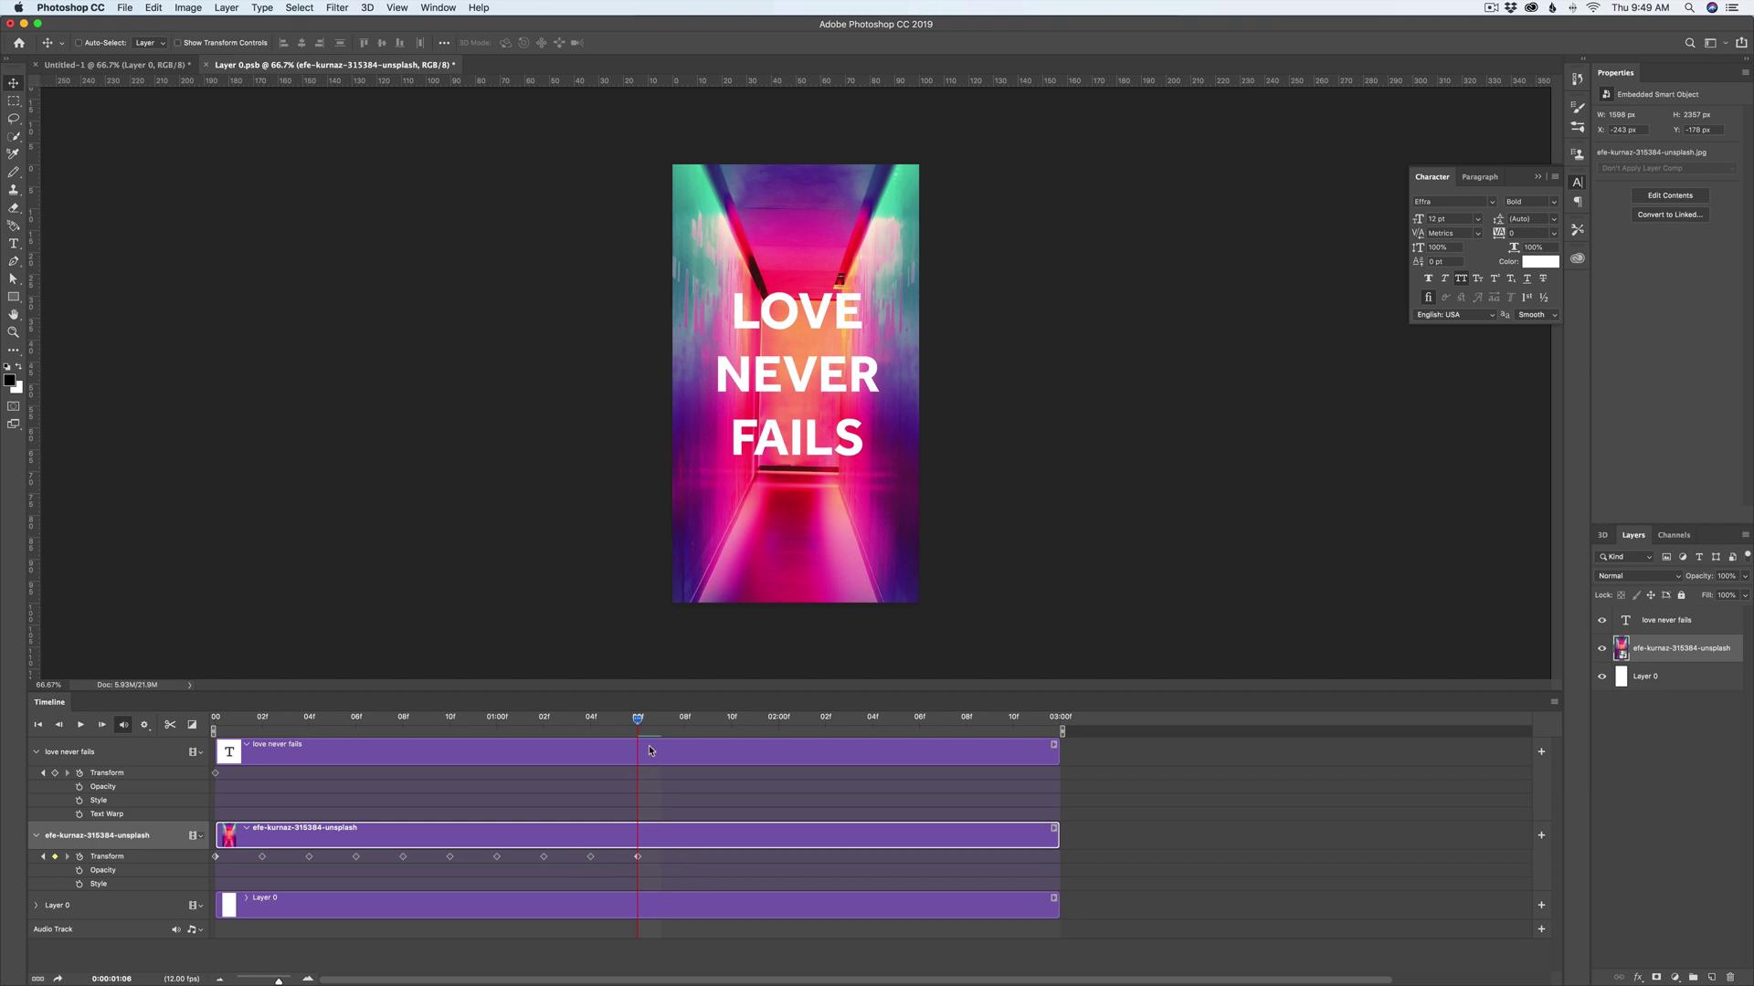
pyautogui.press('space')
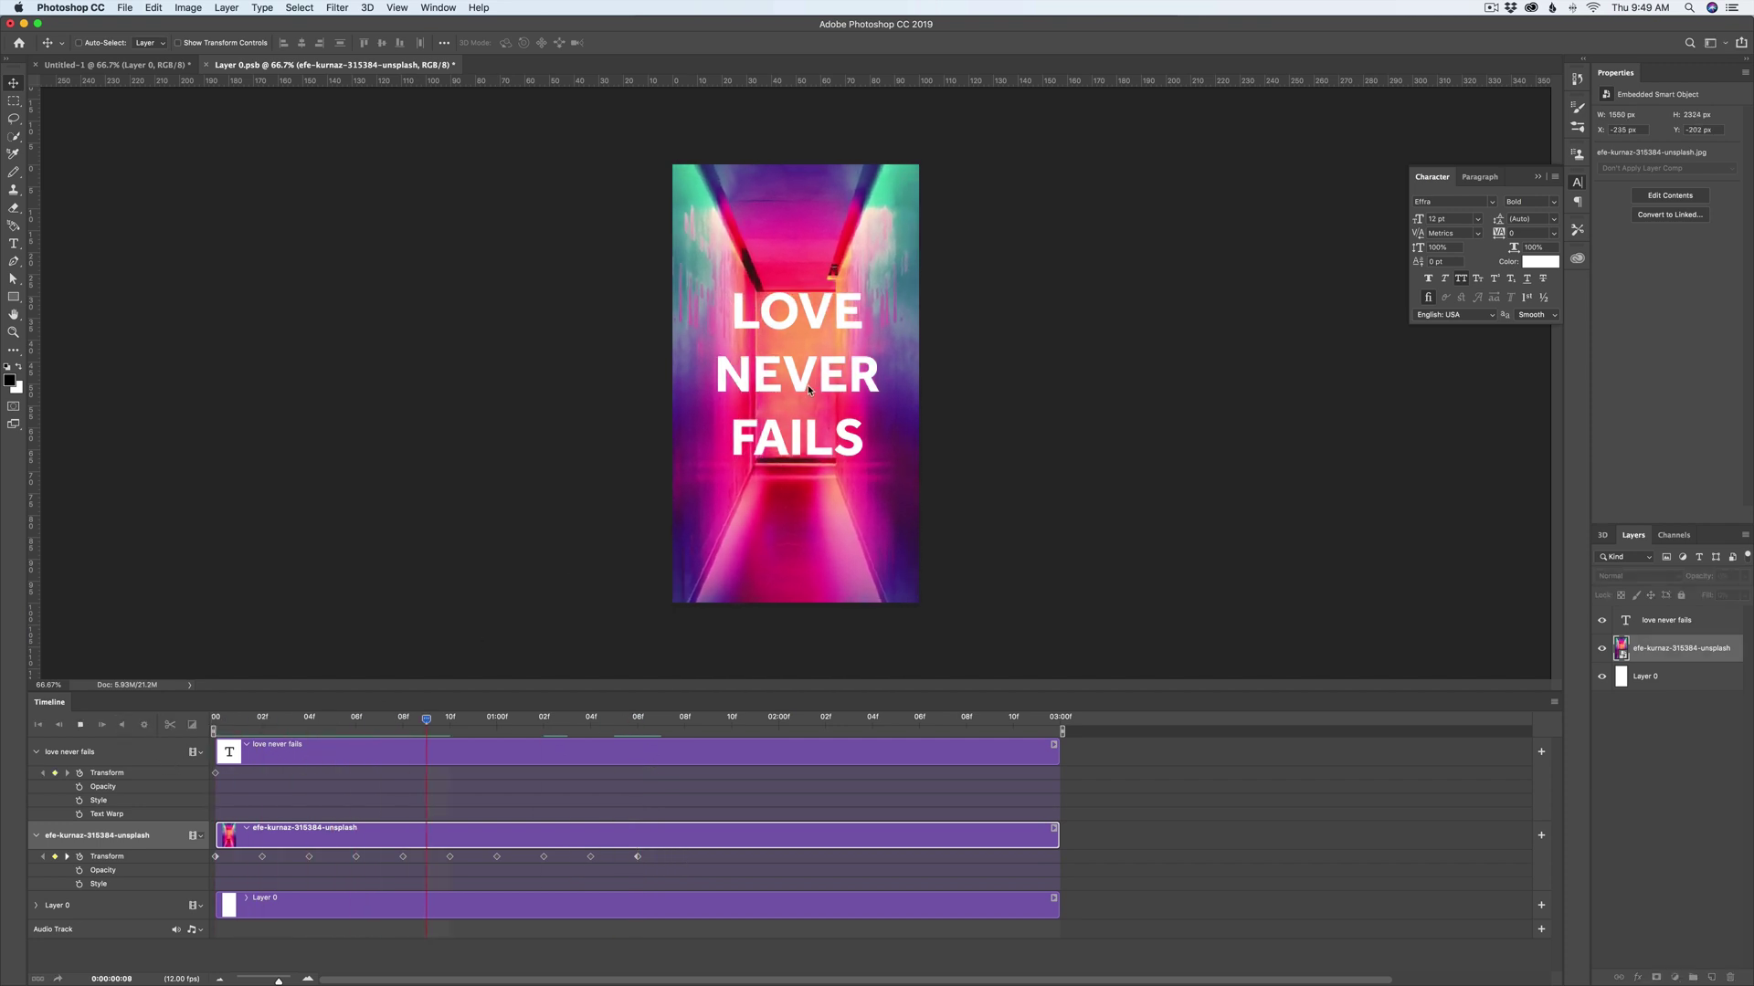
pyautogui.click(618, 728)
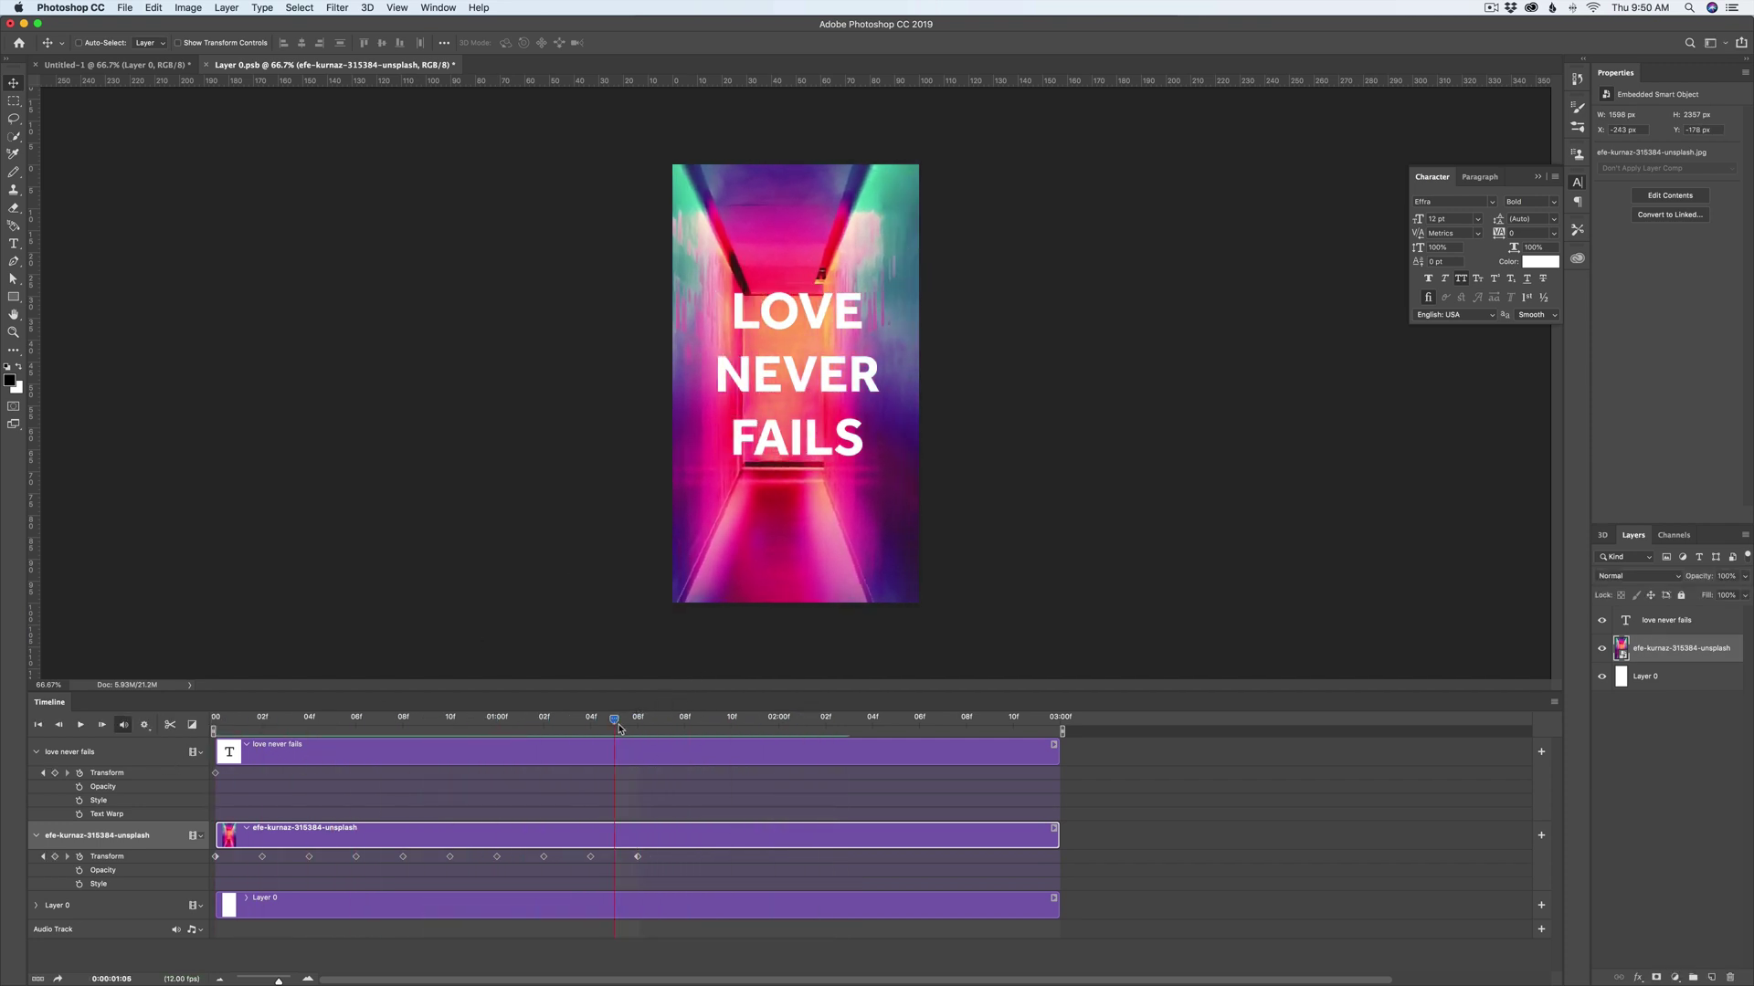
pyautogui.moveTo(618, 728); pyautogui.dragTo(170, 761)
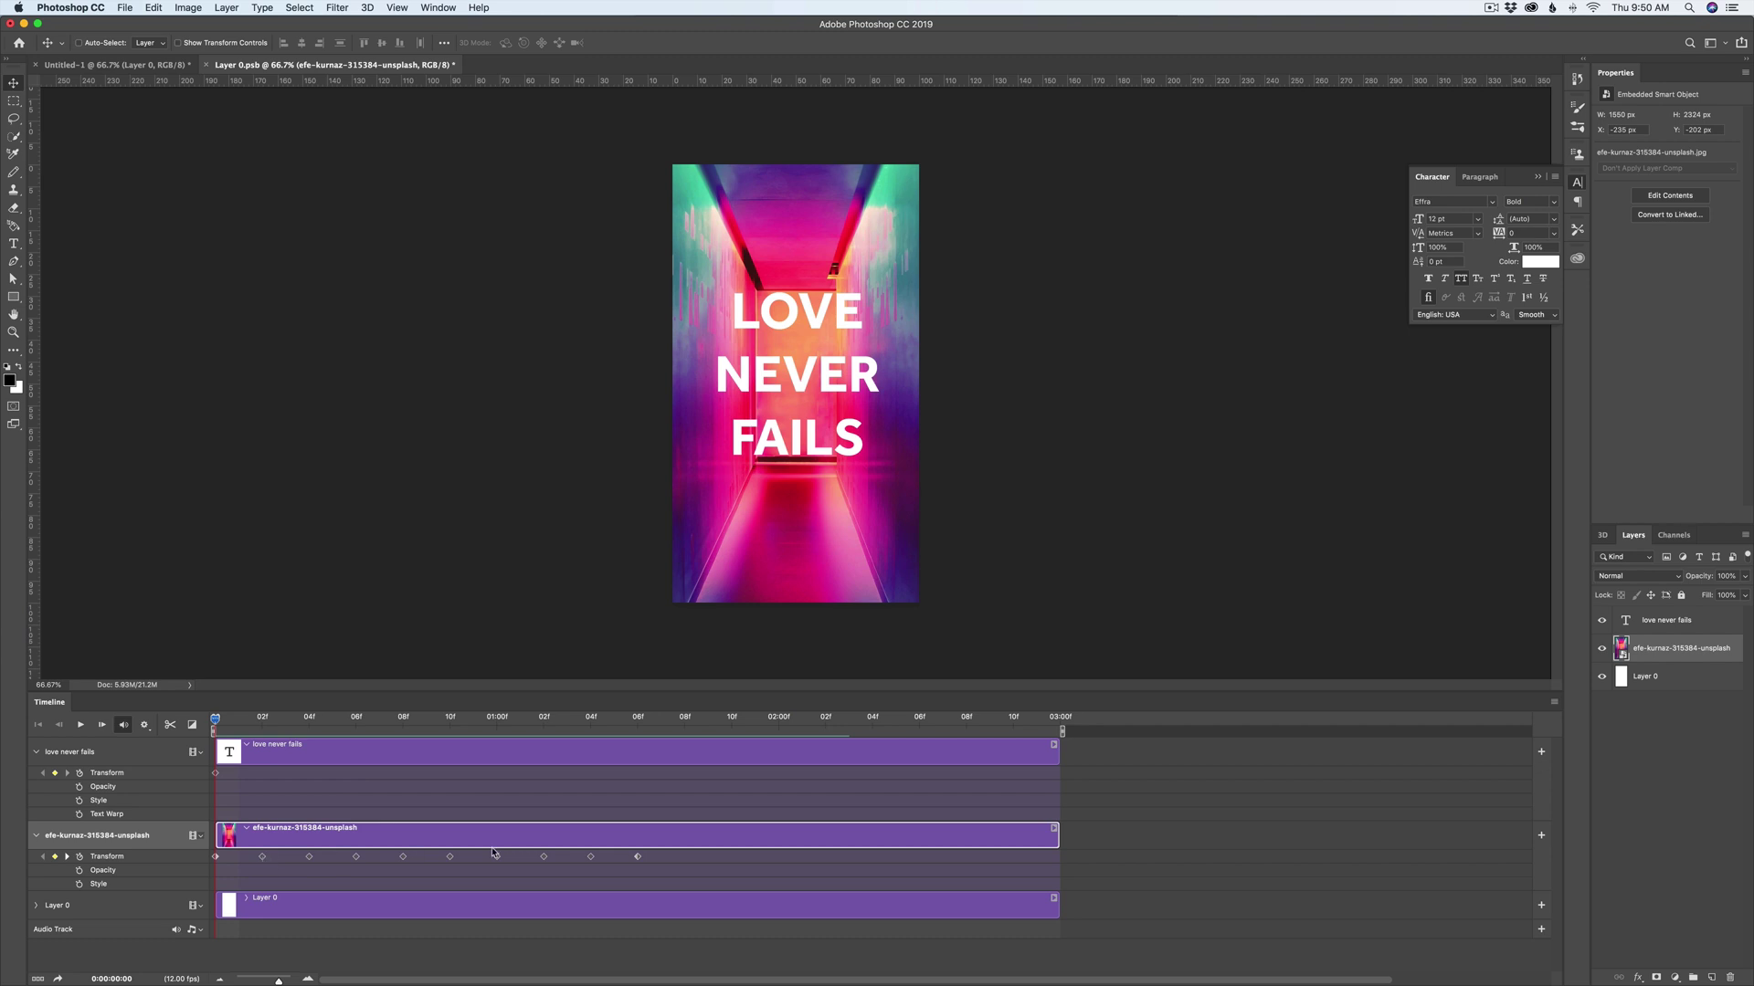
# Step: Set all of the photo layer's Transform keyframes to Hold Interpolation
pyautogui.moveTo(645, 858); pyautogui.dragTo(242, 862)
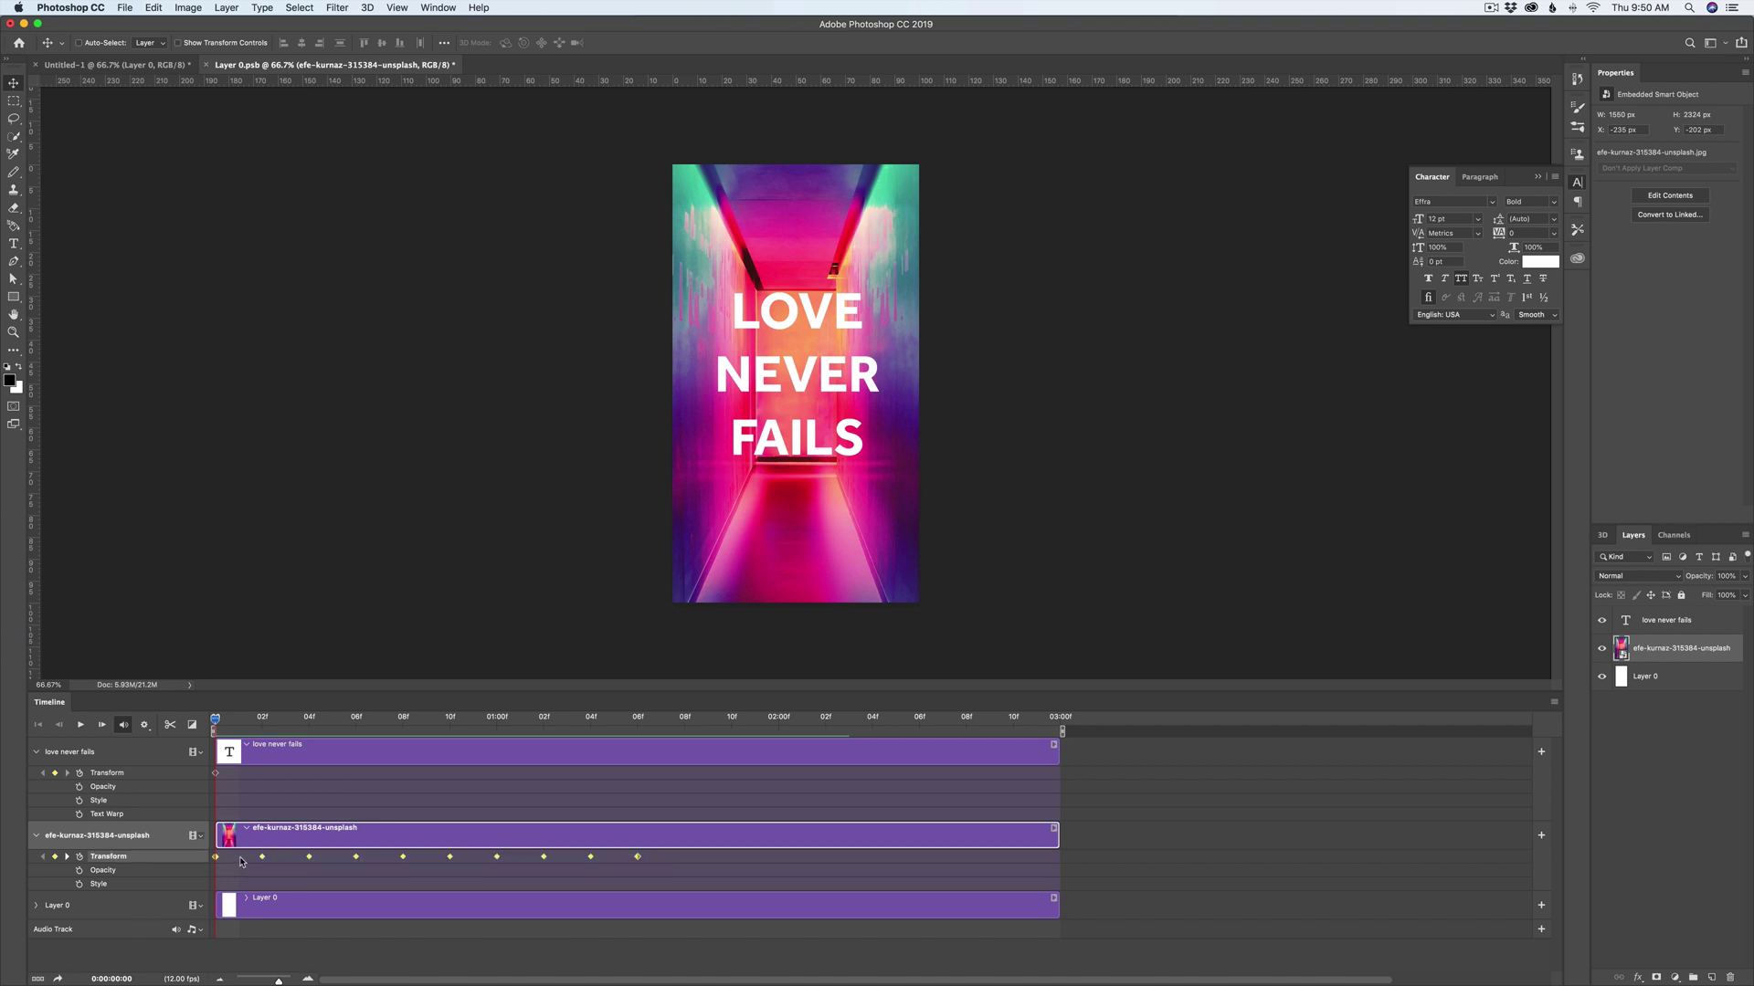
pyautogui.rightClick(262, 859)
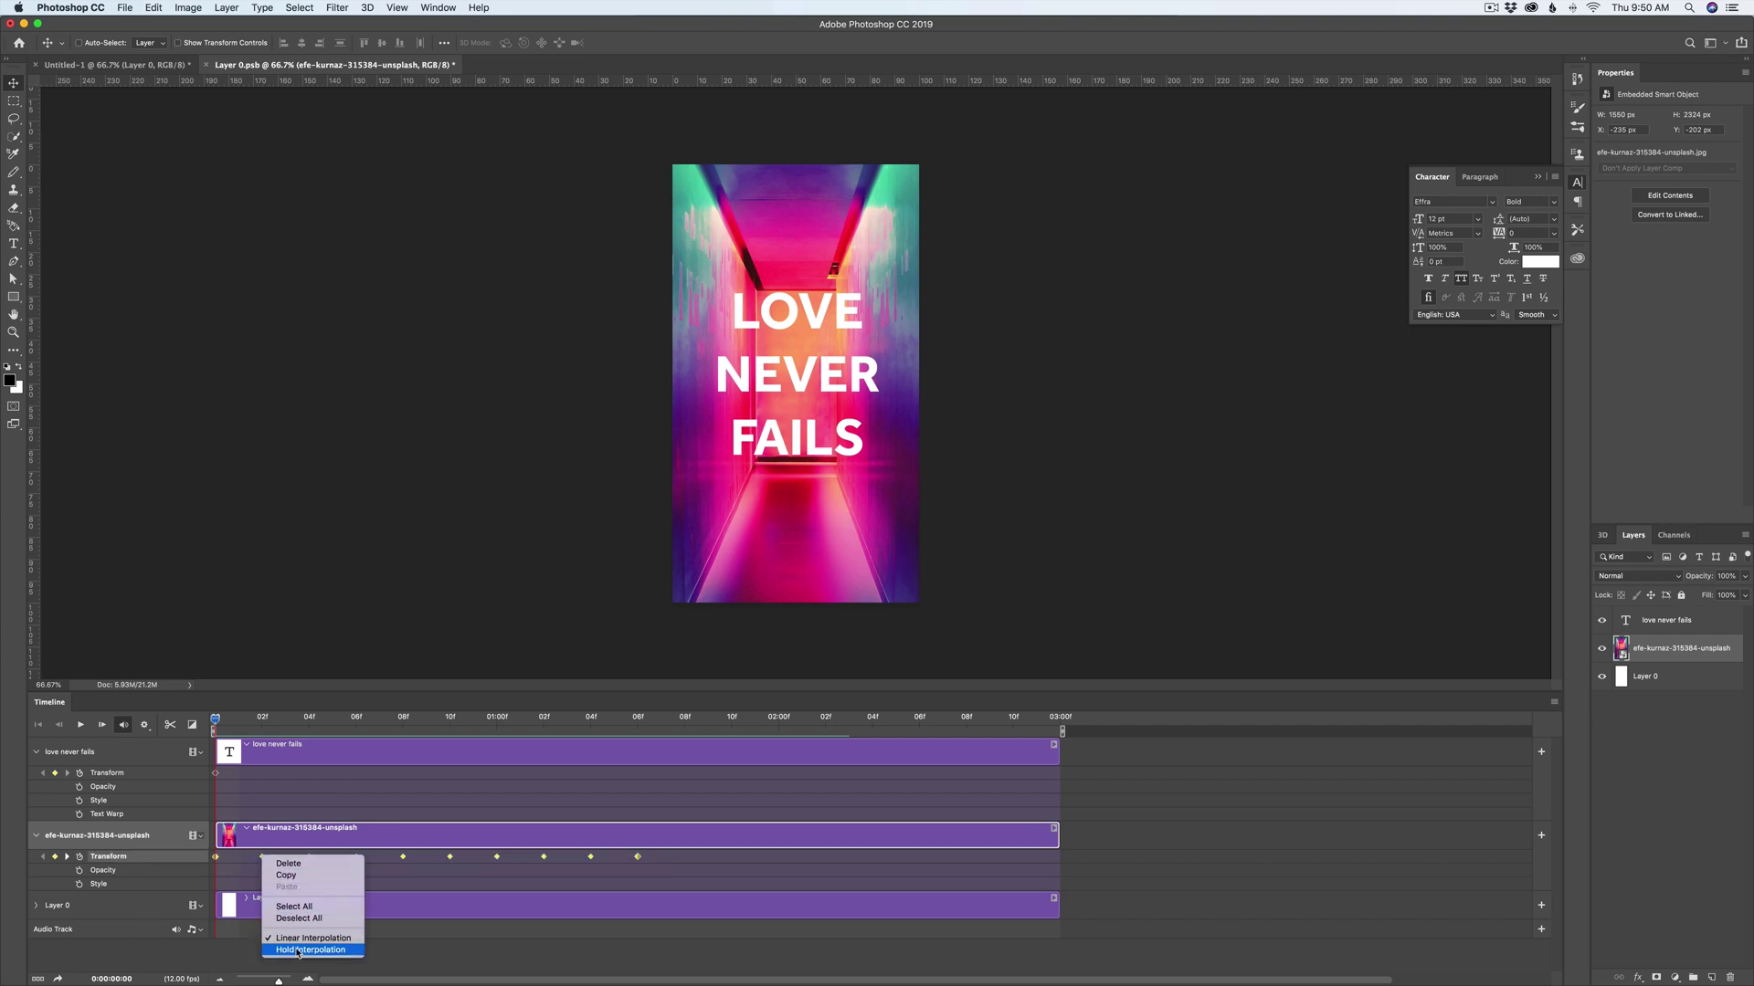
pyautogui.click(322, 911)
# Step: Preview the photo's stepped motion from the start and park the playhead at 0:00:01:06
pyautogui.press('space')
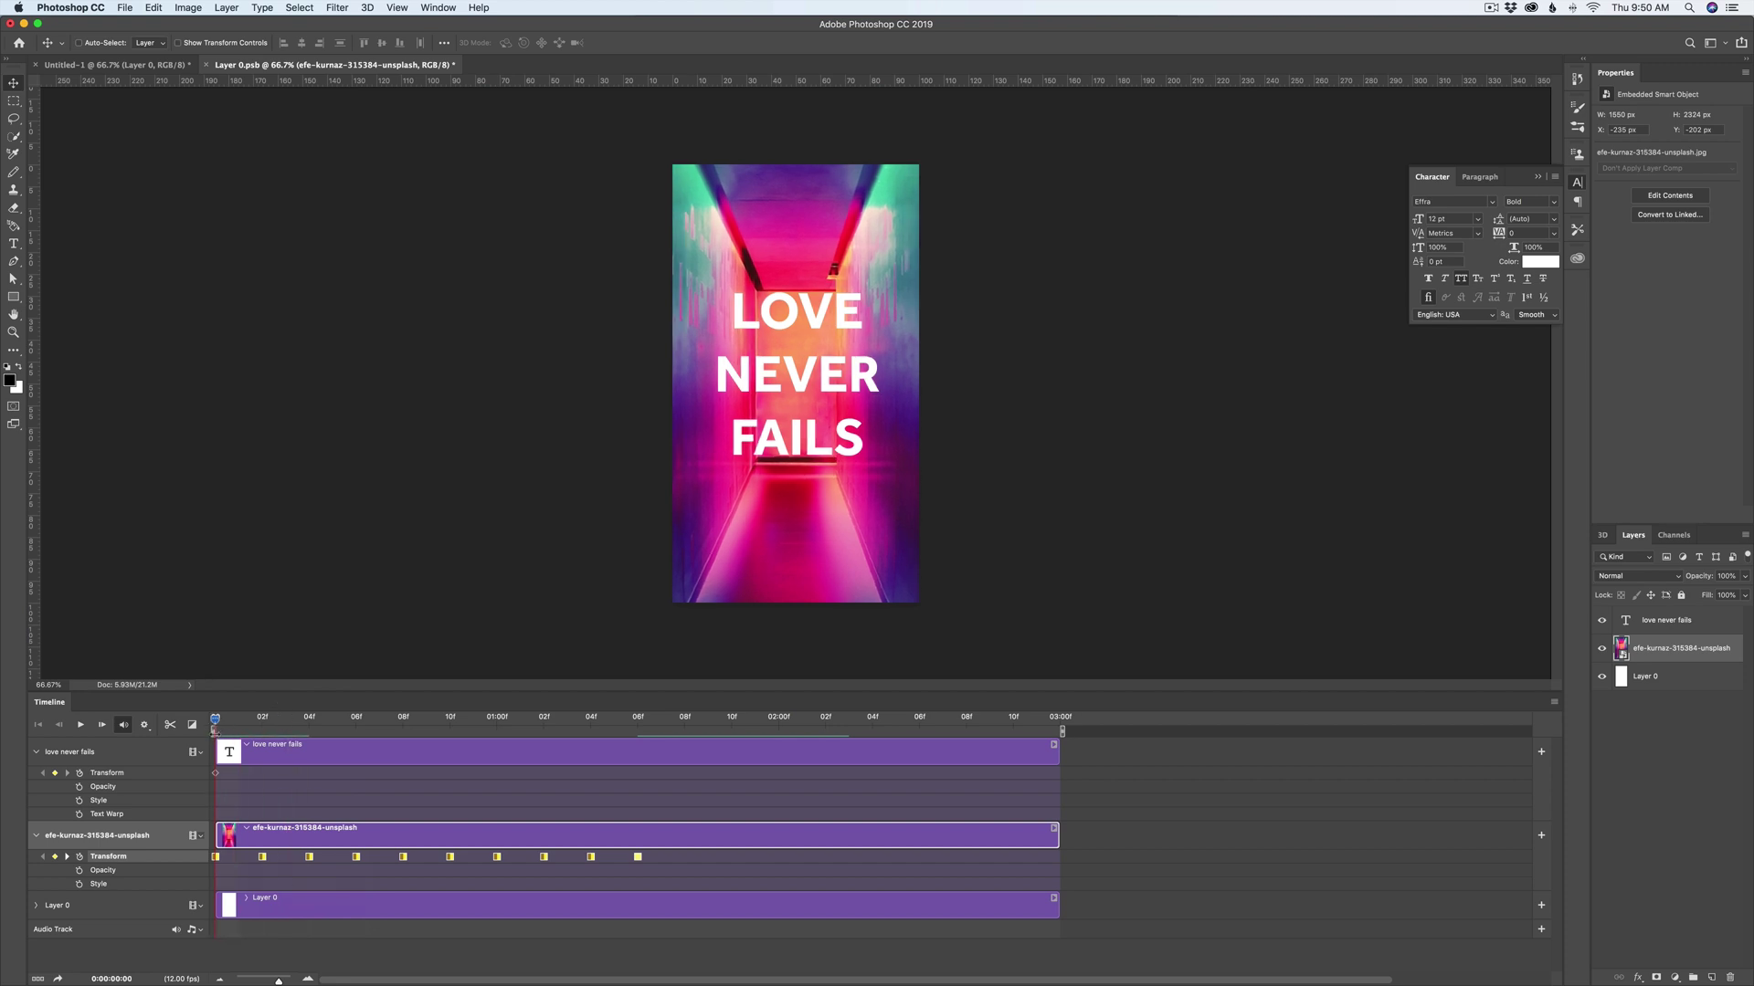
pyautogui.press('space')
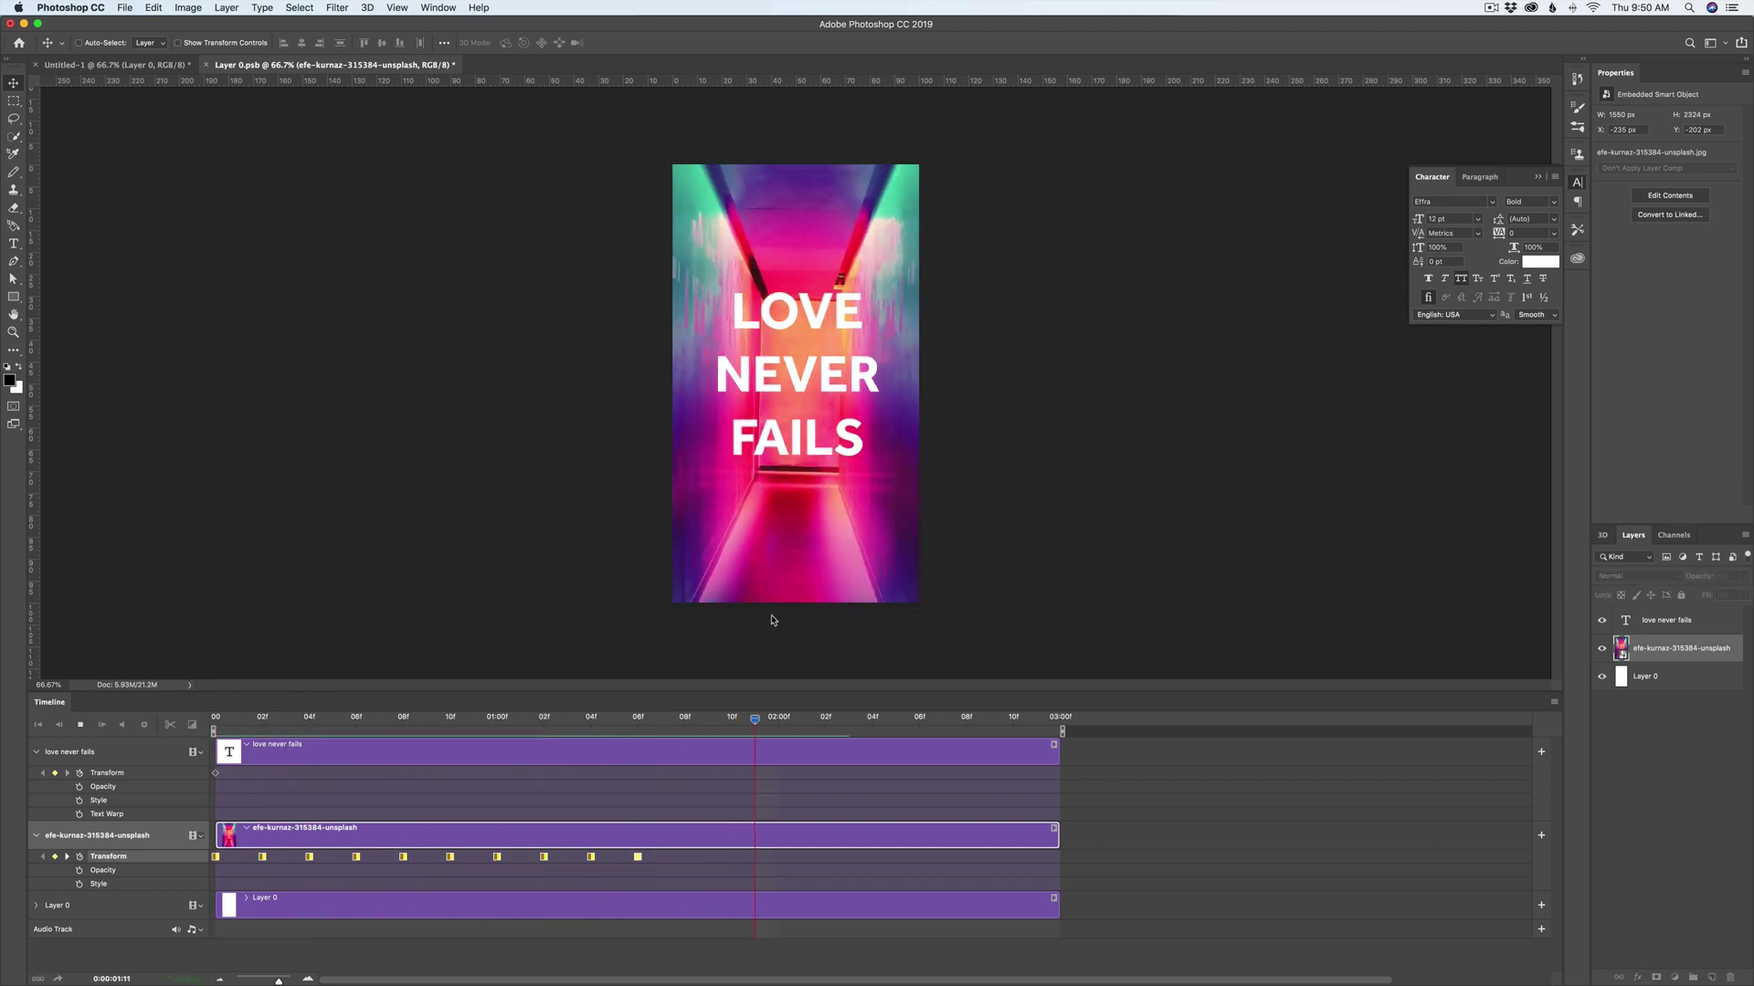
pyautogui.press('space')
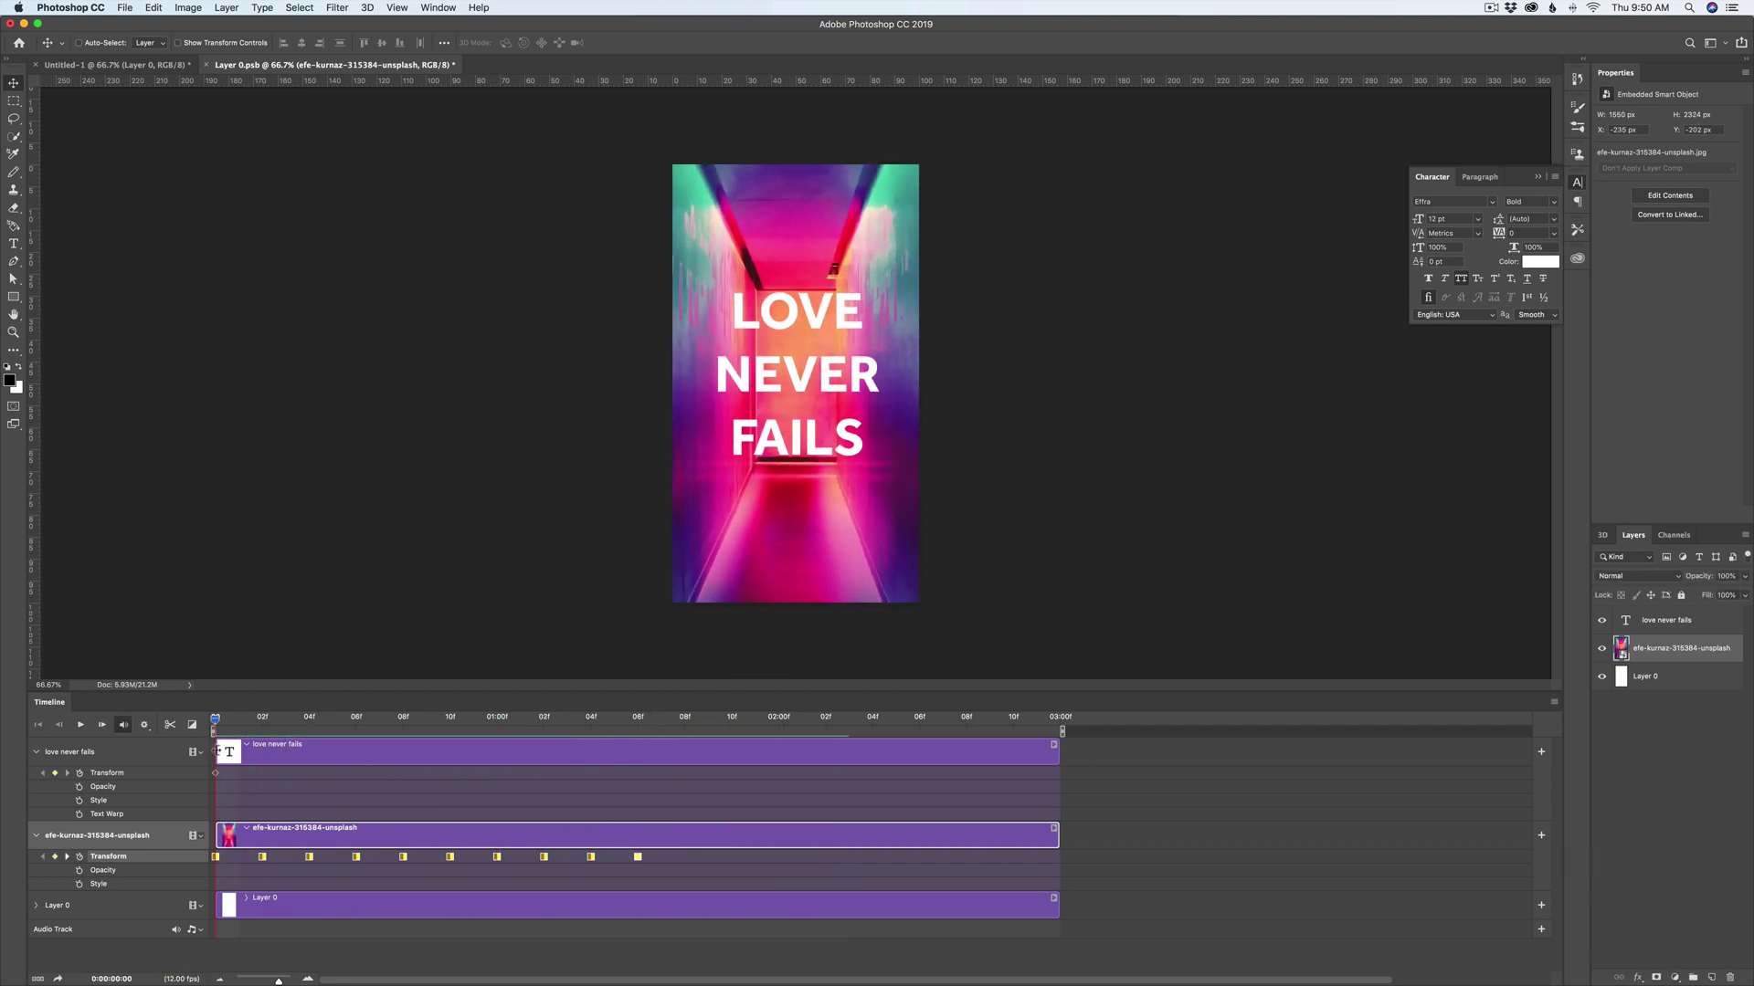
pyautogui.press('space')
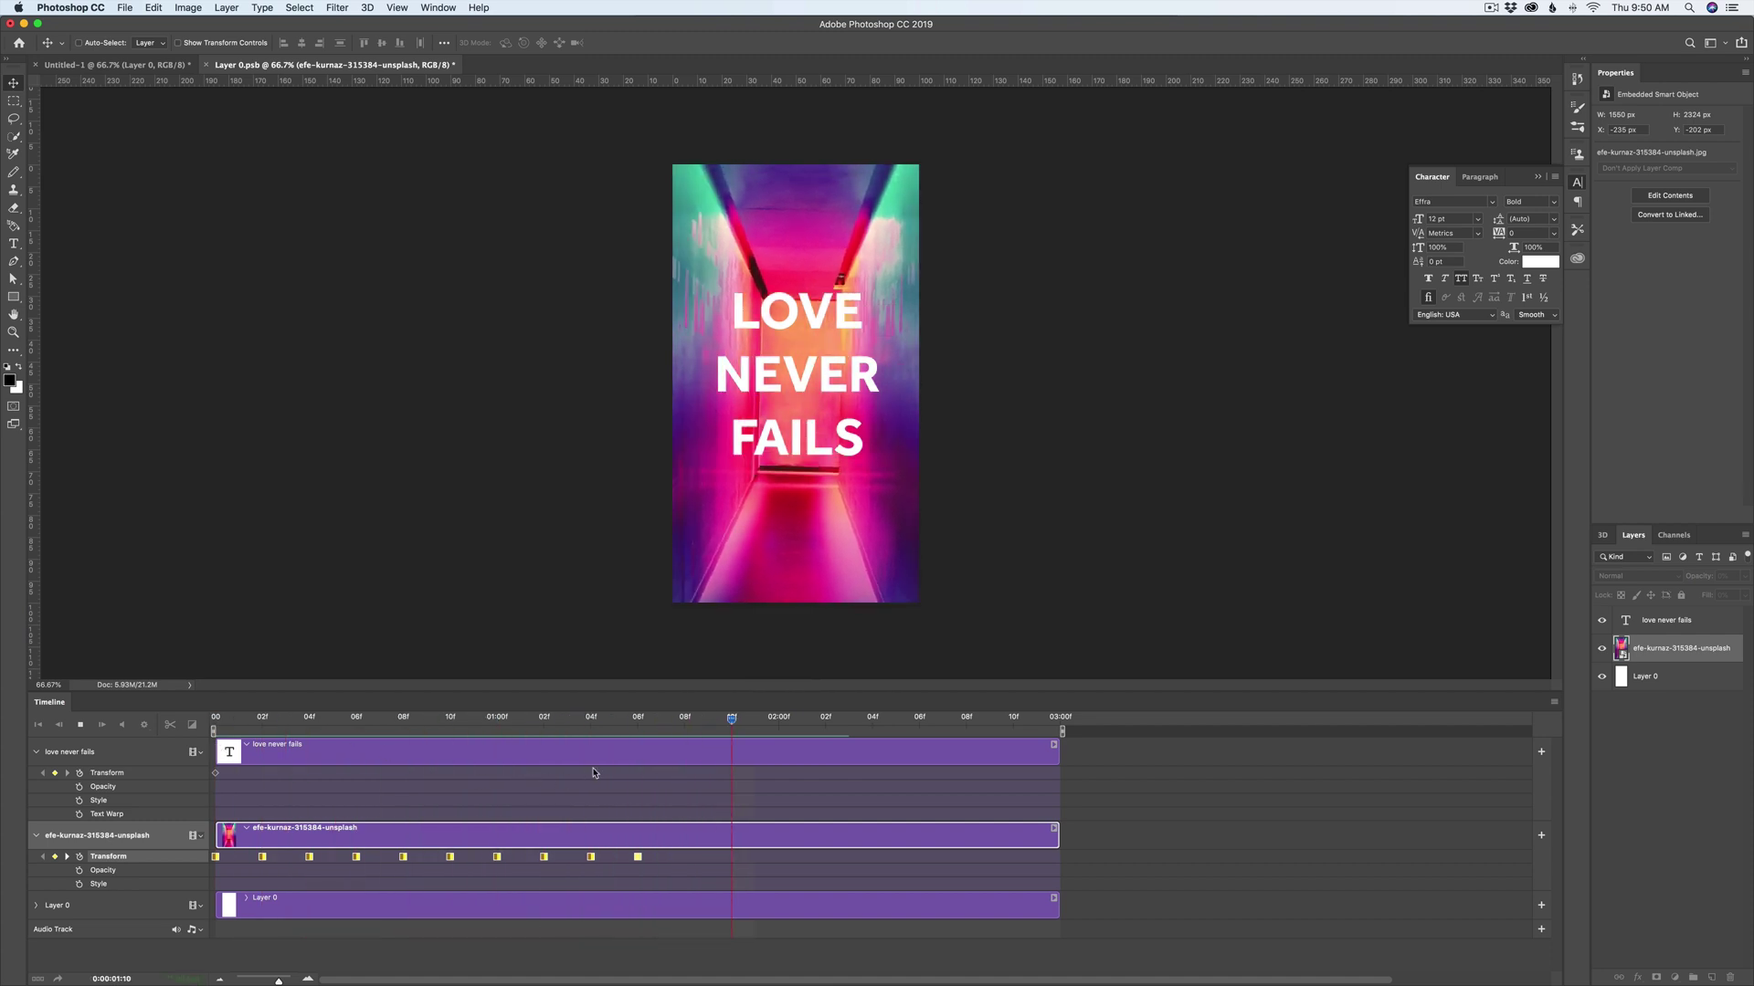
pyautogui.click(652, 725)
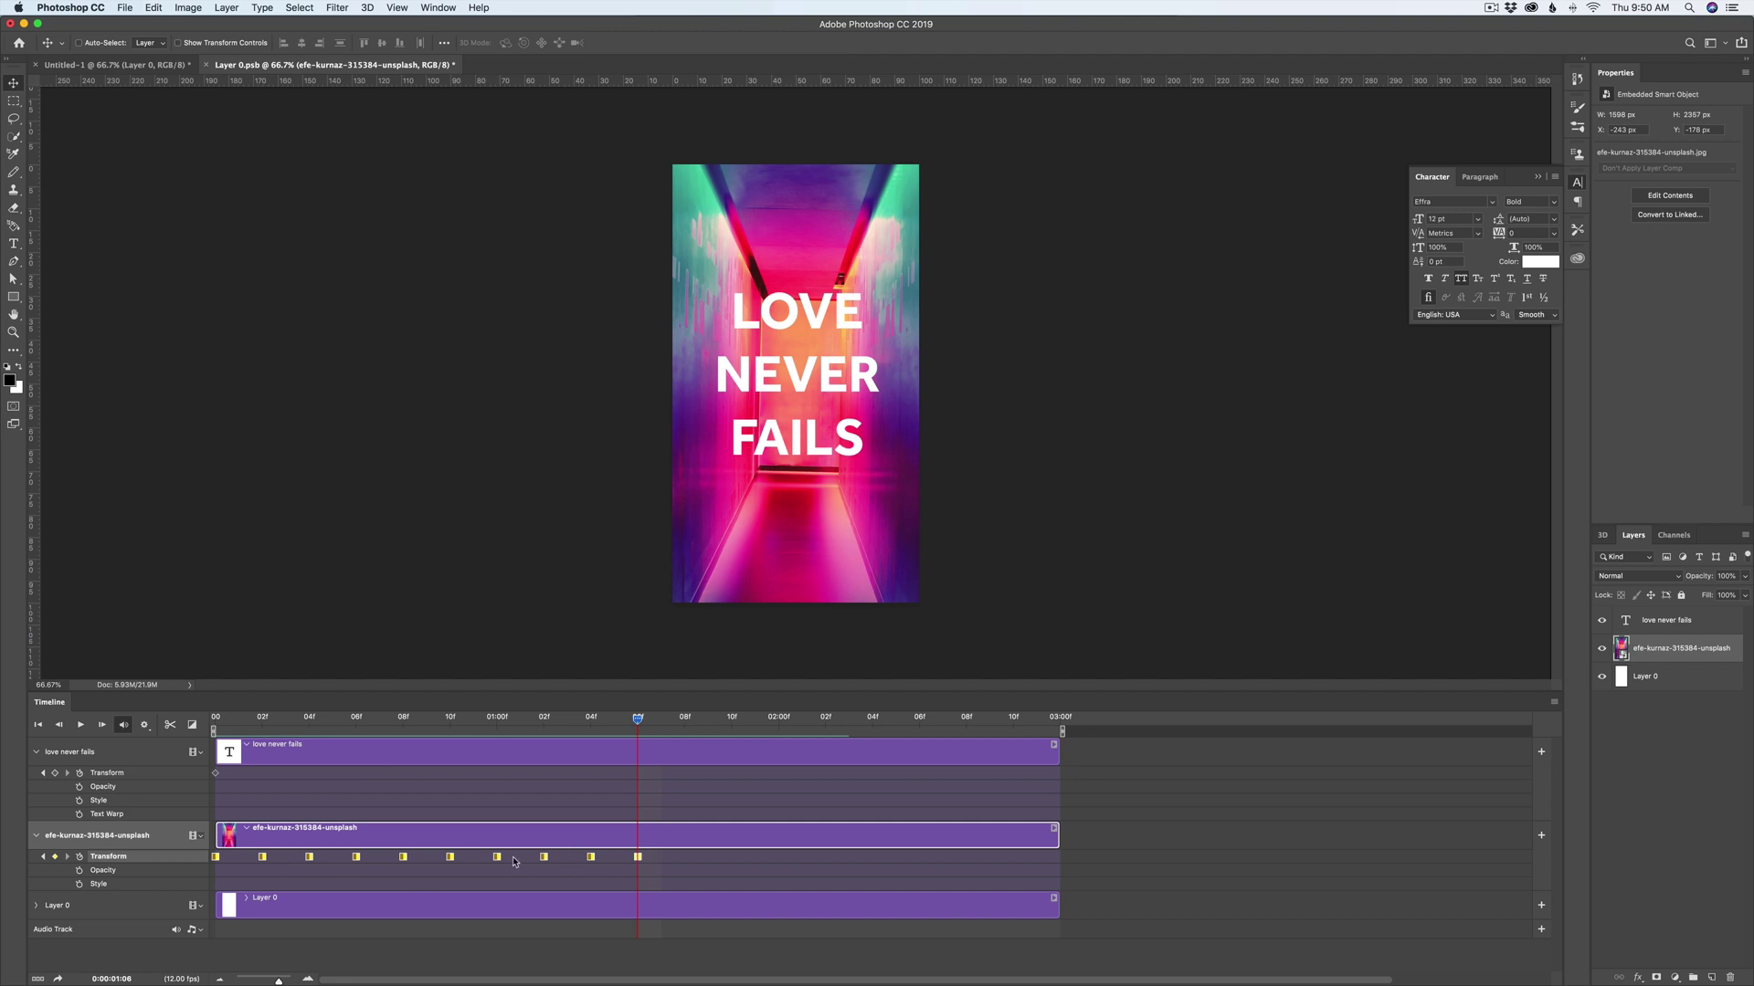
# Step: Copy all of the photo layer's Transform keyframes
pyautogui.press('super+j')
pyautogui.press('super+z')
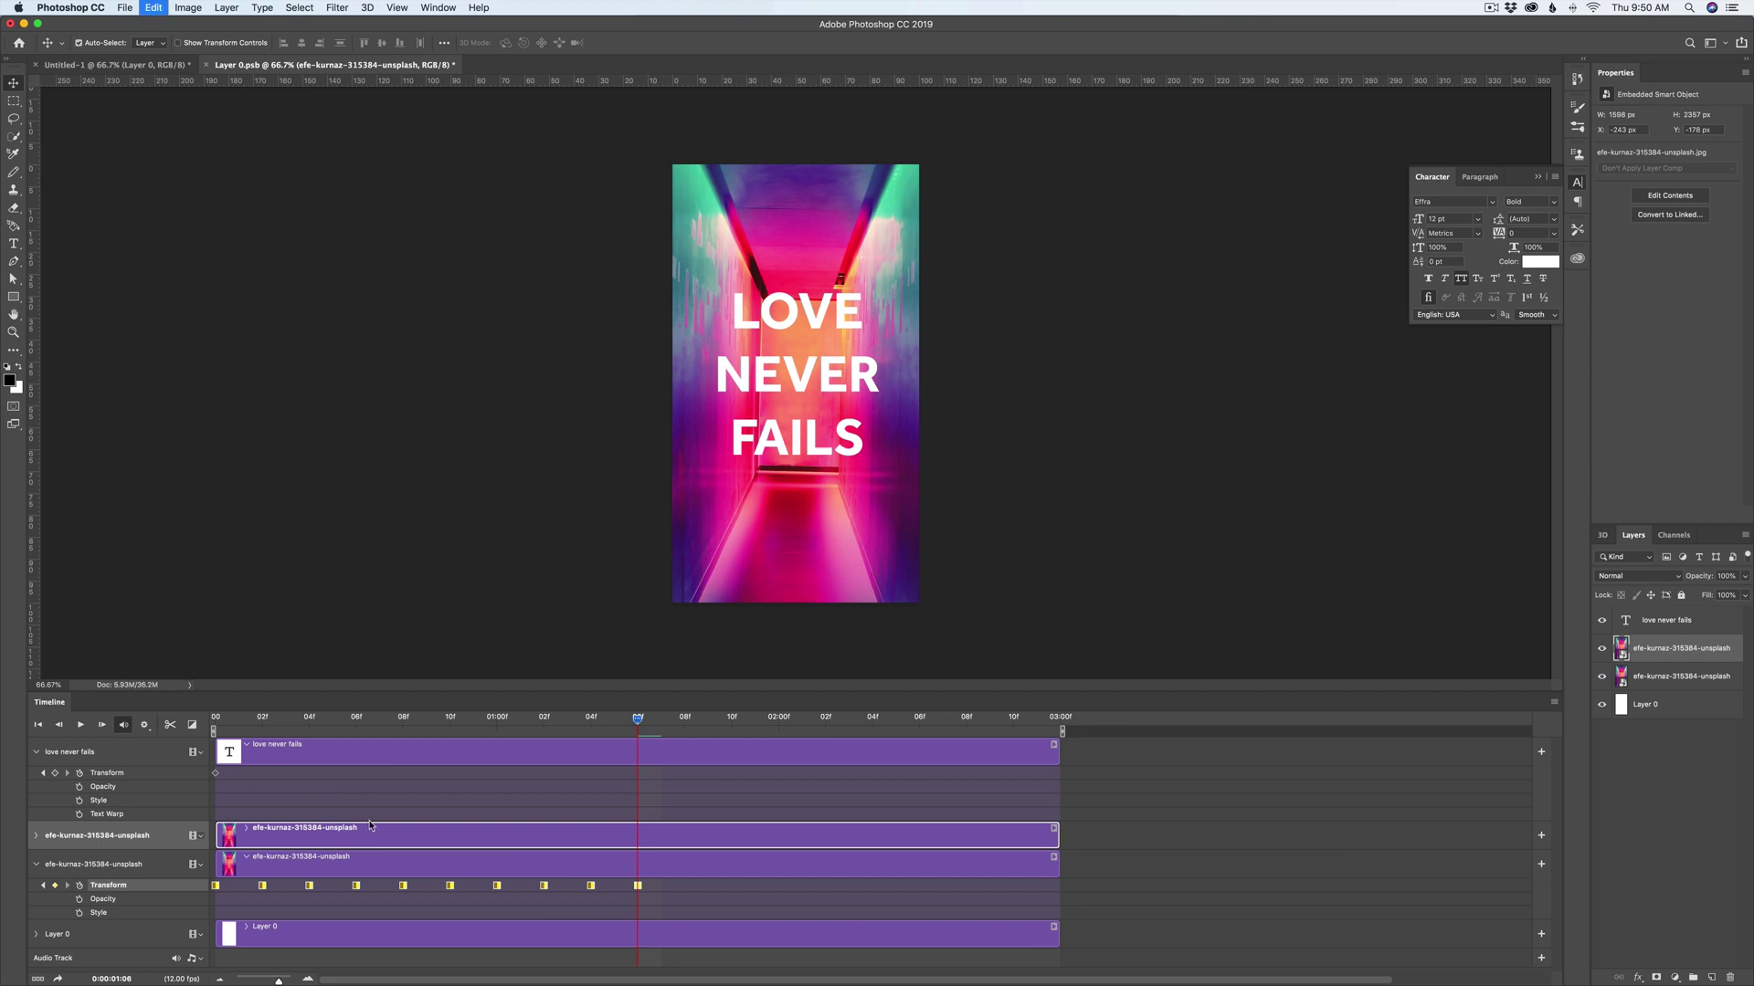
pyautogui.moveTo(668, 854); pyautogui.dragTo(190, 871)
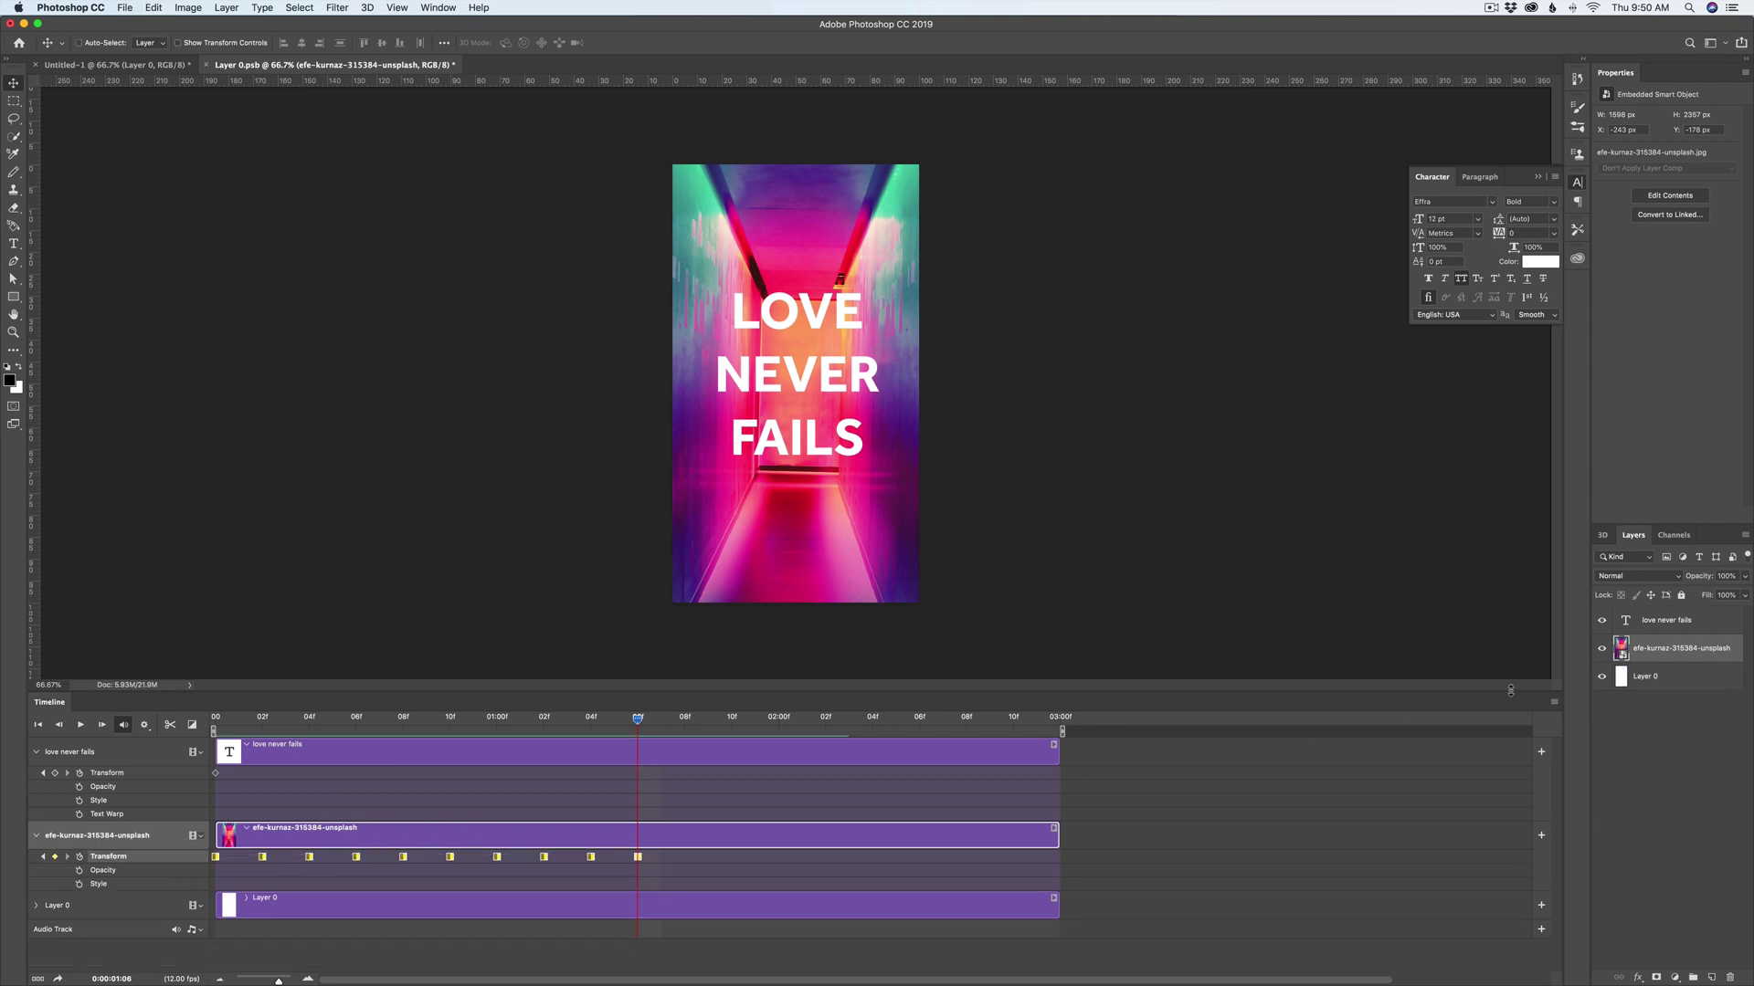
pyautogui.click(1551, 705)
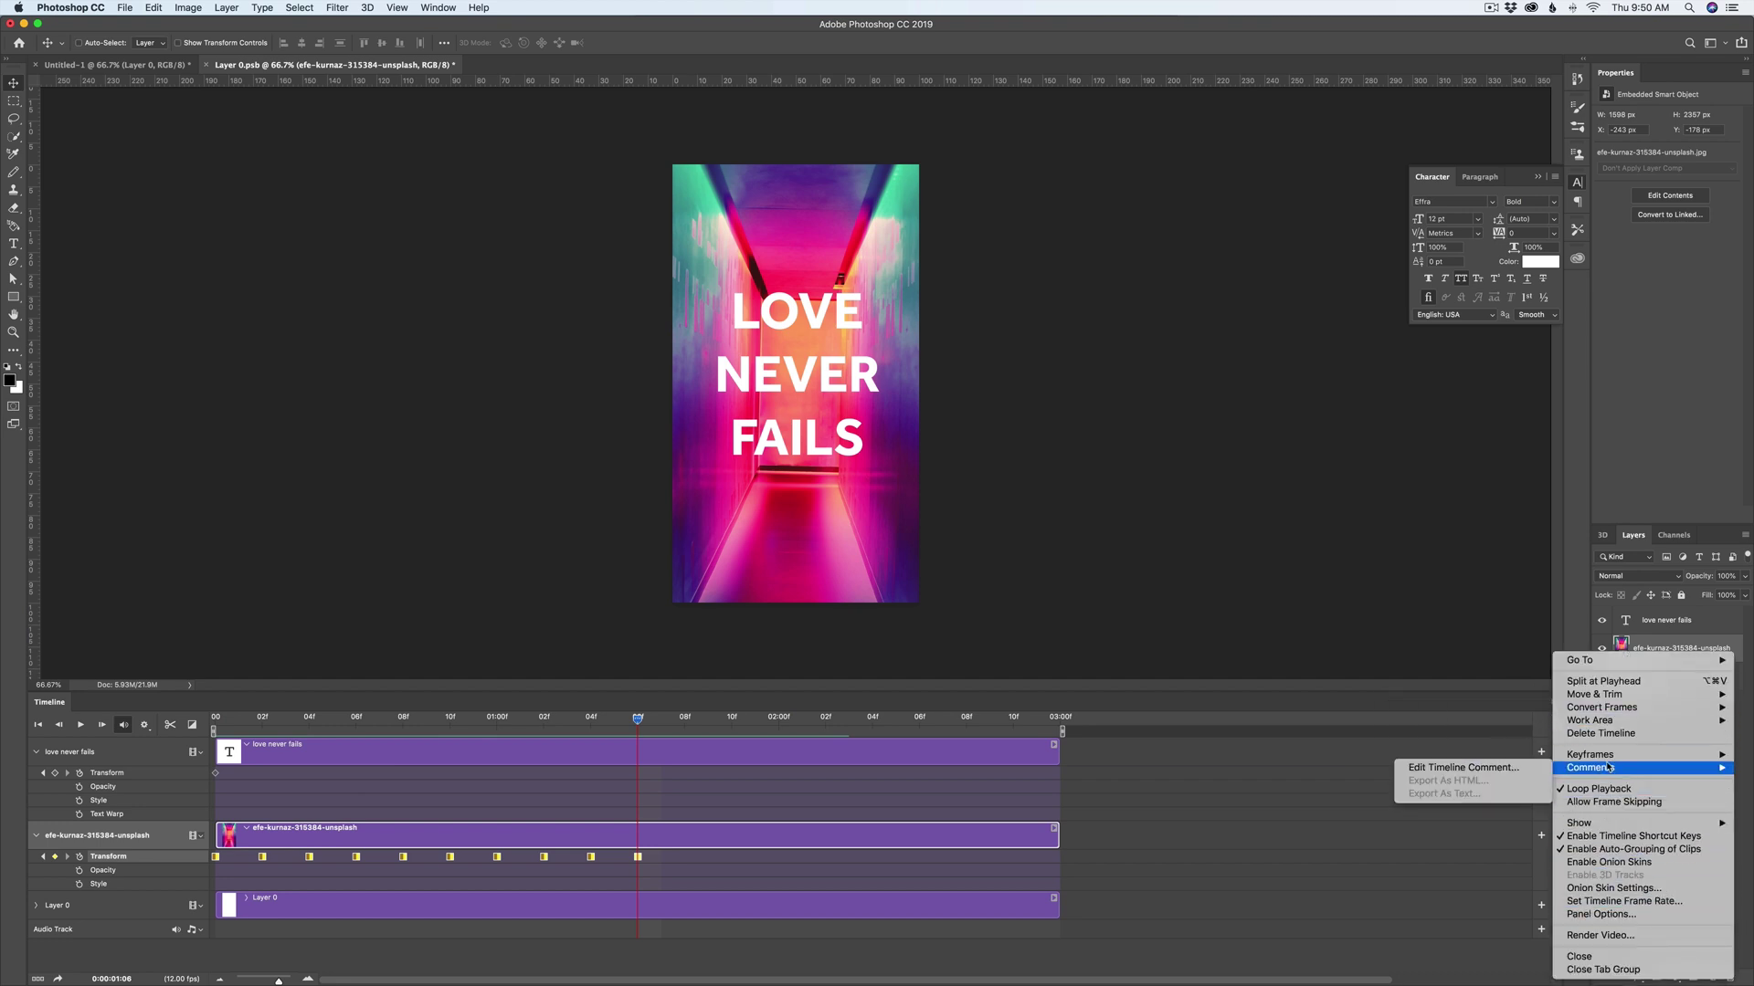
pyautogui.moveTo(1606, 757)
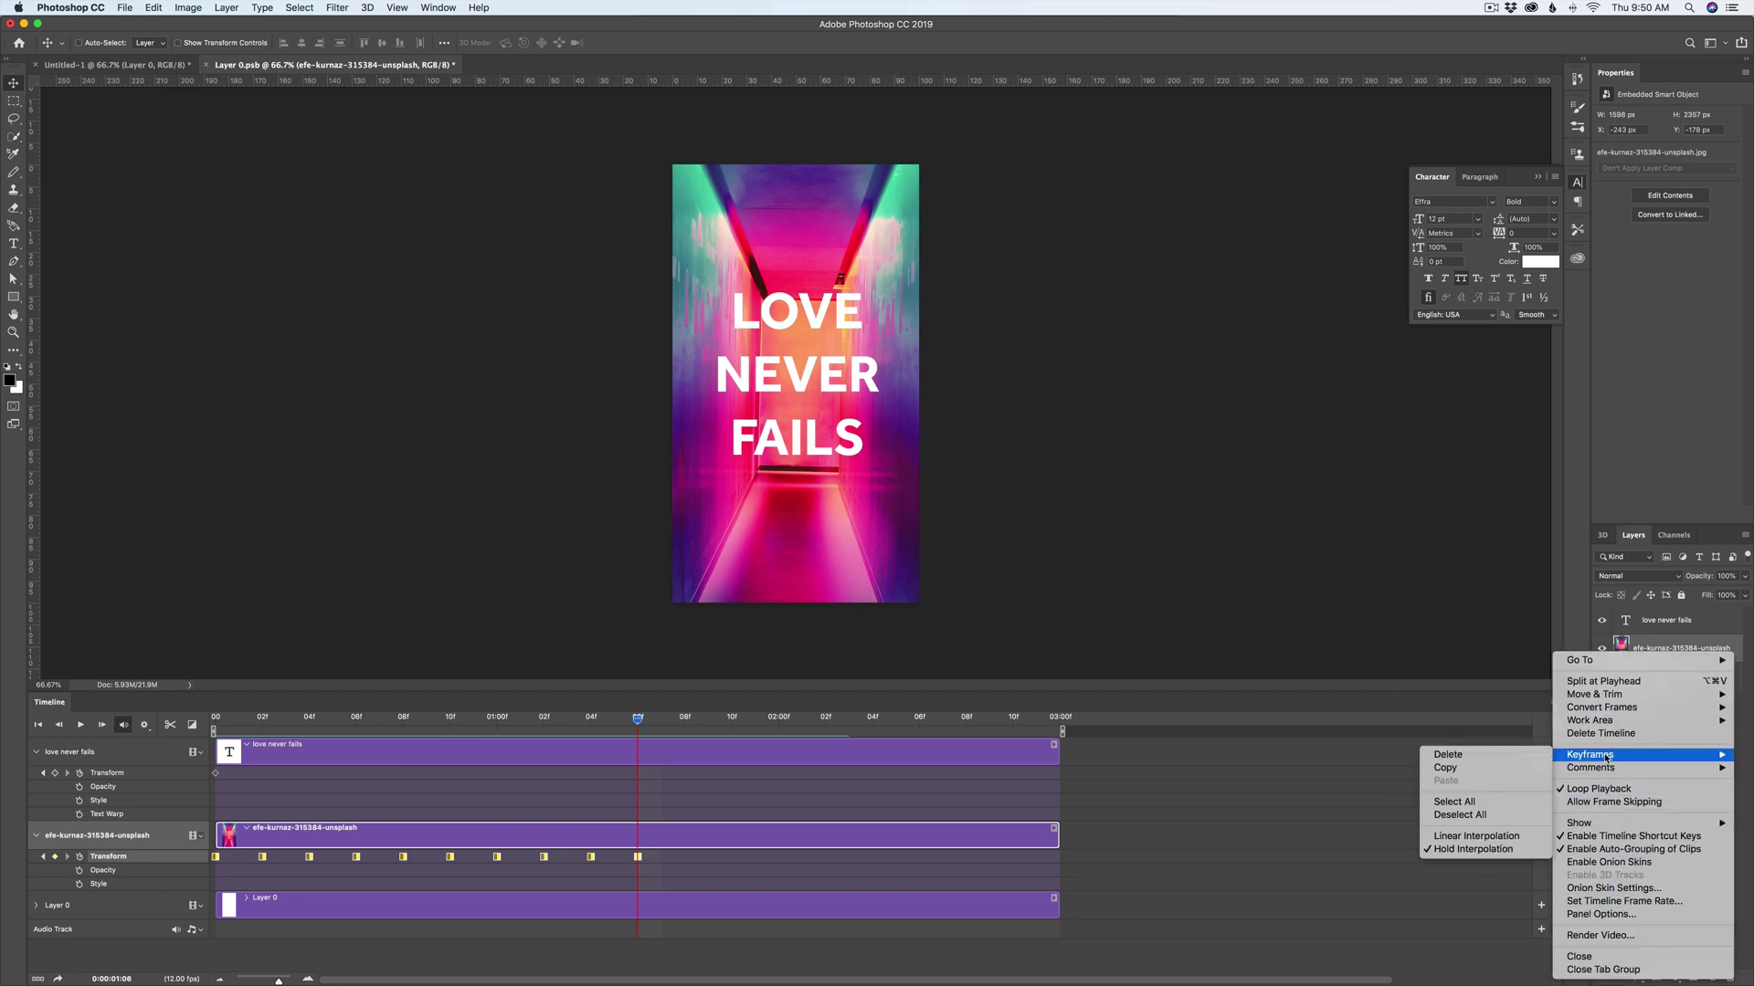
pyautogui.click(1452, 770)
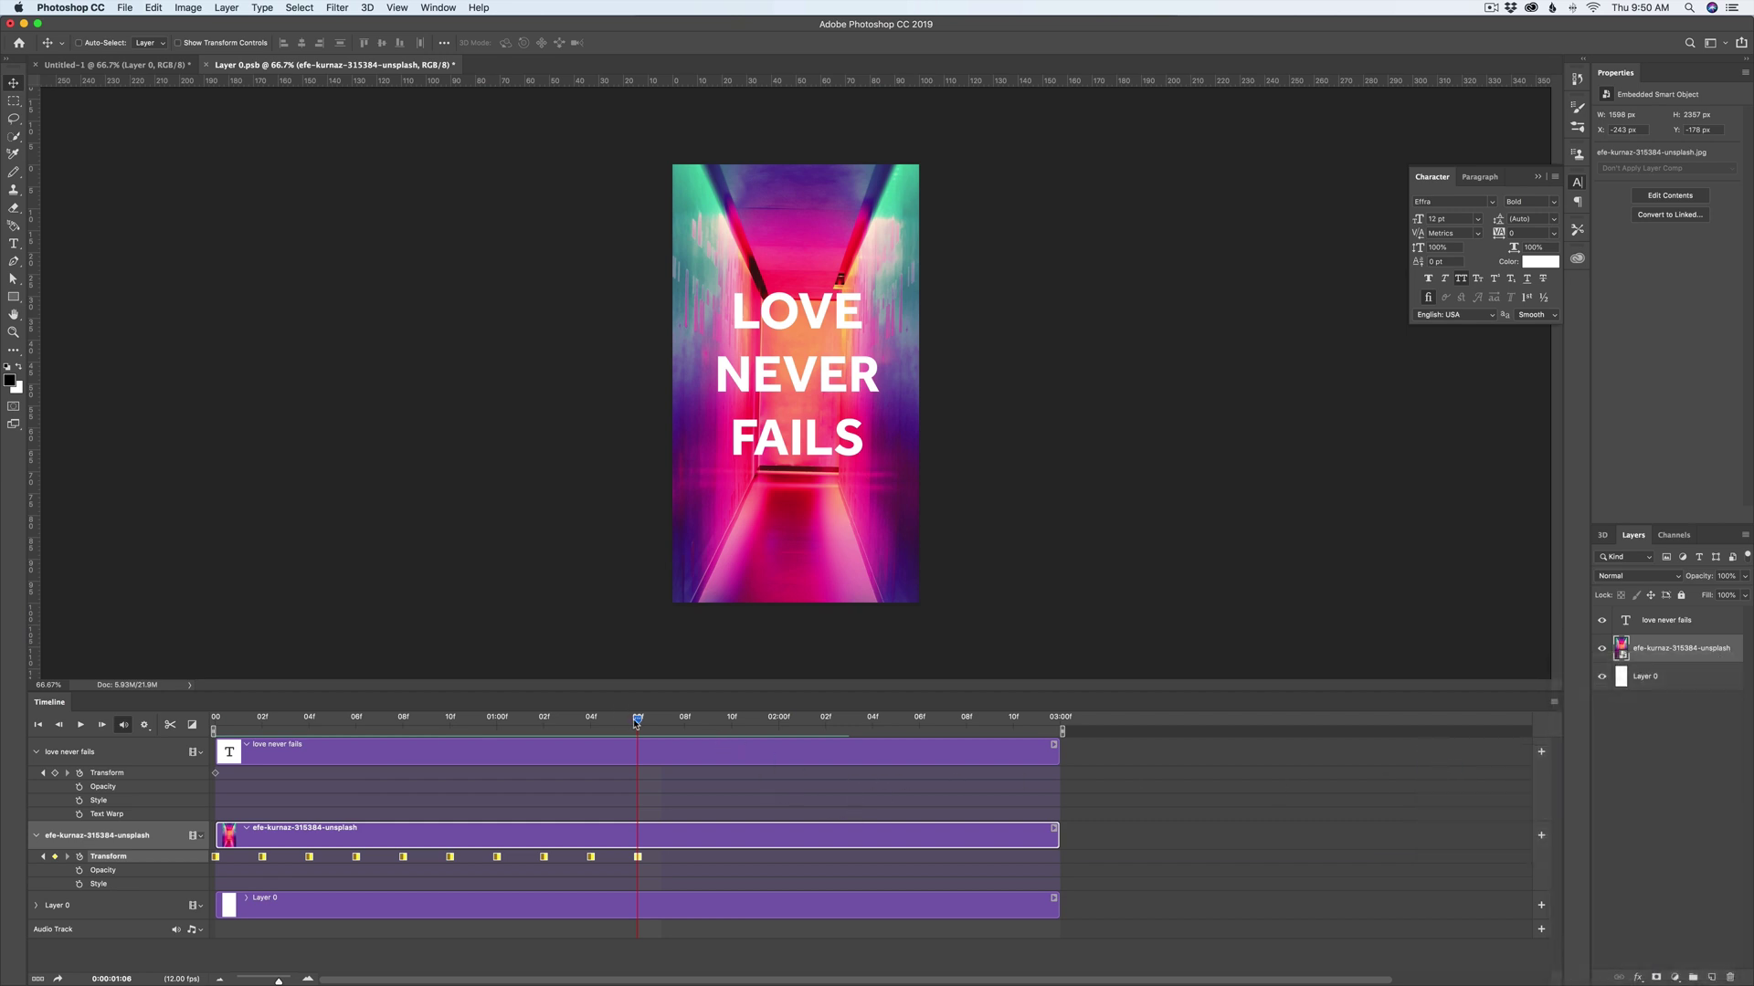
# Step: Paste the copied Transform keyframes at 0:00:01:08 and delete the last one beyond the 3-second end of the clip
pyautogui.moveTo(637, 722); pyautogui.dragTo(684, 722)
pyautogui.click(1554, 702)
pyautogui.moveTo(1608, 755)
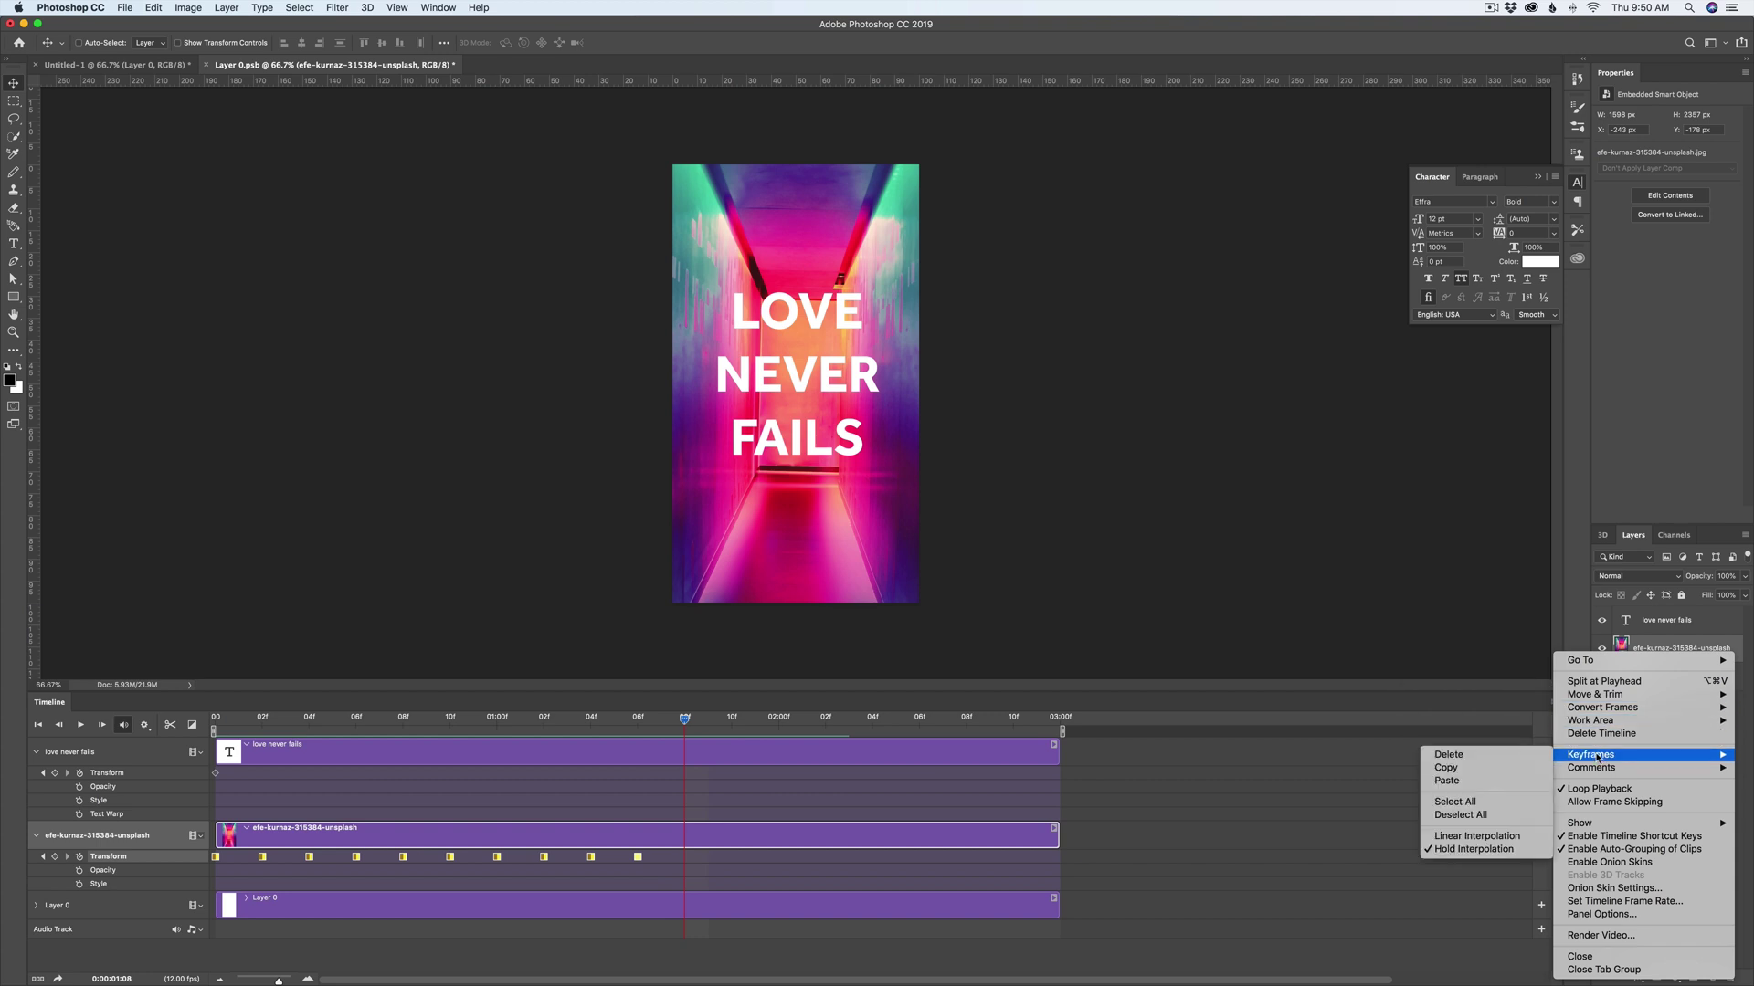
pyautogui.click(1466, 783)
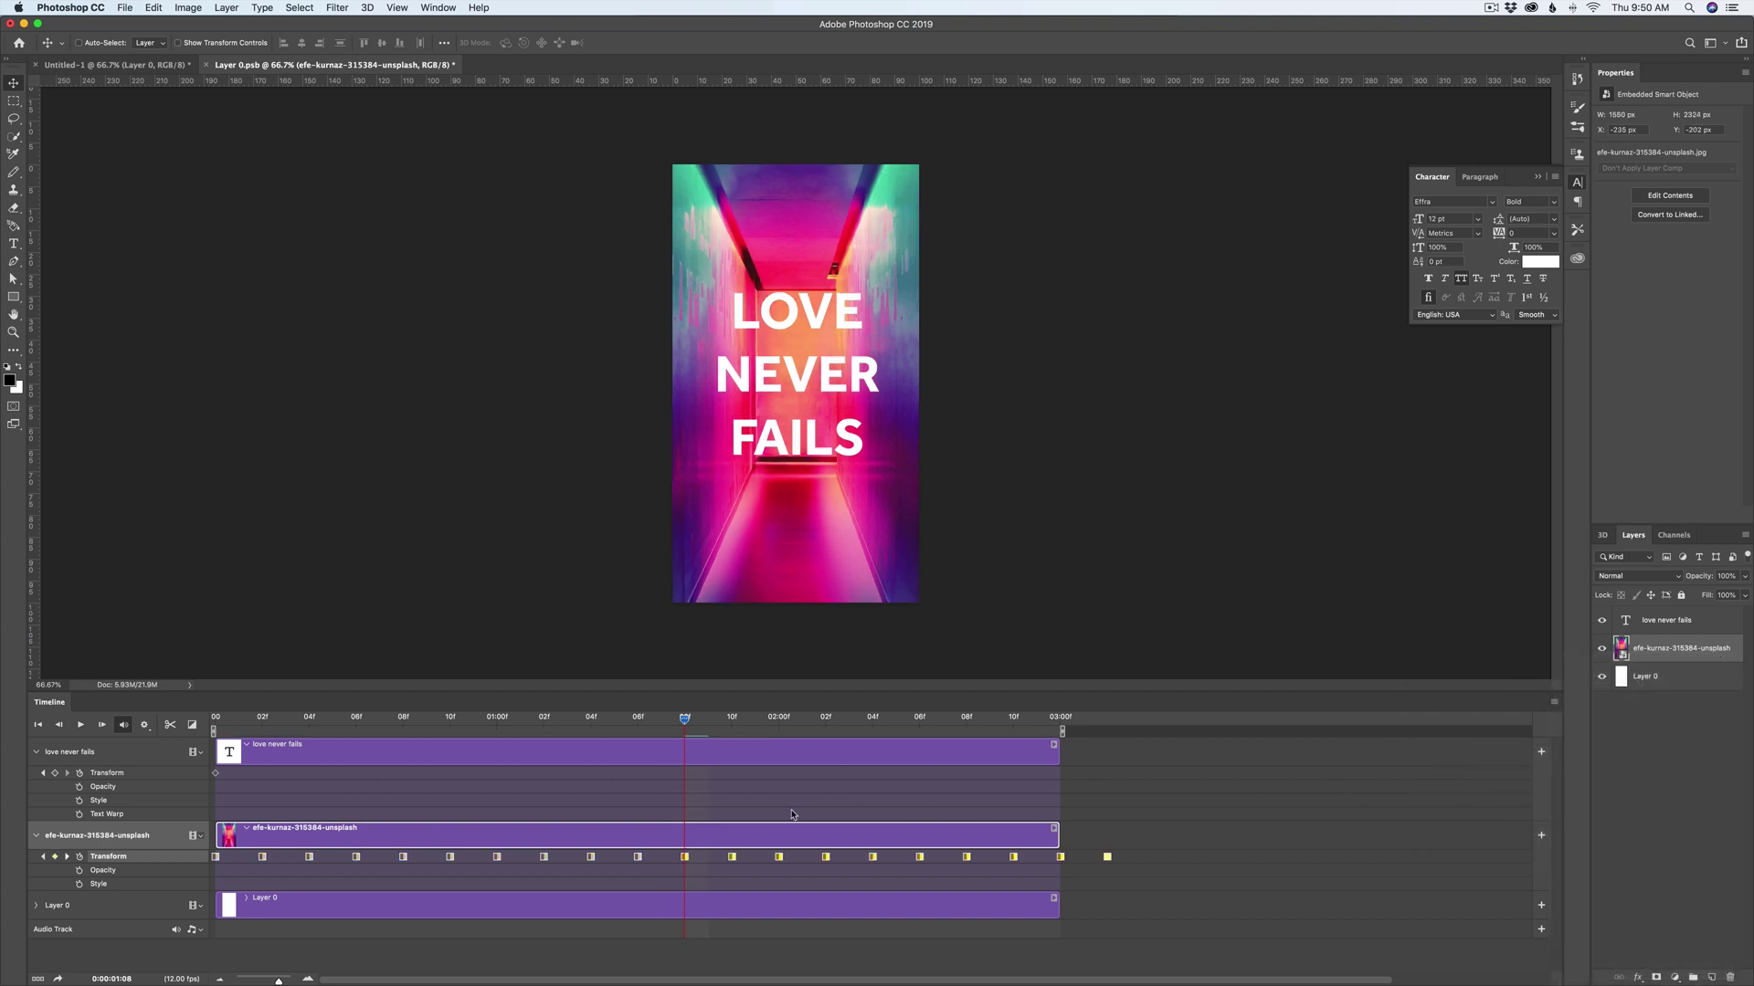
pyautogui.click(1134, 838)
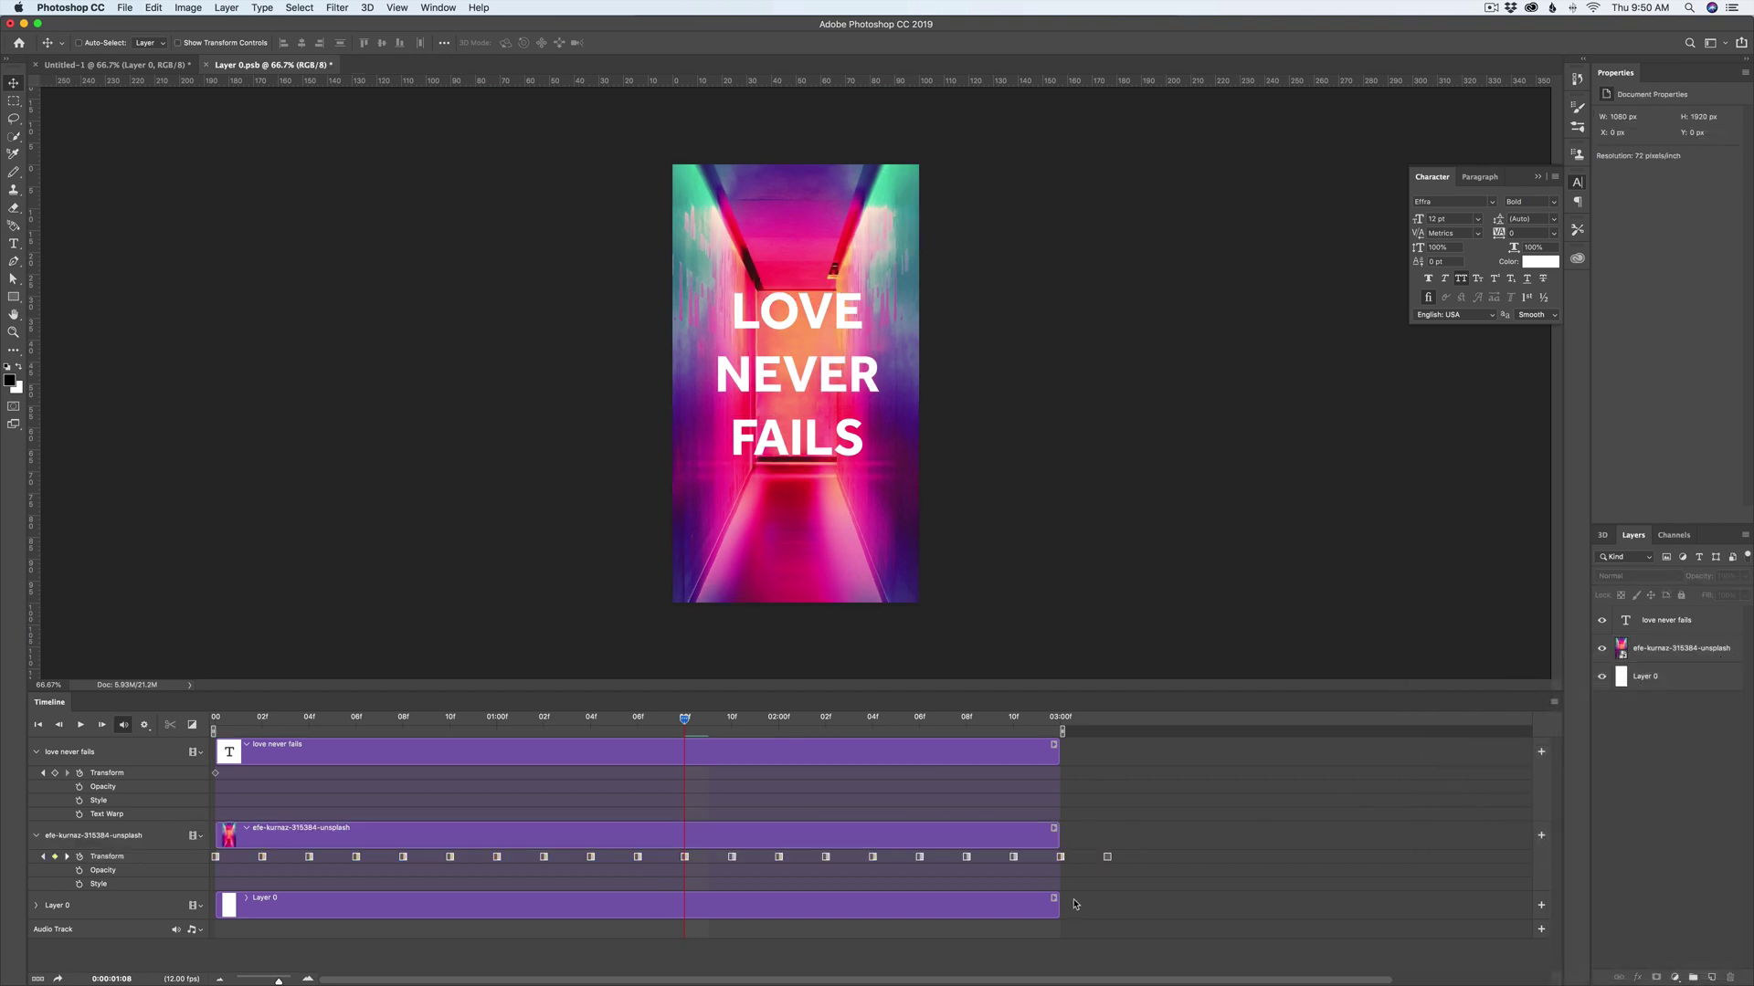
pyautogui.click(1108, 854)
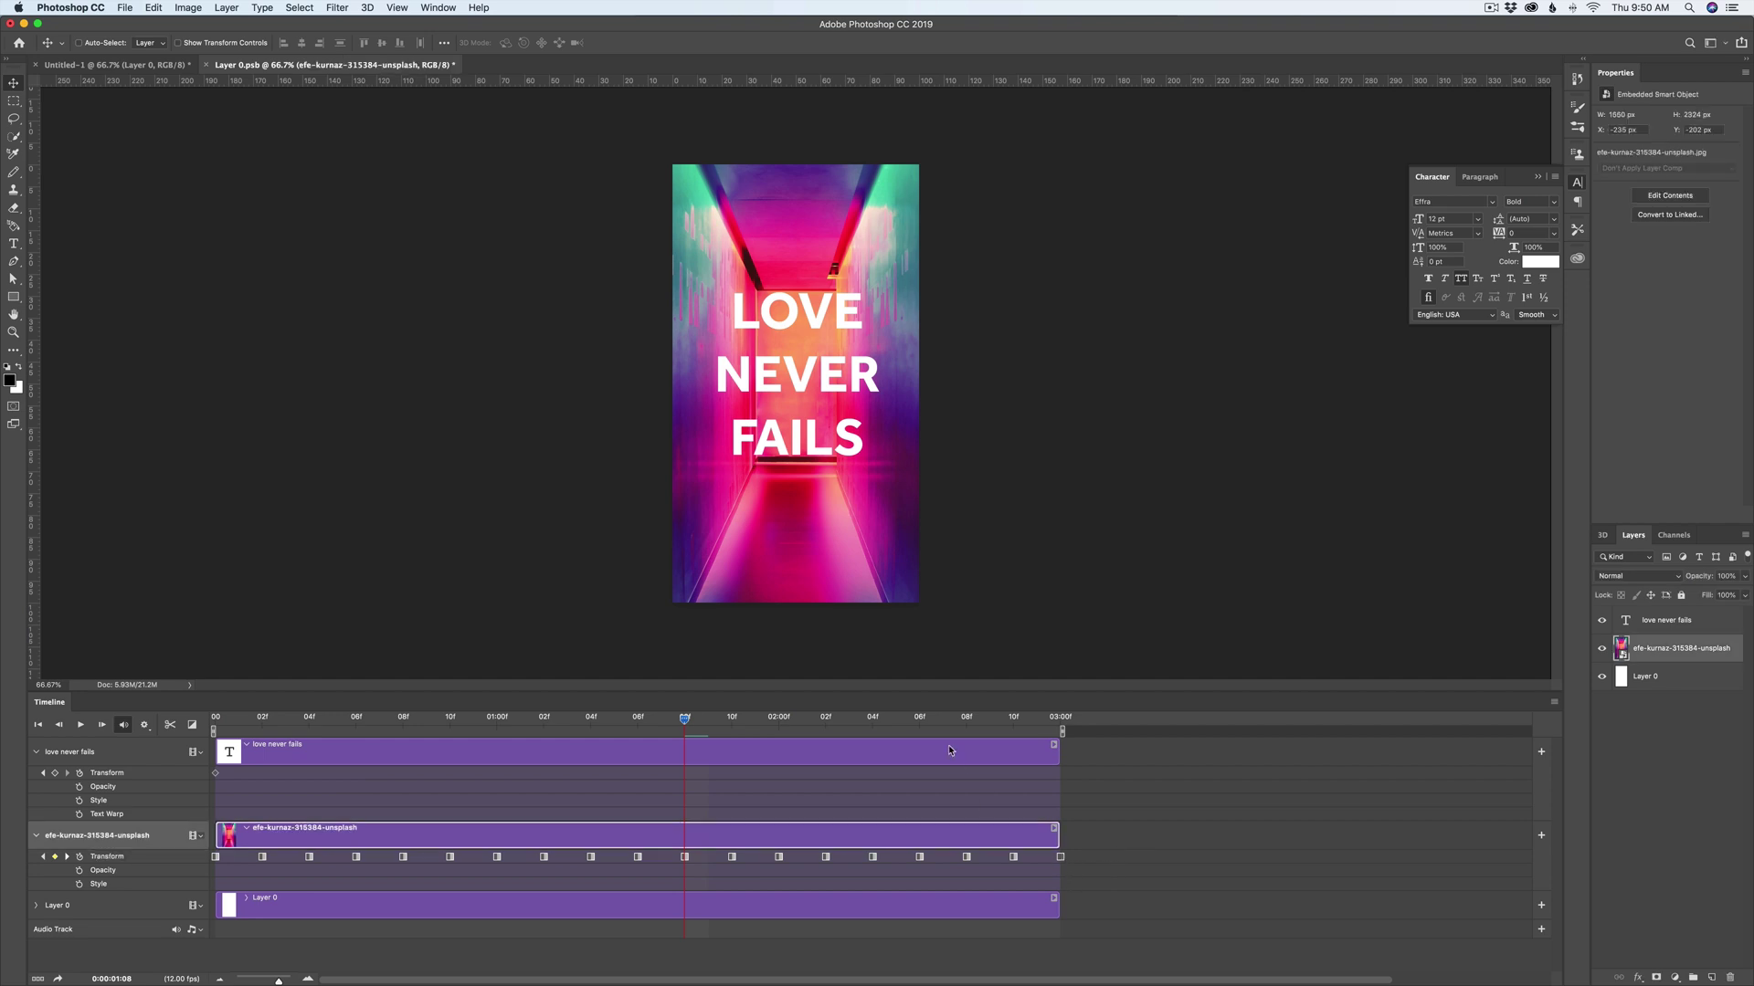
# Step: Preview the photo layer's repeated glitch motion and return the playhead to the start
pyautogui.press('space')
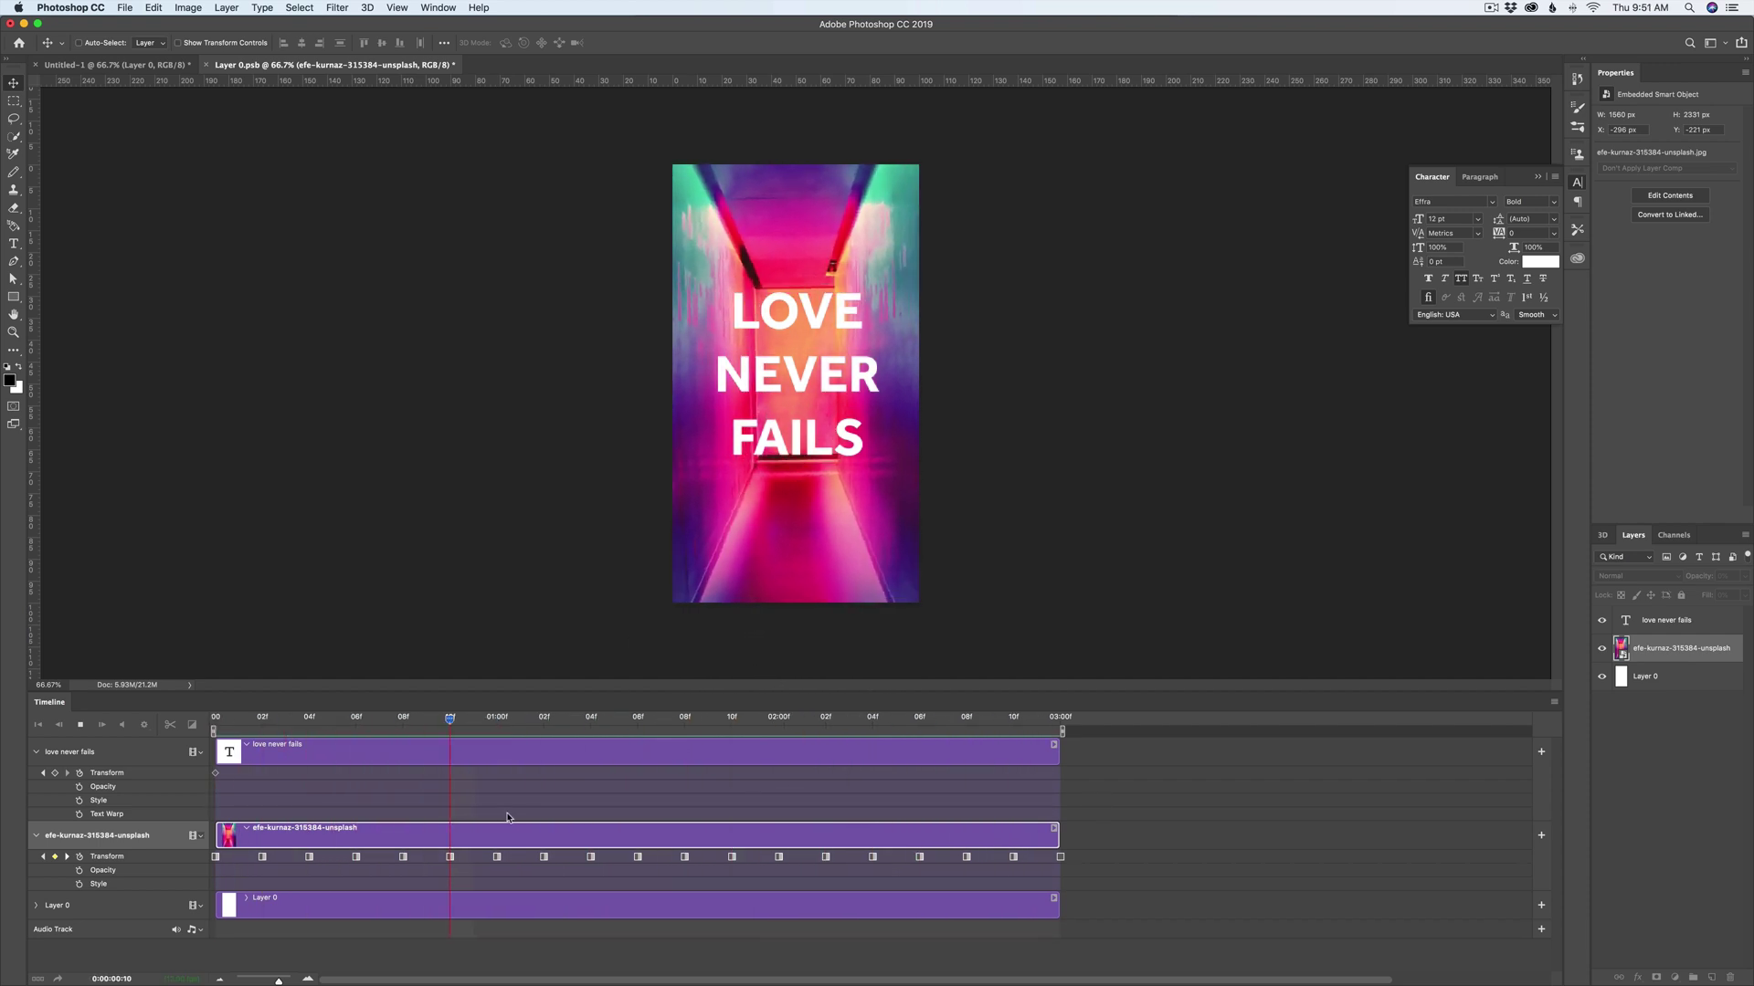
pyautogui.click(568, 720)
pyautogui.moveTo(568, 720); pyautogui.dragTo(216, 720)
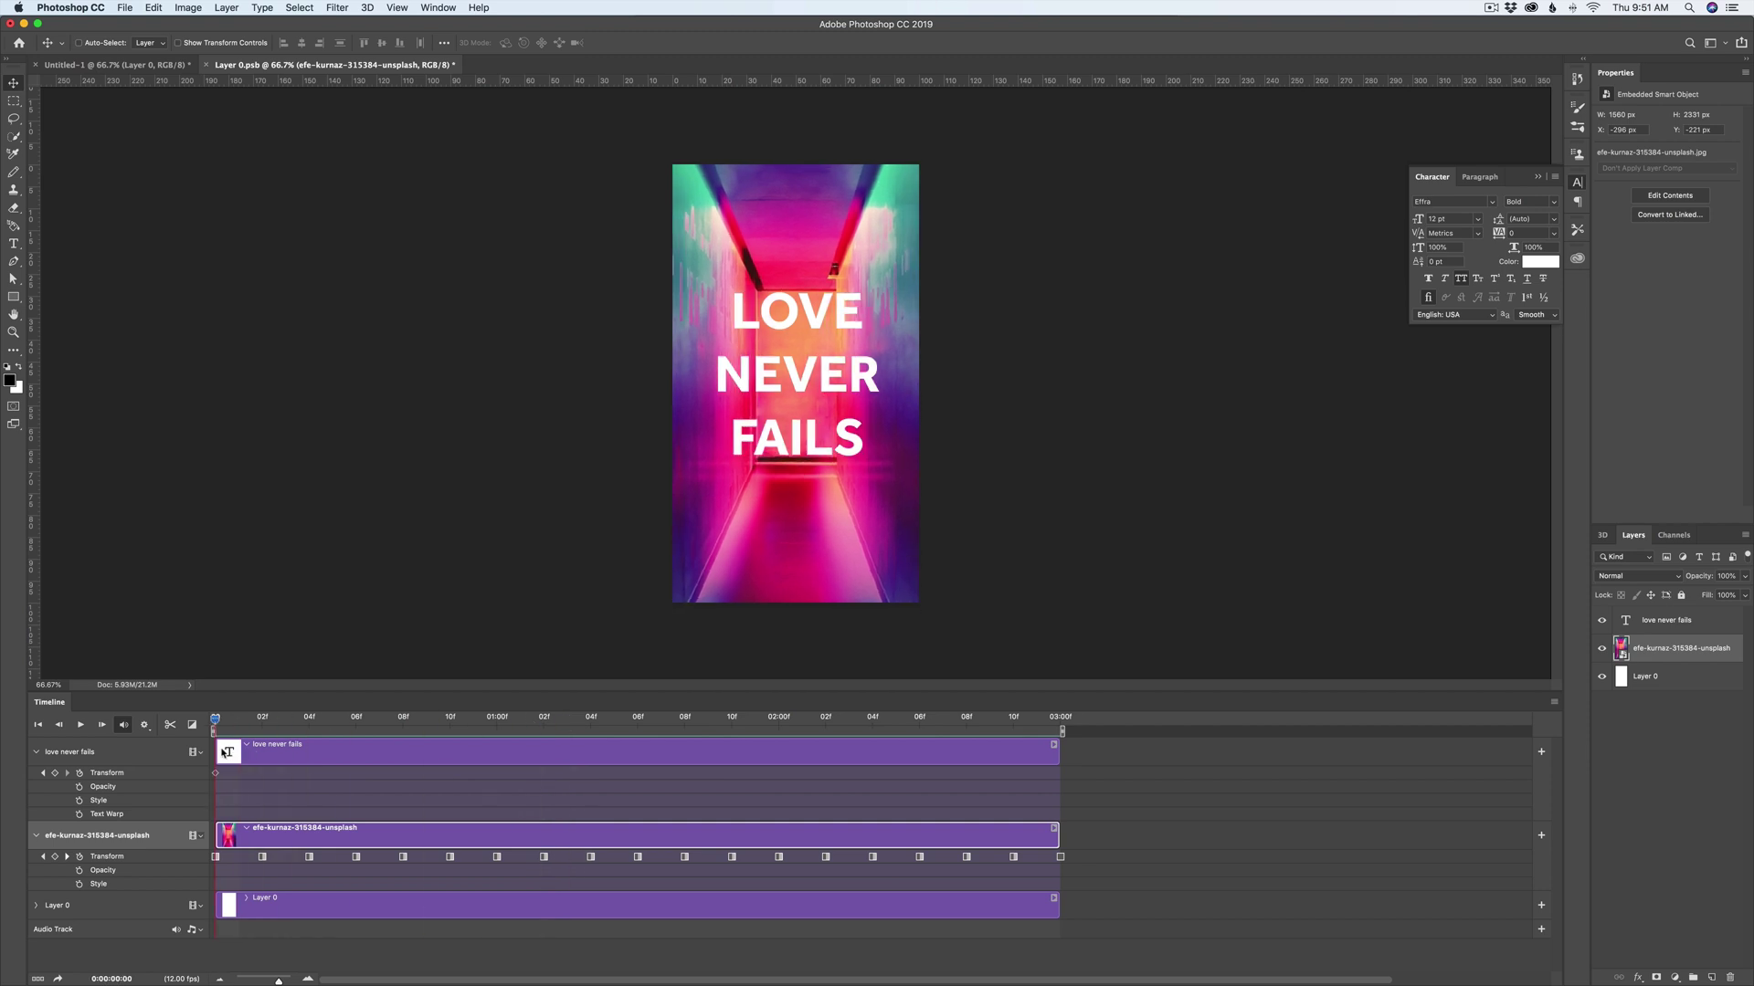
# Step: Free-transform the "love never fails" text layer at 0:00:00:02 to add an offset, slightly rotated Transform keyframe
pyautogui.click(261, 723)
pyautogui.click(272, 749)
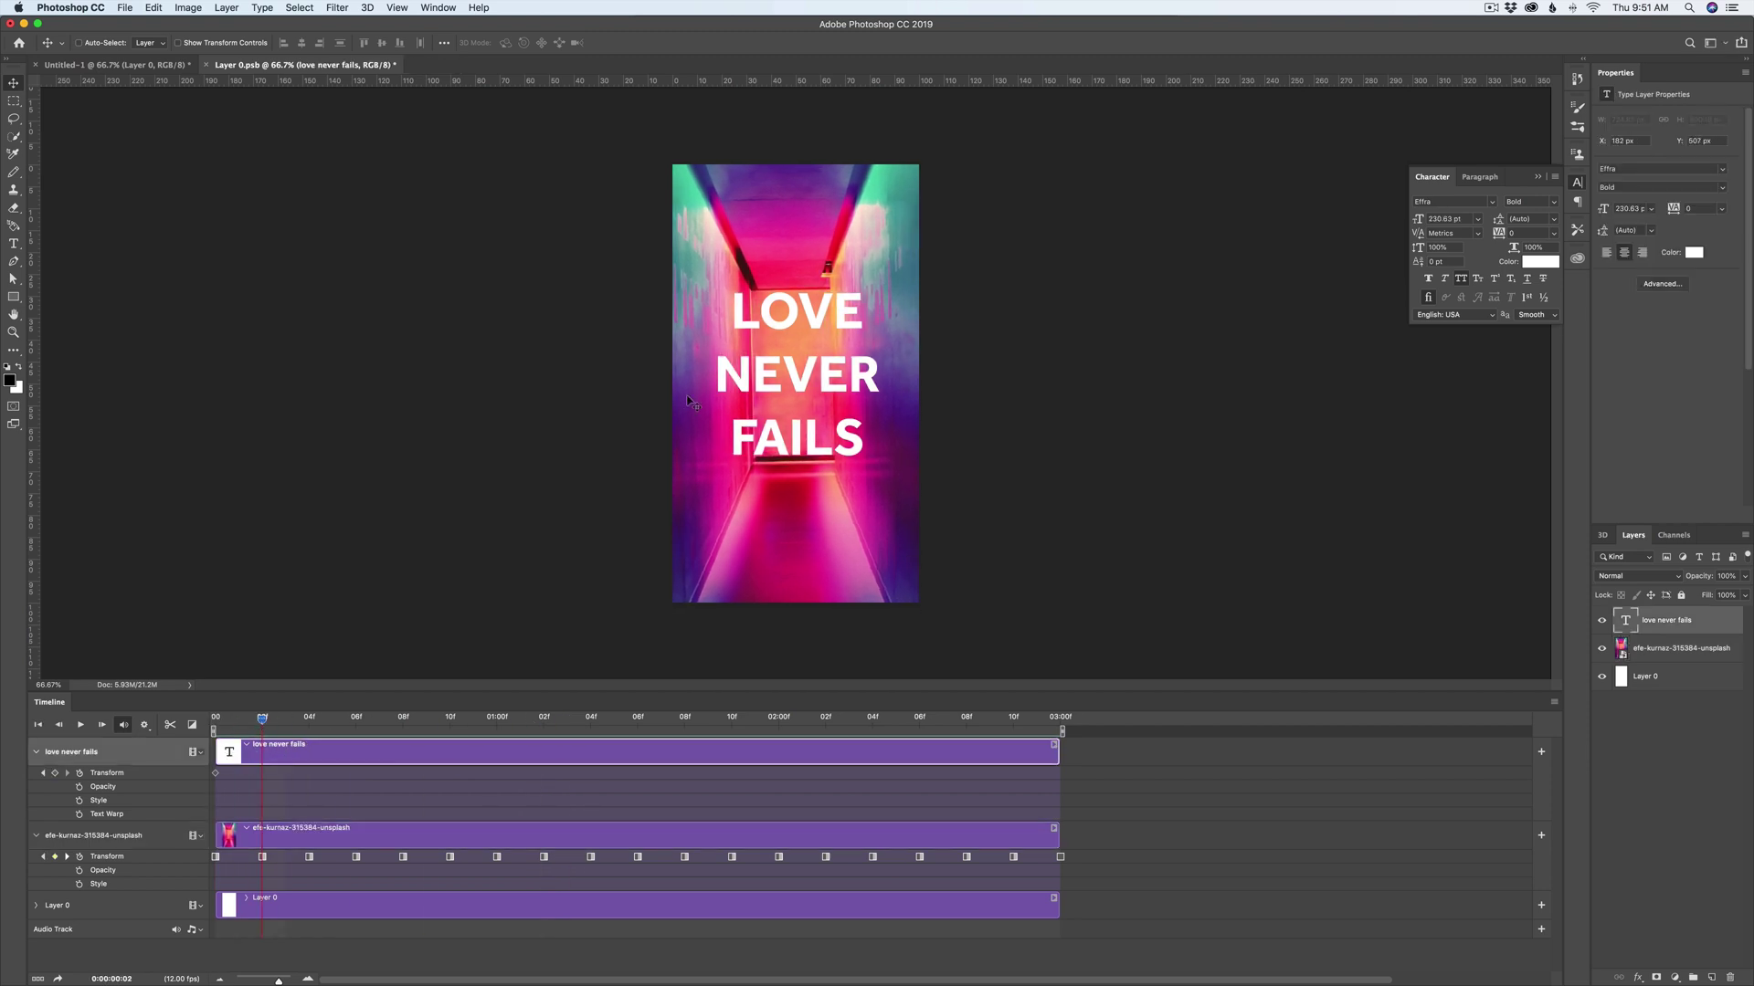
pyautogui.press('super+t')
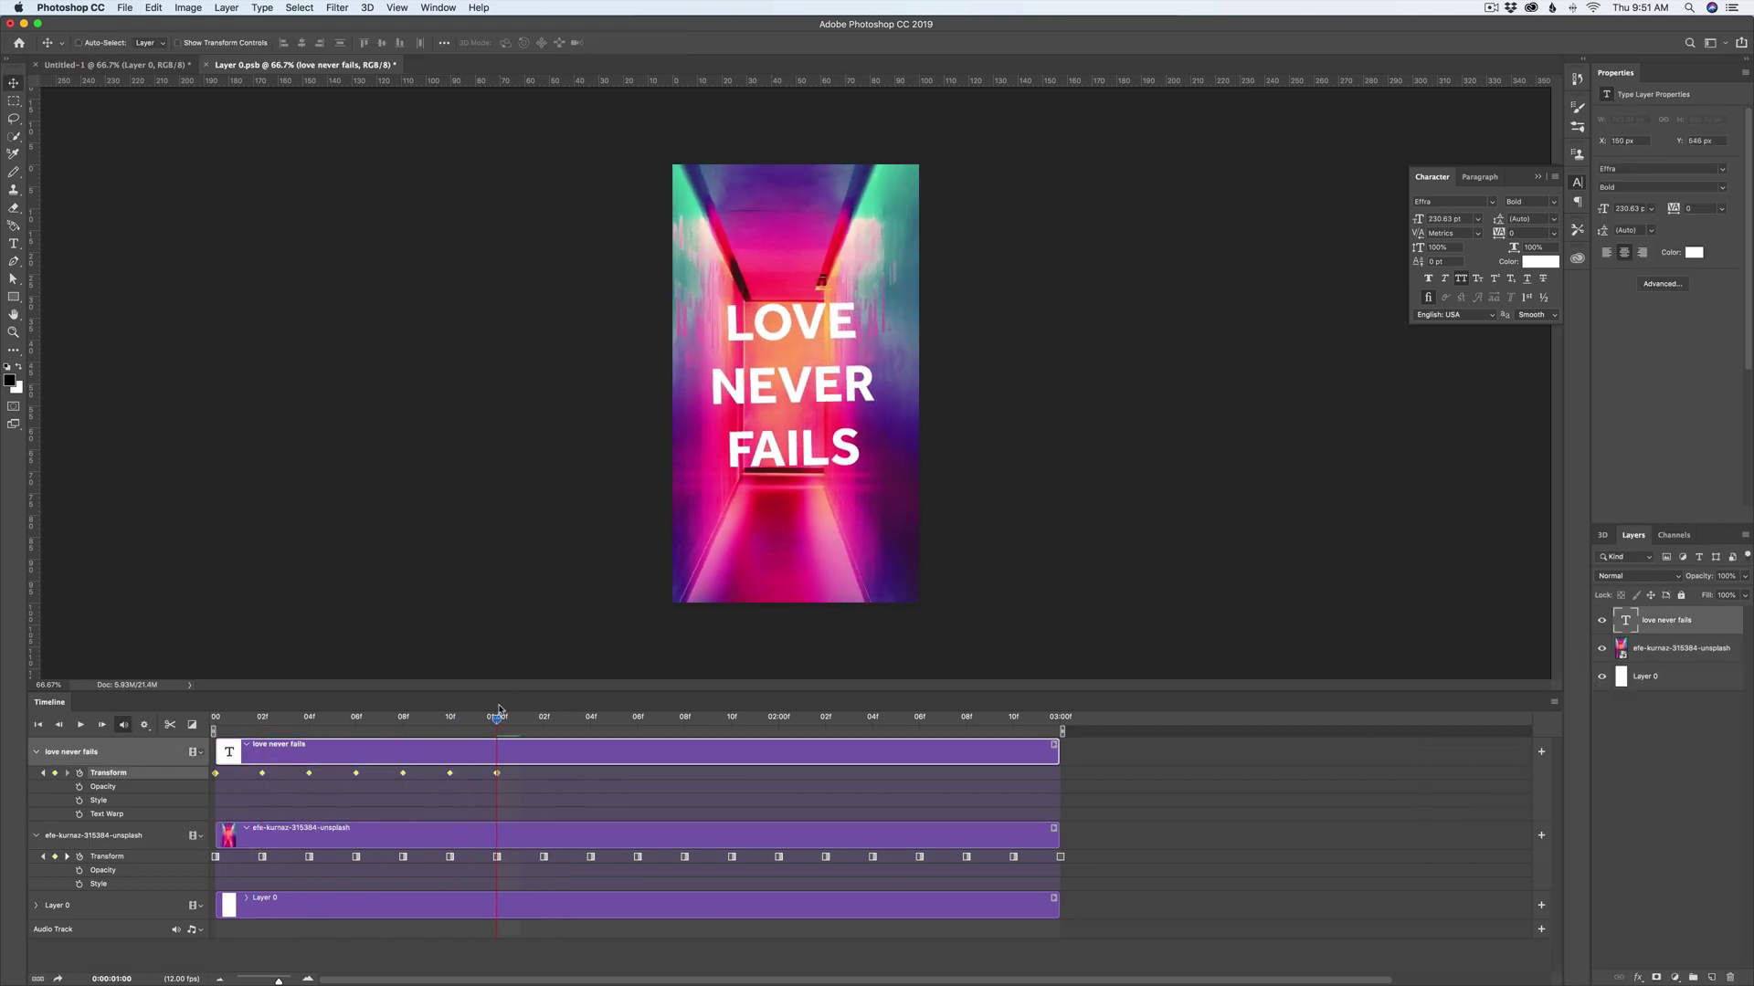
# Step: Copy and paste the text layer's Transform keyframes to fill the 3-second clip, and preview the text's motion
pyautogui.click(1554, 701)
pyautogui.moveTo(1598, 755)
pyautogui.click(1449, 781)
pyautogui.press('space')
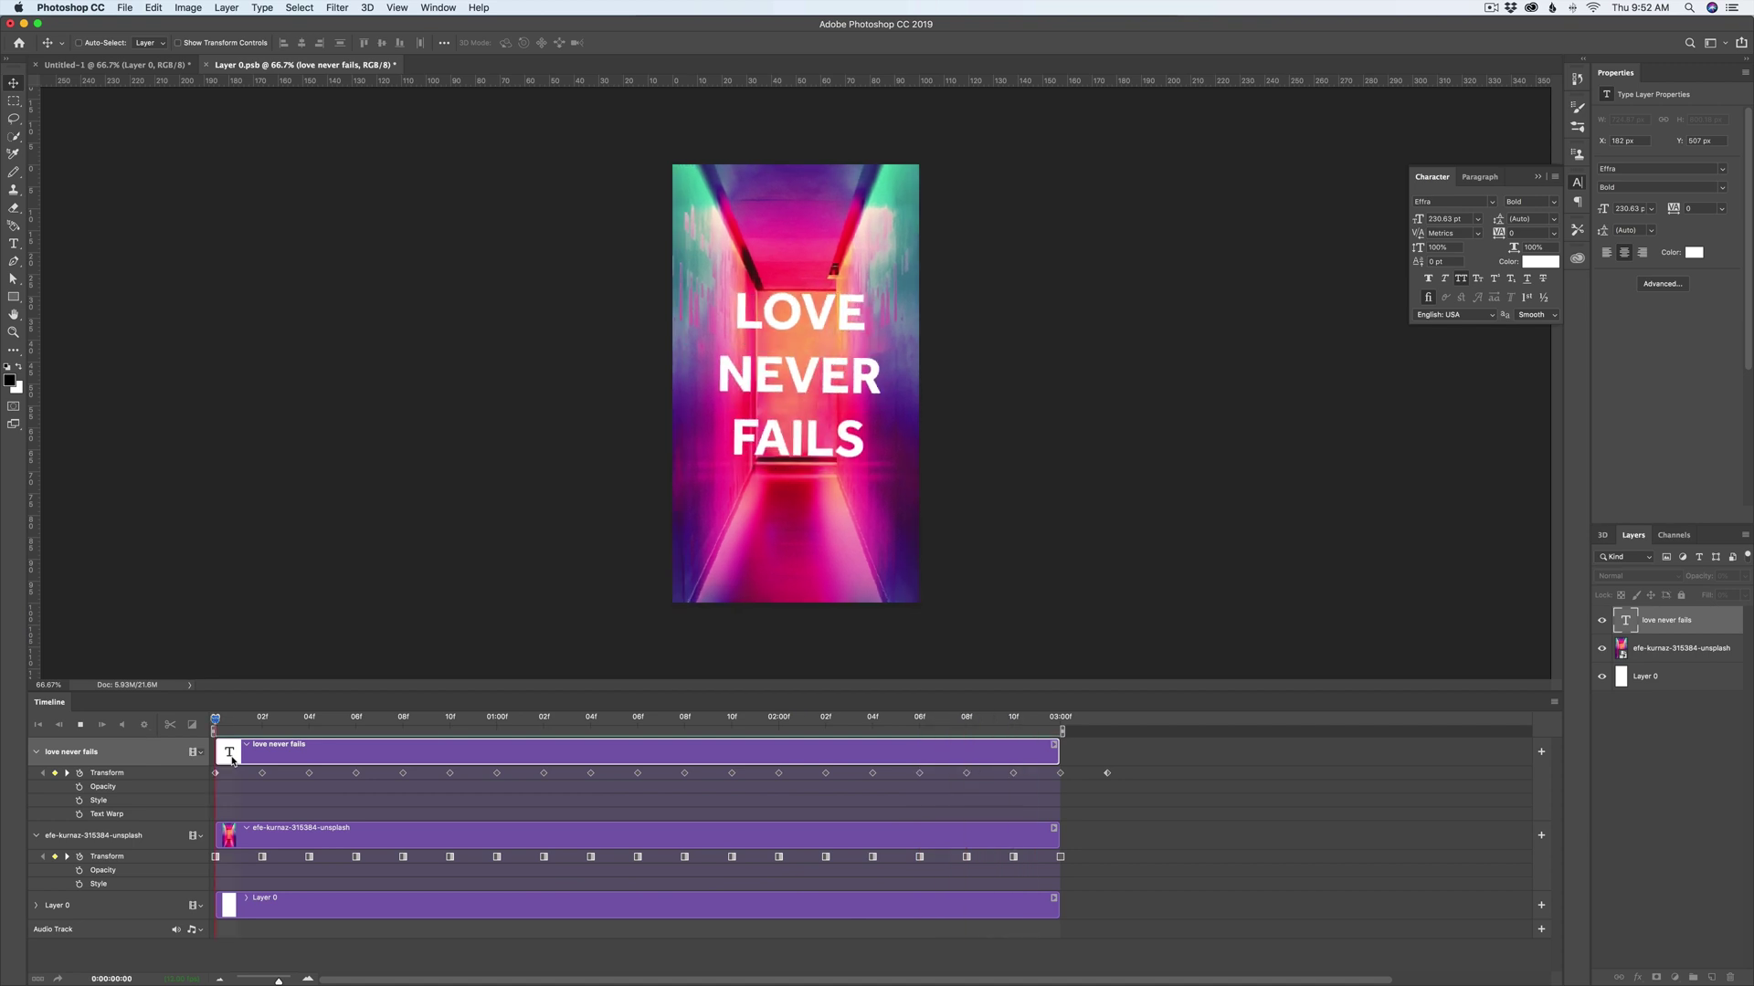
pyautogui.press('space')
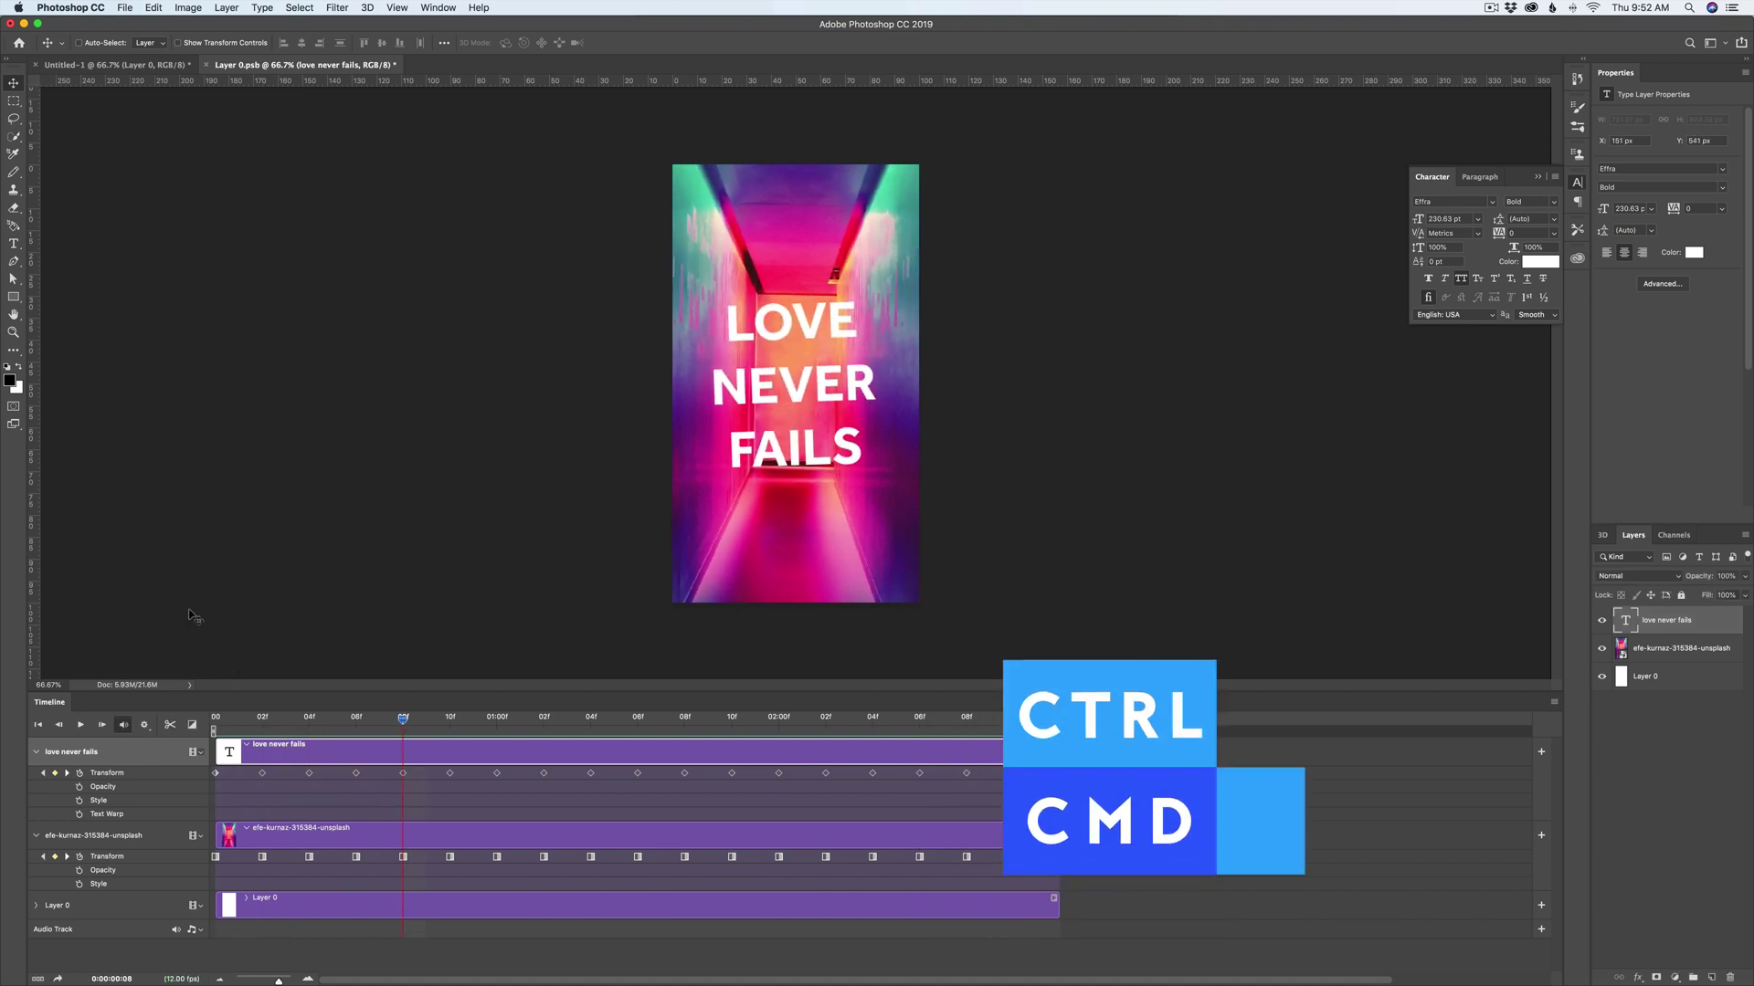
# Step: Save the smart object's contents in Layer 0.psb and switch back to the Untitled-1 document
pyautogui.press('super+s')
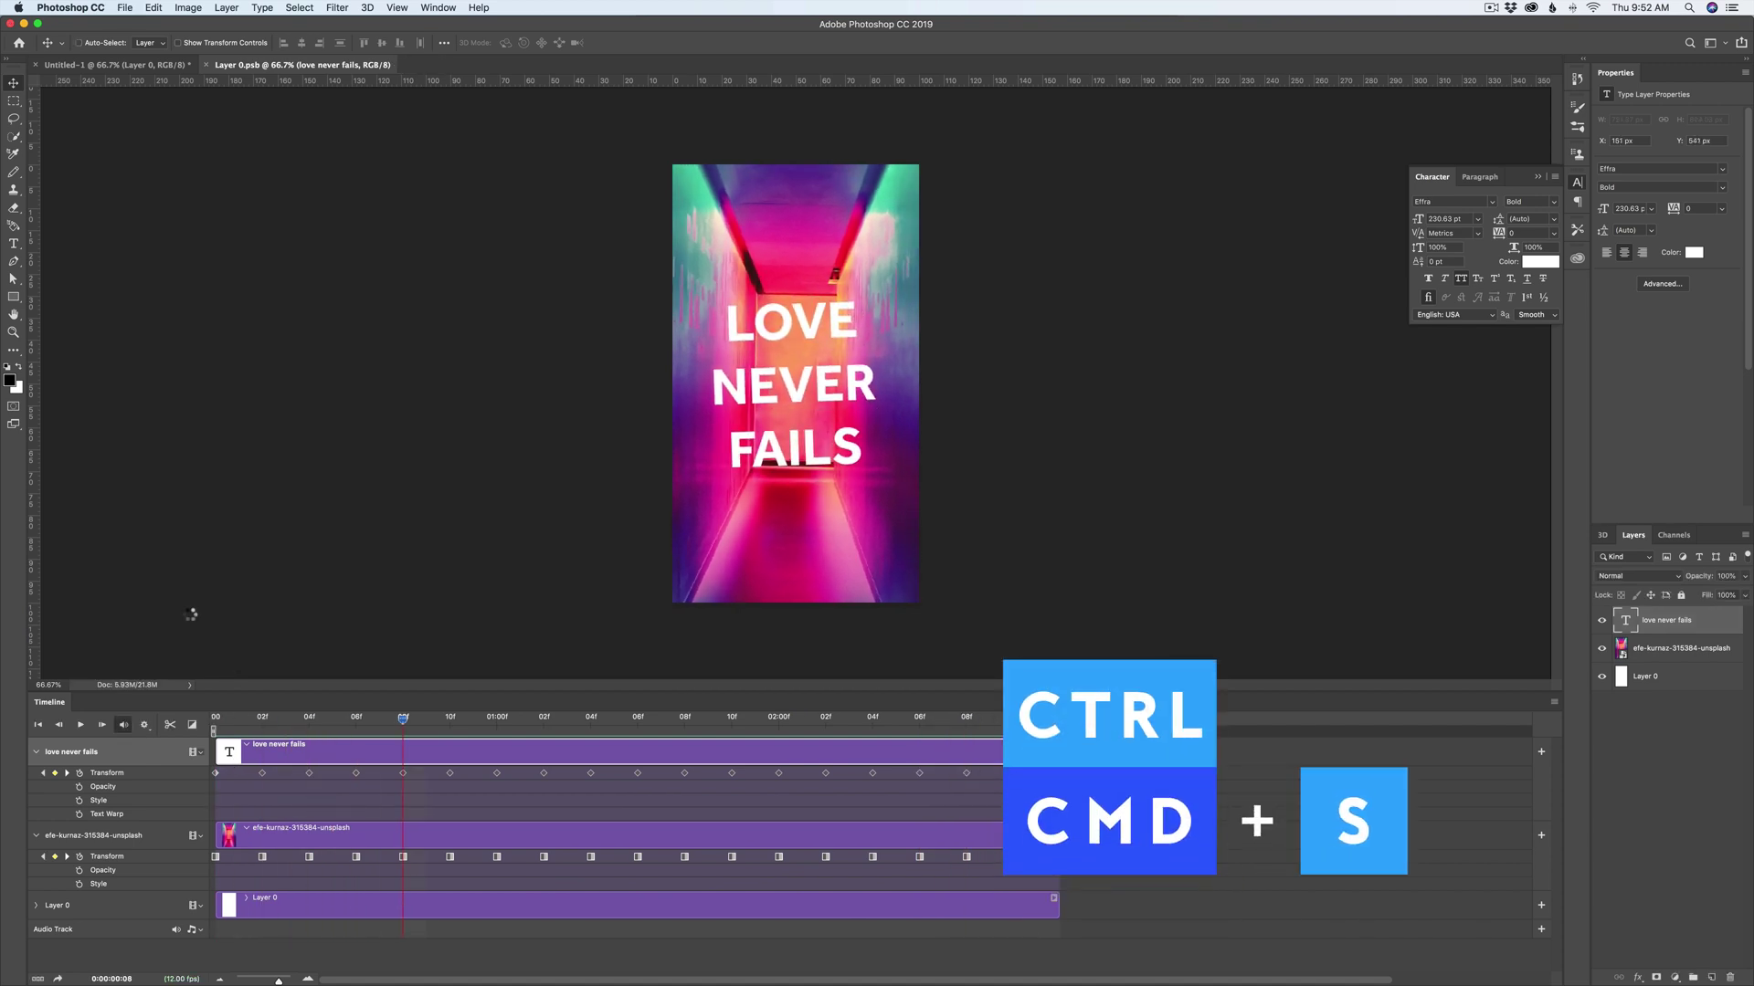
pyautogui.click(196, 67)
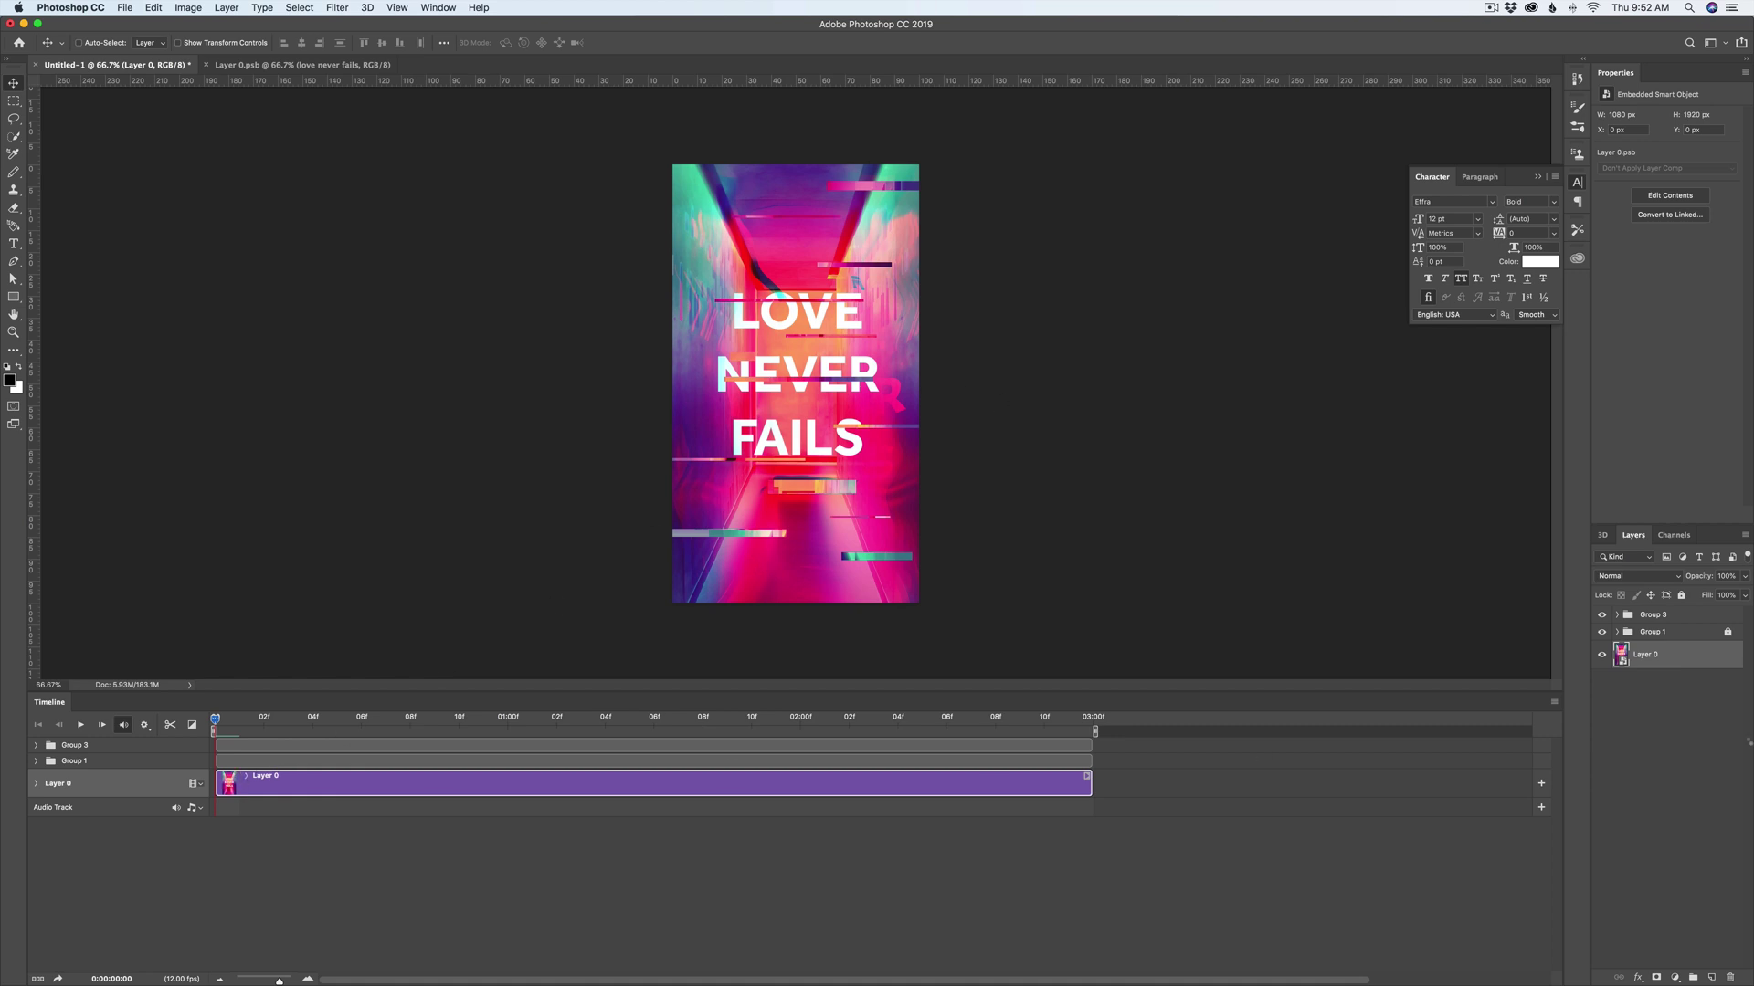
# Step: Play the complete glitch animation in the main document, returning to the first frame to replay it
pyautogui.press('space')
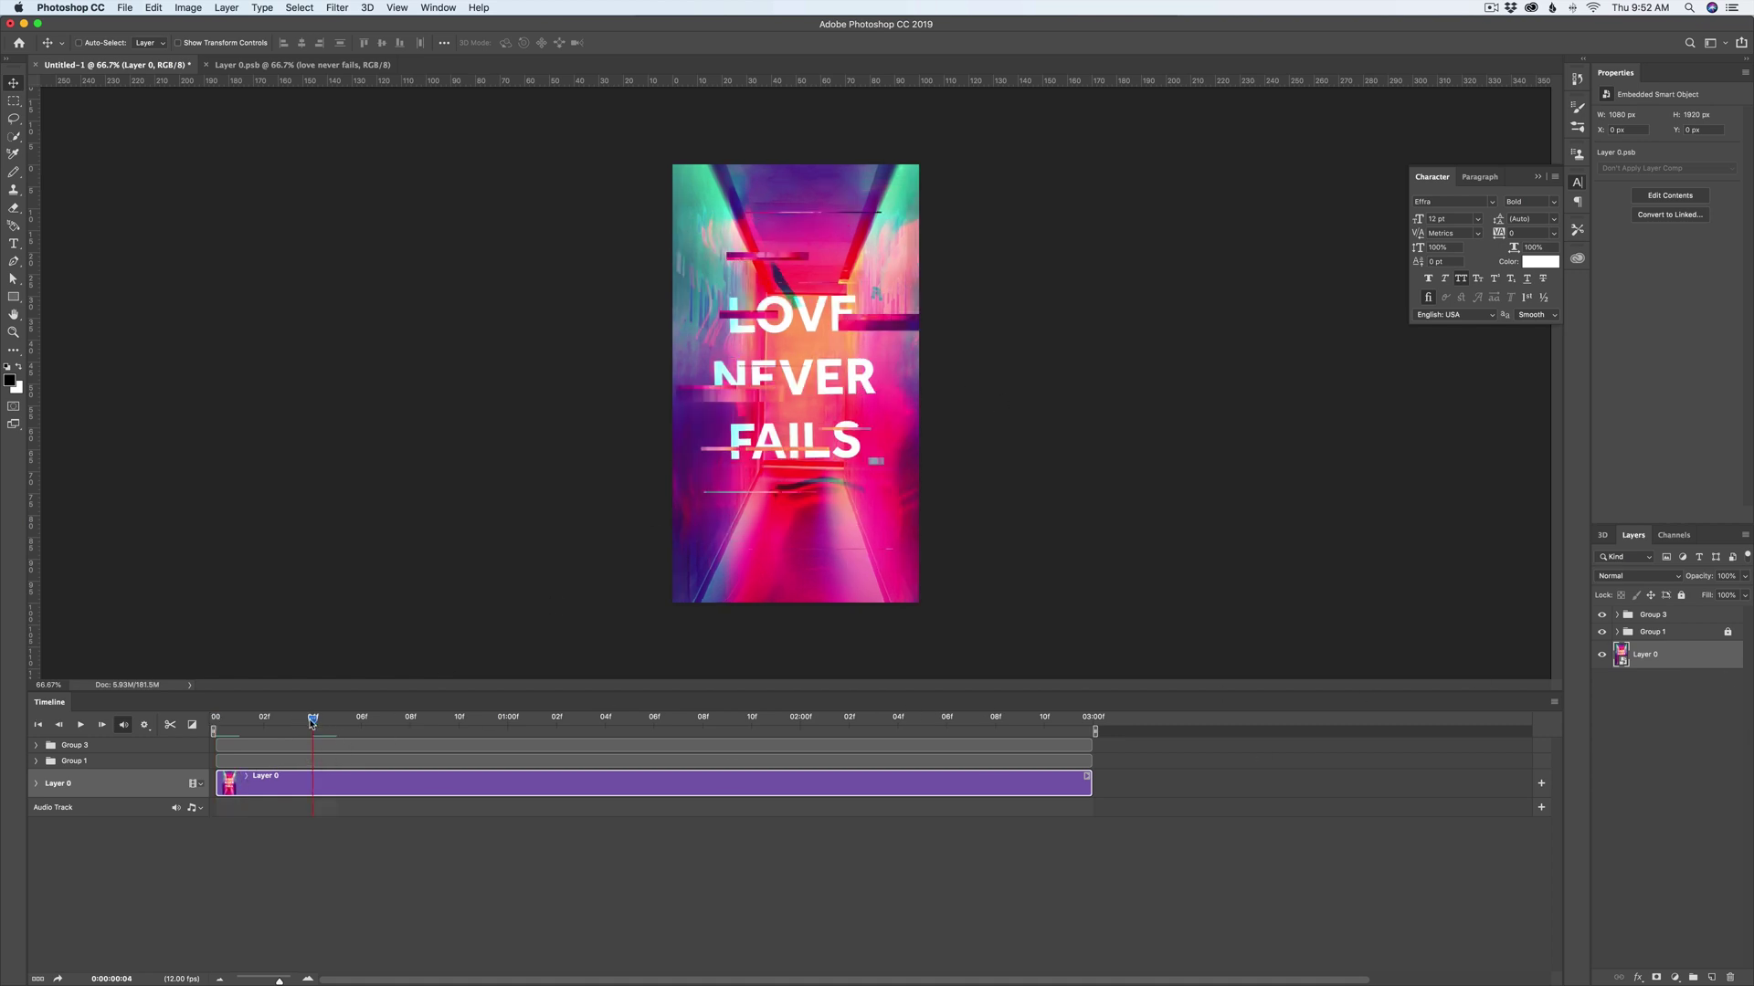
pyautogui.moveTo(193, 728); pyautogui.dragTo(191, 728)
pyautogui.press('space')
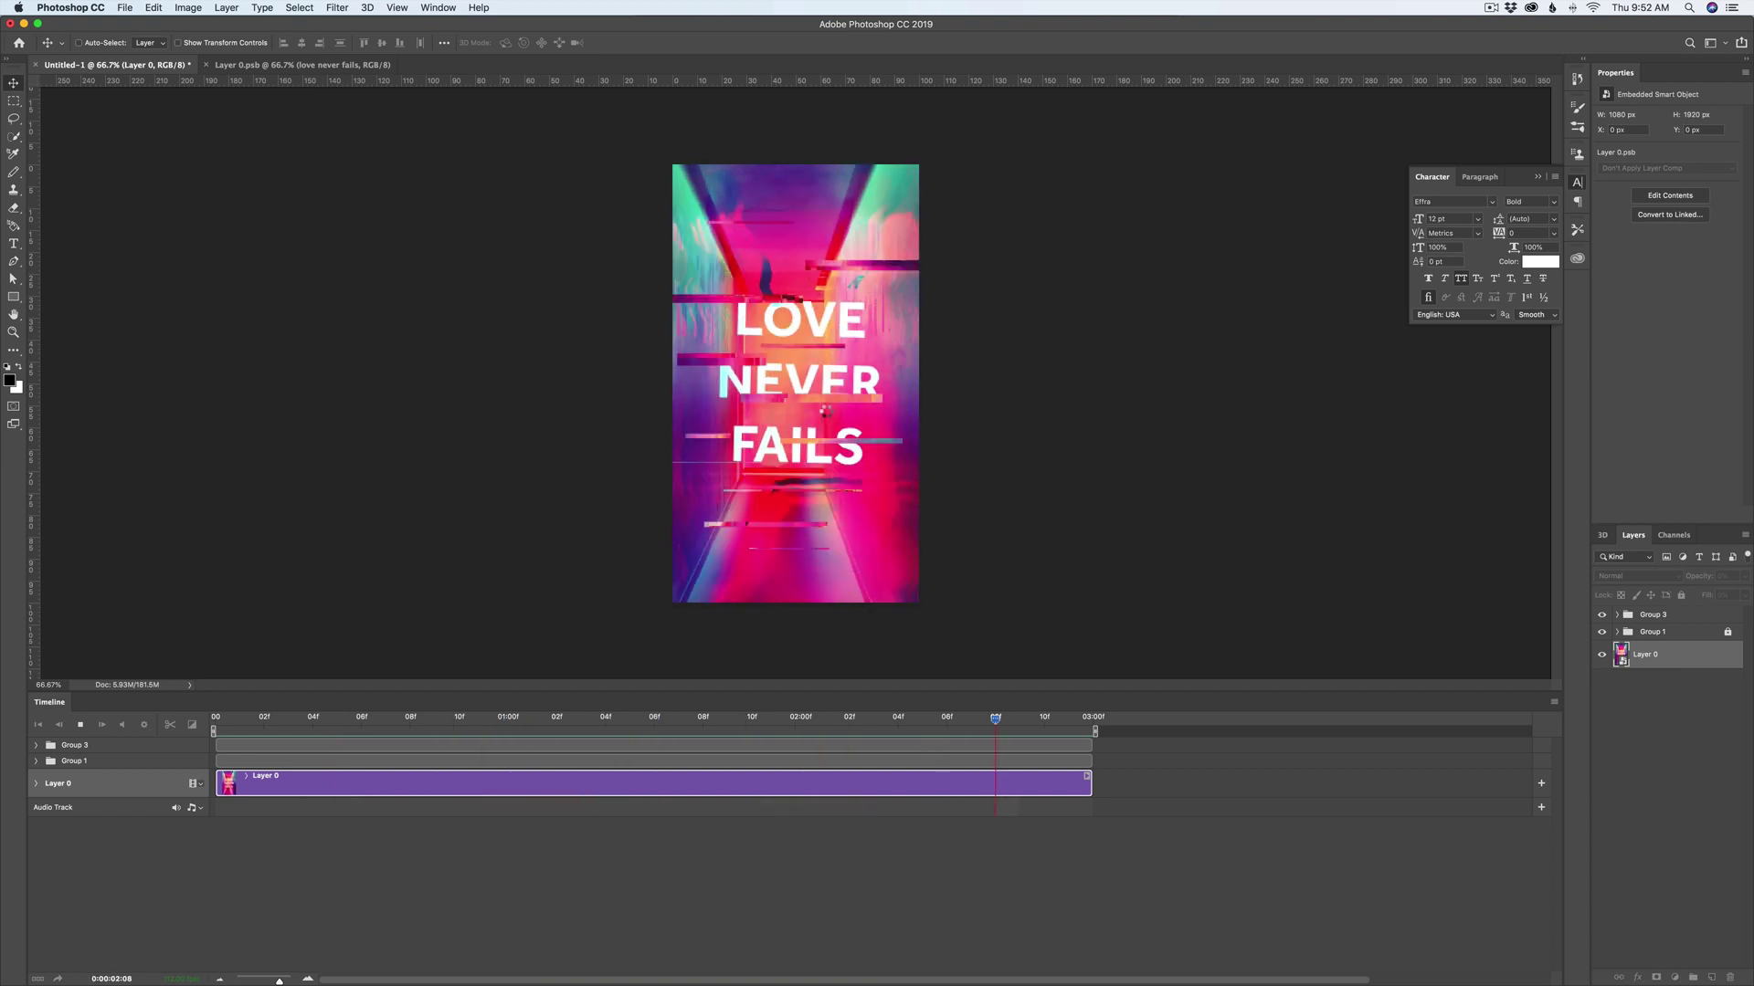
pyautogui.press('space')
pyautogui.moveTo(992, 722); pyautogui.dragTo(206, 765)
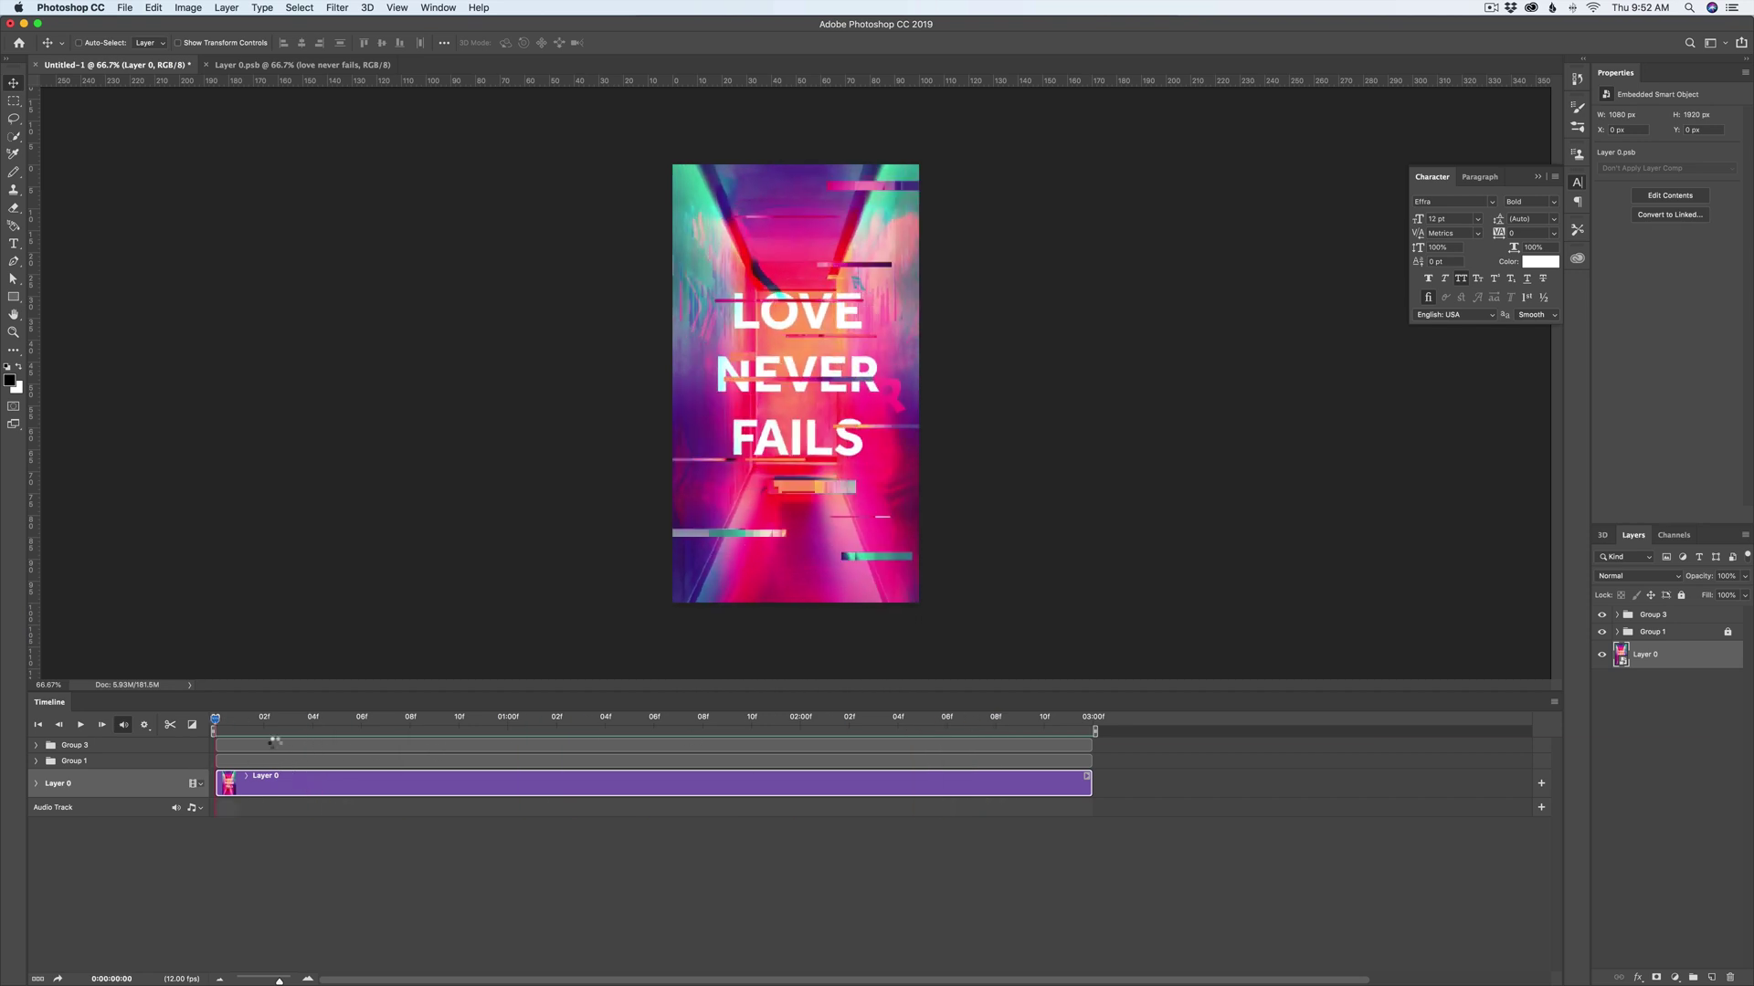
pyautogui.press('space')
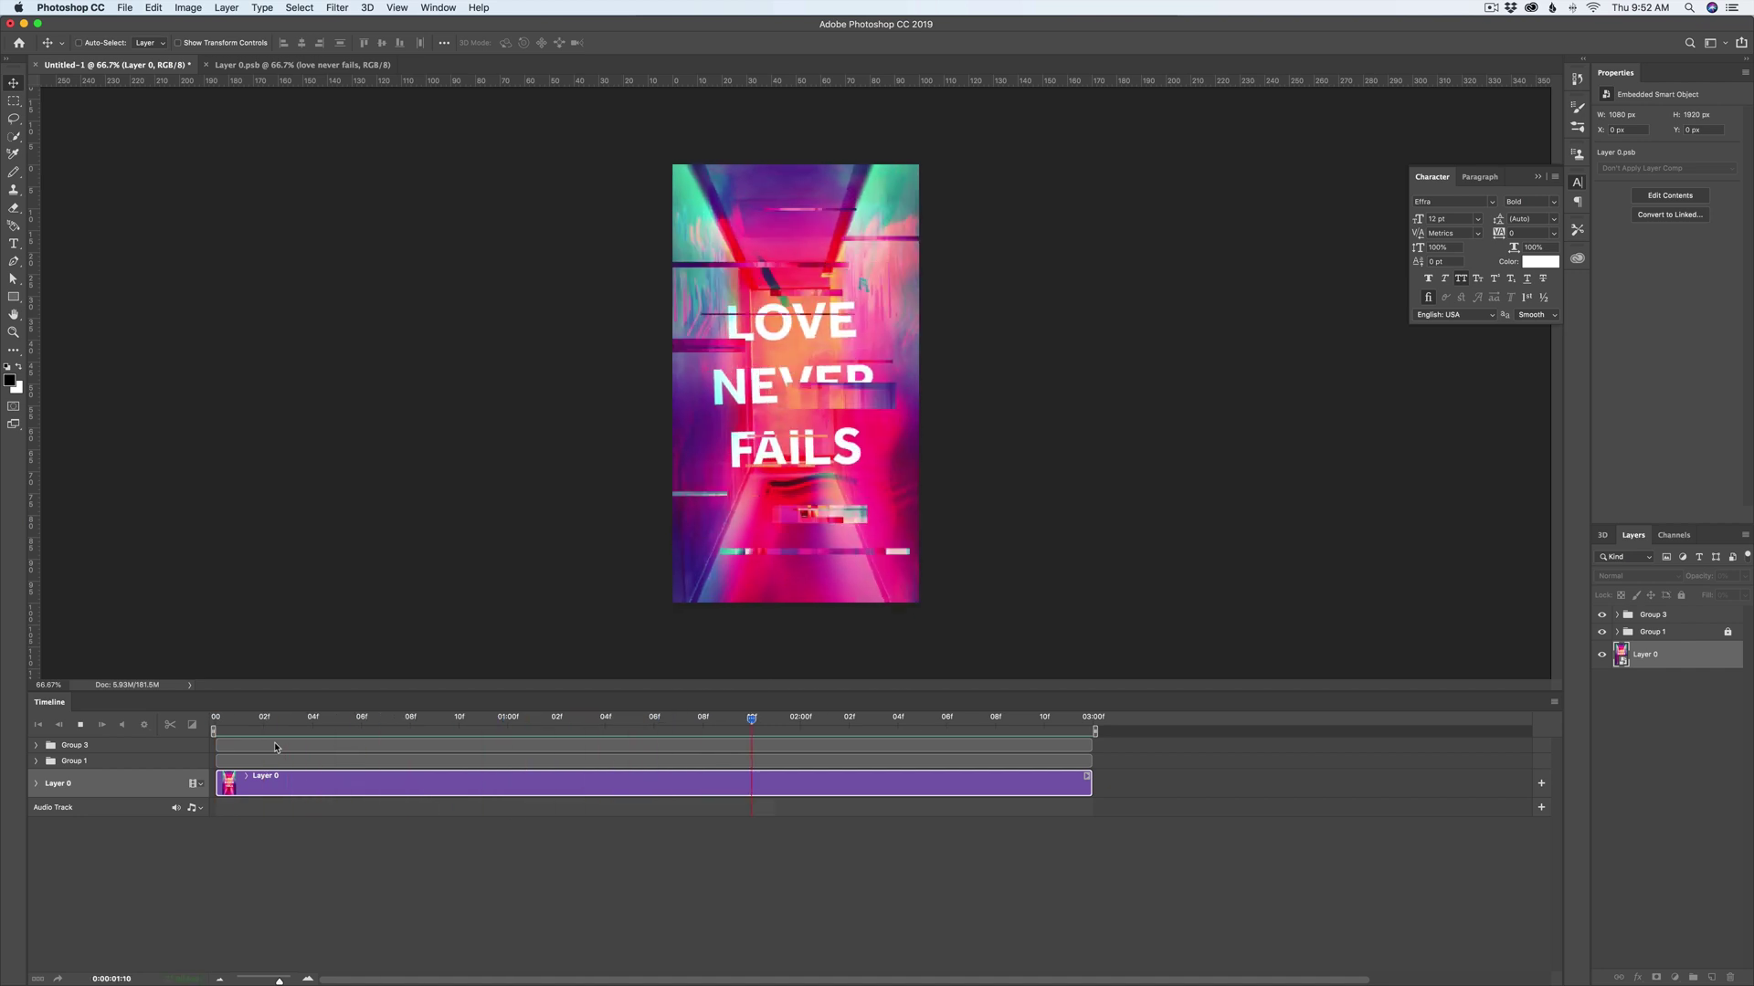